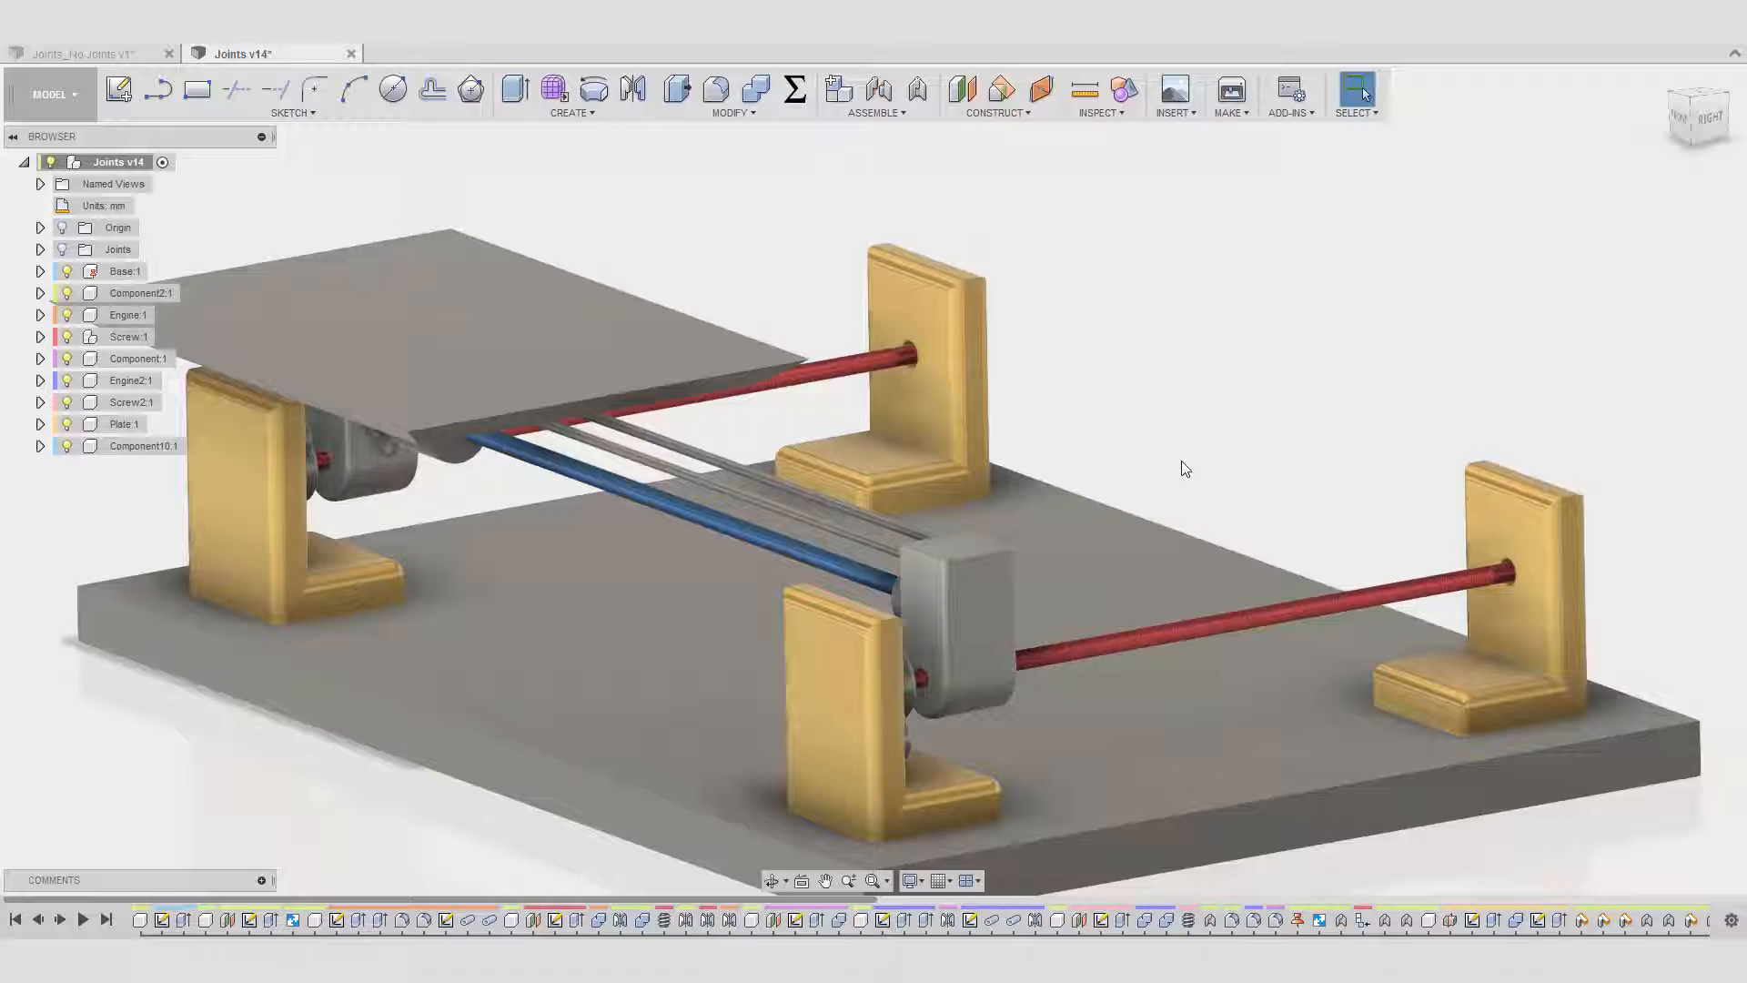
- Review the motion types offered for an as-built joint, without creating a joint
left_click(916, 93)
left_click(1342, 216)
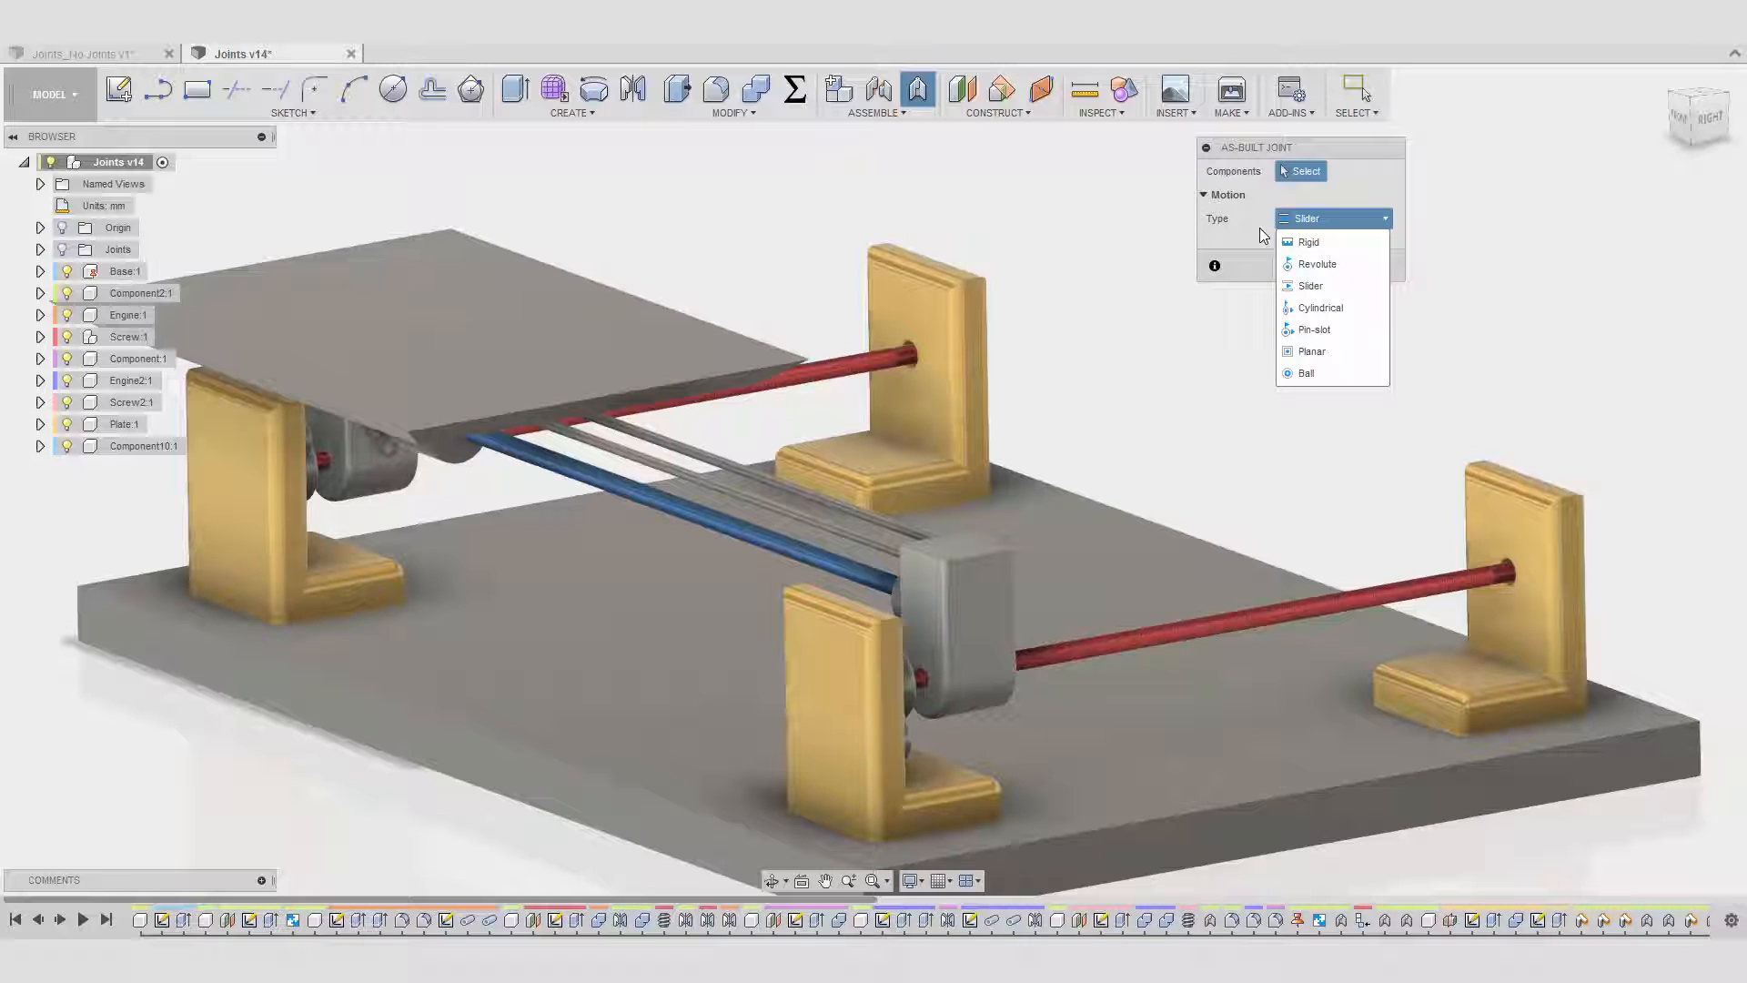
left_click(1260, 227)
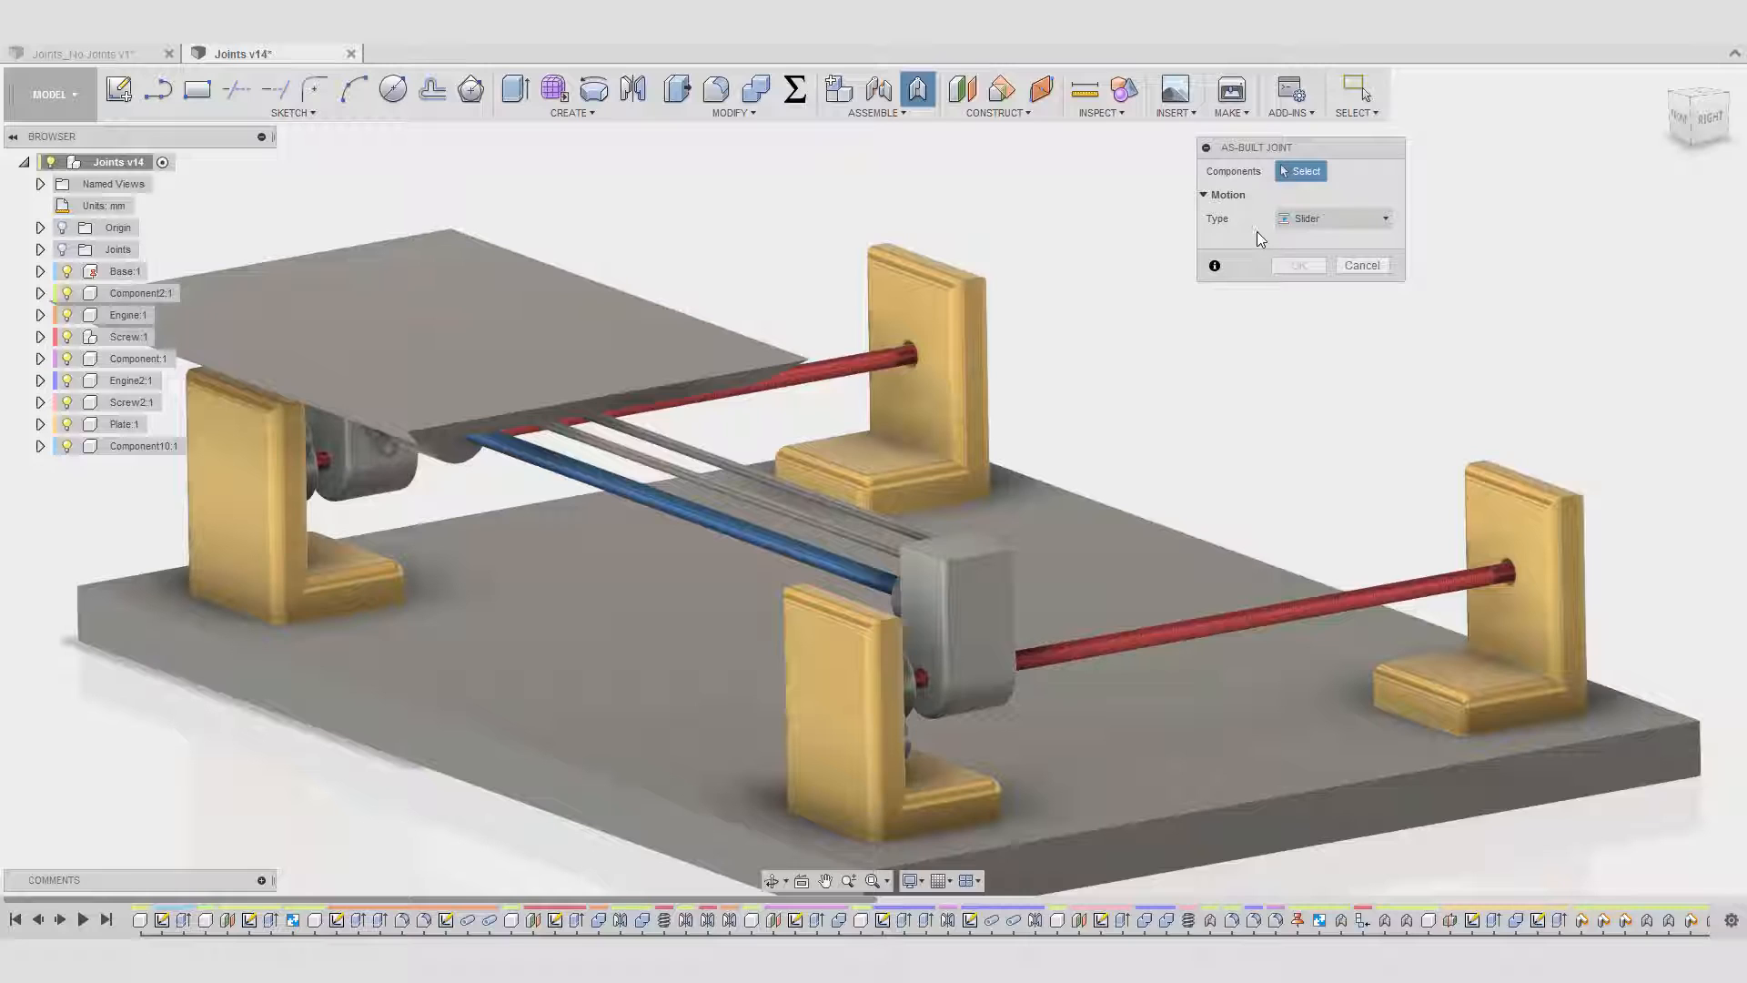
left_click(1362, 265)
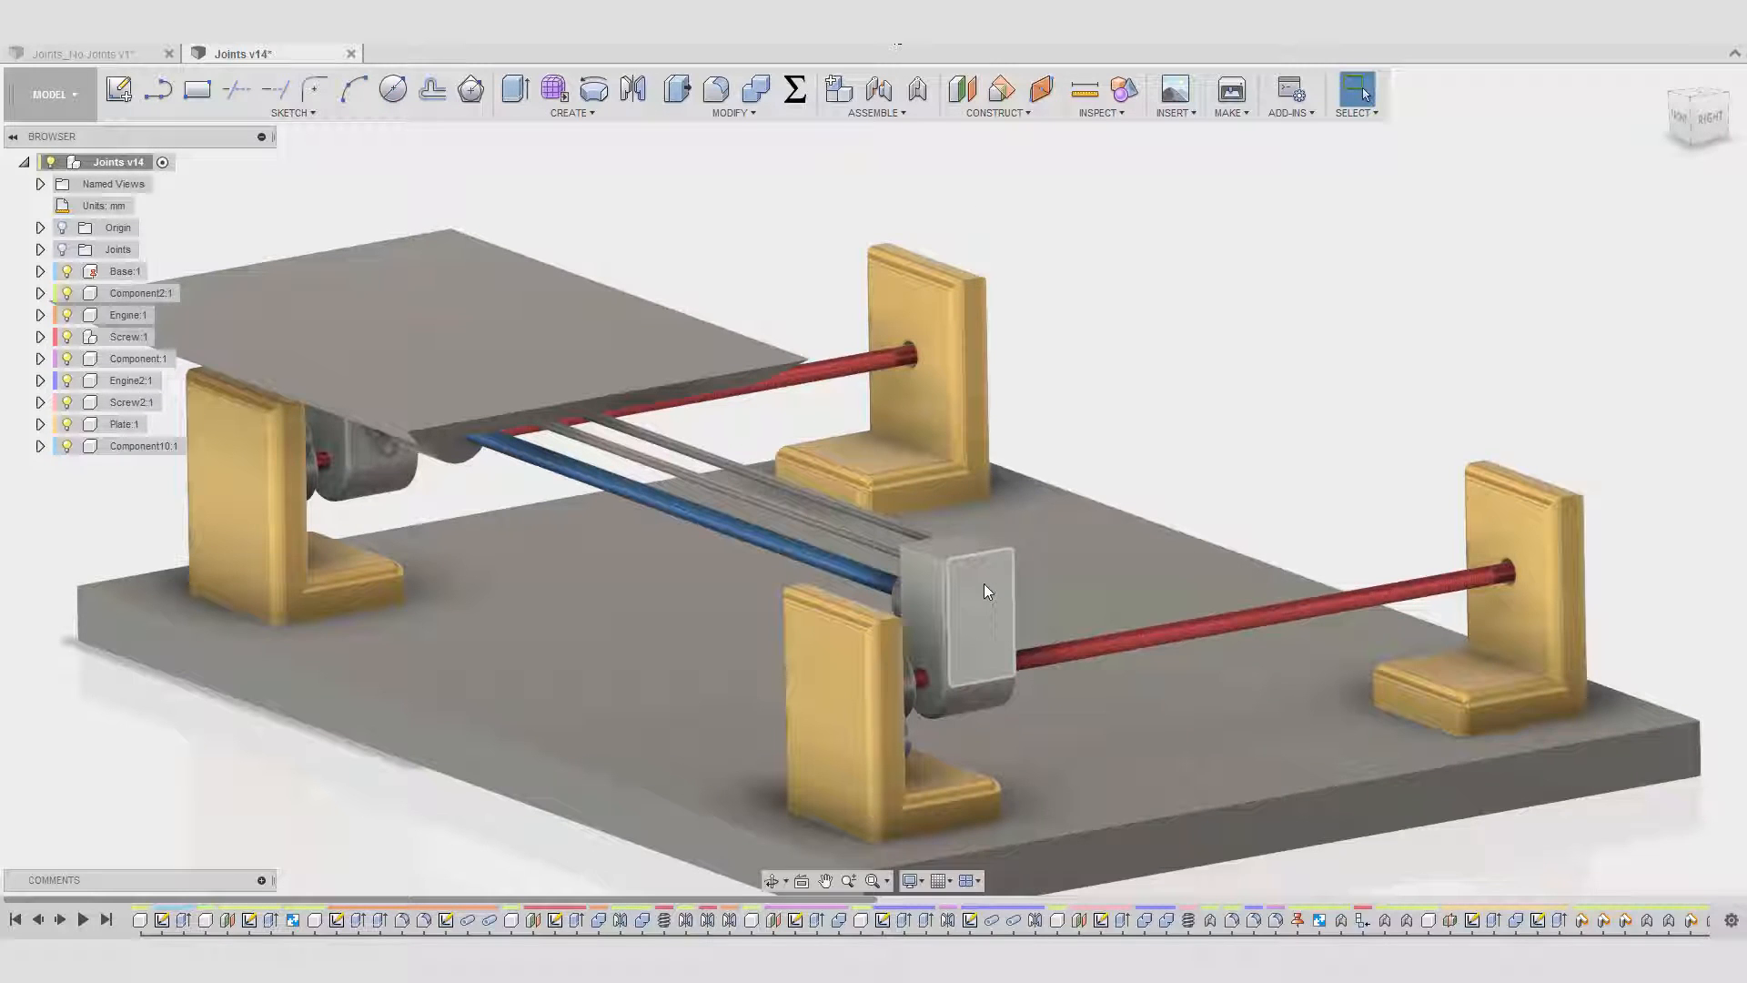
- Slide the grey carriage block along the front red screw to examine the jointed assembly's motion, and locate the Motion Link command
left_click_drag(974, 617, 1037, 631)
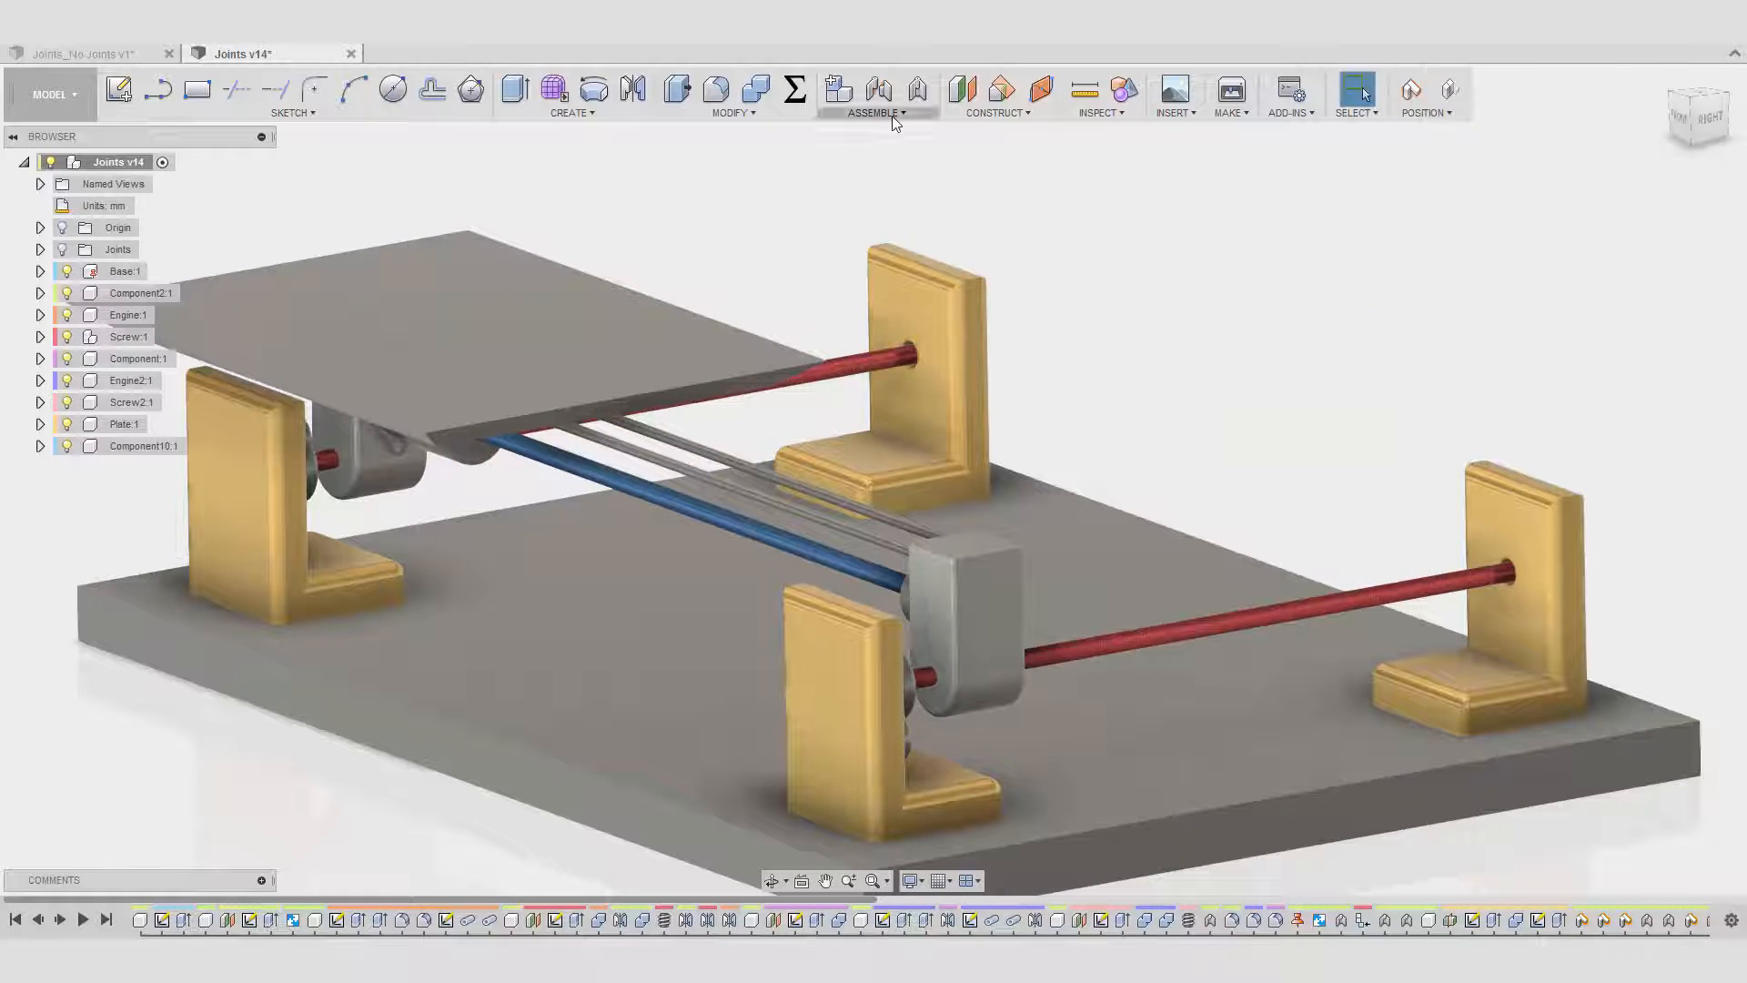
left_click(891, 117)
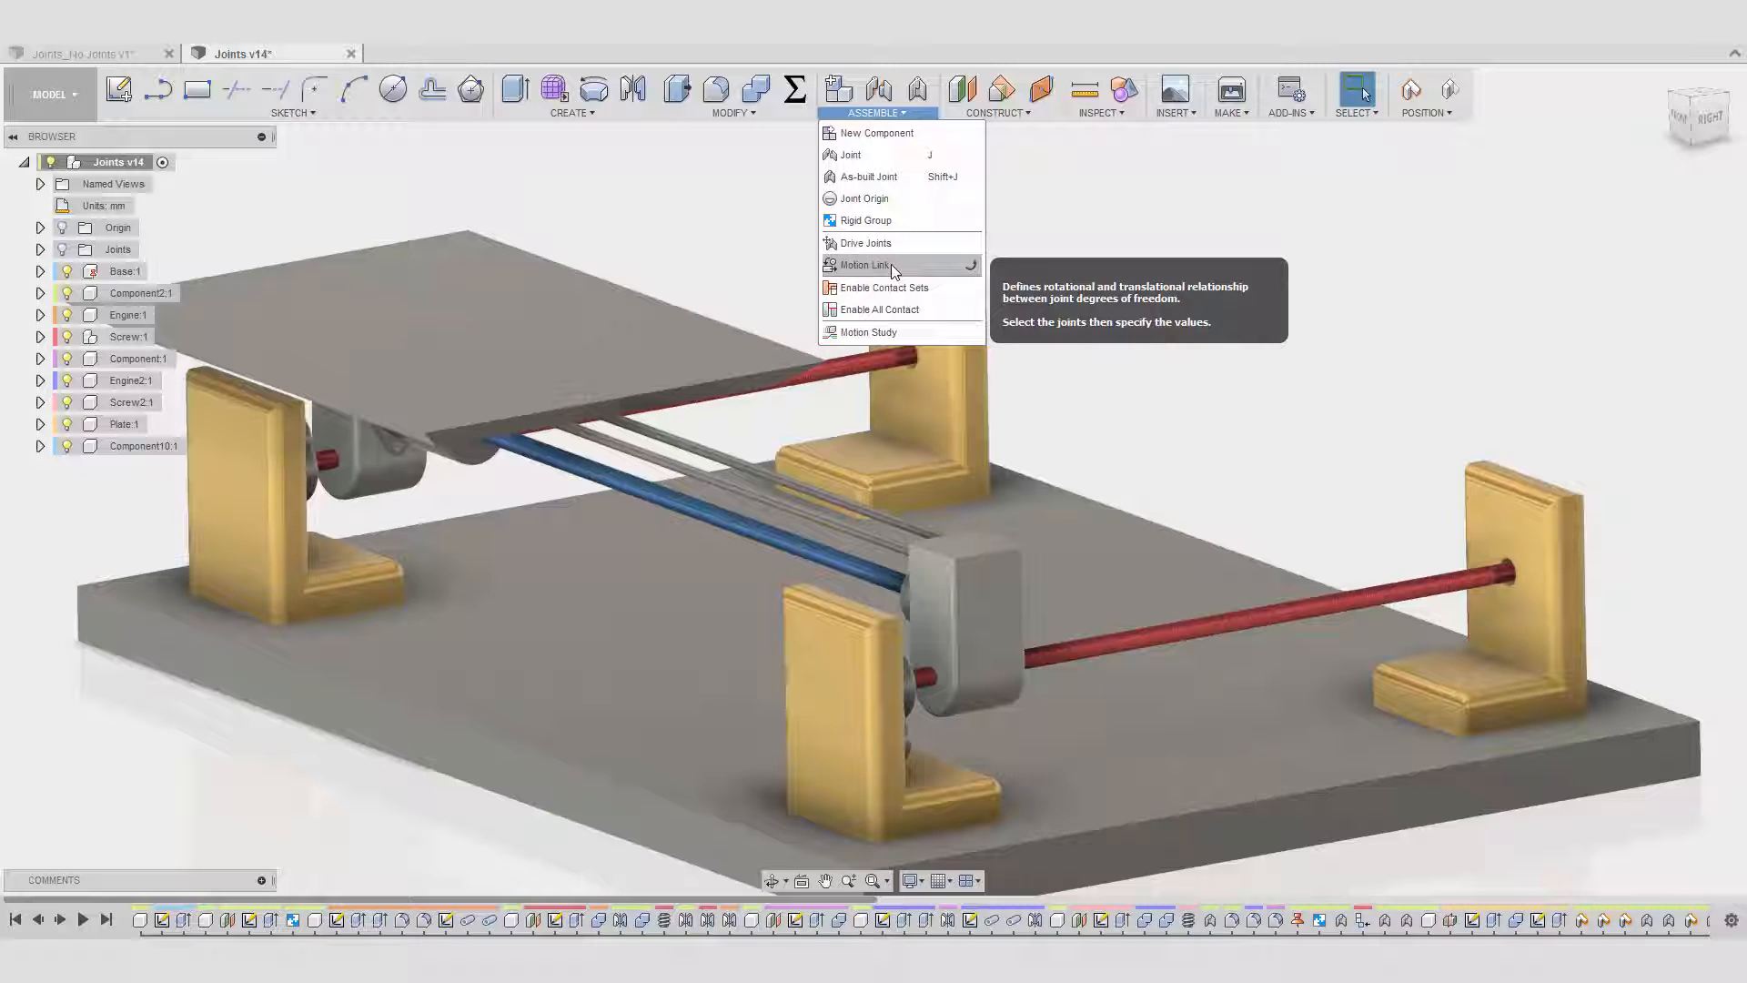
left_click(1159, 168)
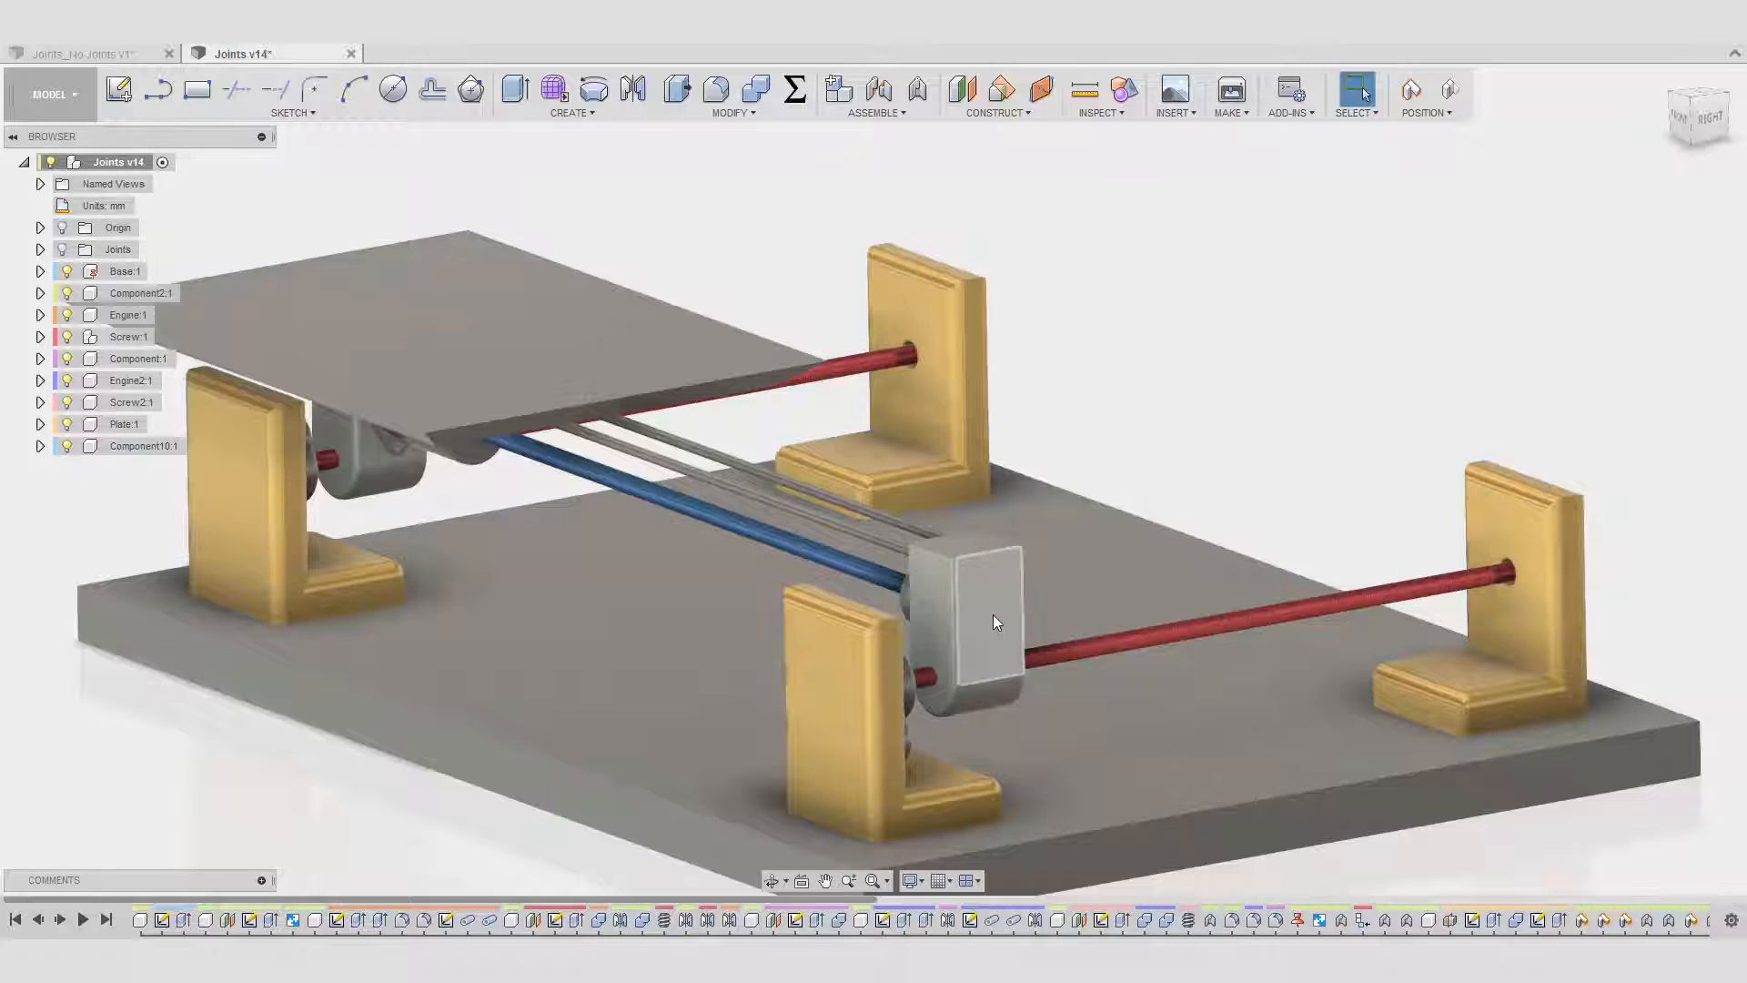
left_click_drag(992, 614, 1117, 615)
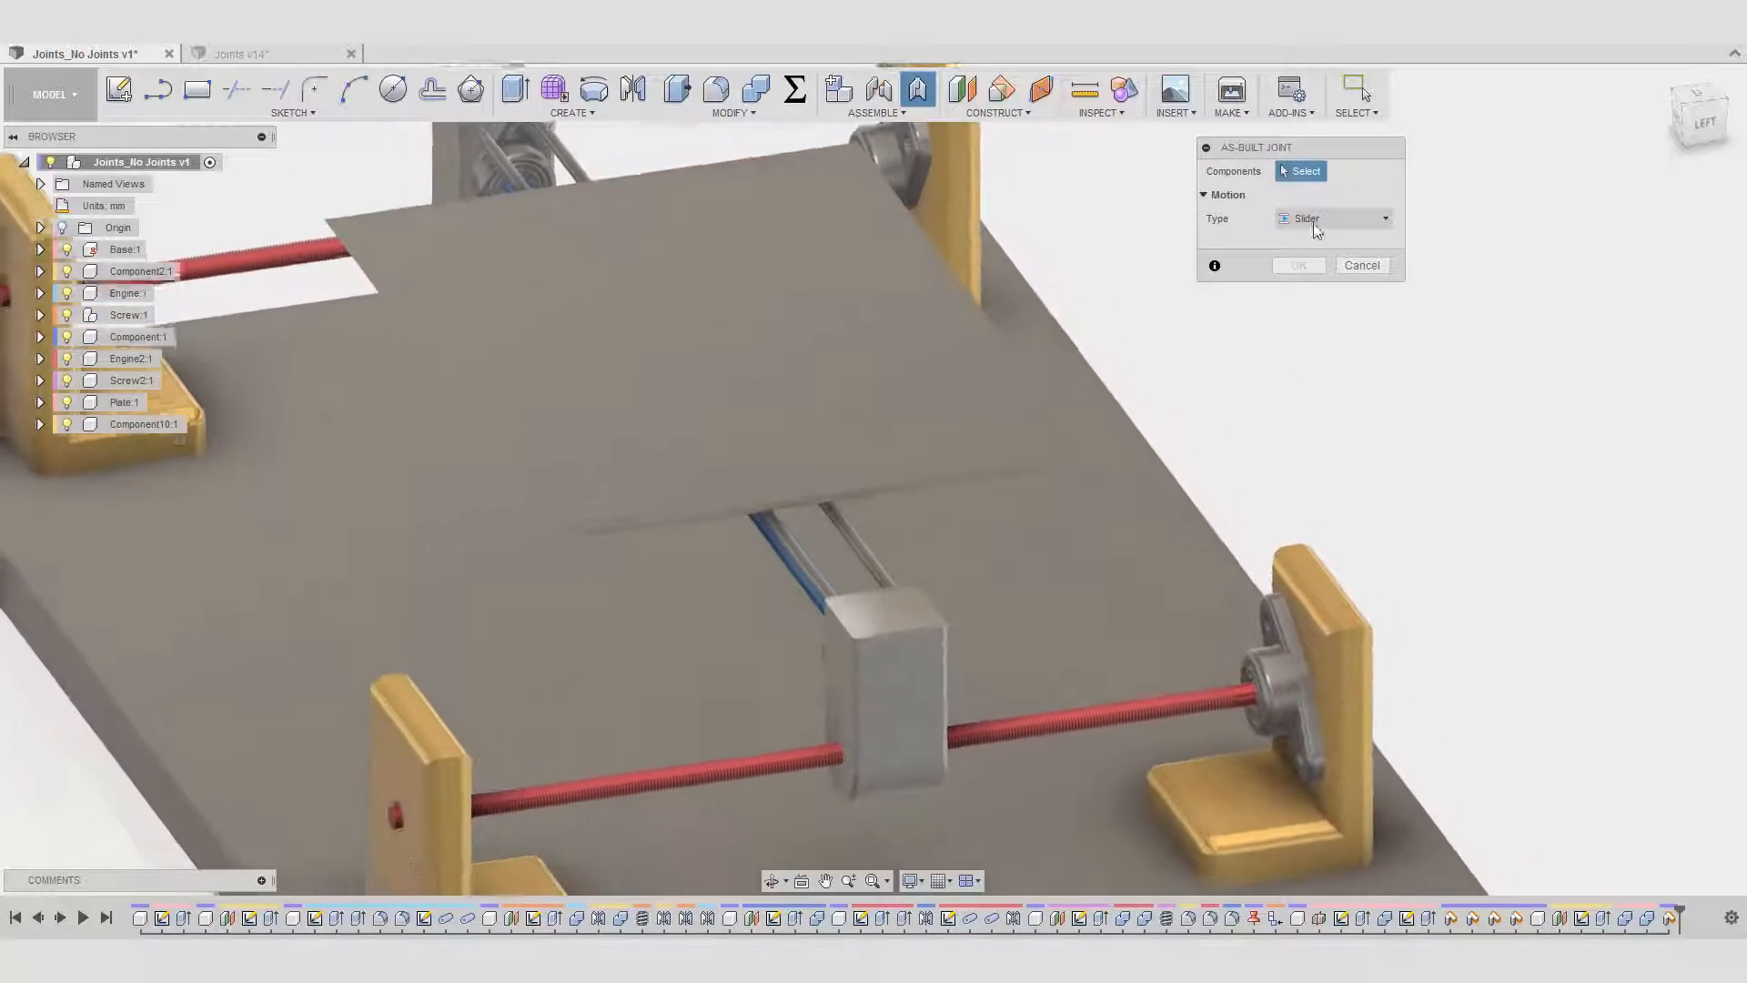
- Set up a revolute as-built joint between the front red screw and its engine flange, positioned at the flange bearing, and preview its animation
left_click(1317, 218)
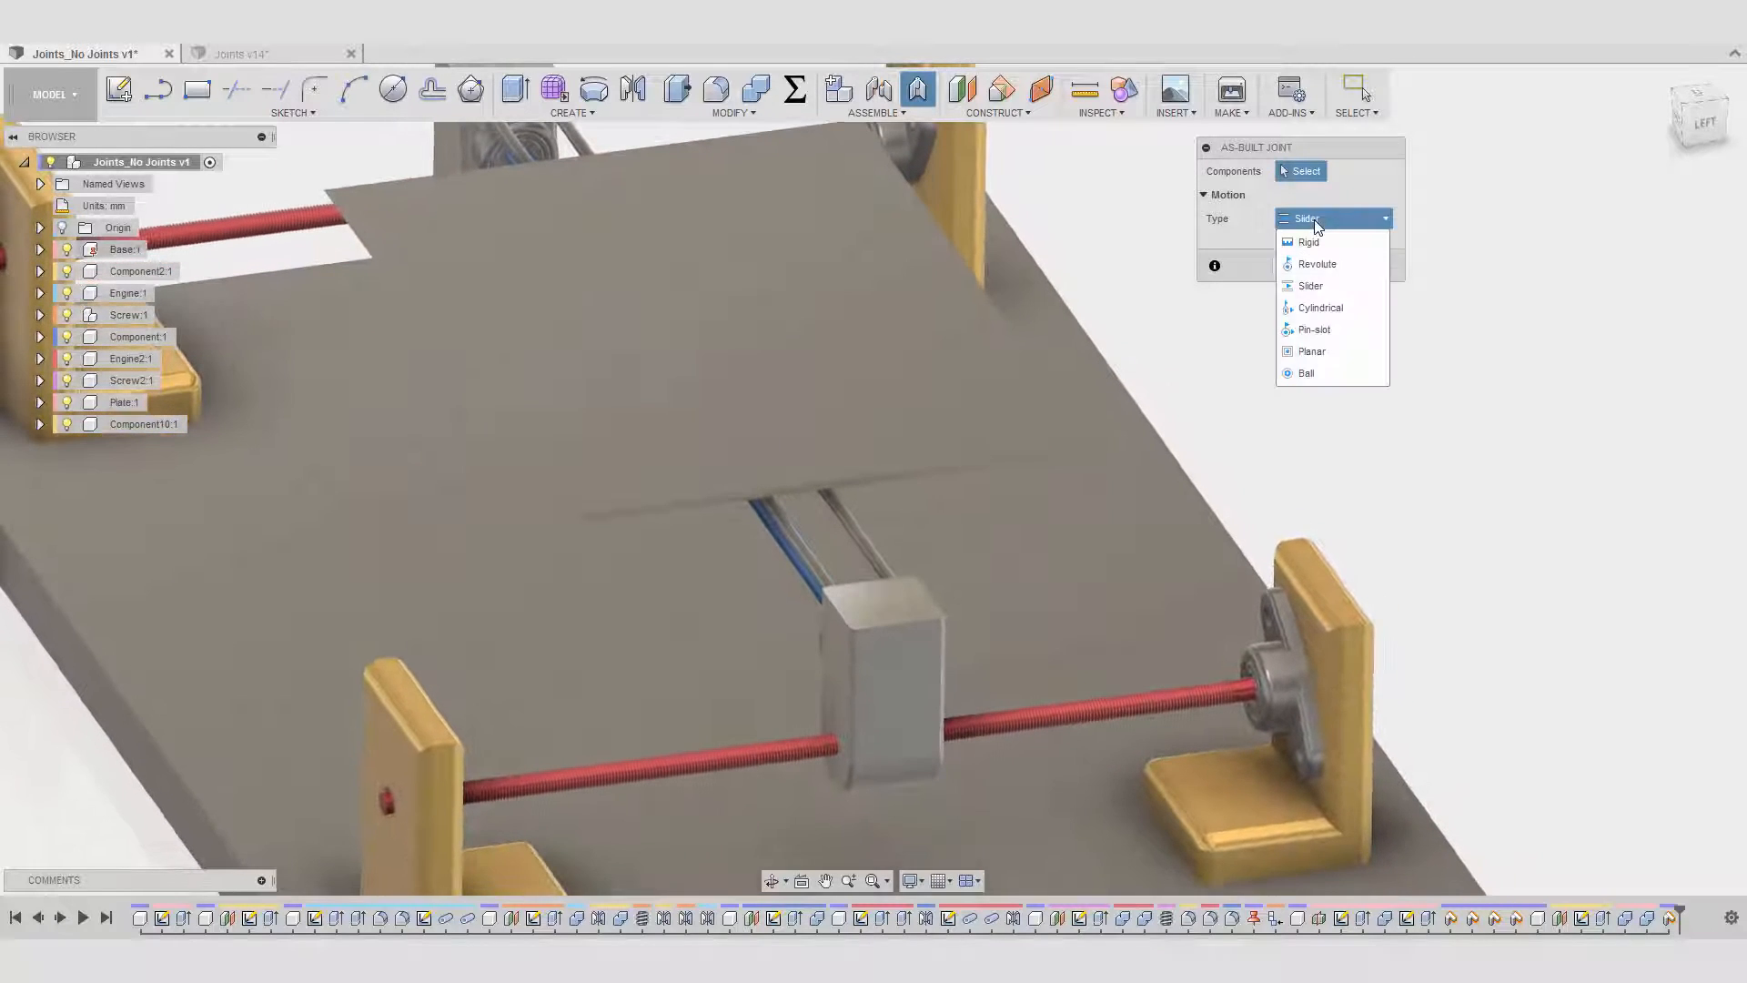
left_click(1311, 286)
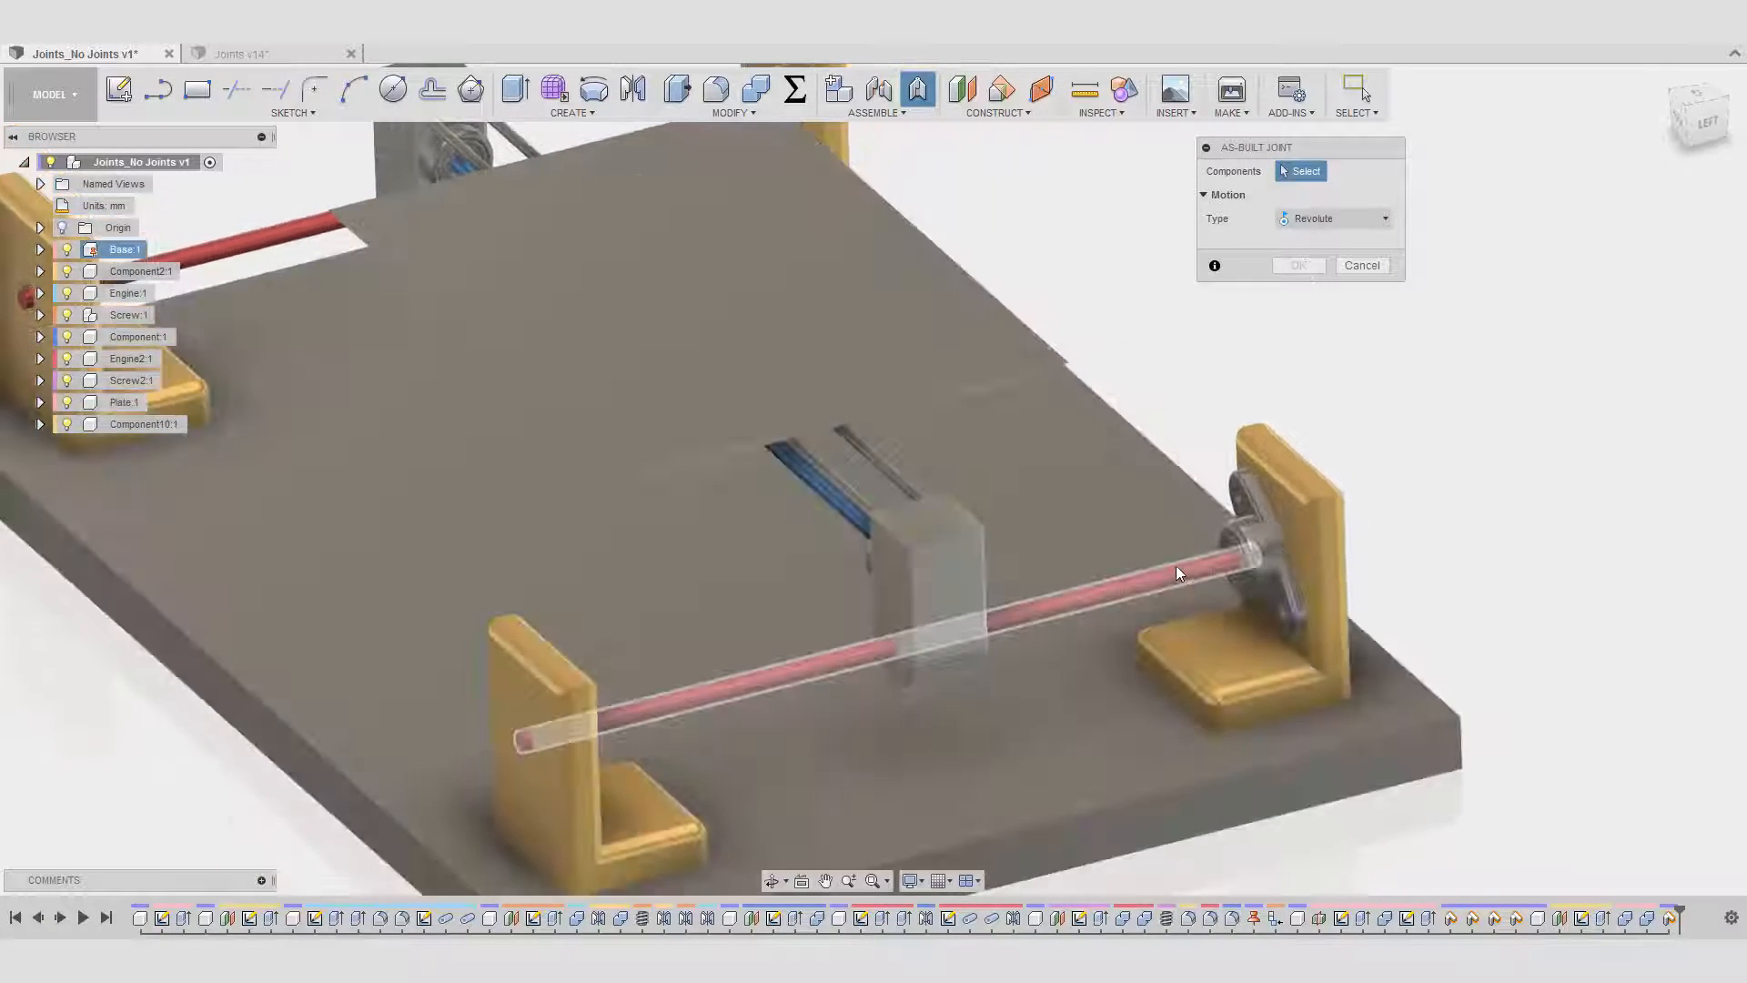
left_click(1177, 566)
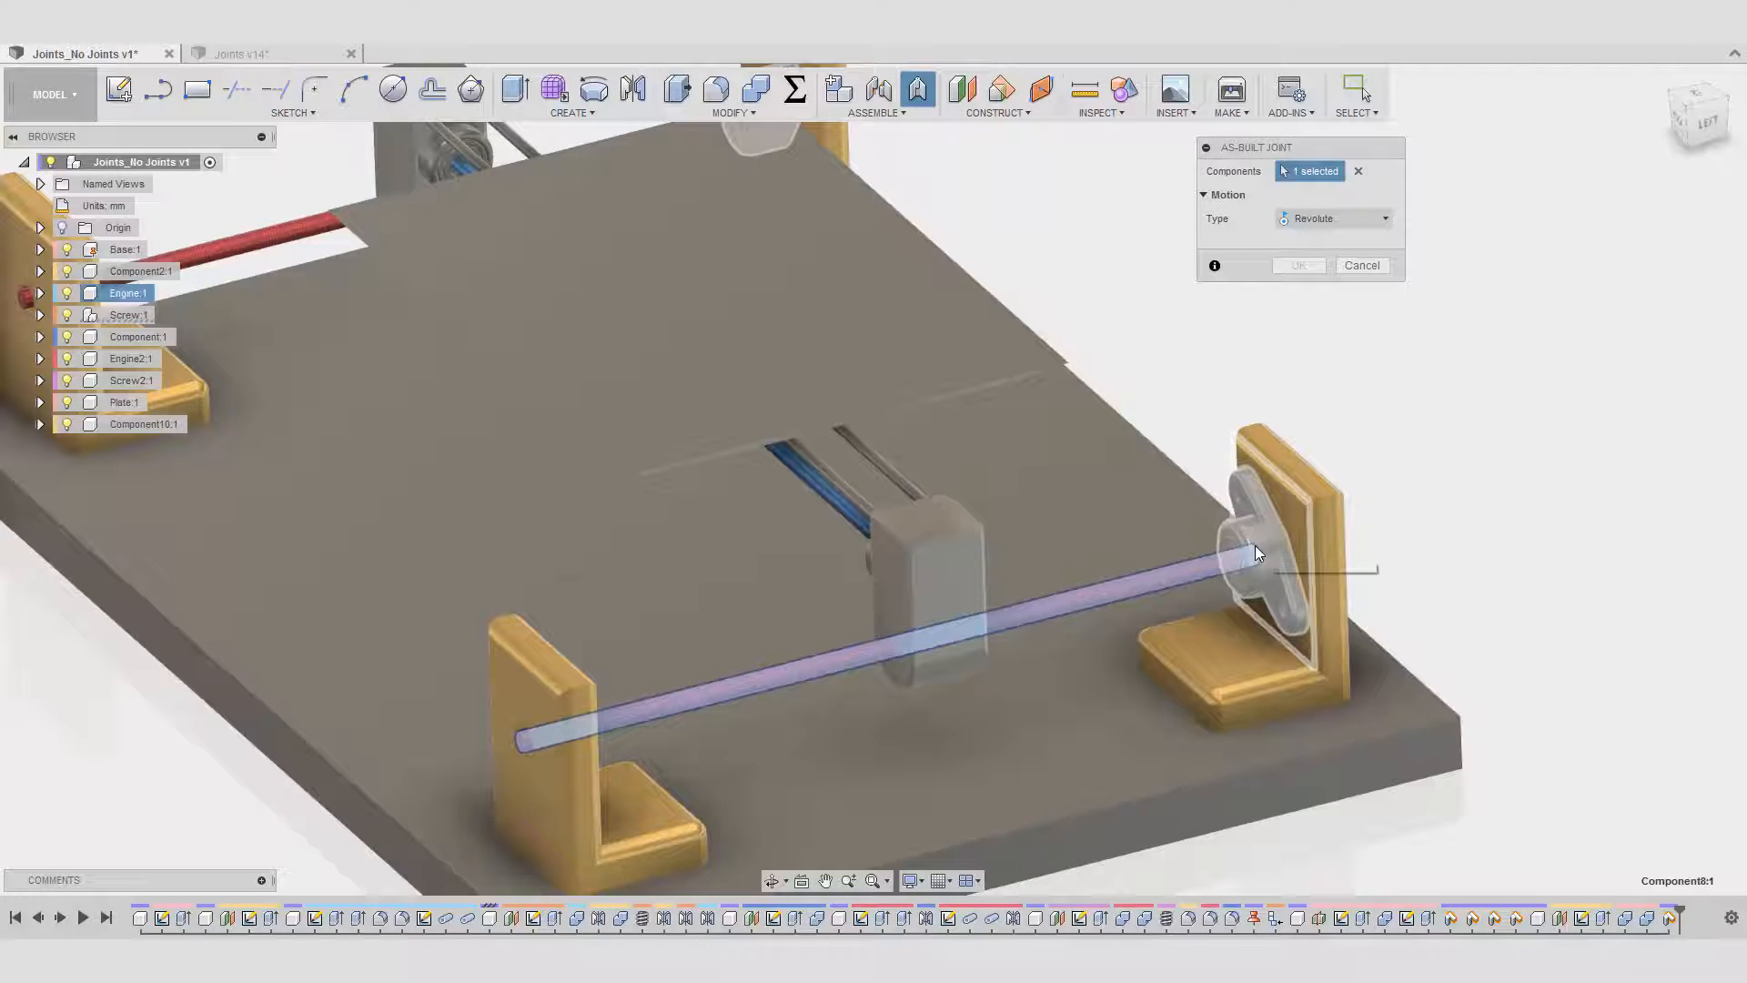
left_click(1258, 543)
scroll(1258, 543, "up", 5)
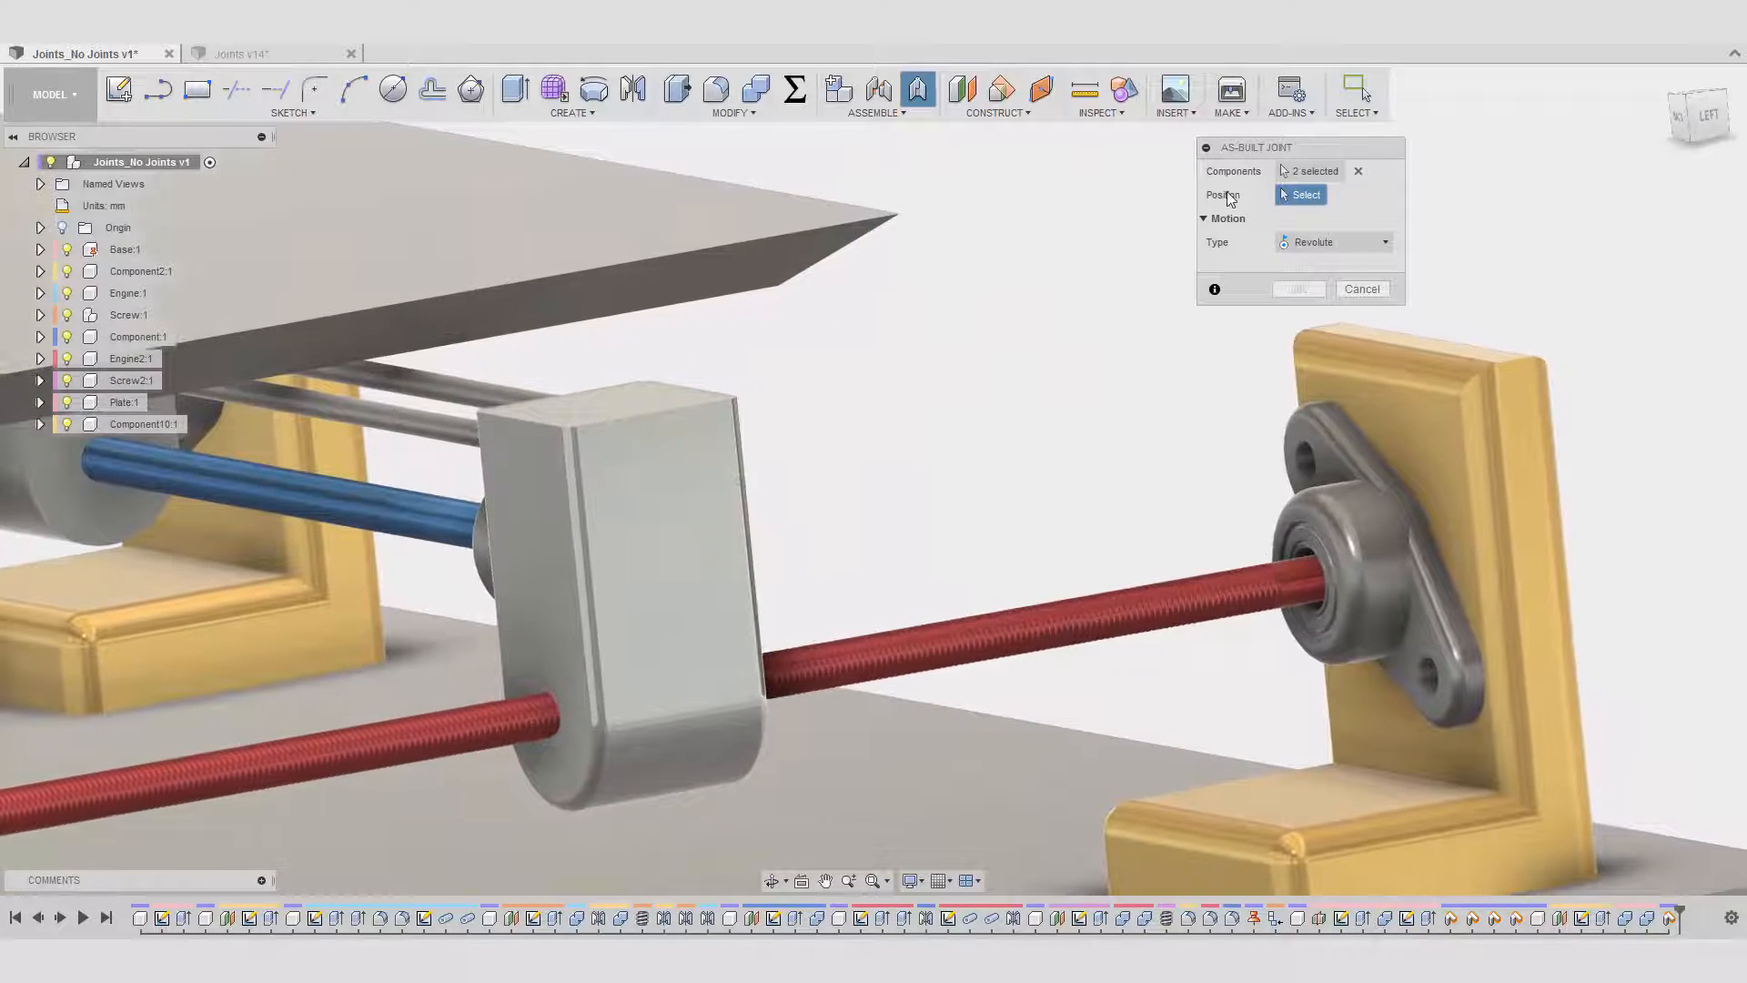
left_click(1316, 553)
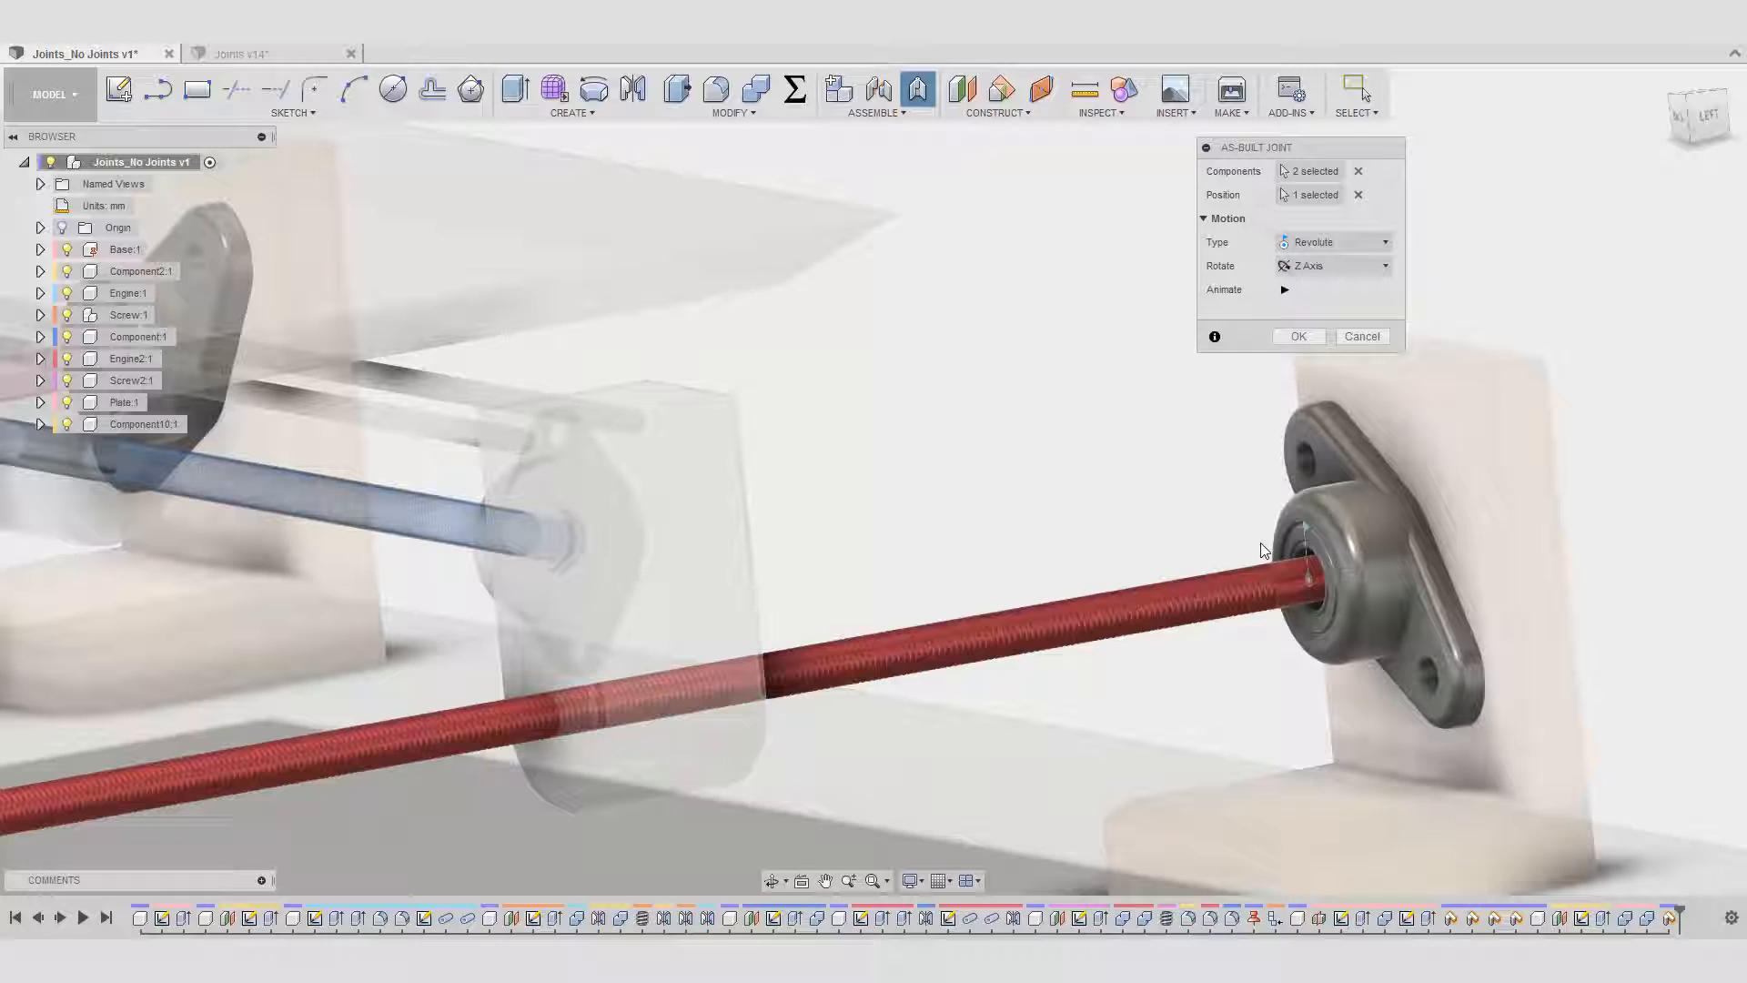
left_click(1285, 289)
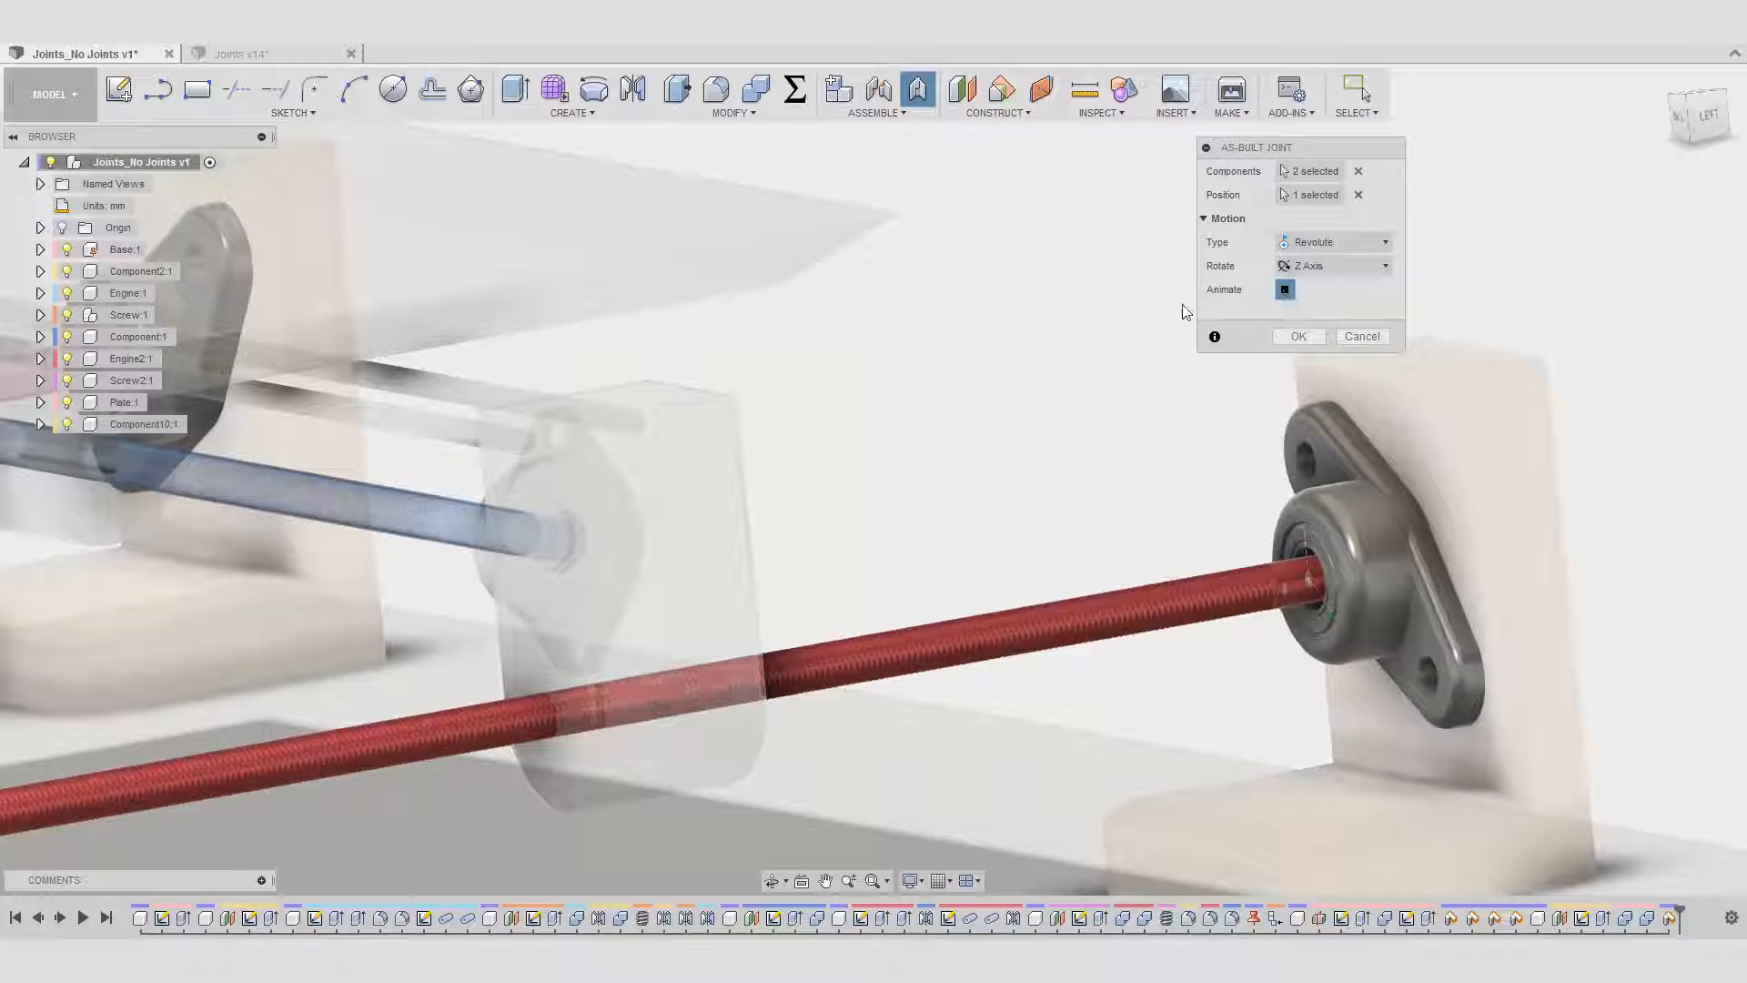
left_click(1285, 290)
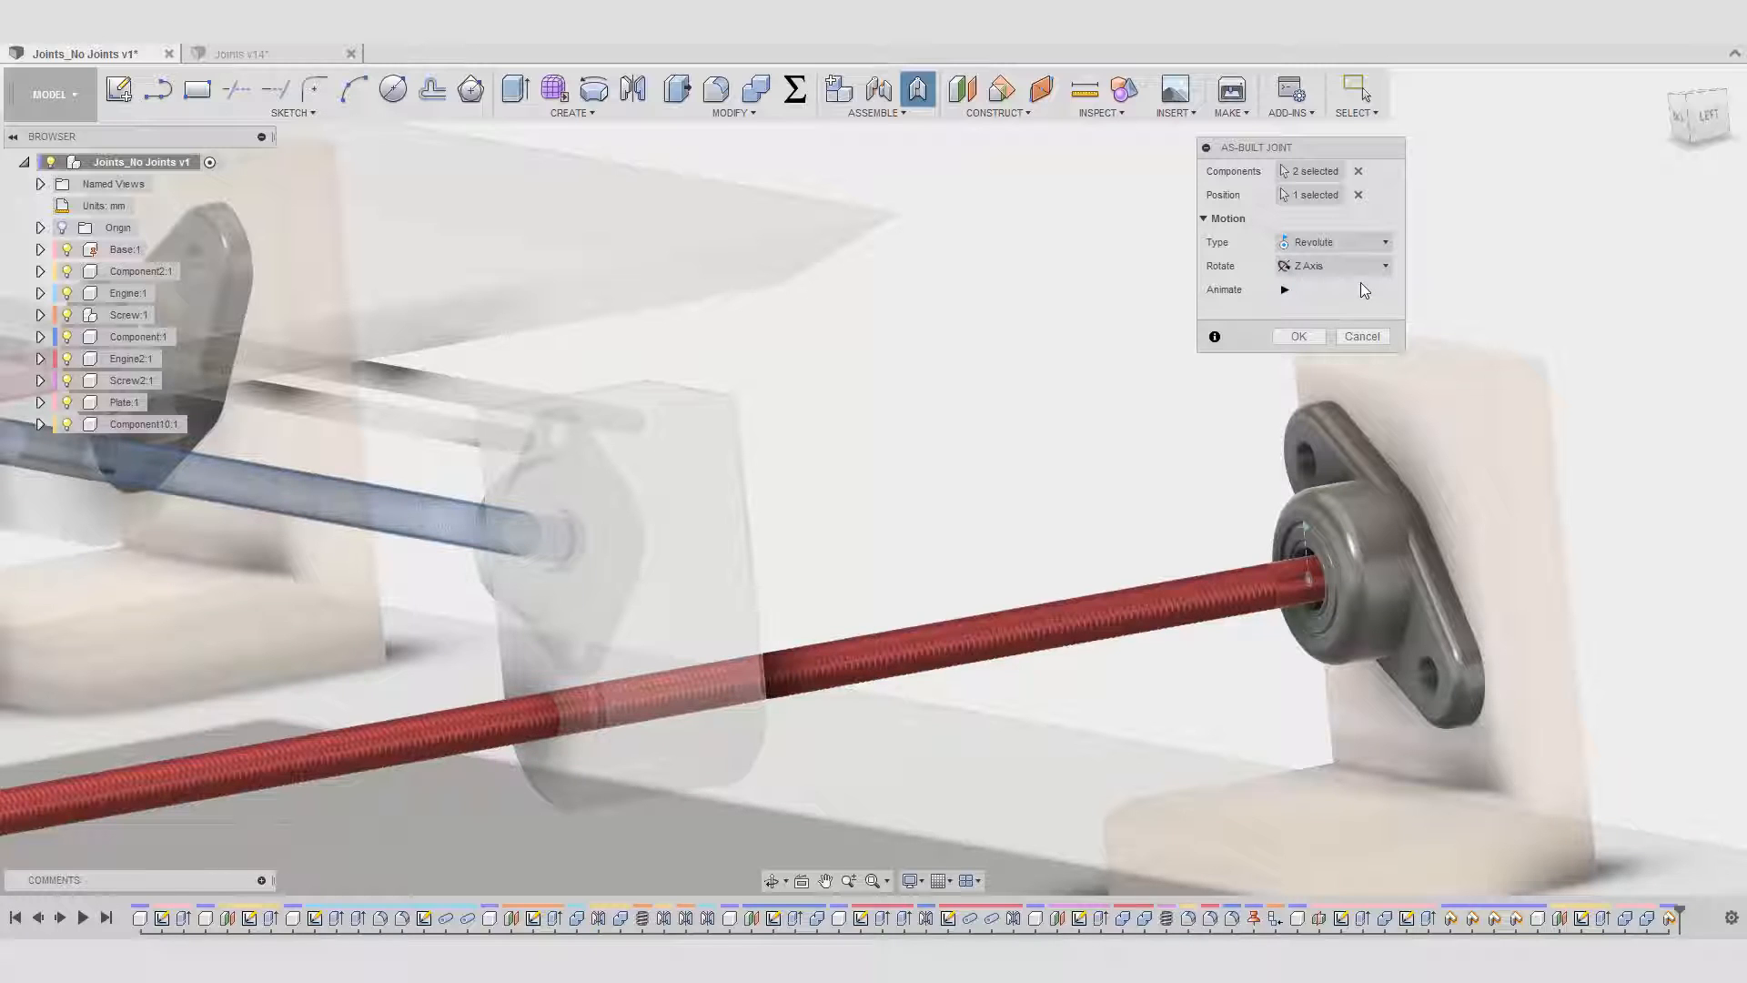
- Try the X axis and the Y axis as the screw joint's rotation axis
left_click(1350, 265)
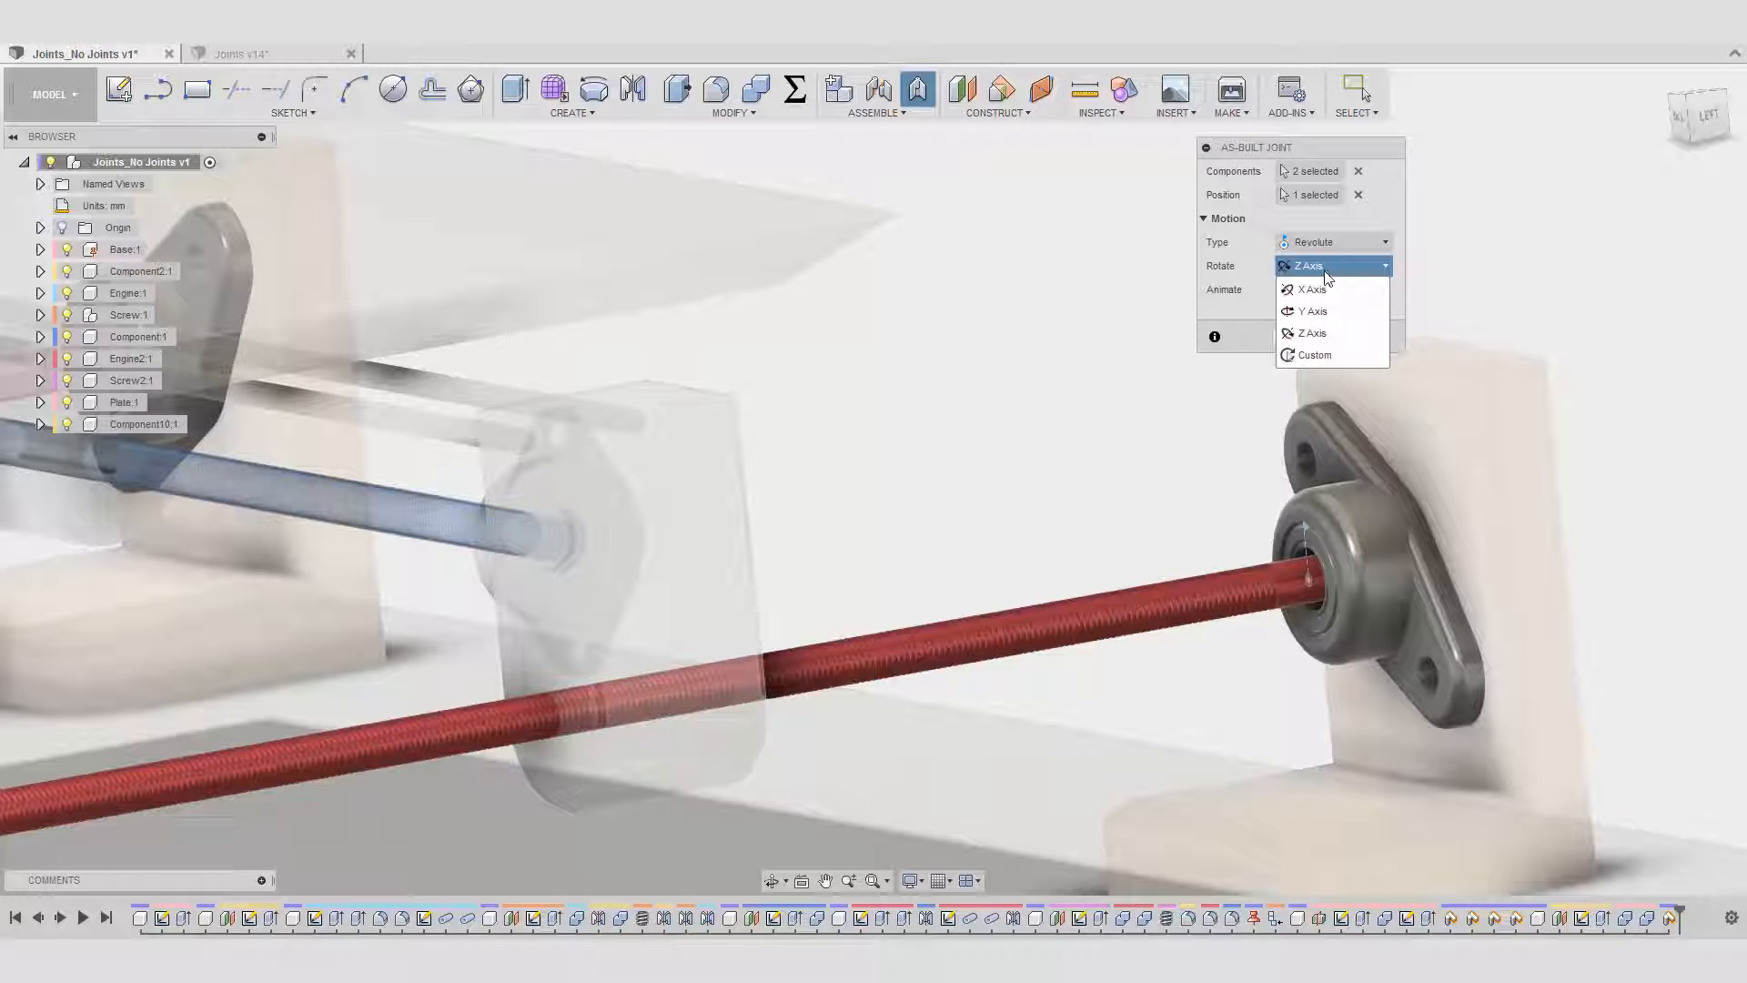
left_click(1320, 289)
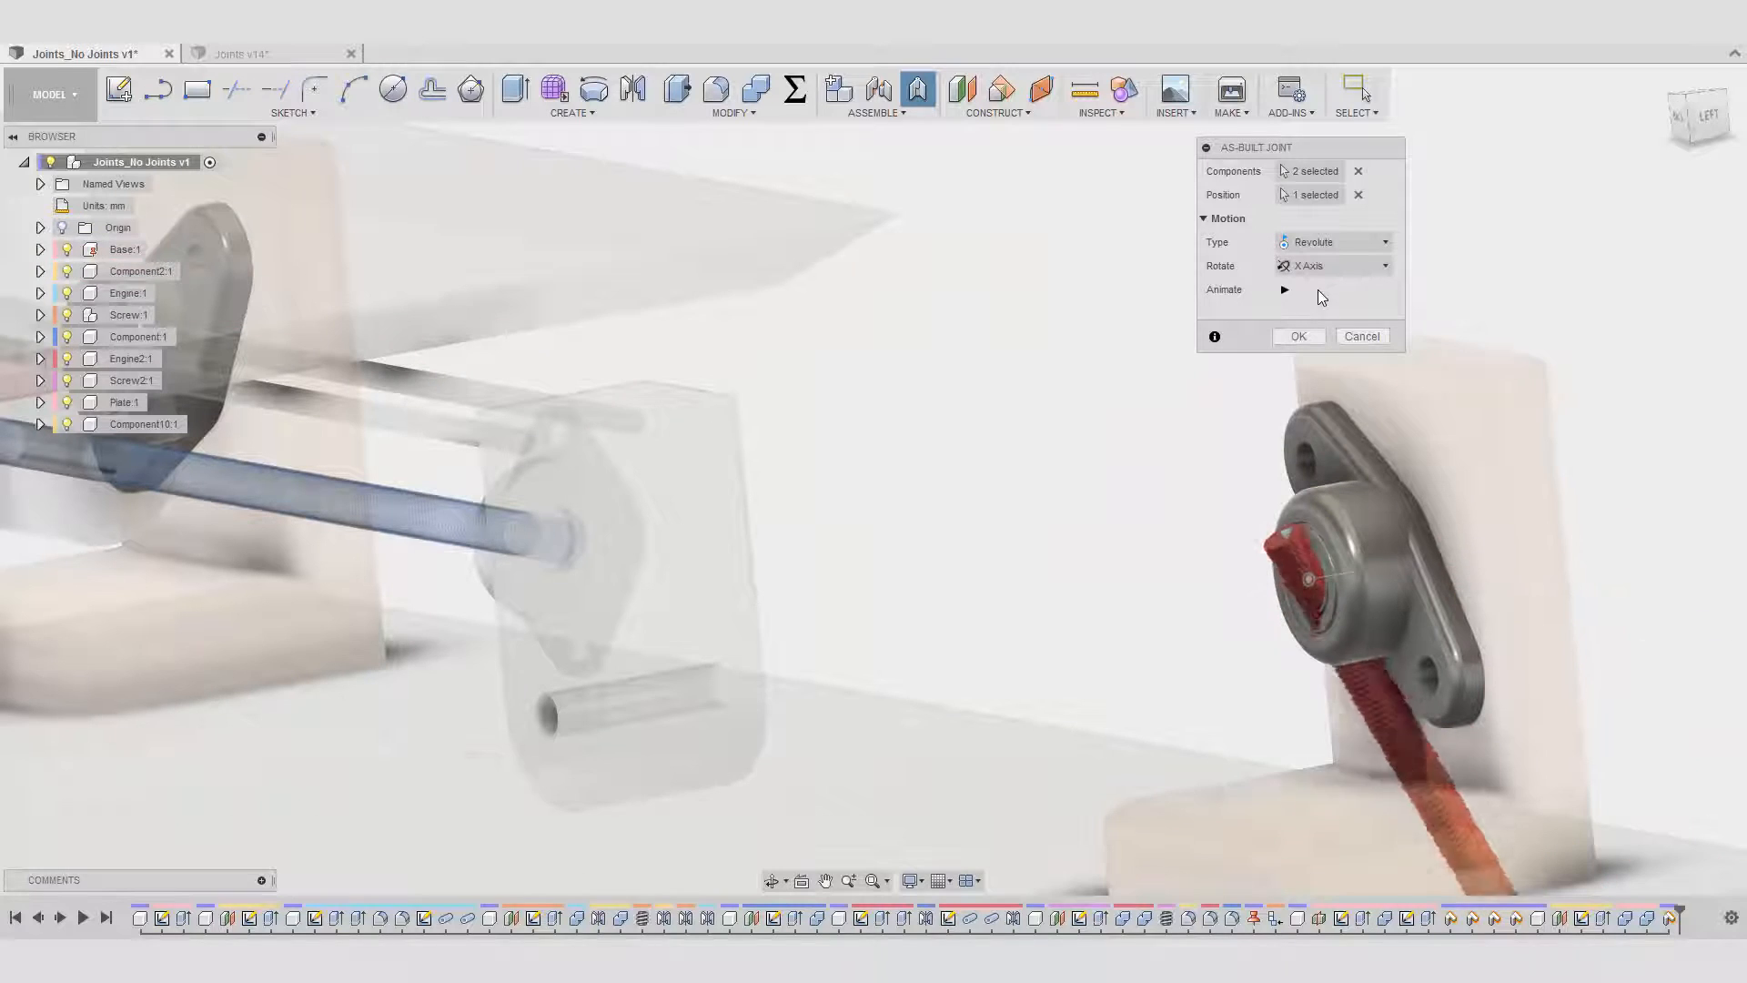
left_click(1318, 265)
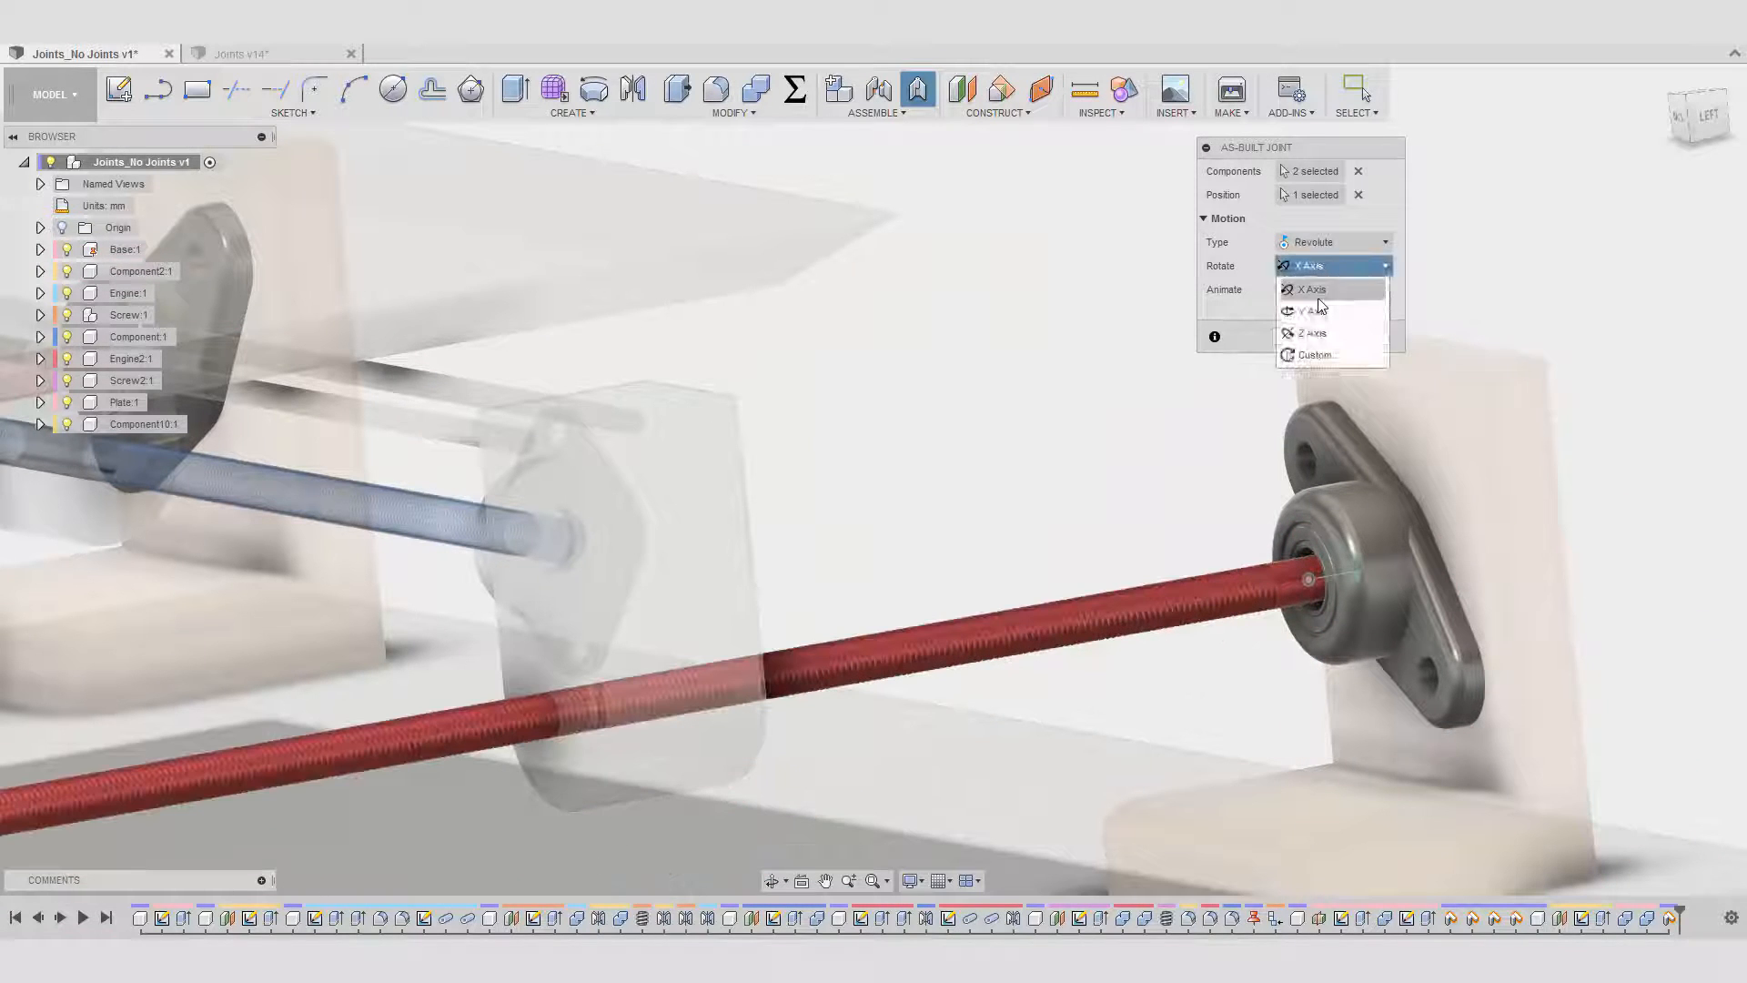
left_click(1318, 308)
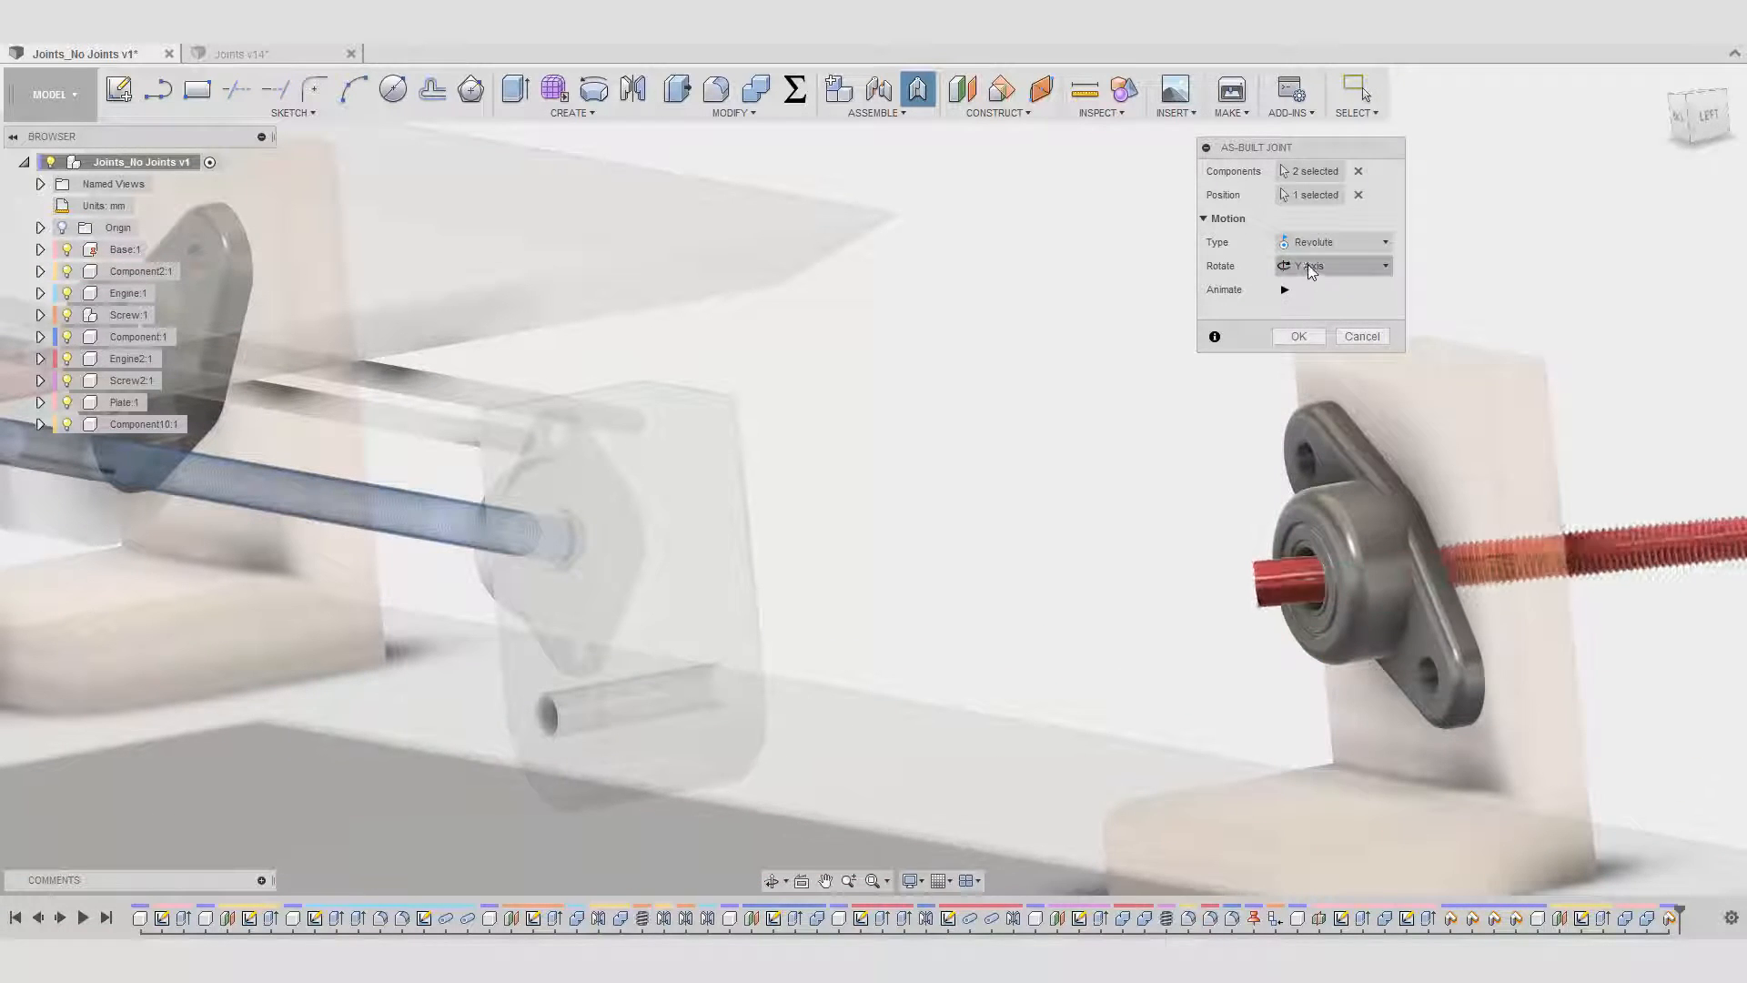
- Set the screw joint's rotation axis to Z and create the revolute joint
left_click(1319, 266)
left_click(1313, 334)
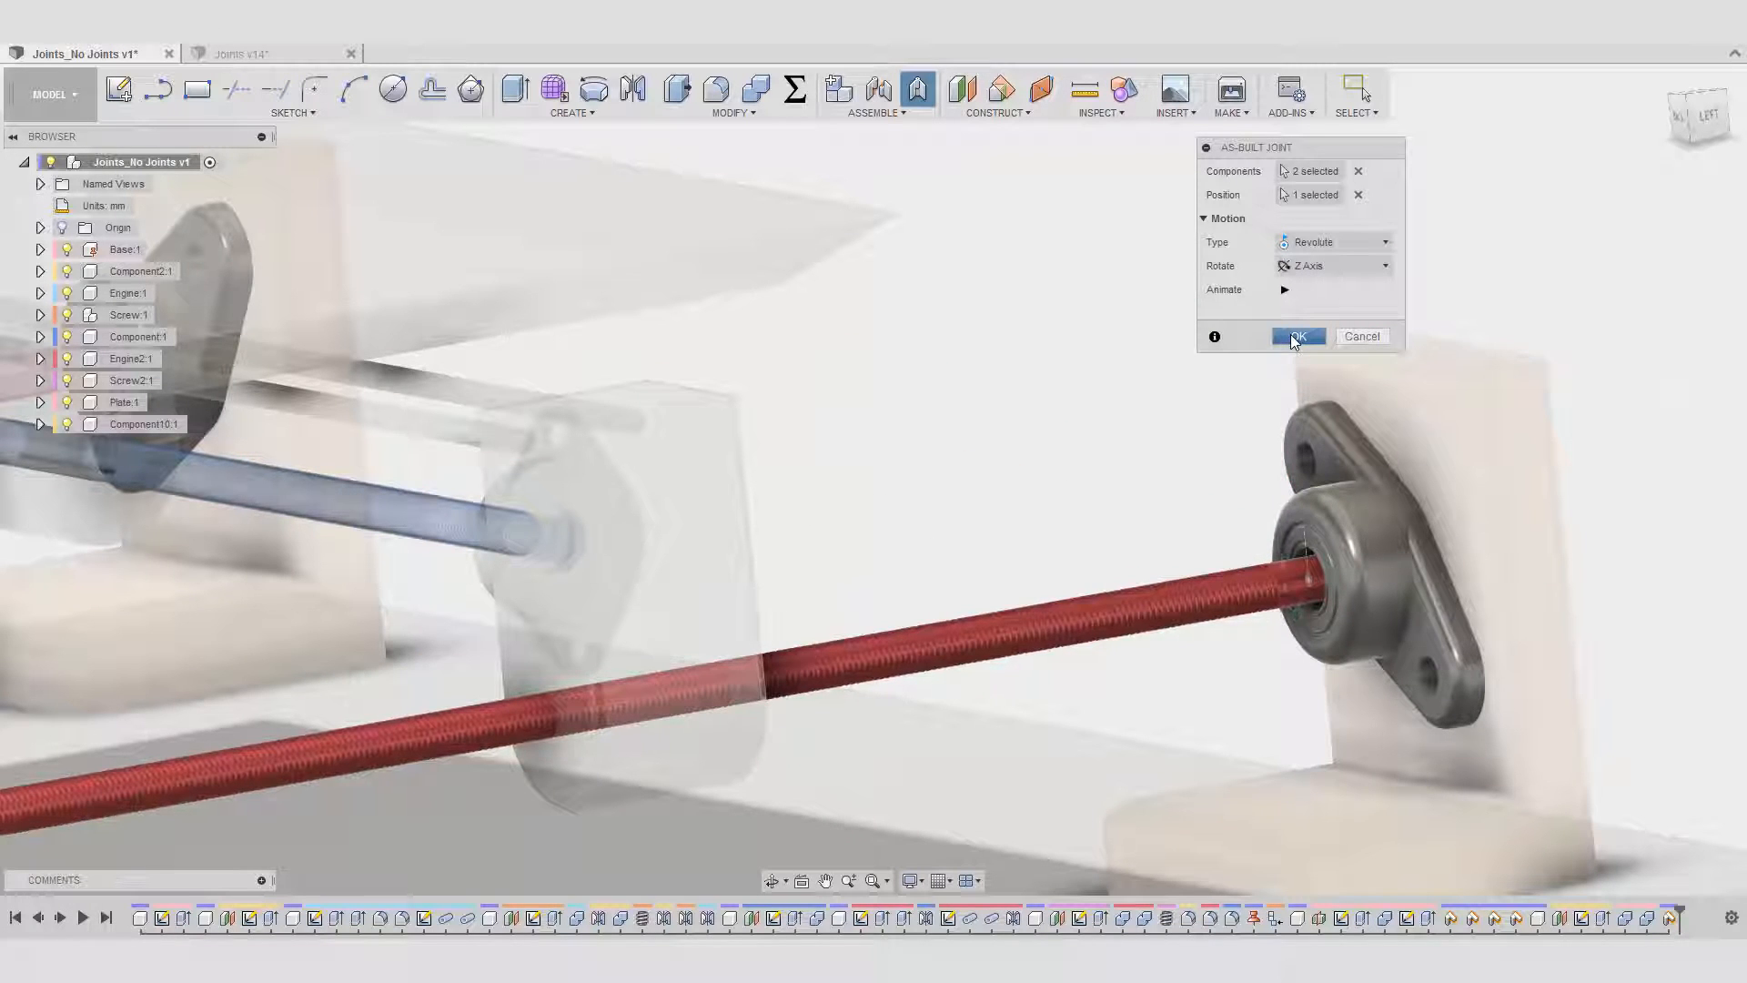
left_click(1297, 337)
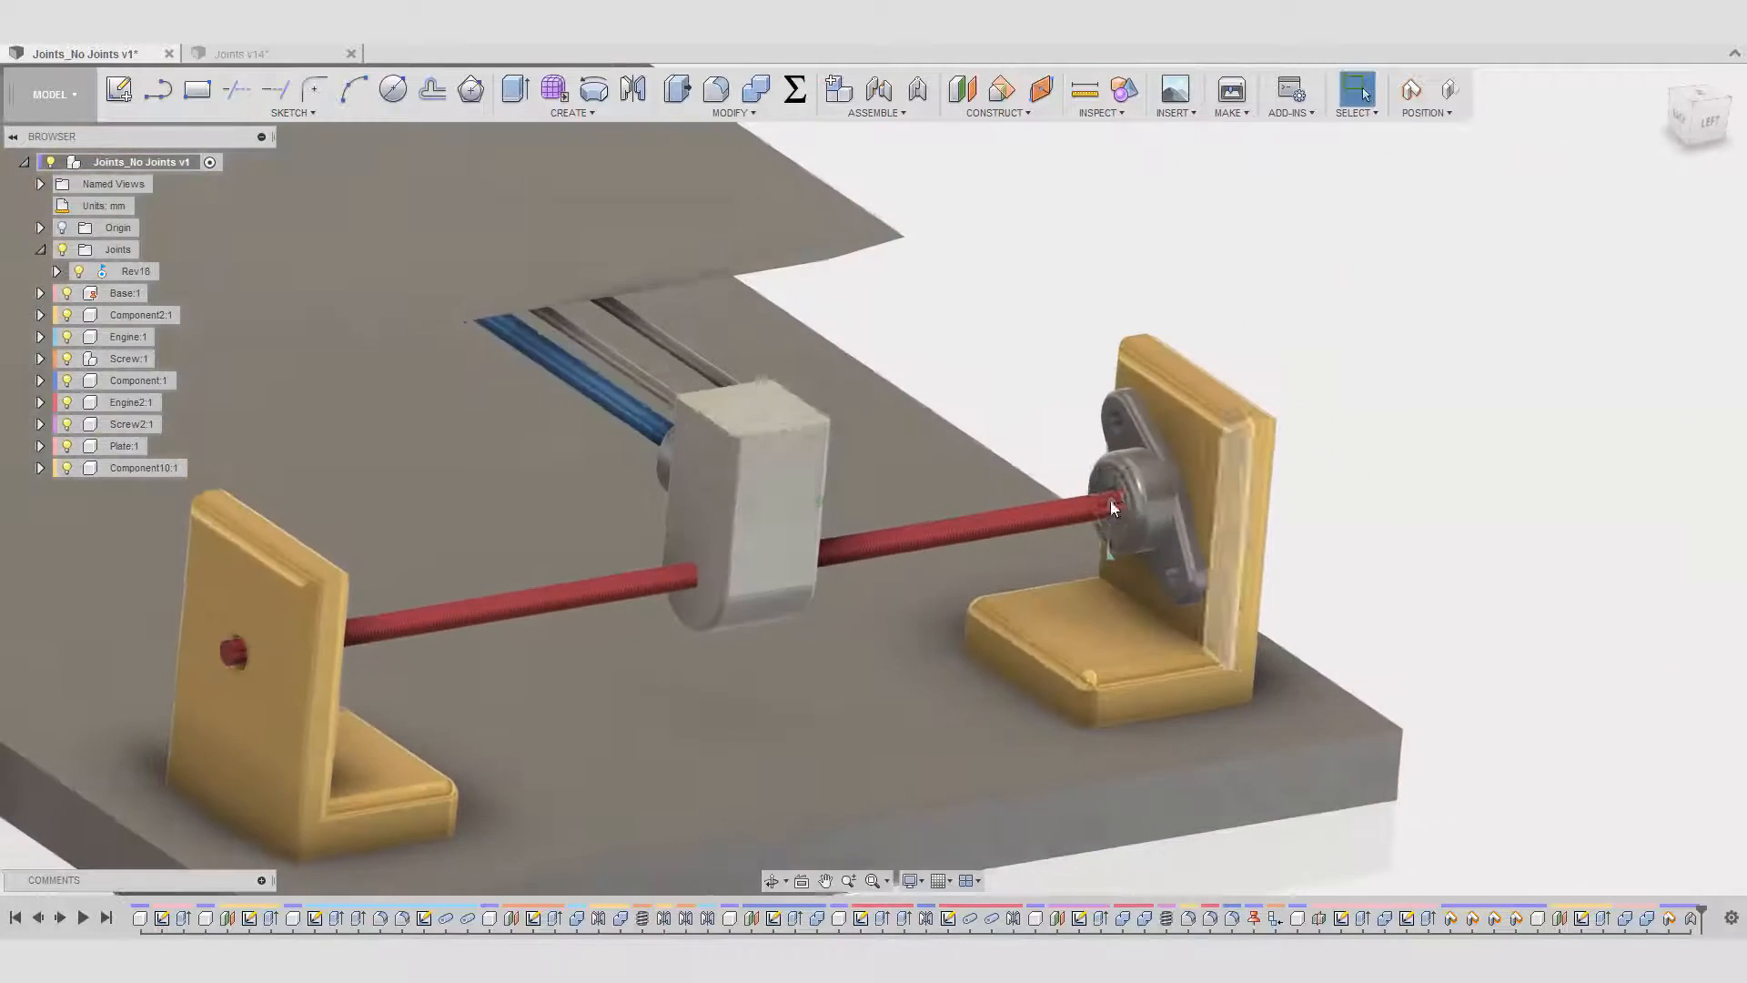
- Test the red screw's movement at the engine flange and revert the components to their previous position
middle_click_drag(1111, 507, 1096, 510, "shift")
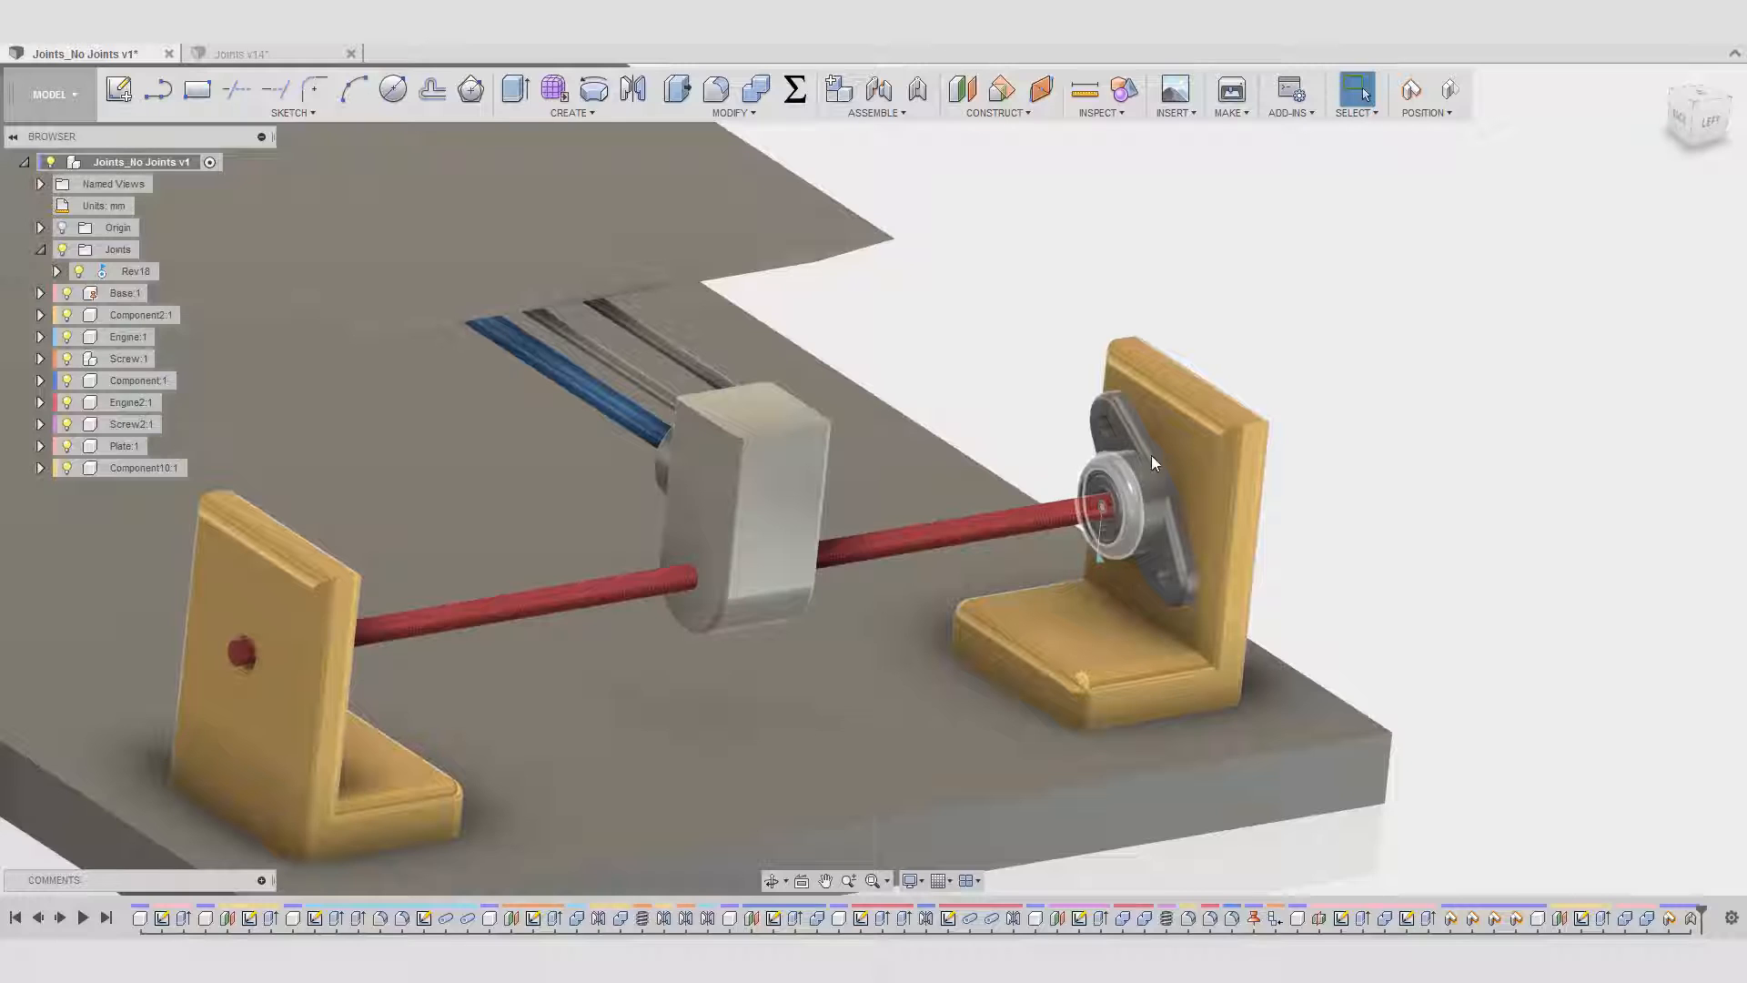
left_click(1455, 89)
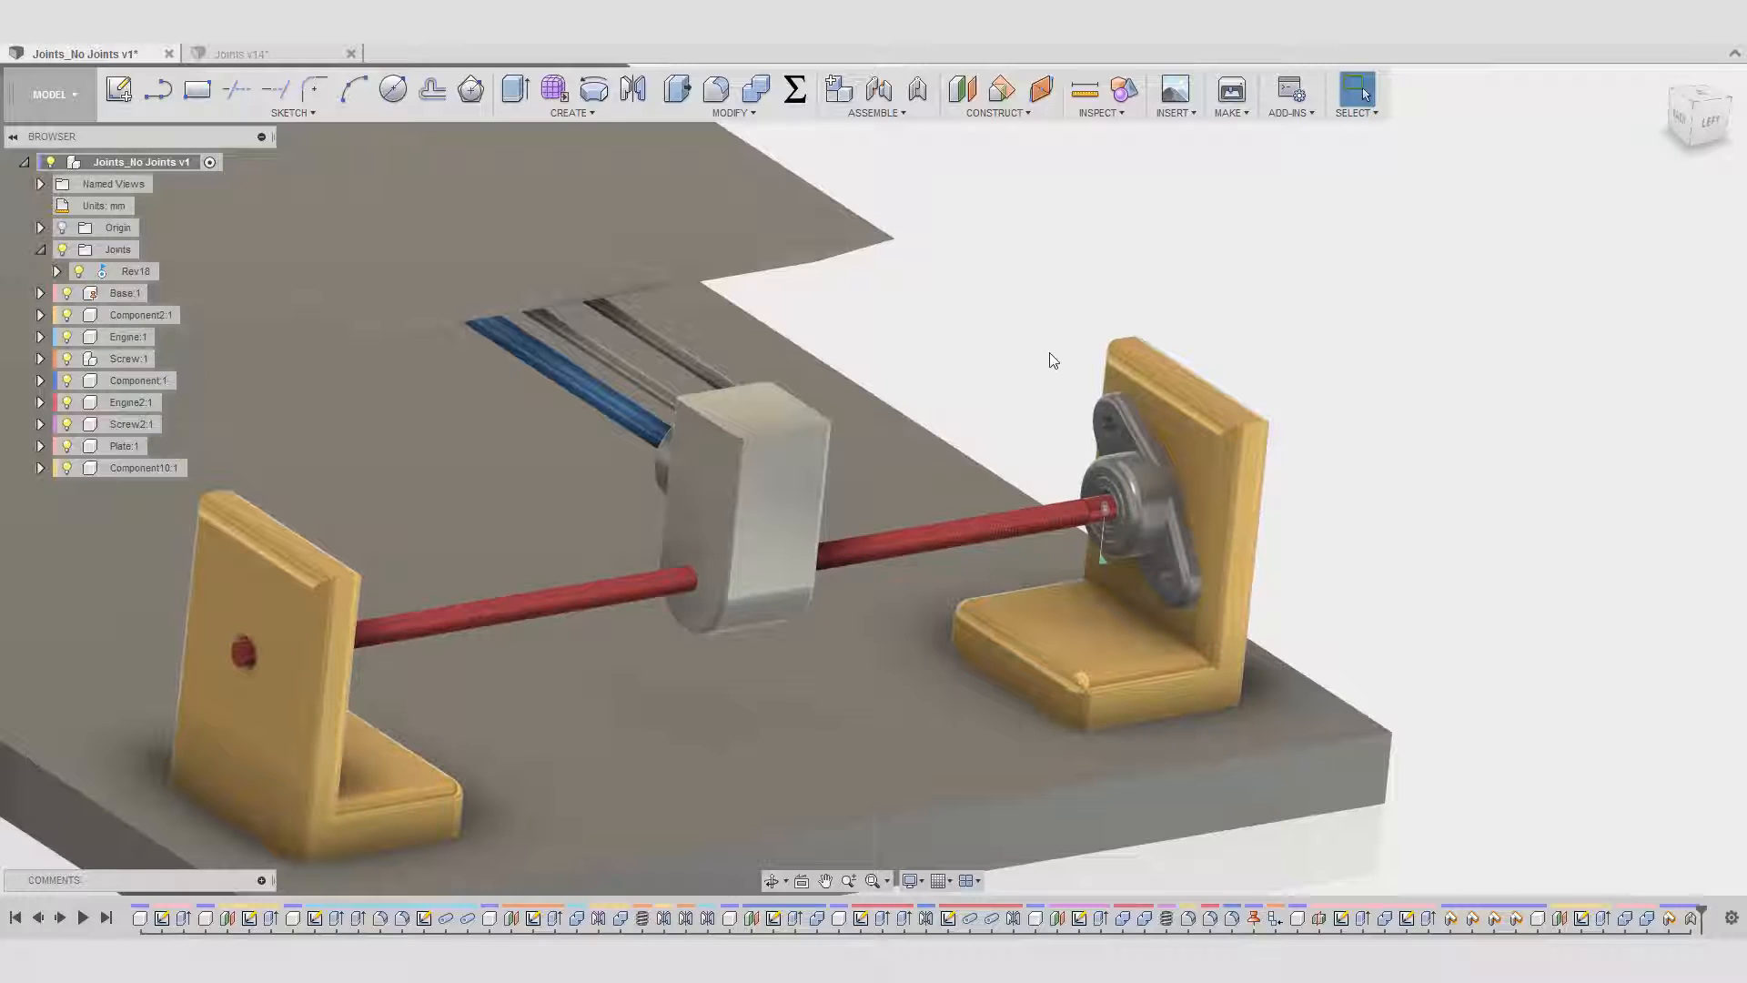
- Create a rigid as-built joint between the engine flange component and the yellow support brackets
middle_click_drag(1050, 355, 1090, 412, "shift")
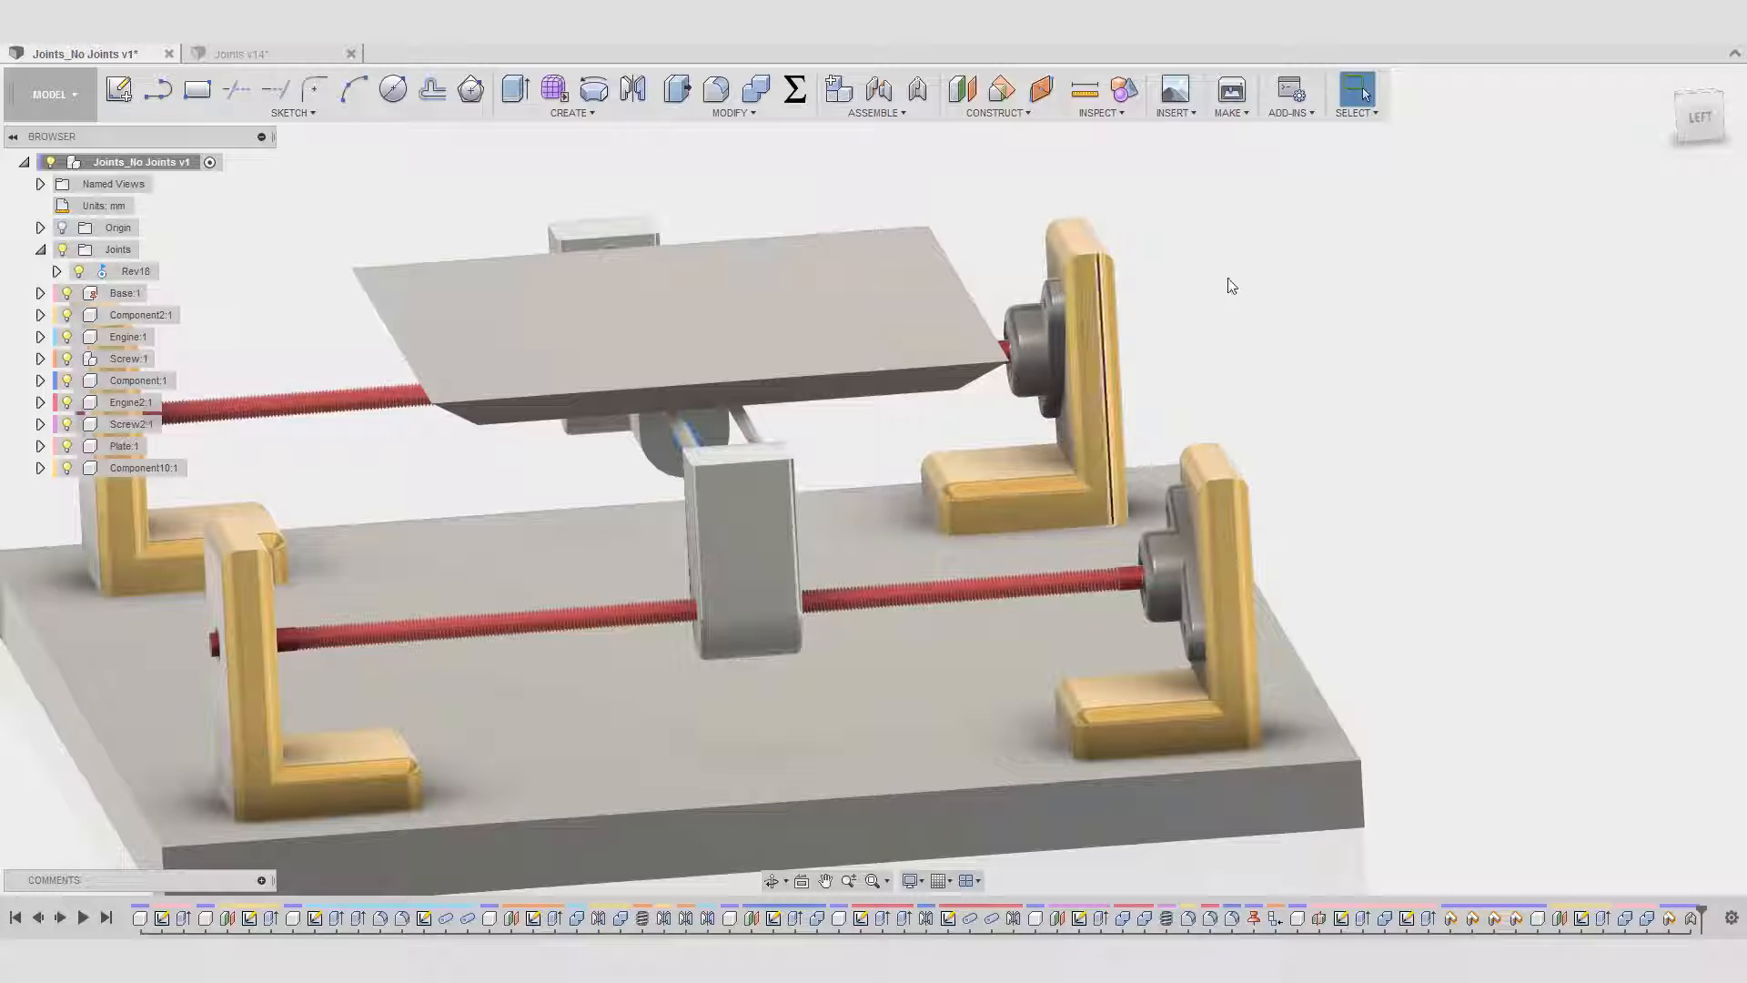
middle_click_drag(1272, 221, 1210, 198, "shift")
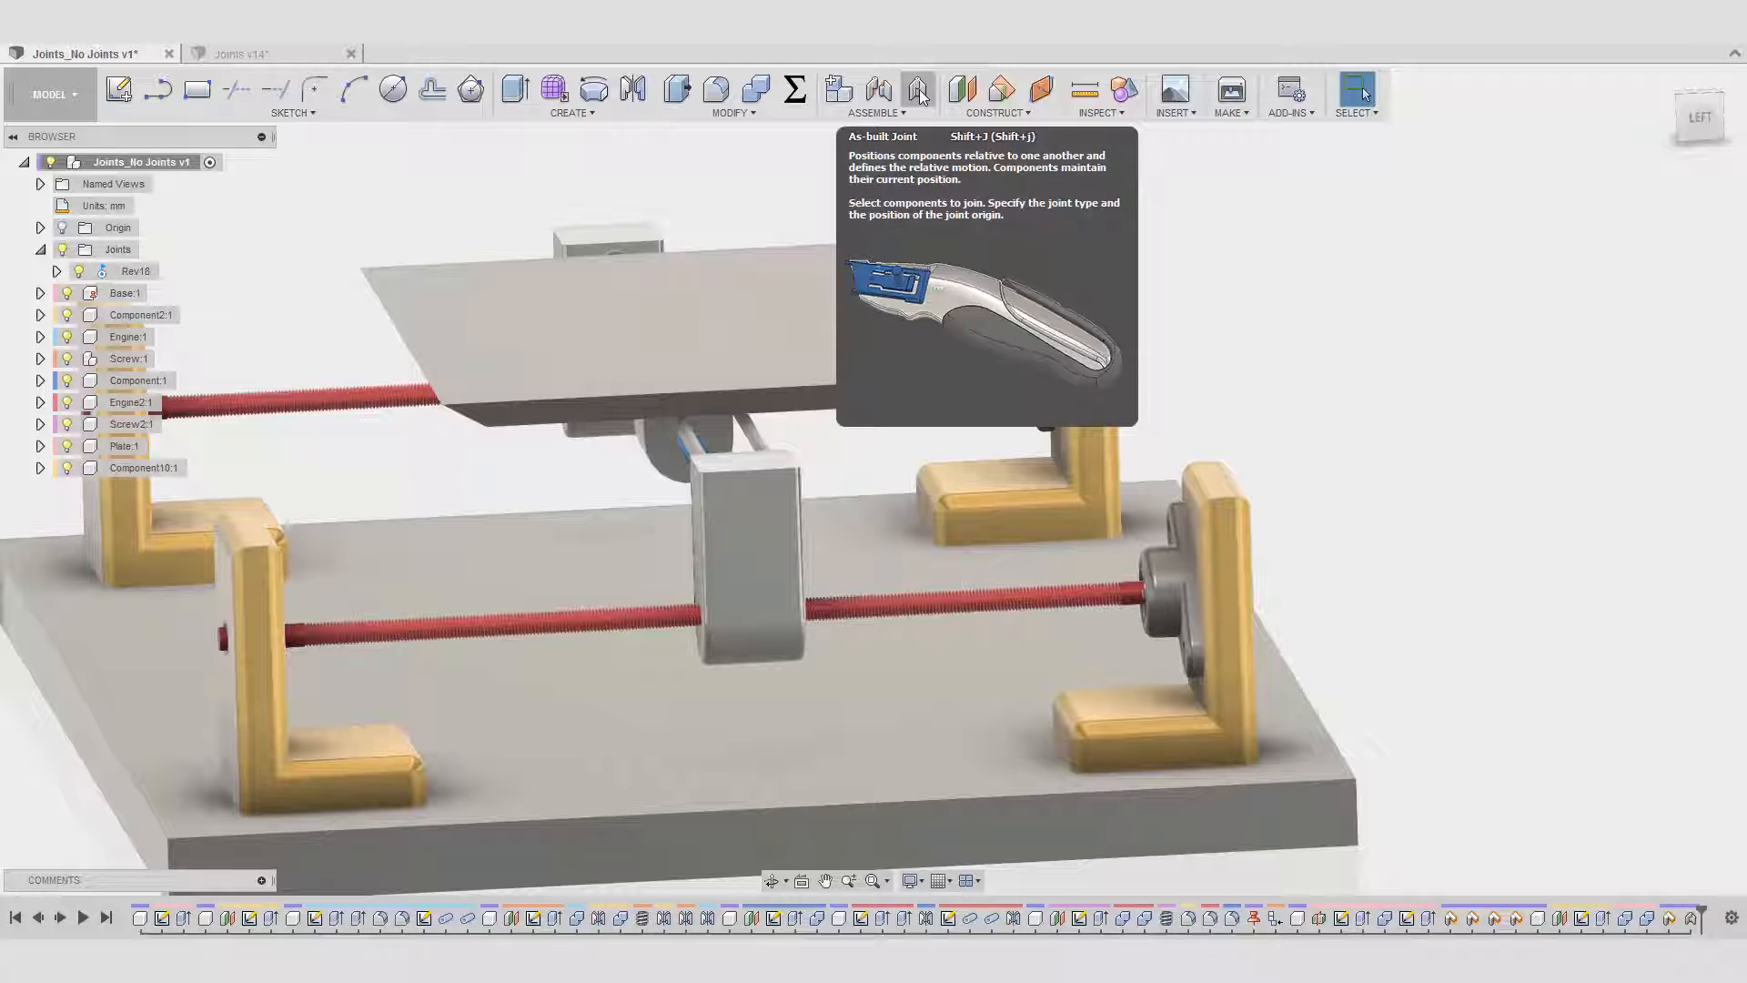
left_click(920, 95)
middle_click_drag(1210, 518, 1192, 577, "shift")
left_click(1192, 577)
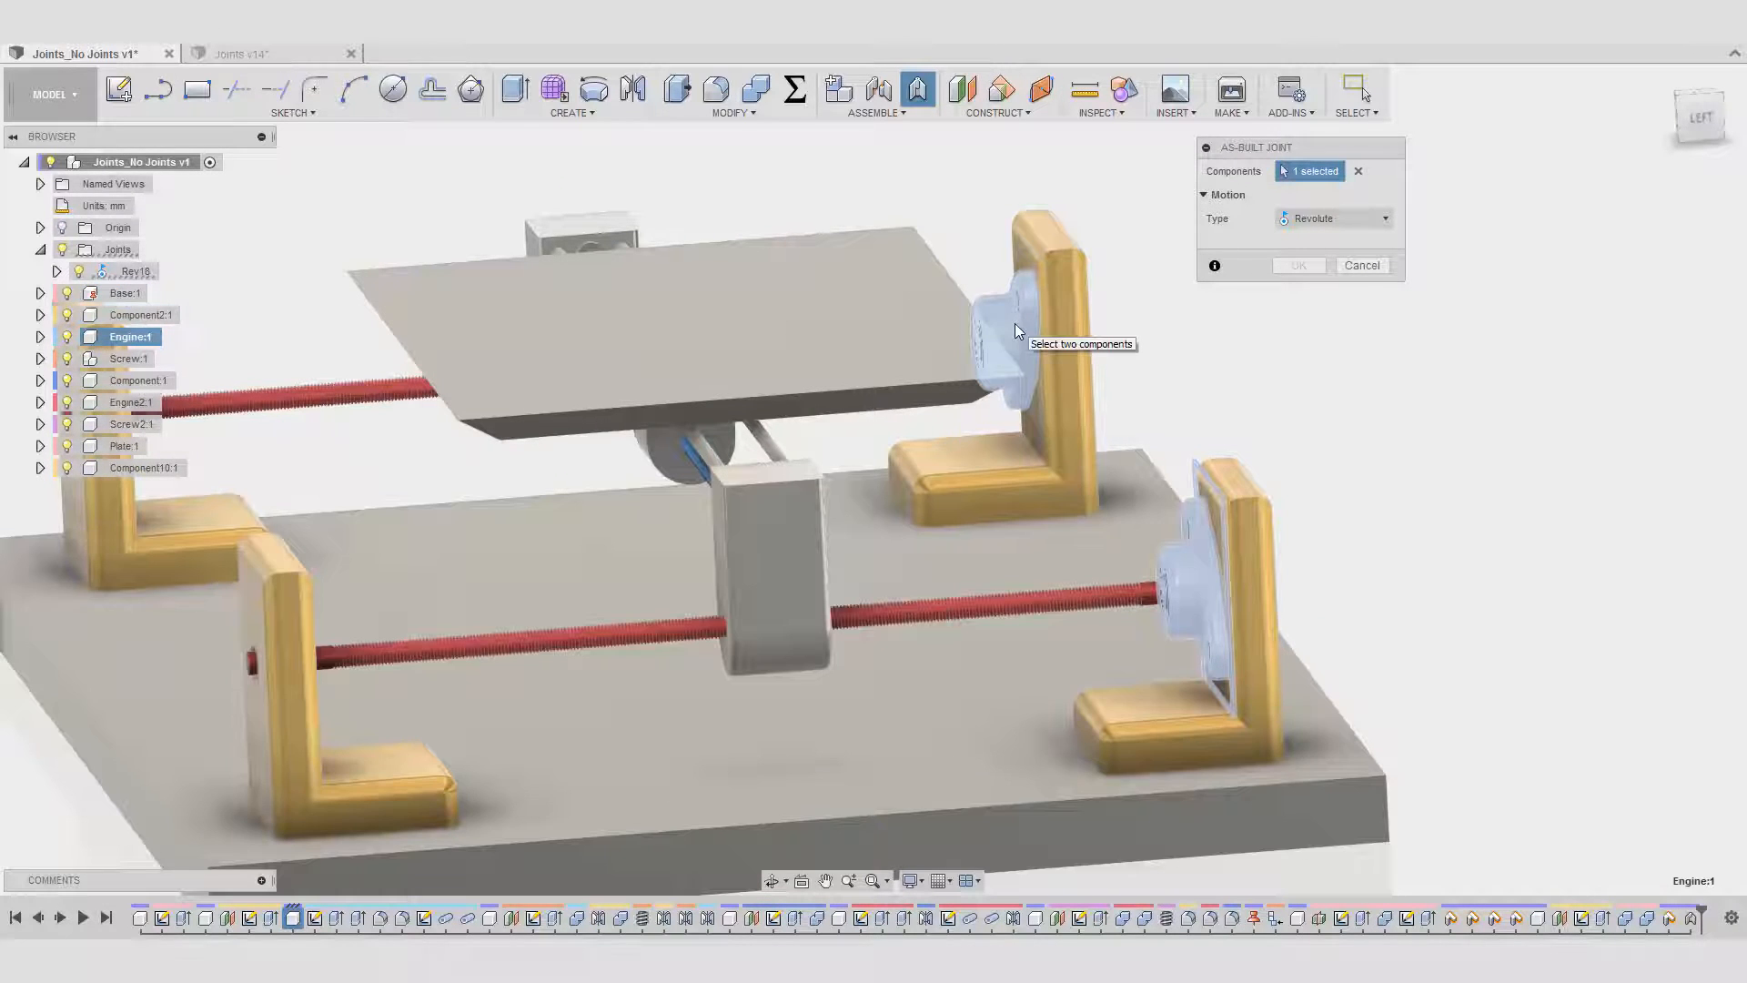
left_click(1014, 324)
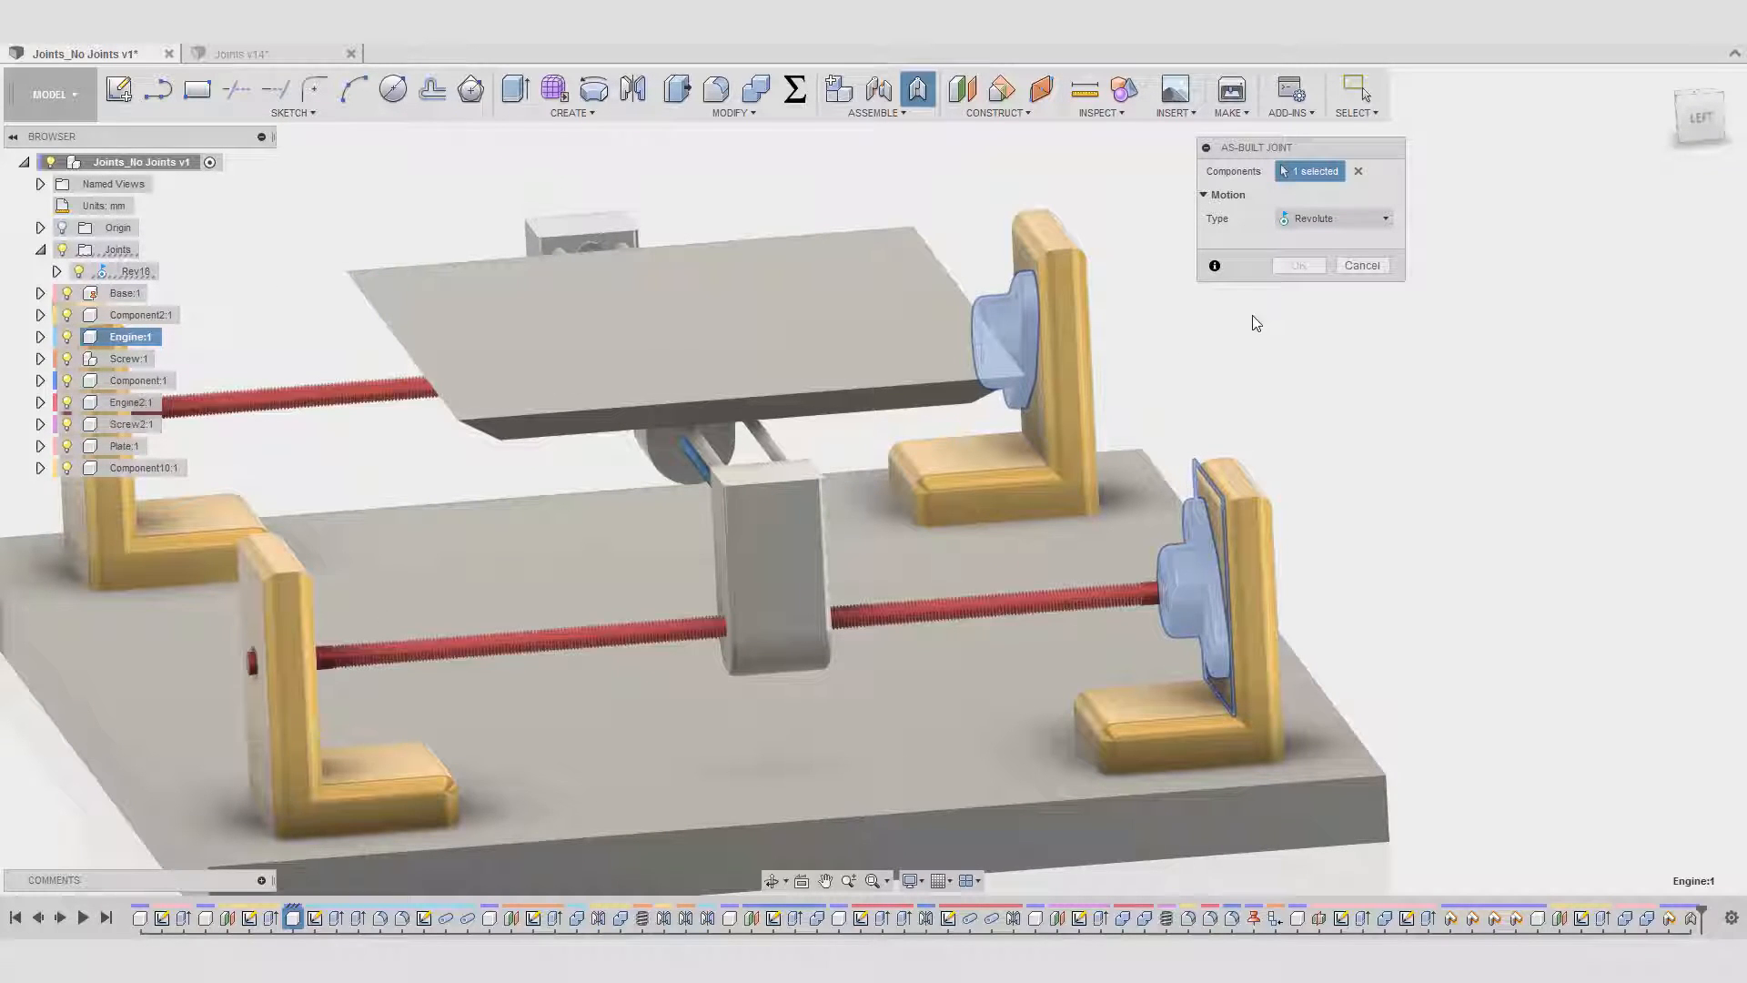
left_click(1258, 529)
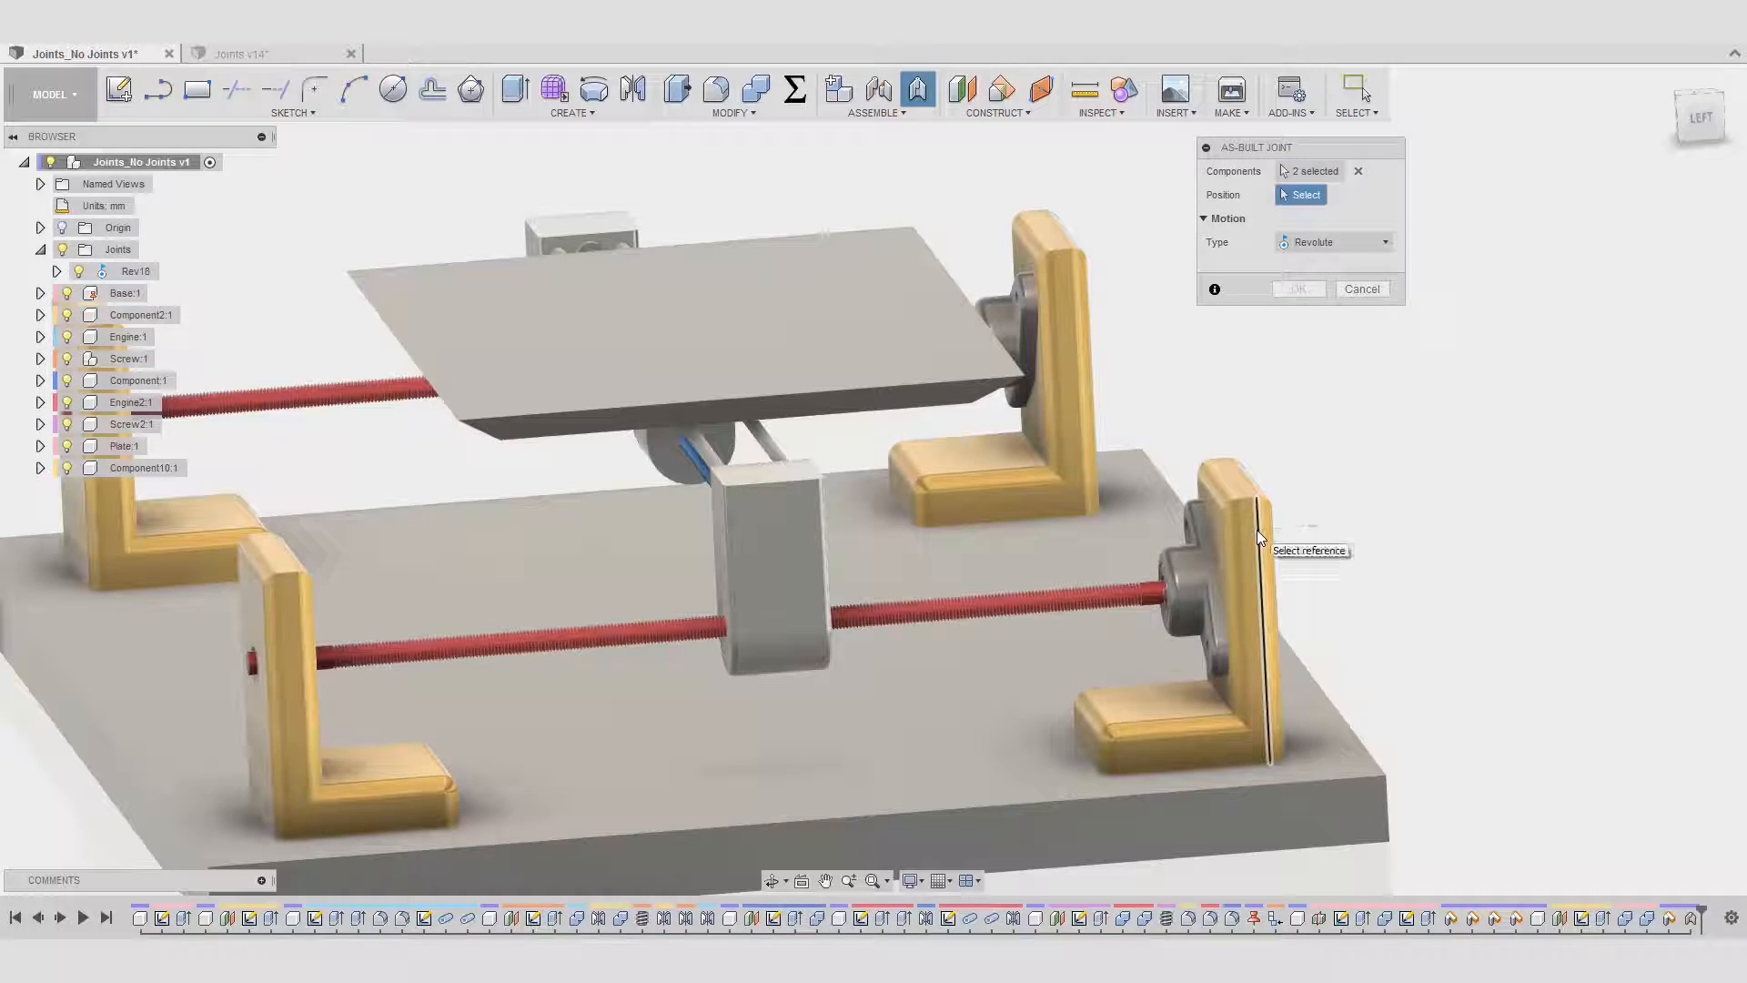
left_click(1312, 265)
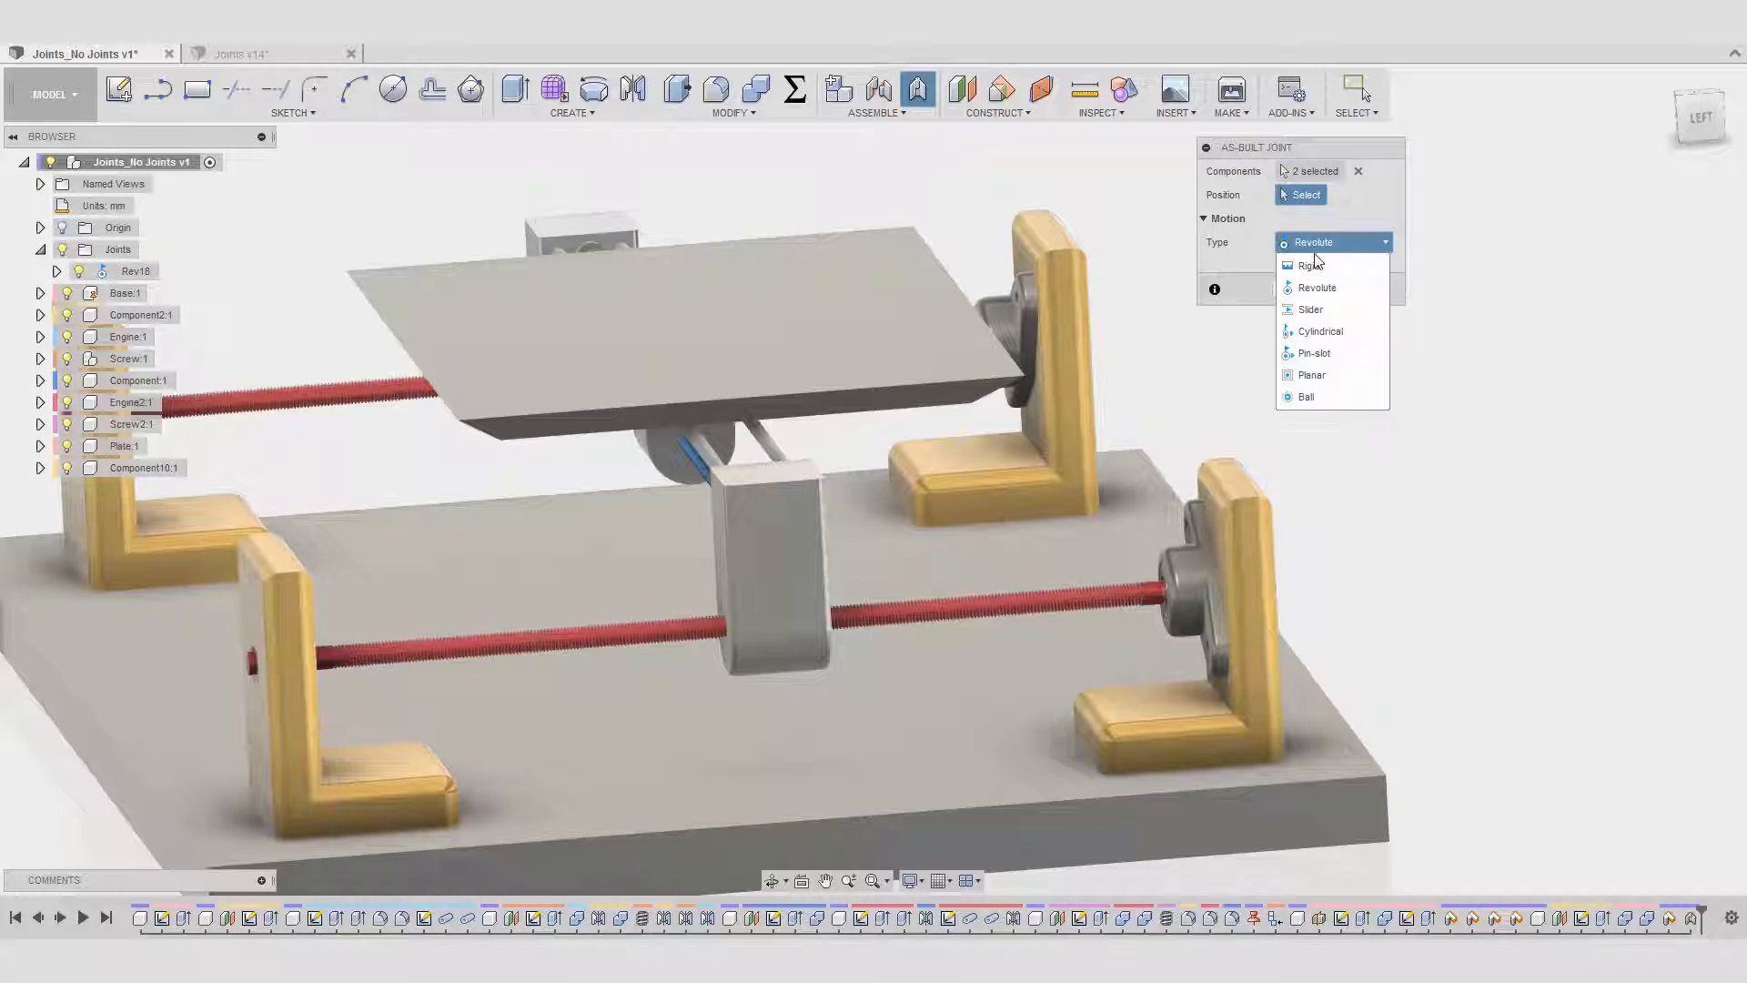
left_click(1312, 271)
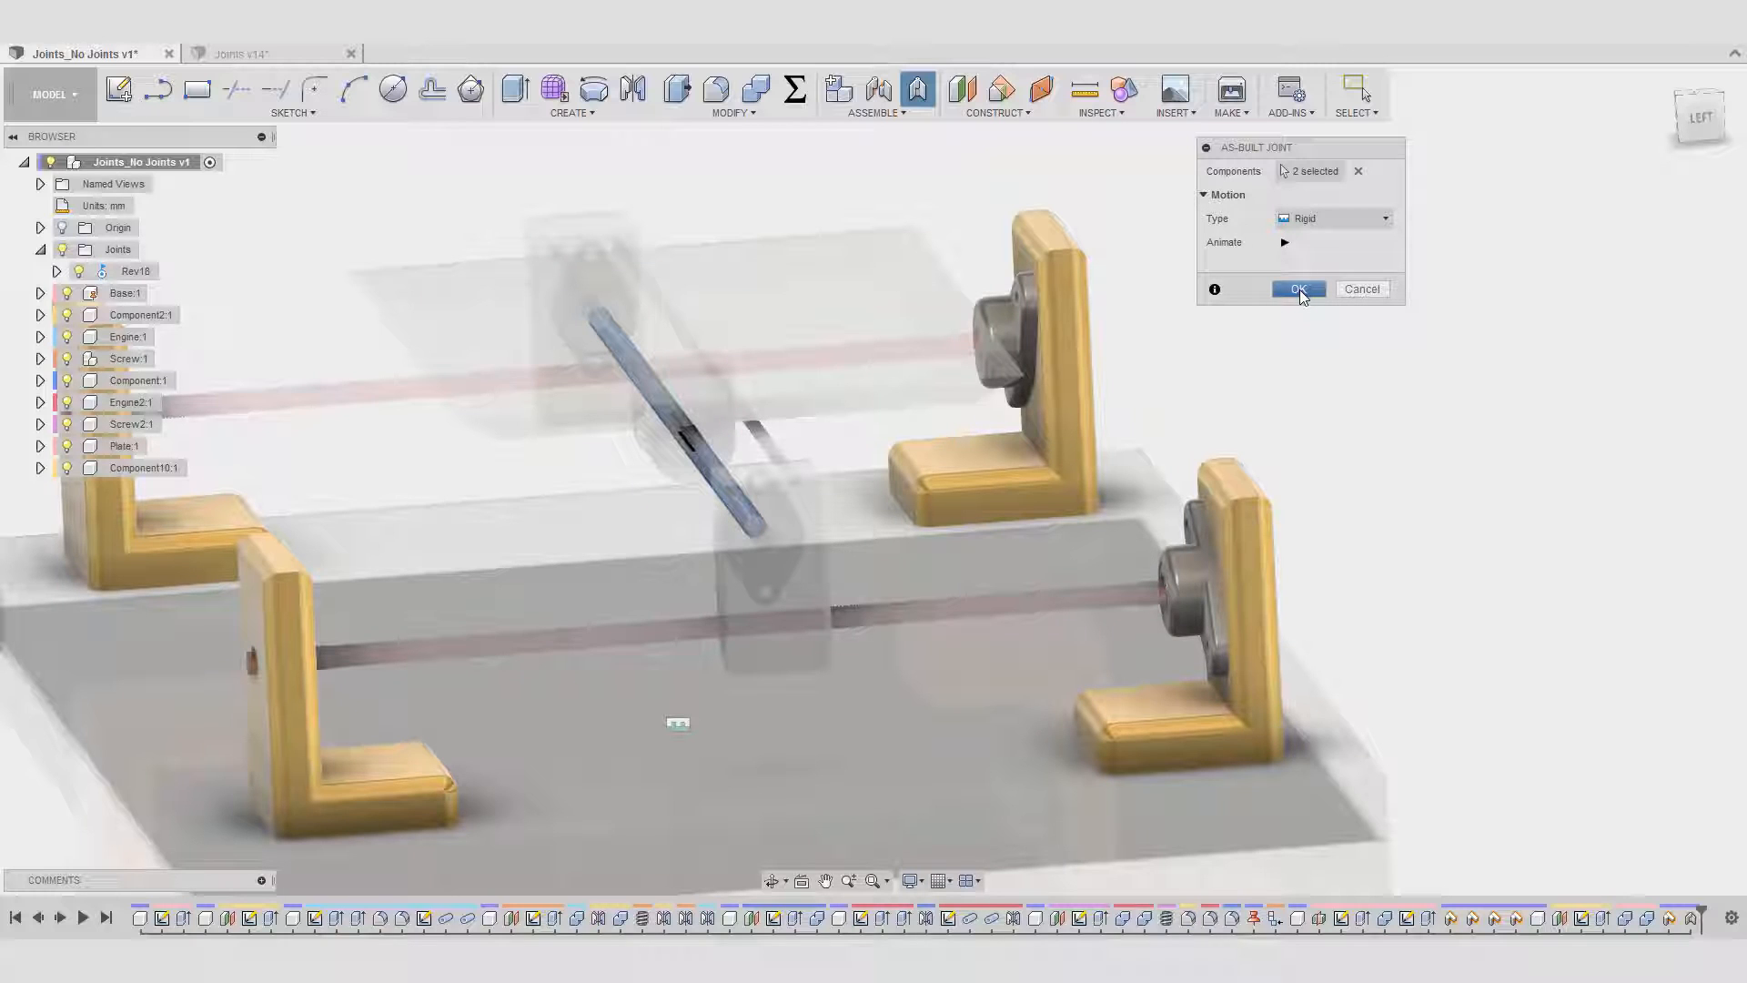
left_click(1300, 290)
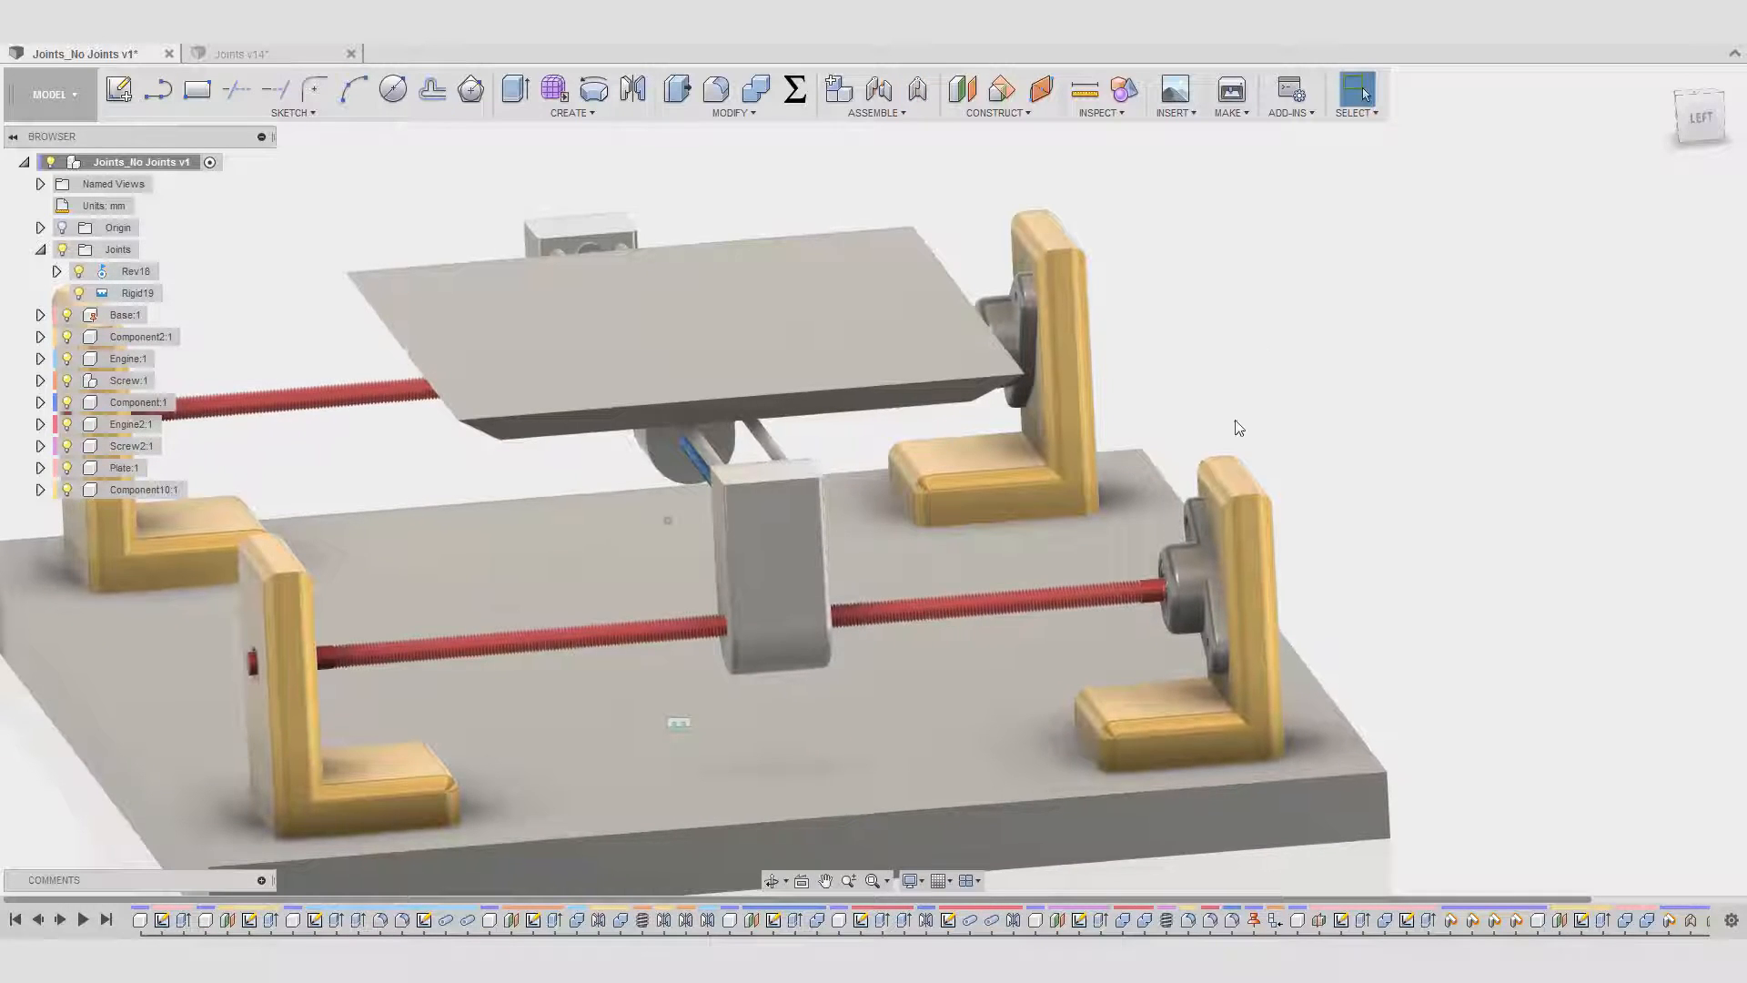
- Pull the engine flange upward to test the rigid joint with the brackets, and revert the position
left_click_drag(1171, 582, 1170, 394)
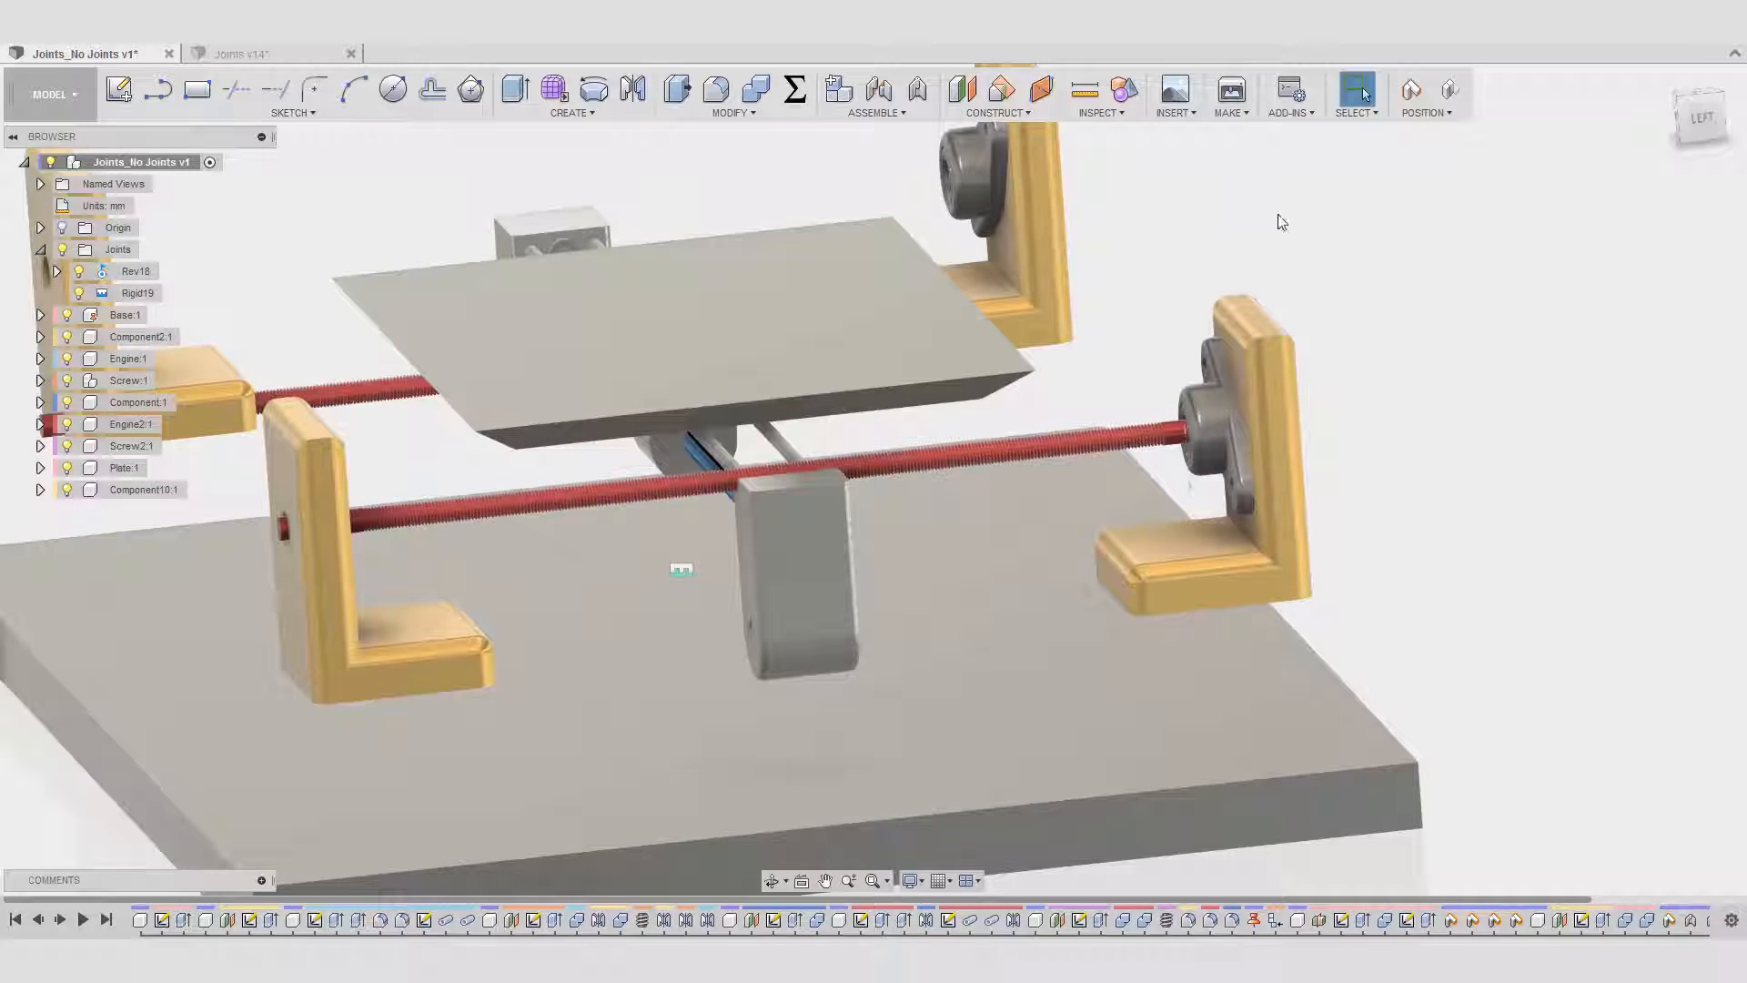
left_click(1451, 90)
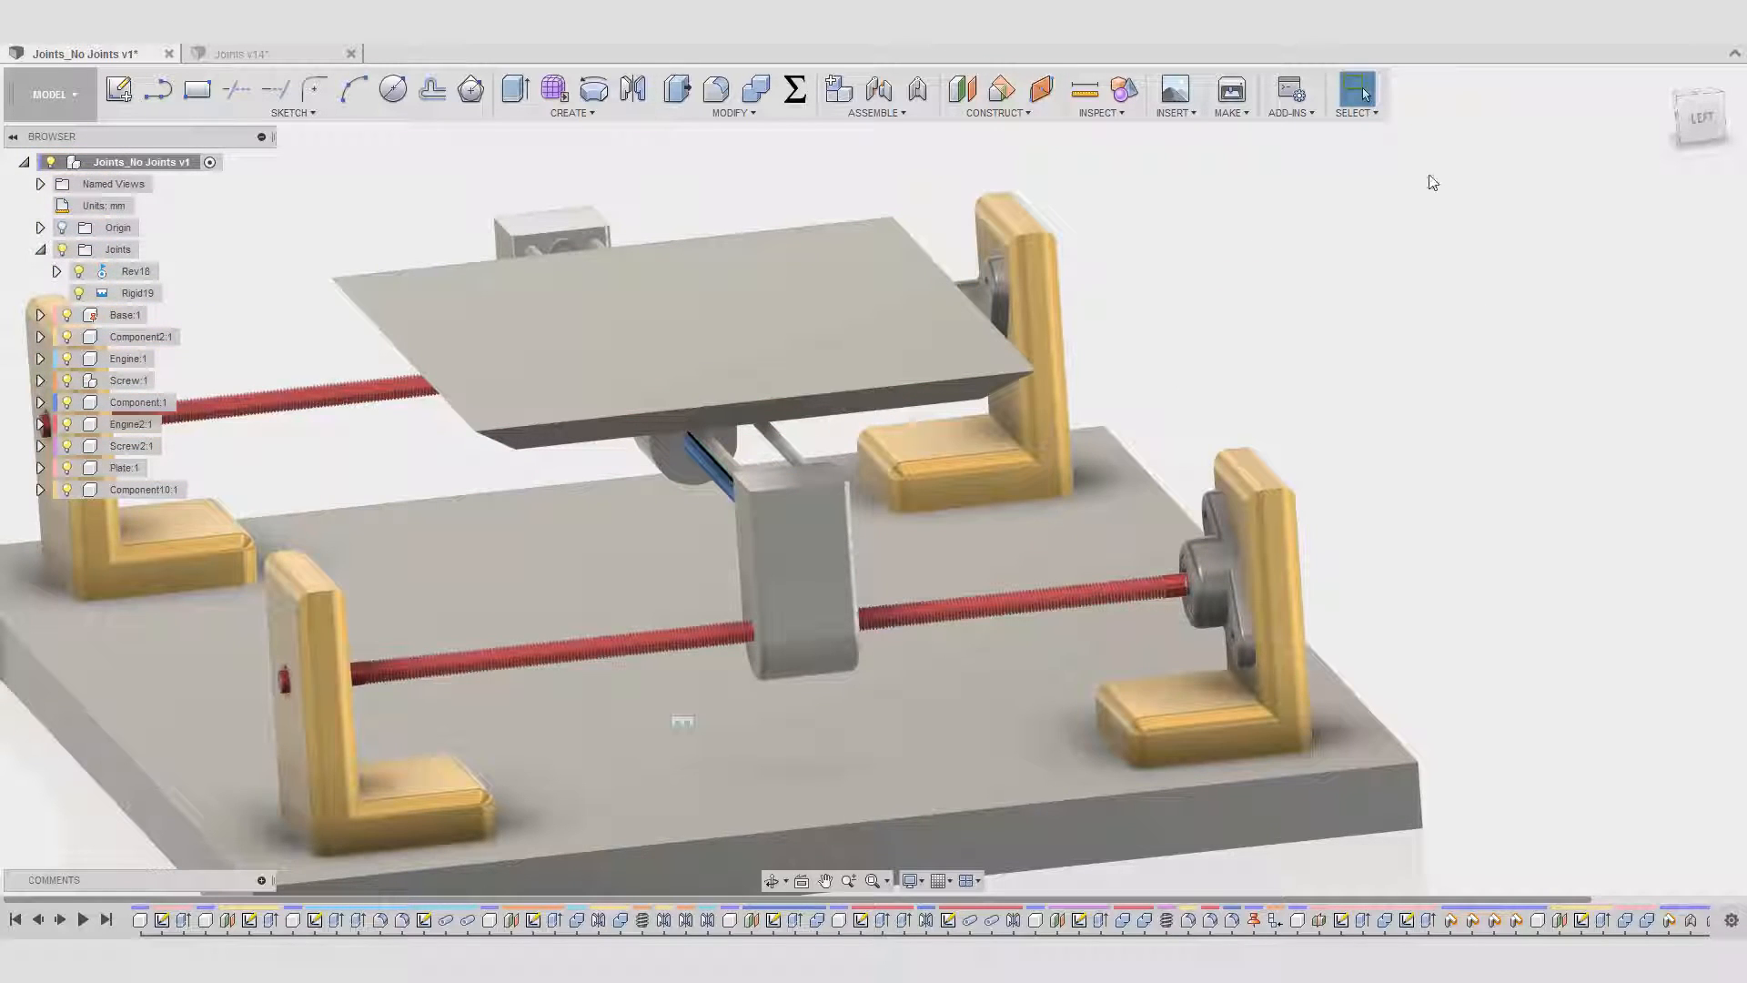
- Create a rigid as-built joint between the yellow support brackets and the grey base plate
left_click(917, 91)
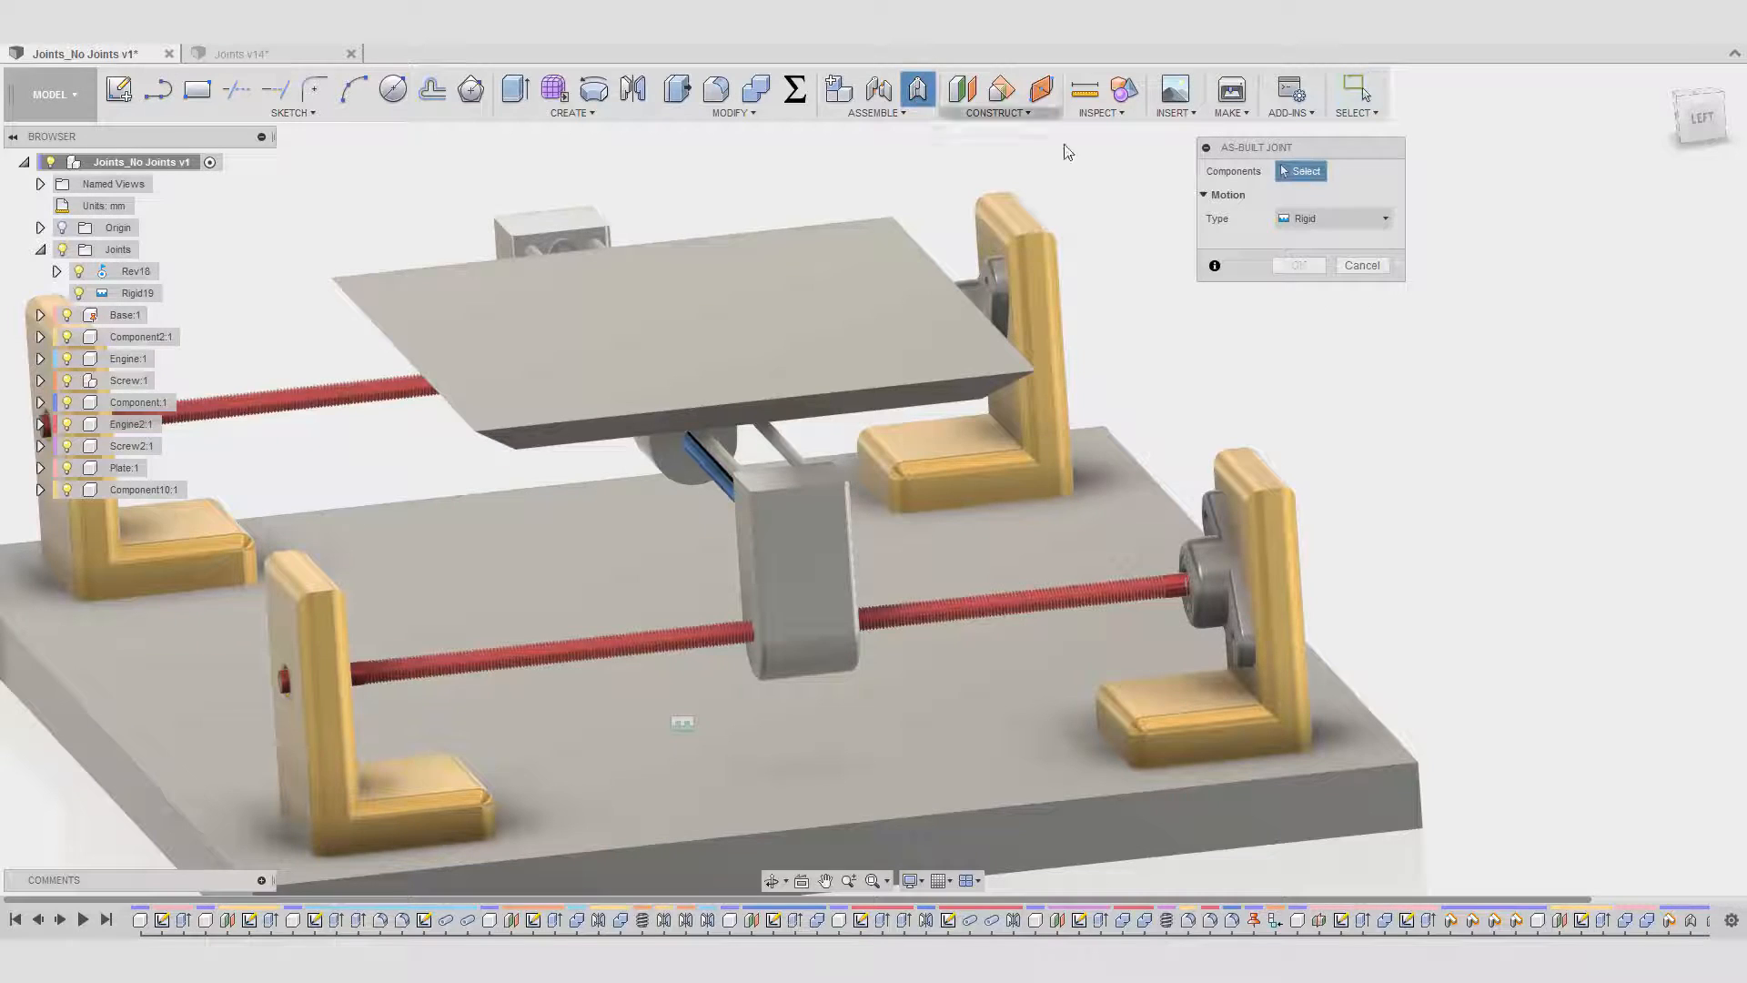
left_click(1270, 510)
left_click(1352, 780)
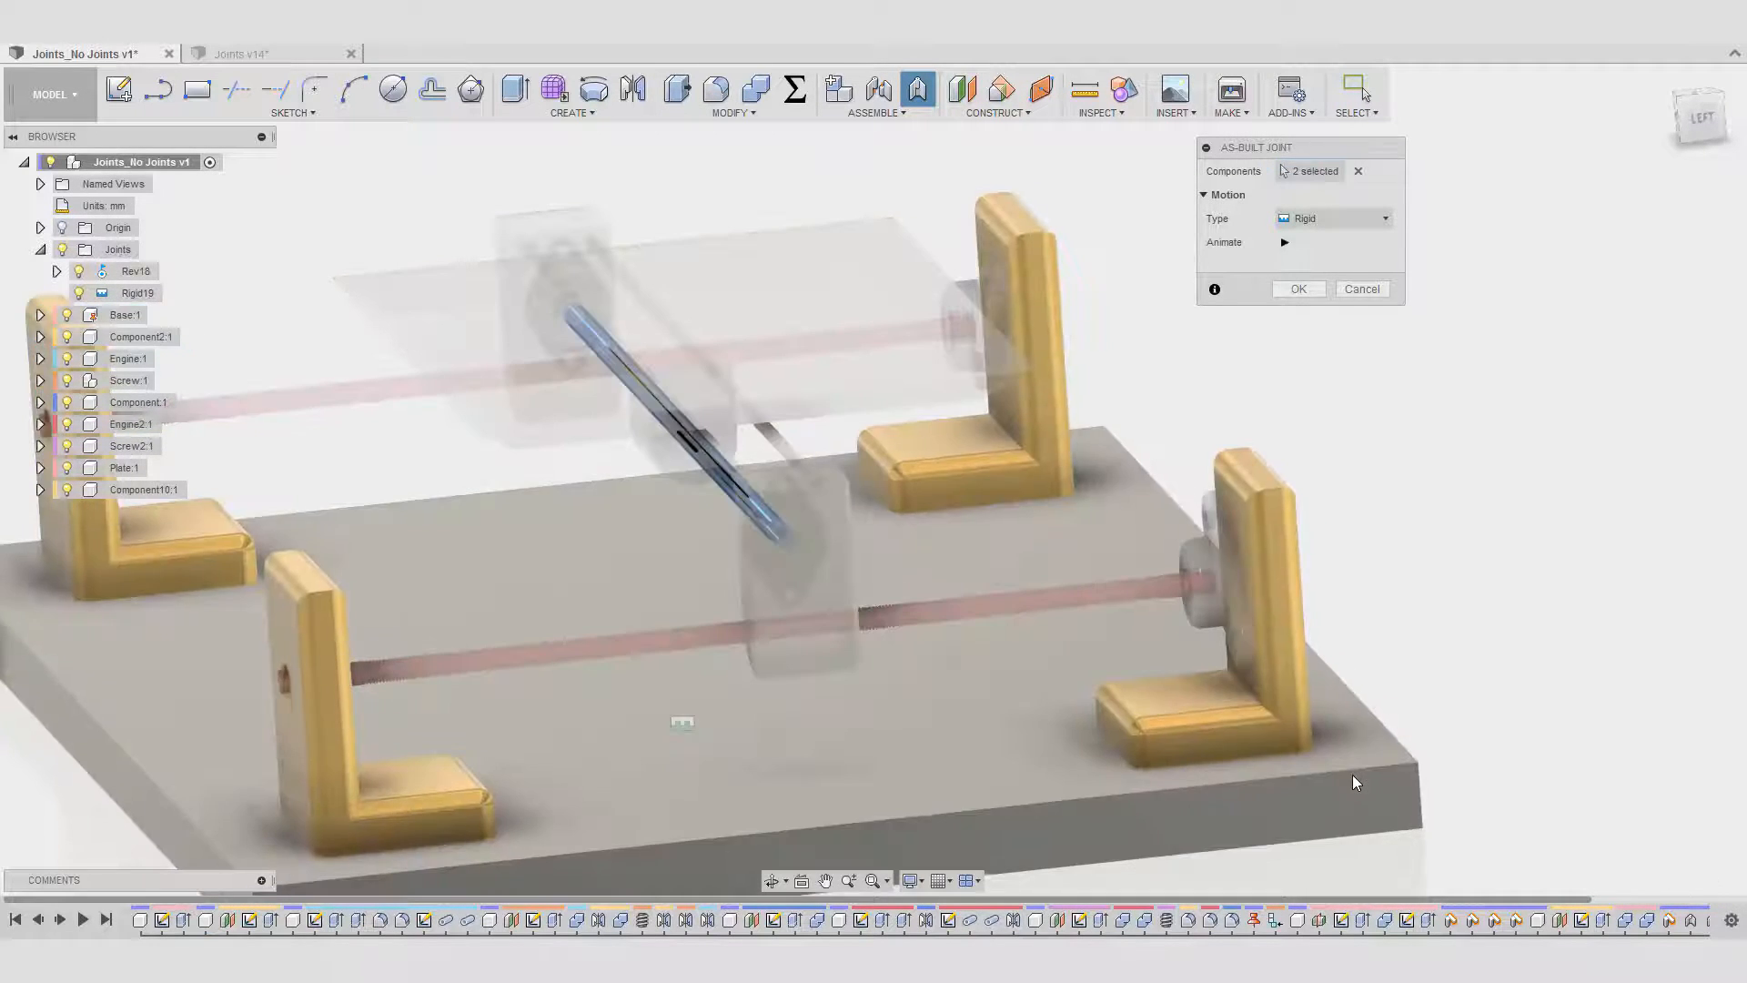
left_click(1299, 289)
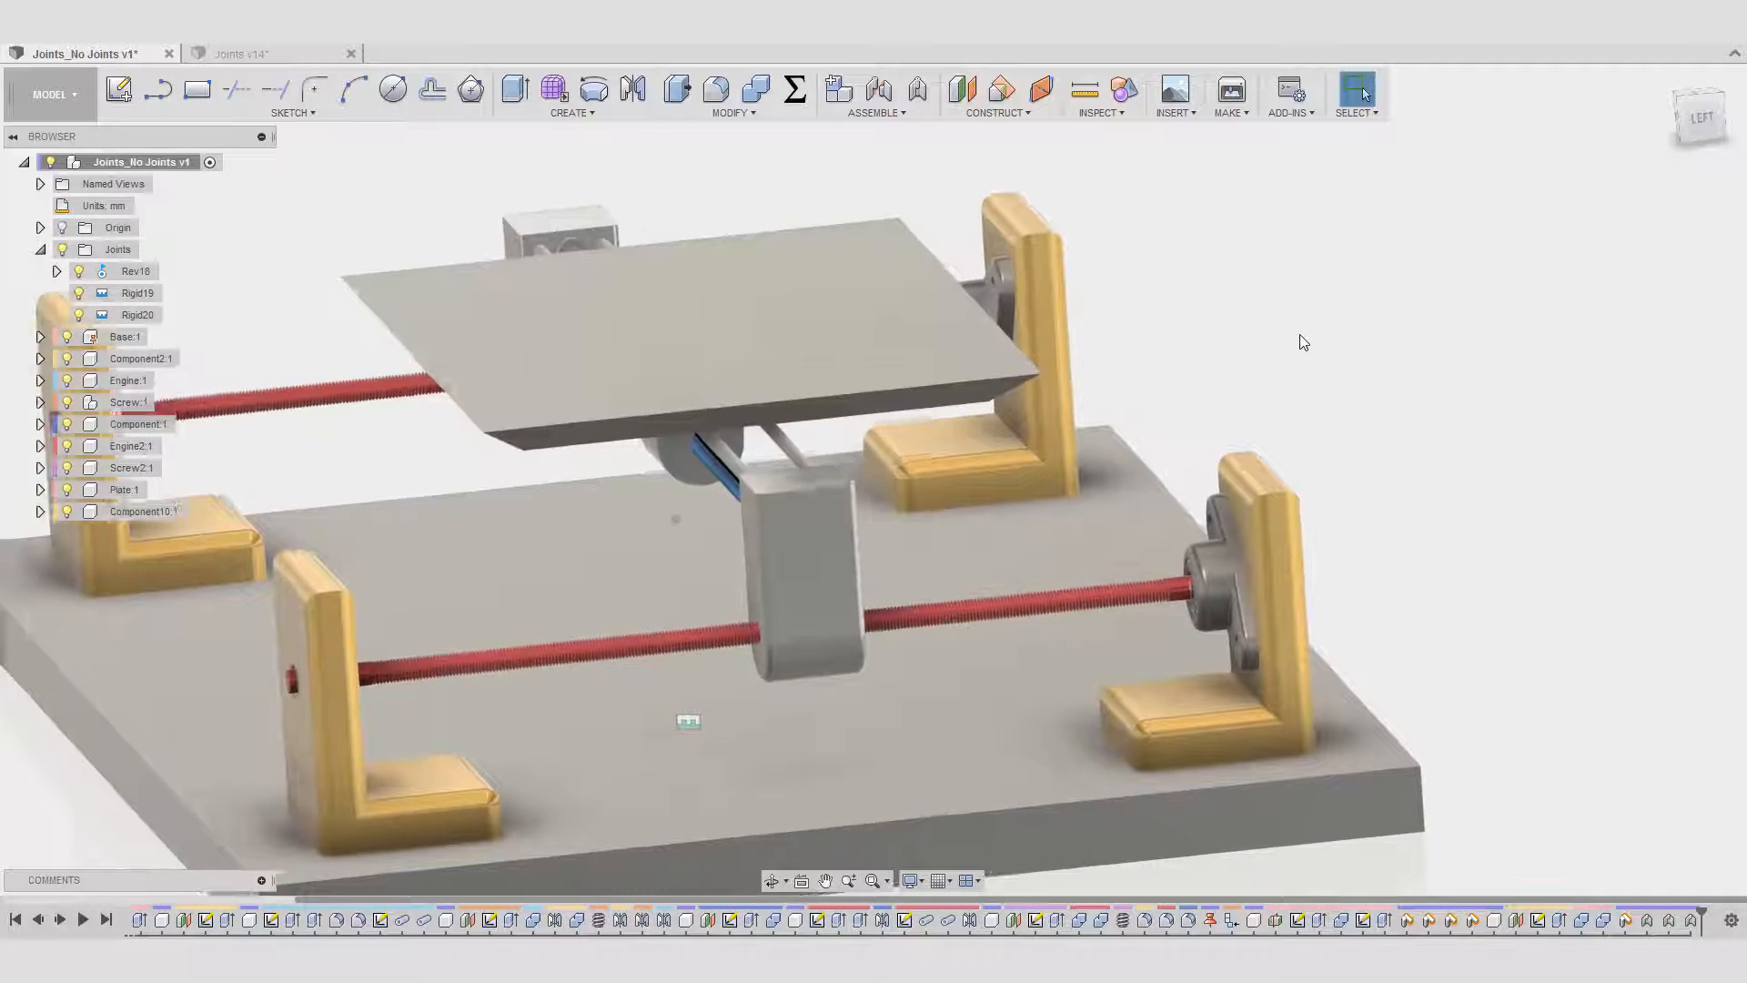
- Collapse the list of joints and check whether the Base component is grounded
left_click(40, 249)
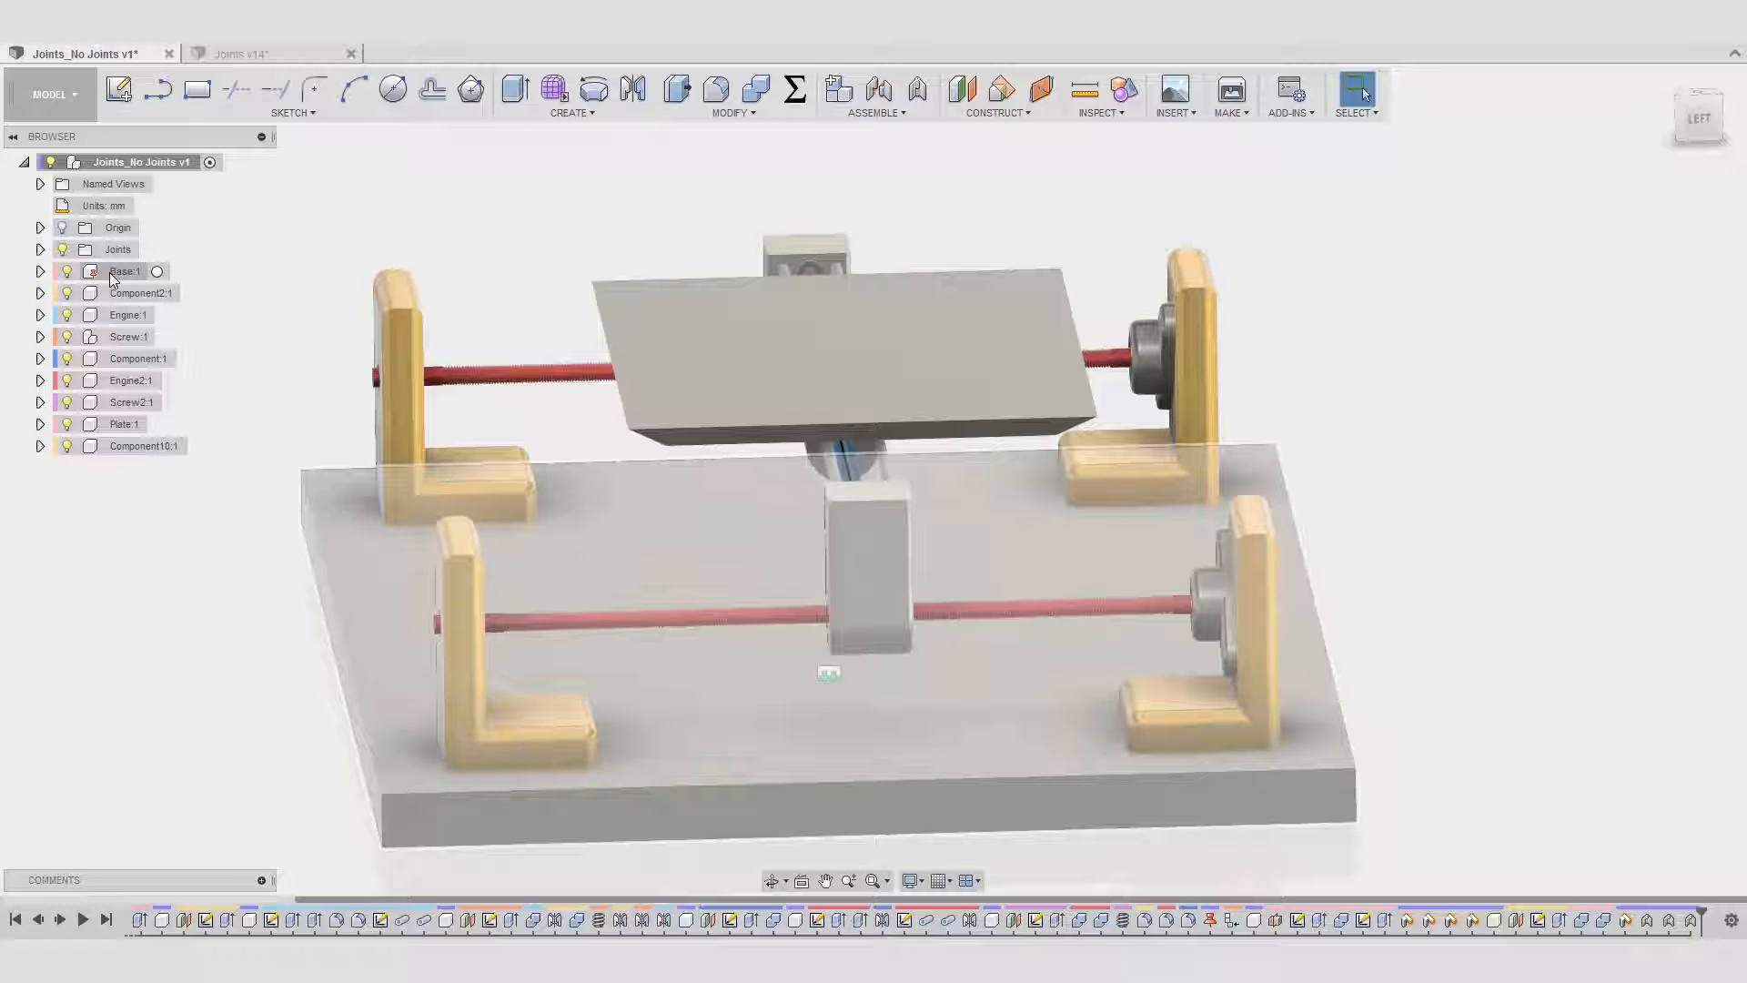
right_click(109, 271)
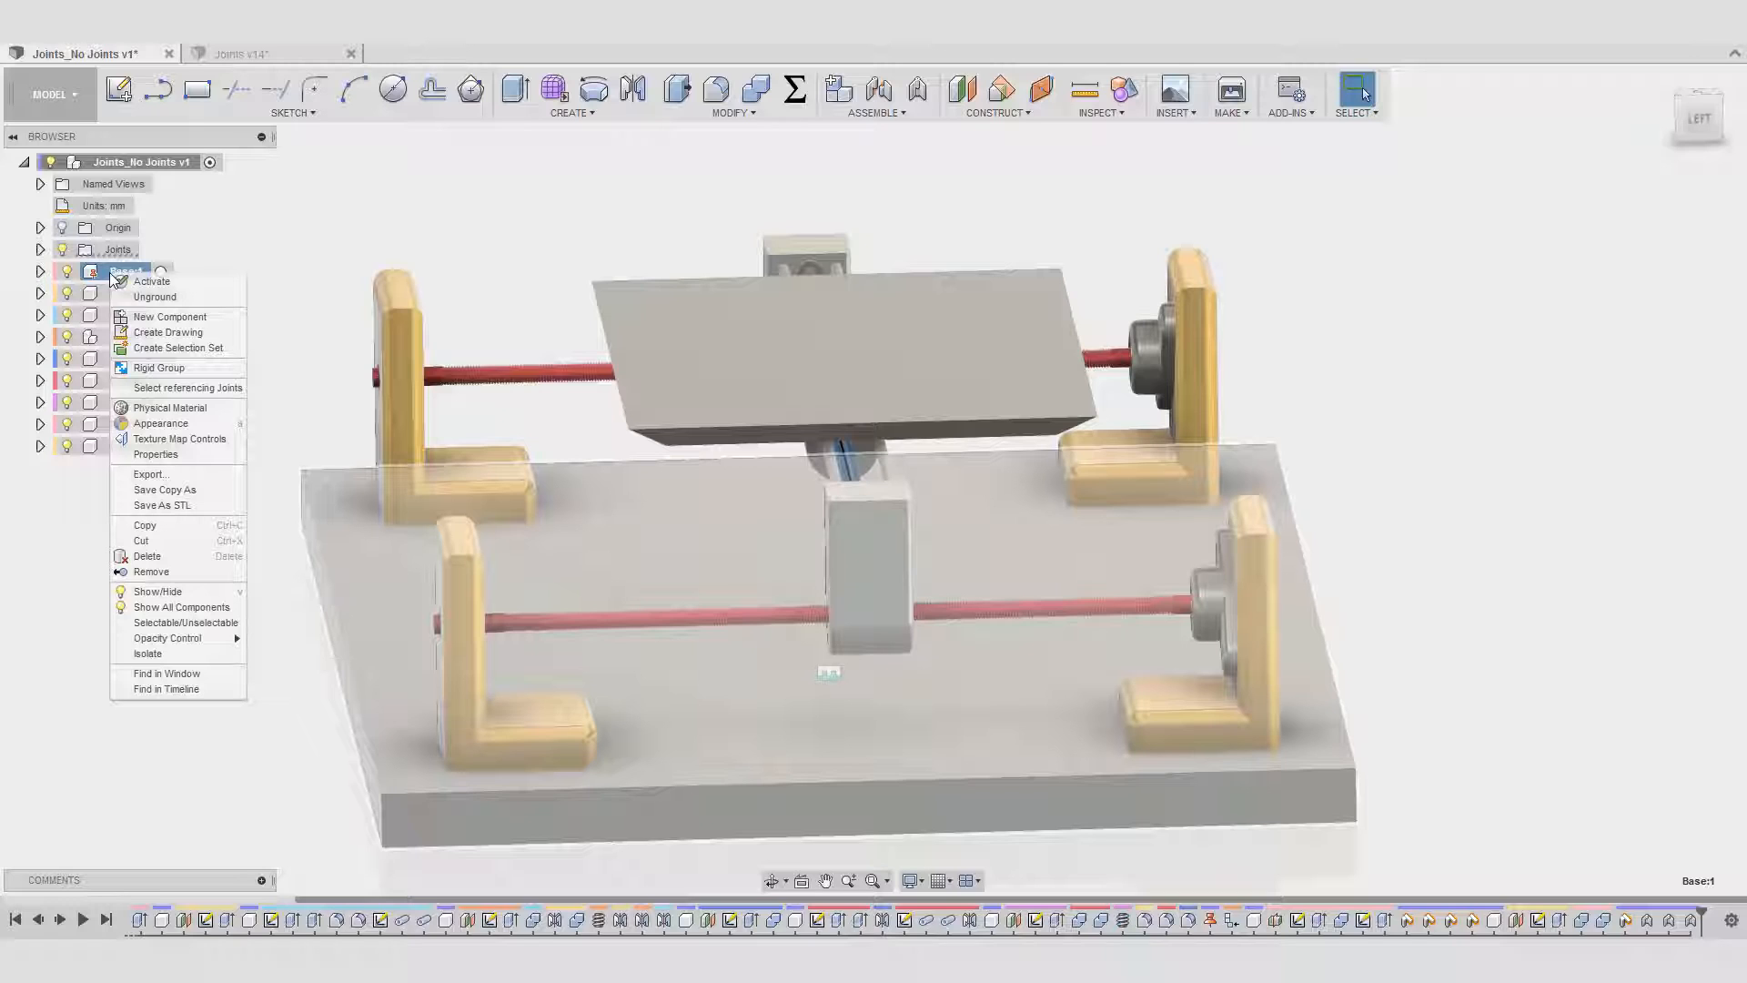
left_click(183, 226)
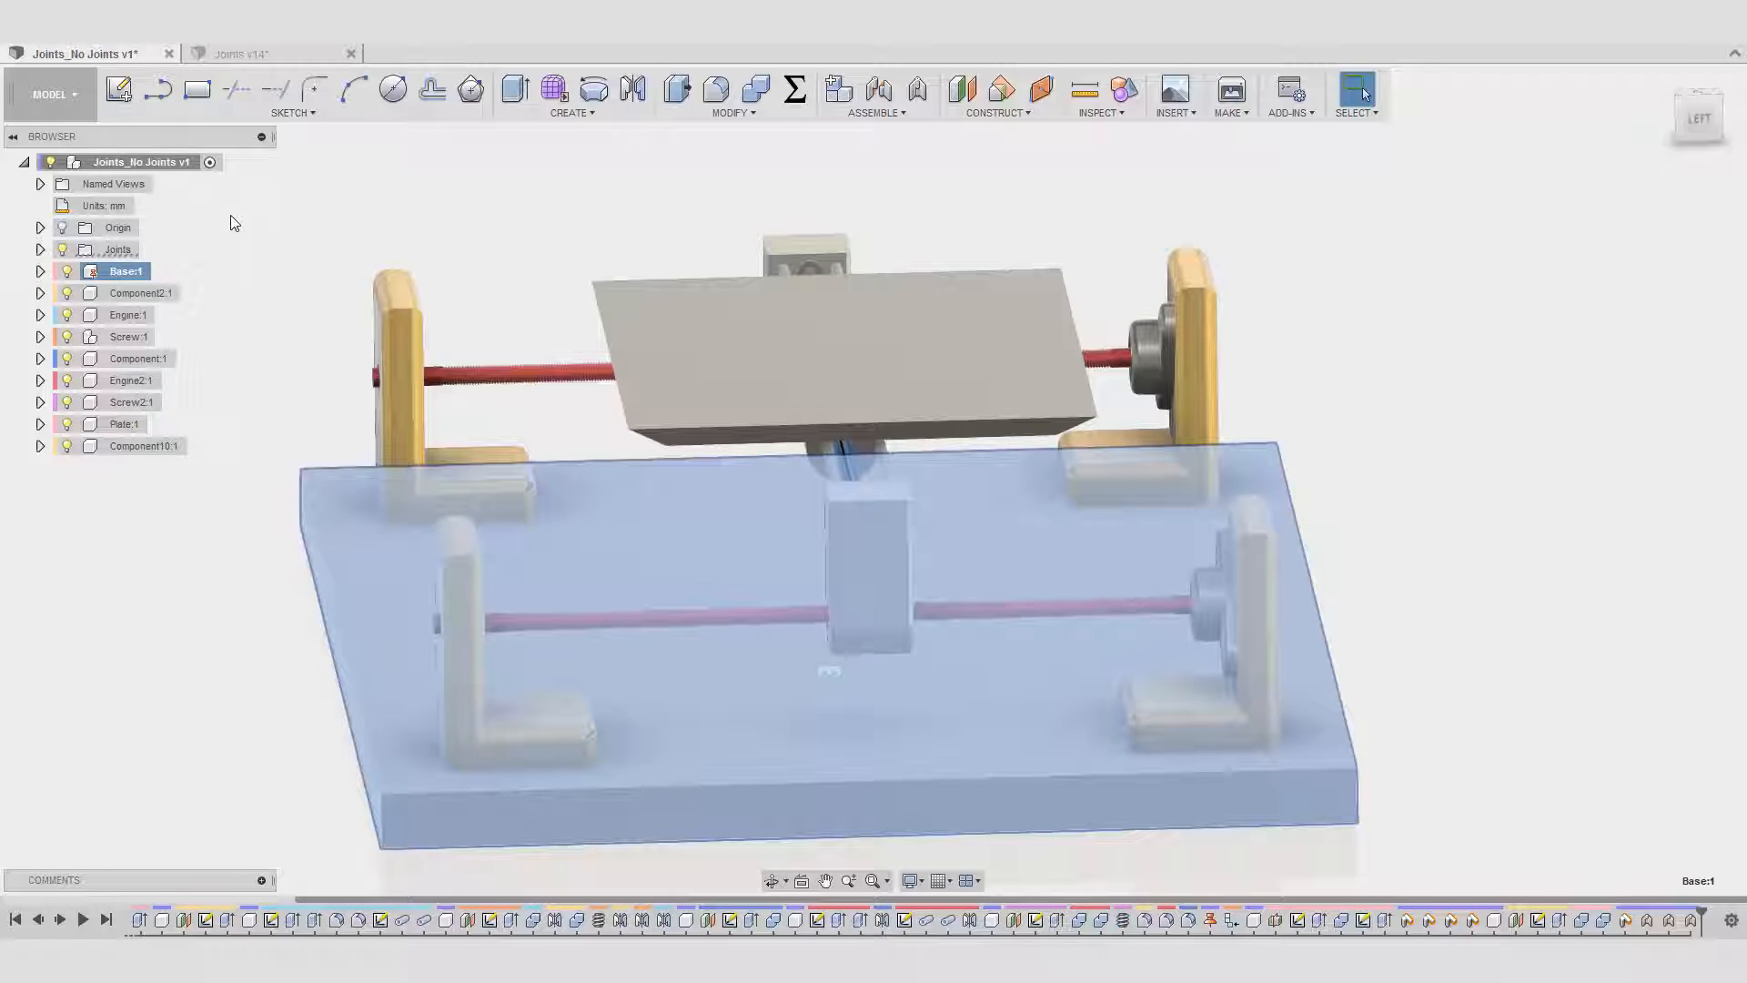
left_click(247, 234)
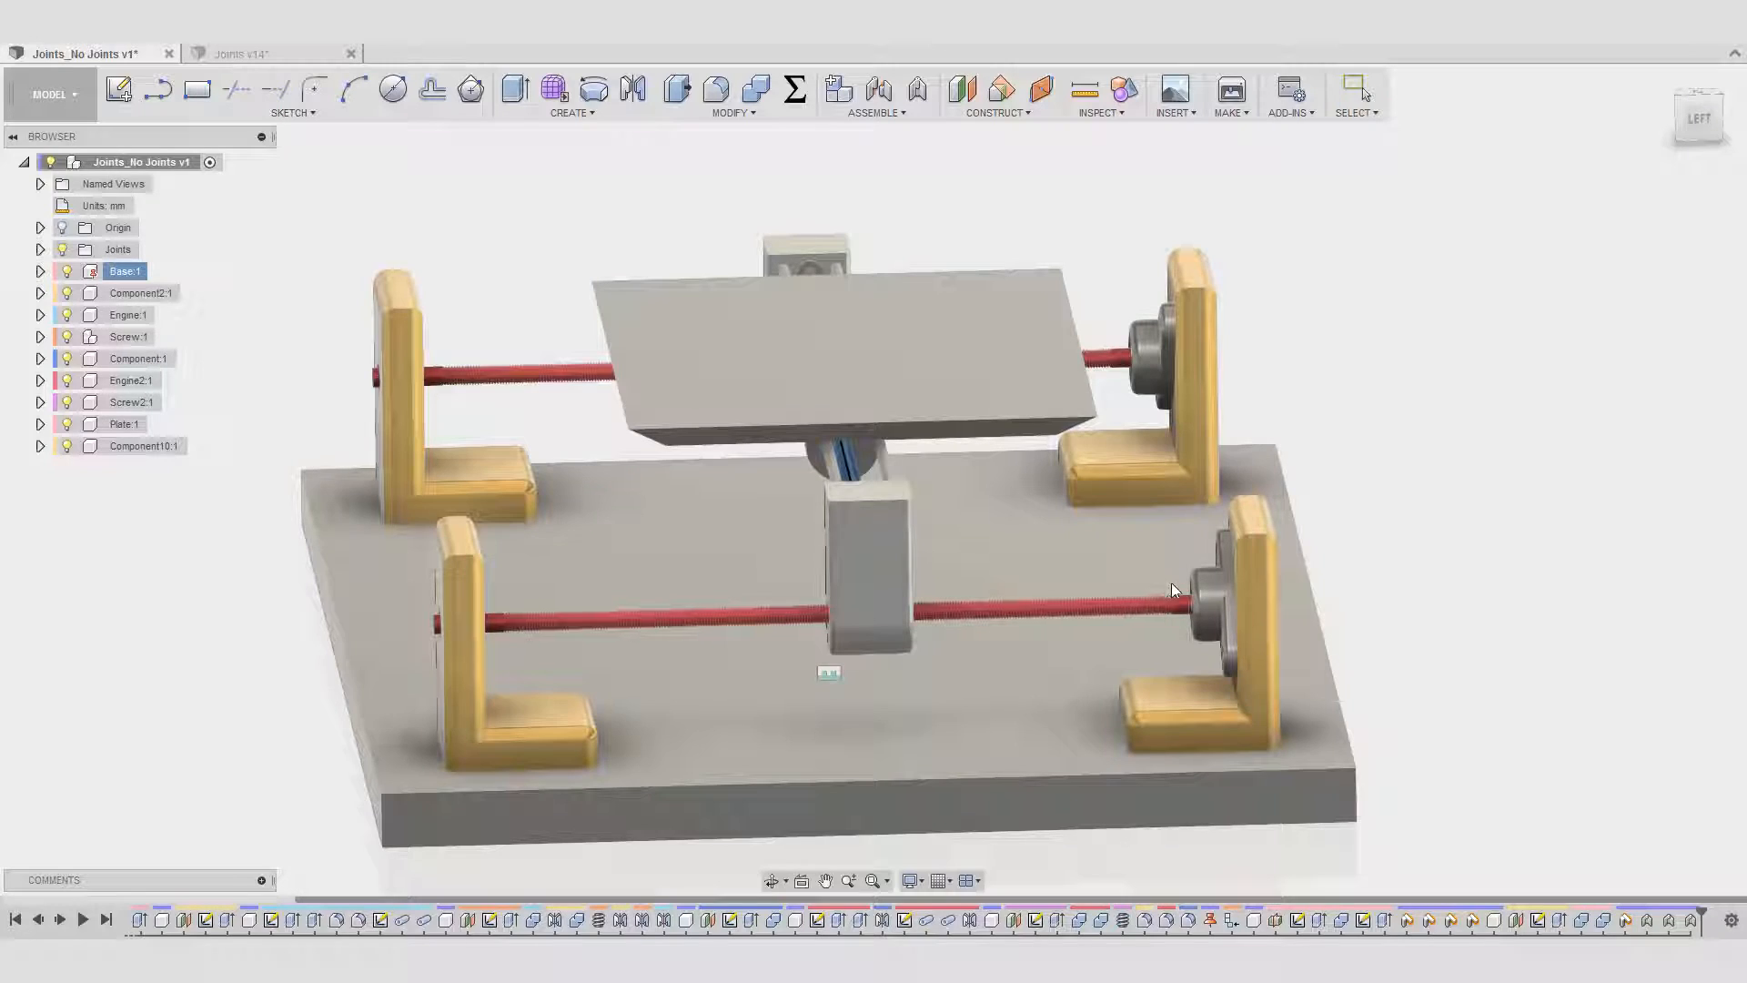
- Try moving the jointed parts on the engine flange side to test the connections, and revert the components' positions
left_click_drag(1171, 582, 1168, 565)
left_click(1449, 94)
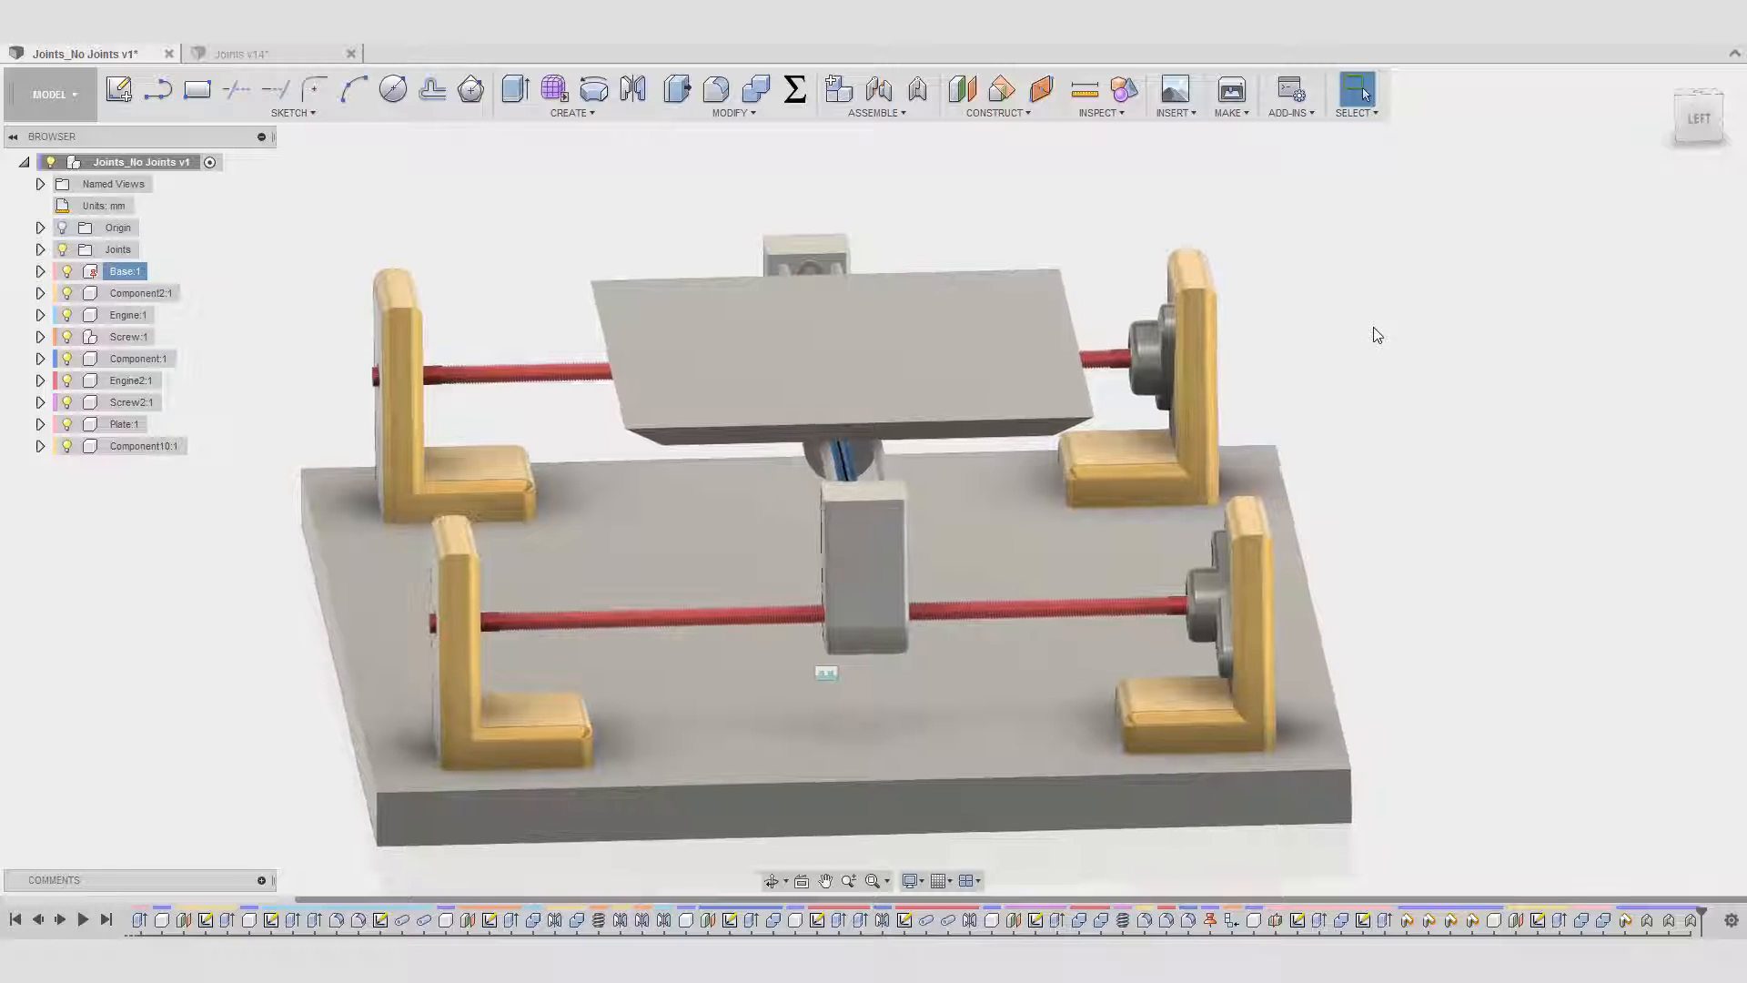
middle_click_drag(1375, 329, 1282, 363, "shift")
left_click_drag(1263, 416, 1286, 288)
left_click(1454, 91)
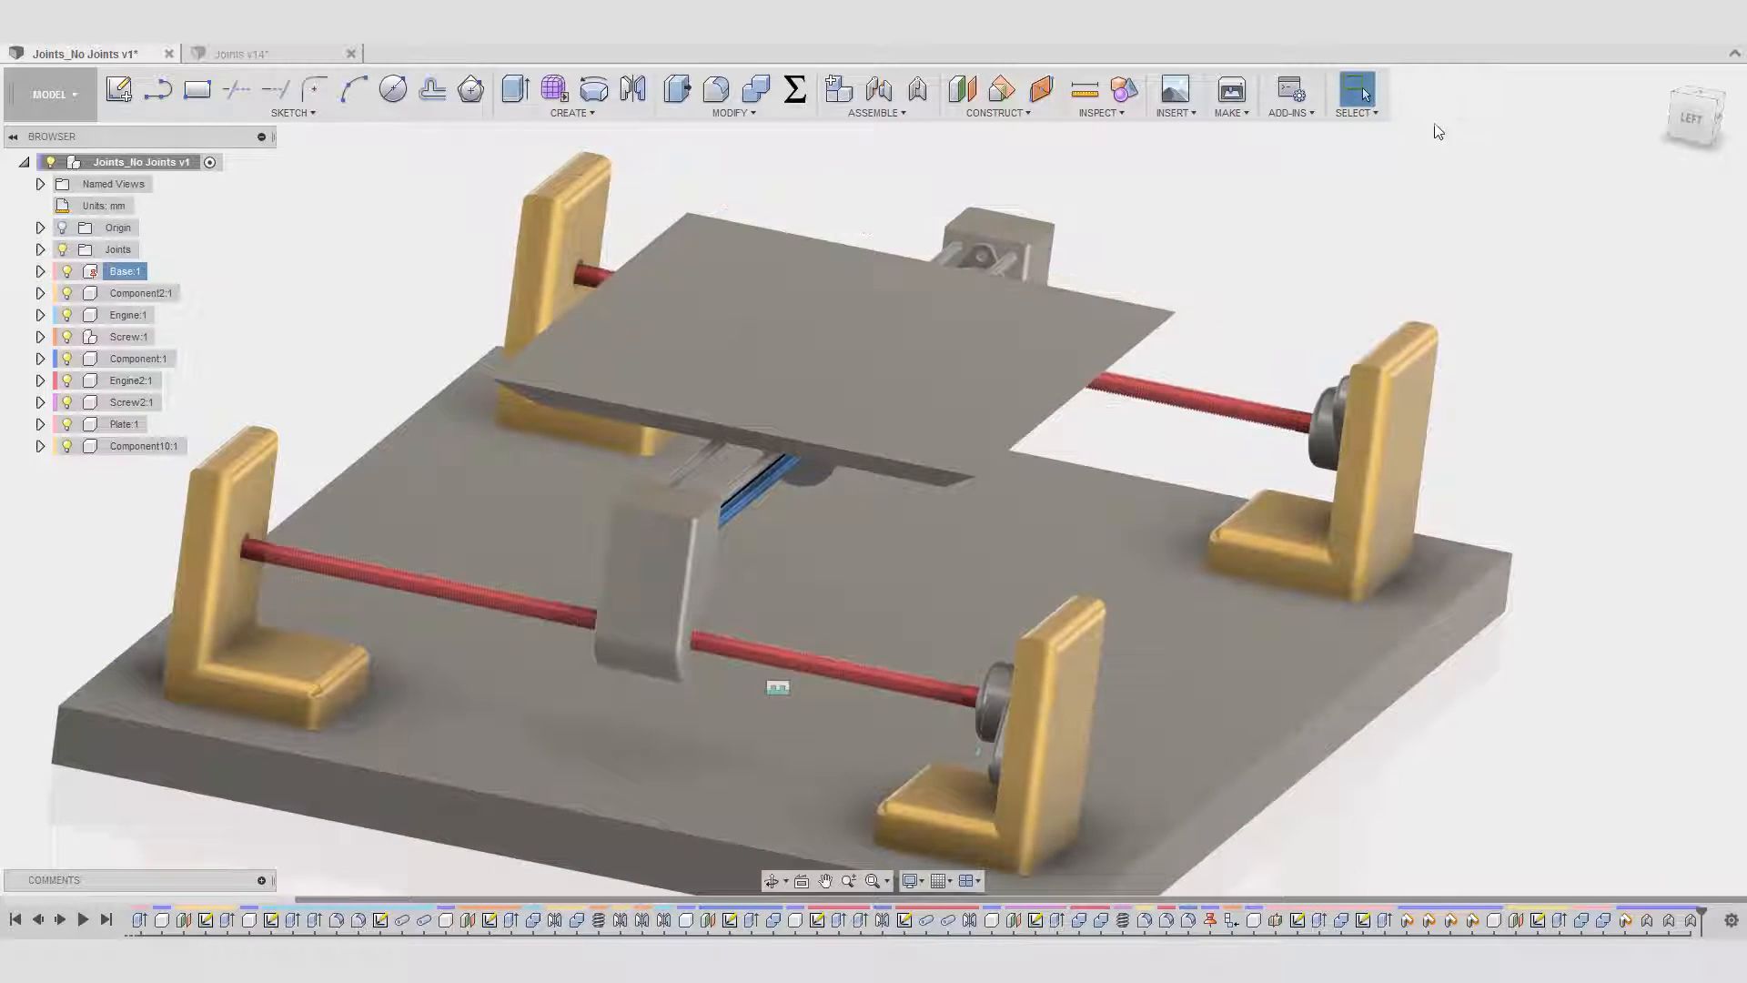
- Create a revolute as-built joint between the red screw and the engine flange, positioned at the flange's circular bore edge
middle_click_drag(1431, 123, 923, 139, "shift")
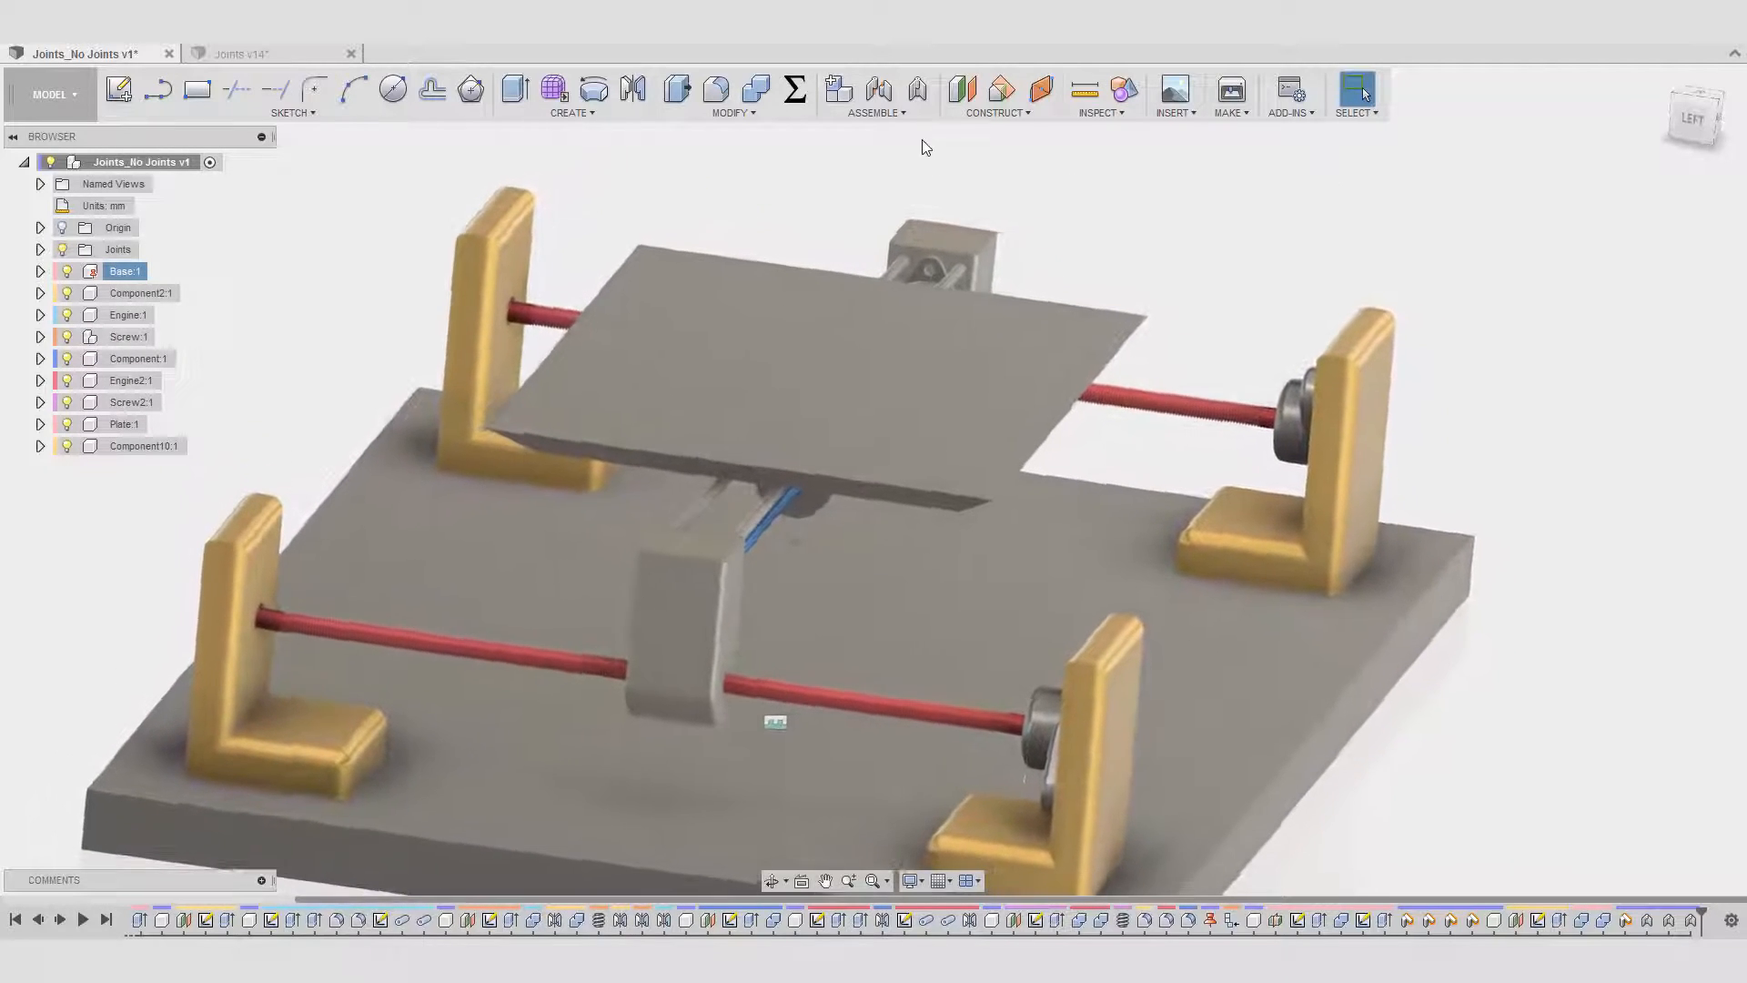
left_click(918, 91)
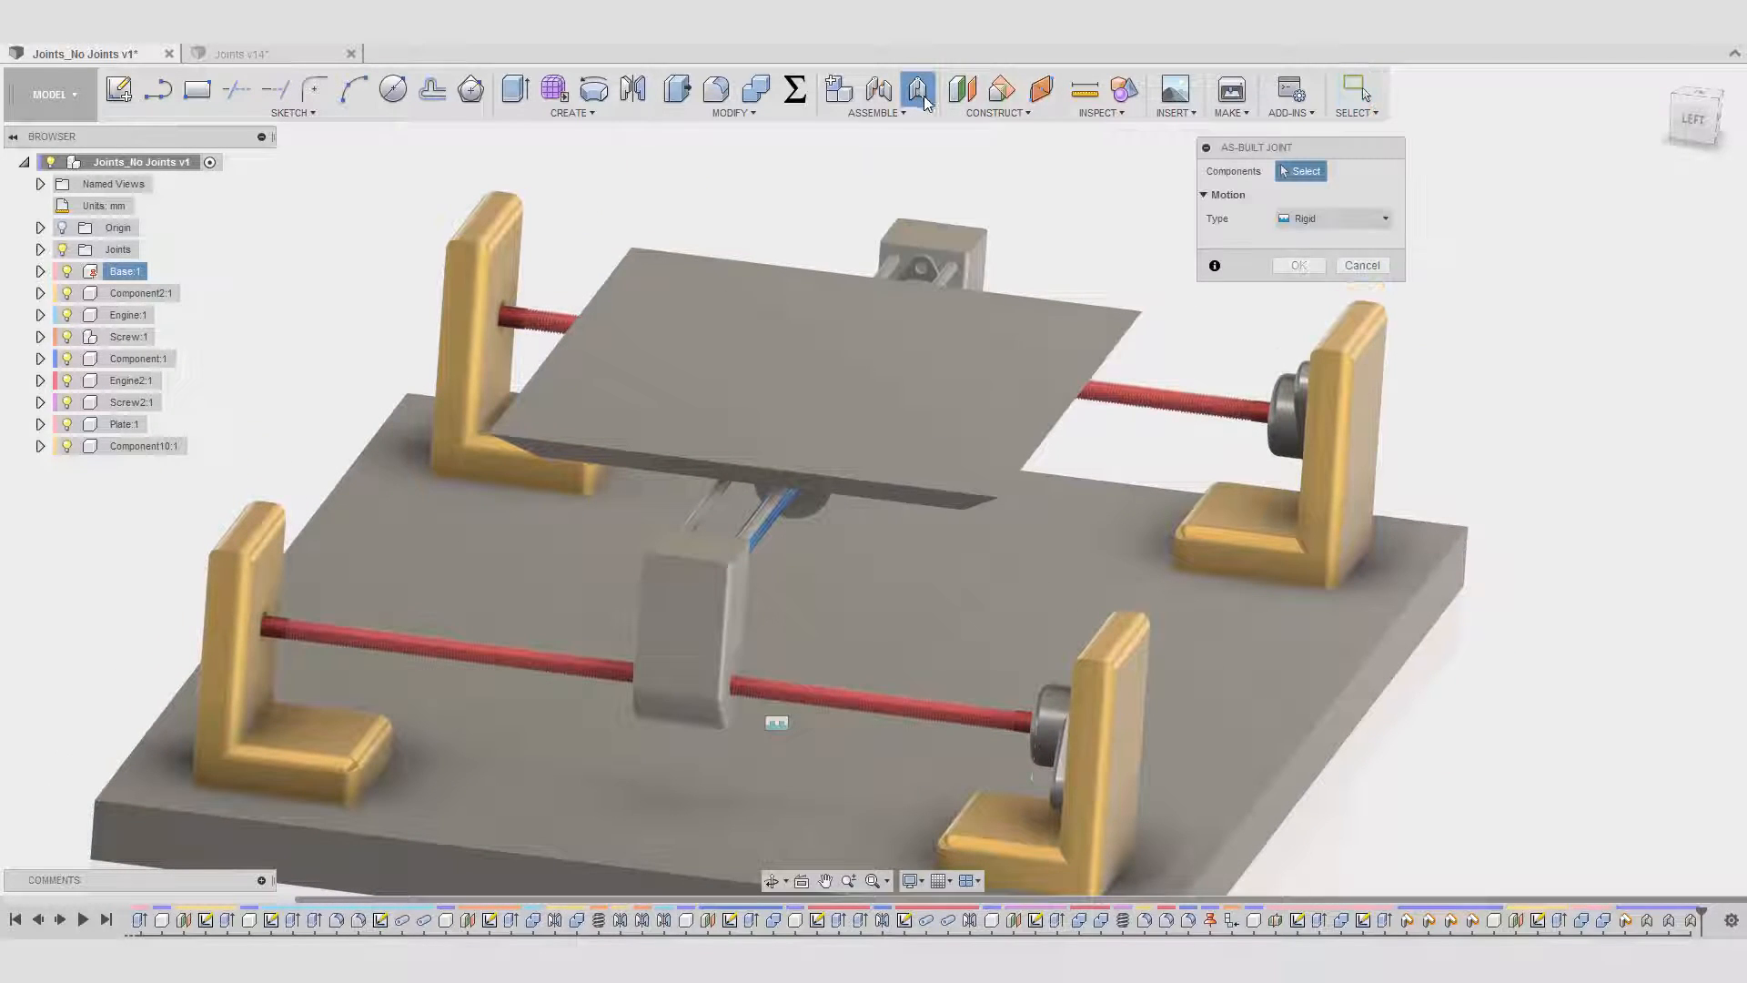
left_click(1254, 424)
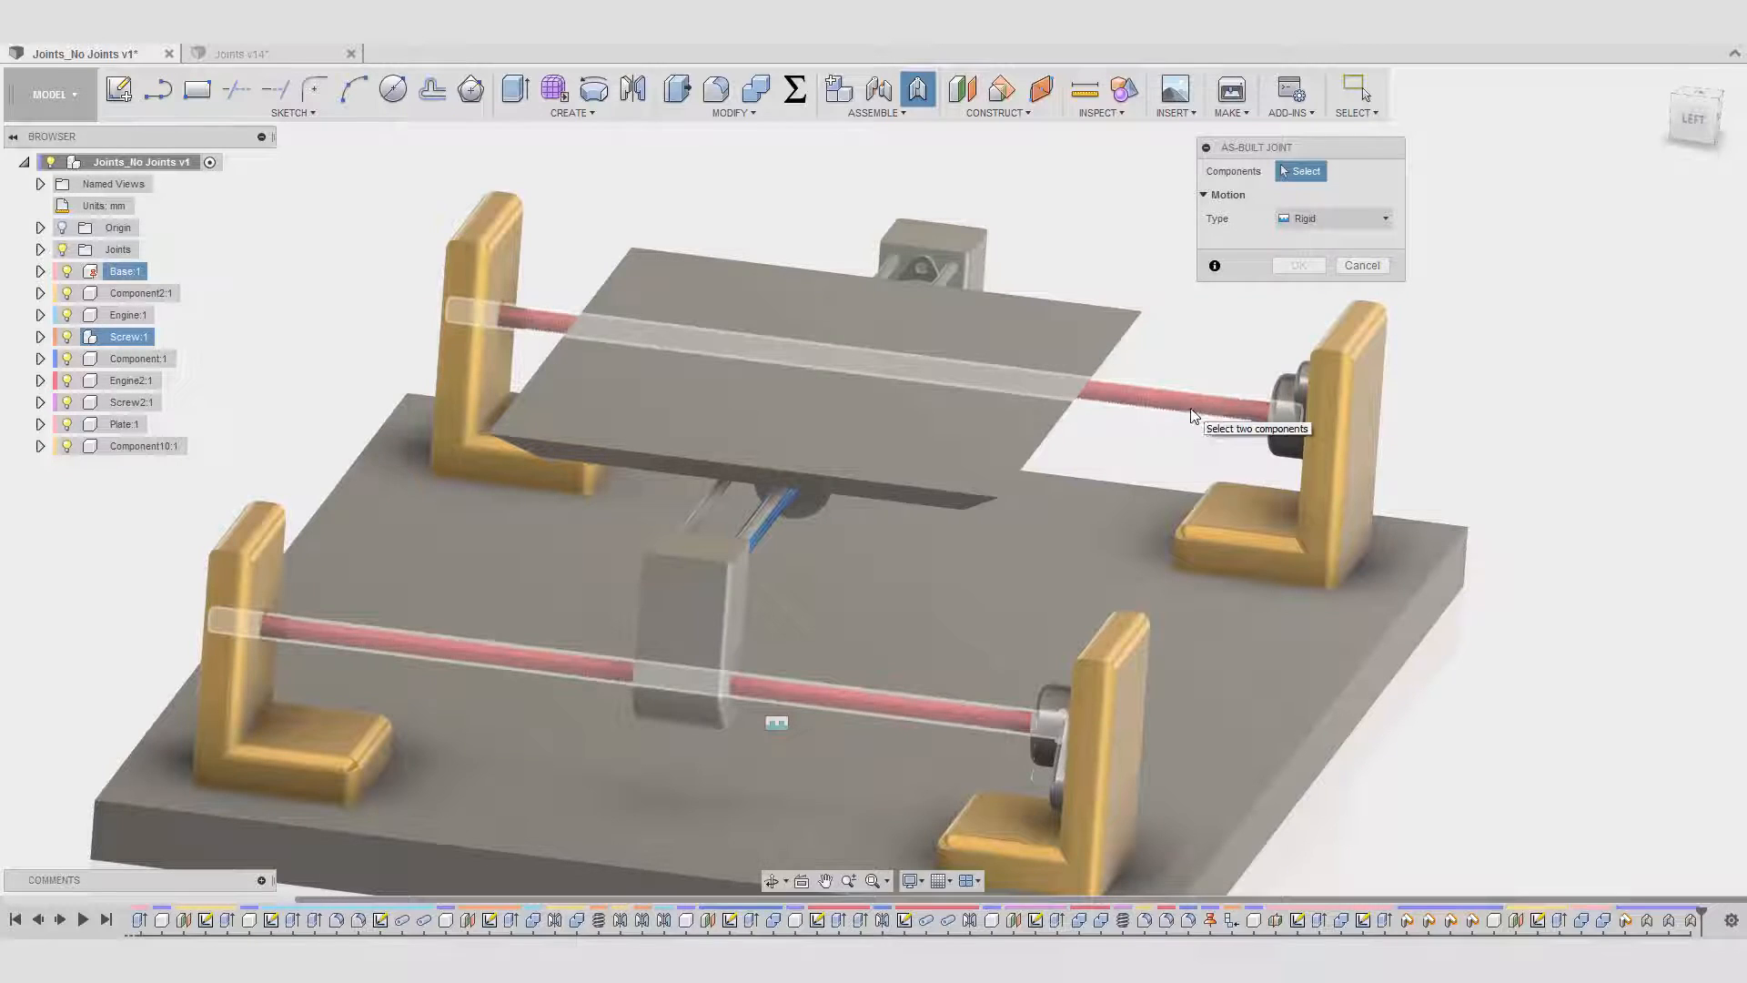
left_click(1291, 390)
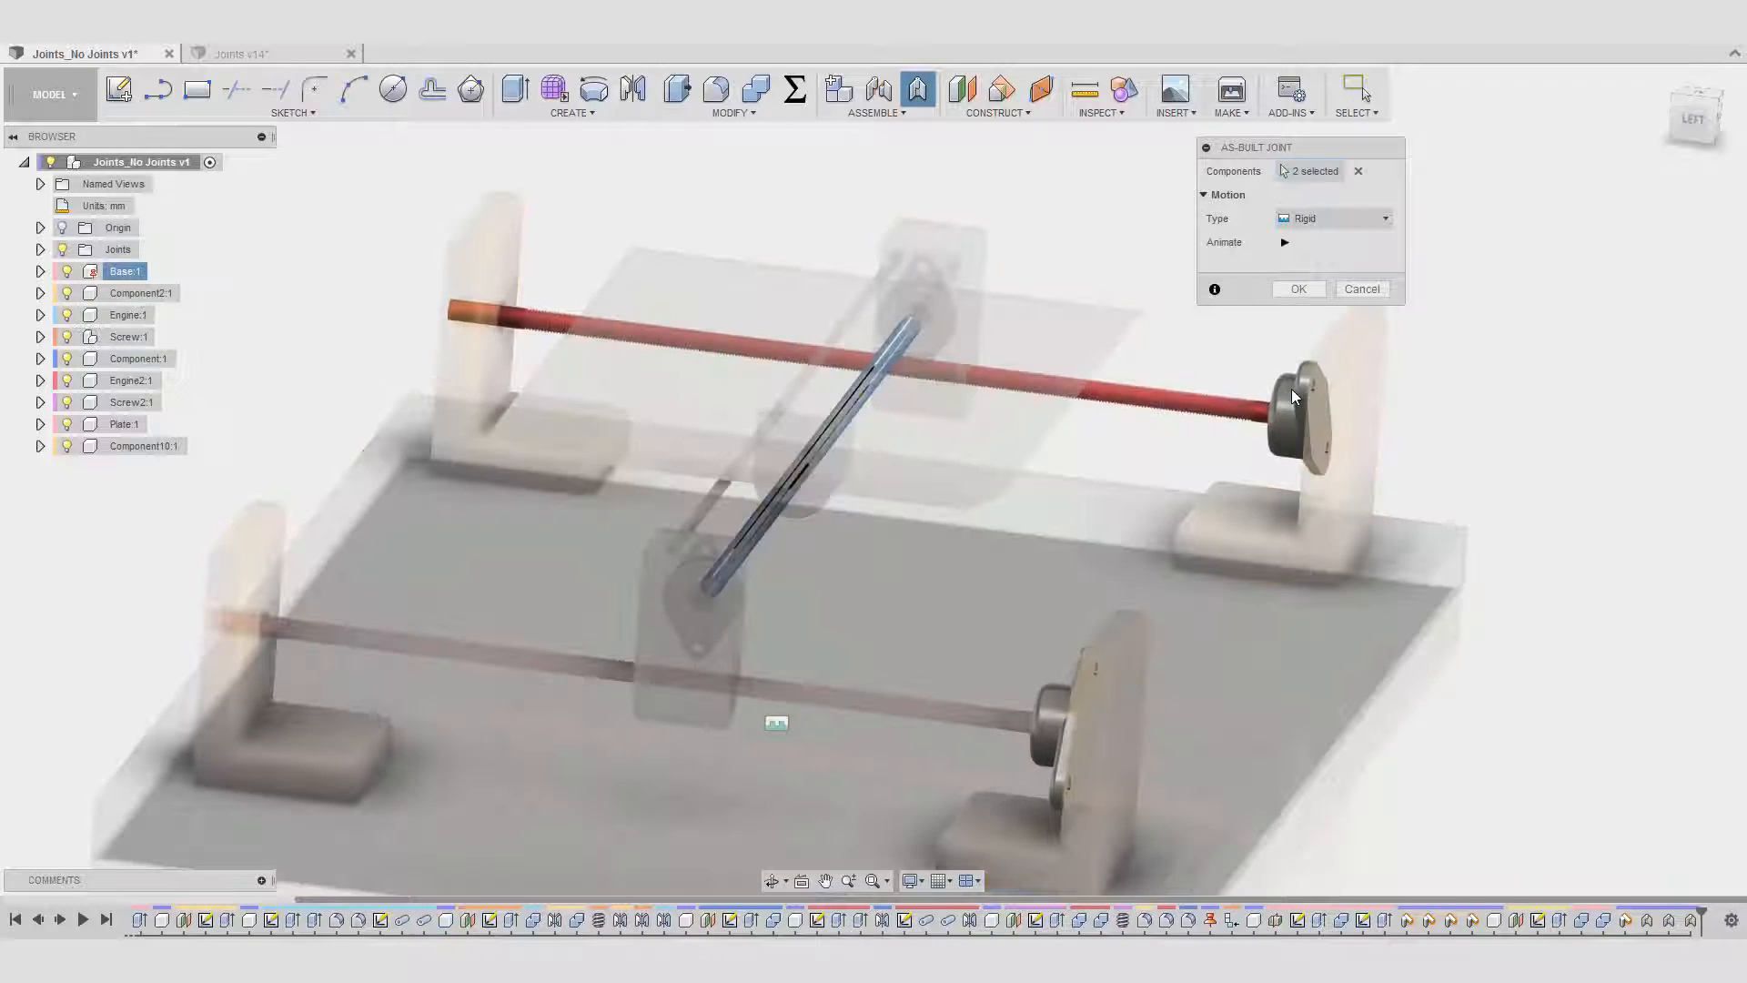
left_click(1303, 214)
left_click(1307, 267)
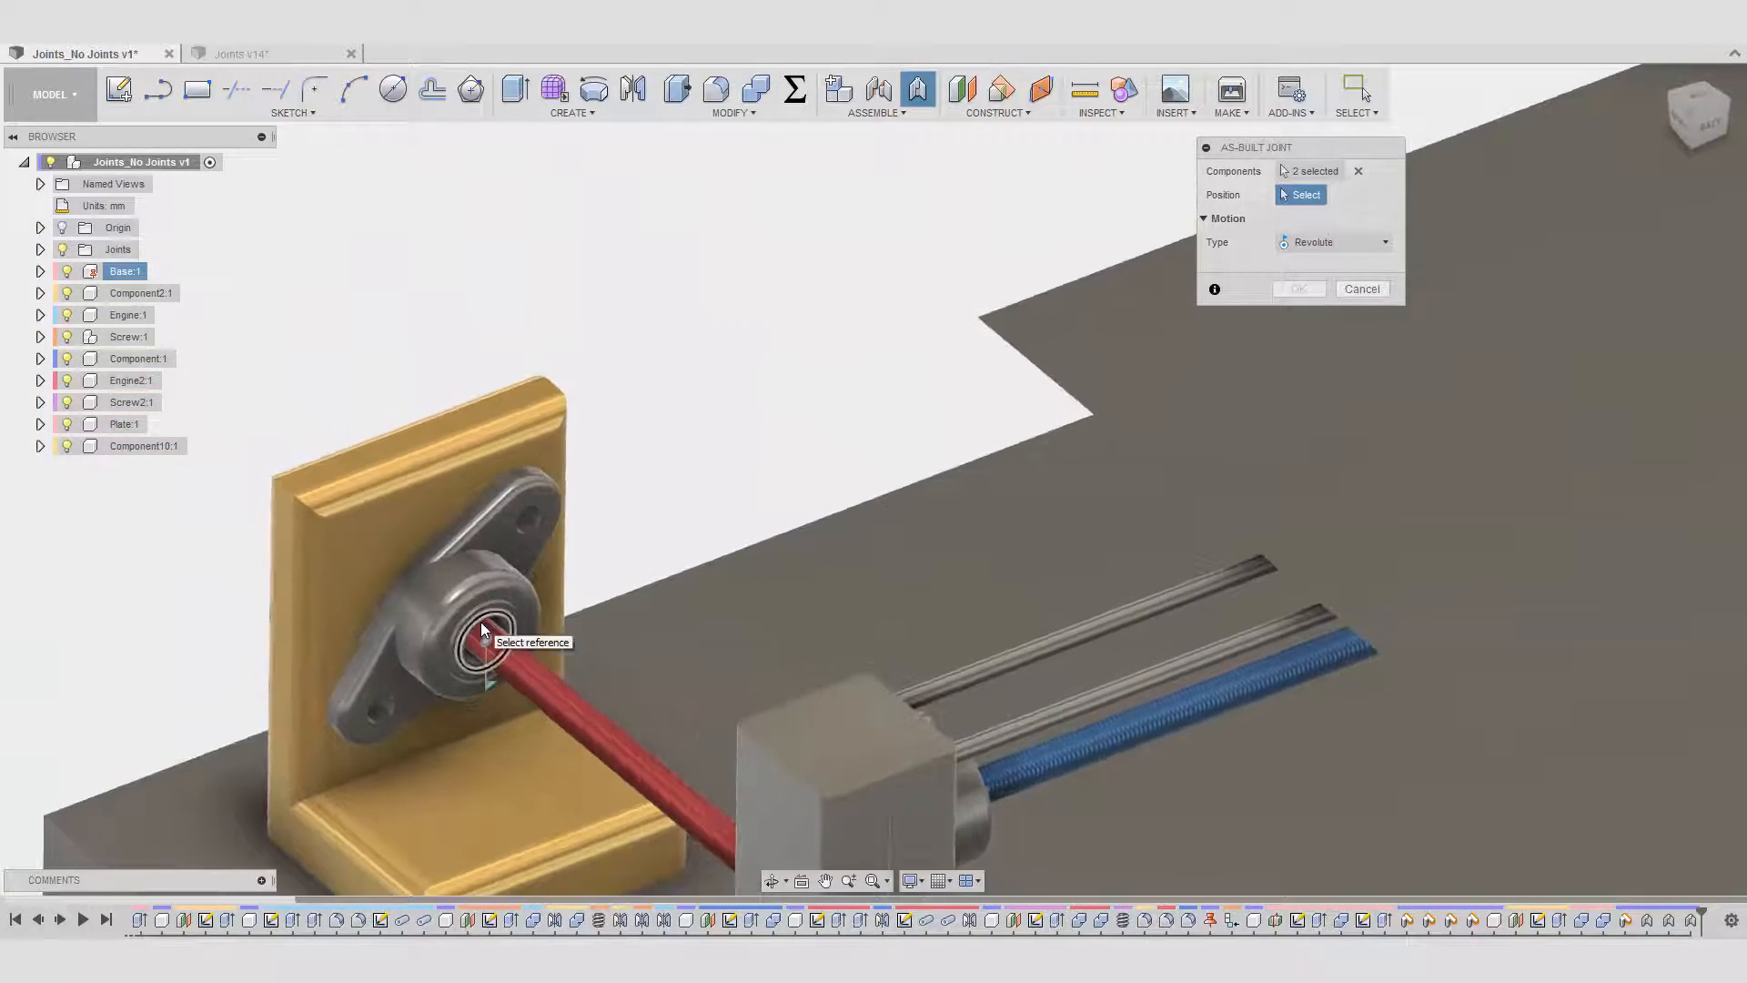
left_click(481, 625)
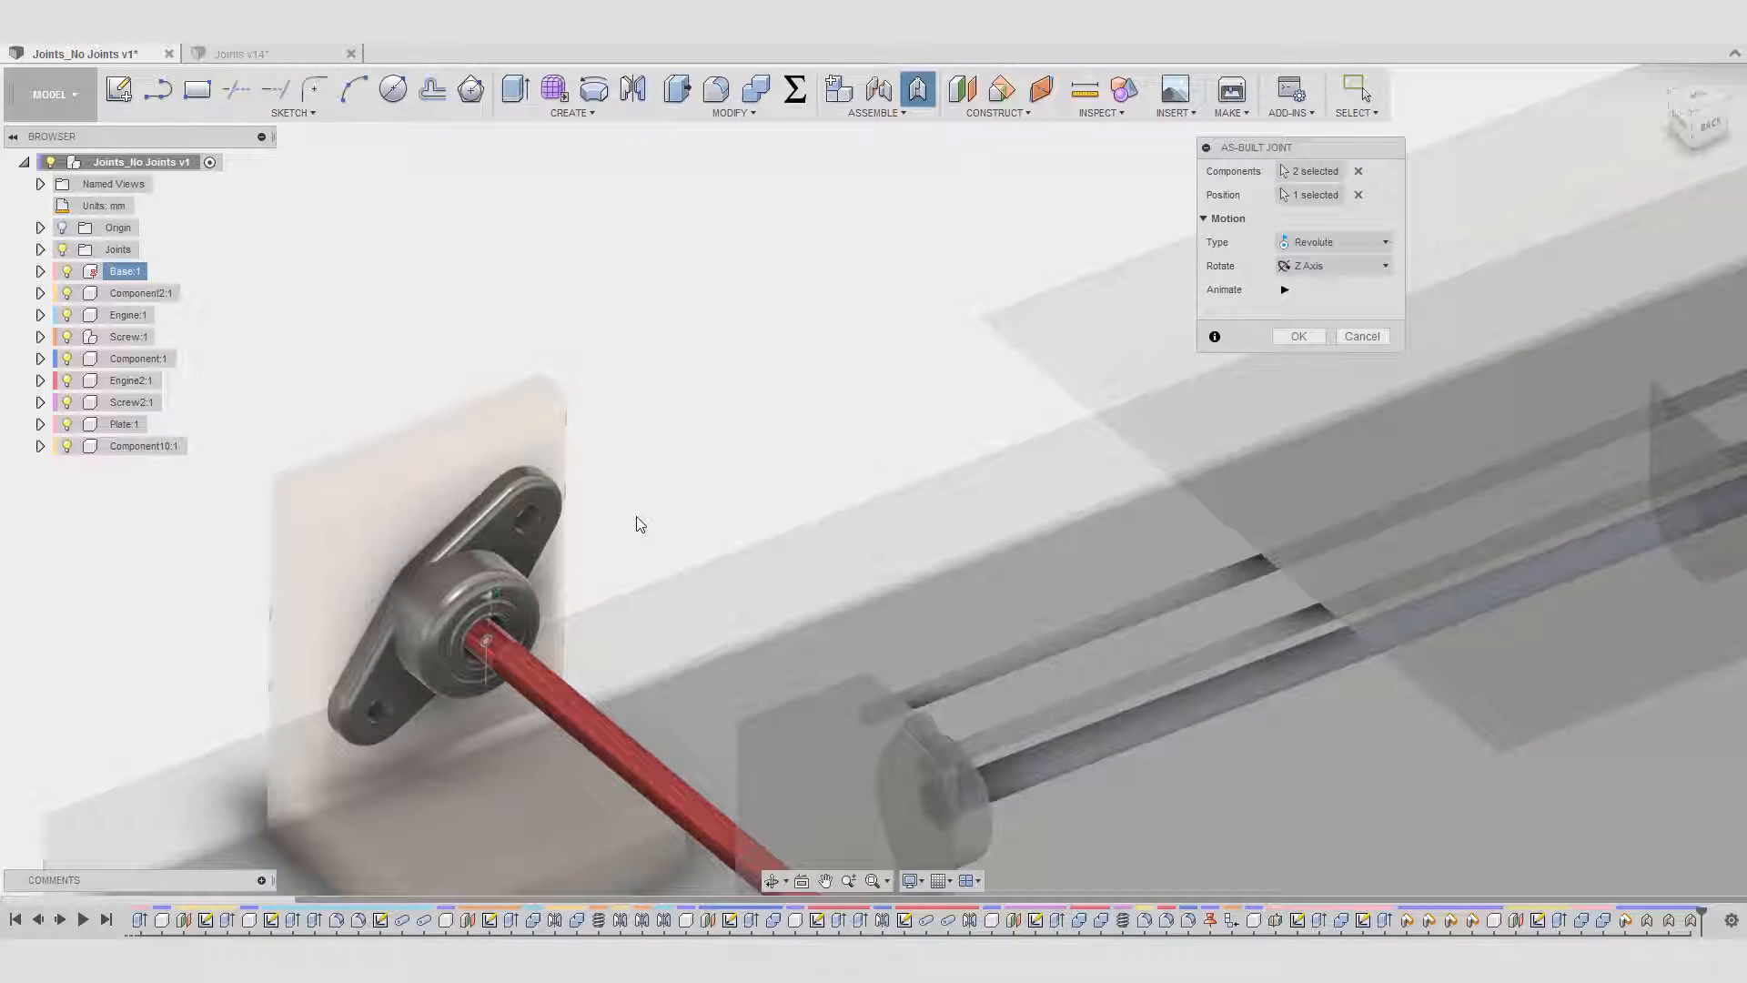
left_click(1288, 336)
scroll(706, 308, "down", 3)
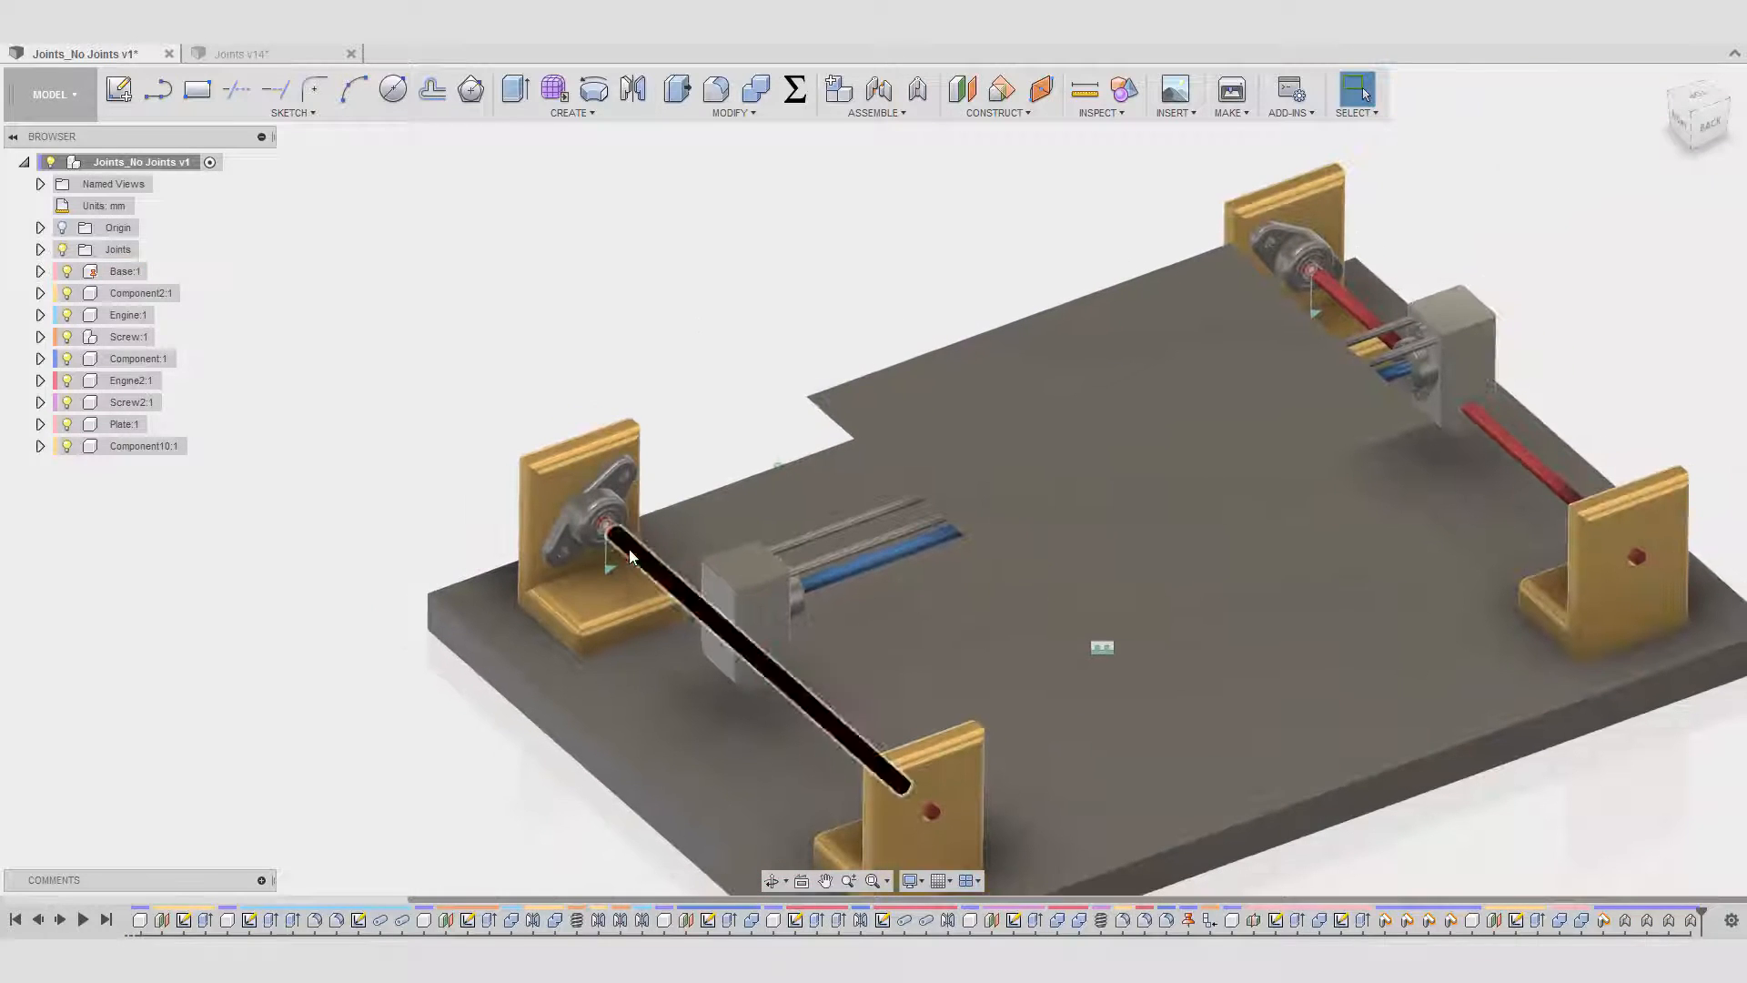
- Start an as-built joint of type Slider between the grey carriage blocks and the red screw
key("shift+j")
middle_click_drag(840, 272, 1147, 263, "shift")
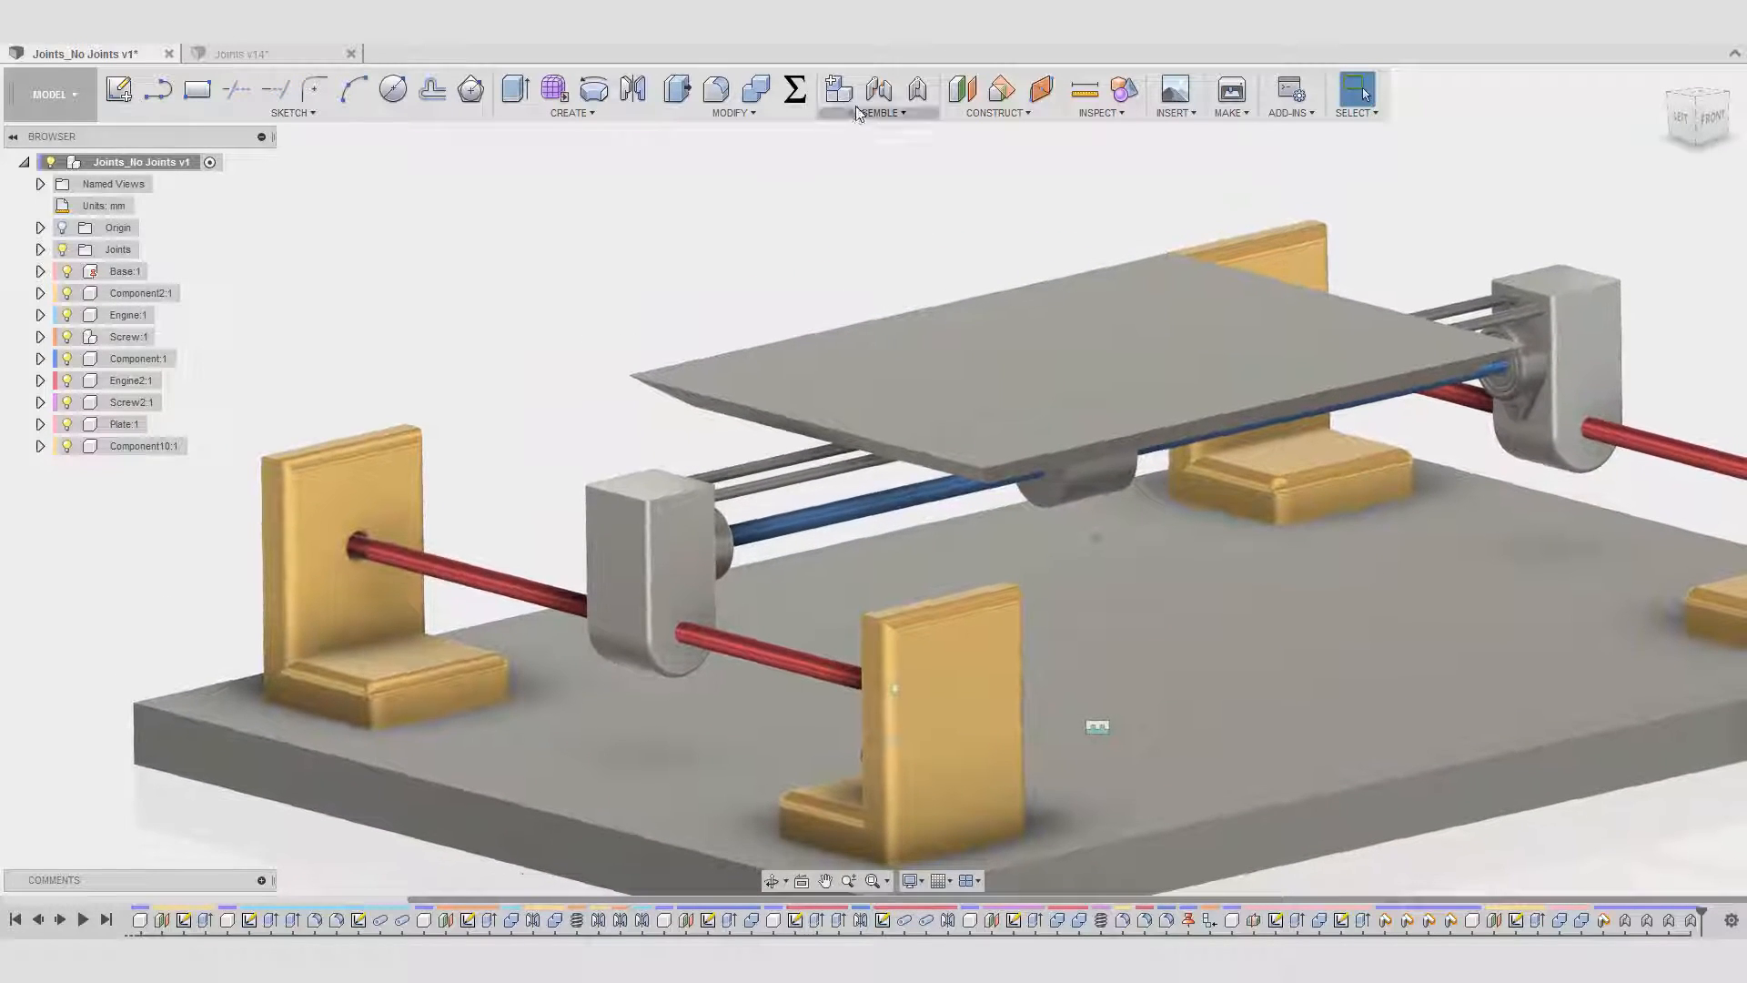
left_click(921, 94)
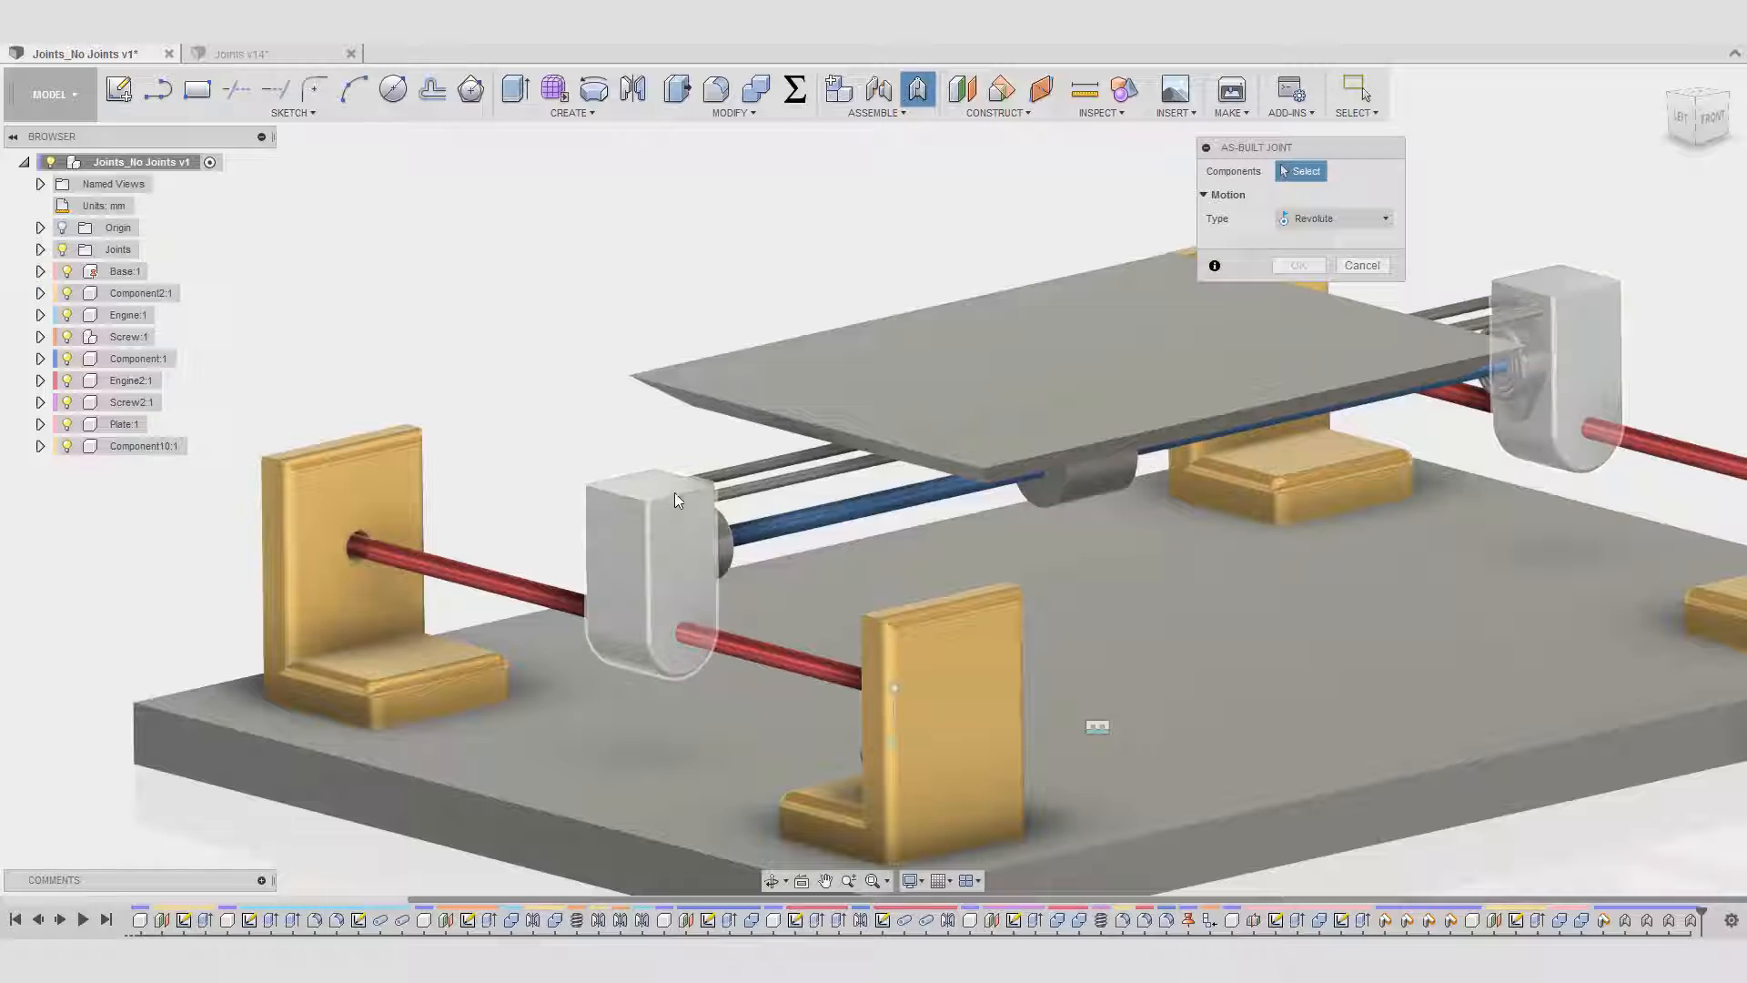
left_click(671, 538)
left_click(1324, 218)
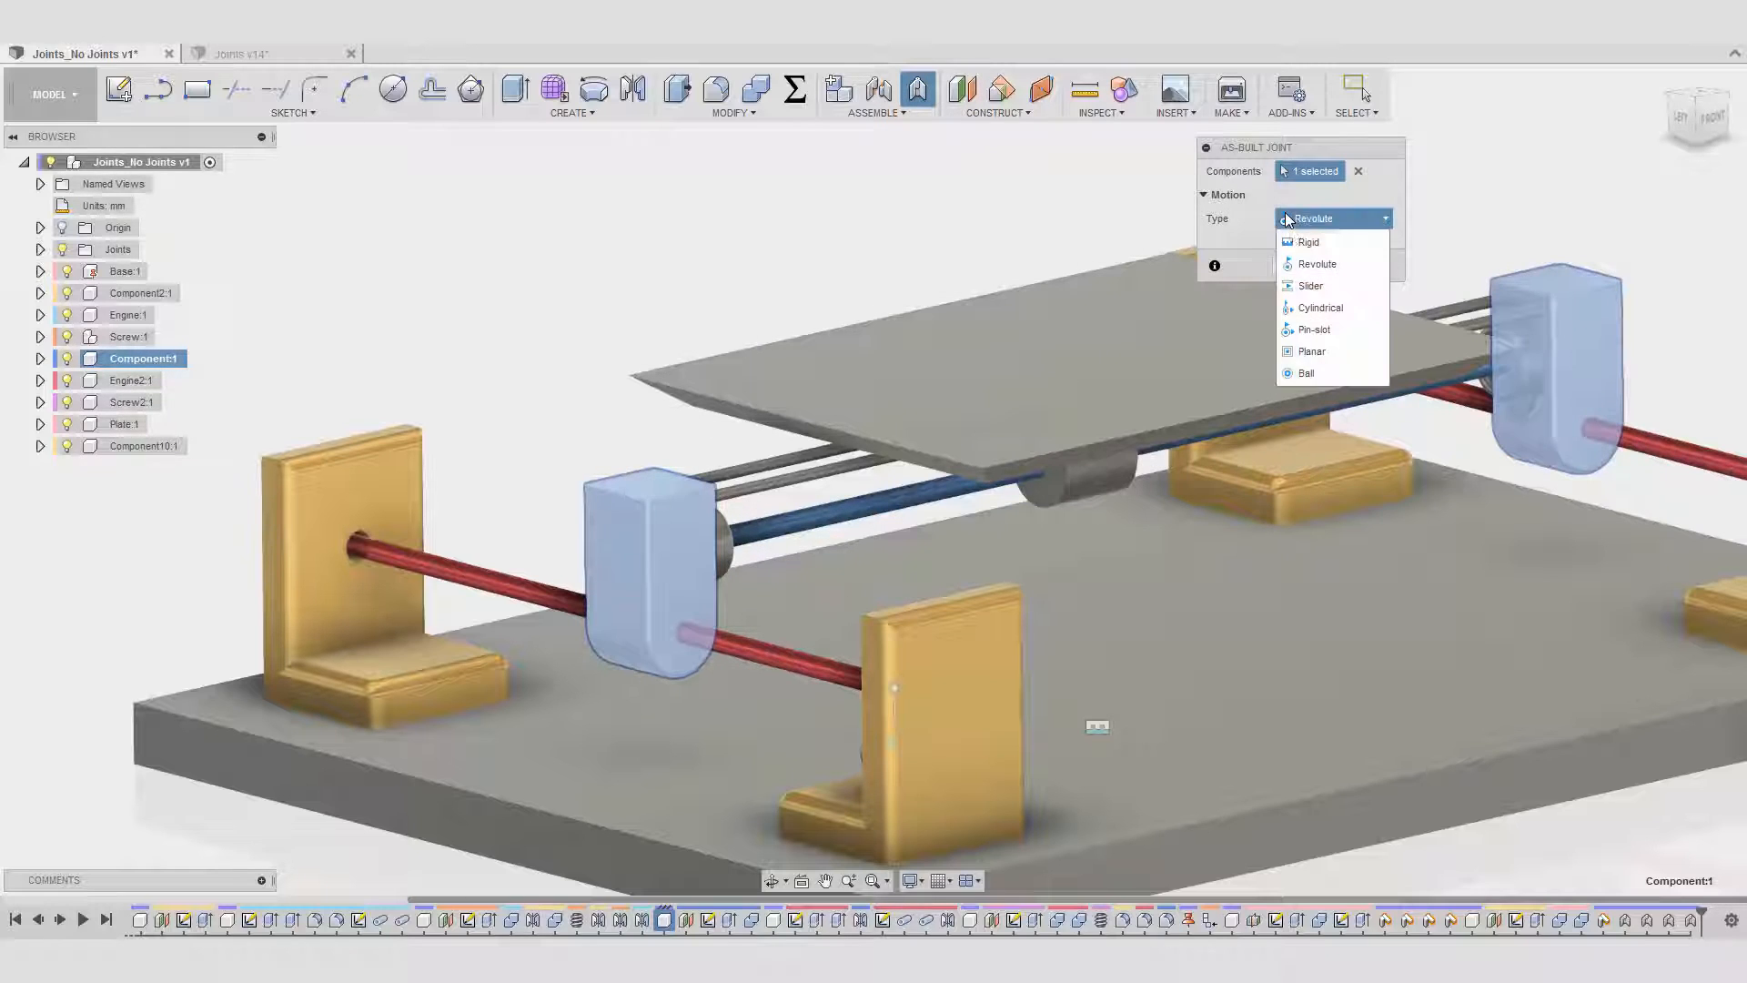
left_click(1309, 285)
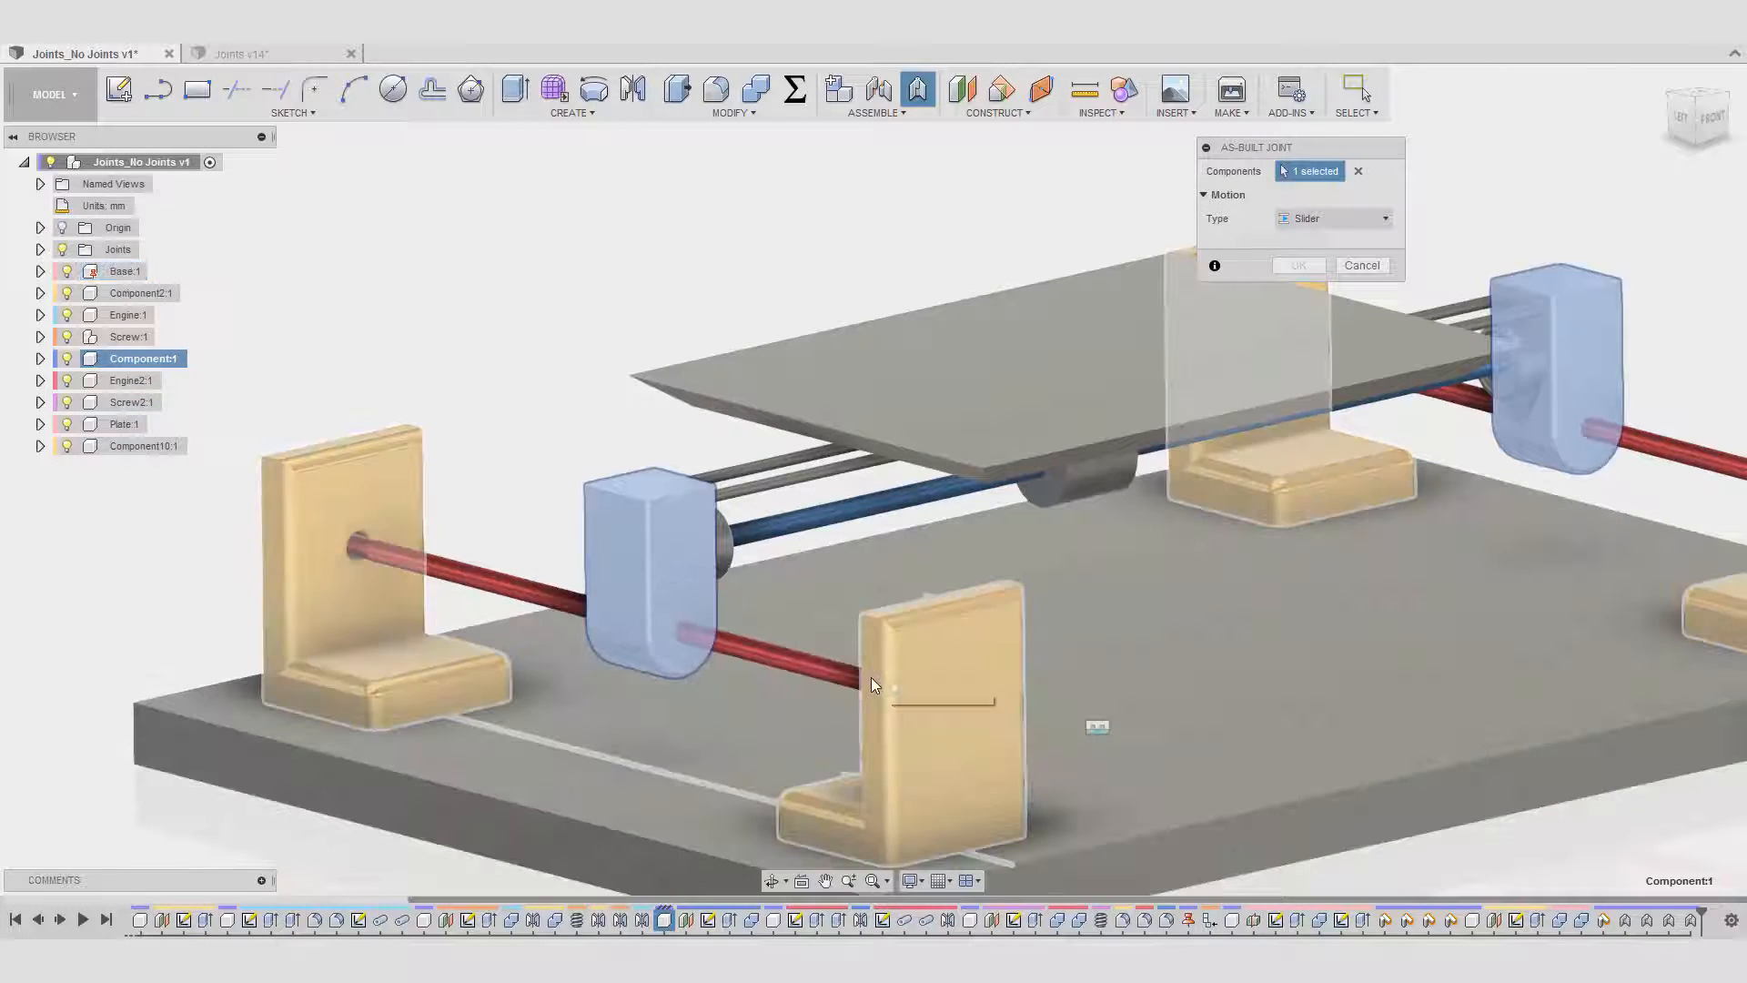
middle_click_drag(932, 675, 974, 688, "shift")
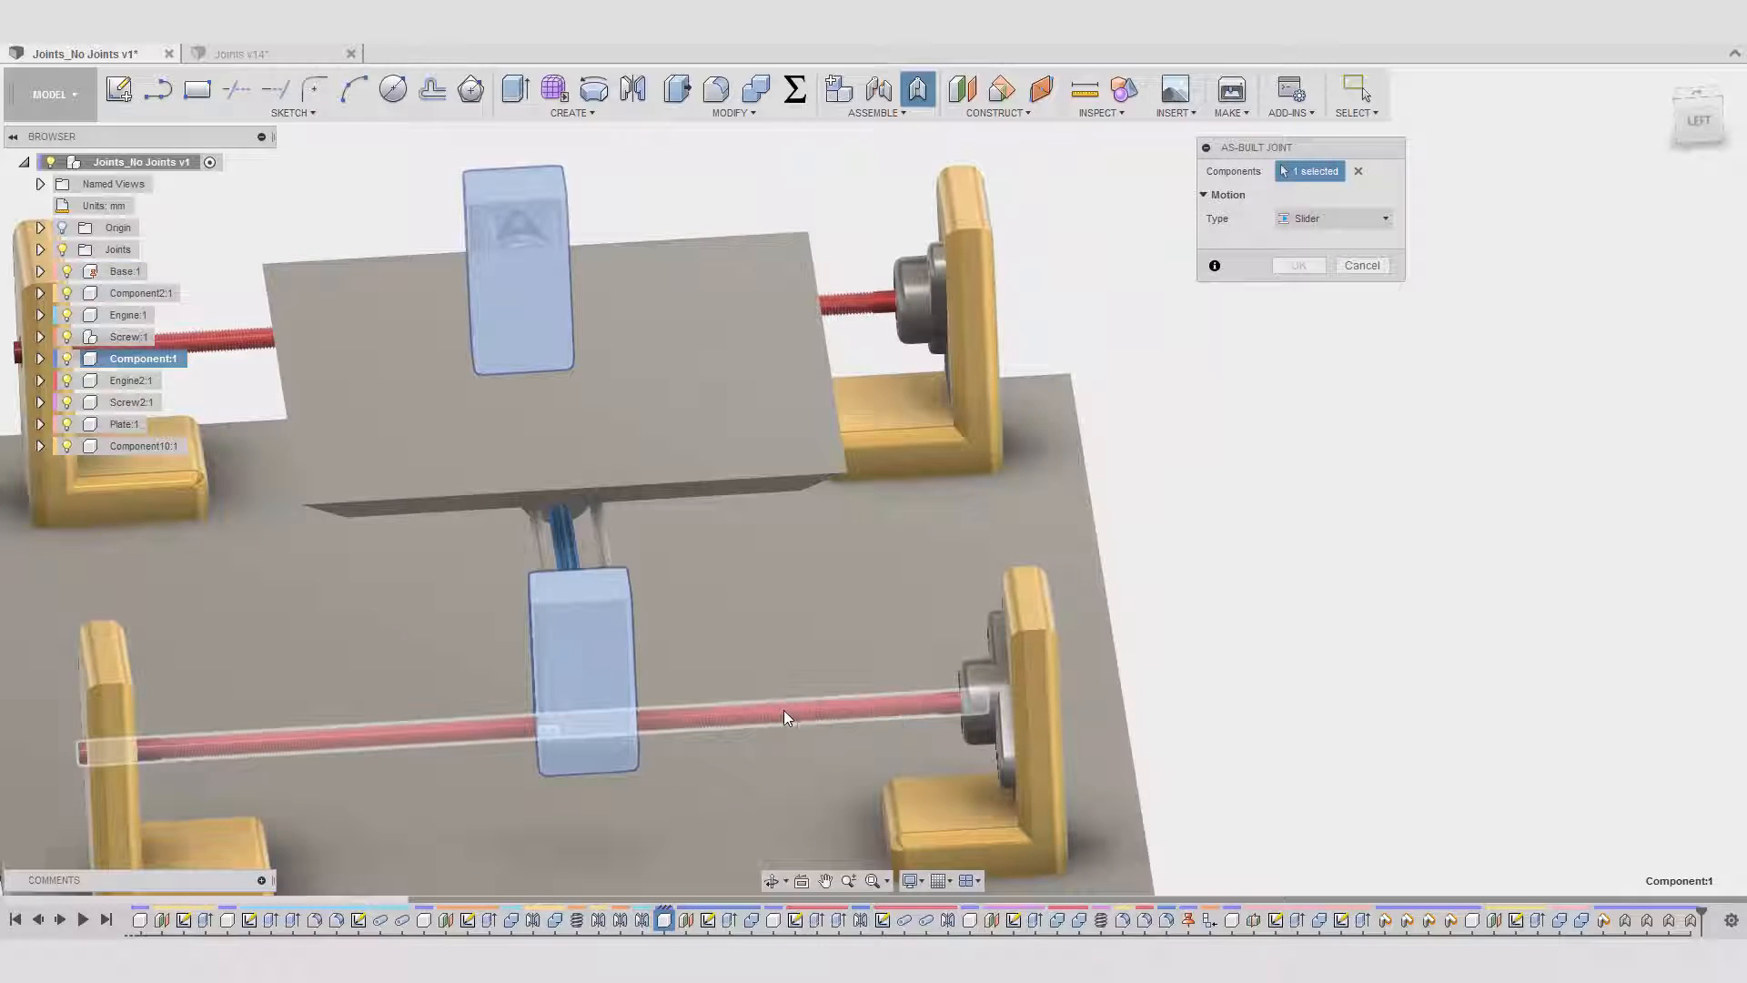
left_click(784, 709)
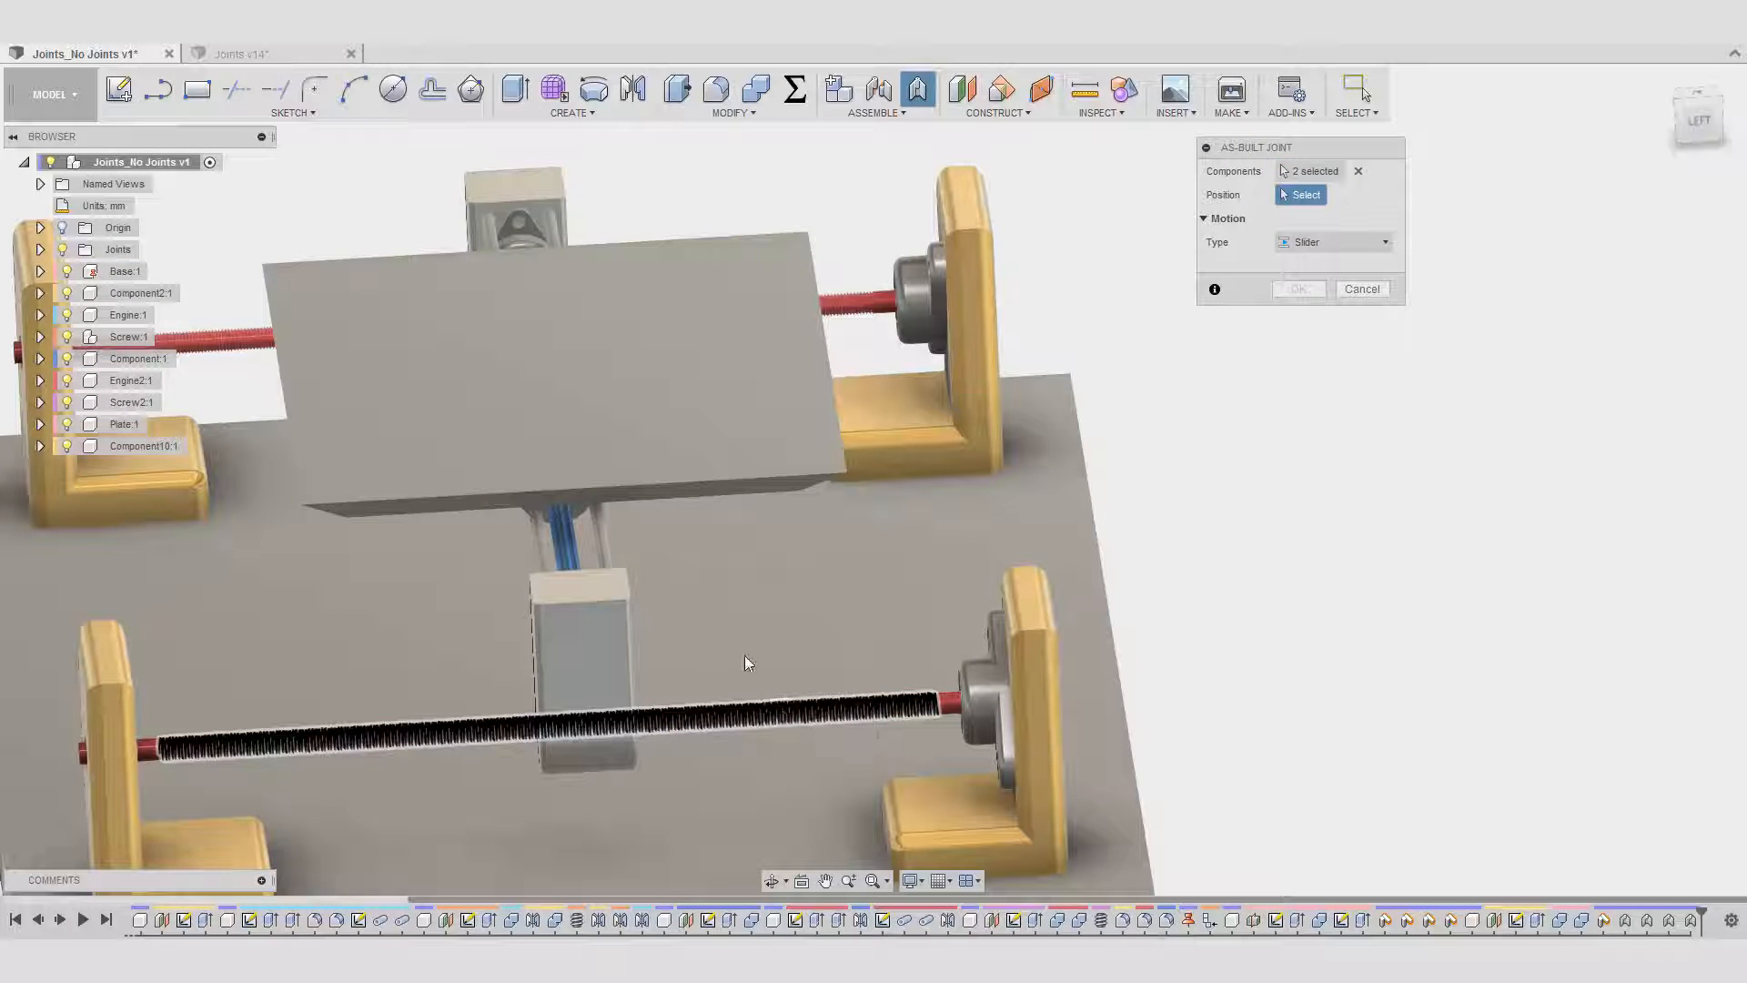
- Position the slider joint at the carriage block's screw hole, preview the motion along the Z axis, and create the joint
middle_click_drag(745, 656, 730, 643, "shift")
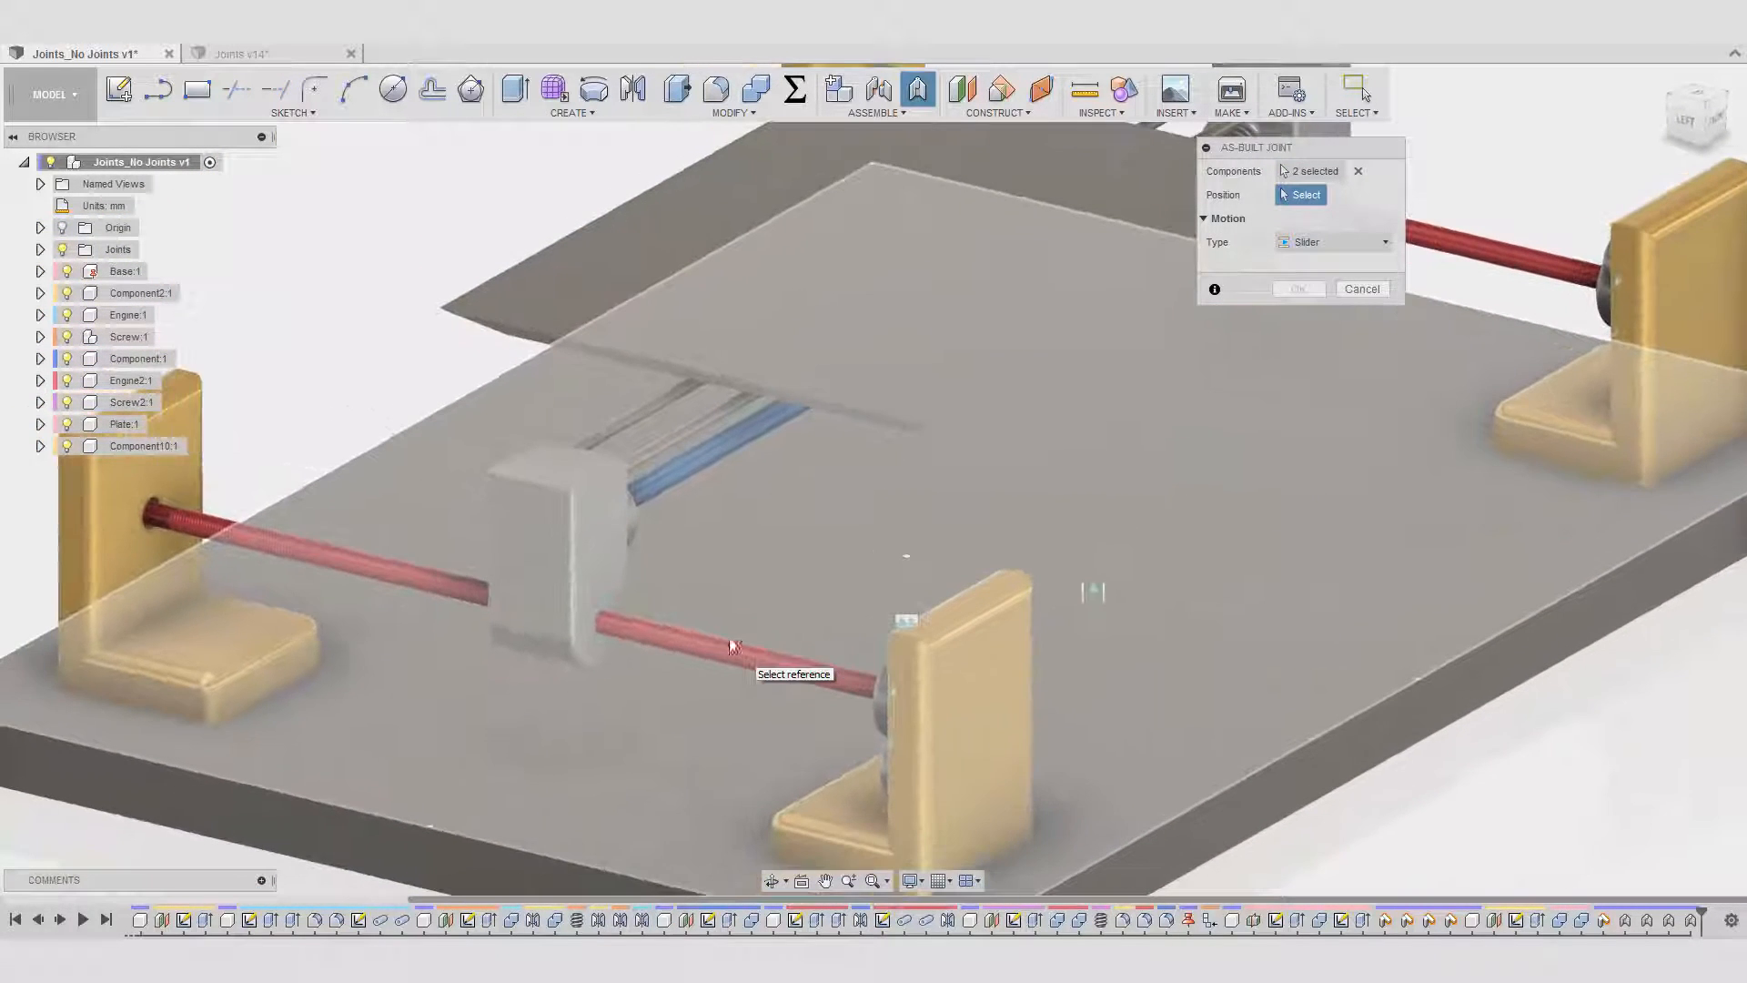
middle_click_drag(634, 566, 644, 512, "shift")
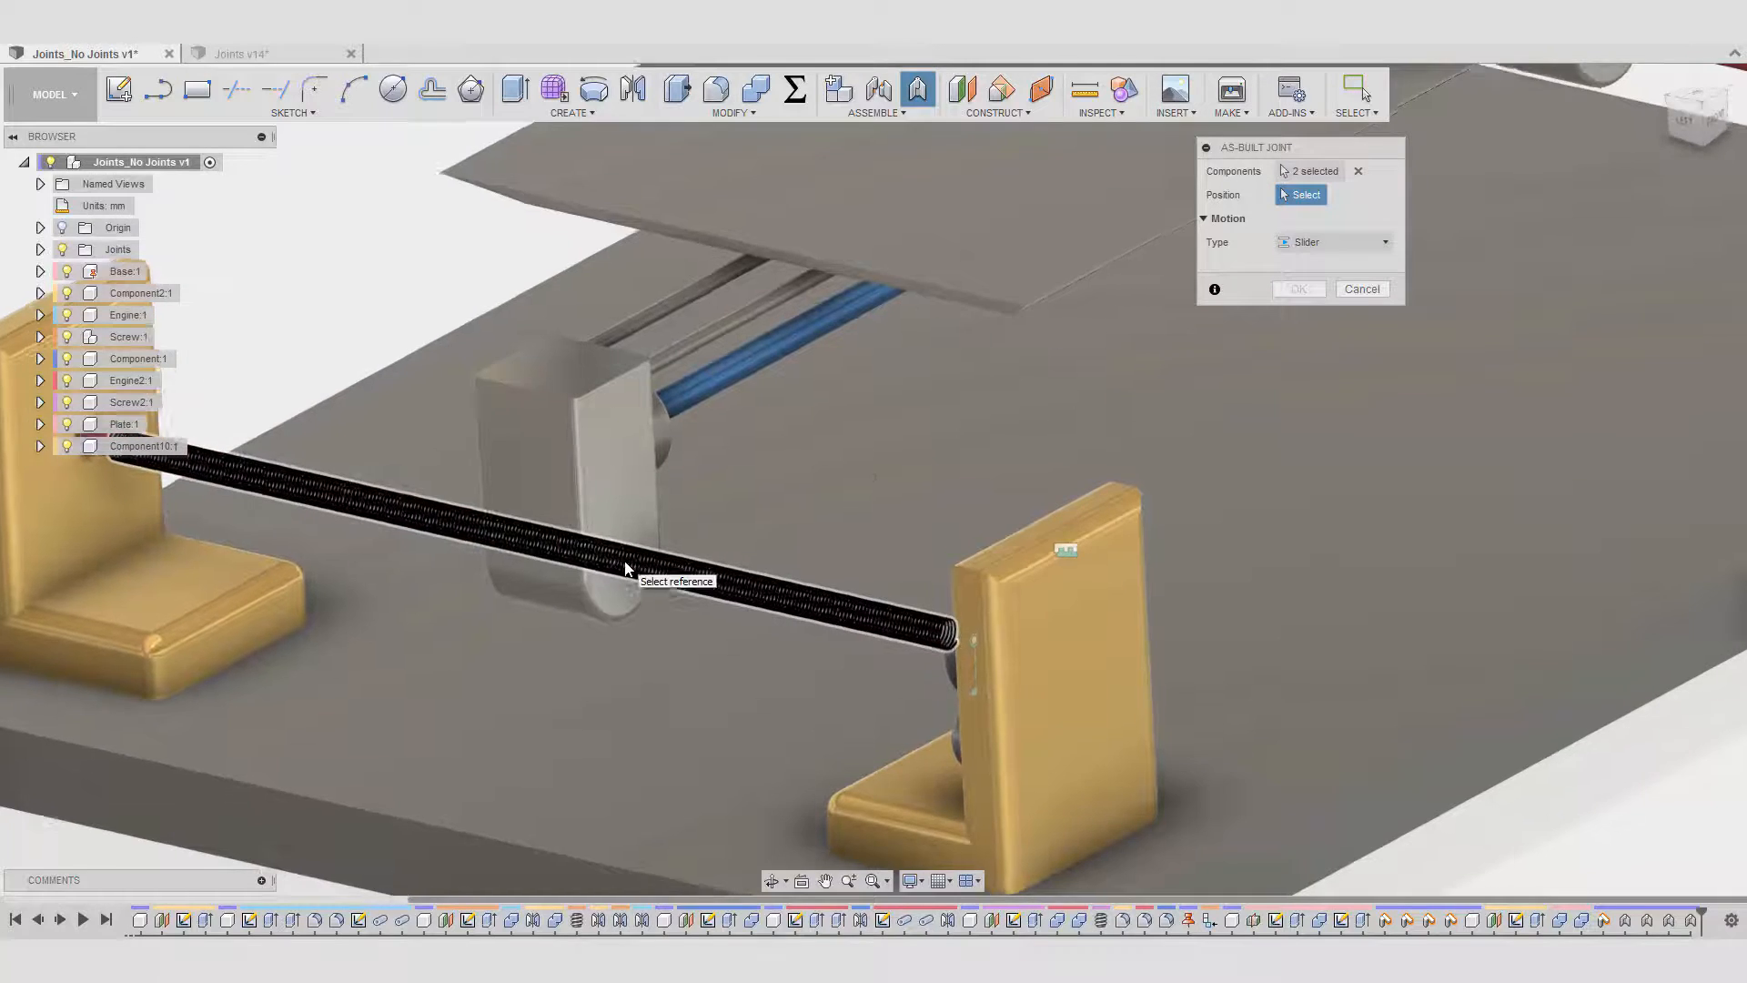
scroll(624, 562, "up", 5)
middle_click_drag(612, 535, 591, 505, "shift")
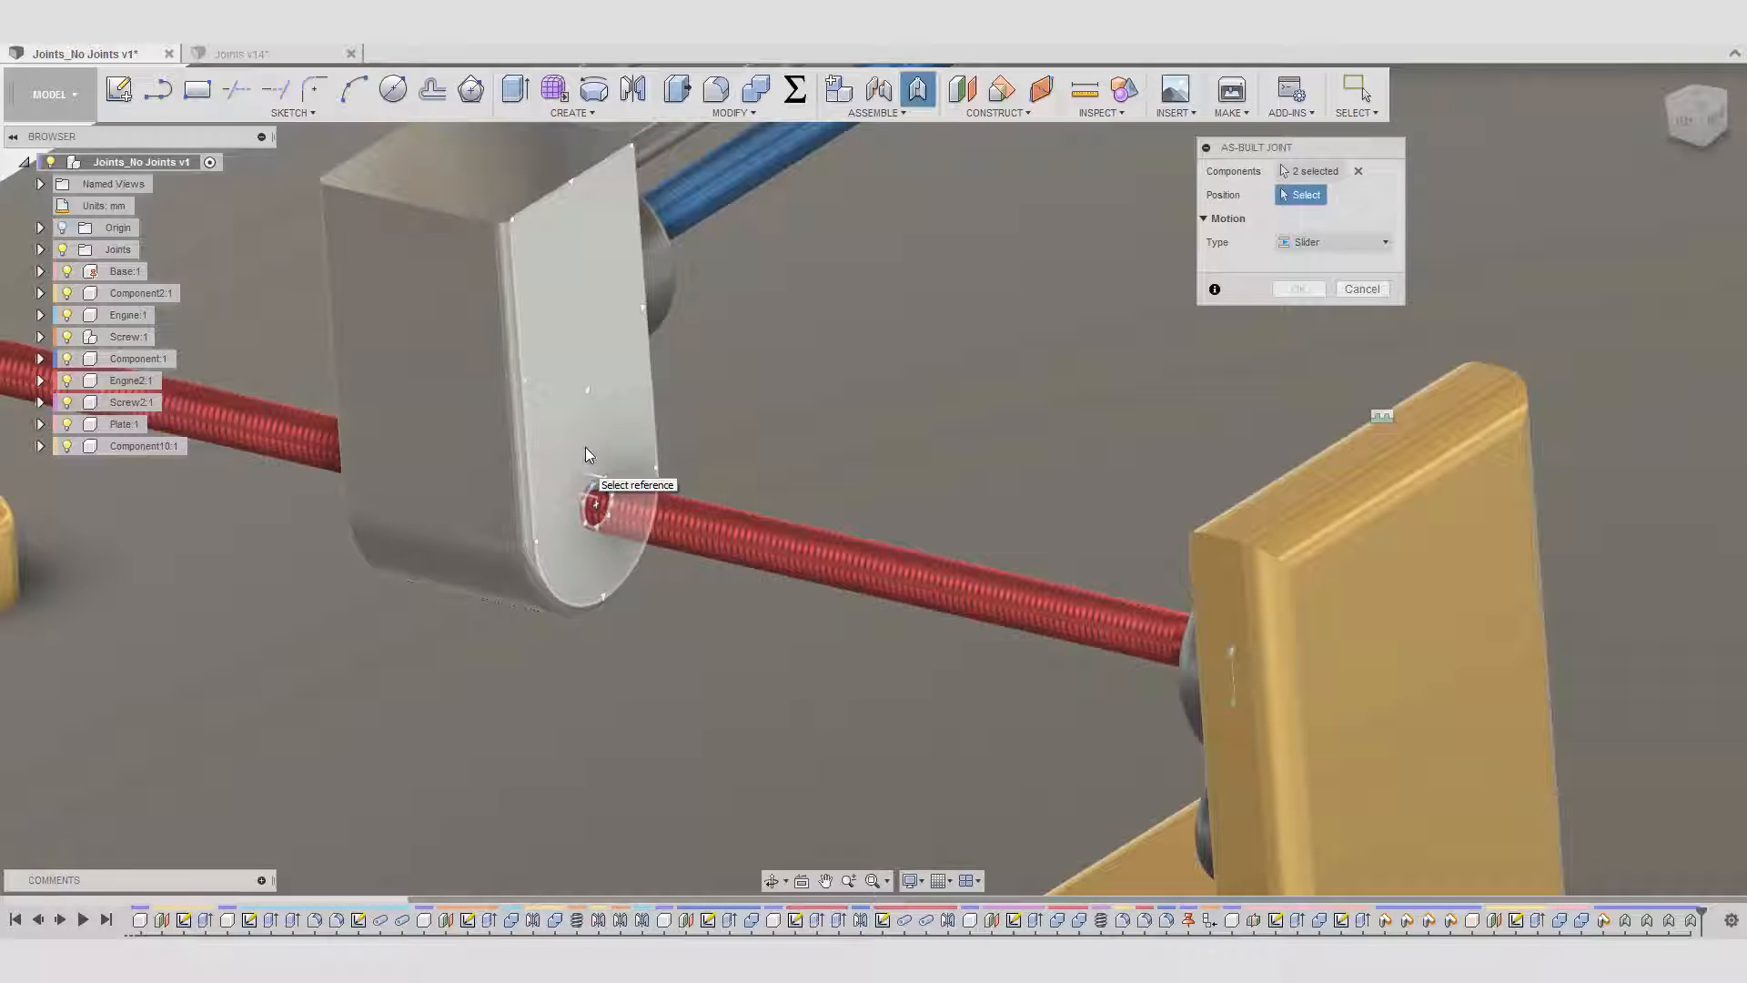
left_click(597, 508)
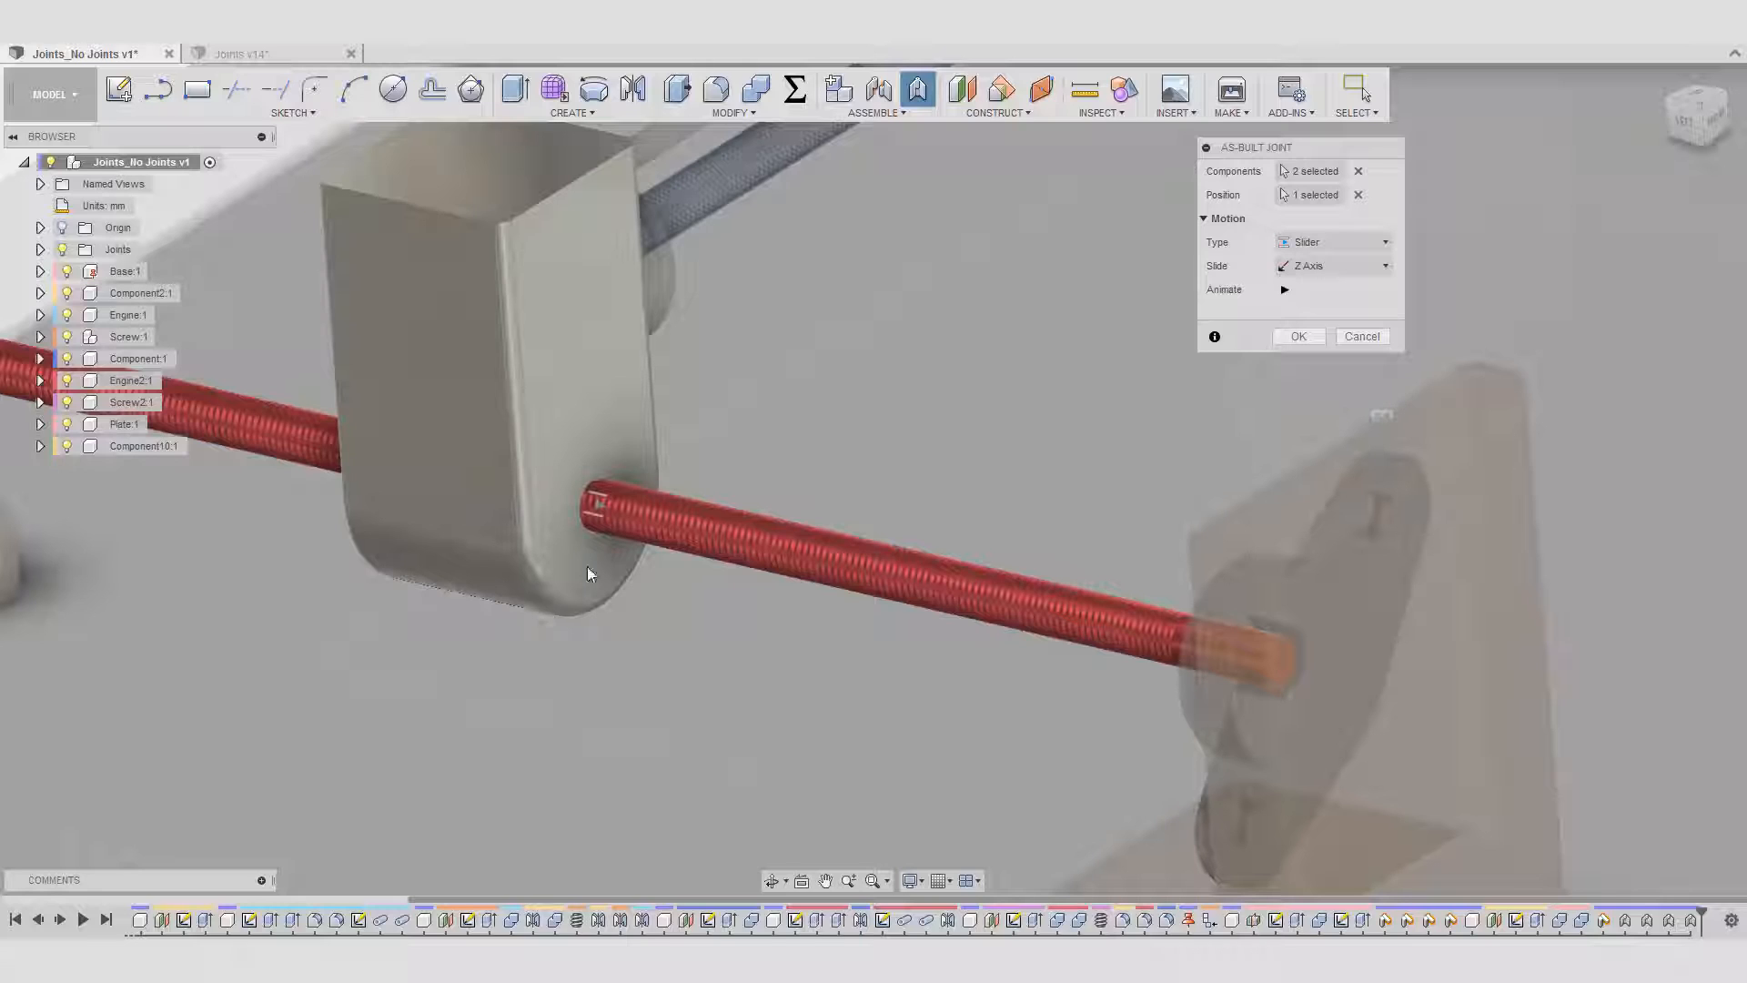
left_click(1285, 290)
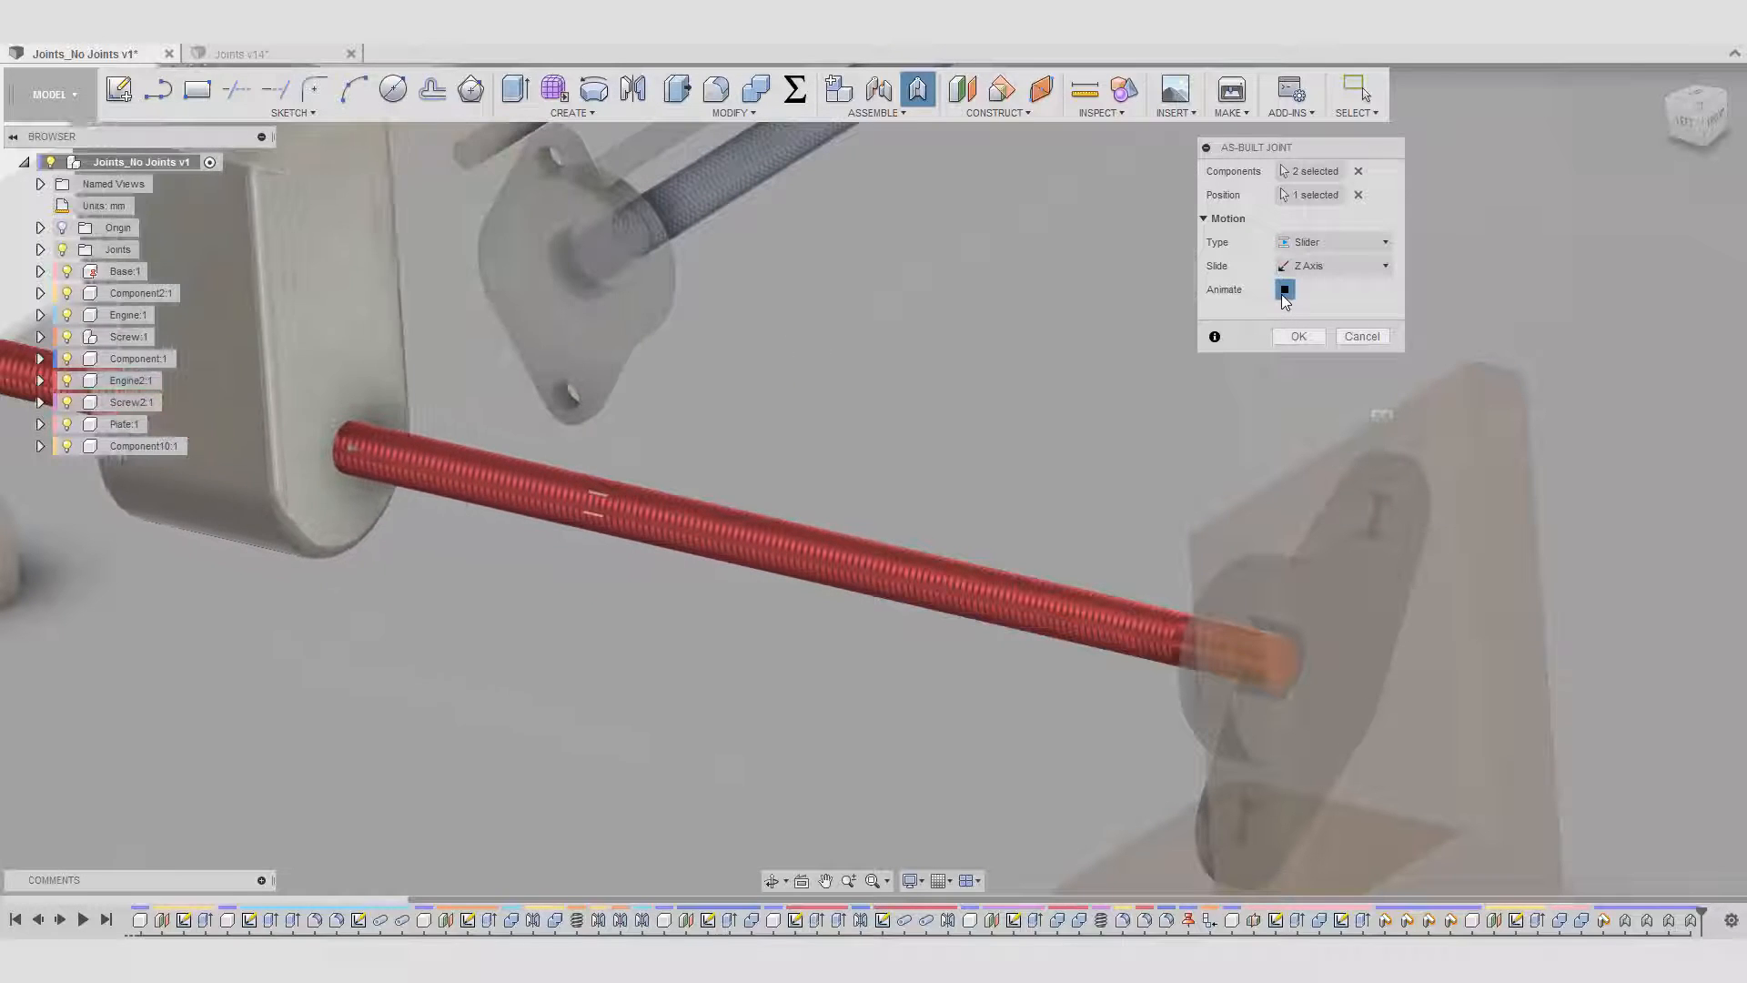
left_click(1285, 290)
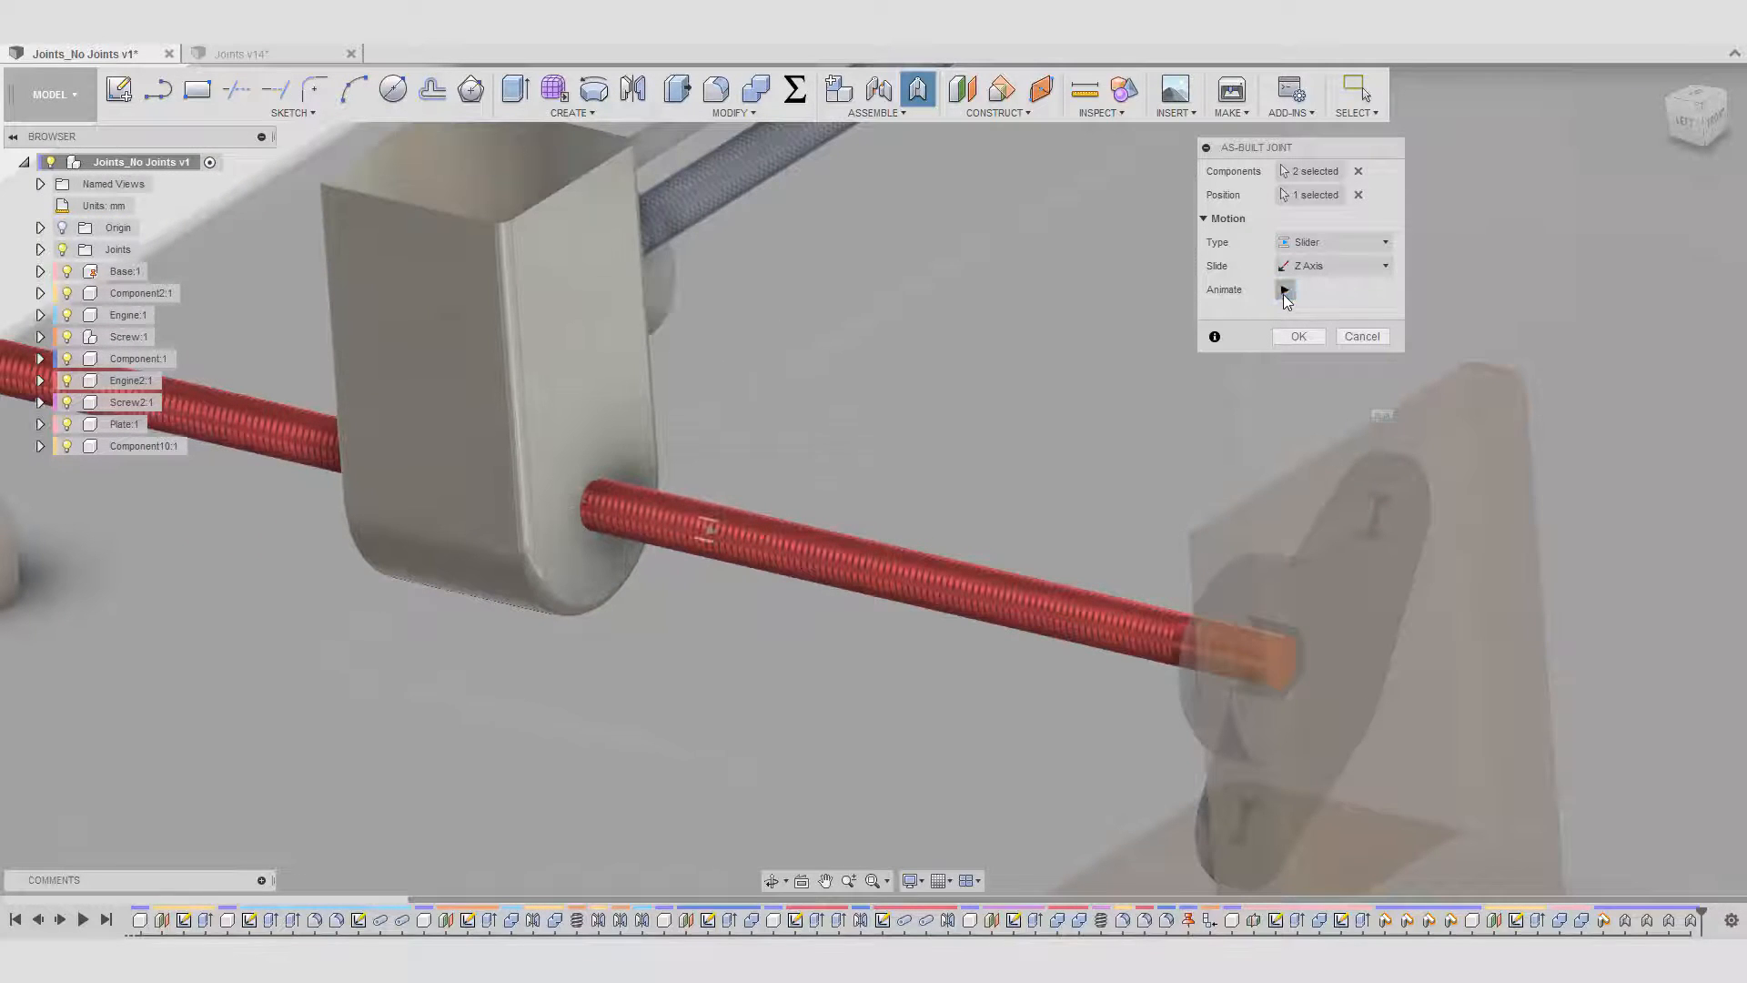
left_click(1298, 336)
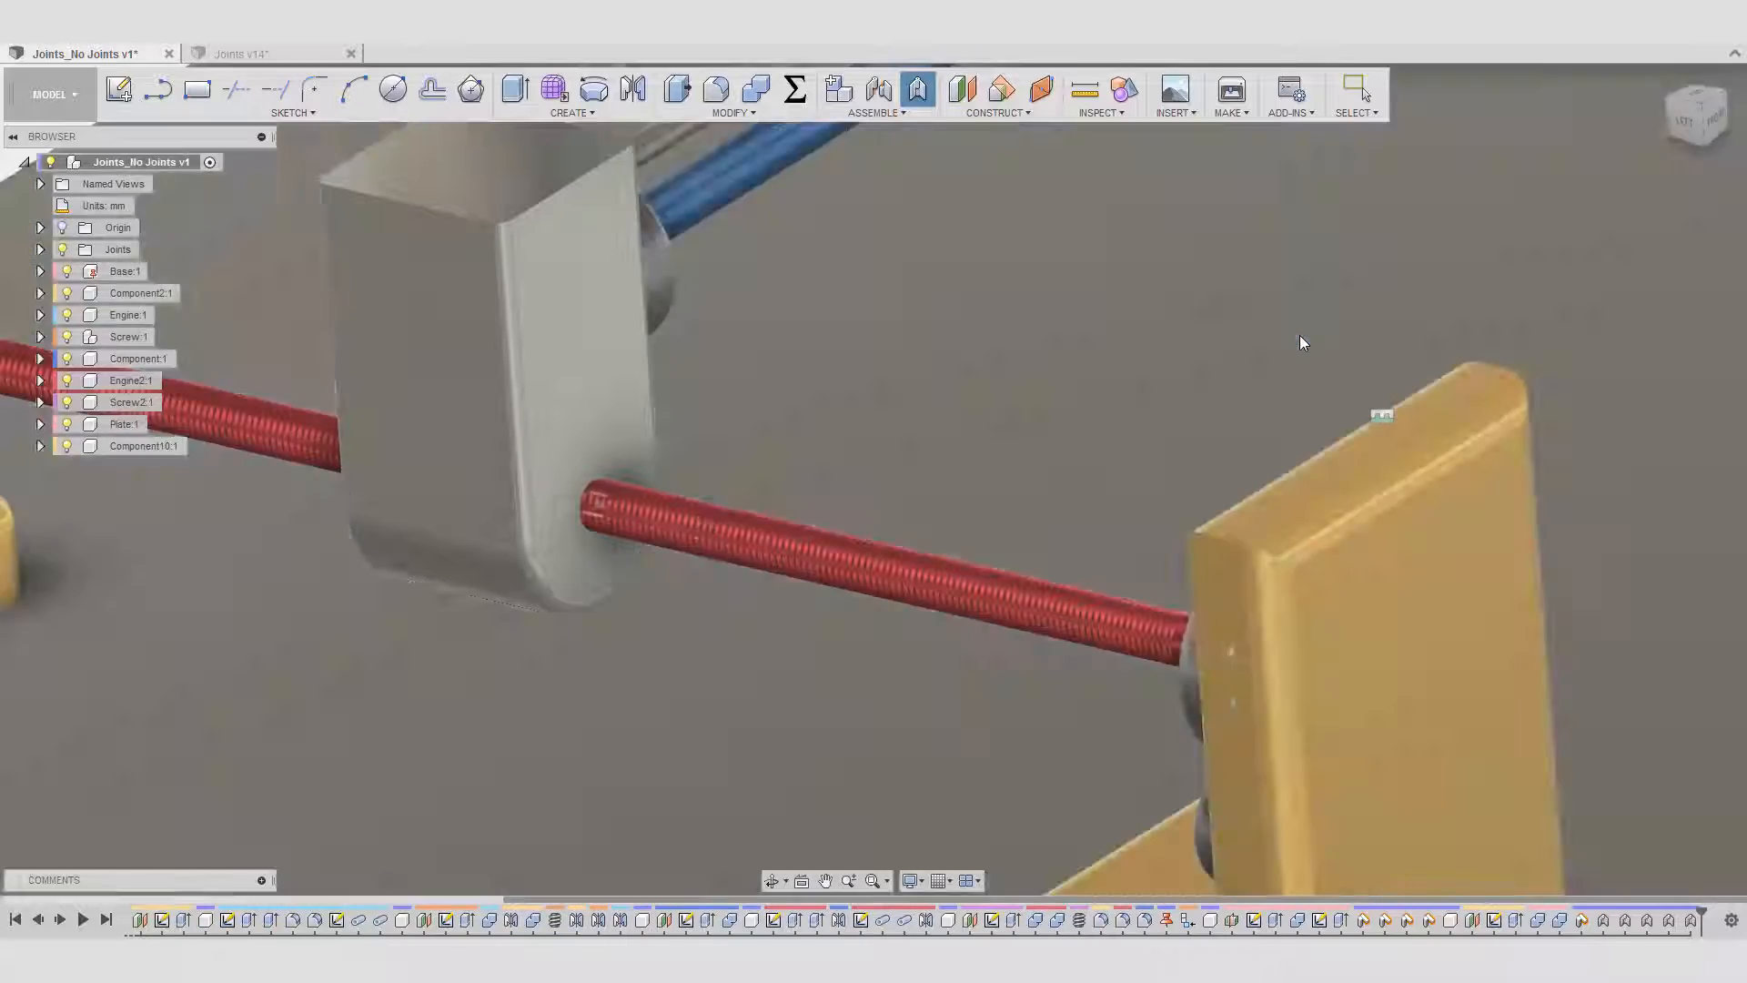
- Slide the grey carriage block along the red screw to test the joint, and undo the move
scroll(1108, 353, "down", 5)
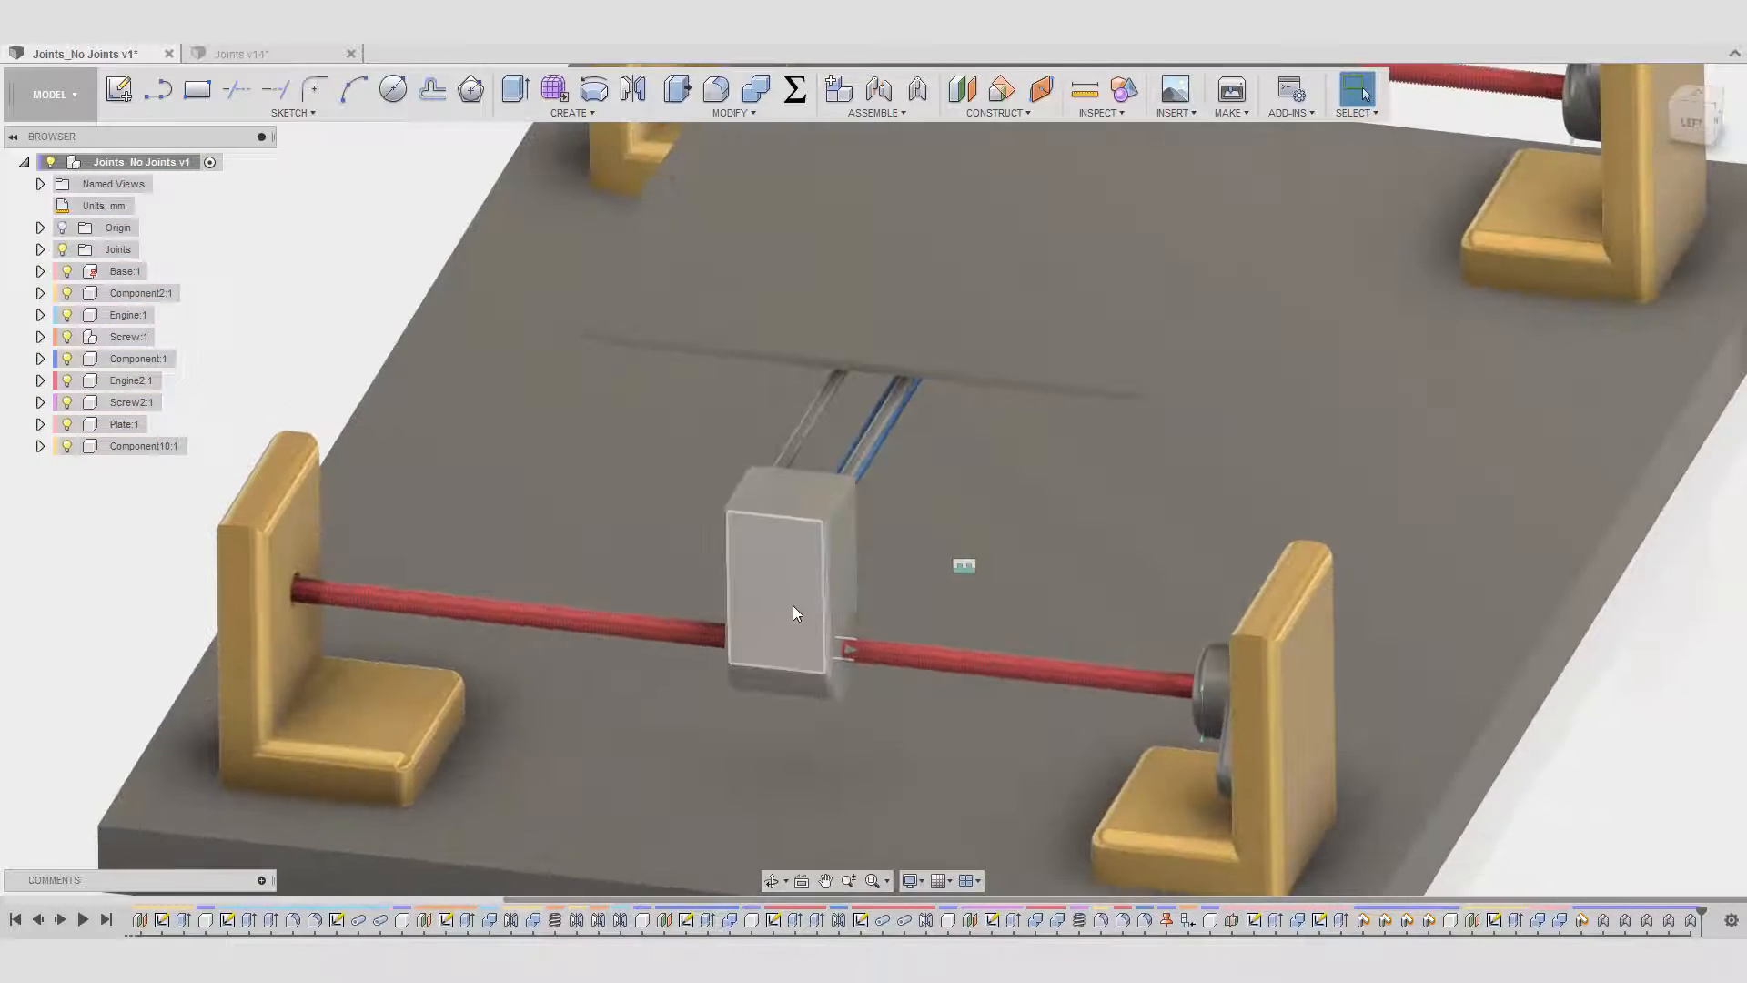
left_click_drag(794, 604, 753, 564)
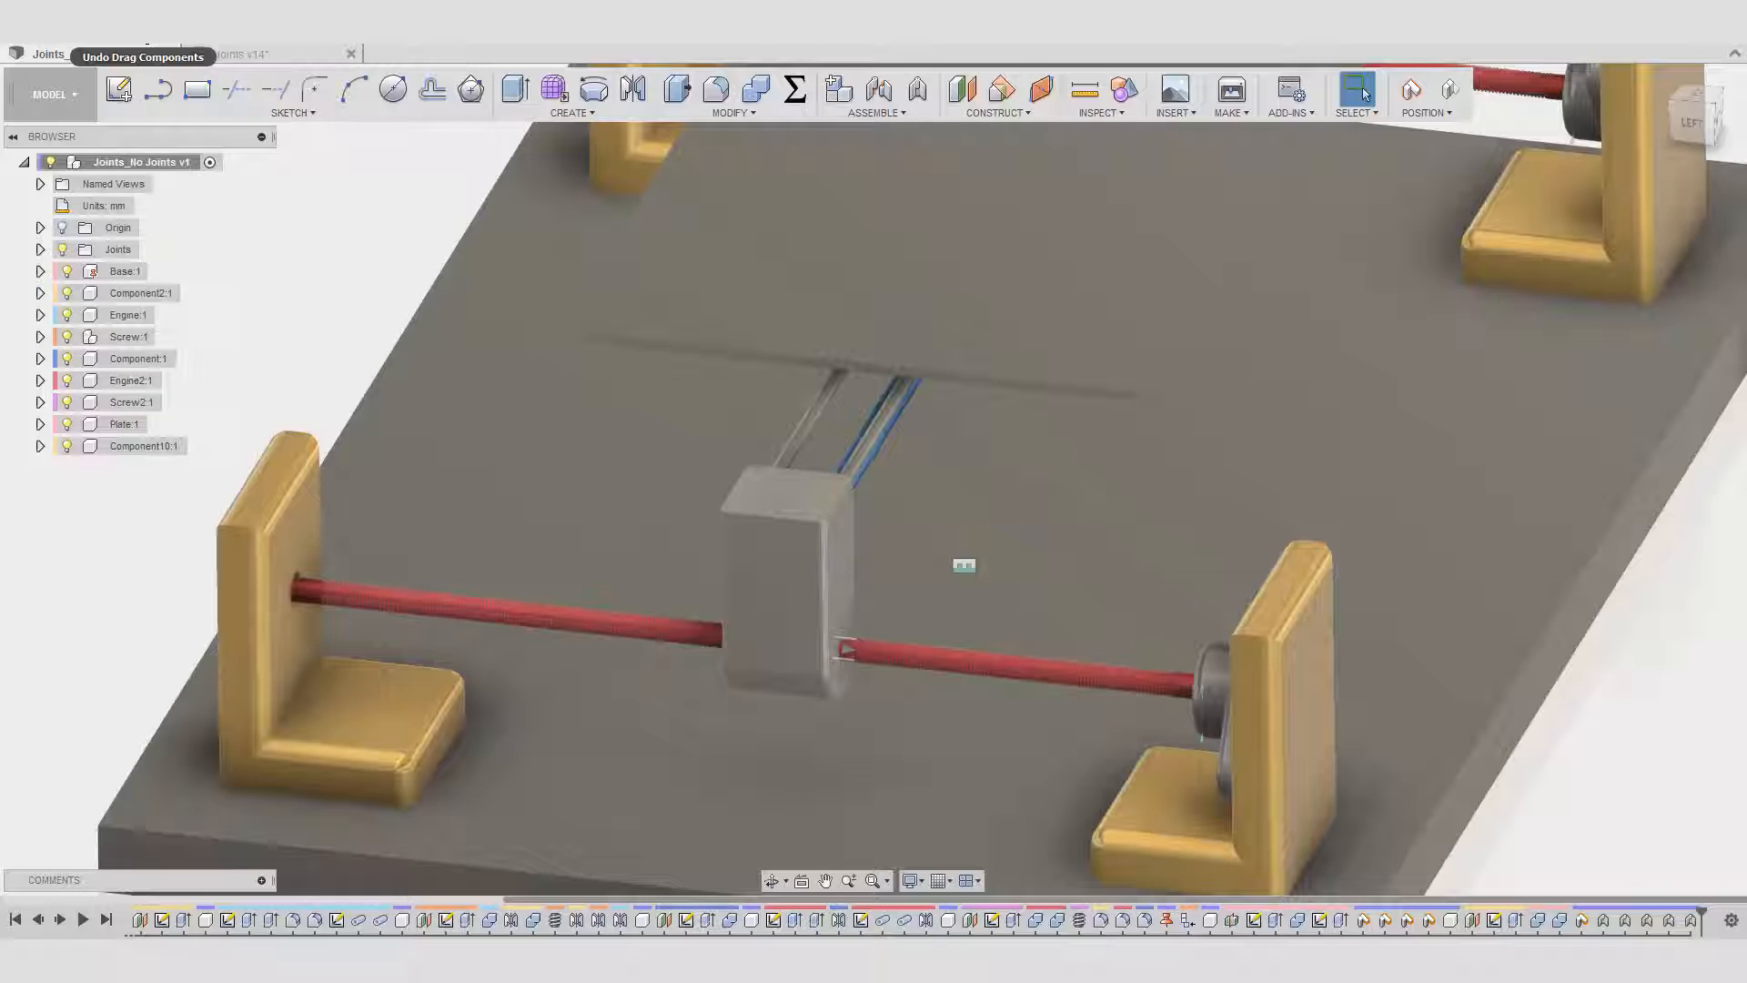
key("ctrl+z")
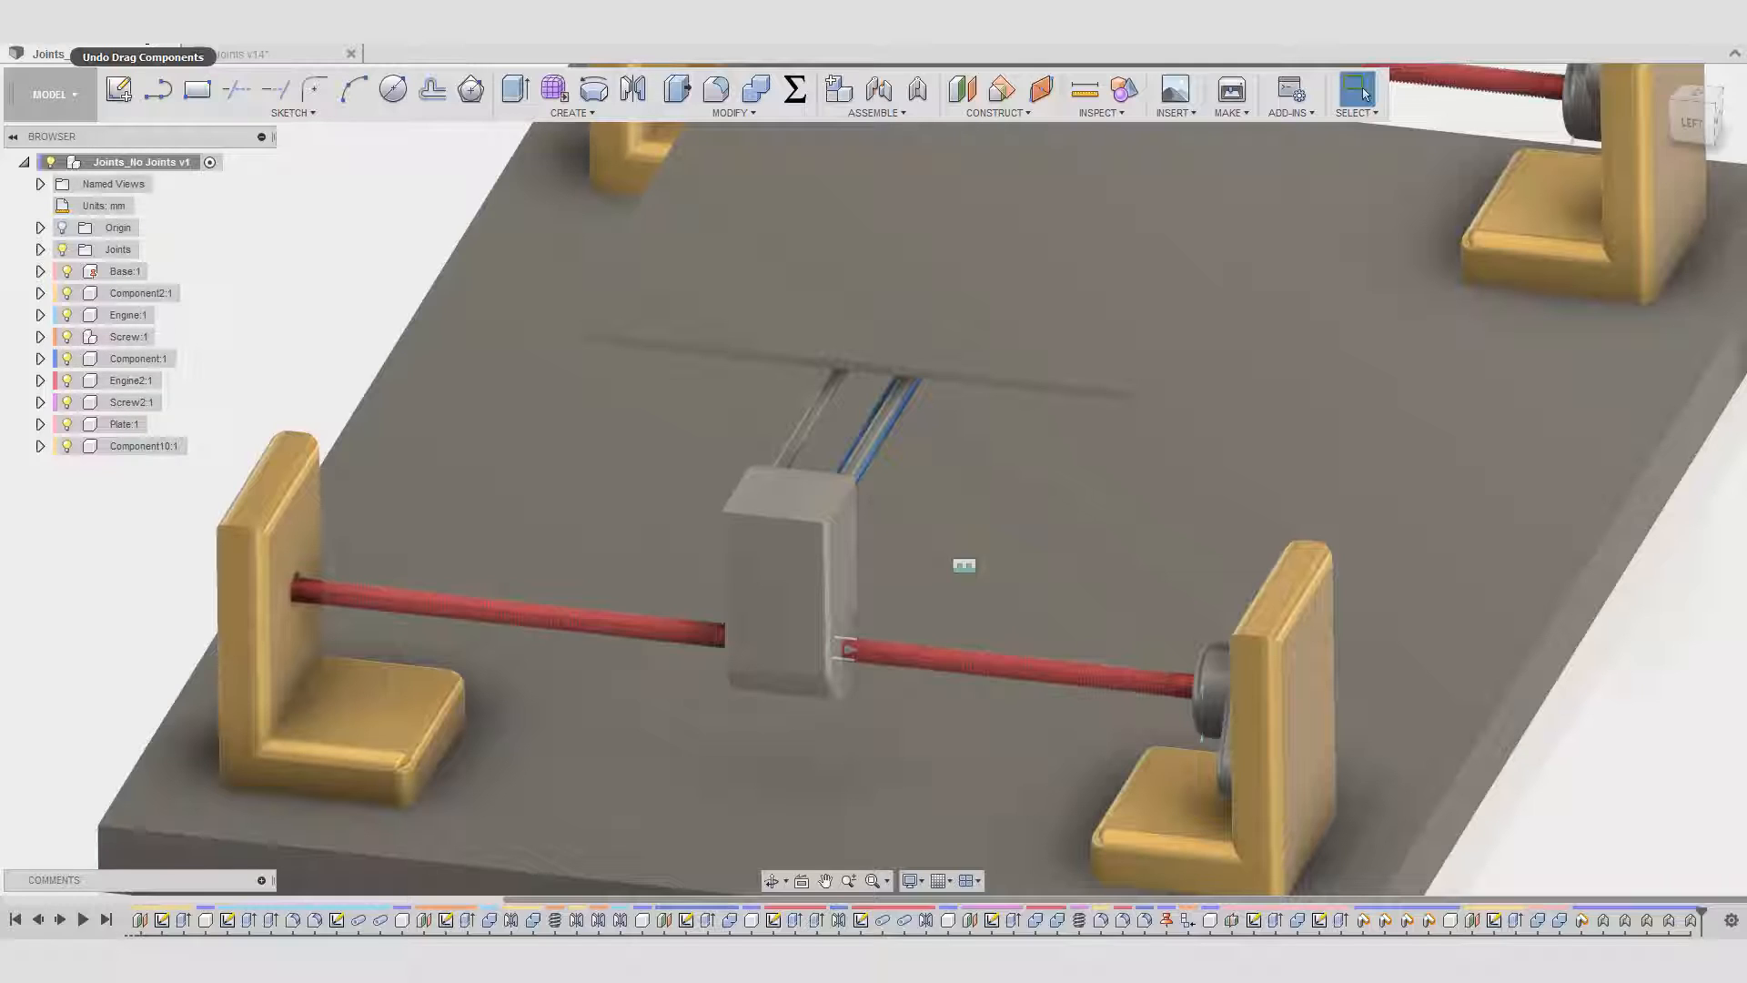
- Delete all the revolute, rigid and slider joints from the assembly
left_click(40, 249)
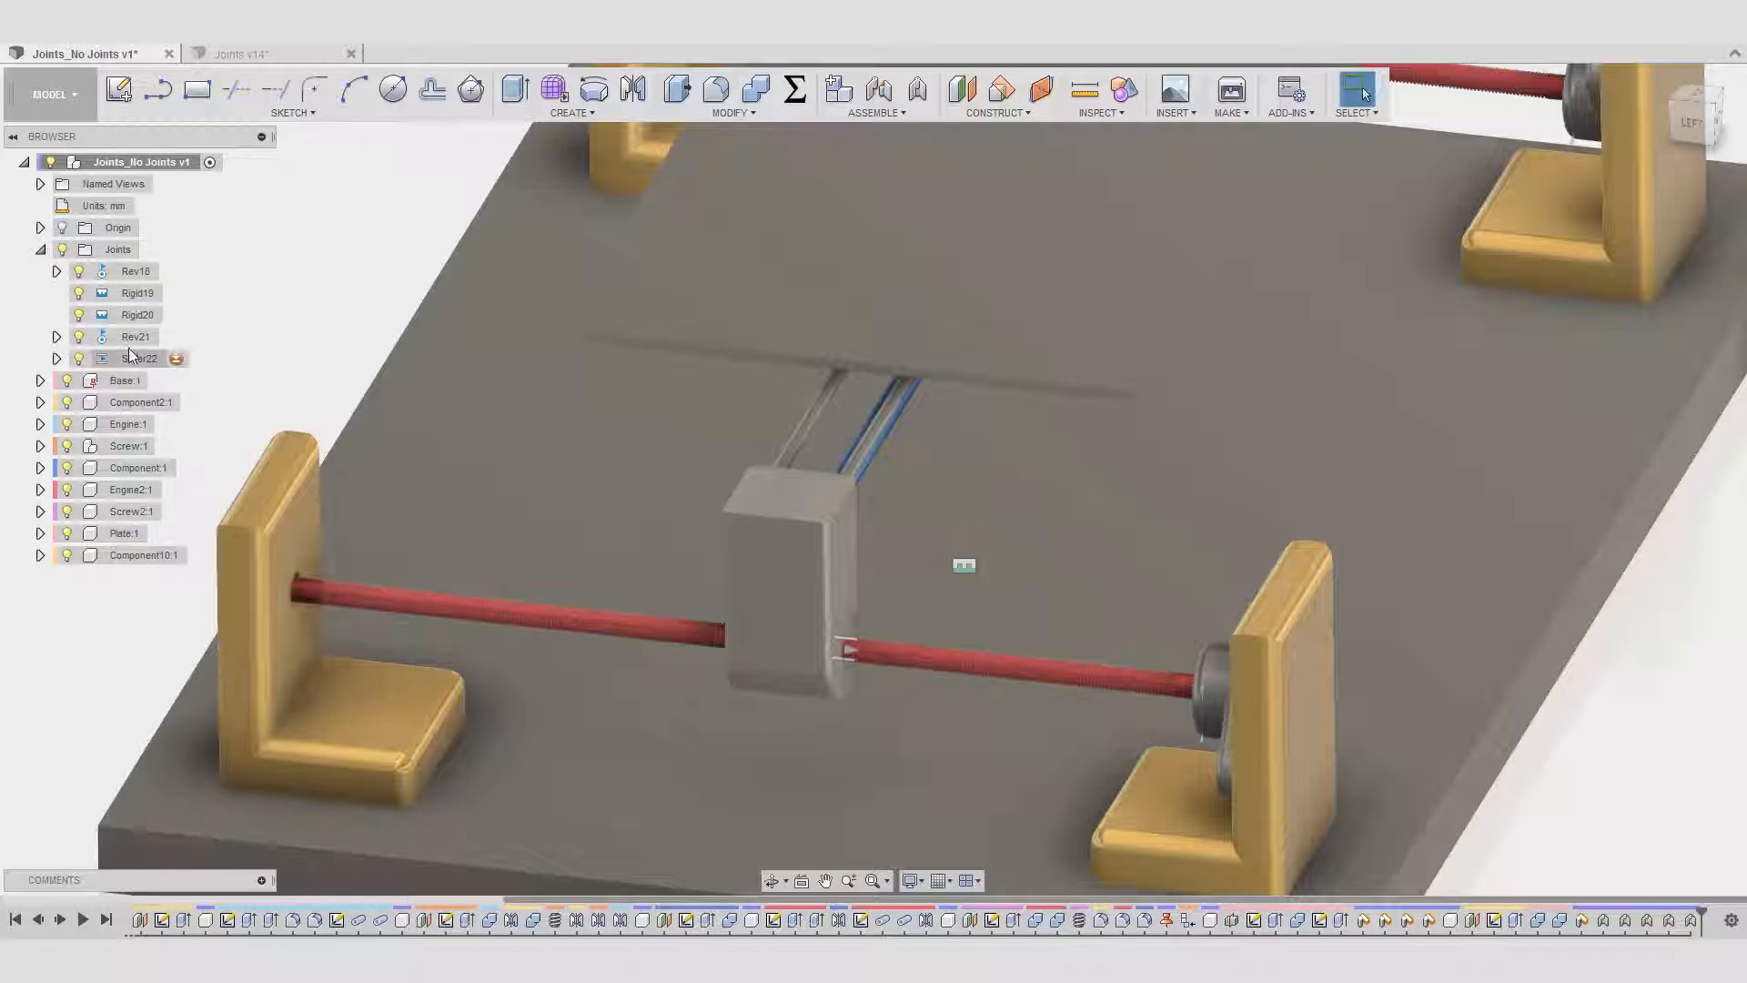
left_click(135, 271)
left_click(133, 358, "shift")
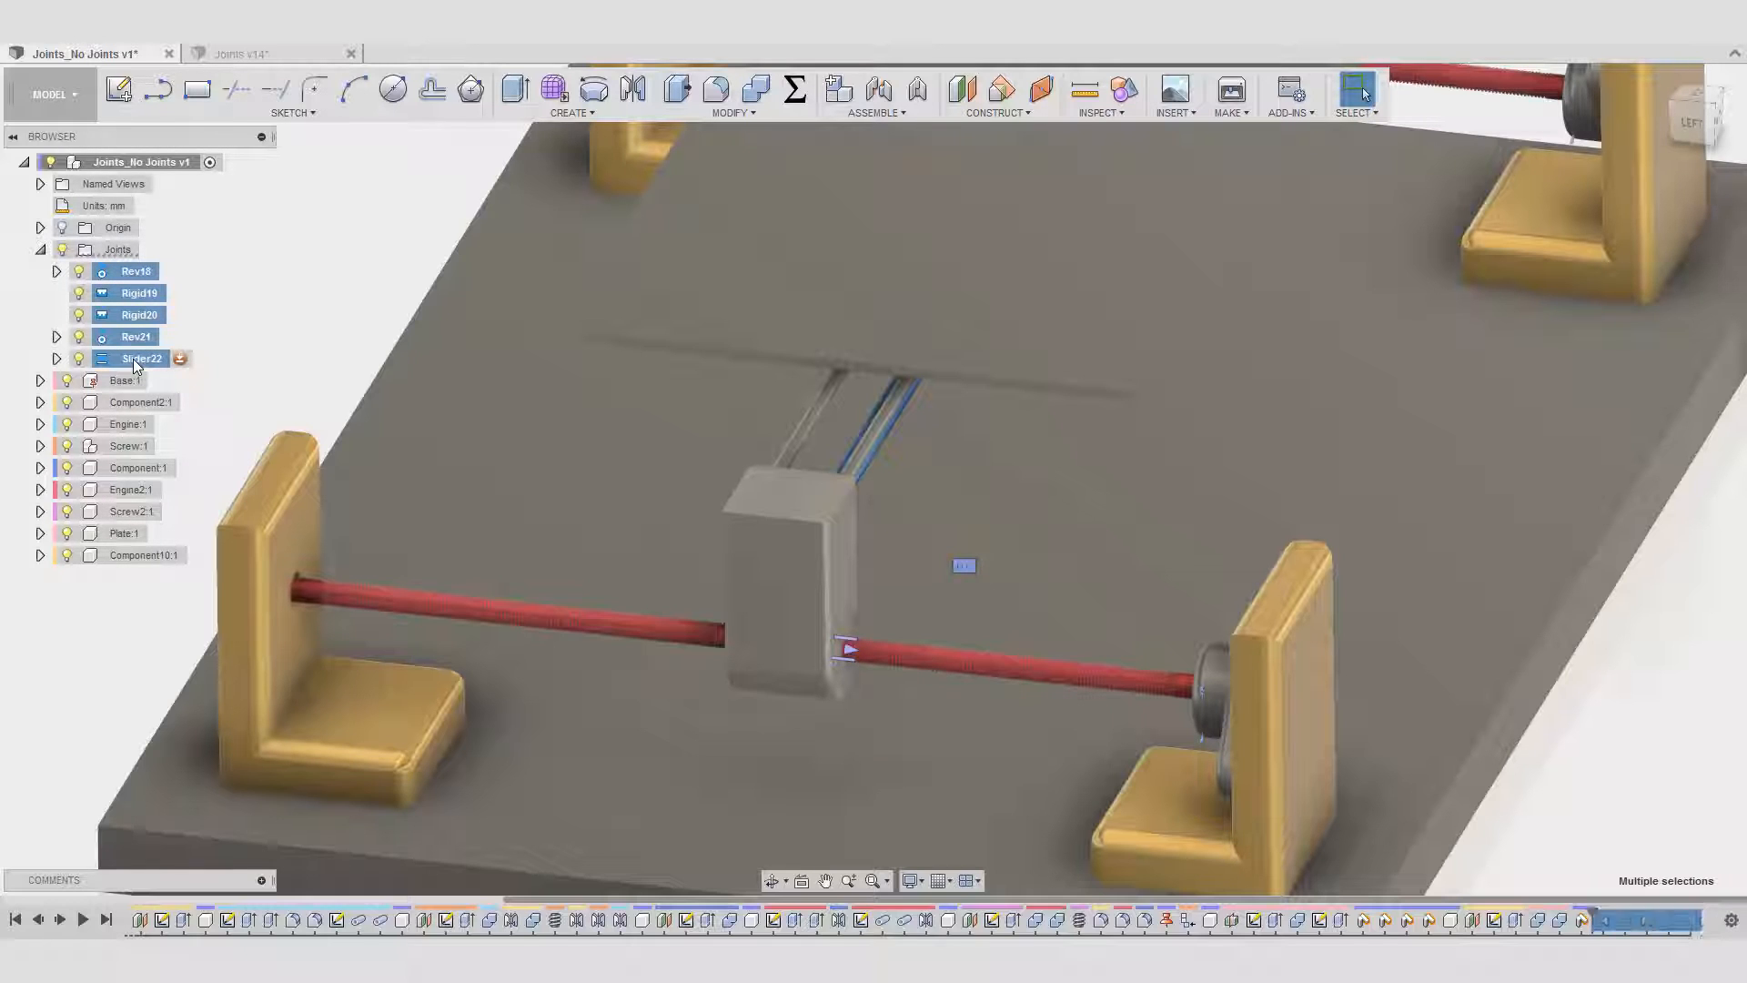
key("Delete")
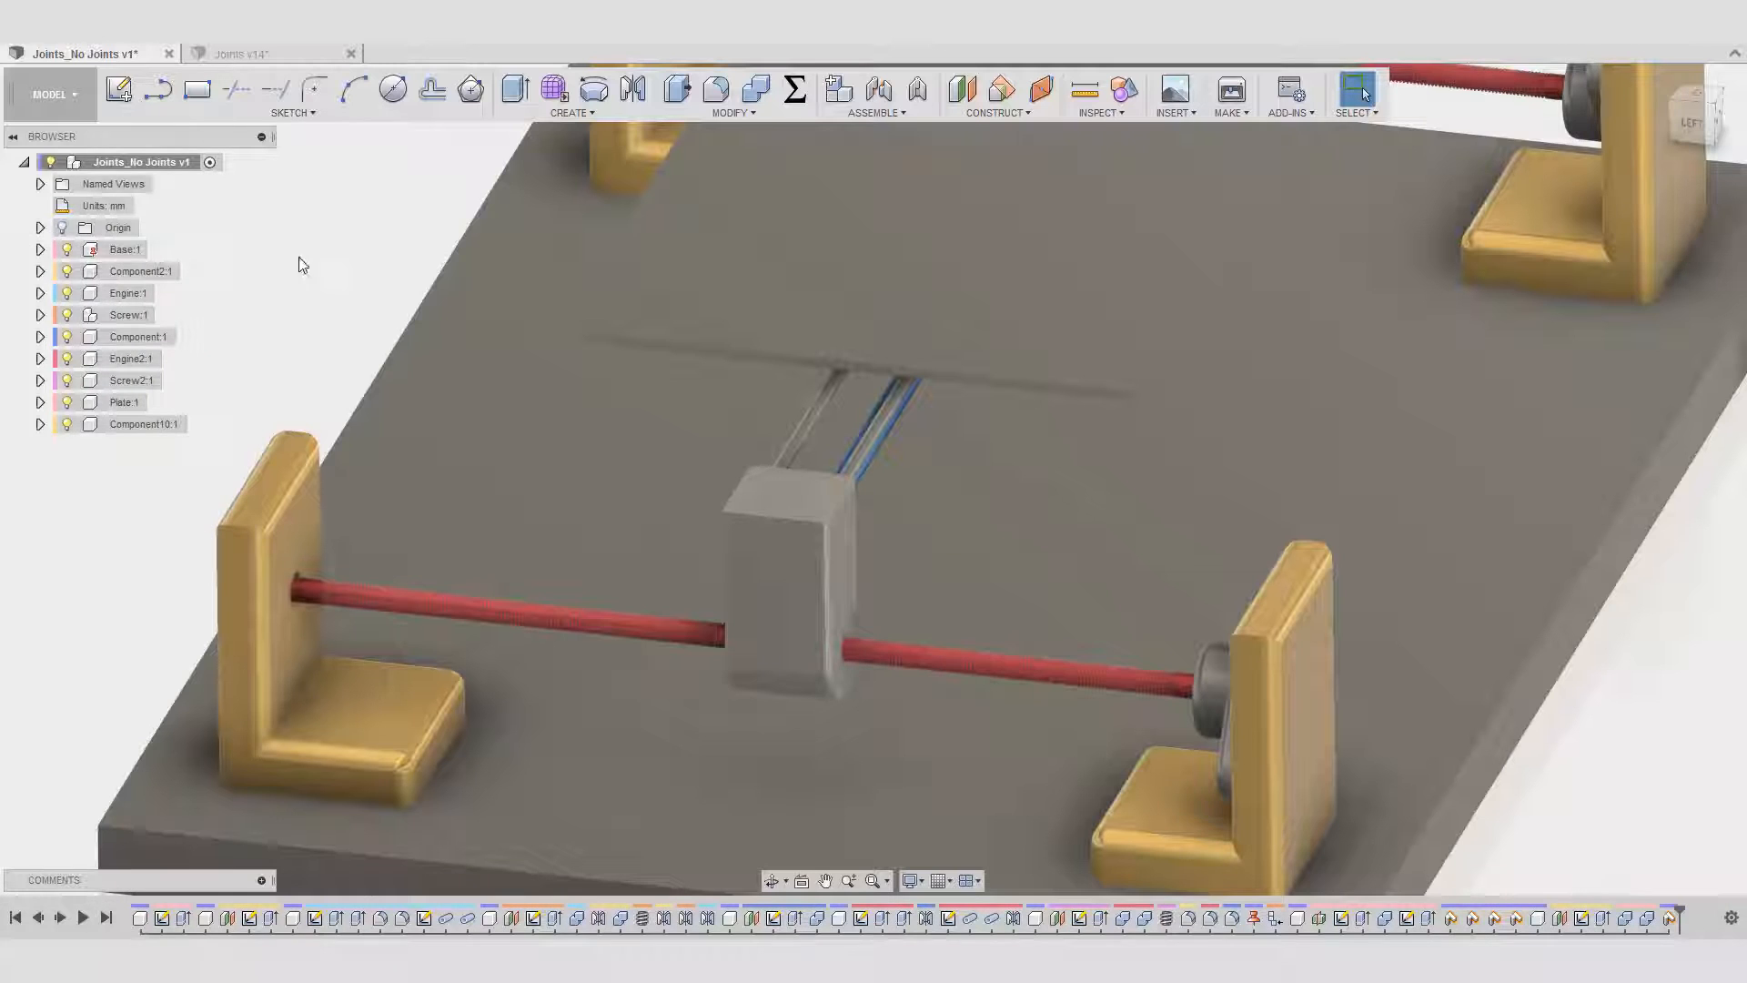
- Create a rigid group from the base plate, the yellow brackets and the bearings mounted on them, including child components
scroll(314, 248, "down", 4)
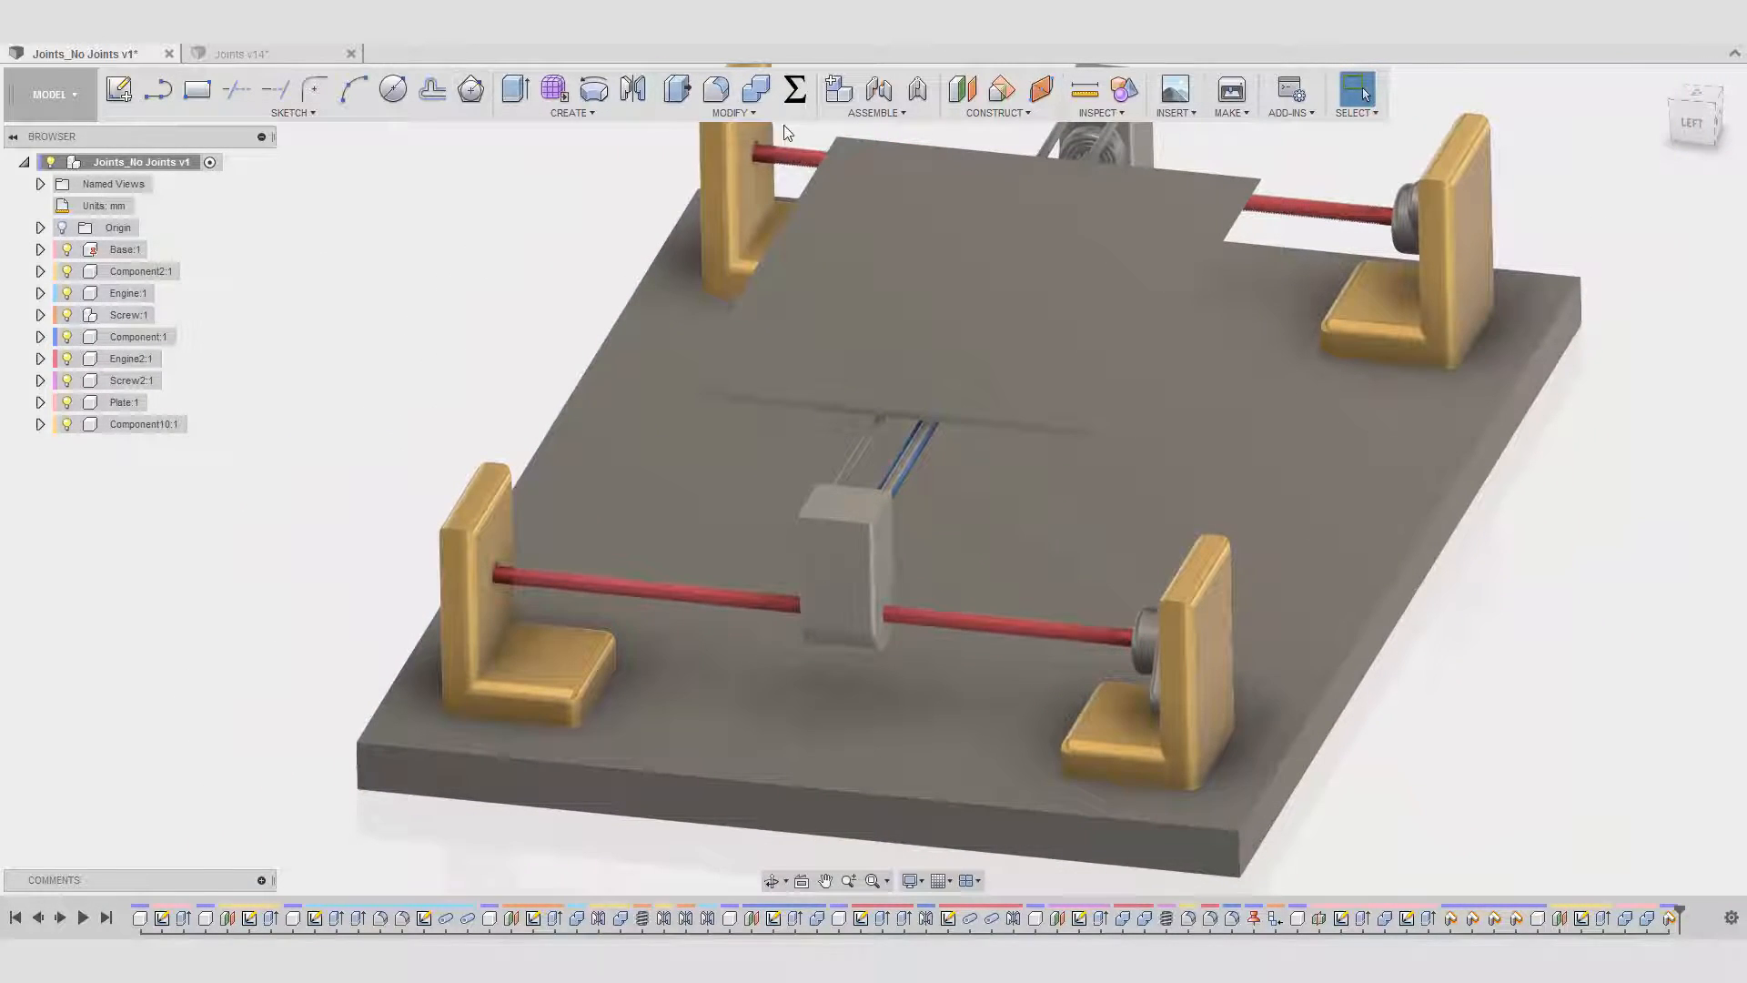
left_click(881, 114)
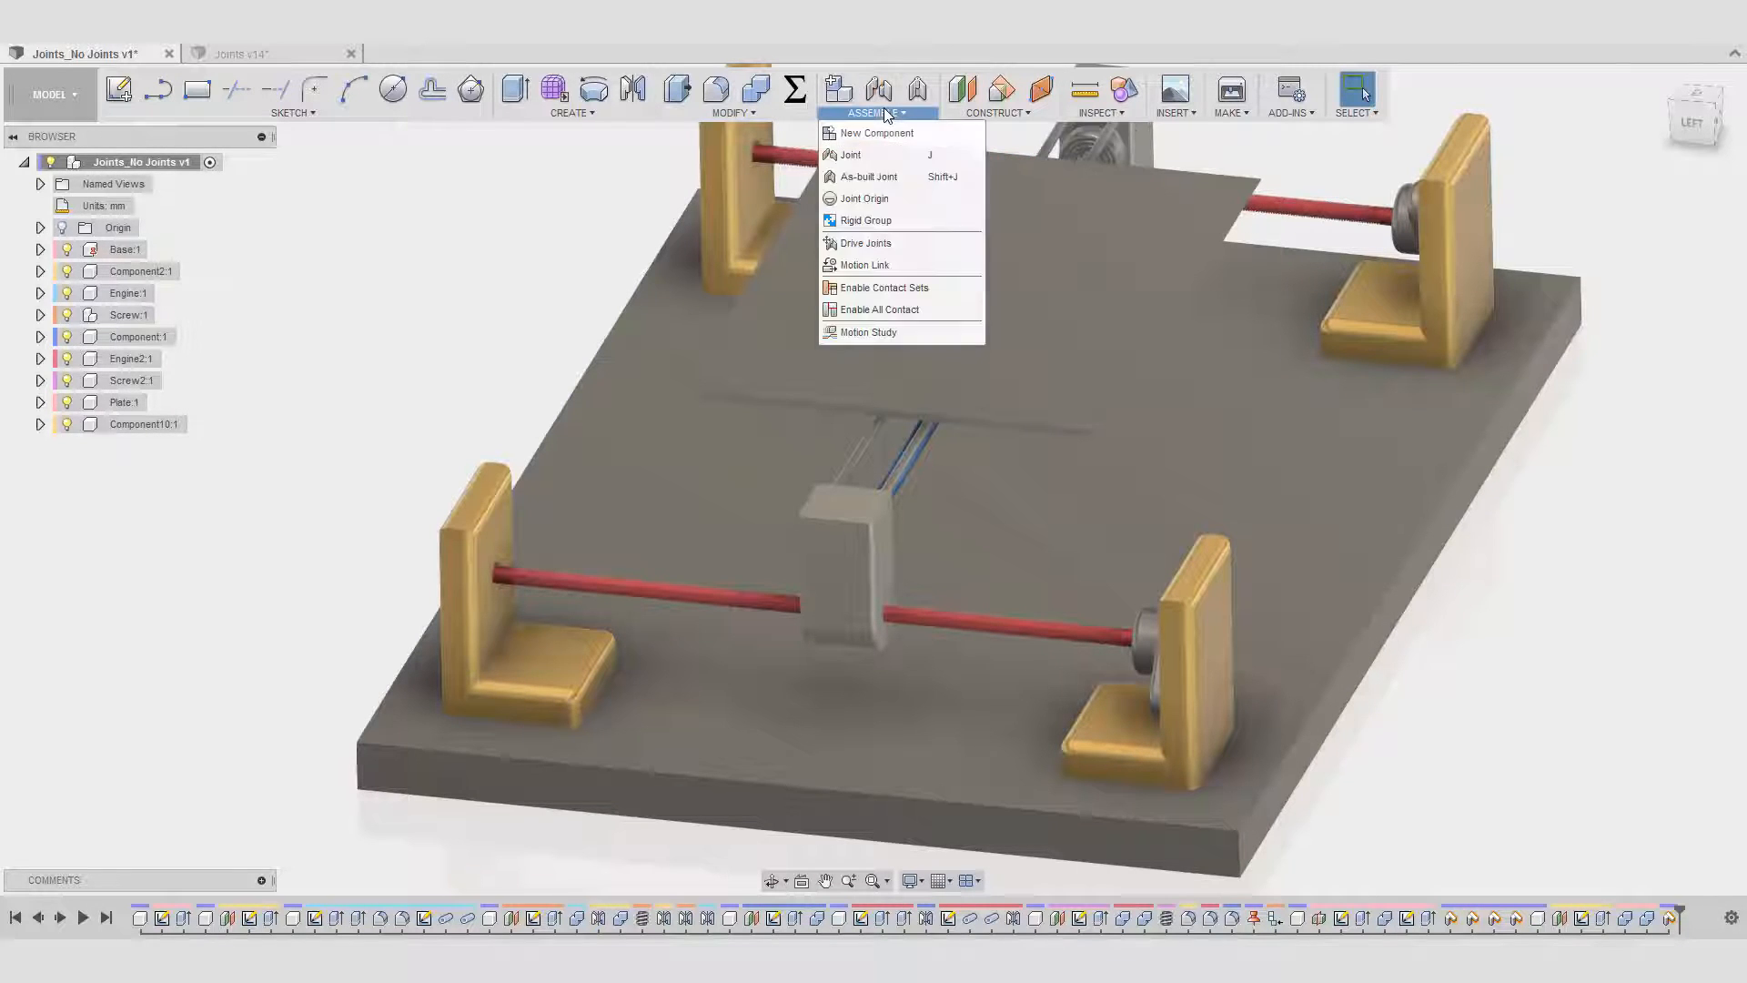
left_click(869, 220)
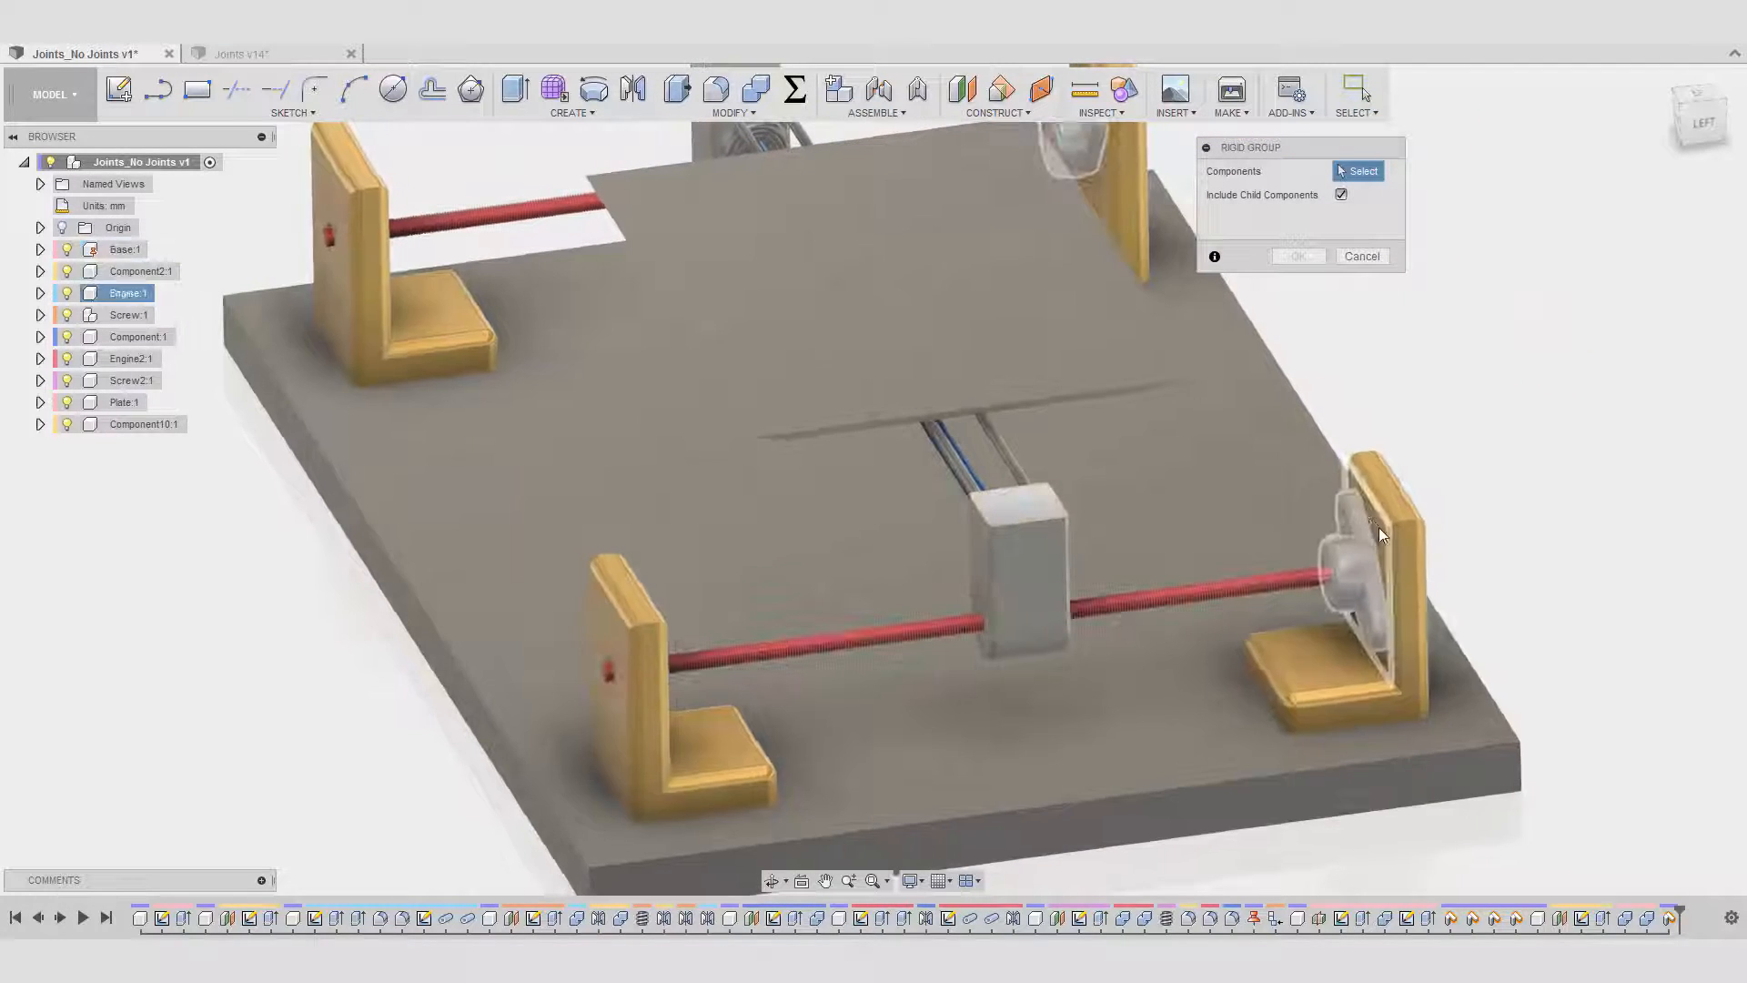
left_click(1392, 532)
left_click(1230, 747)
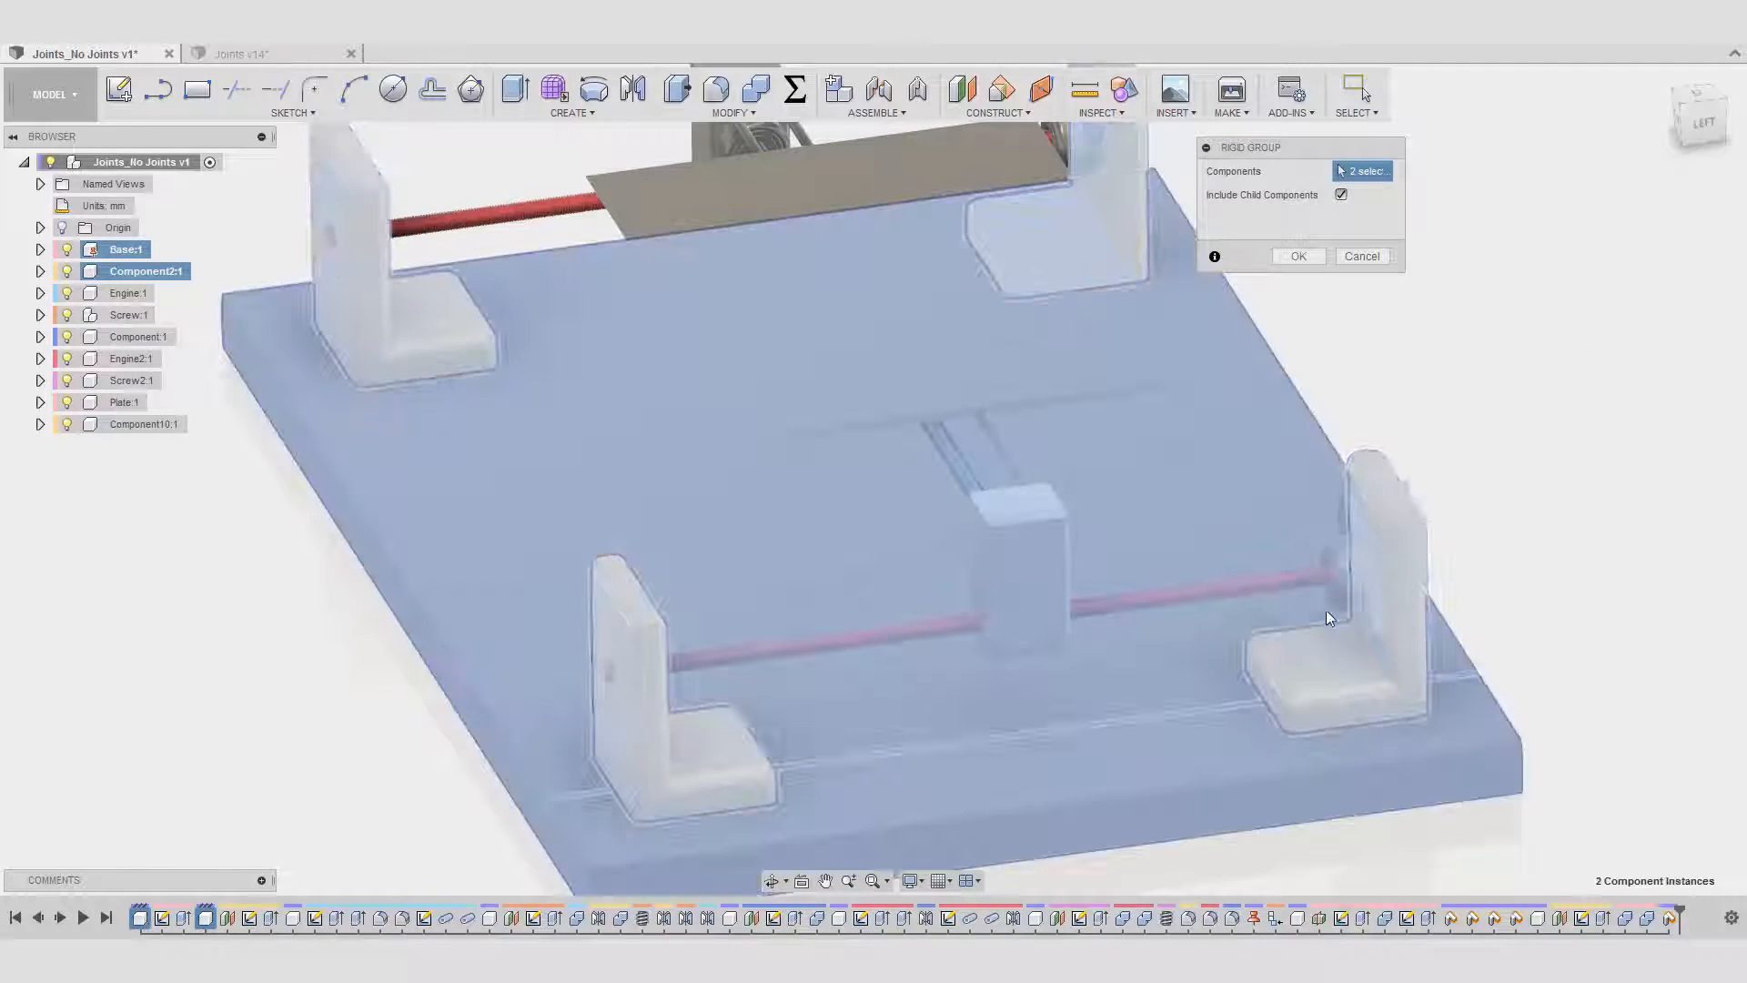
left_click(1367, 574)
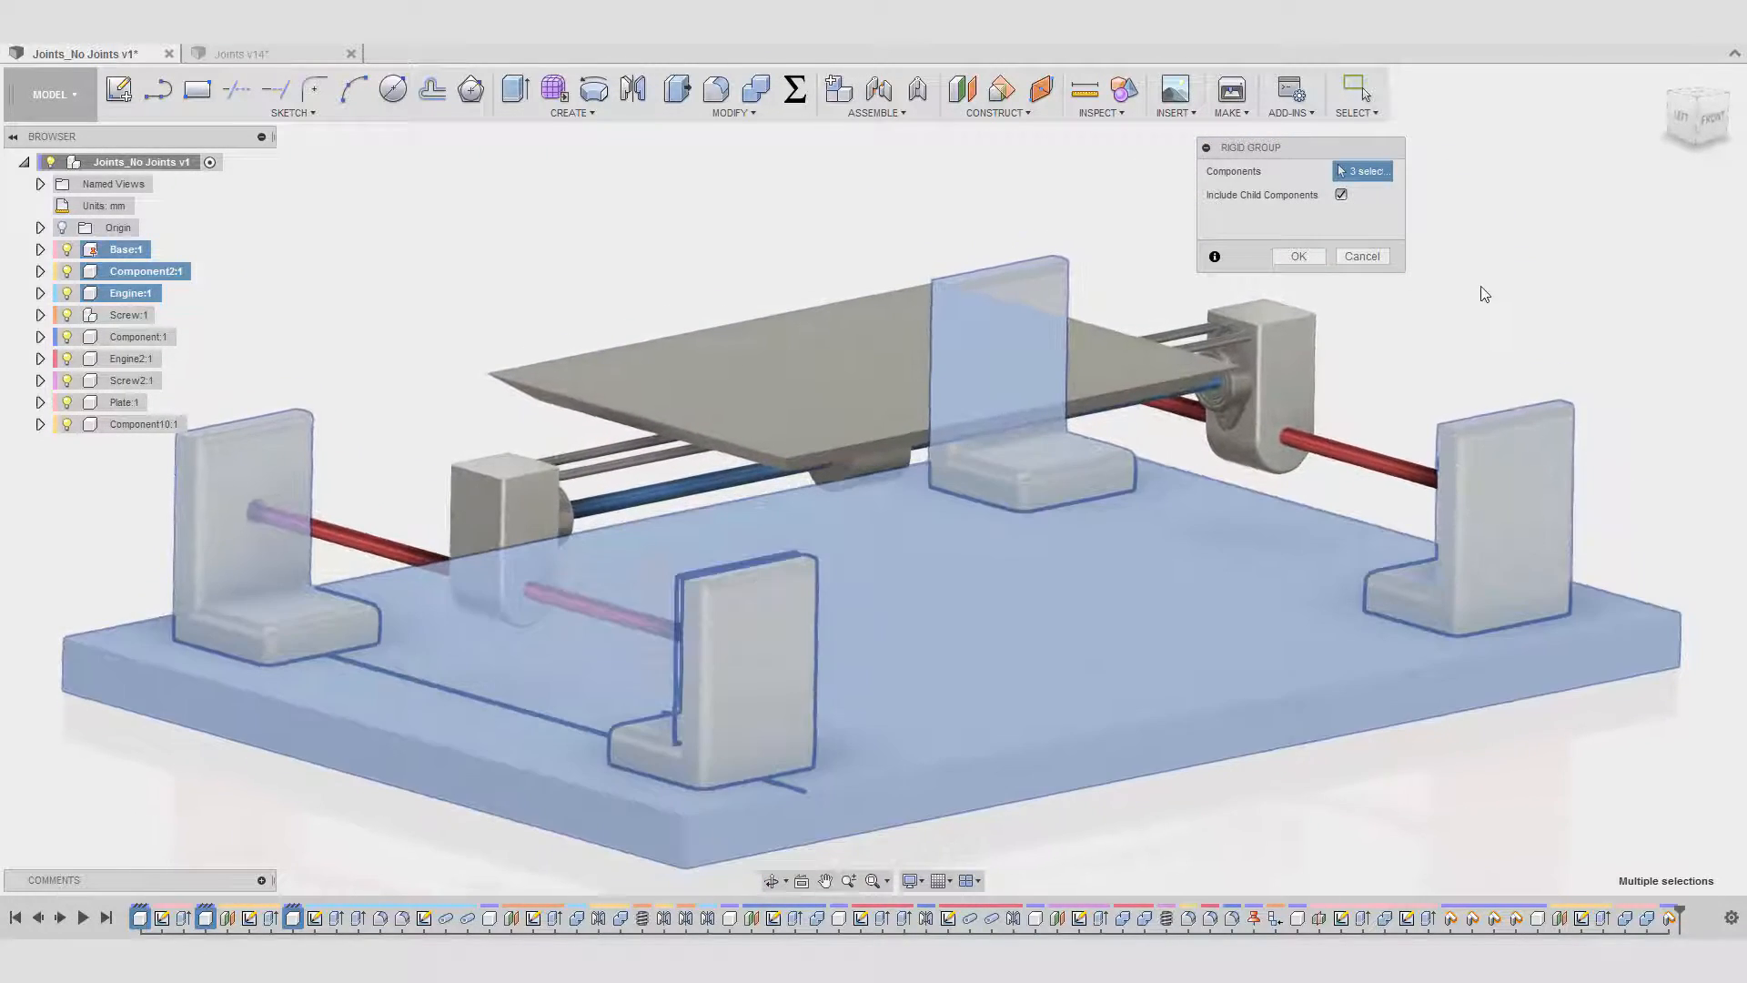
left_click(1296, 255)
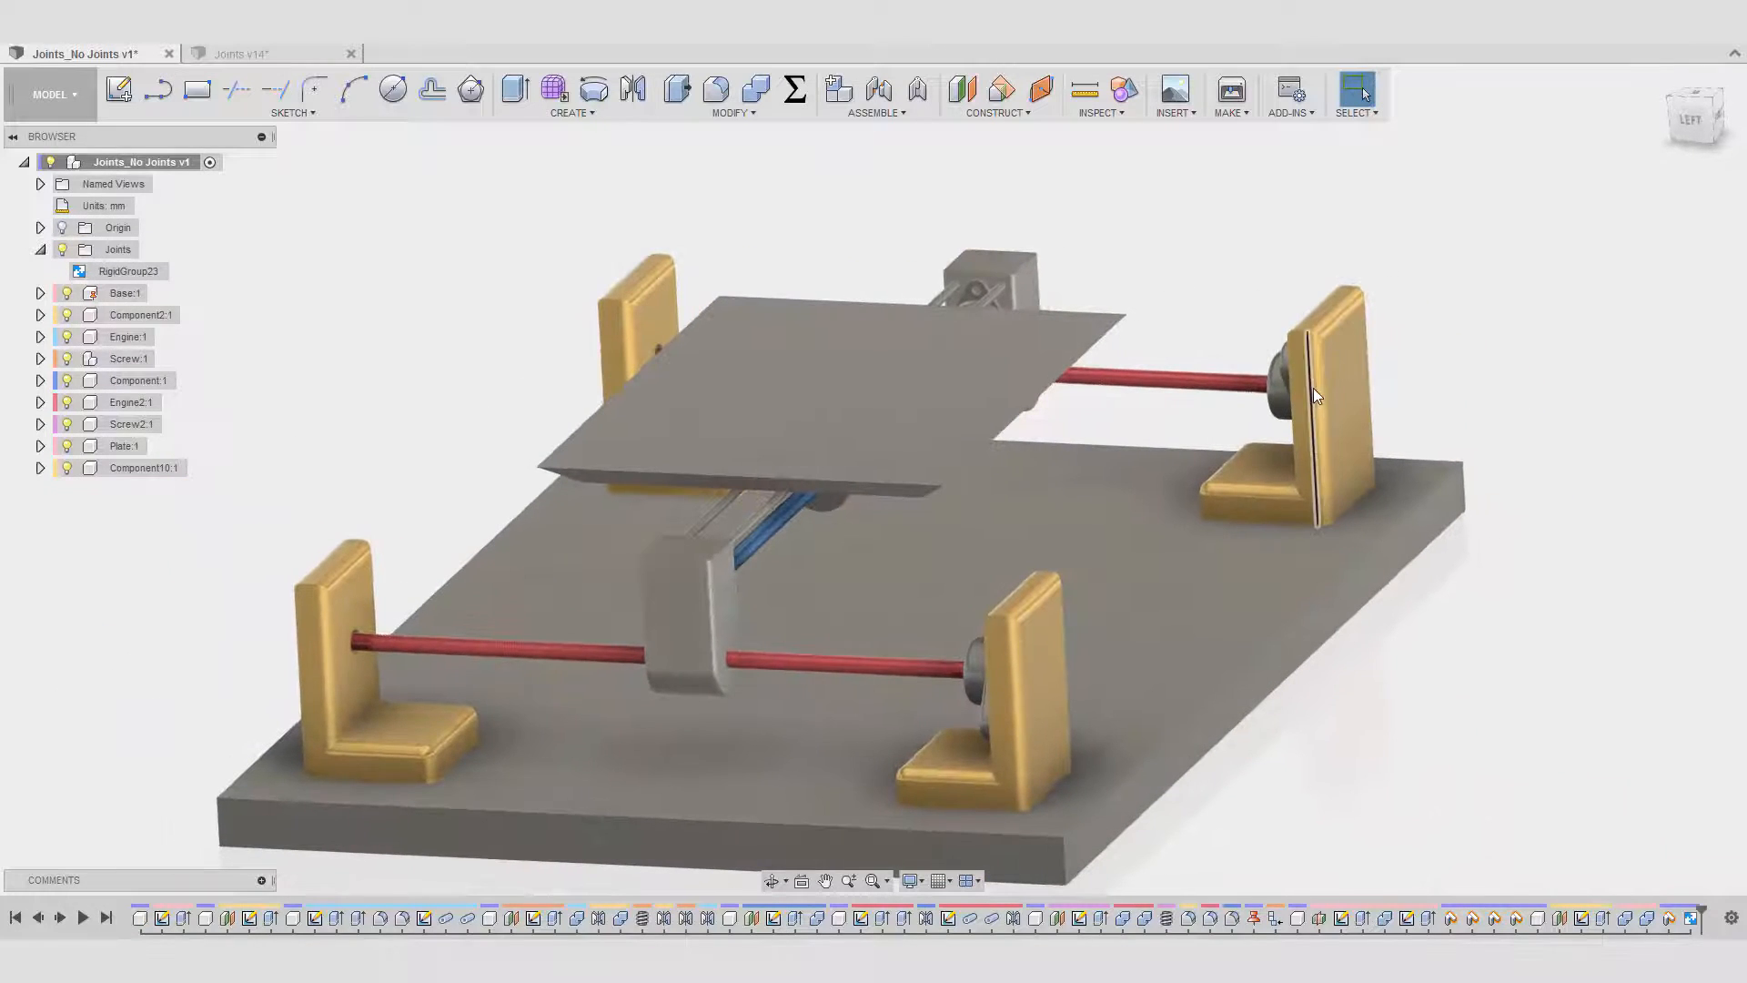
- Move the front red screw away from its brackets to test the rigid group, and revert the position
middle_click_drag(1255, 362, 1153, 411, "shift")
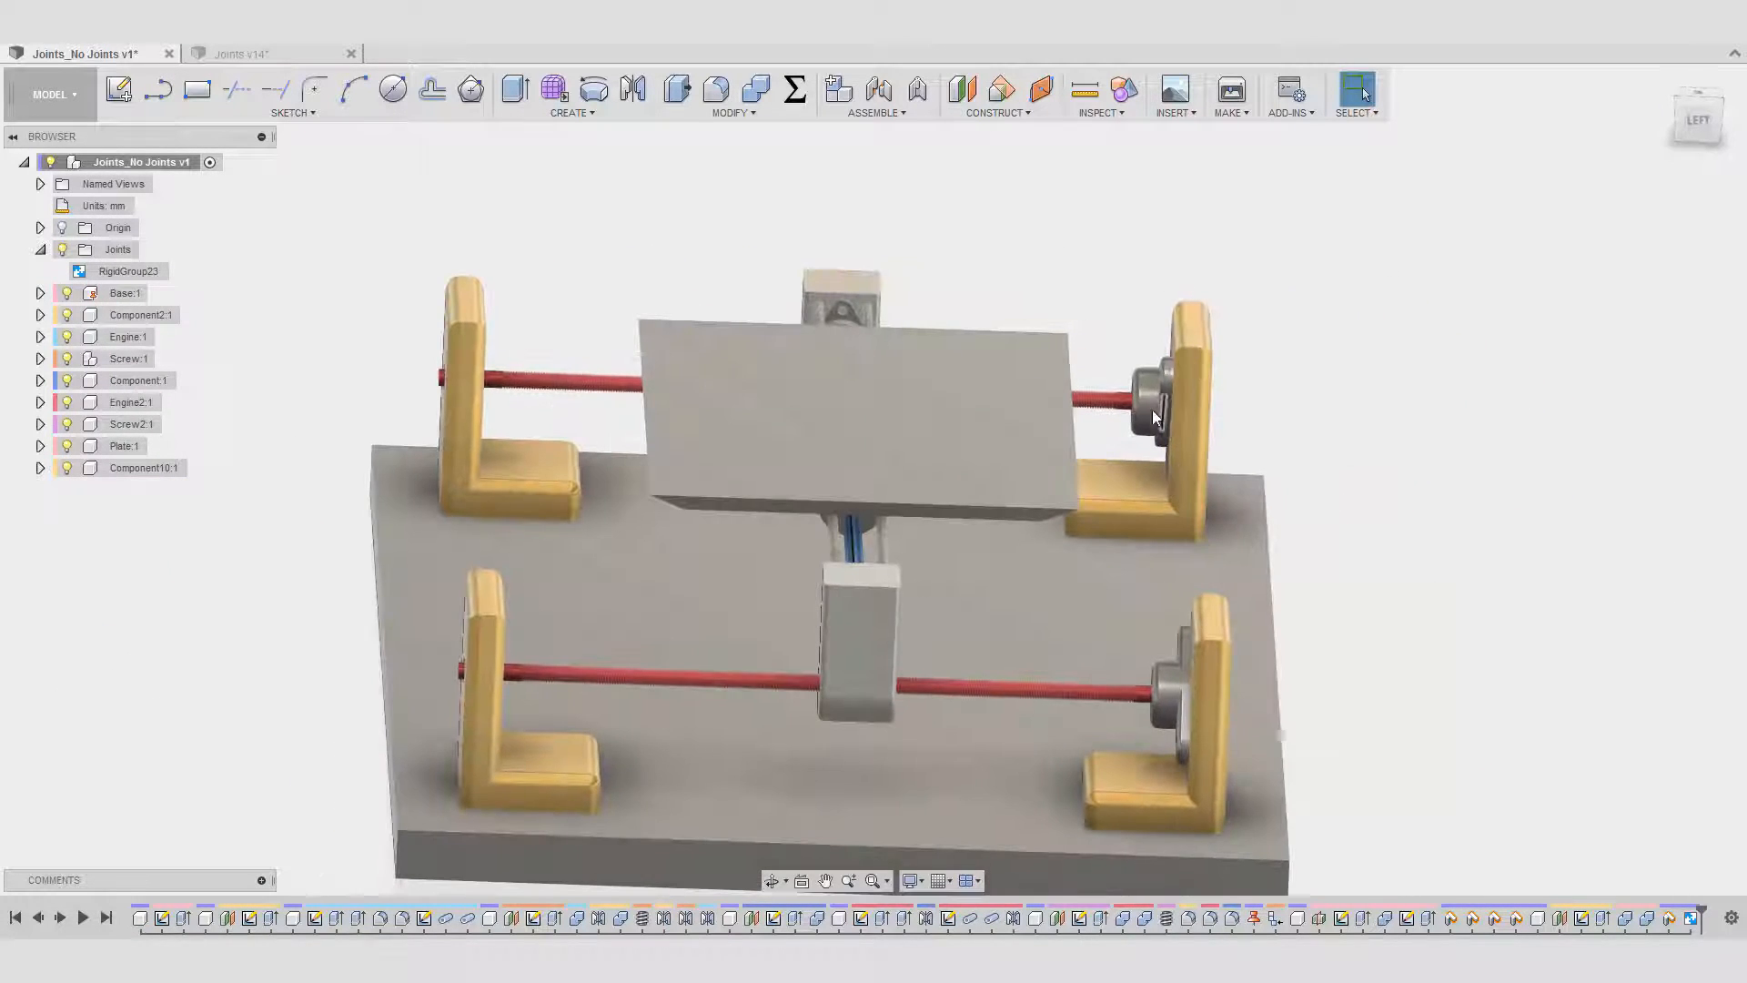
left_click_drag(1101, 692, 1117, 552)
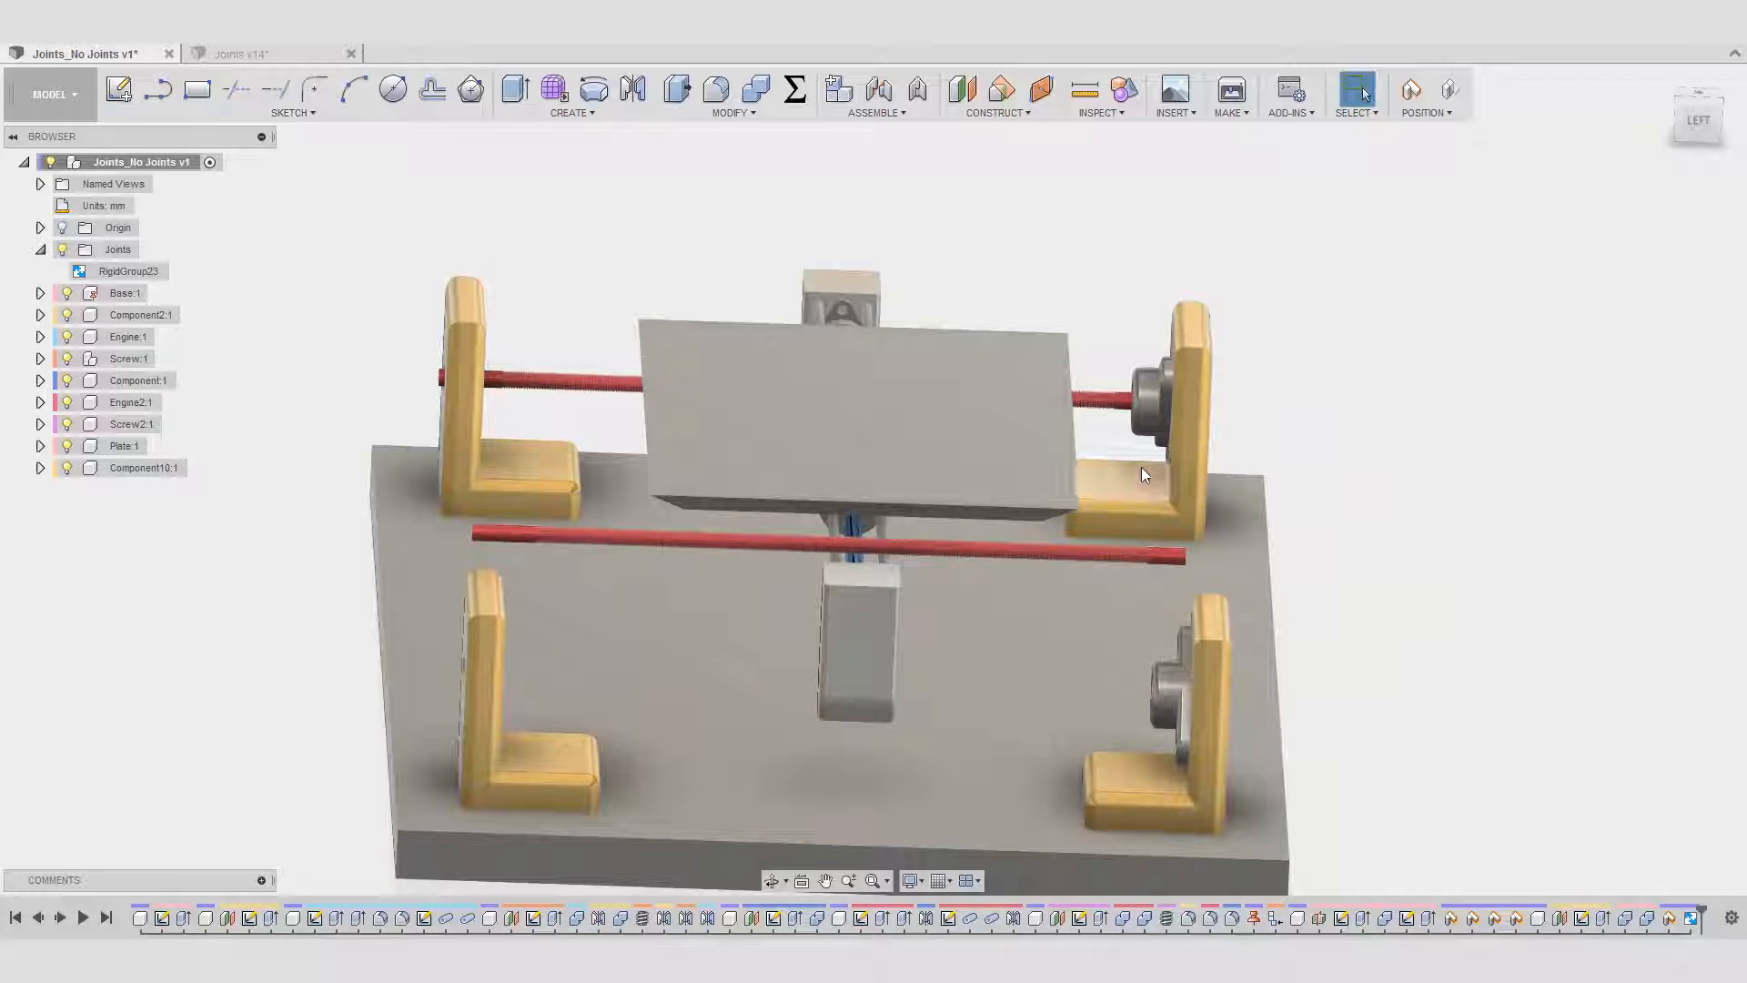
left_click(1456, 94)
- Create a rigid group from the grey carriage blocks, their connecting rods and bearings, and test it with a move that is reverted
middle_click_drag(1419, 509, 457, 449, "shift")
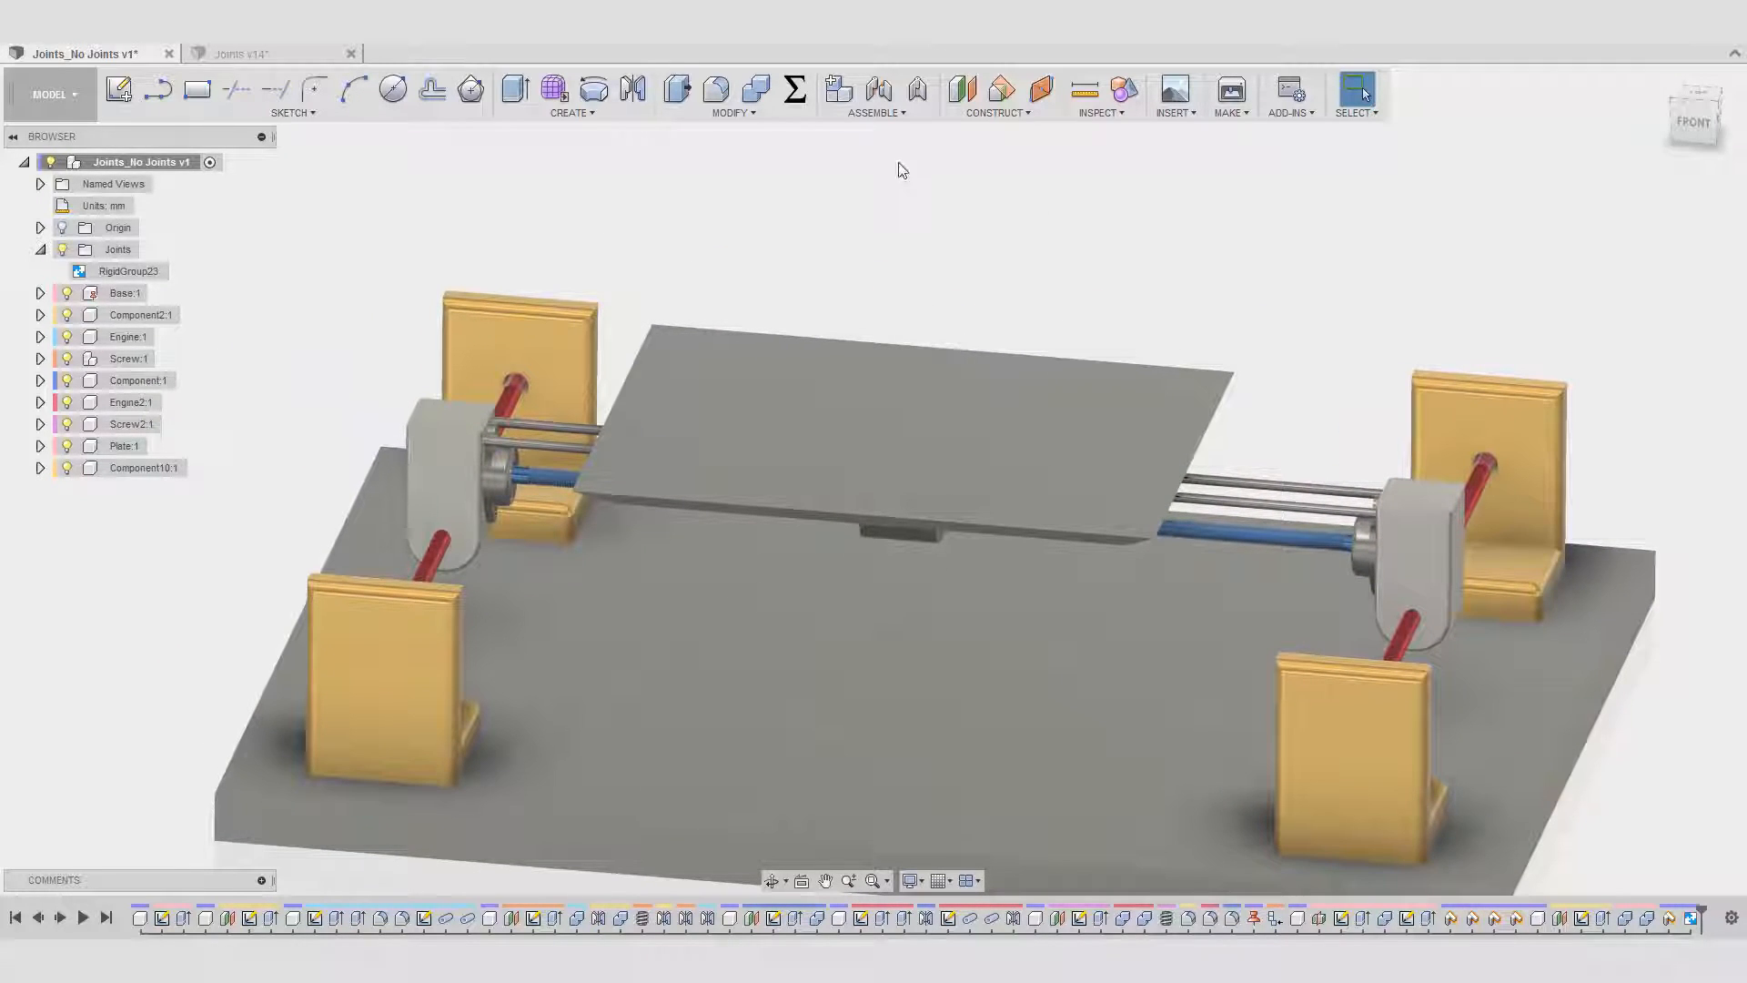
left_click(875, 113)
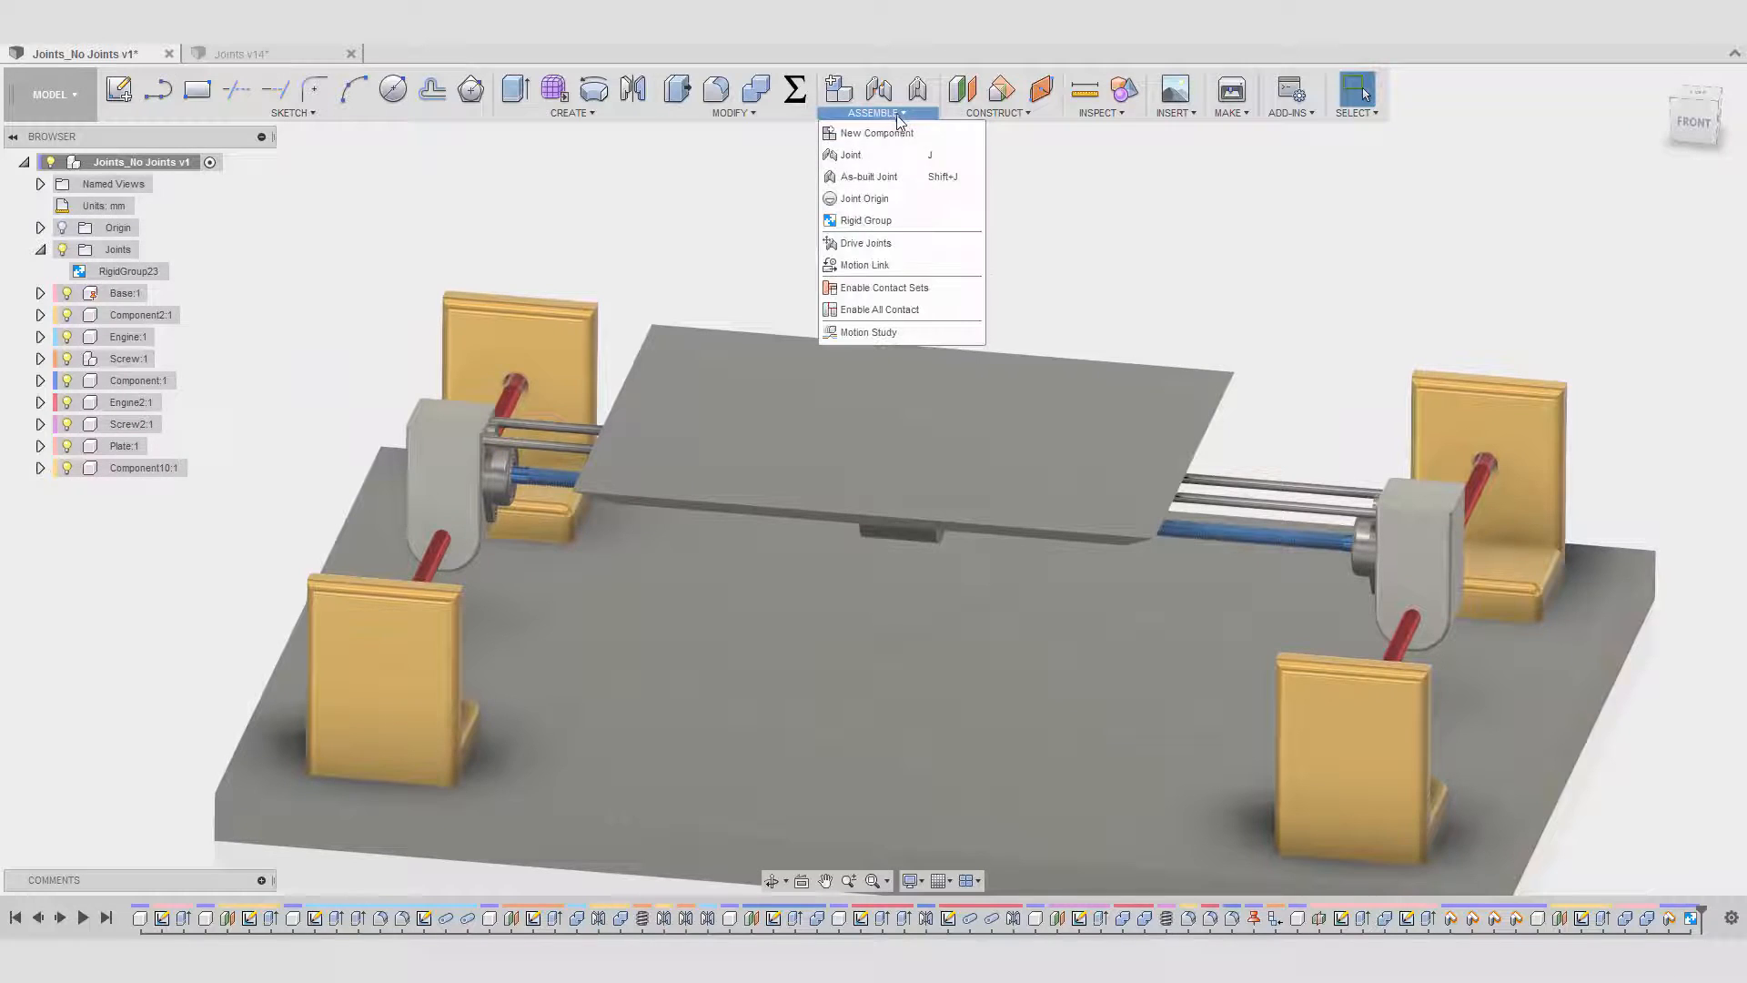
left_click(869, 220)
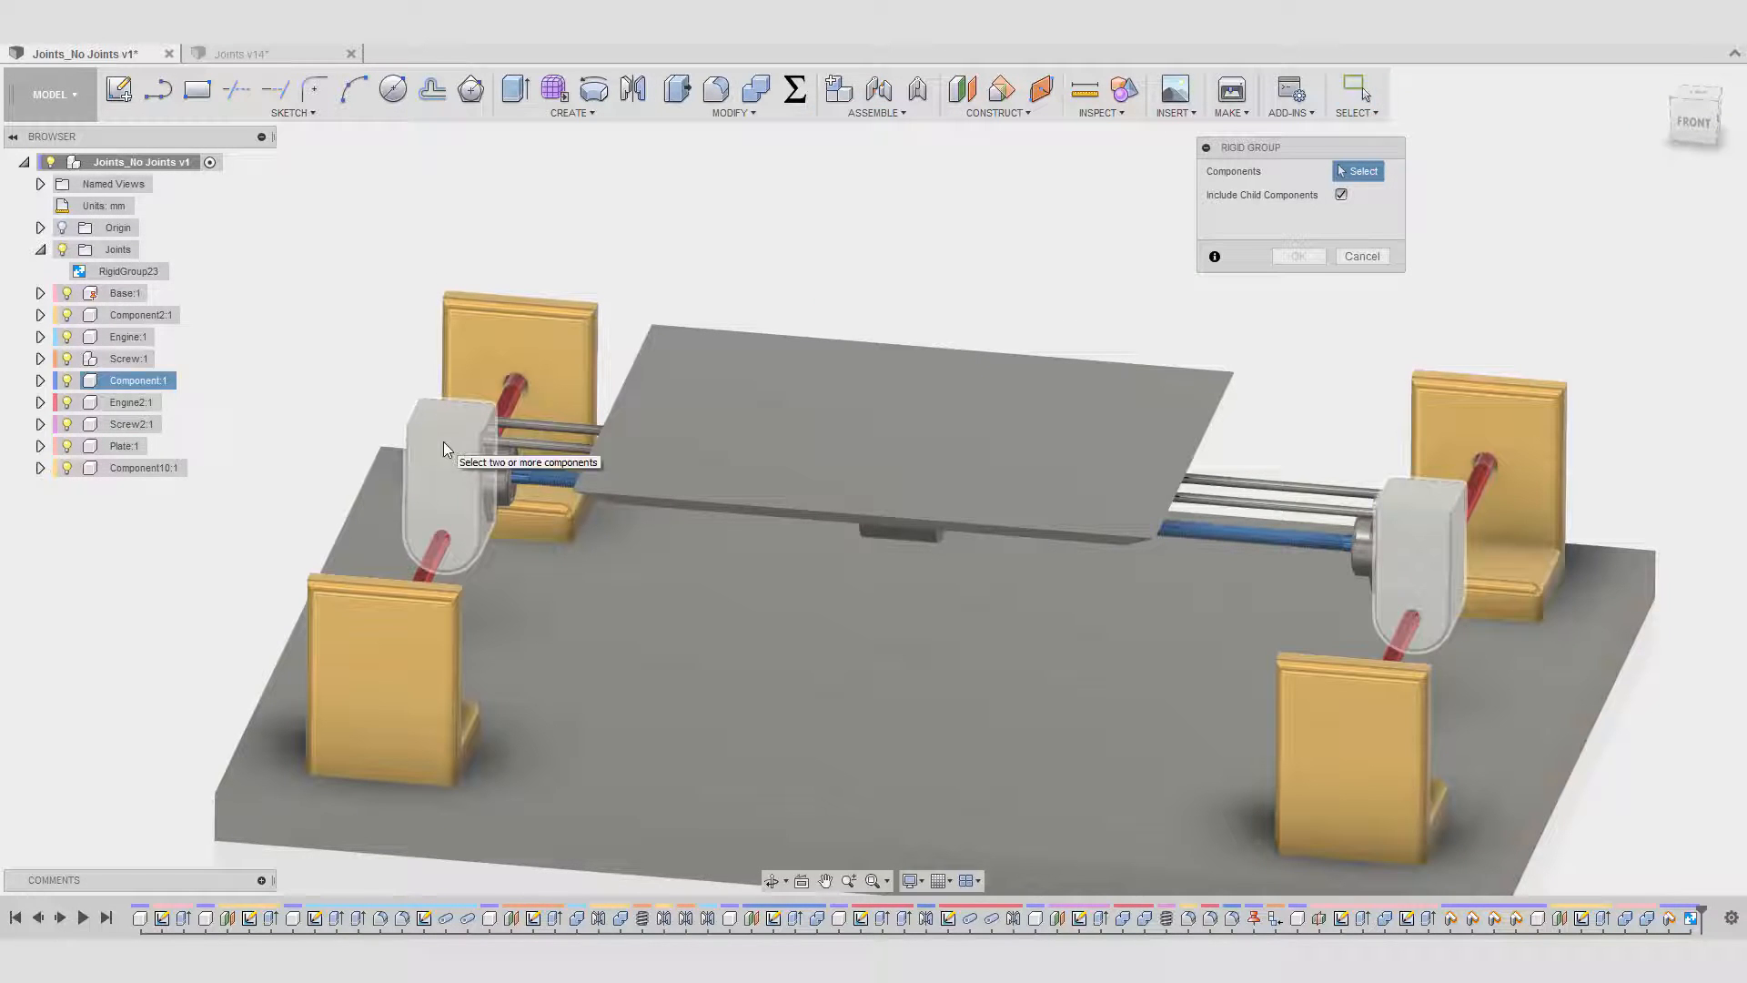
left_click(444, 449)
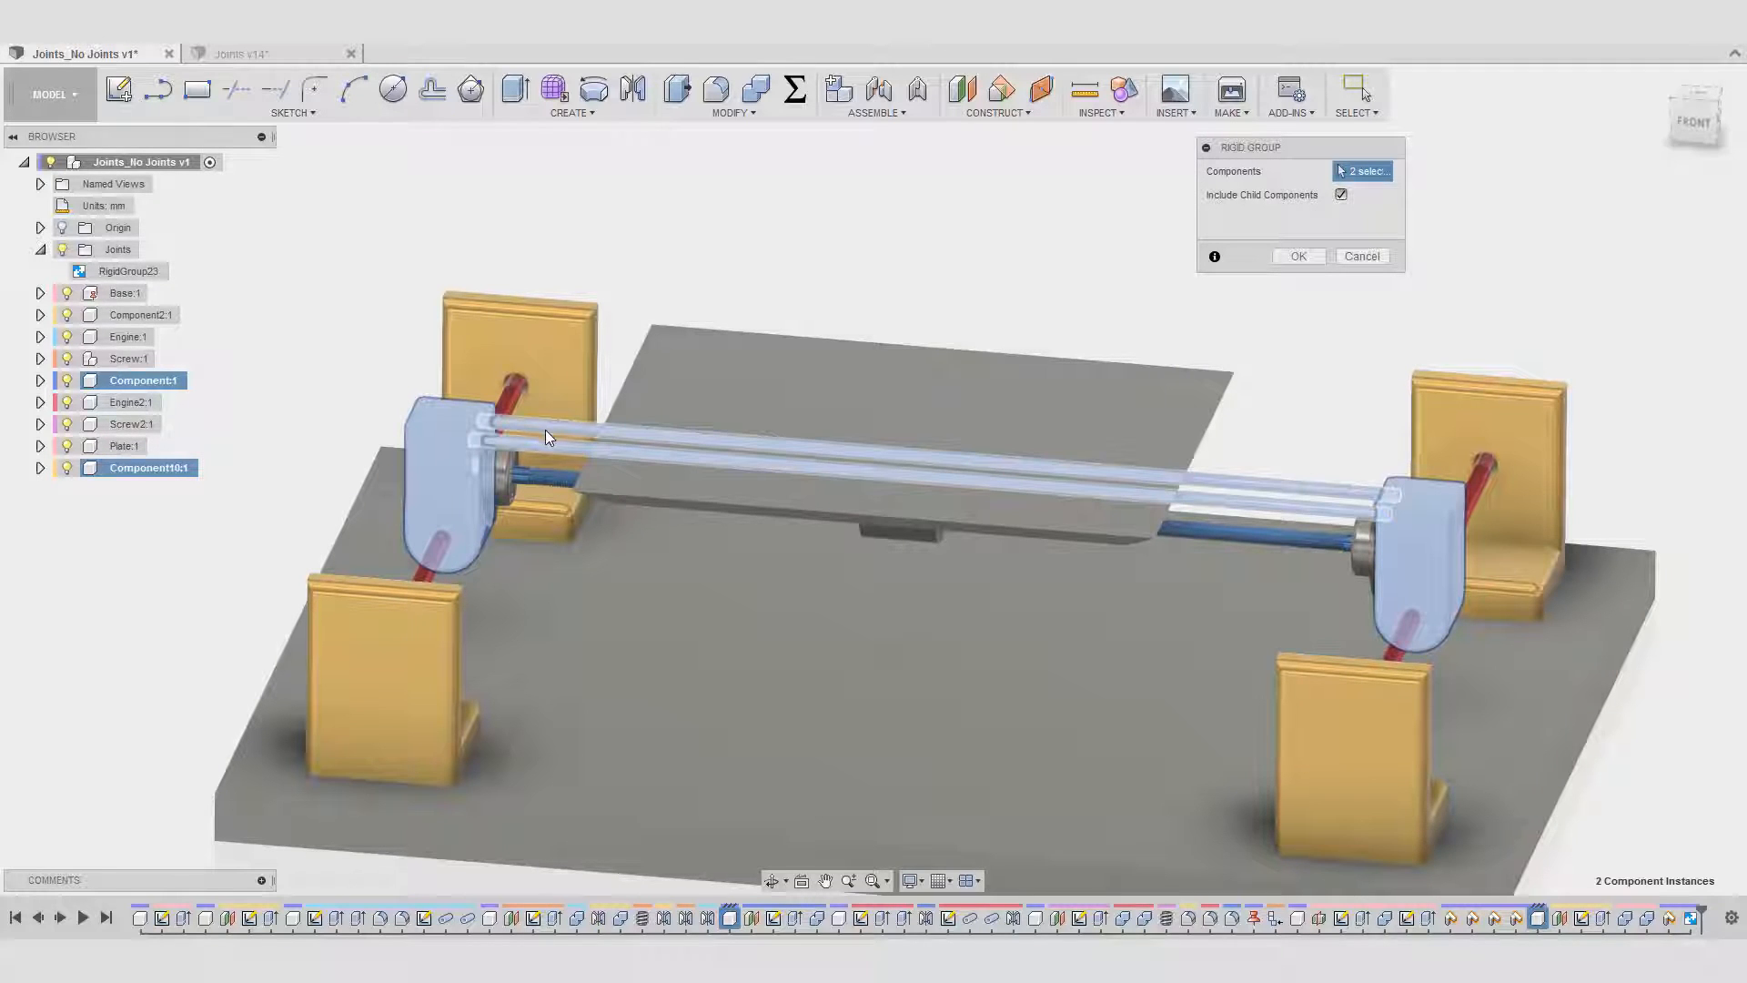
left_click(544, 429)
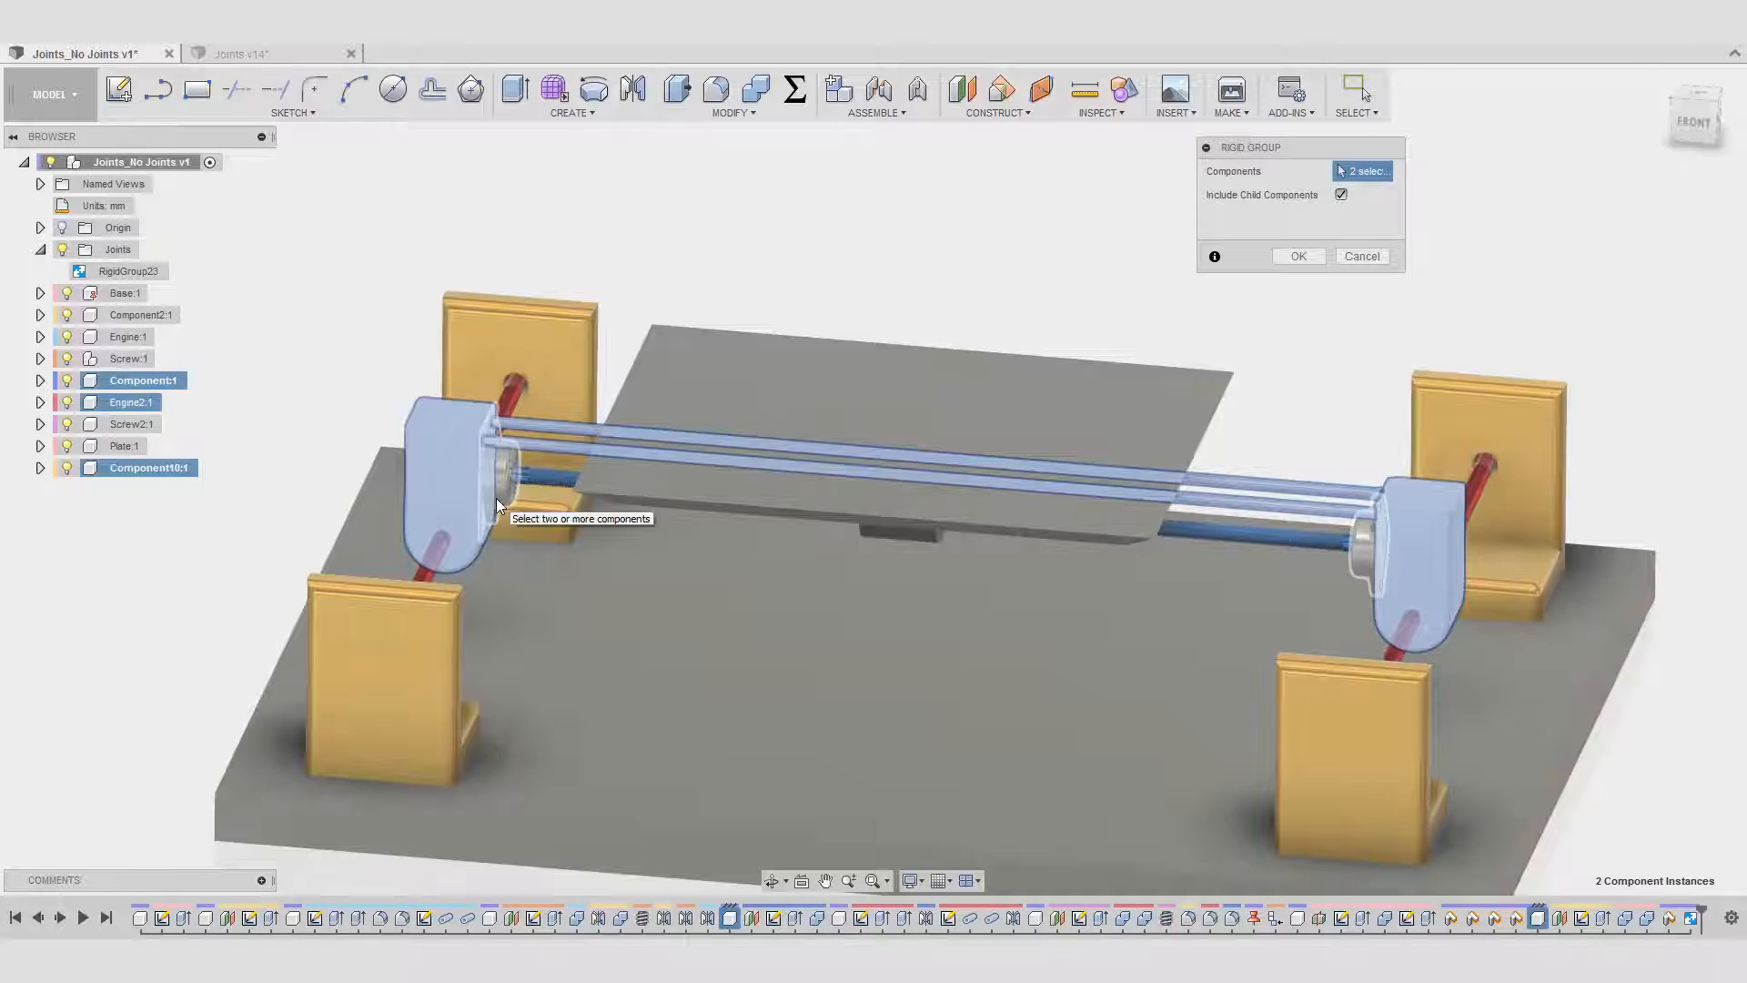
left_click(495, 498)
middle_click_drag(495, 499, 1365, 439, "shift")
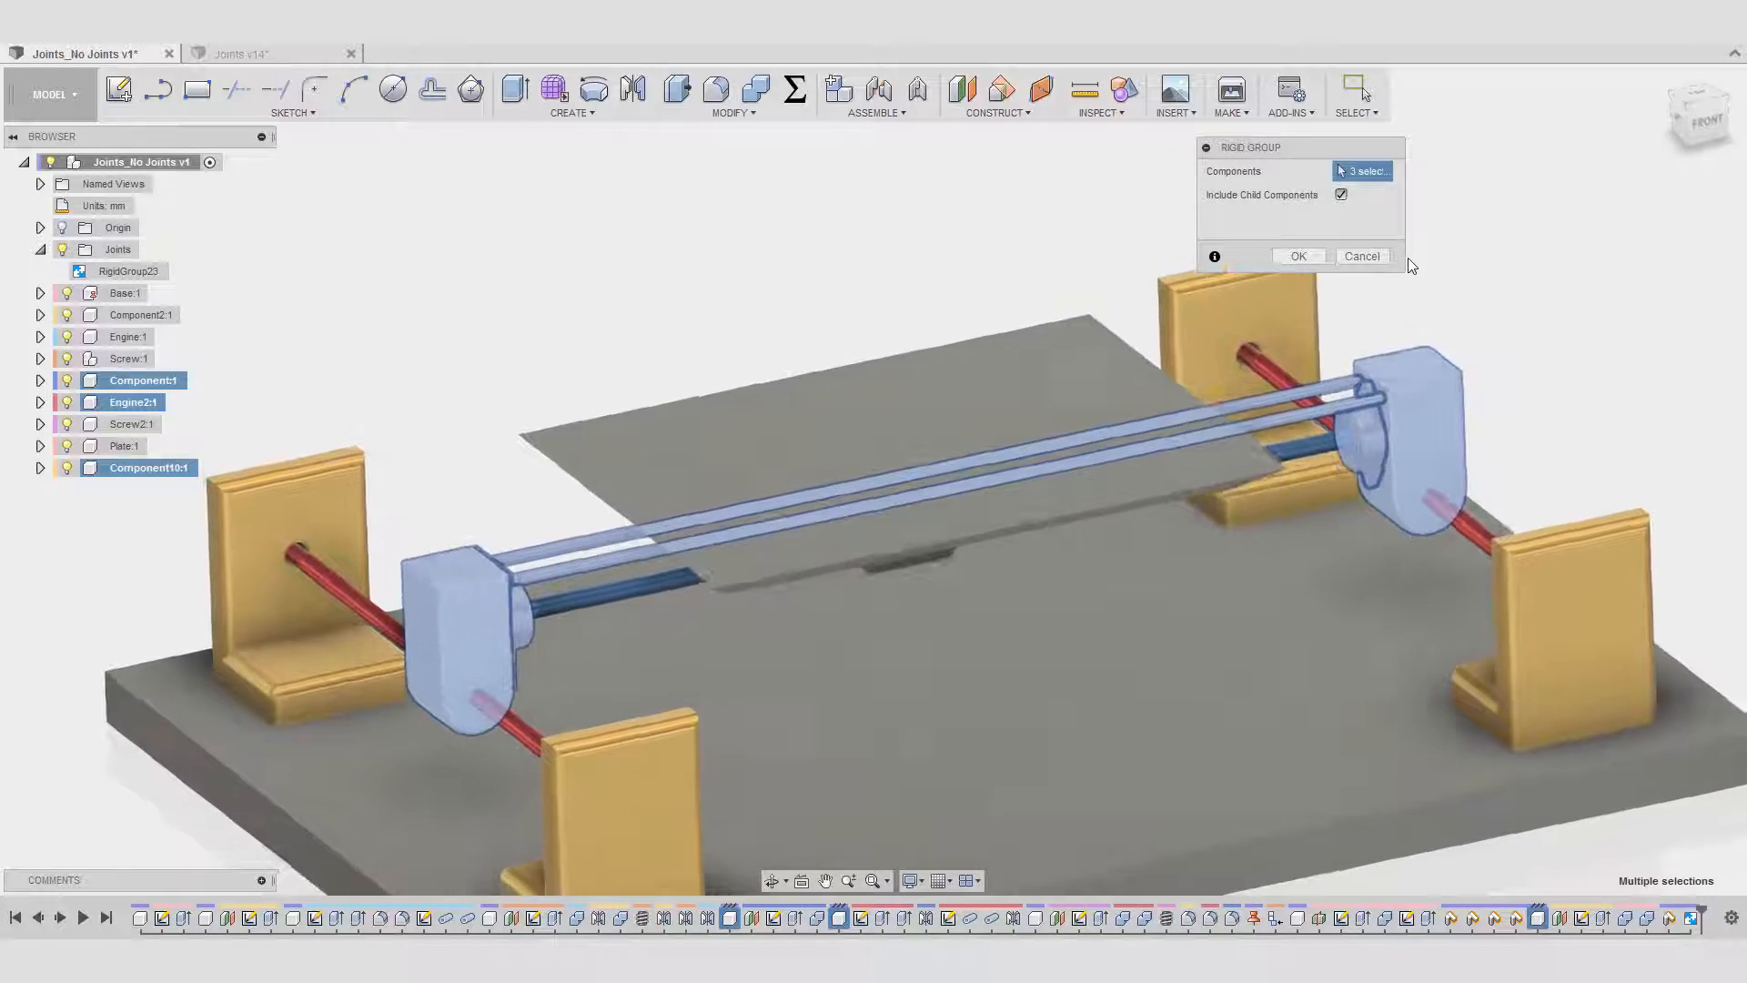
left_click(1300, 256)
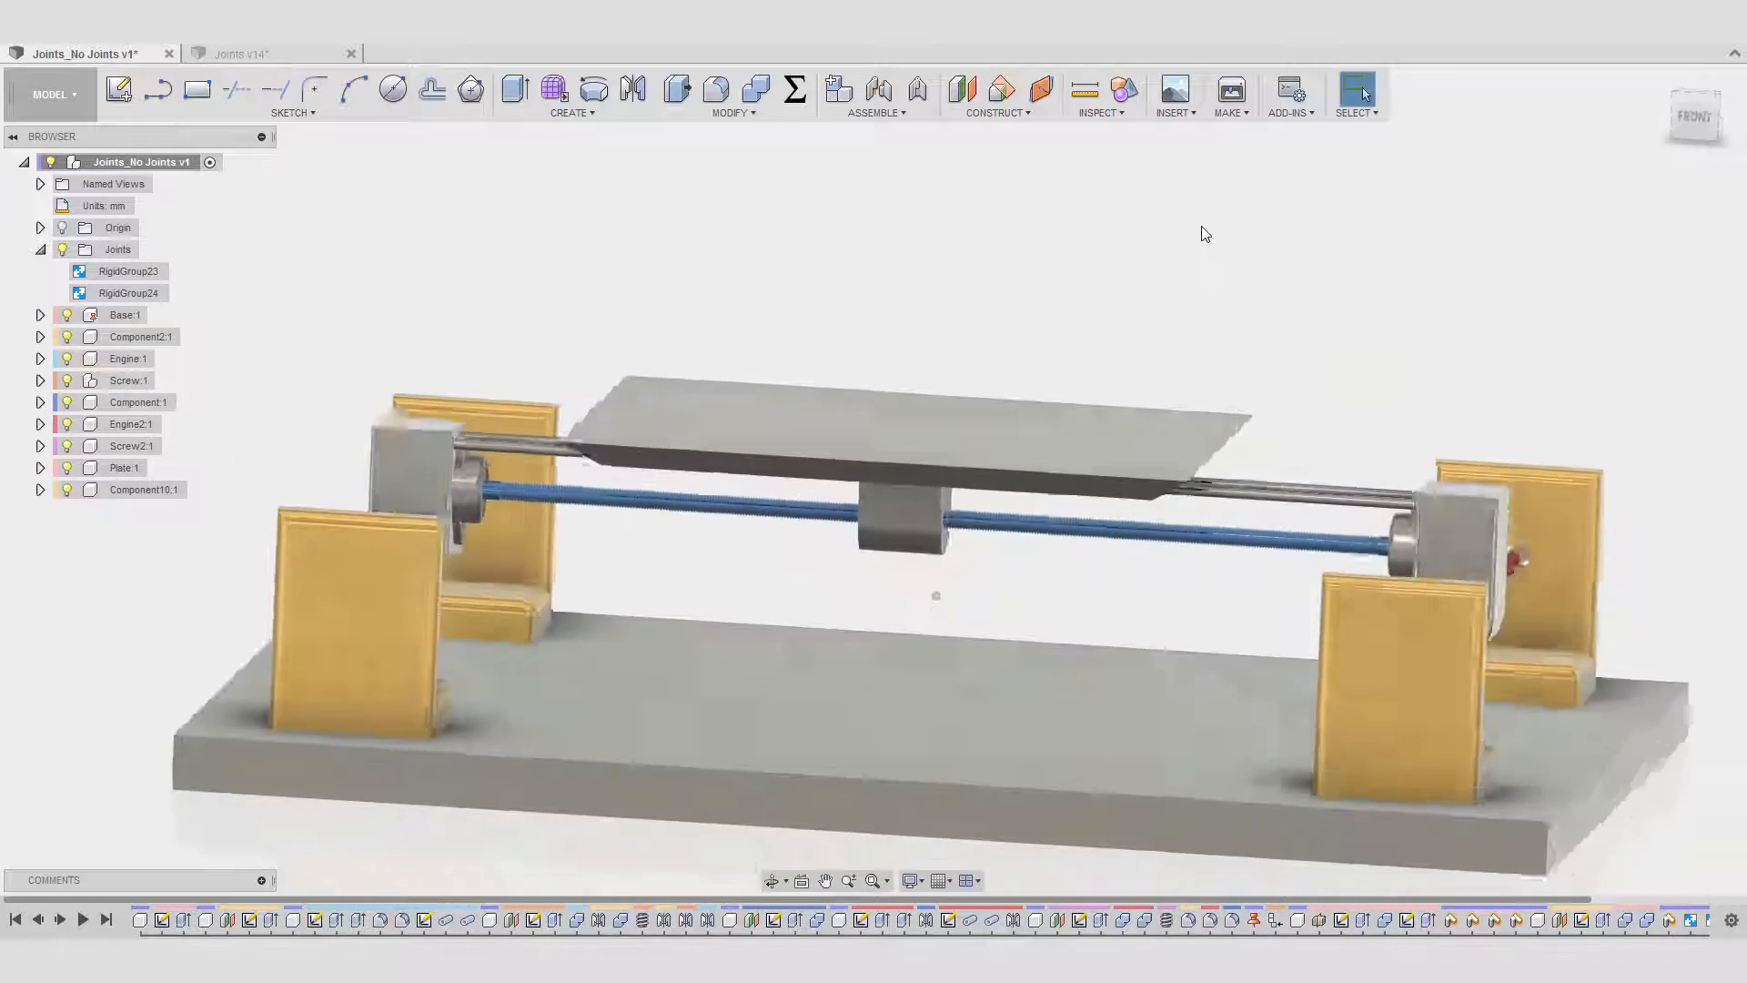
middle_click_drag(457, 468, 466, 253, "shift")
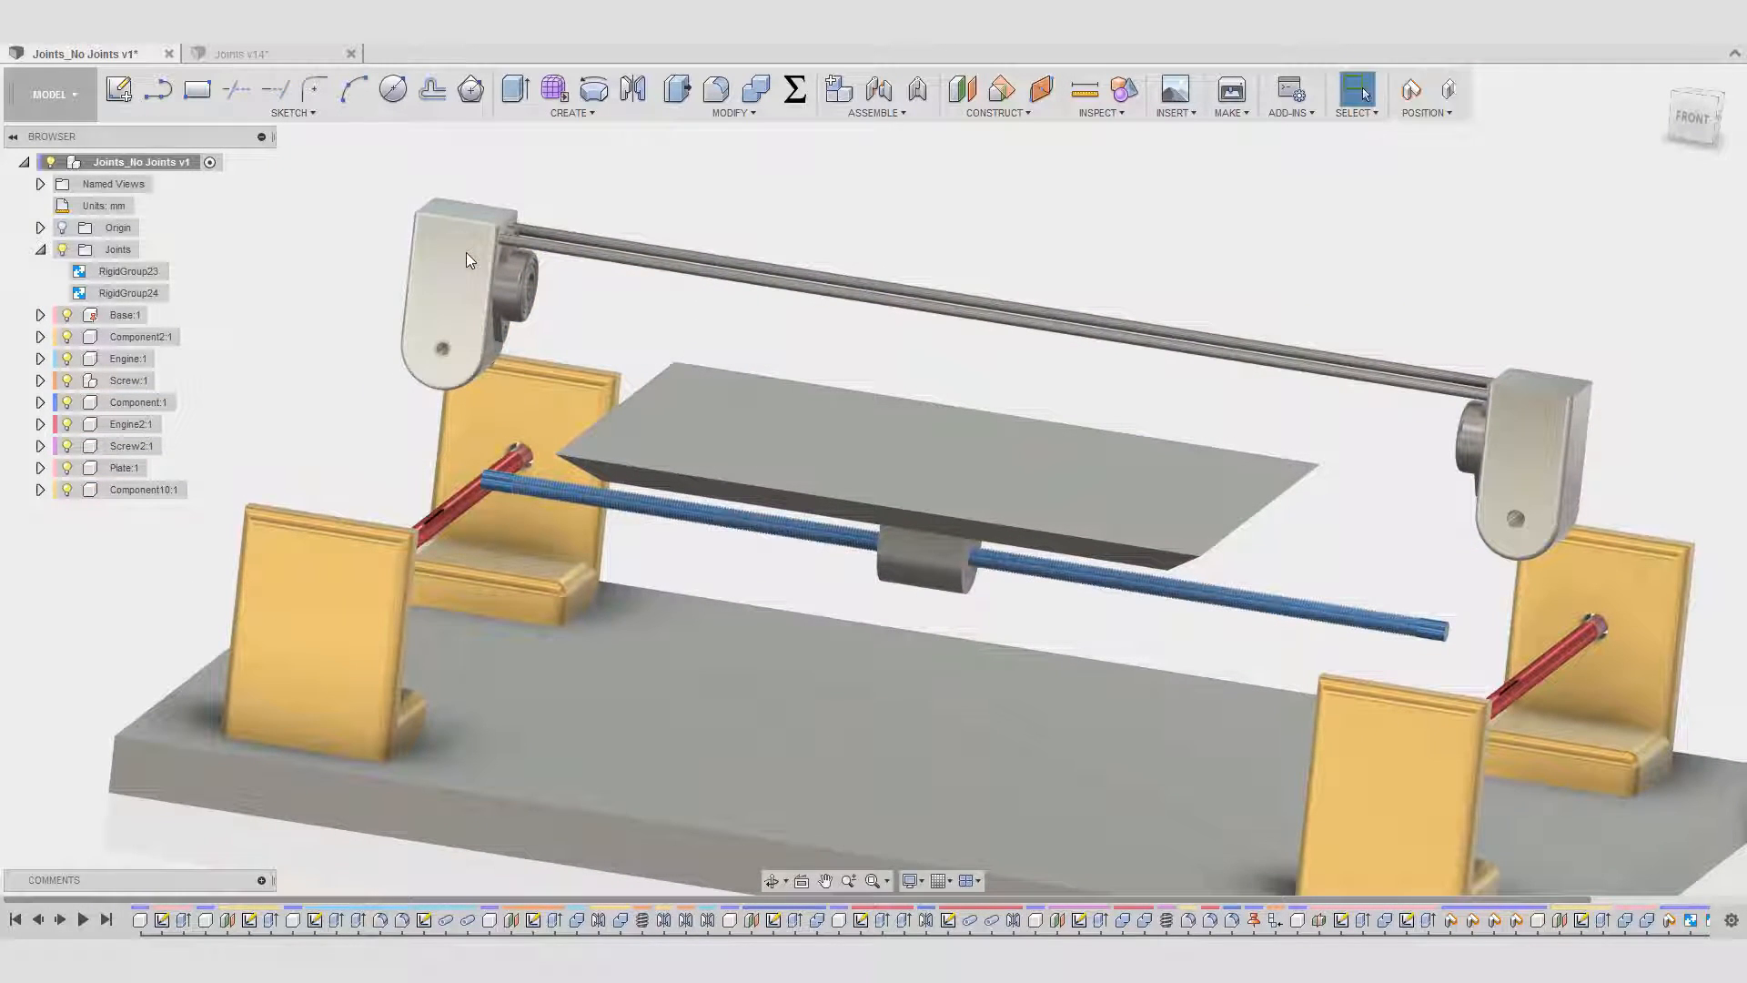
left_click(1448, 105)
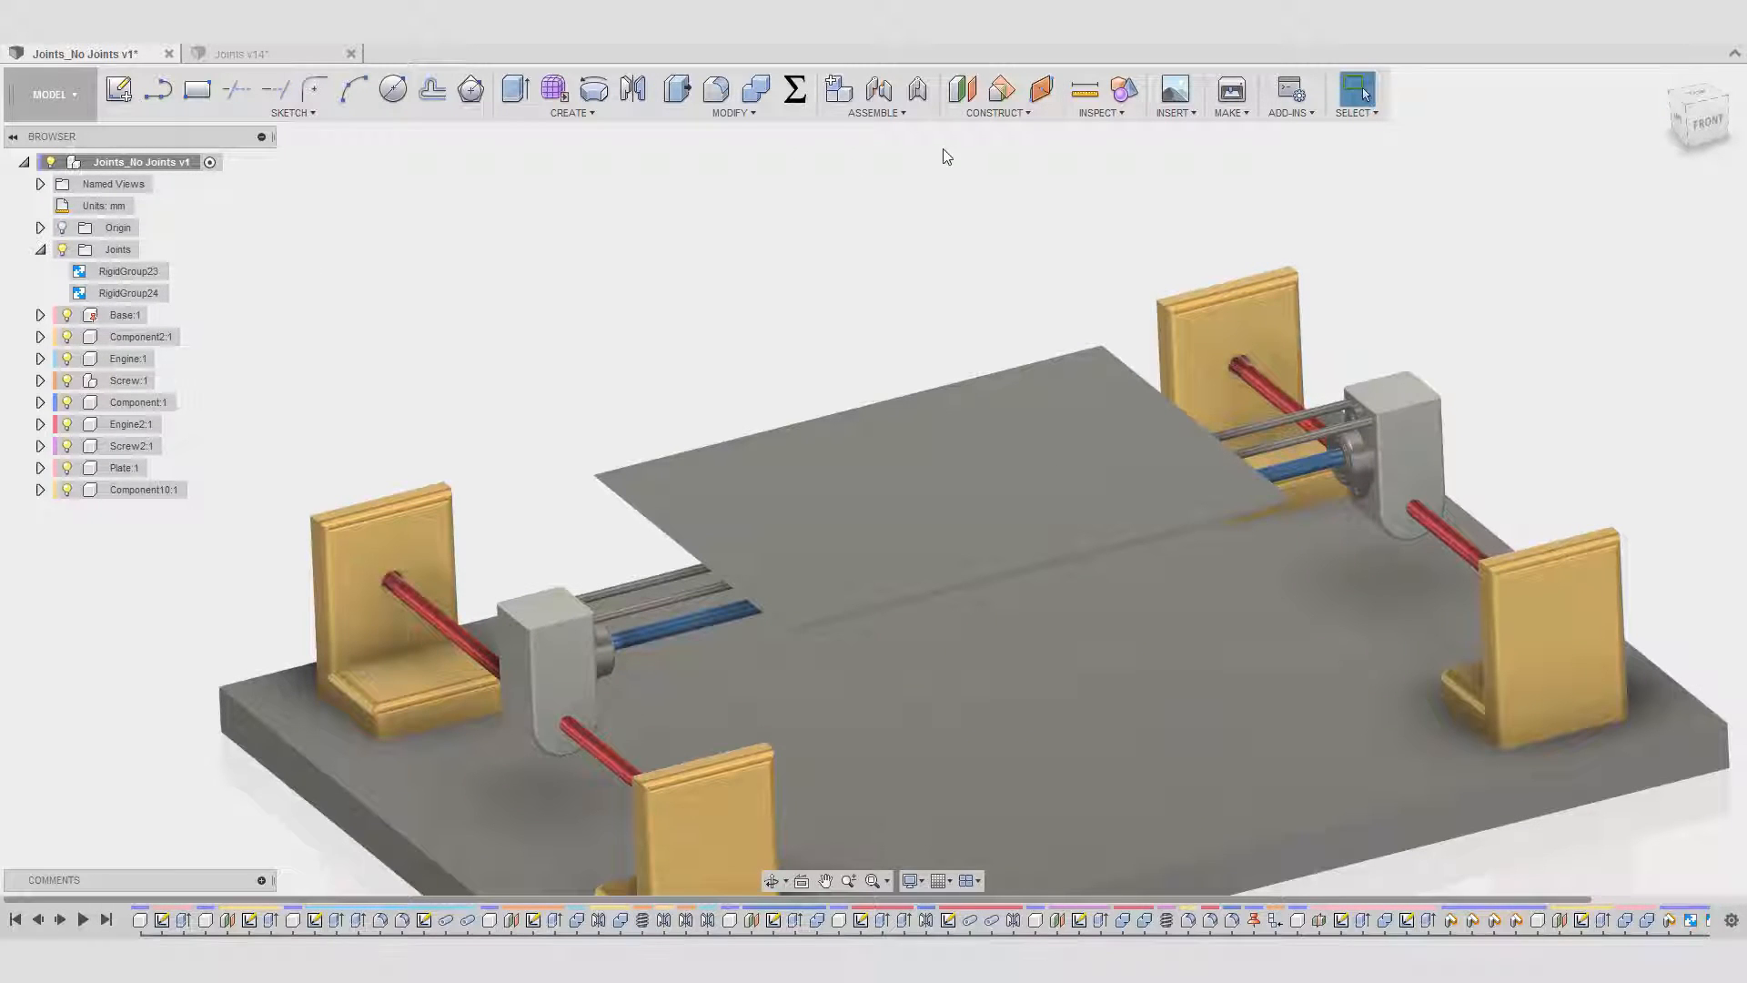
- Create a Revolute as-built joint about the Z axis between a red screw and its bracket bearing, positioned at the bearing's centre
left_click(919, 90)
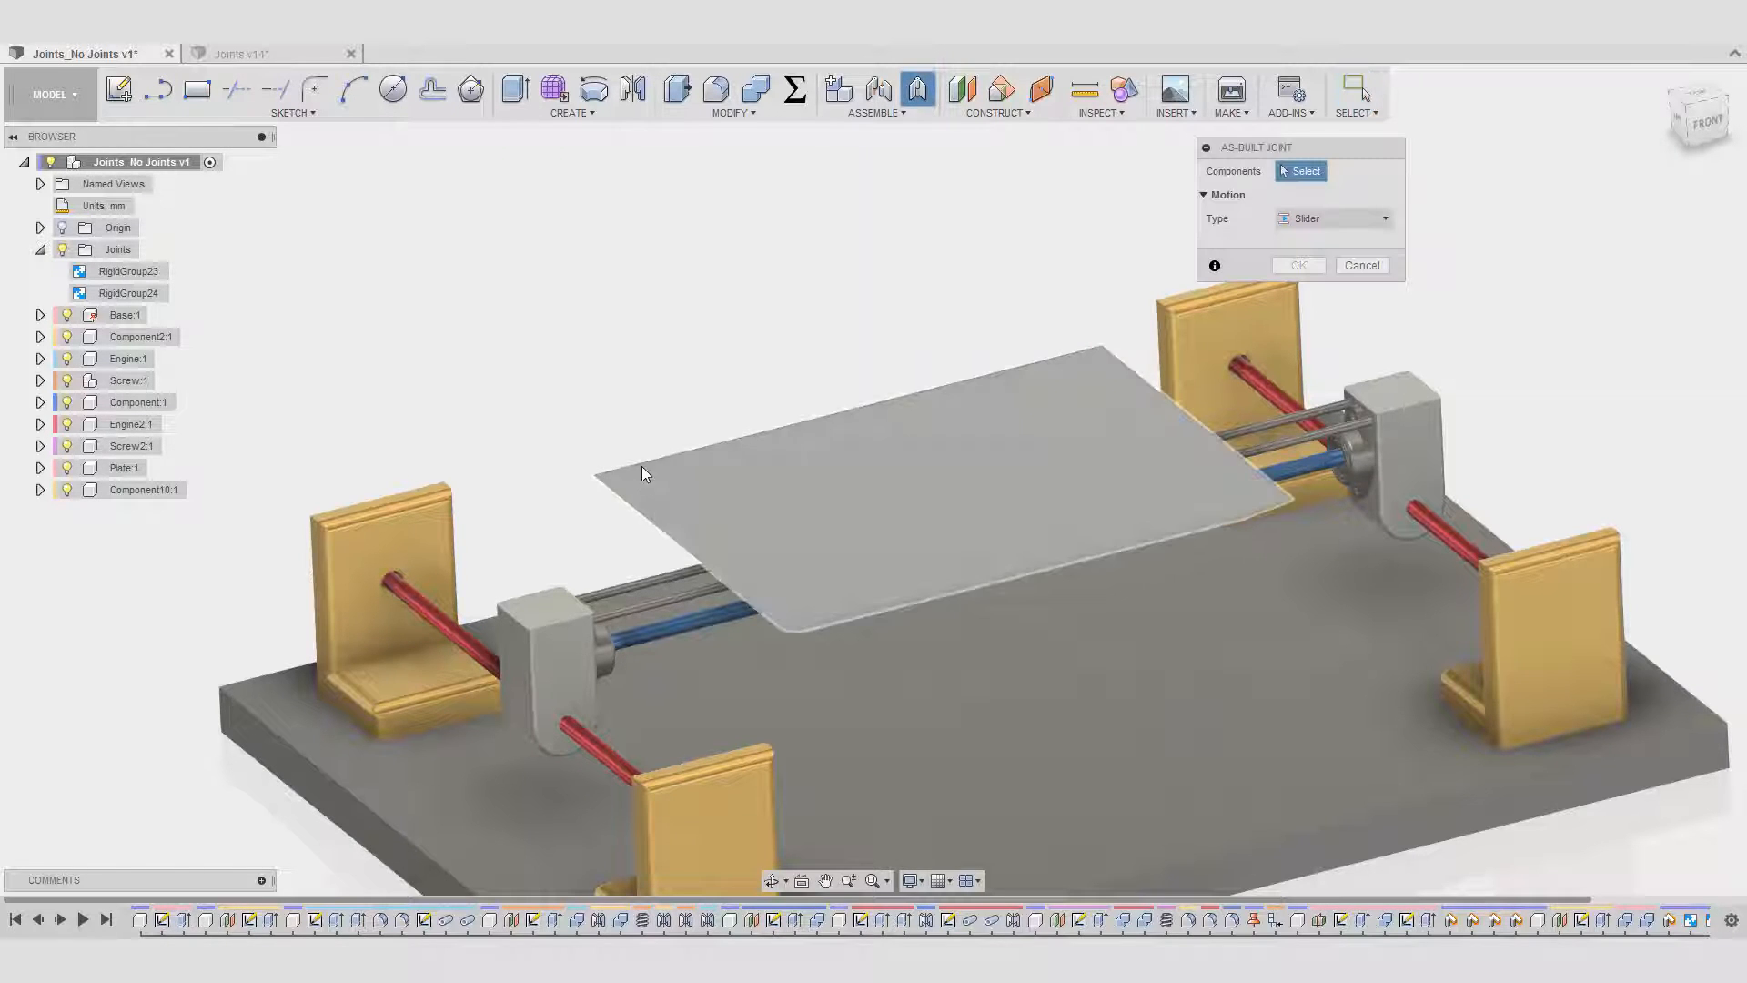
middle_click_drag(641, 466, 1156, 538, "shift")
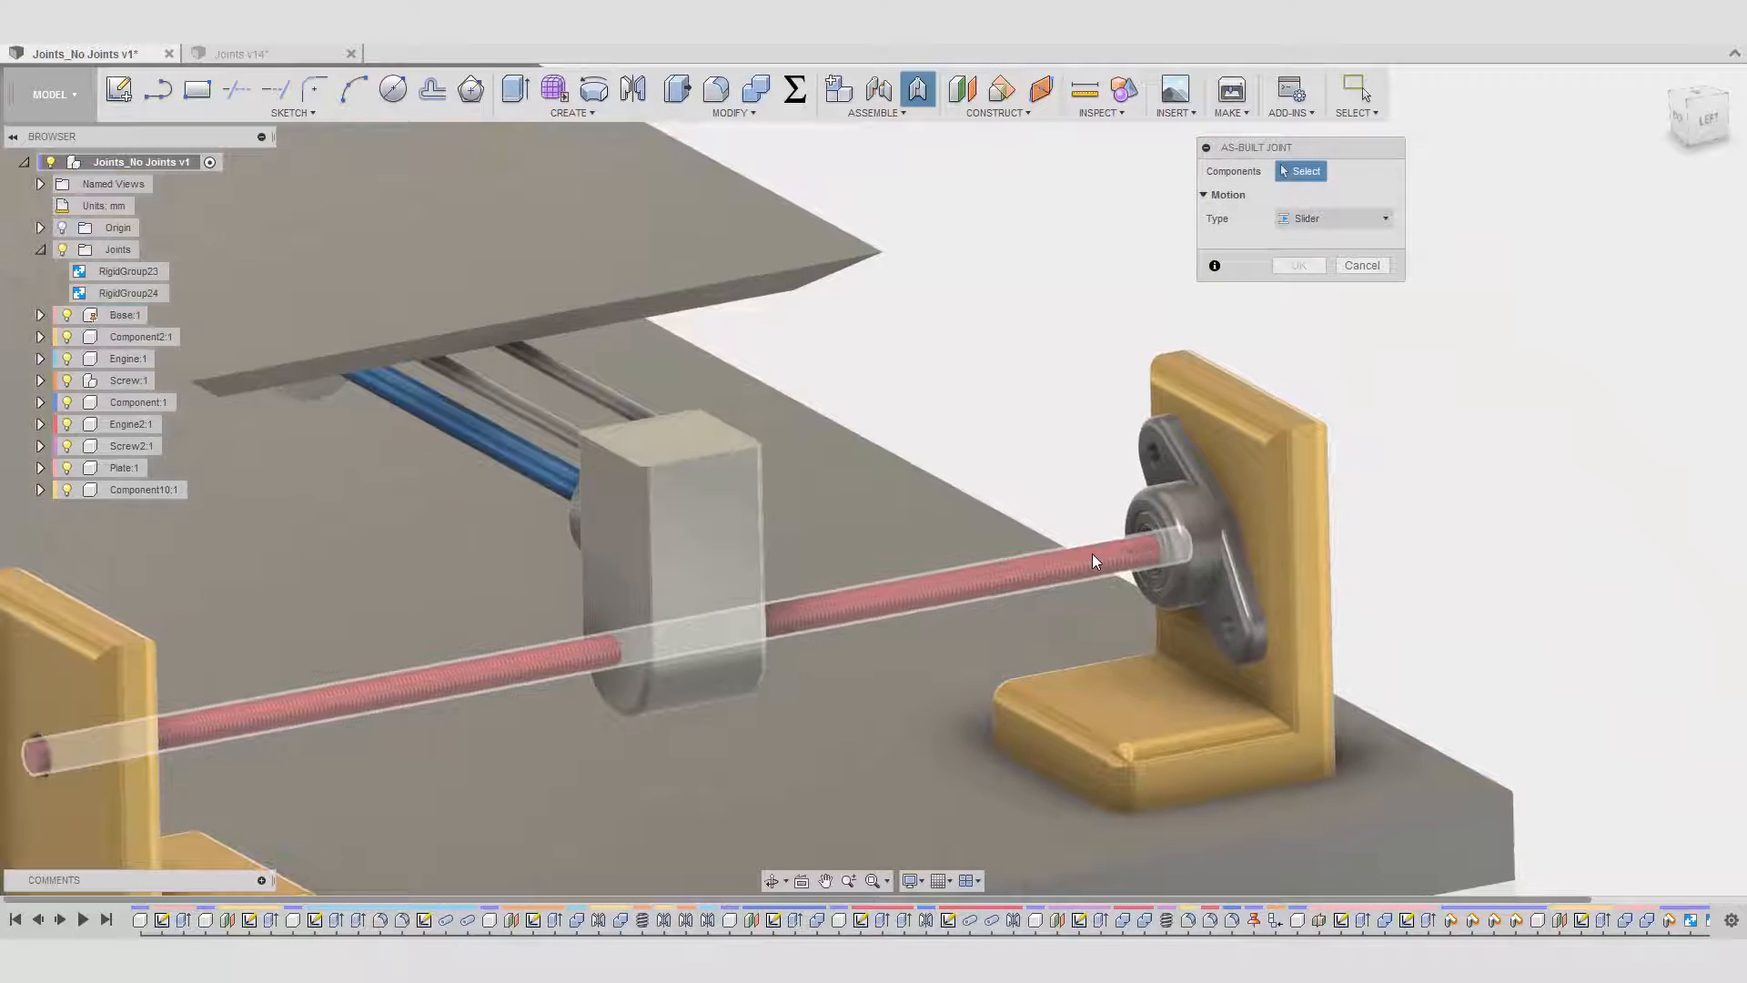
left_click(1092, 553)
left_click(1181, 505)
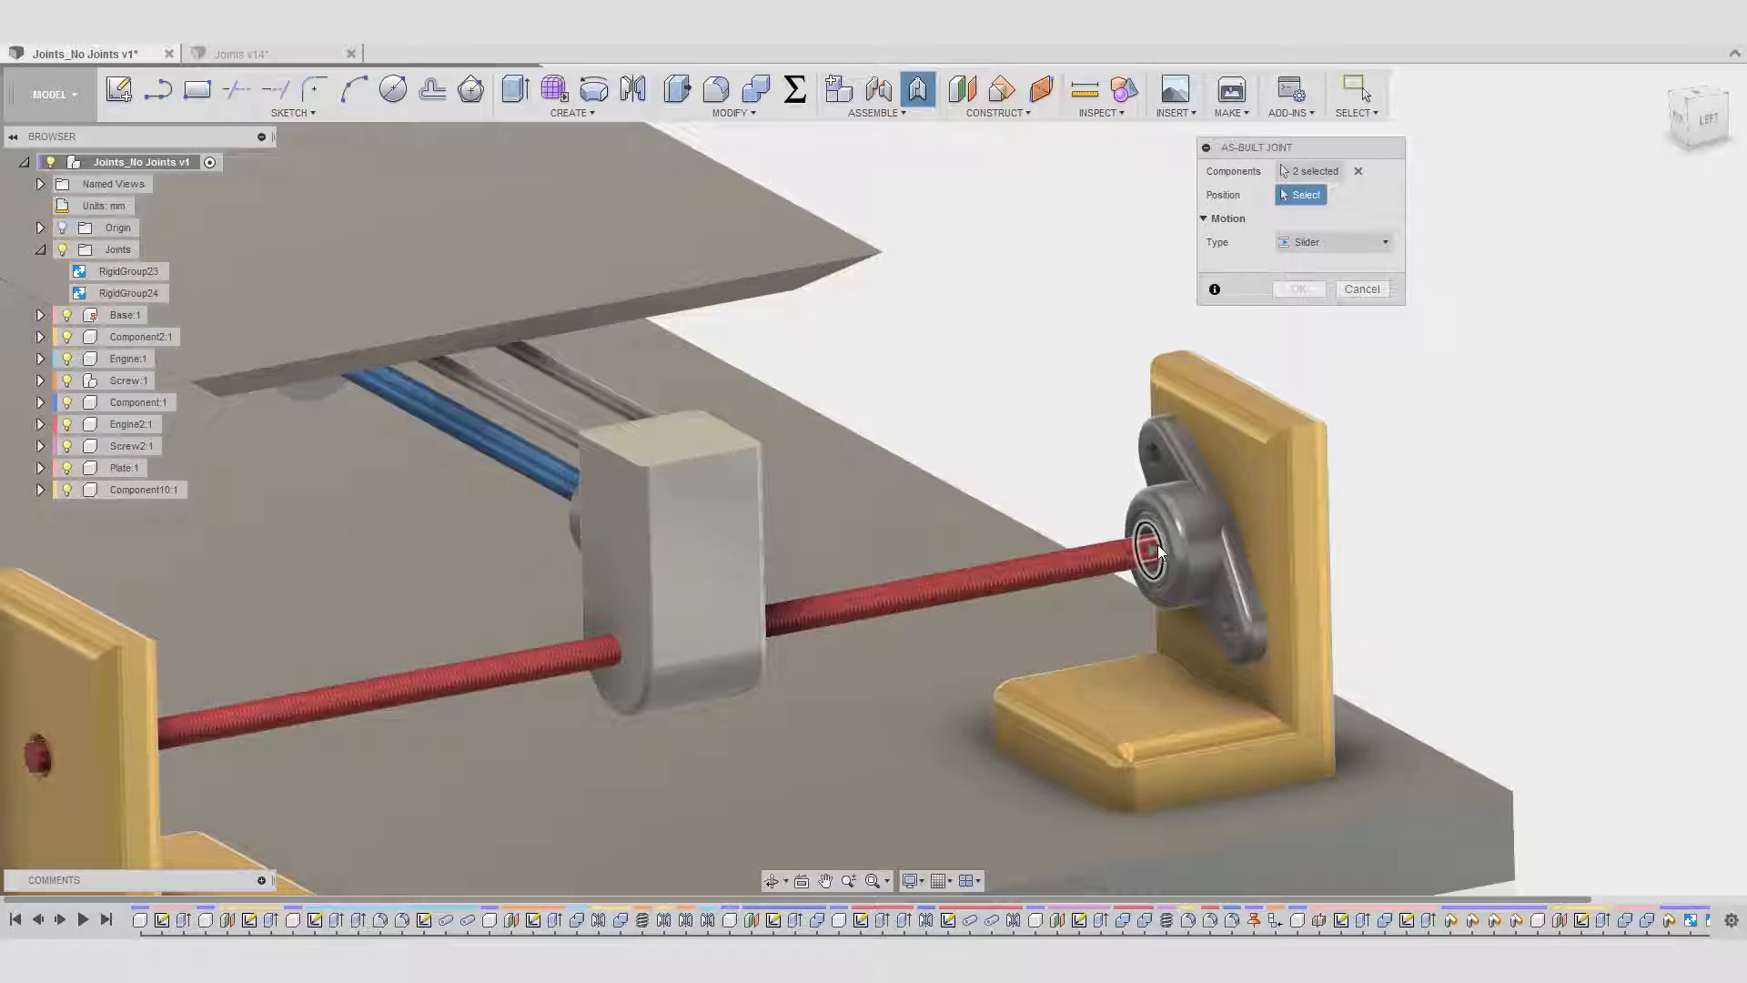
left_click(1311, 243)
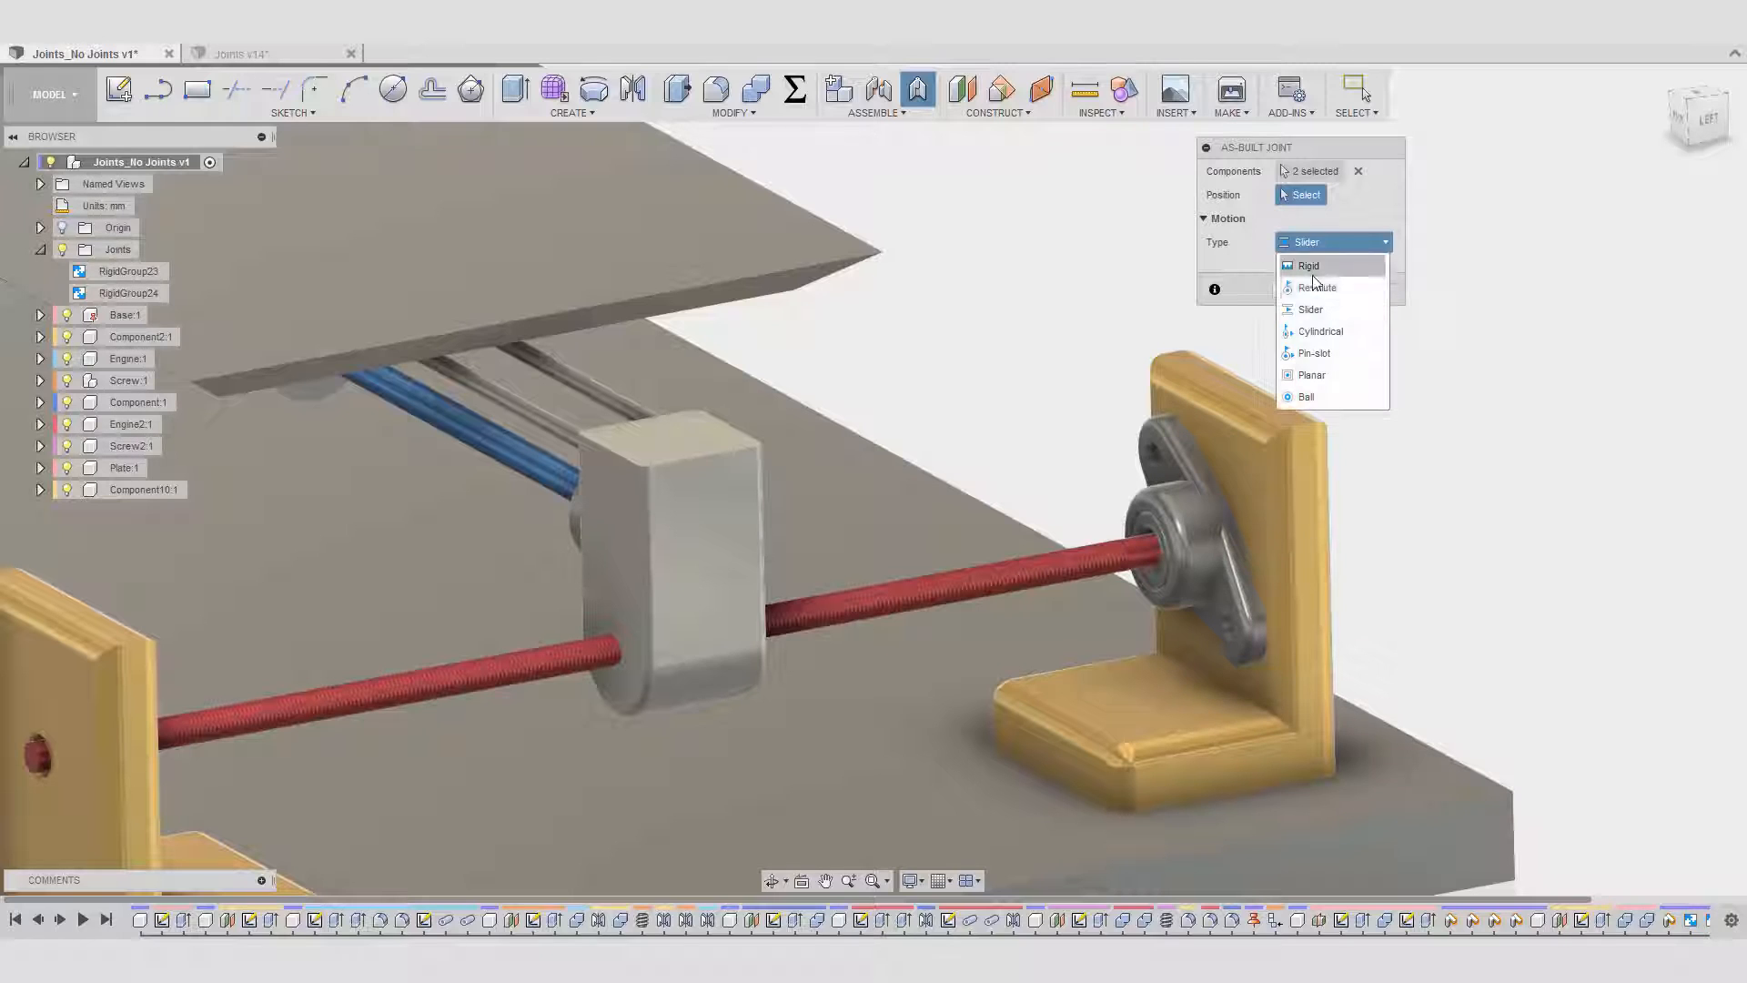
left_click(1313, 296)
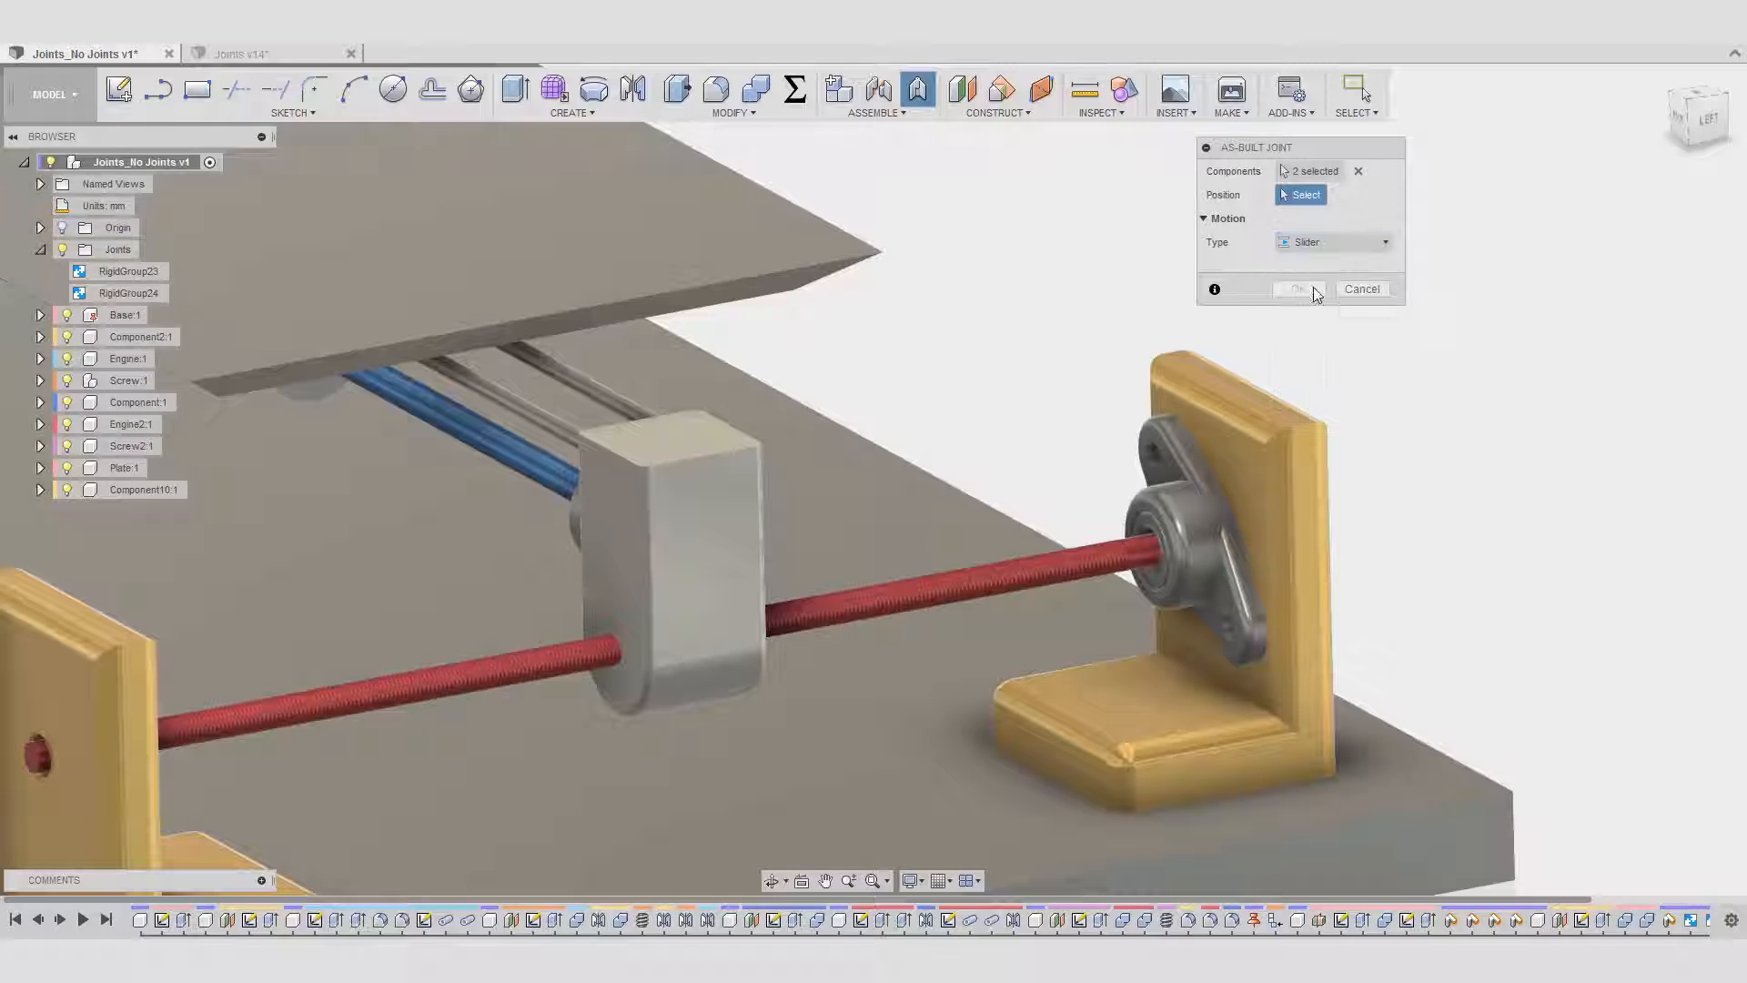
left_click(1160, 544)
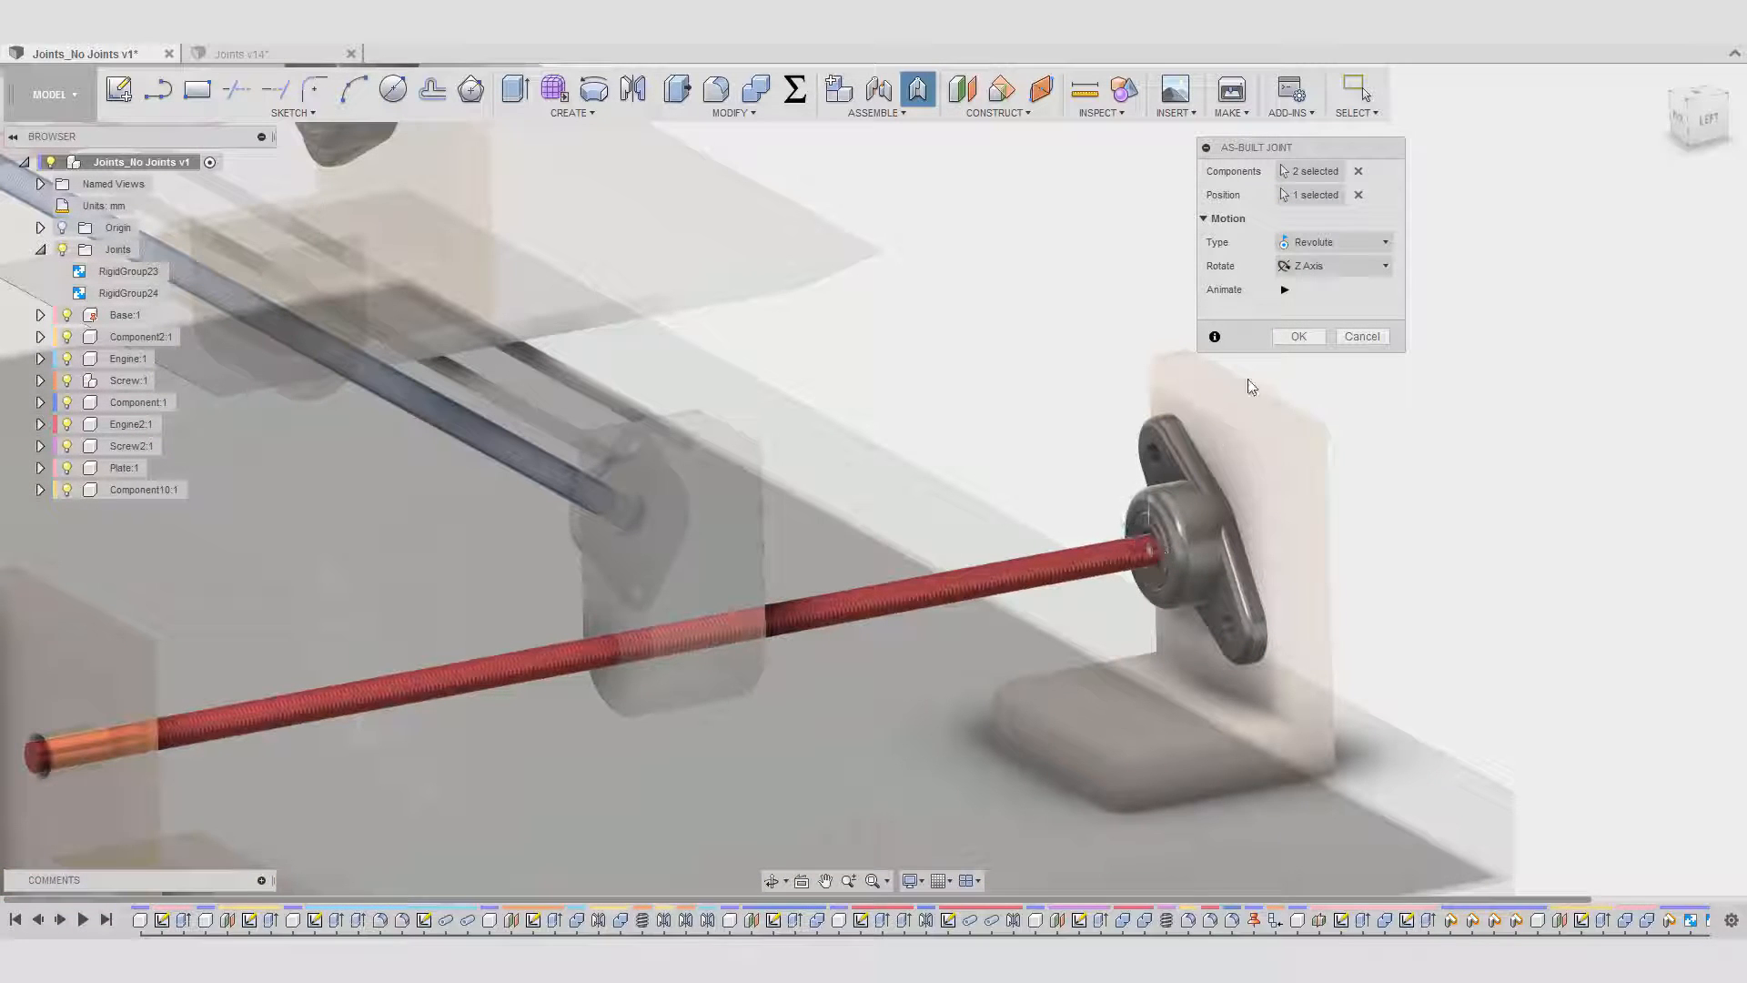
left_click(1299, 336)
- Create a Revolute as-built joint about the Z axis between the other red screw and its bearing, positioned at the bearing's bore
middle_click_drag(1298, 338, 910, 105, "shift")
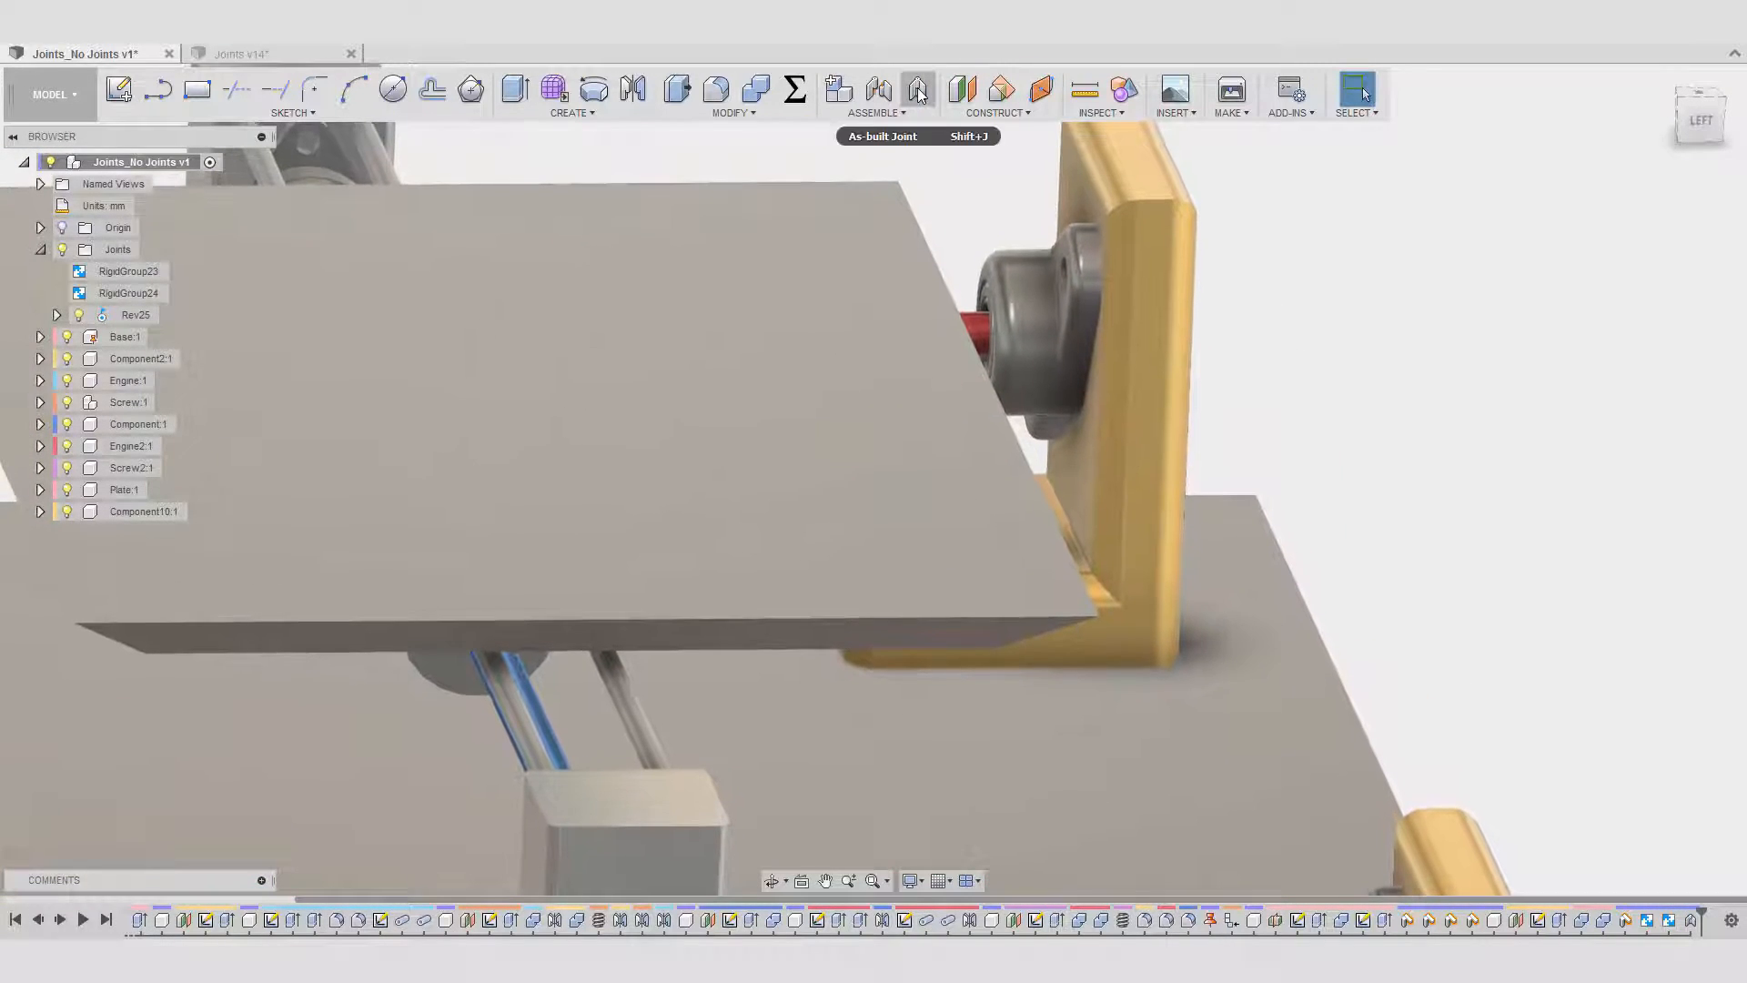
left_click(918, 90)
middle_click_drag(979, 133, 932, 164, "shift")
scroll(796, 428, "up", 4)
left_click(740, 479)
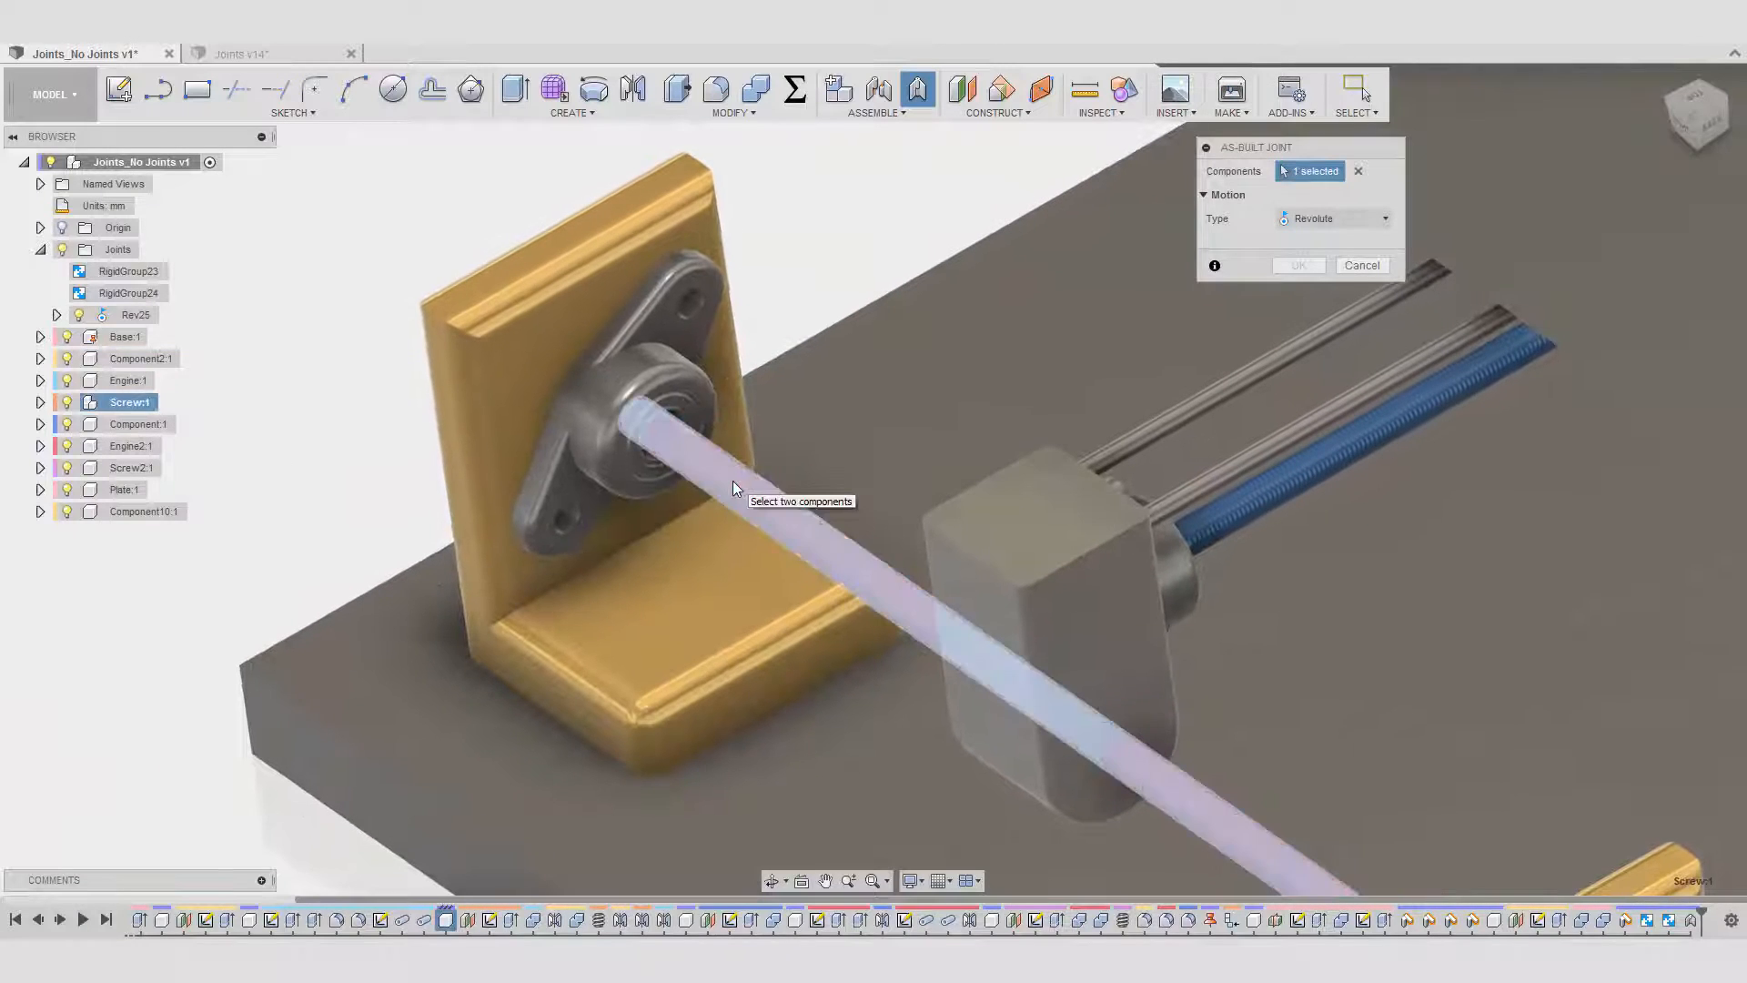
left_click(673, 386)
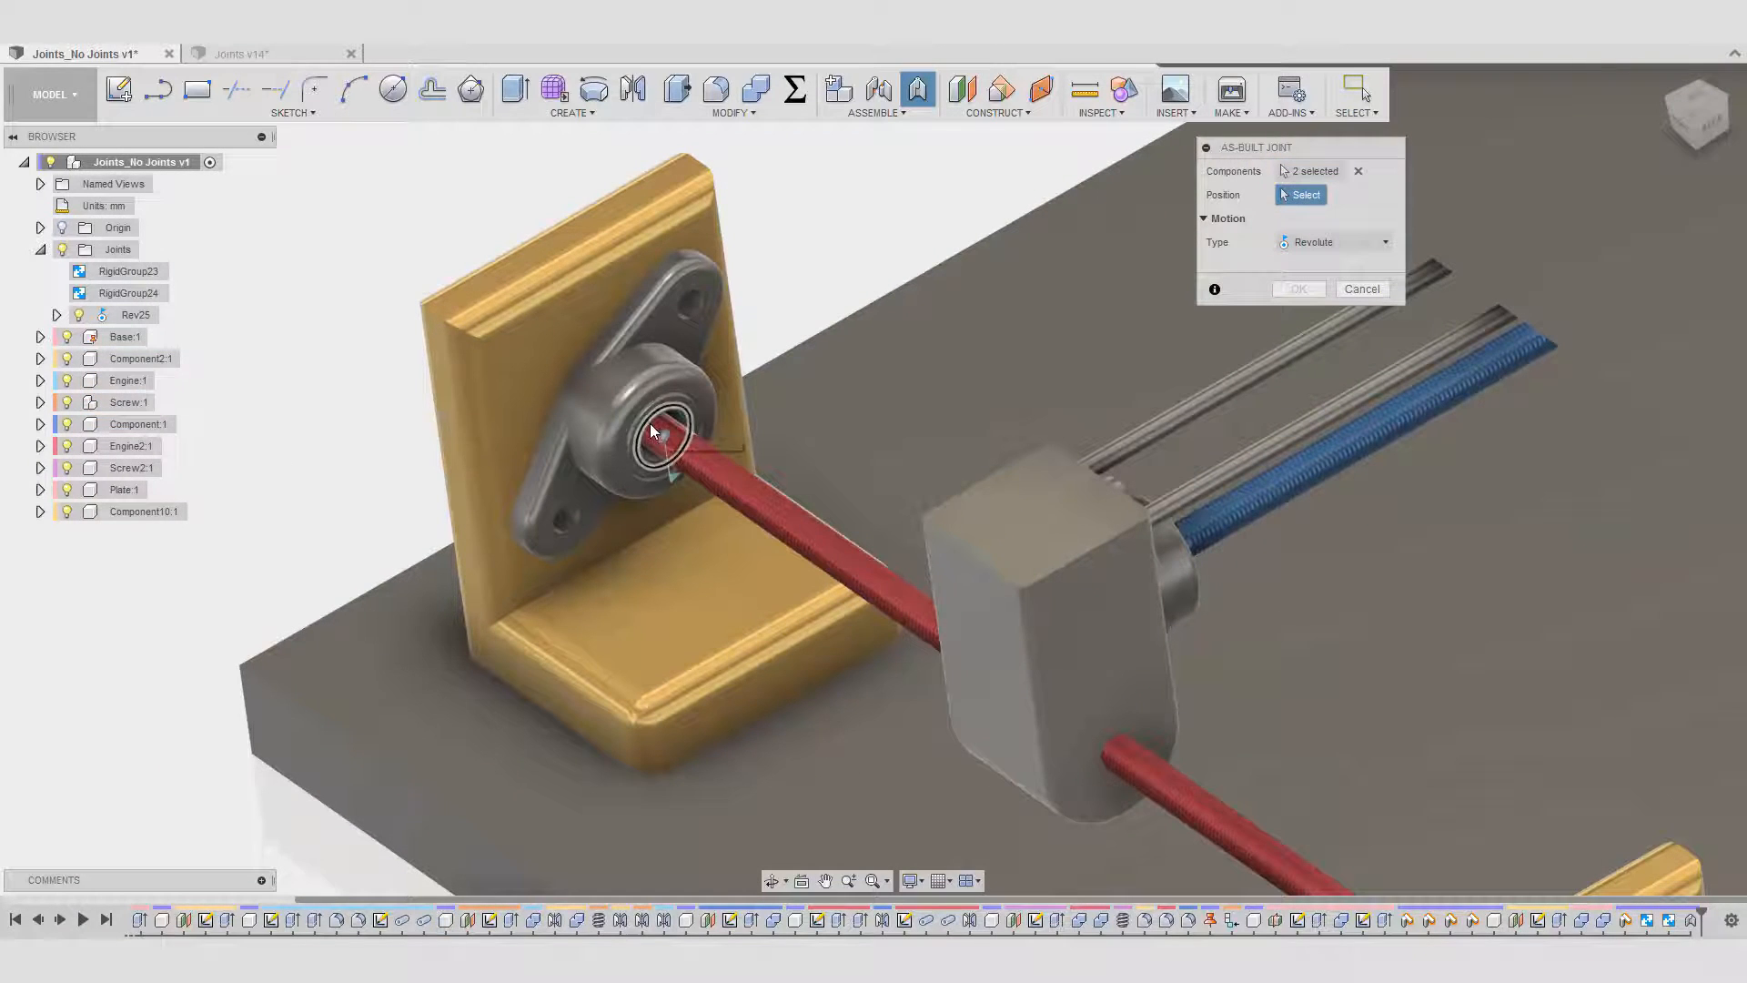
left_click(648, 424)
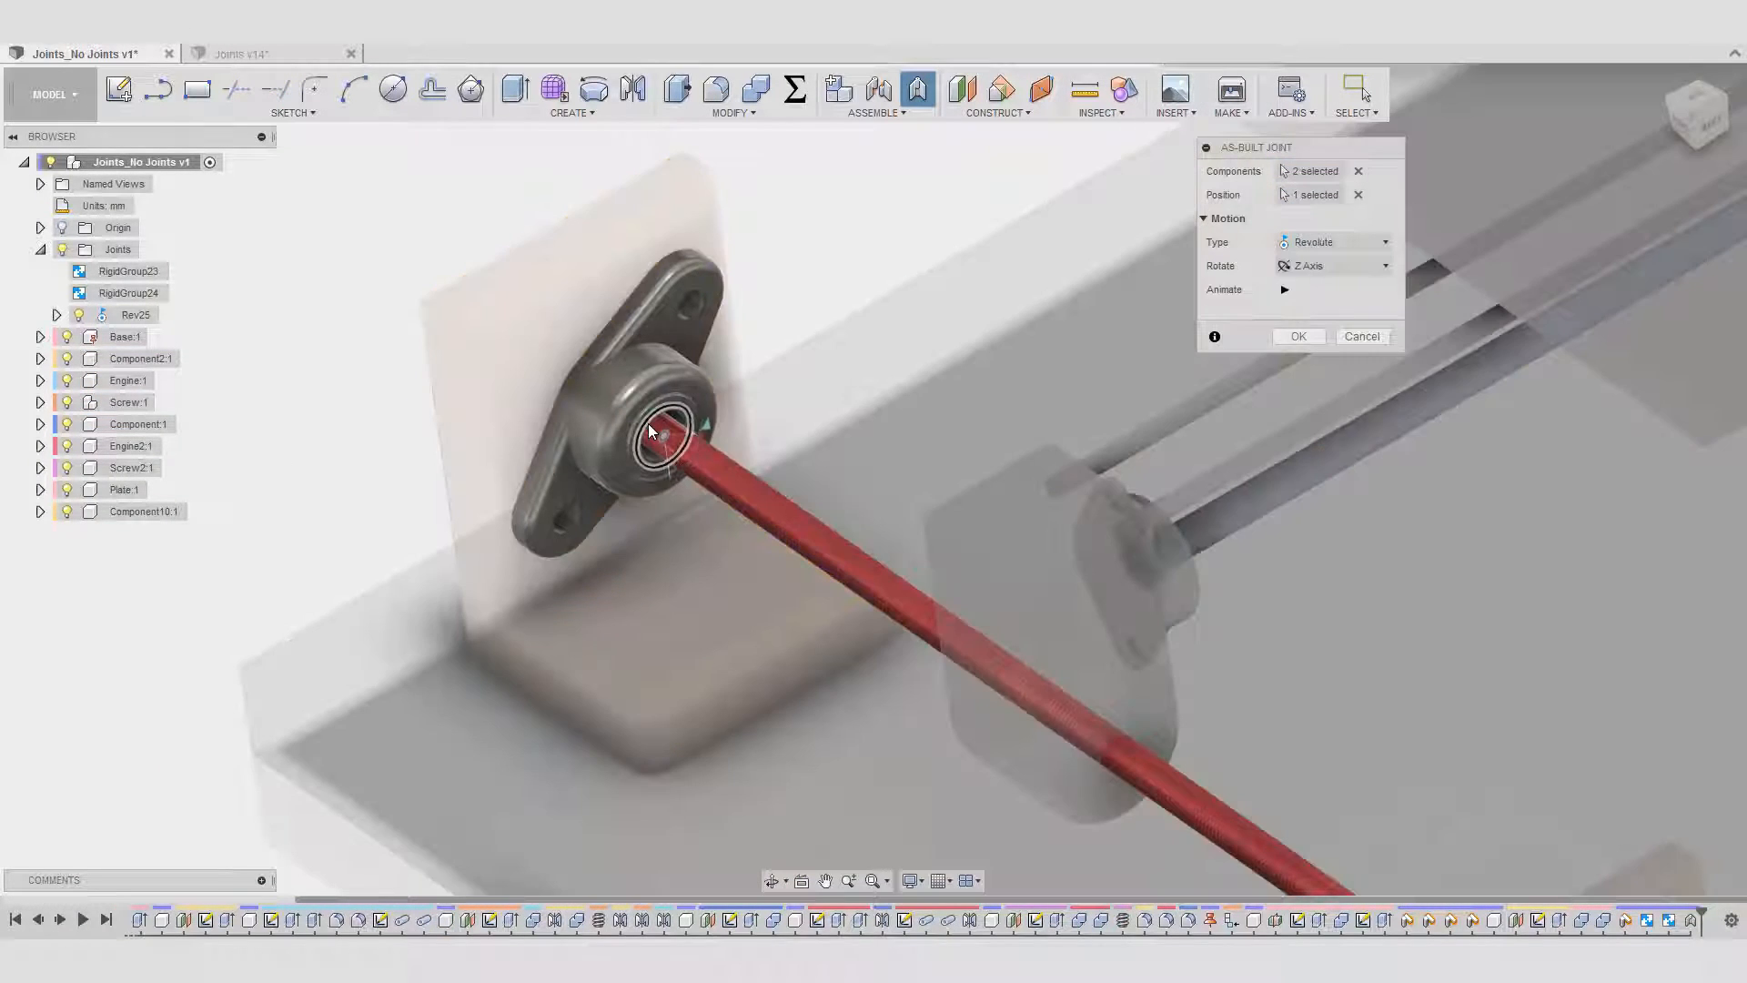
left_click(1299, 337)
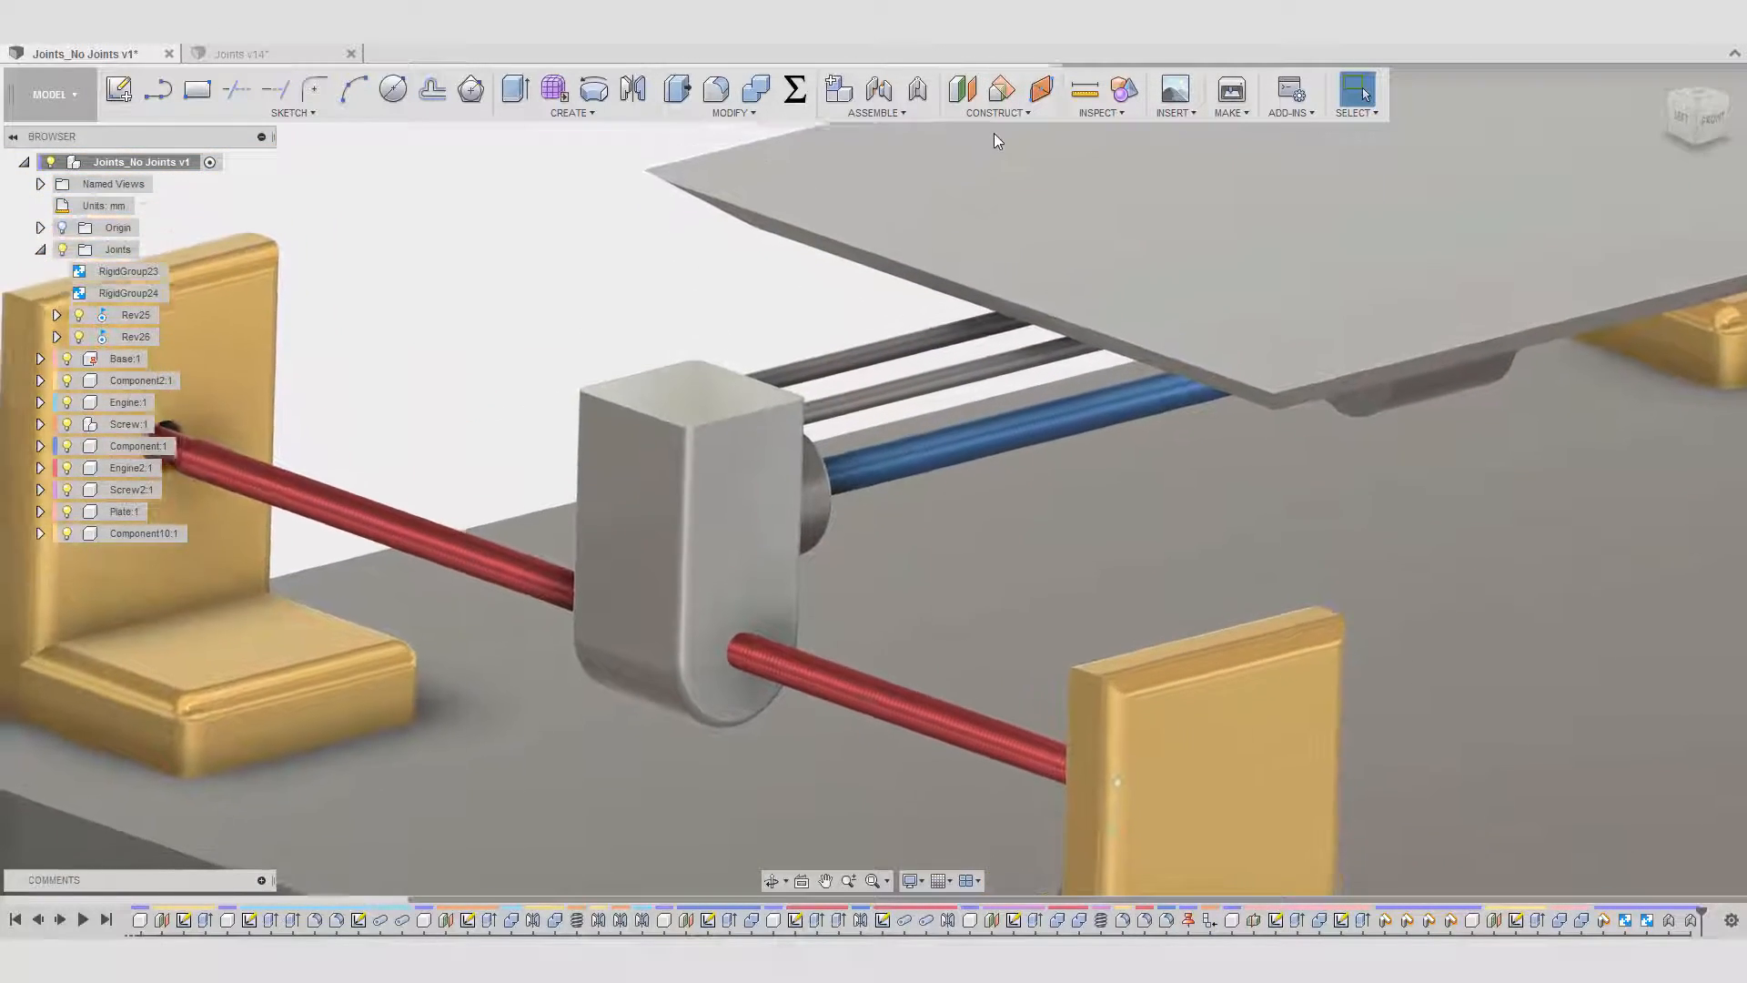
- Create a Slider as-built joint along the Z axis between the grey carriage block and the red screw, positioned at the block's screw hole
left_click(917, 88)
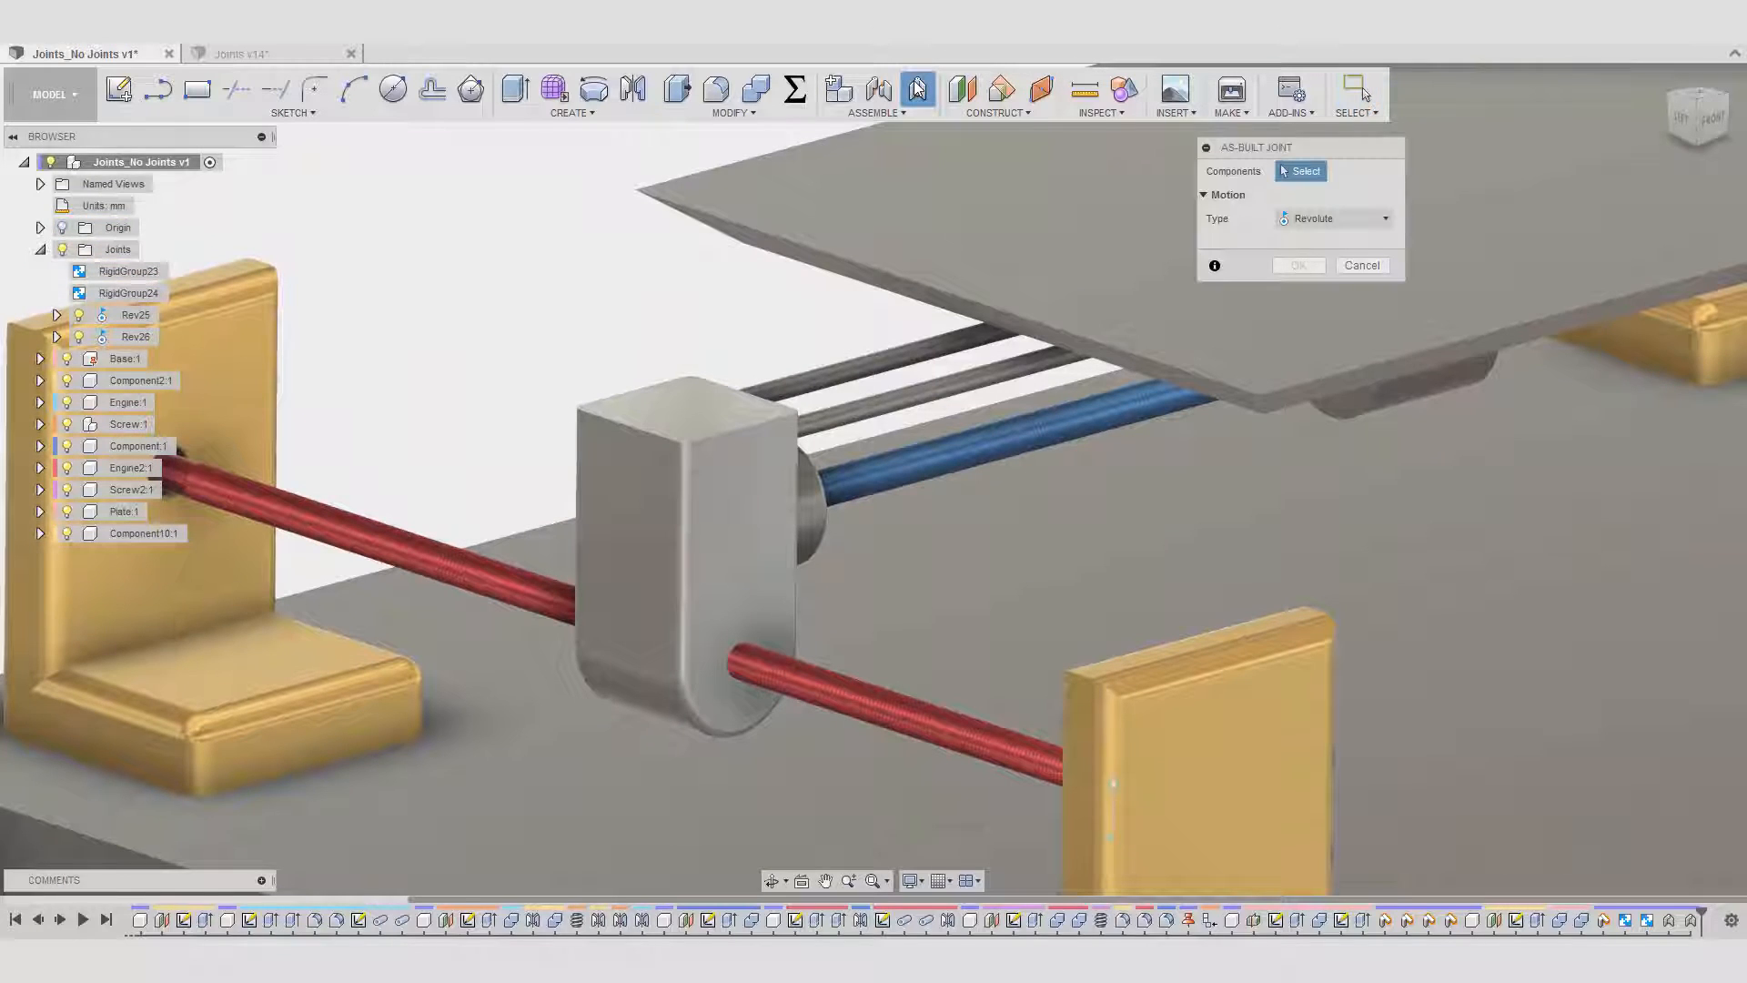
left_click(736, 552)
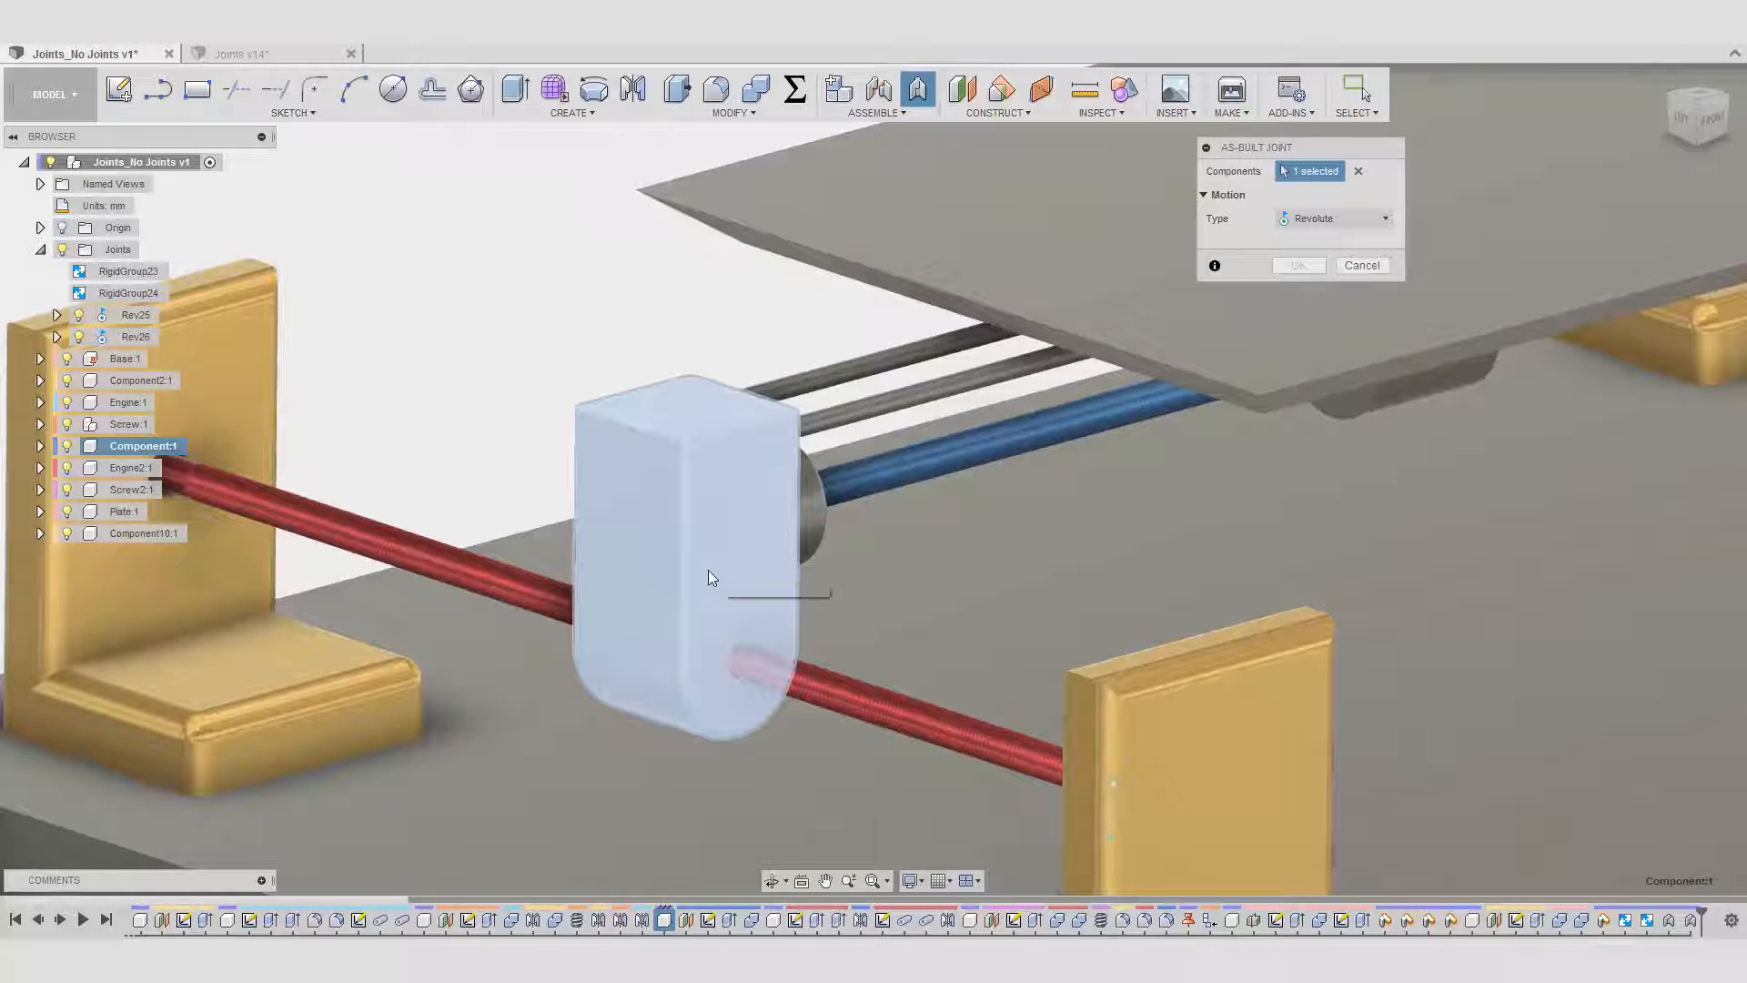
left_click(795, 674)
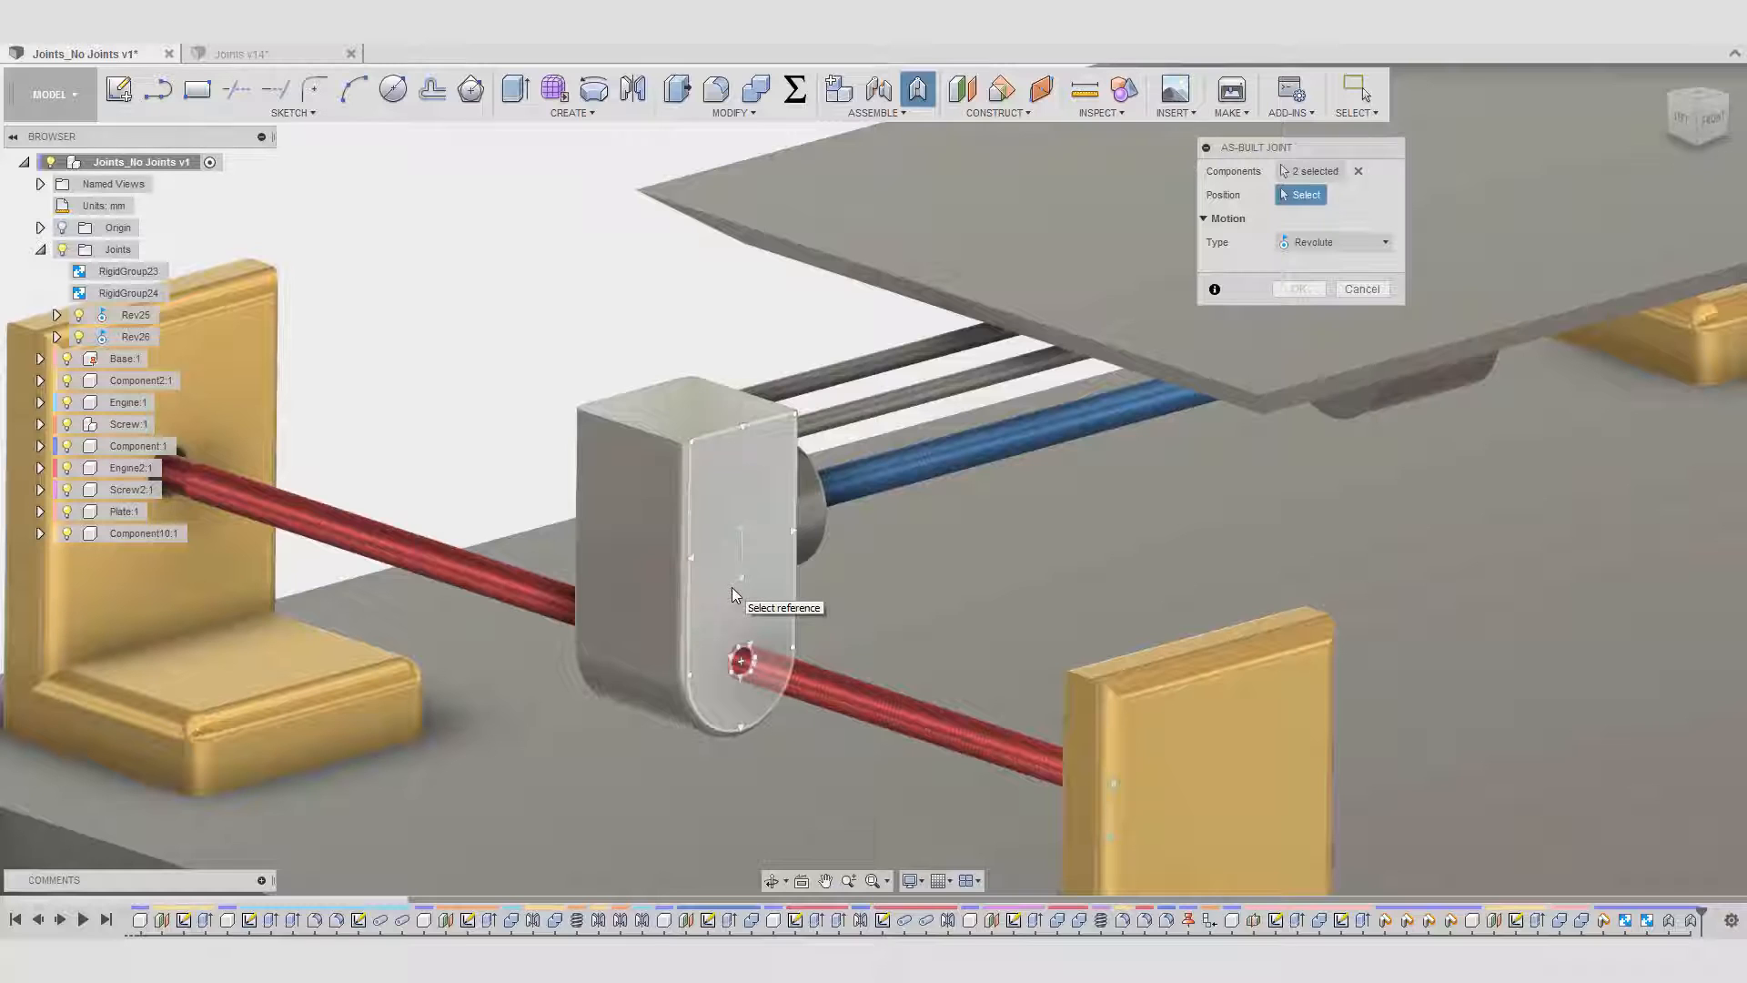
left_click(744, 662)
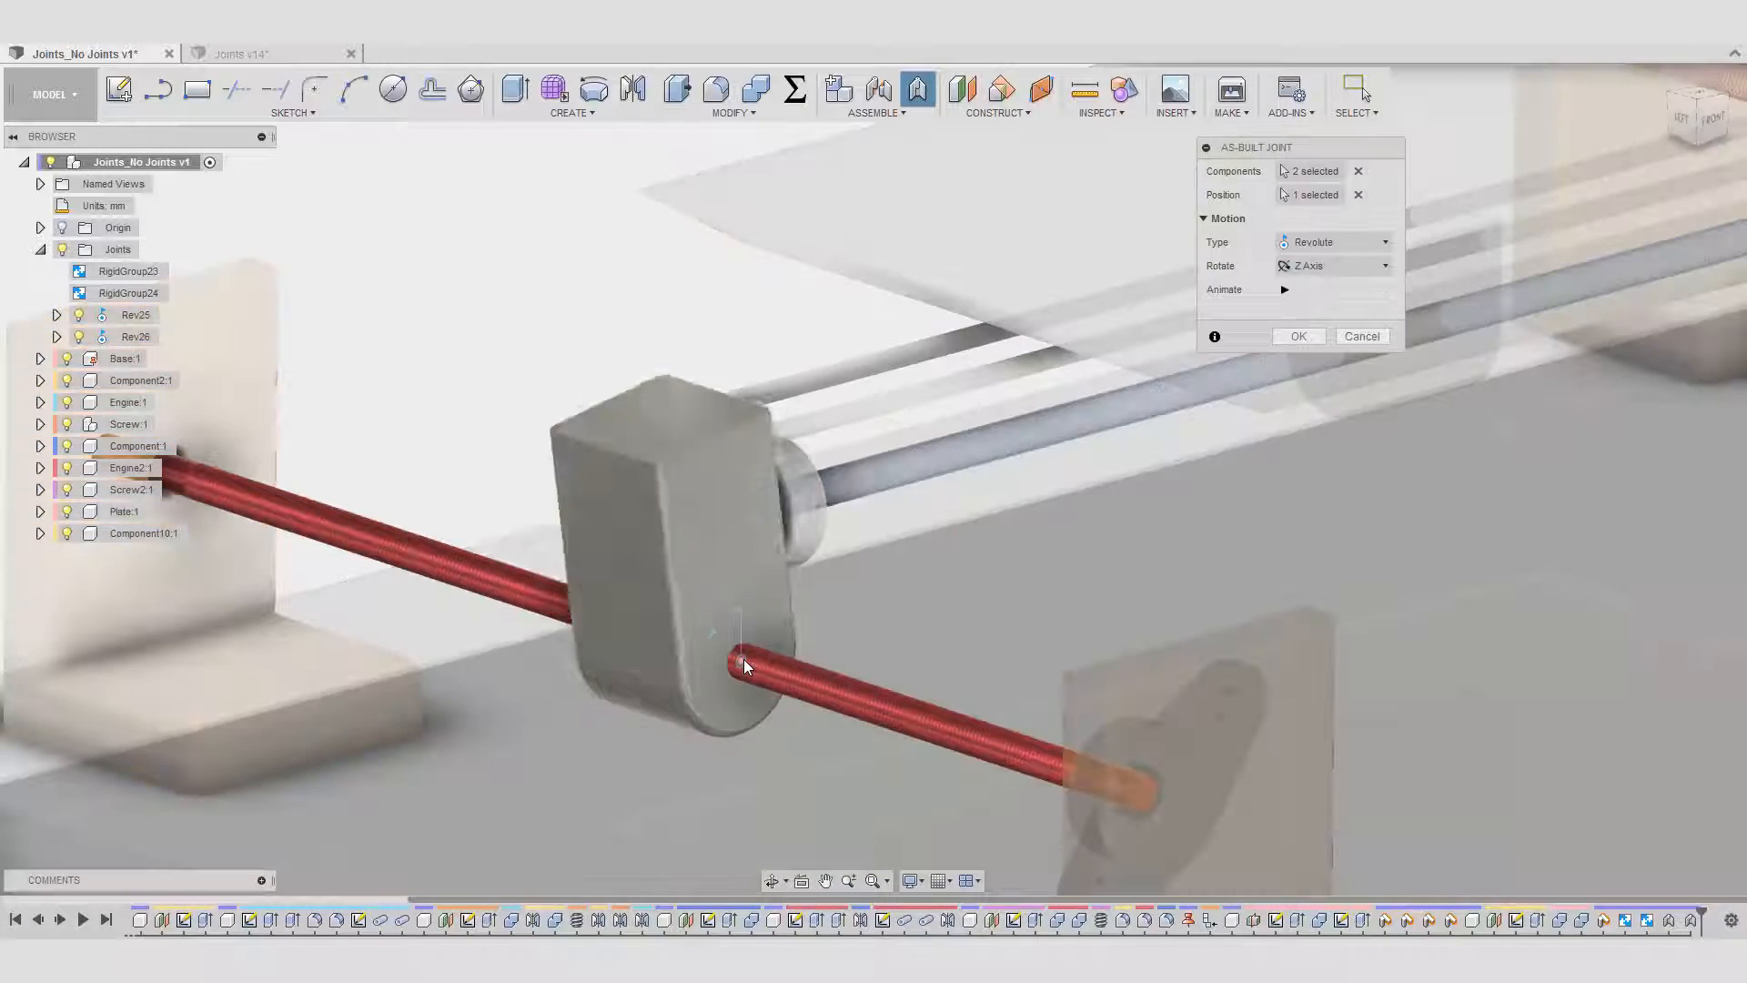
left_click(1328, 242)
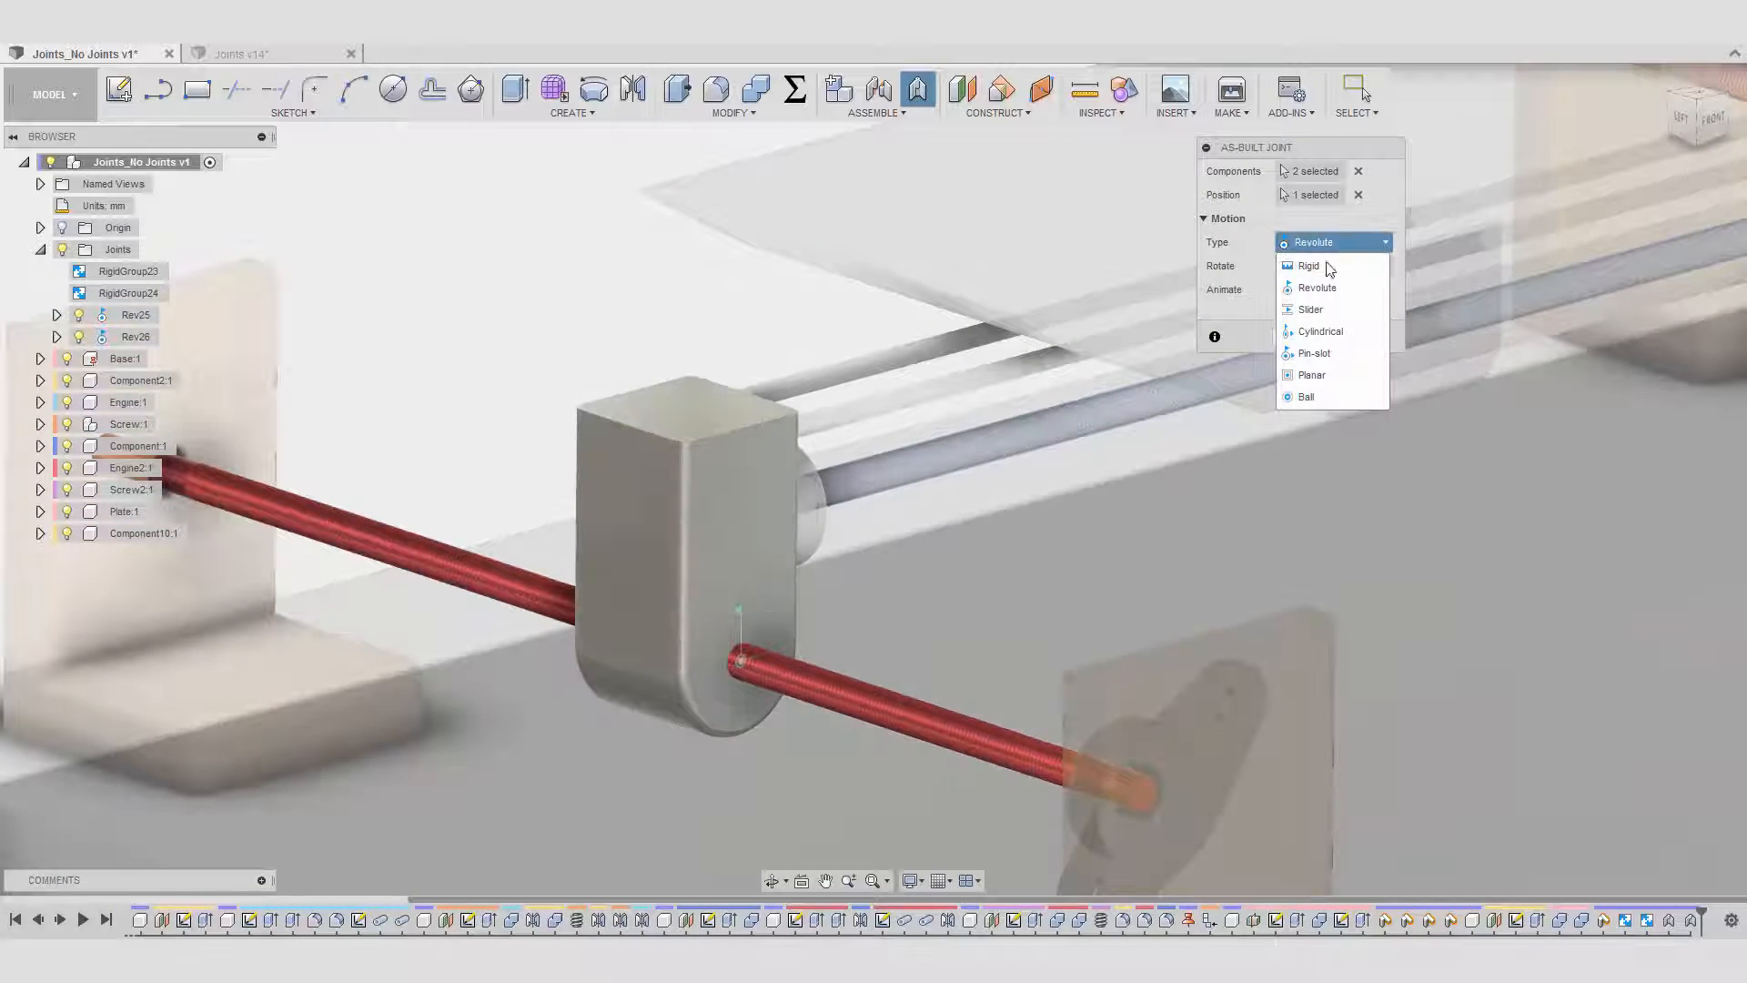
left_click(1321, 311)
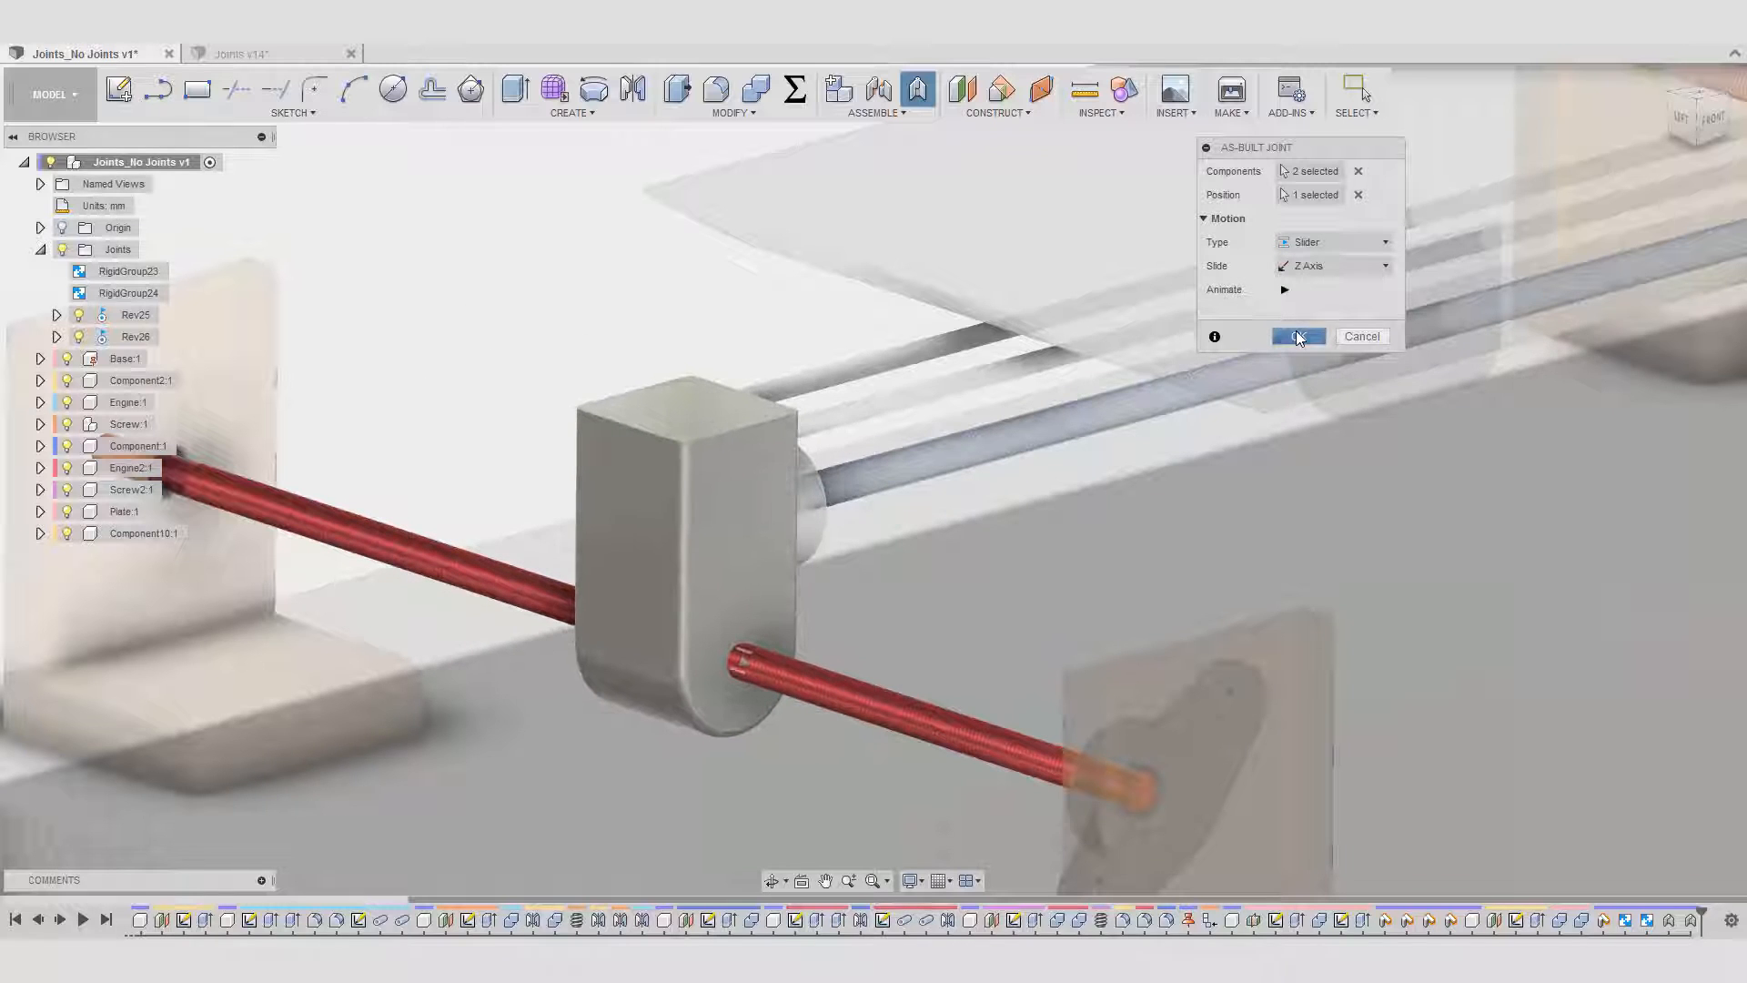
left_click(1299, 336)
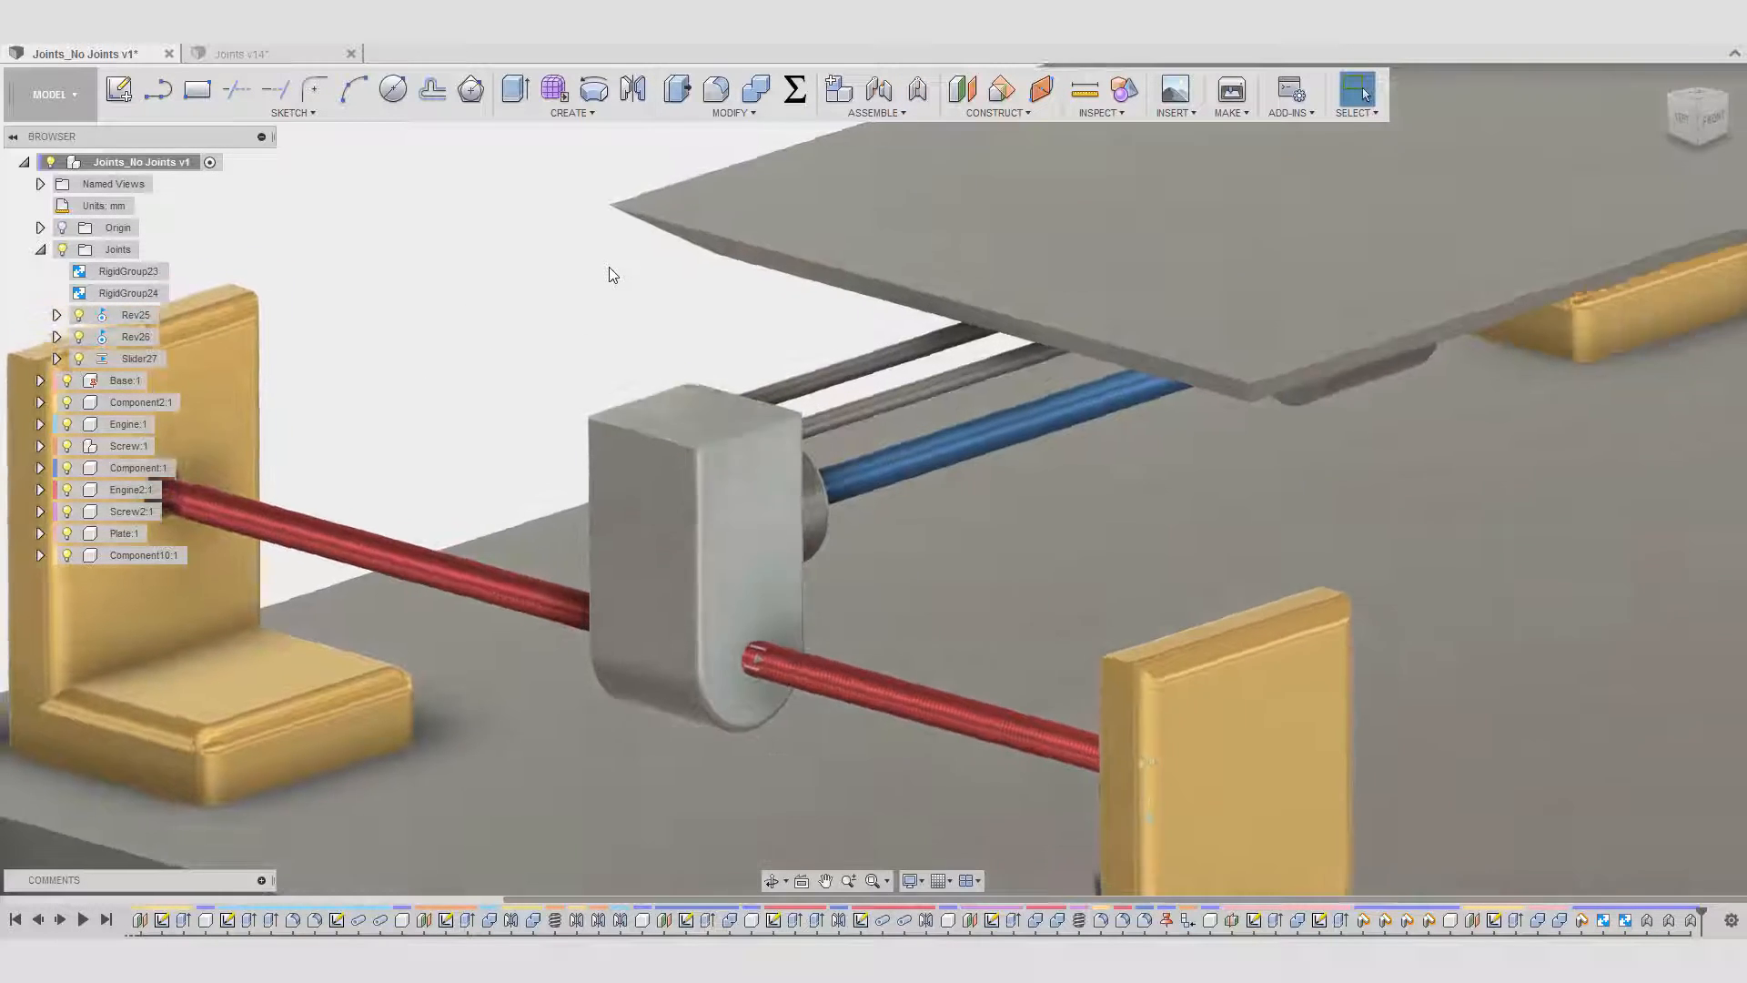
- Move the grey carriage block along the red screw to test its motion, and revert the position
scroll(609, 265, "down", 5)
middle_click_drag(609, 266, 685, 400, "shift")
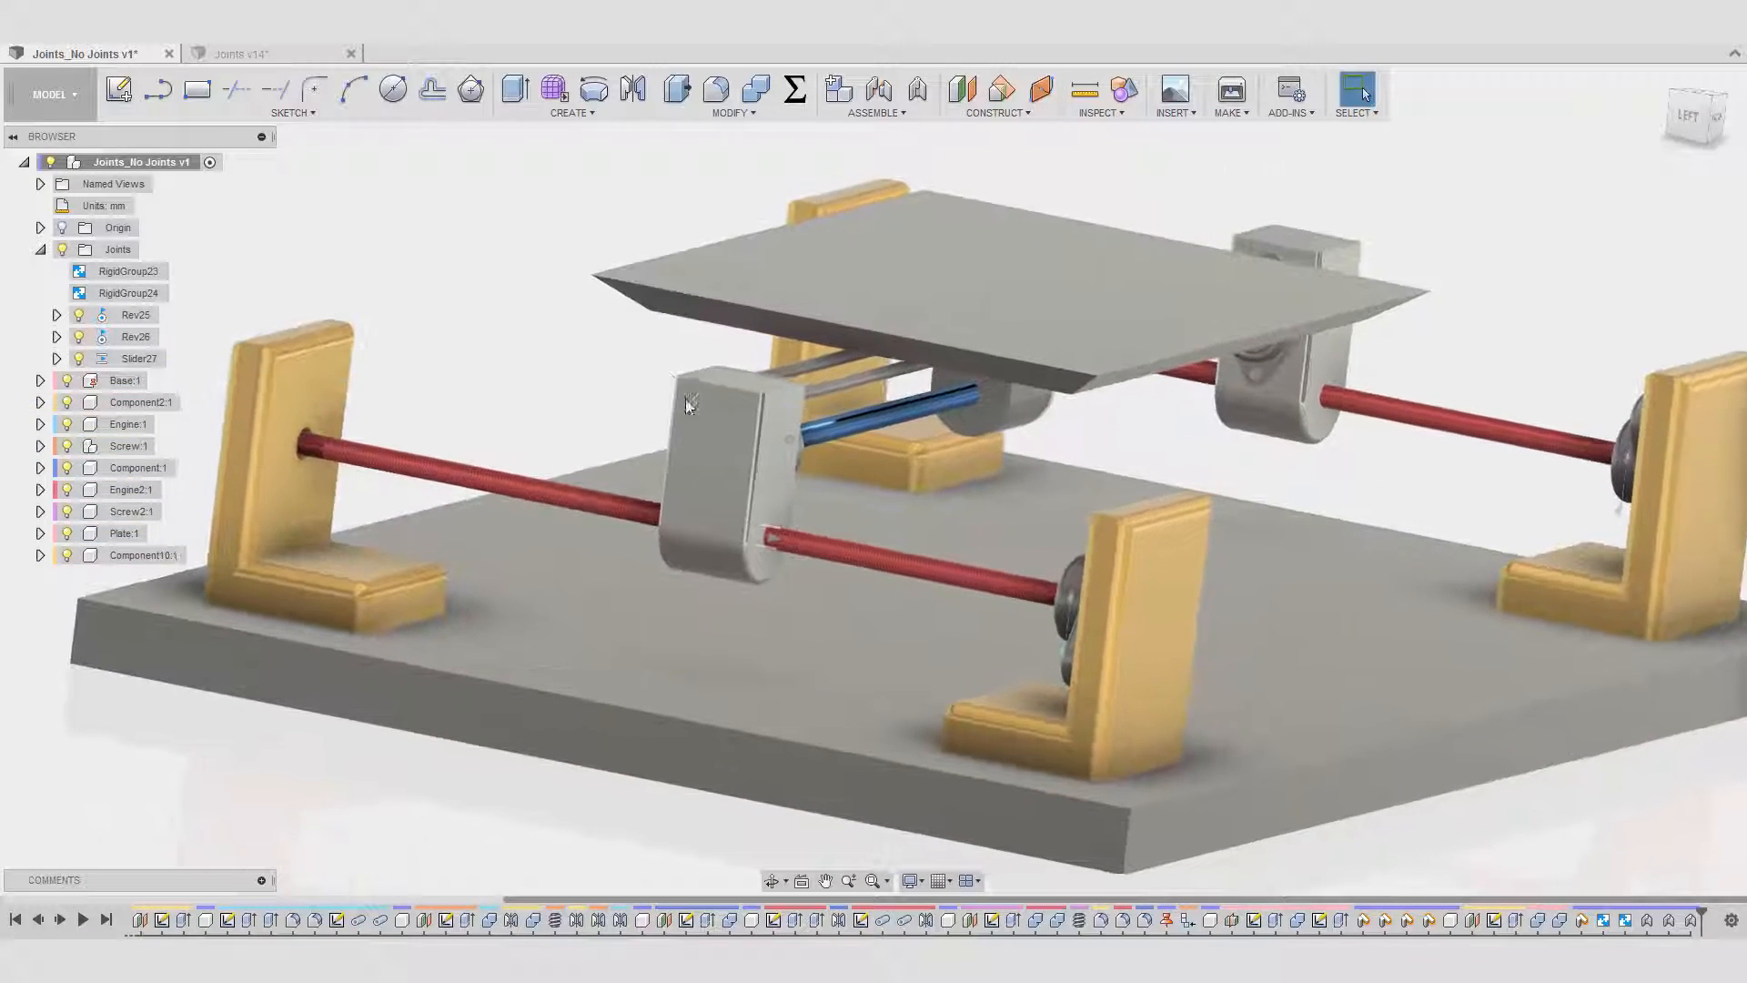
left_click_drag(685, 400, 647, 457)
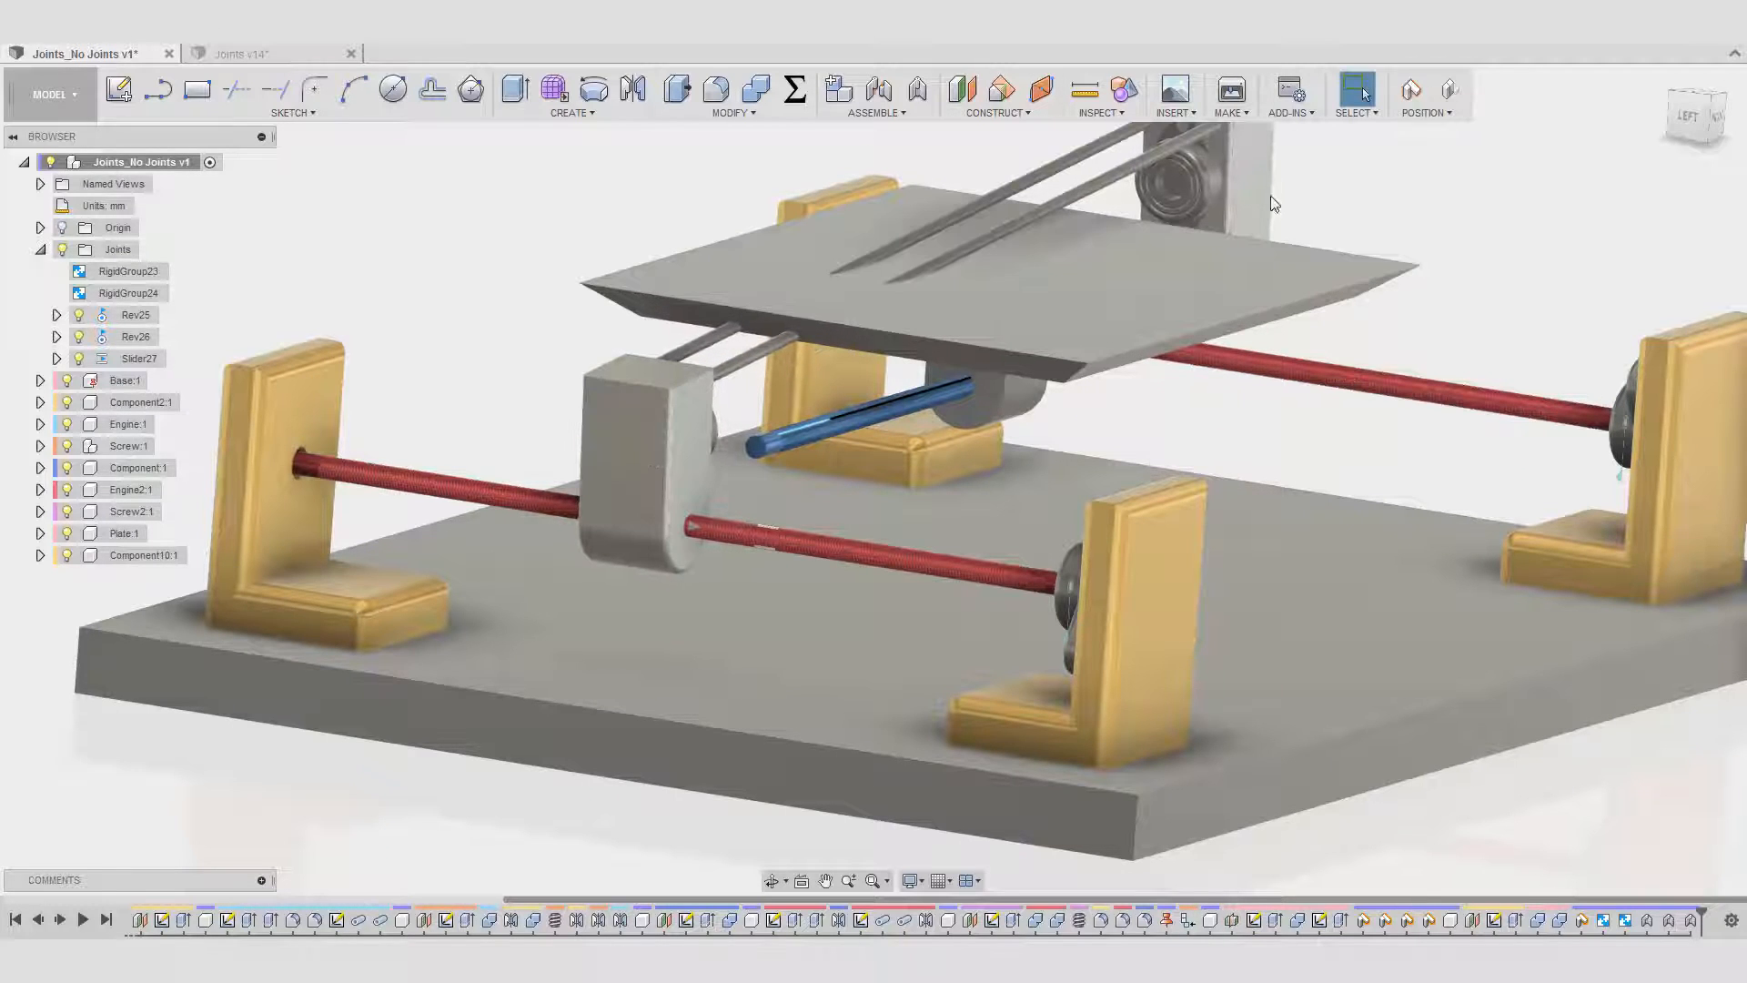
left_click(1452, 97)
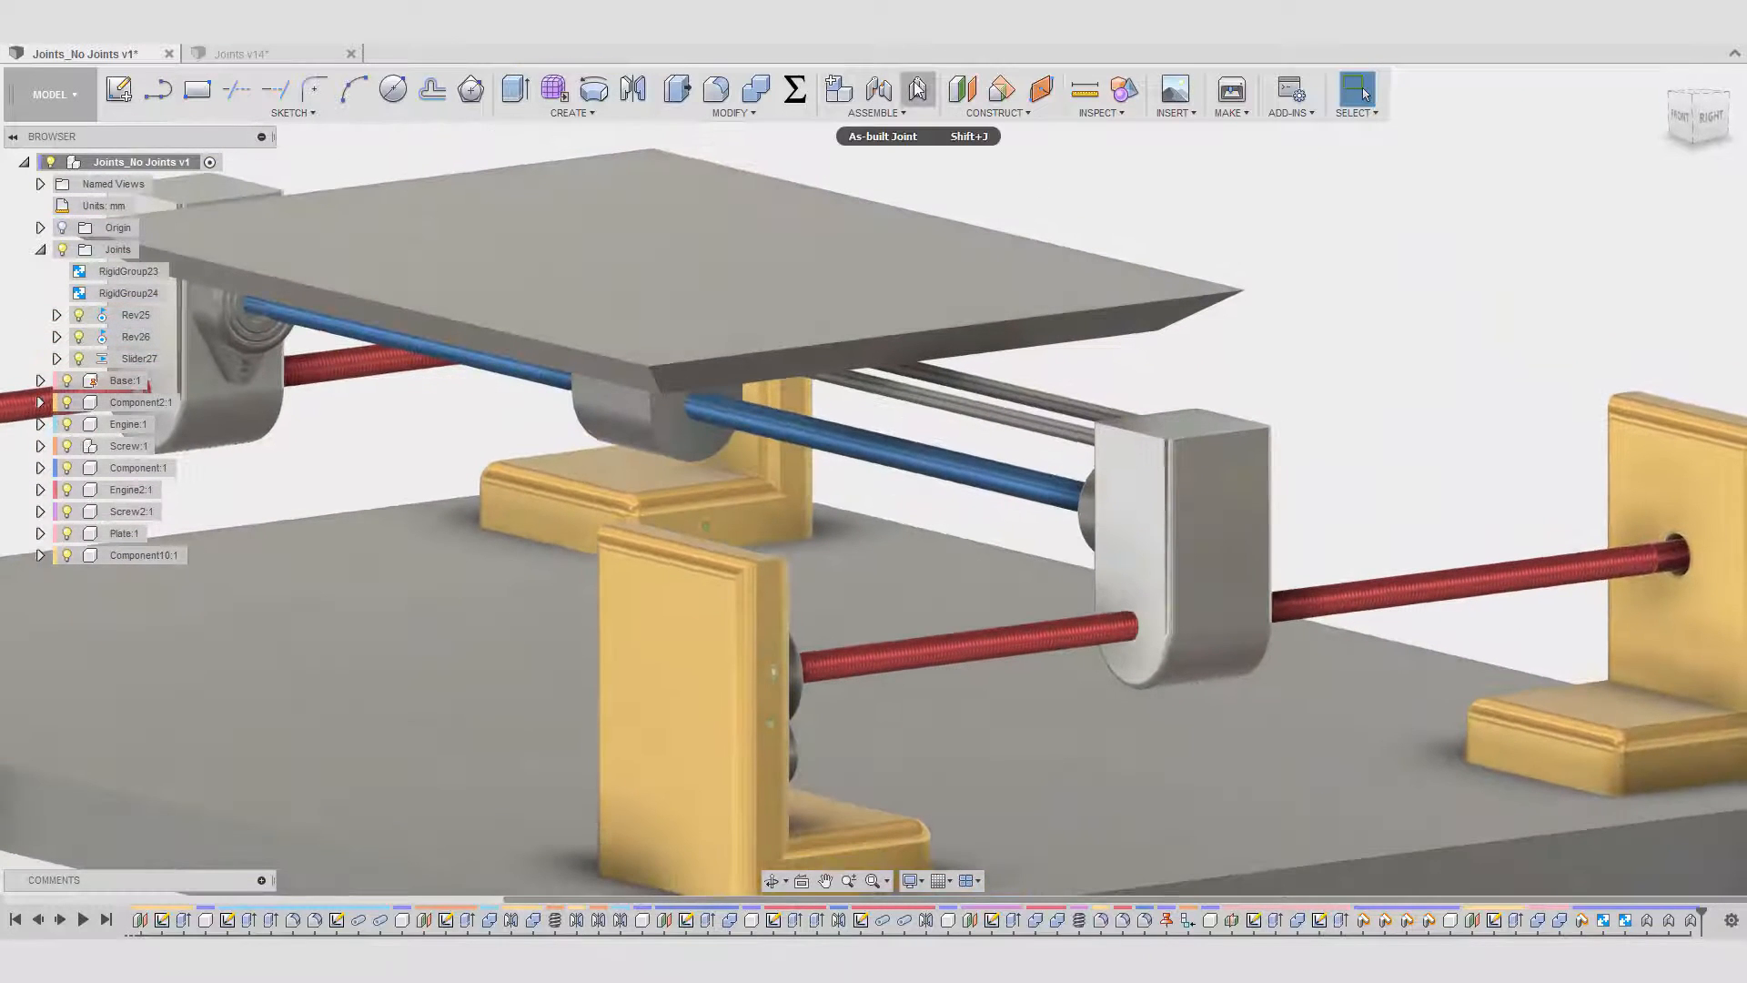
- Create a Slider as-built joint along the Z axis between the other carriage block and its red screw, and test it with a reverted move
left_click(918, 88)
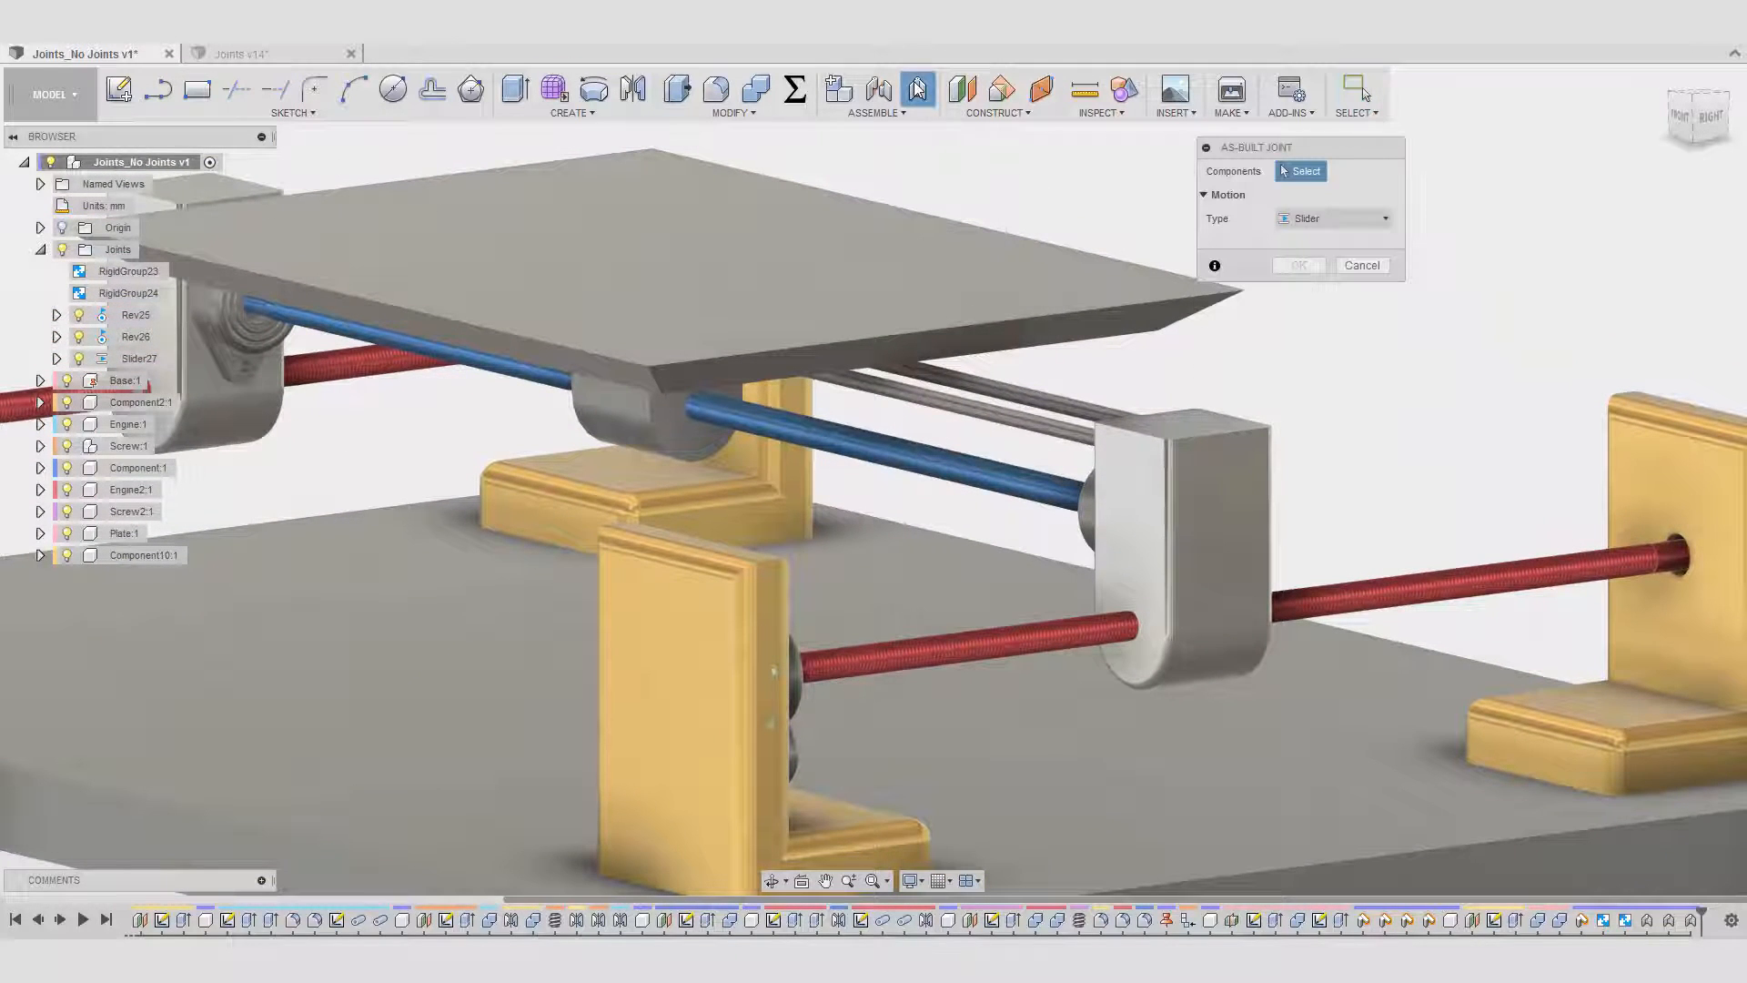
left_click(1181, 510)
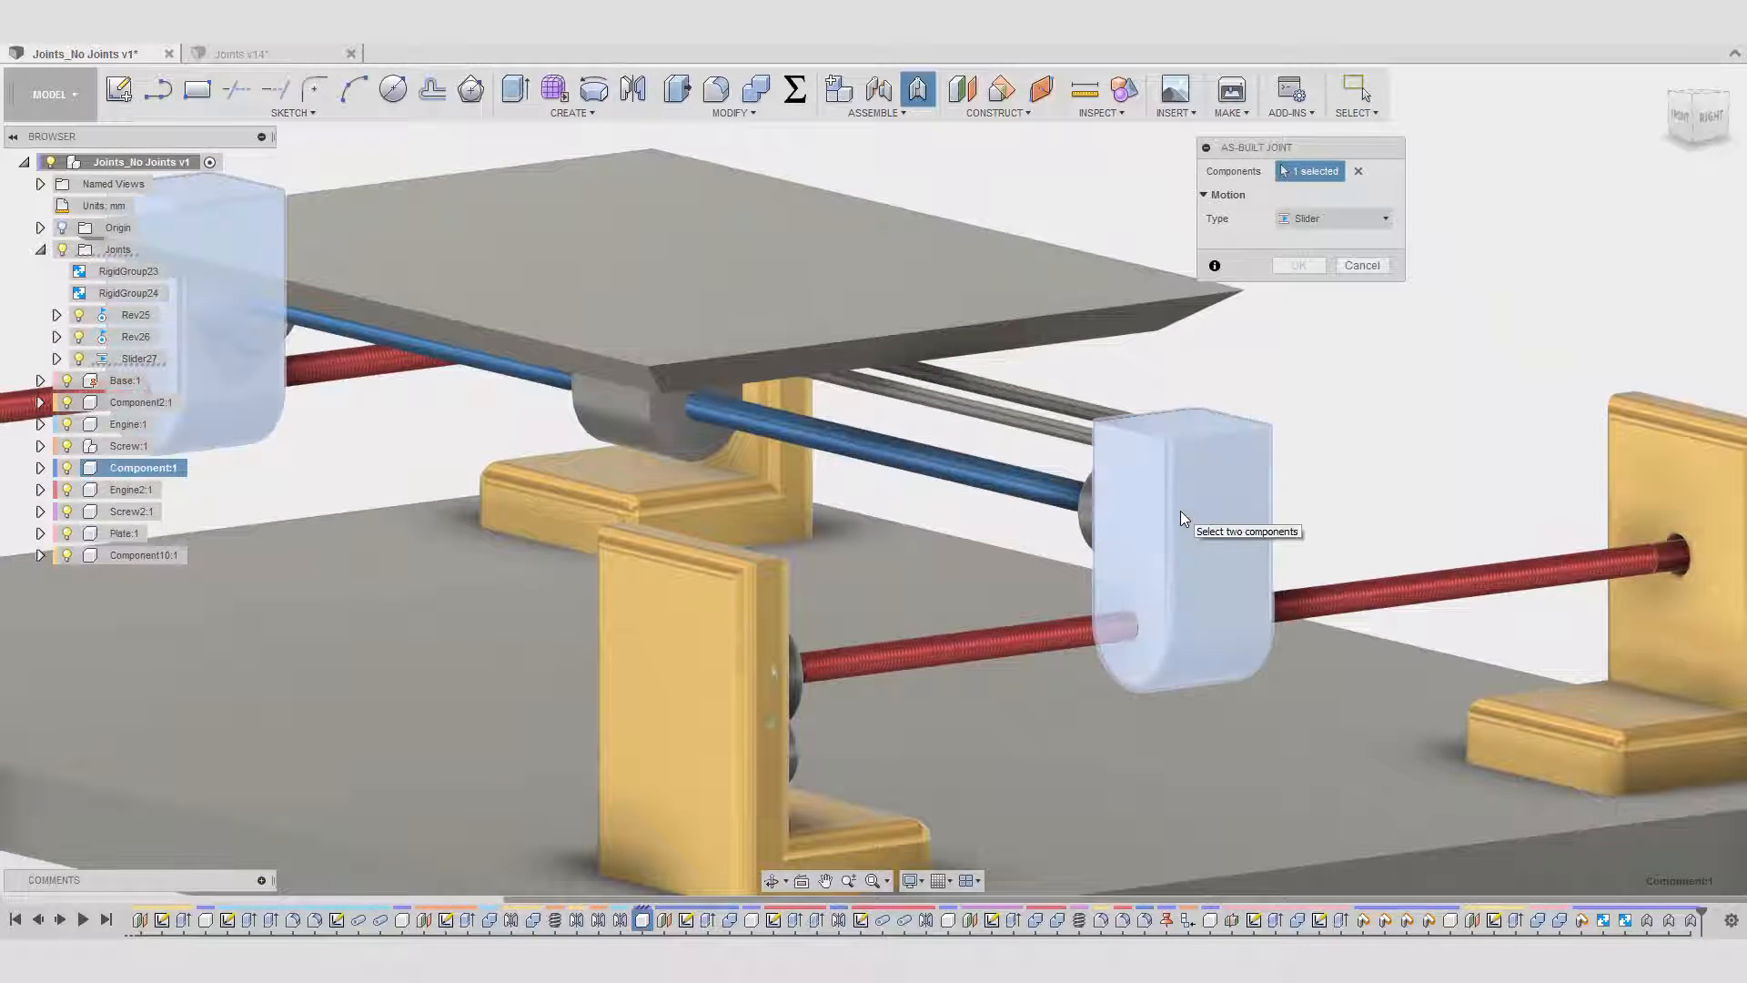
left_click(1050, 636)
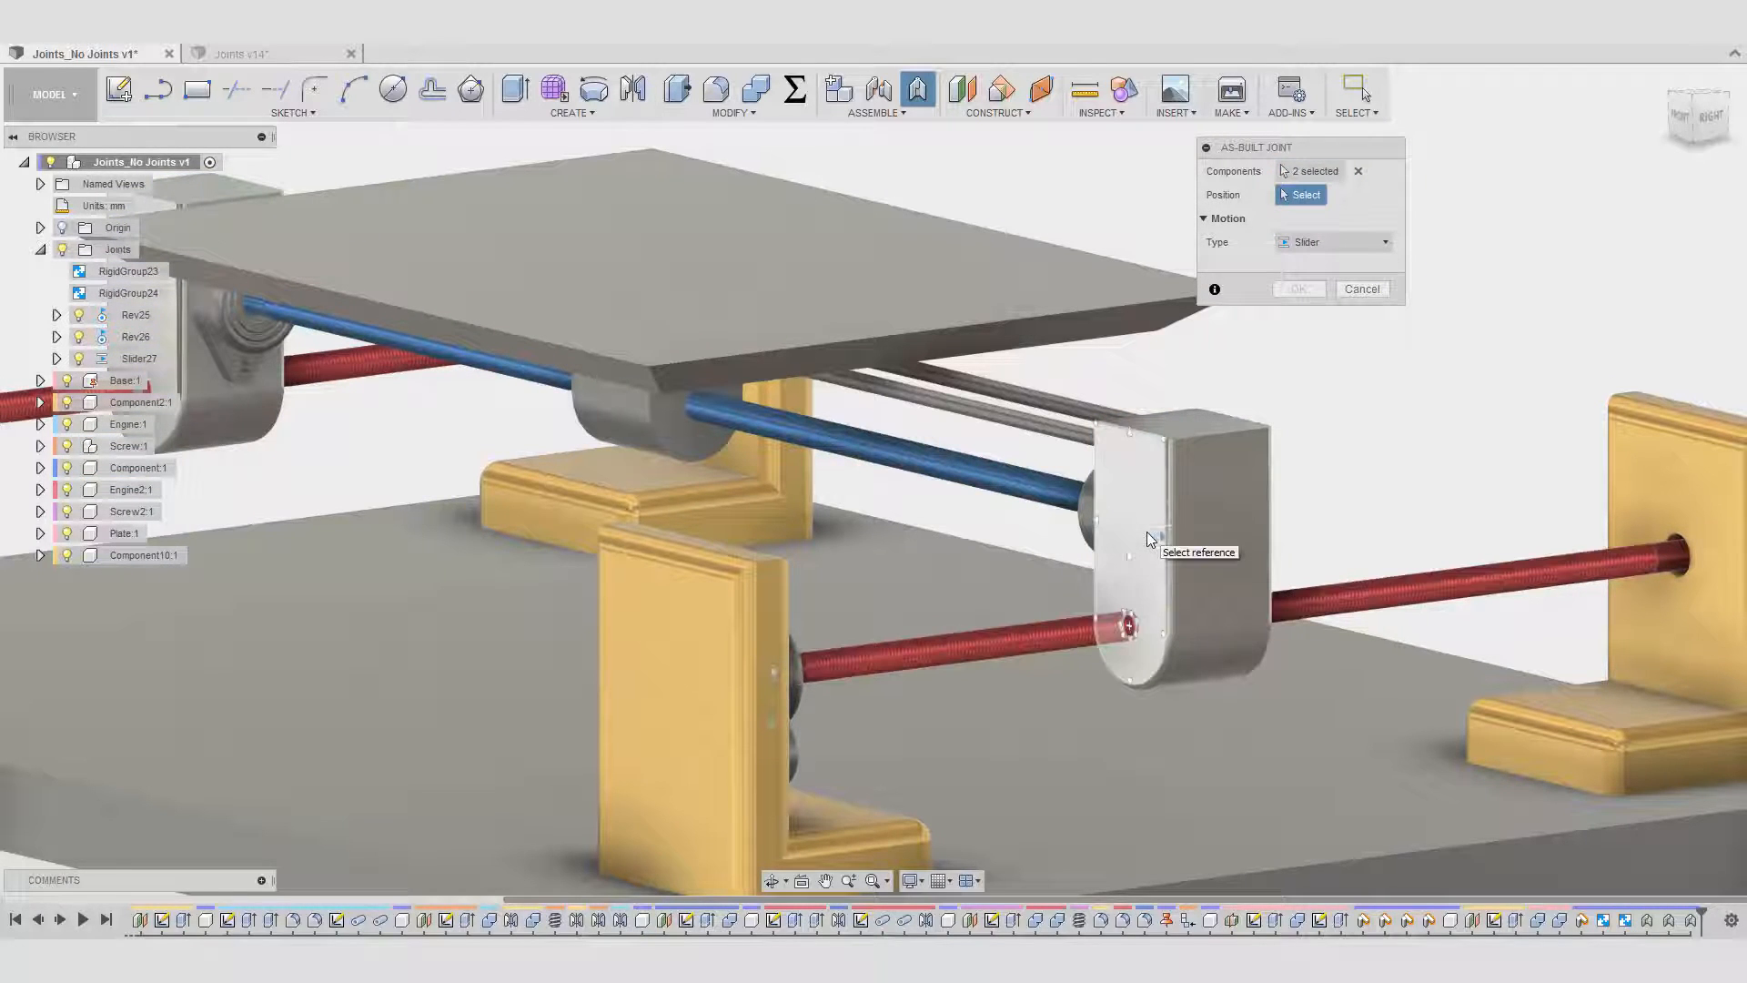
left_click(1128, 630)
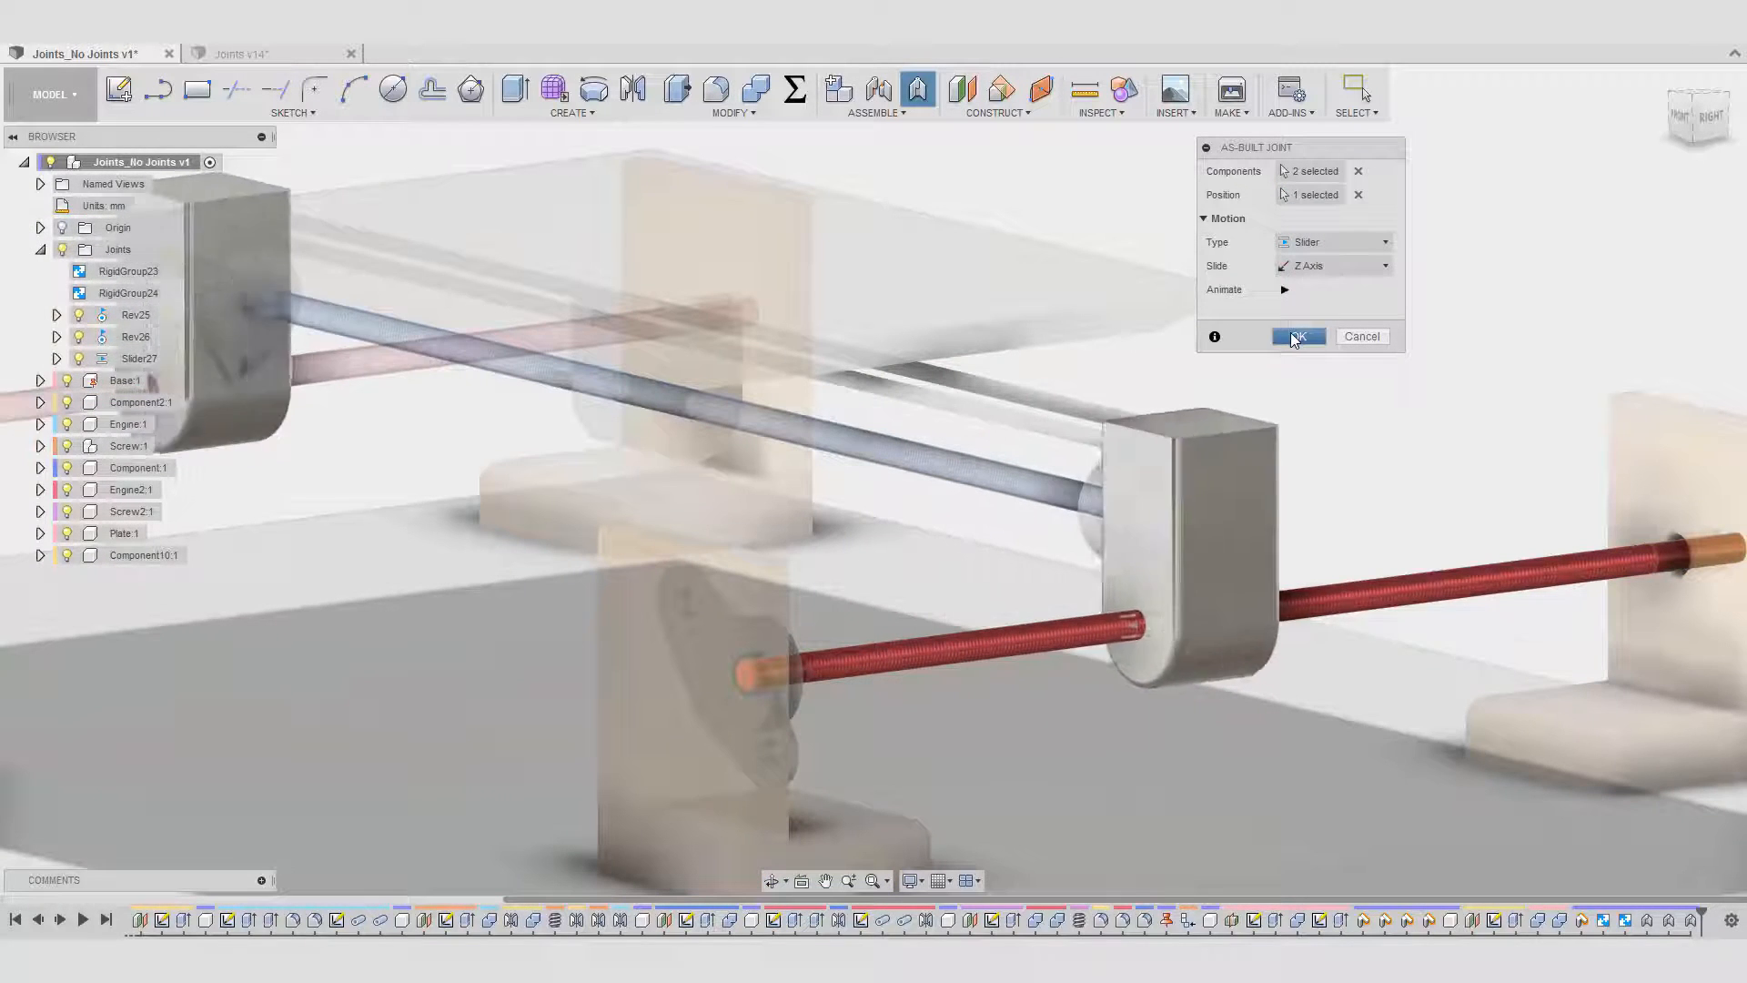
left_click(1296, 336)
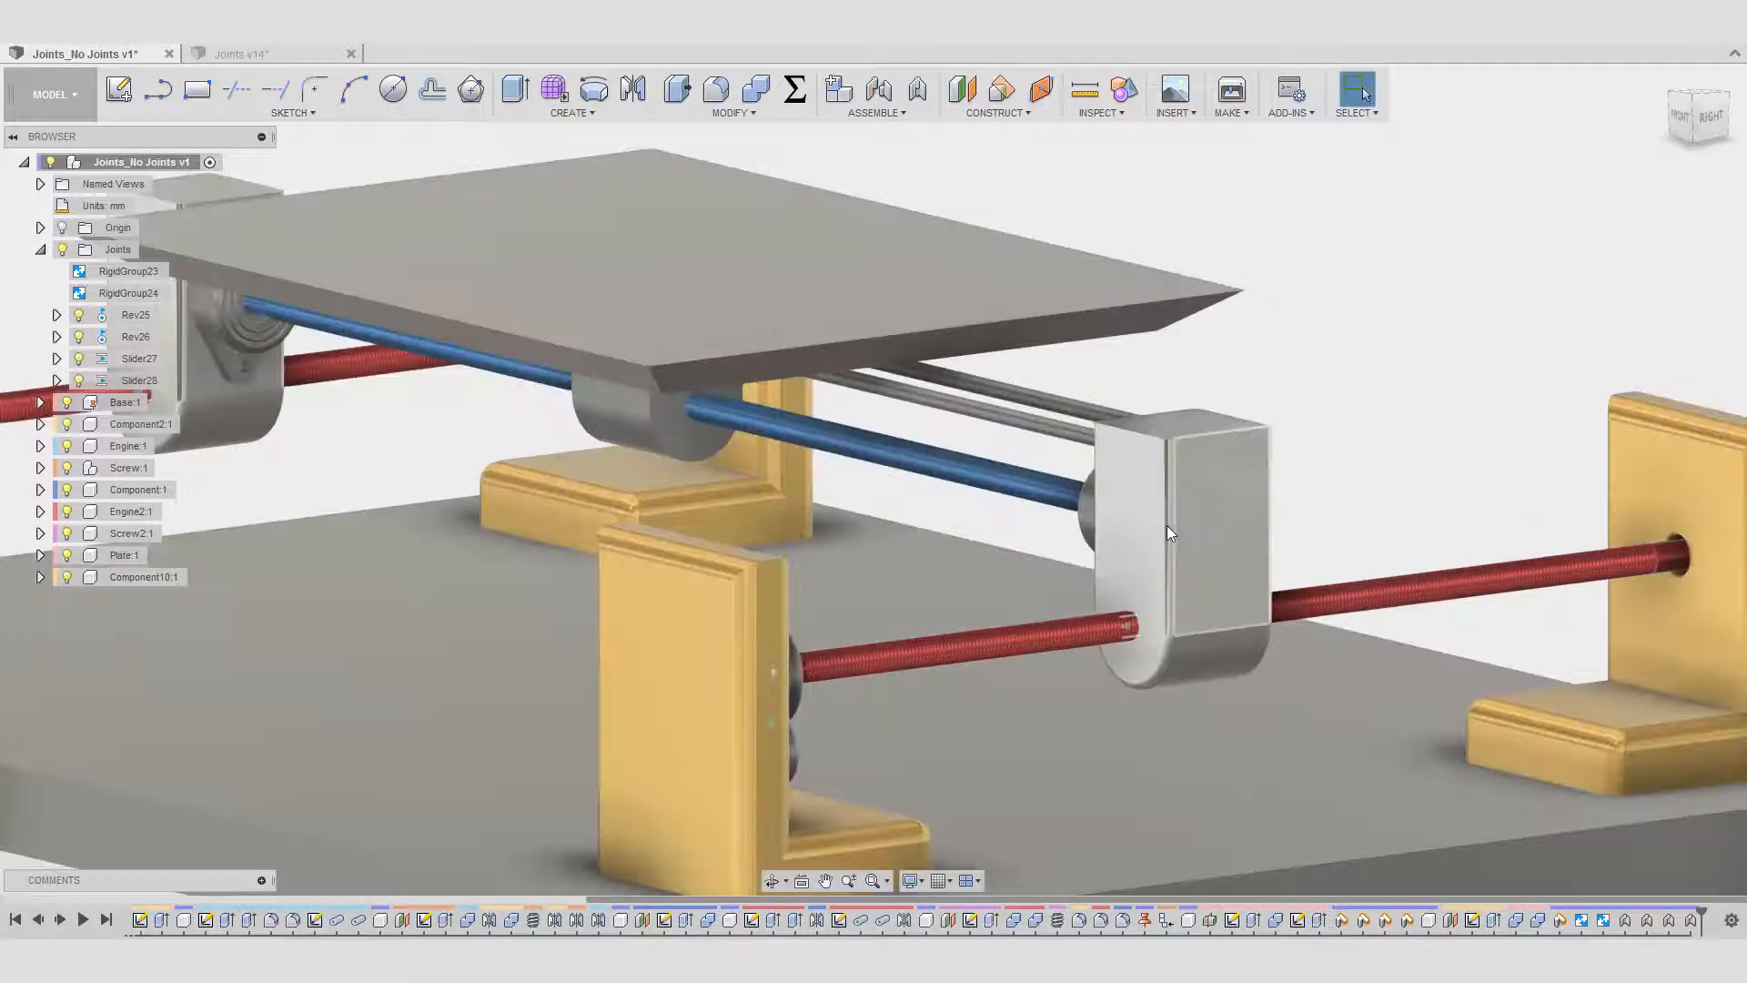
left_click_drag(1167, 525, 1225, 489)
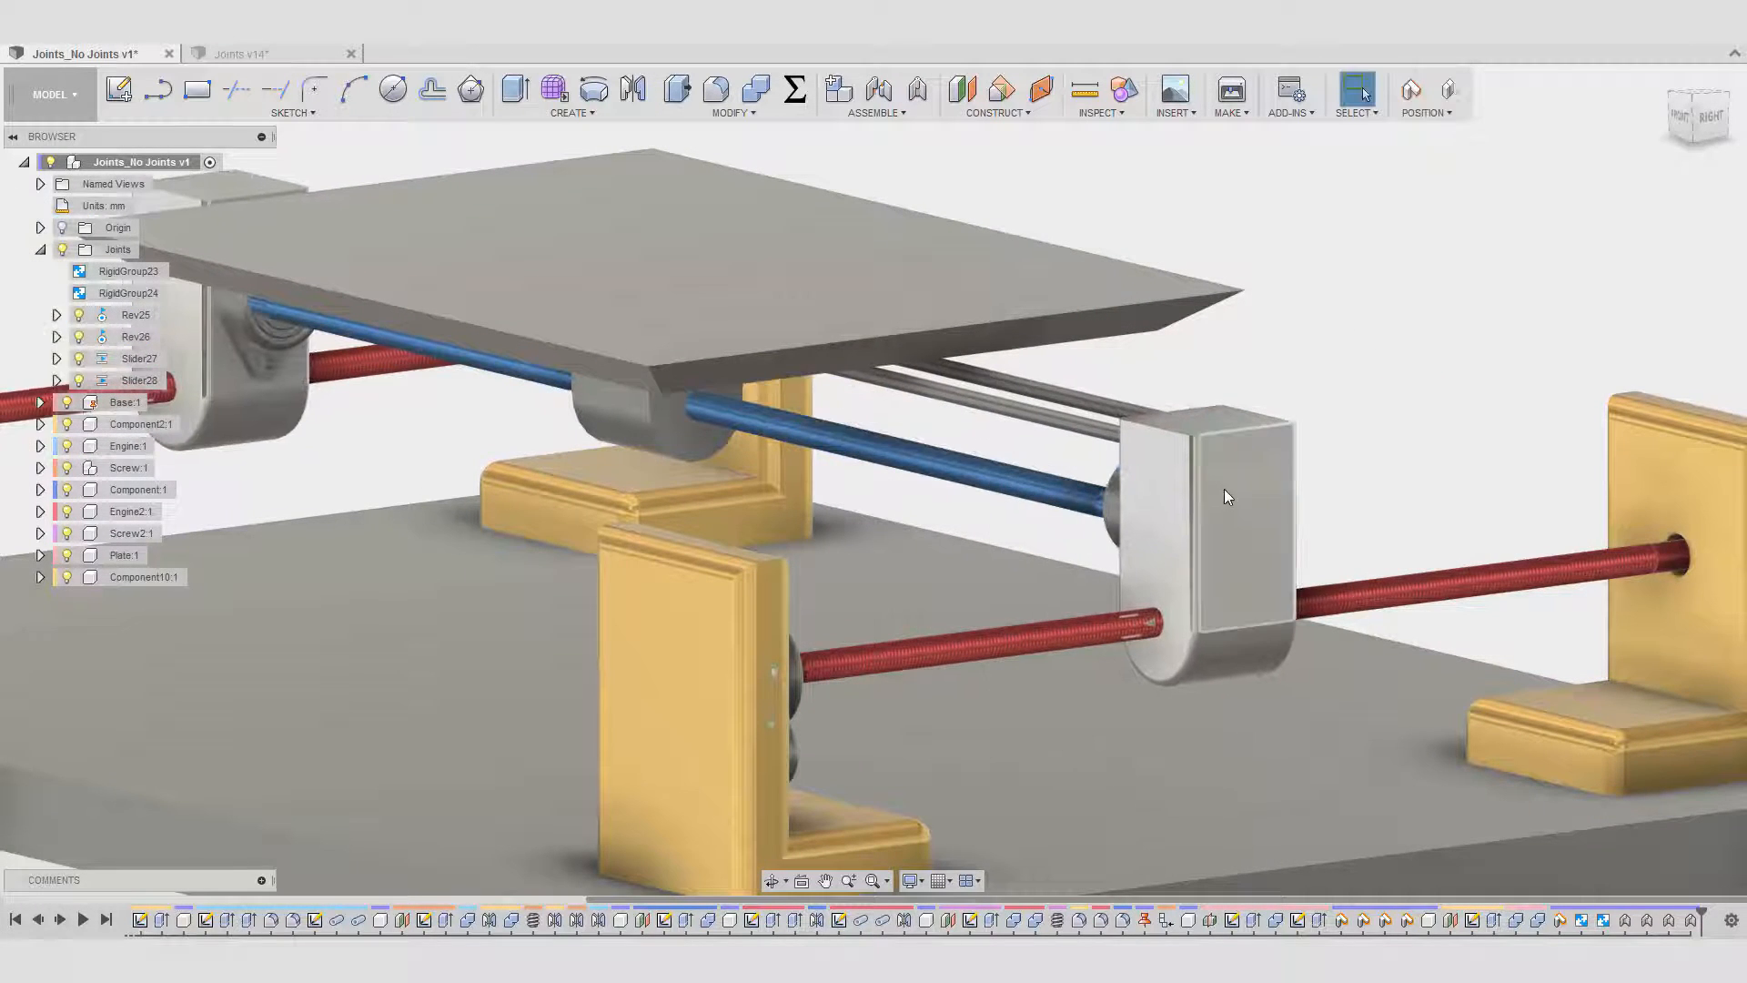
left_click(1448, 104)
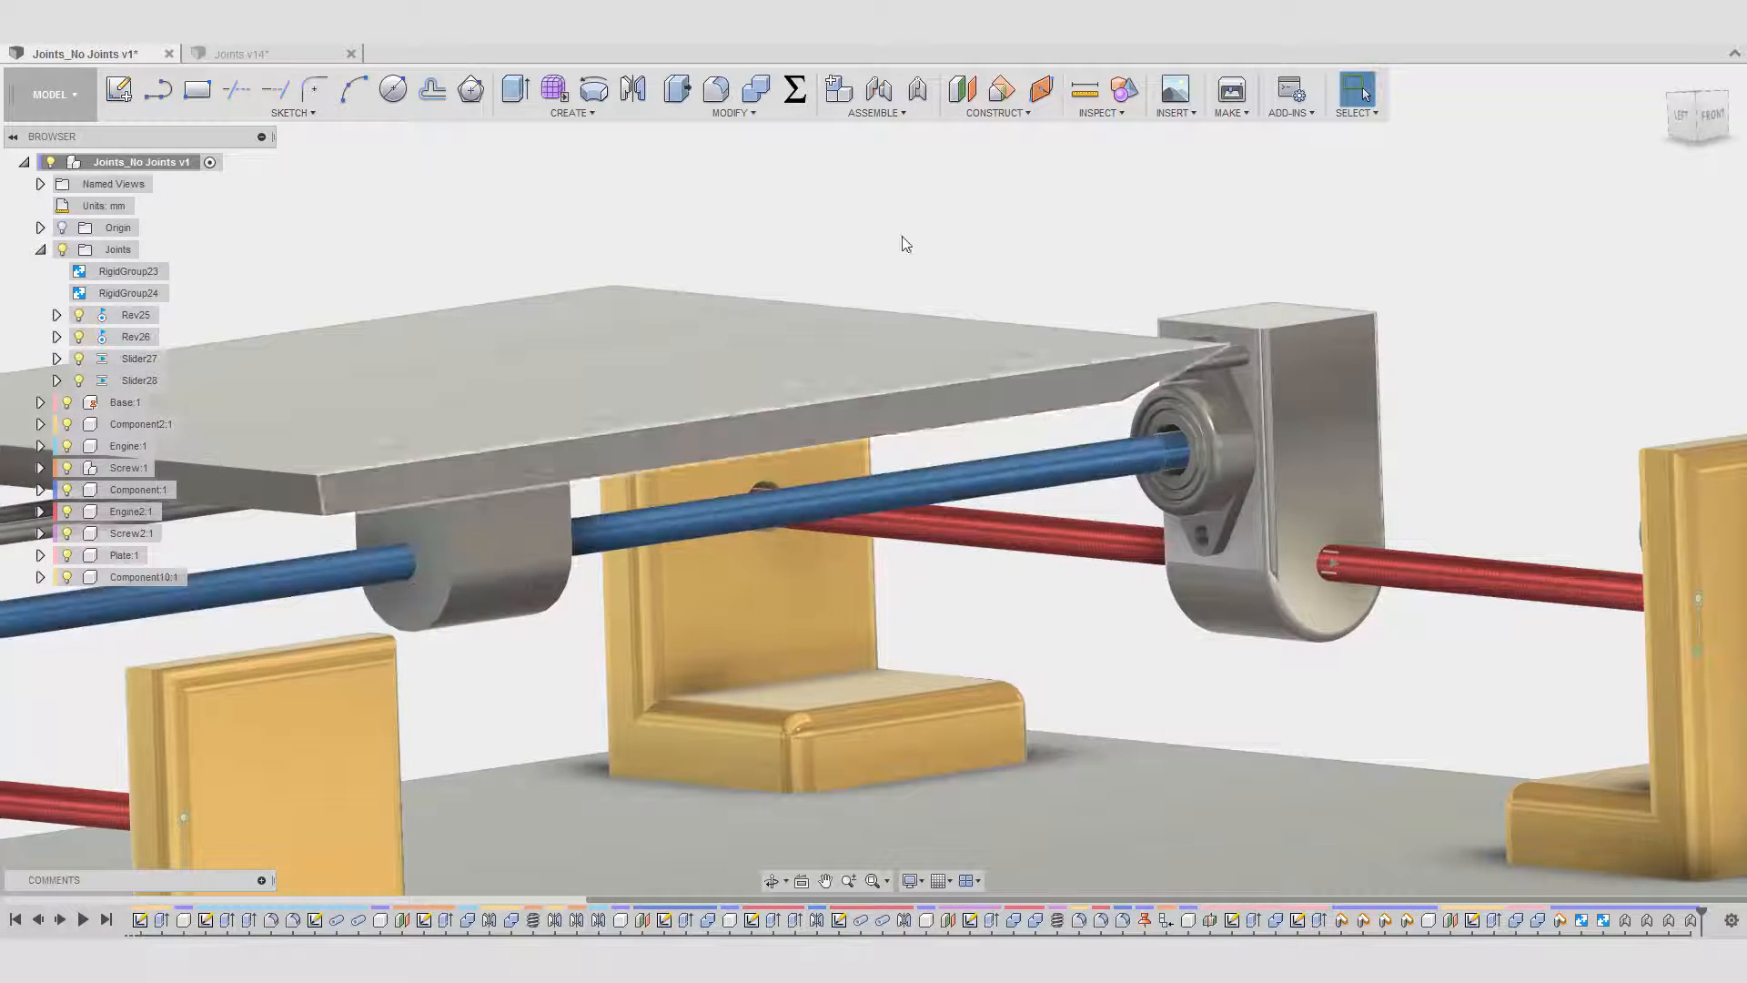
- Create a Revolute as-built joint about the Z axis between the blue screw and its flange bearing, positioned at the bearing's centre
left_click(917, 88)
left_click(1075, 460)
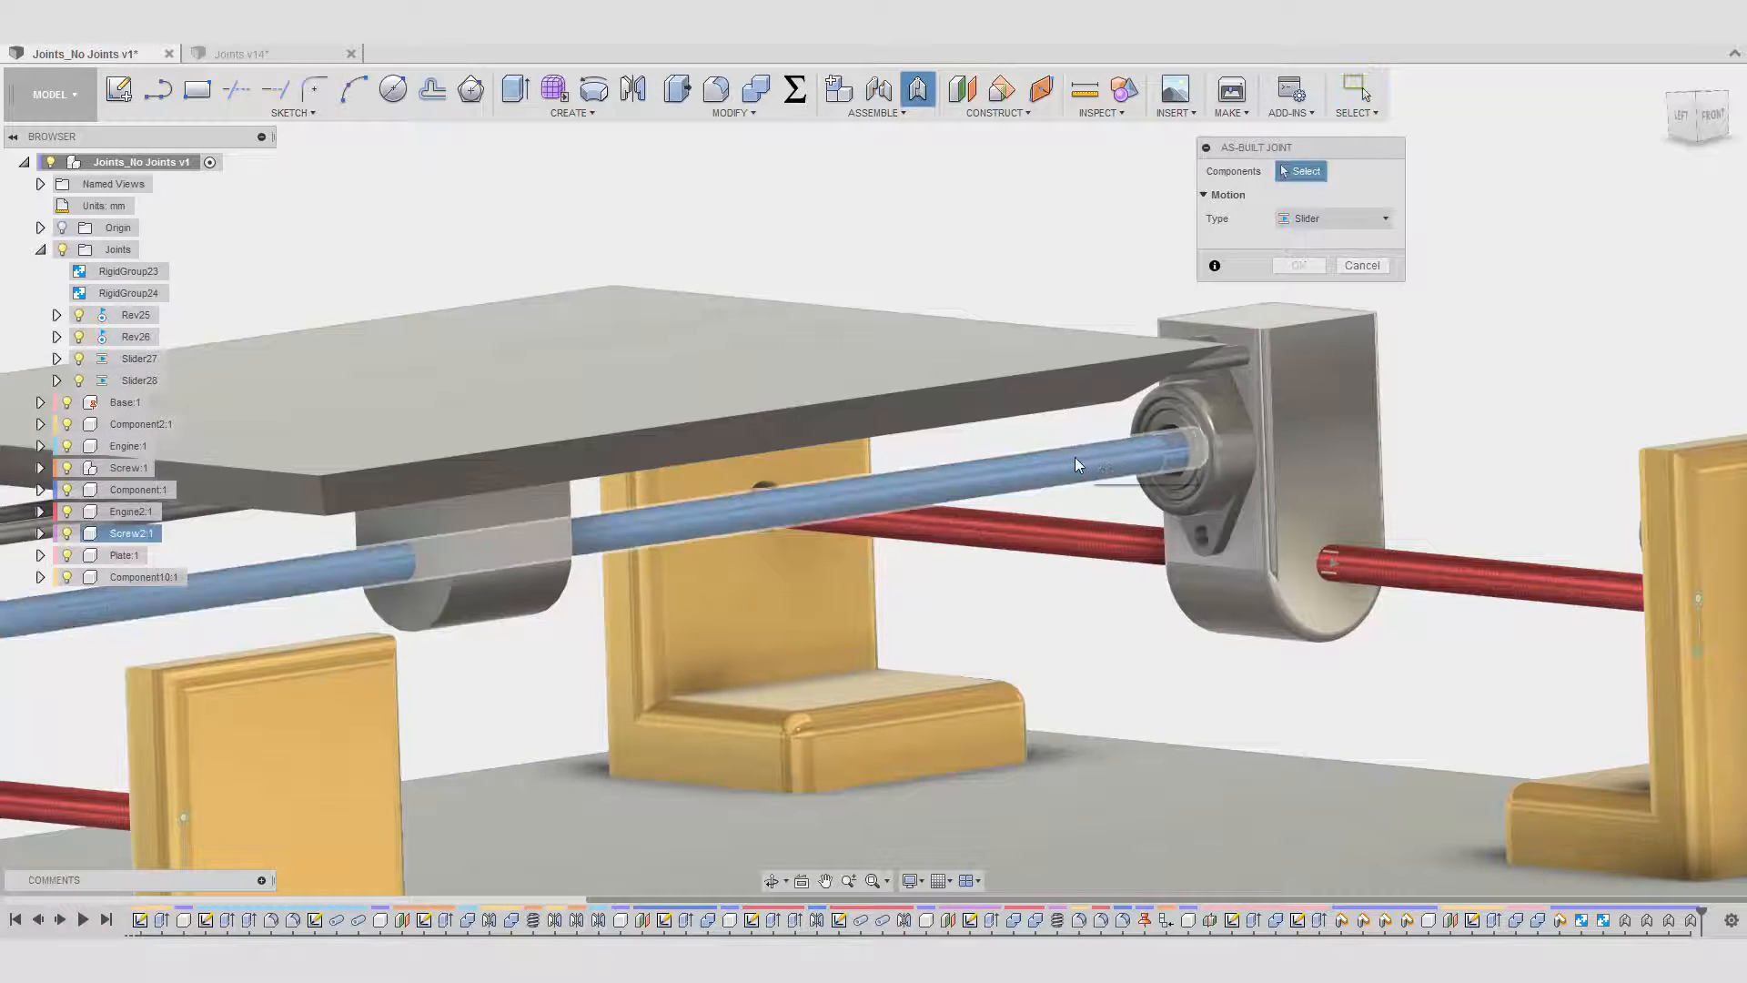
left_click(1211, 408)
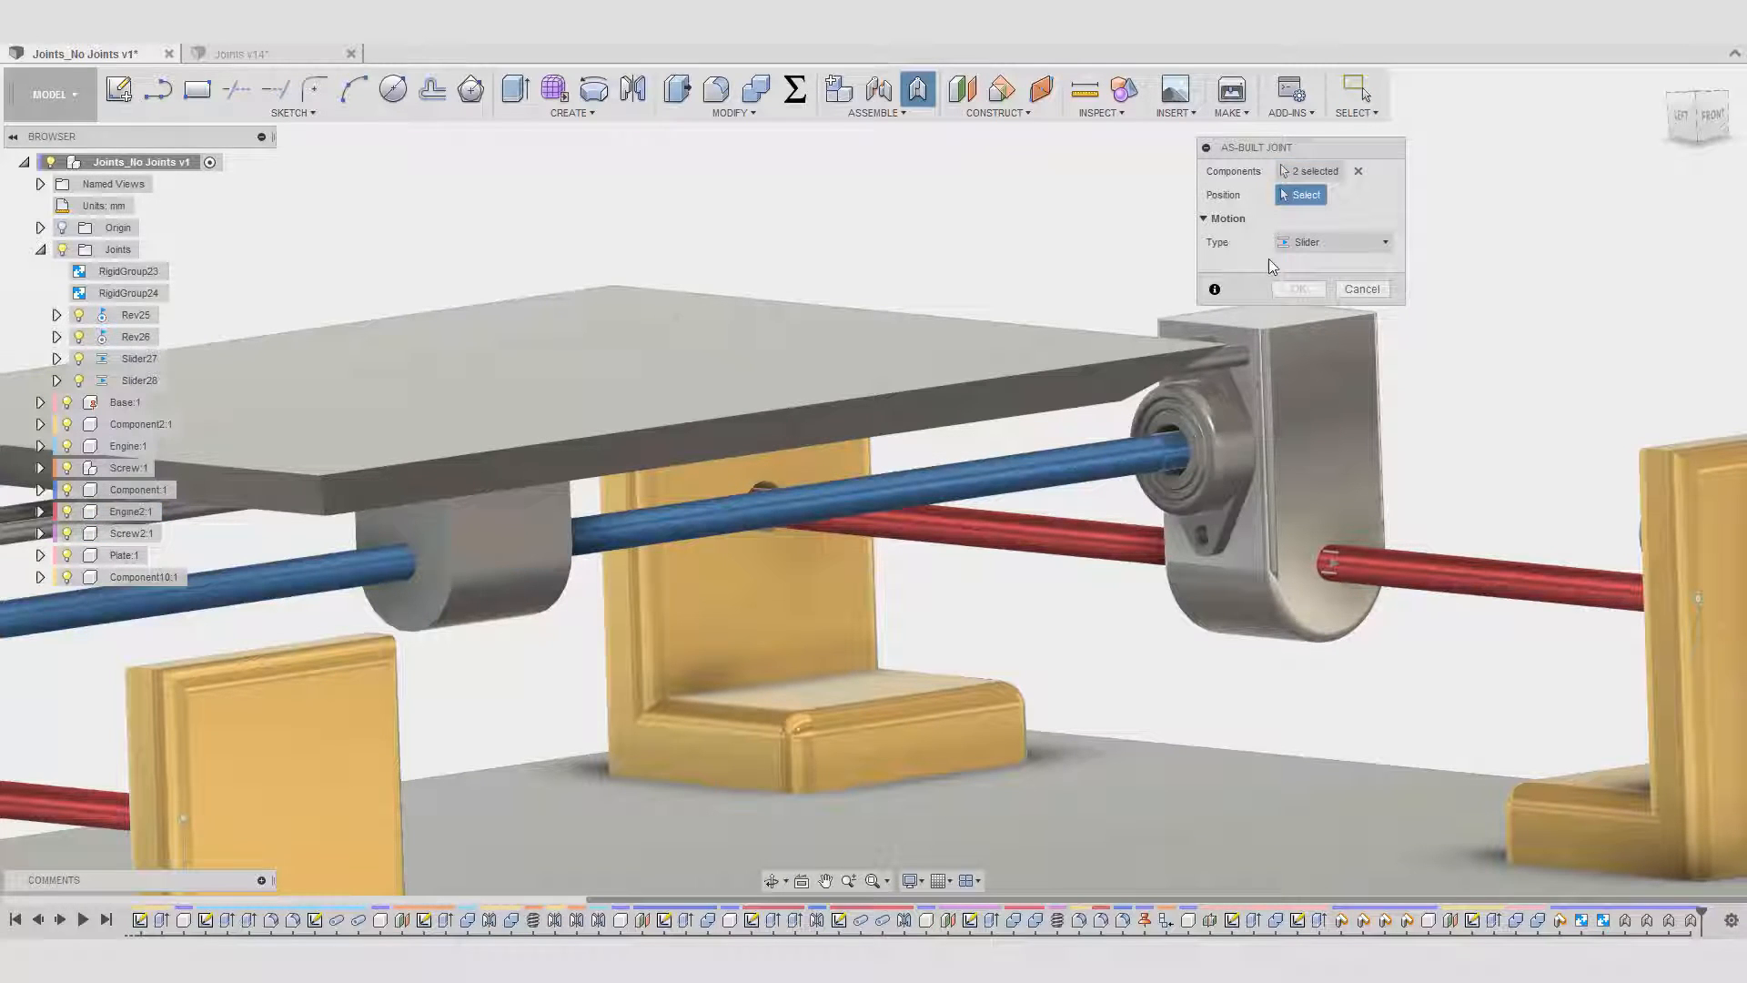
left_click(1318, 243)
left_click(1303, 289)
left_click(1182, 433)
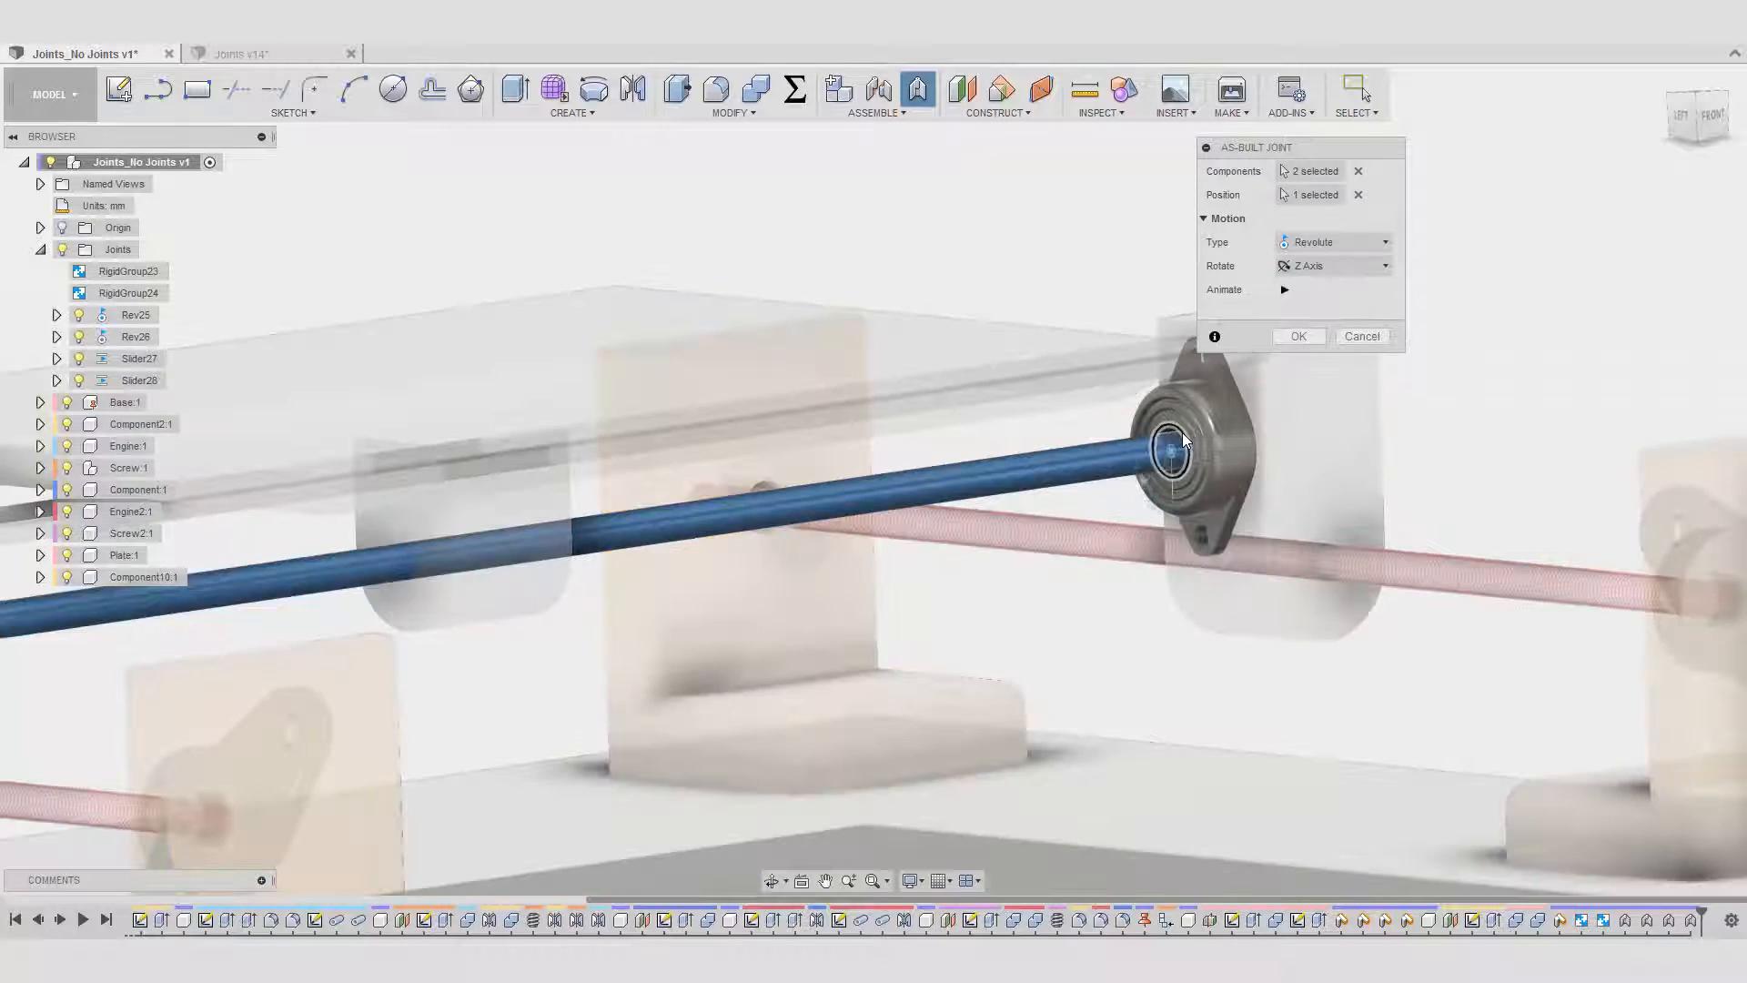
left_click(1295, 337)
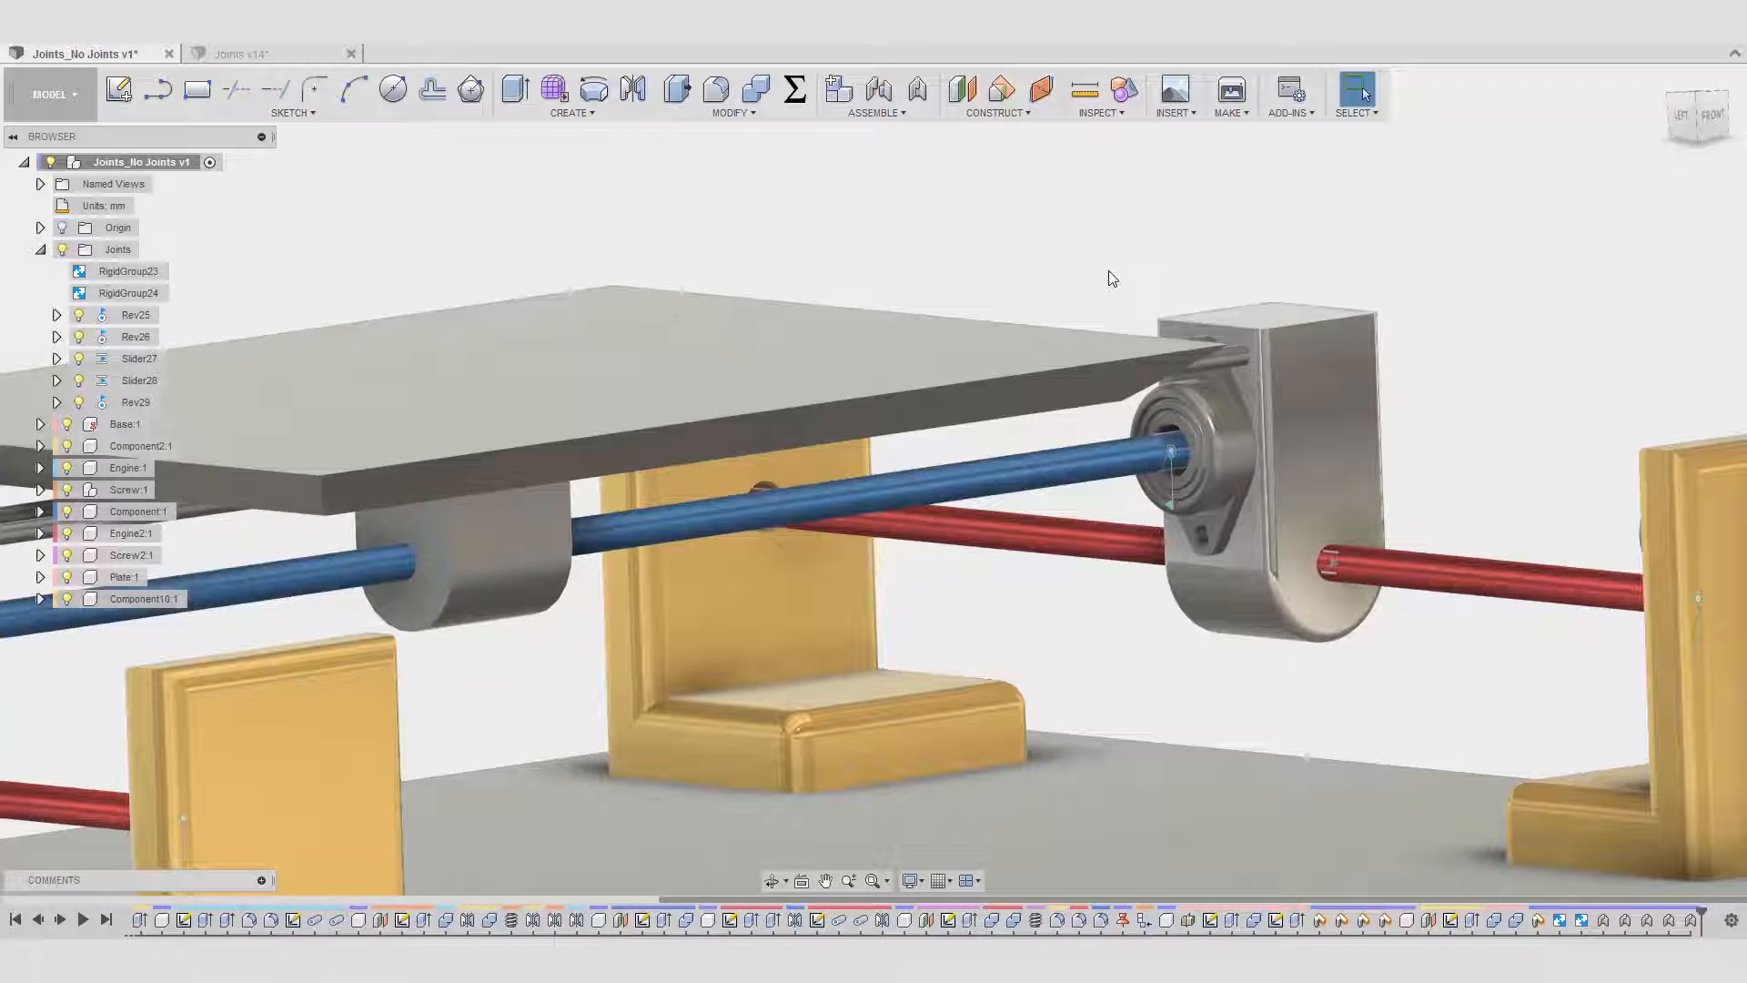
- Create a Slider as-built joint along the Z axis between the plate and the blue screw, positioned at the screw hole in the plate's block
scroll(1108, 271, "up", 2)
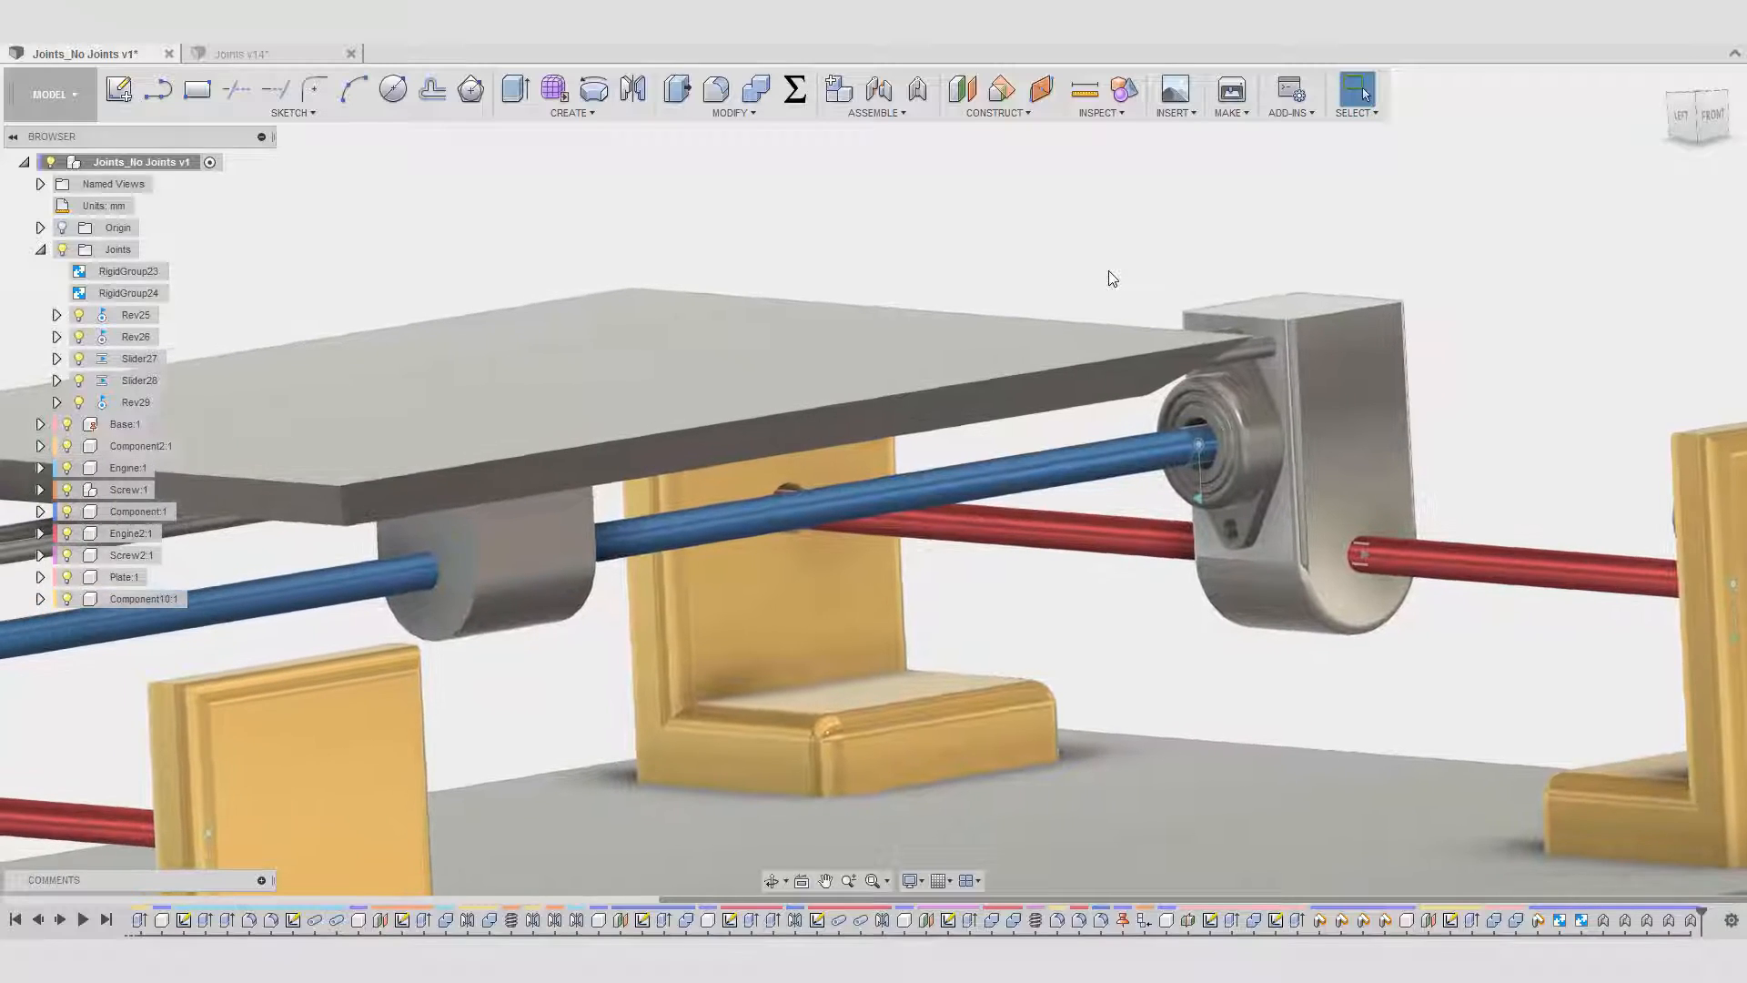
scroll(1109, 270, "up", 5)
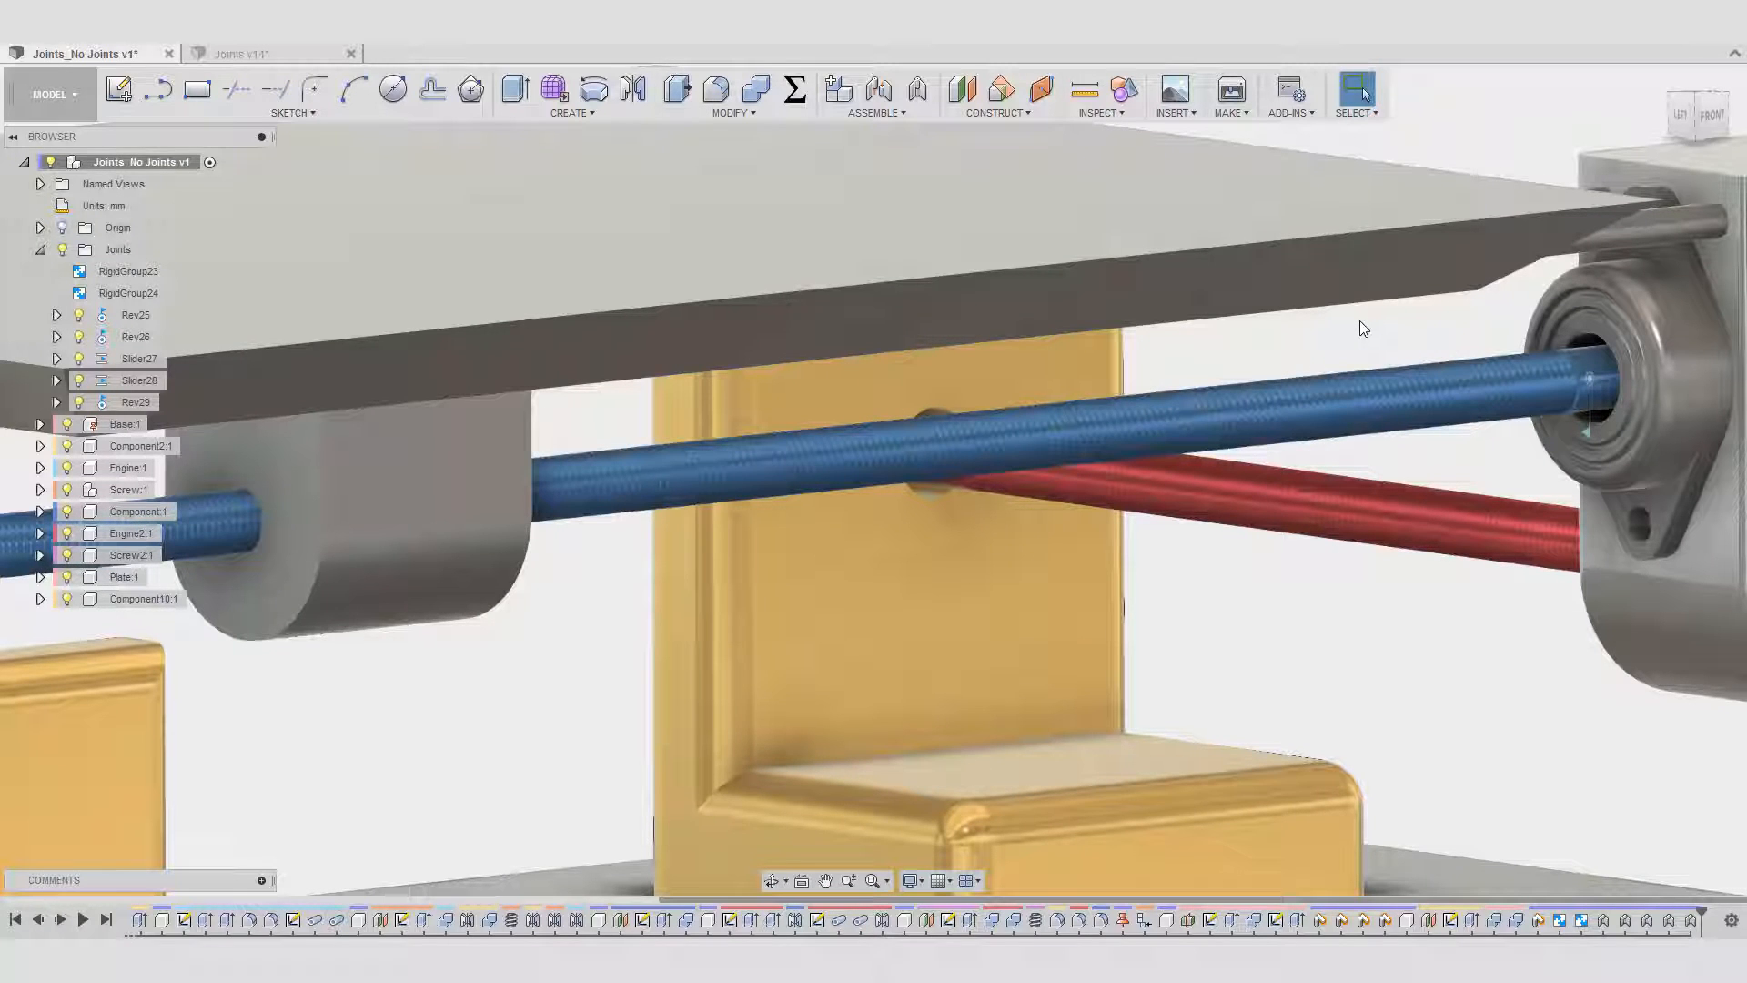
scroll(1360, 321, "down", 1)
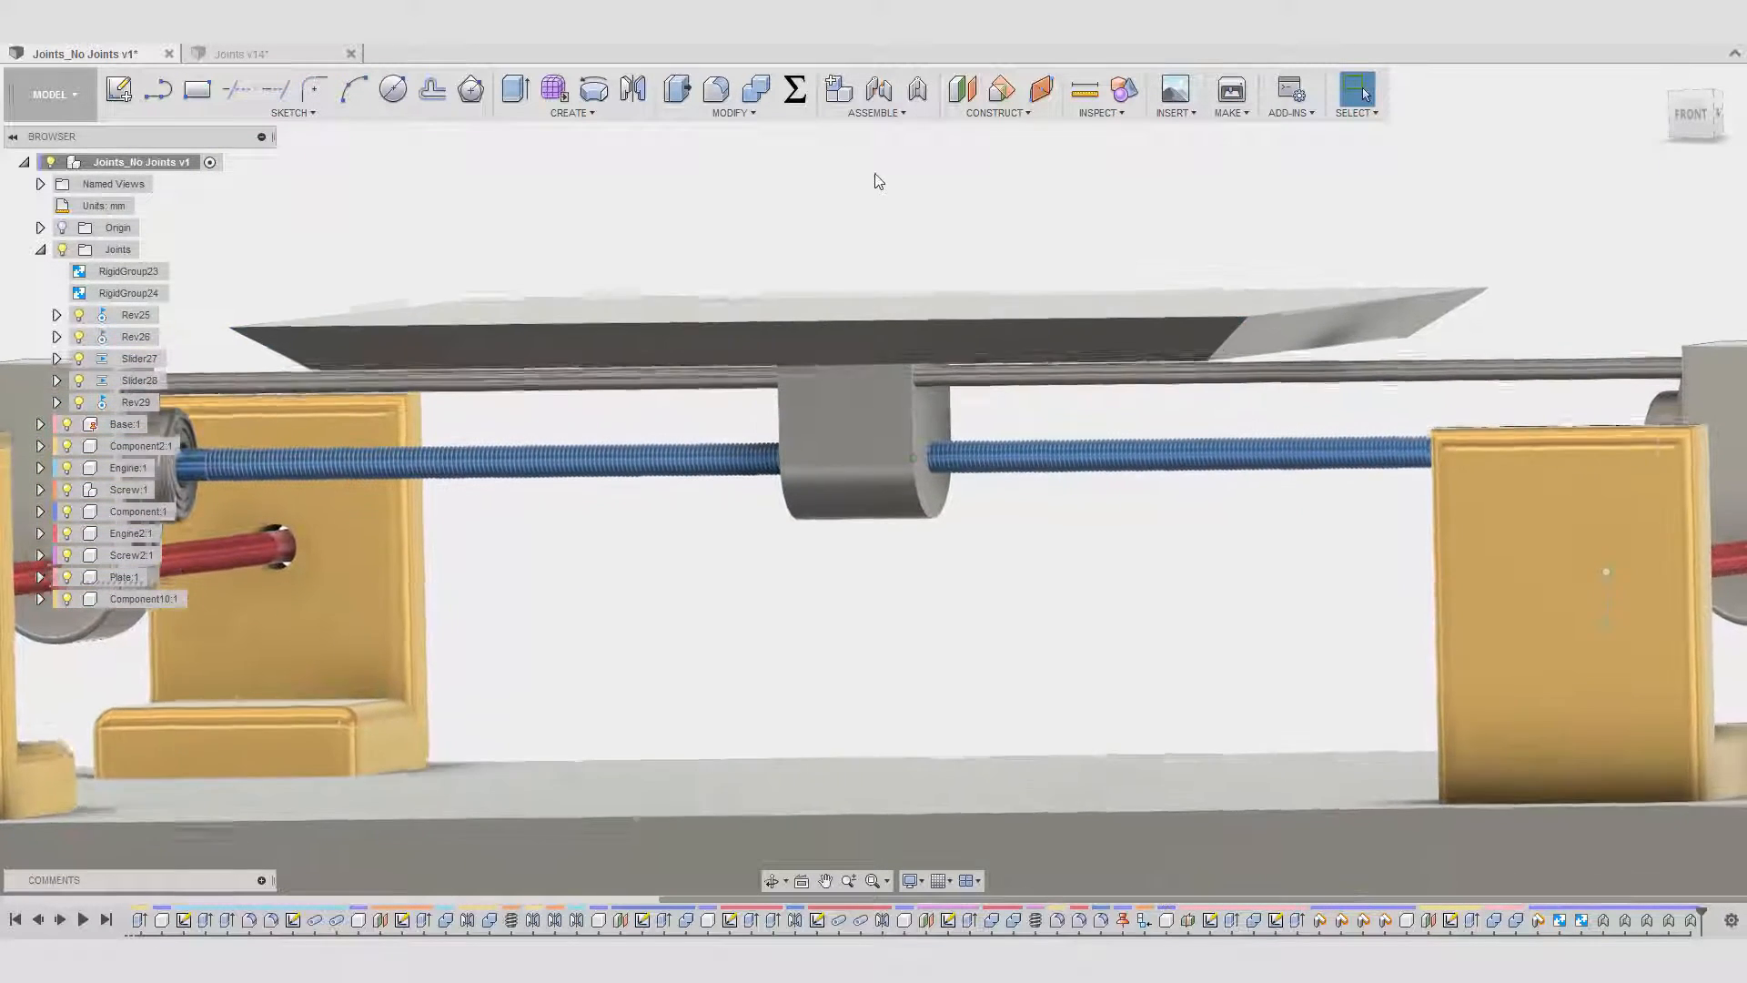
left_click(918, 89)
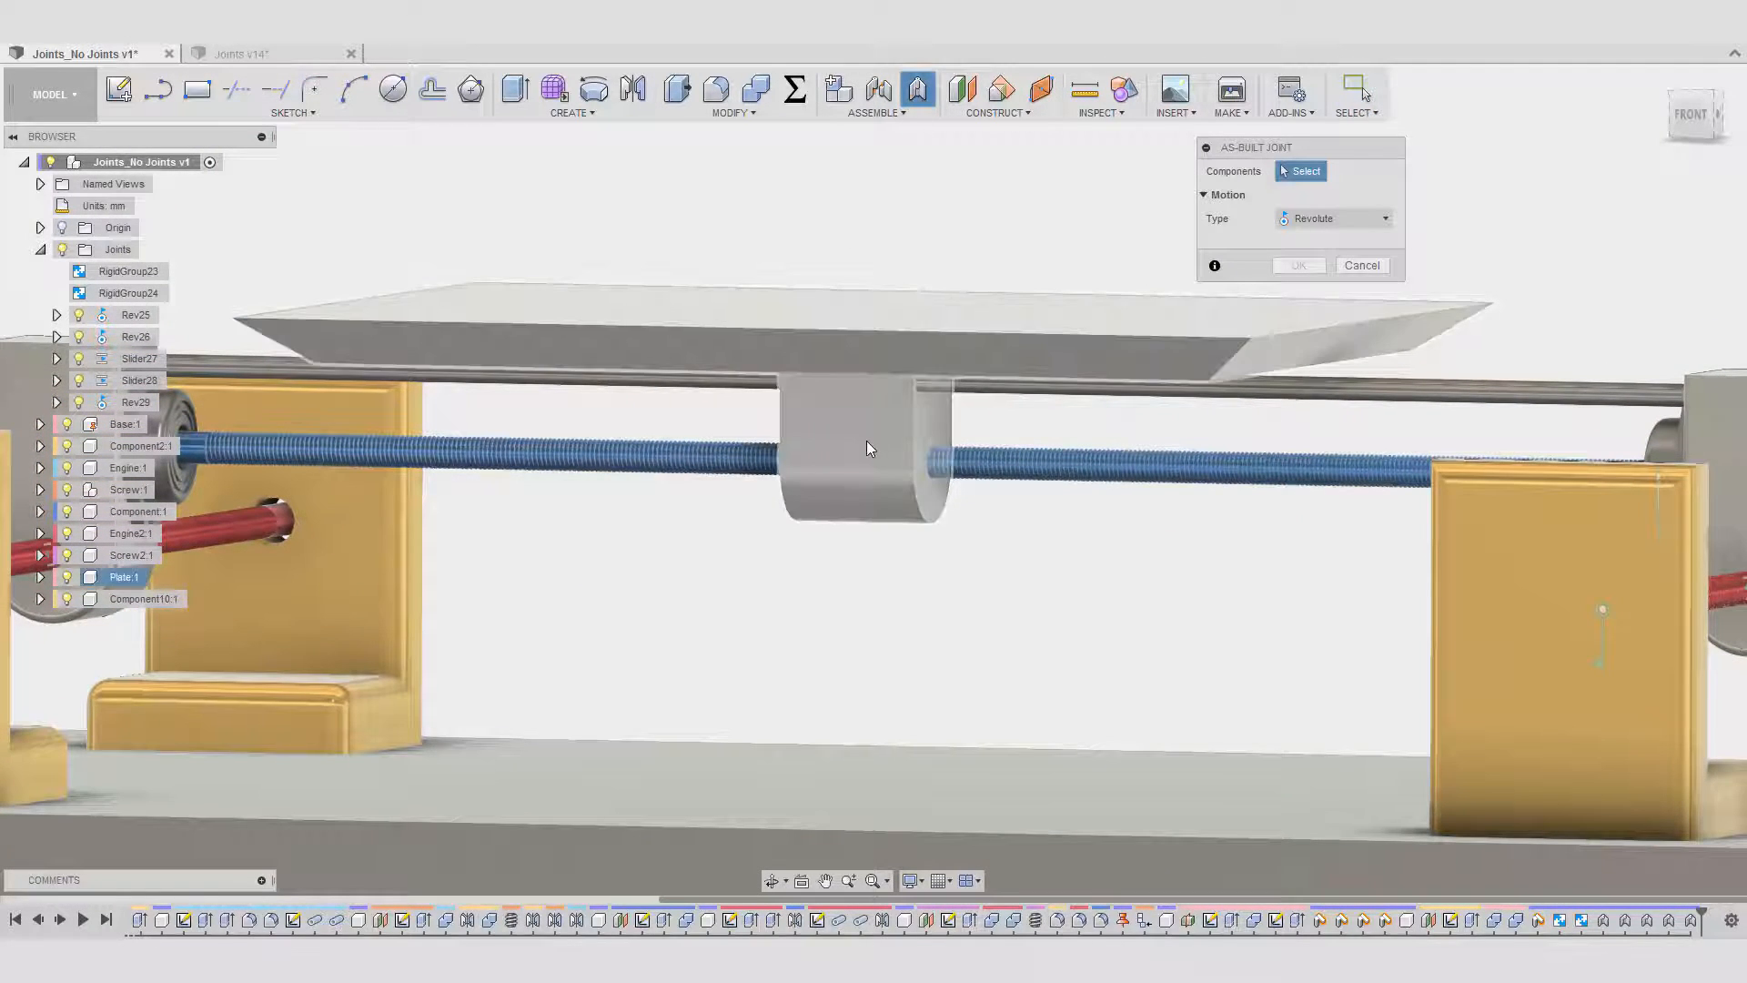
left_click(1309, 221)
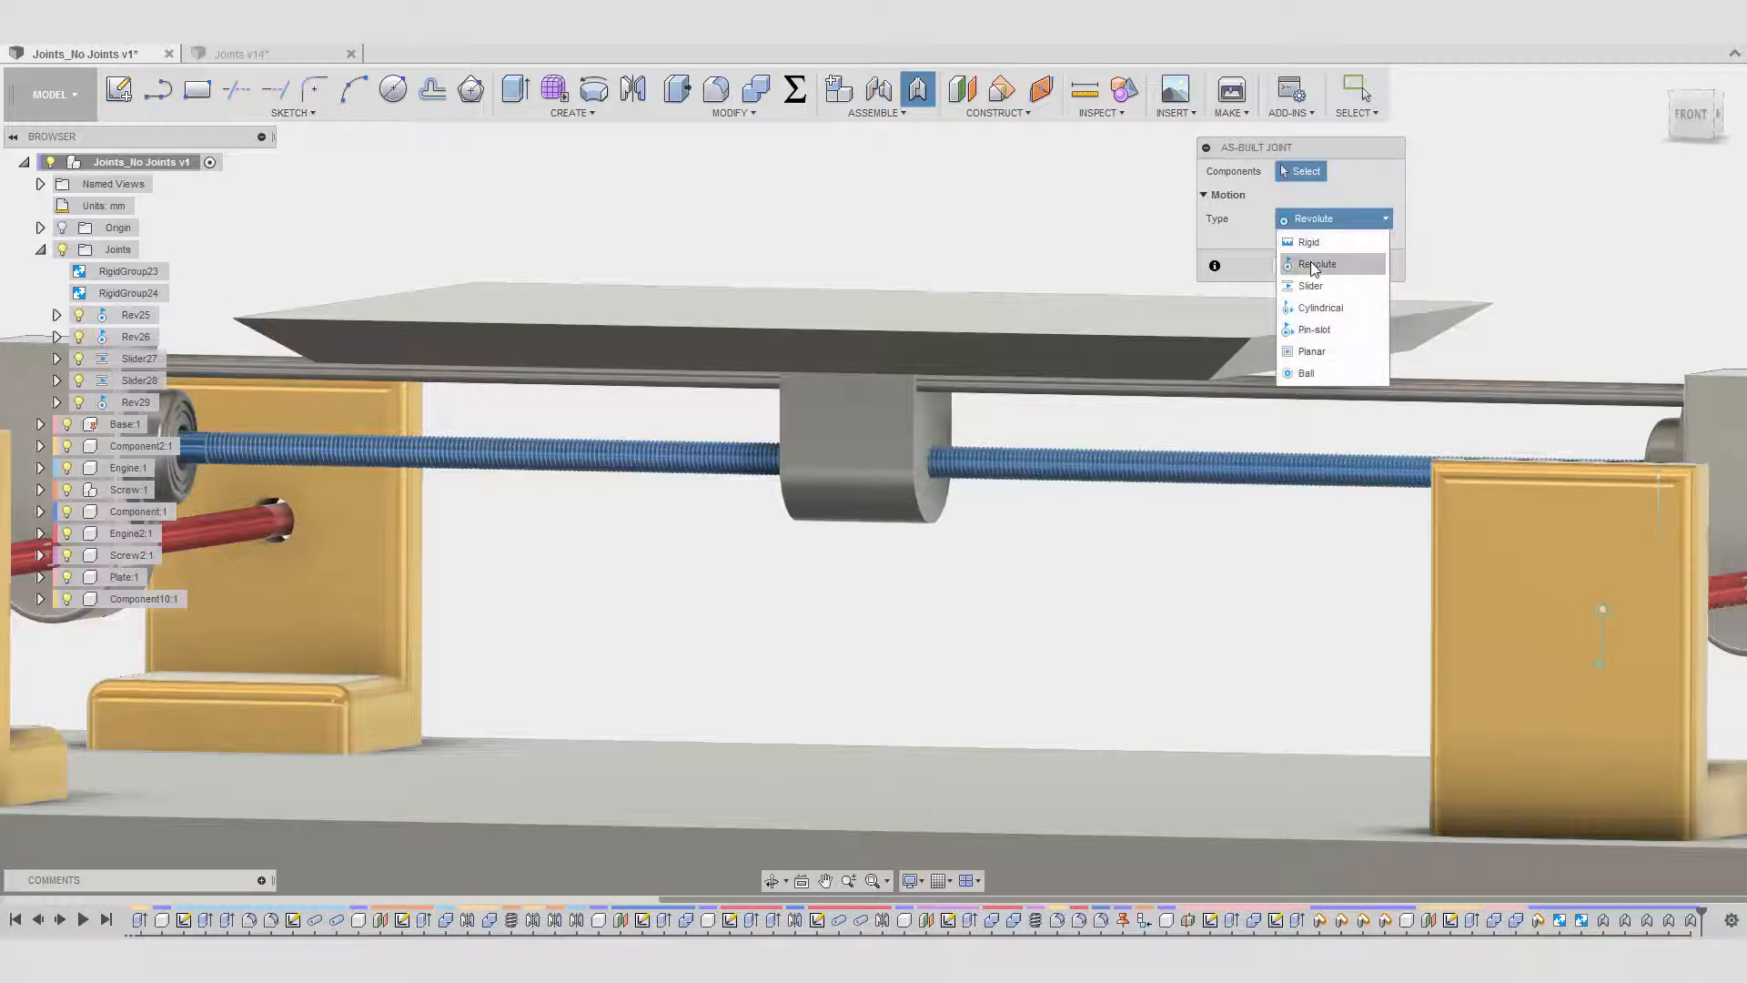
left_click(1313, 264)
left_click(1310, 285)
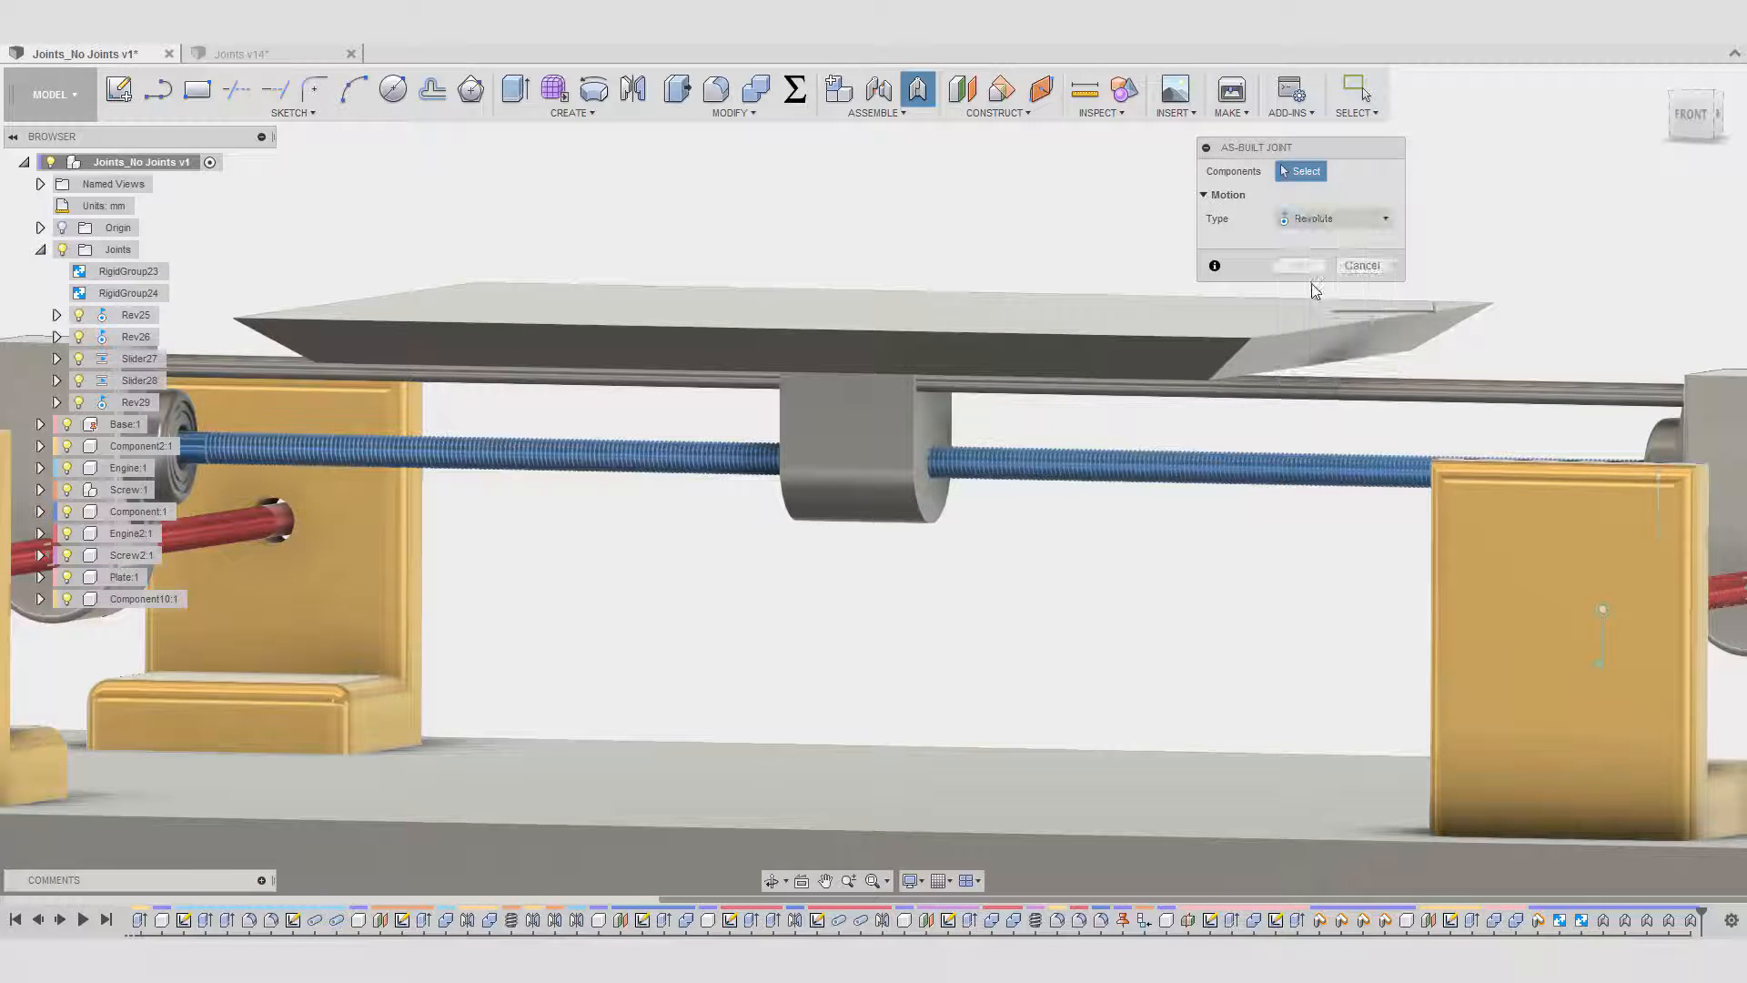
left_click(868, 441)
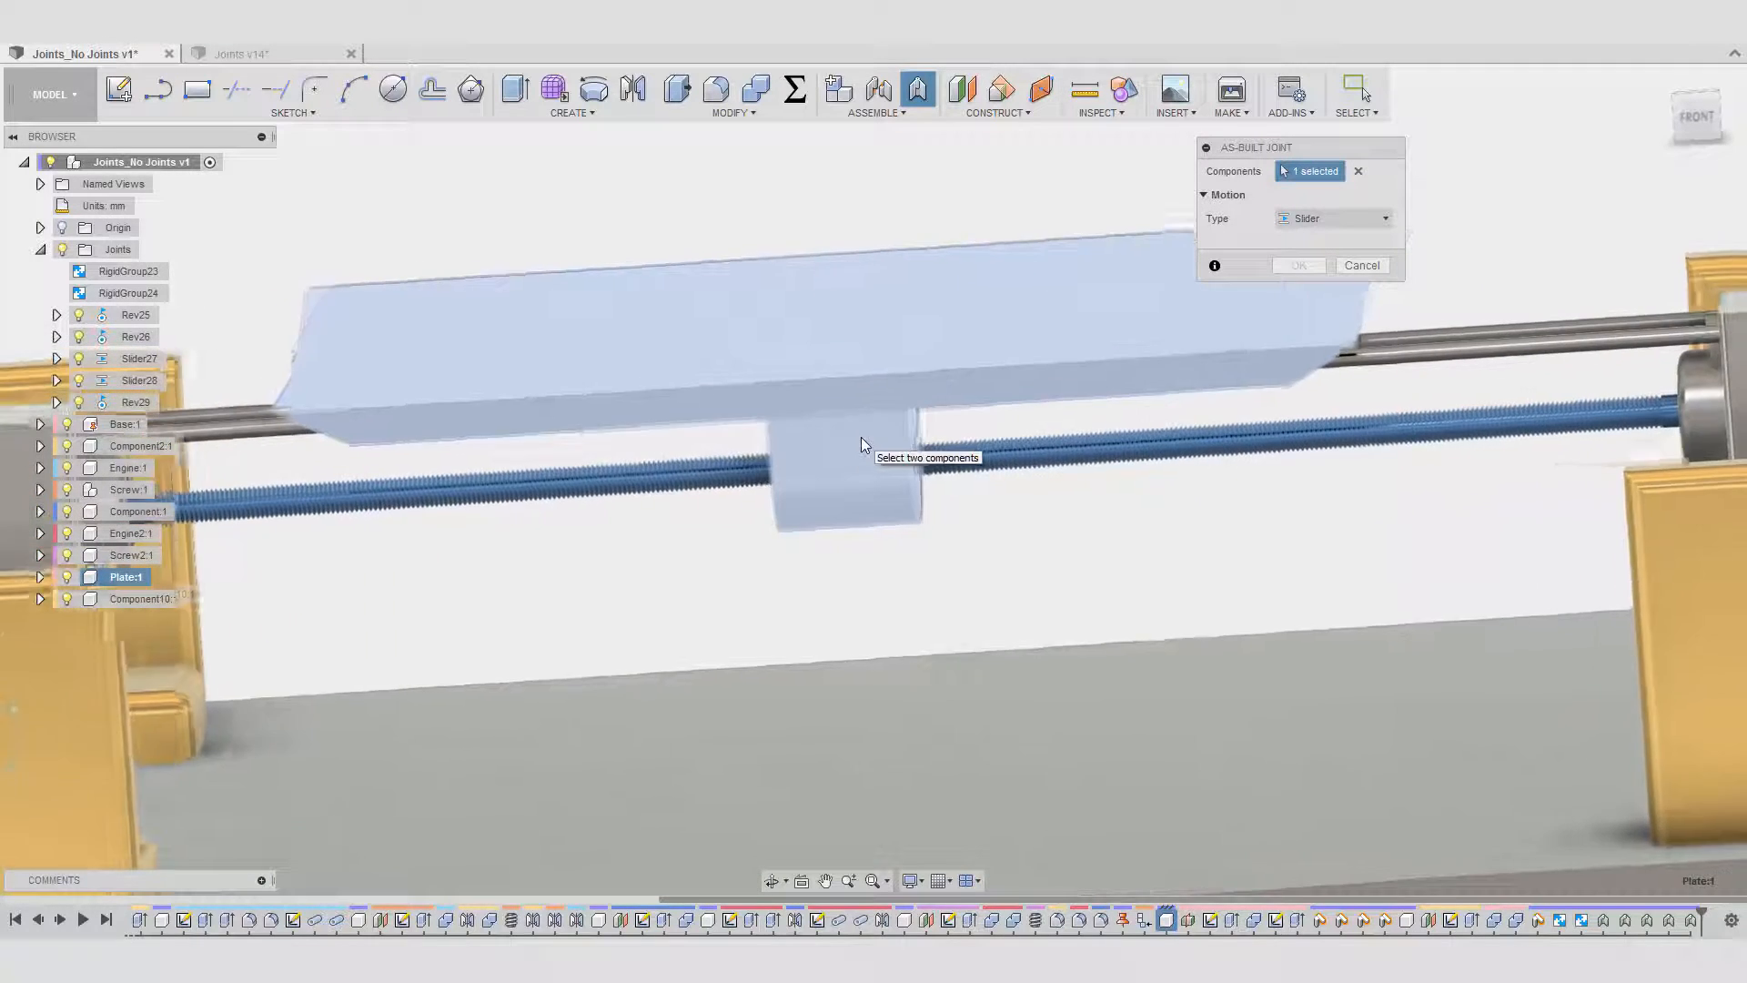
left_click(723, 475)
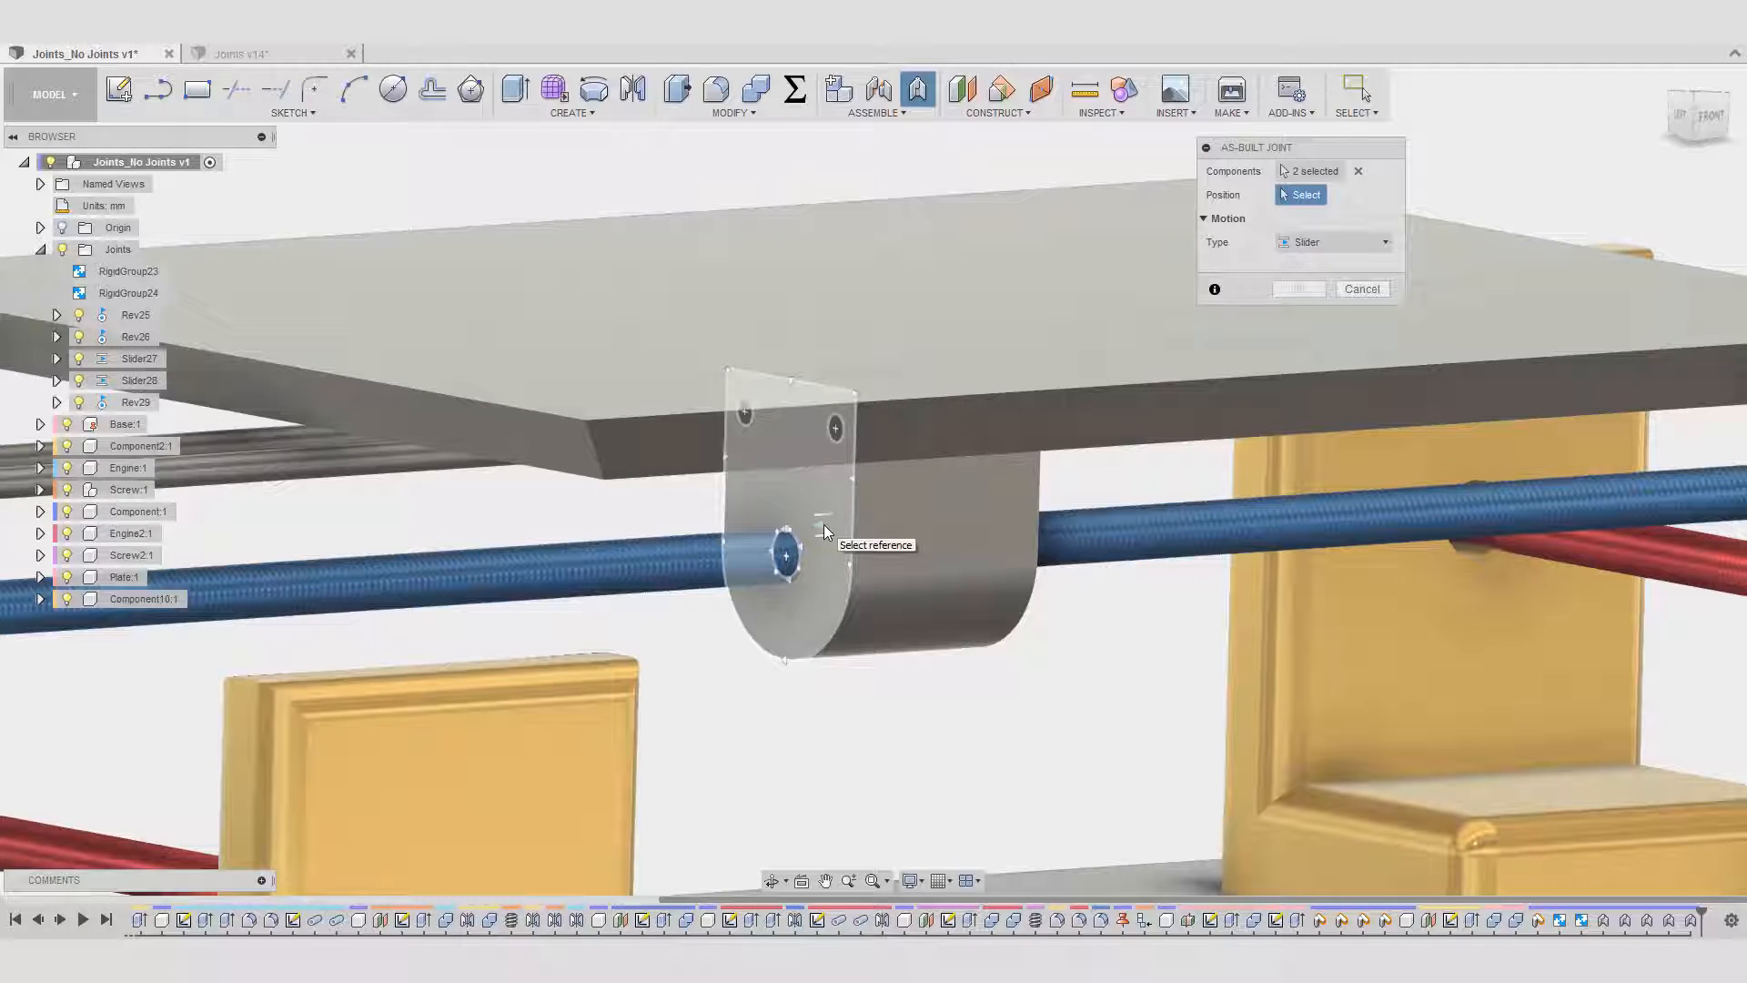
left_click(792, 562)
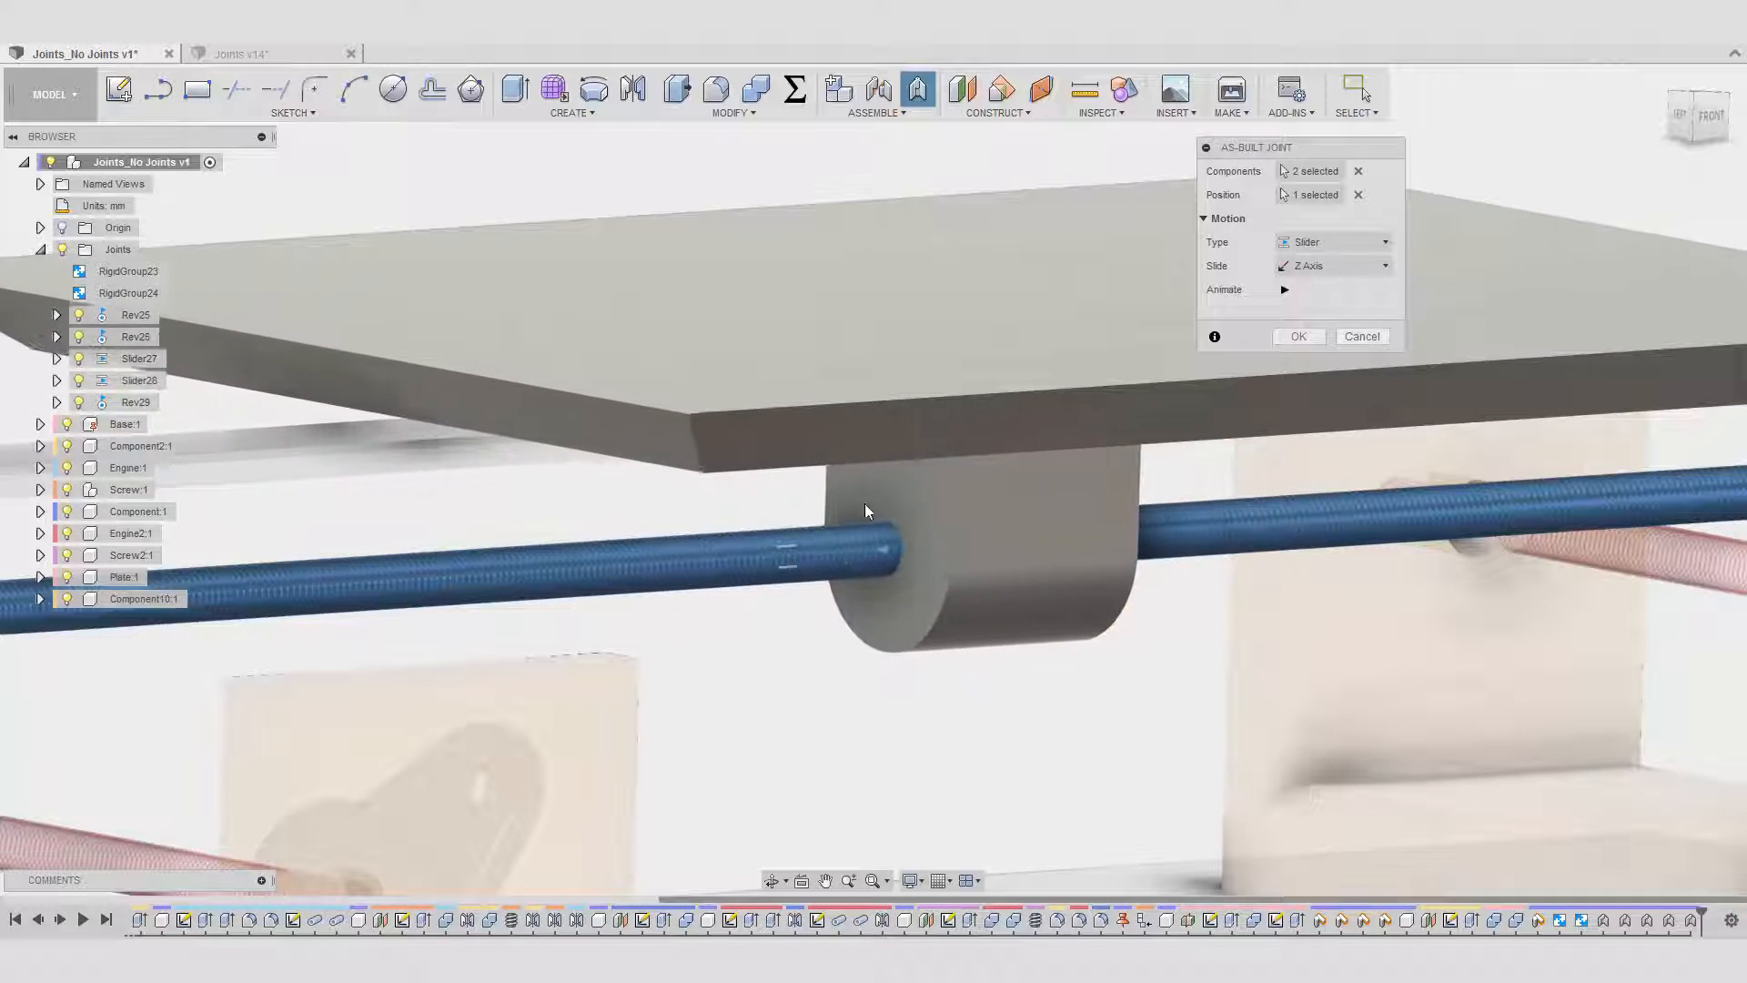
left_click(1297, 337)
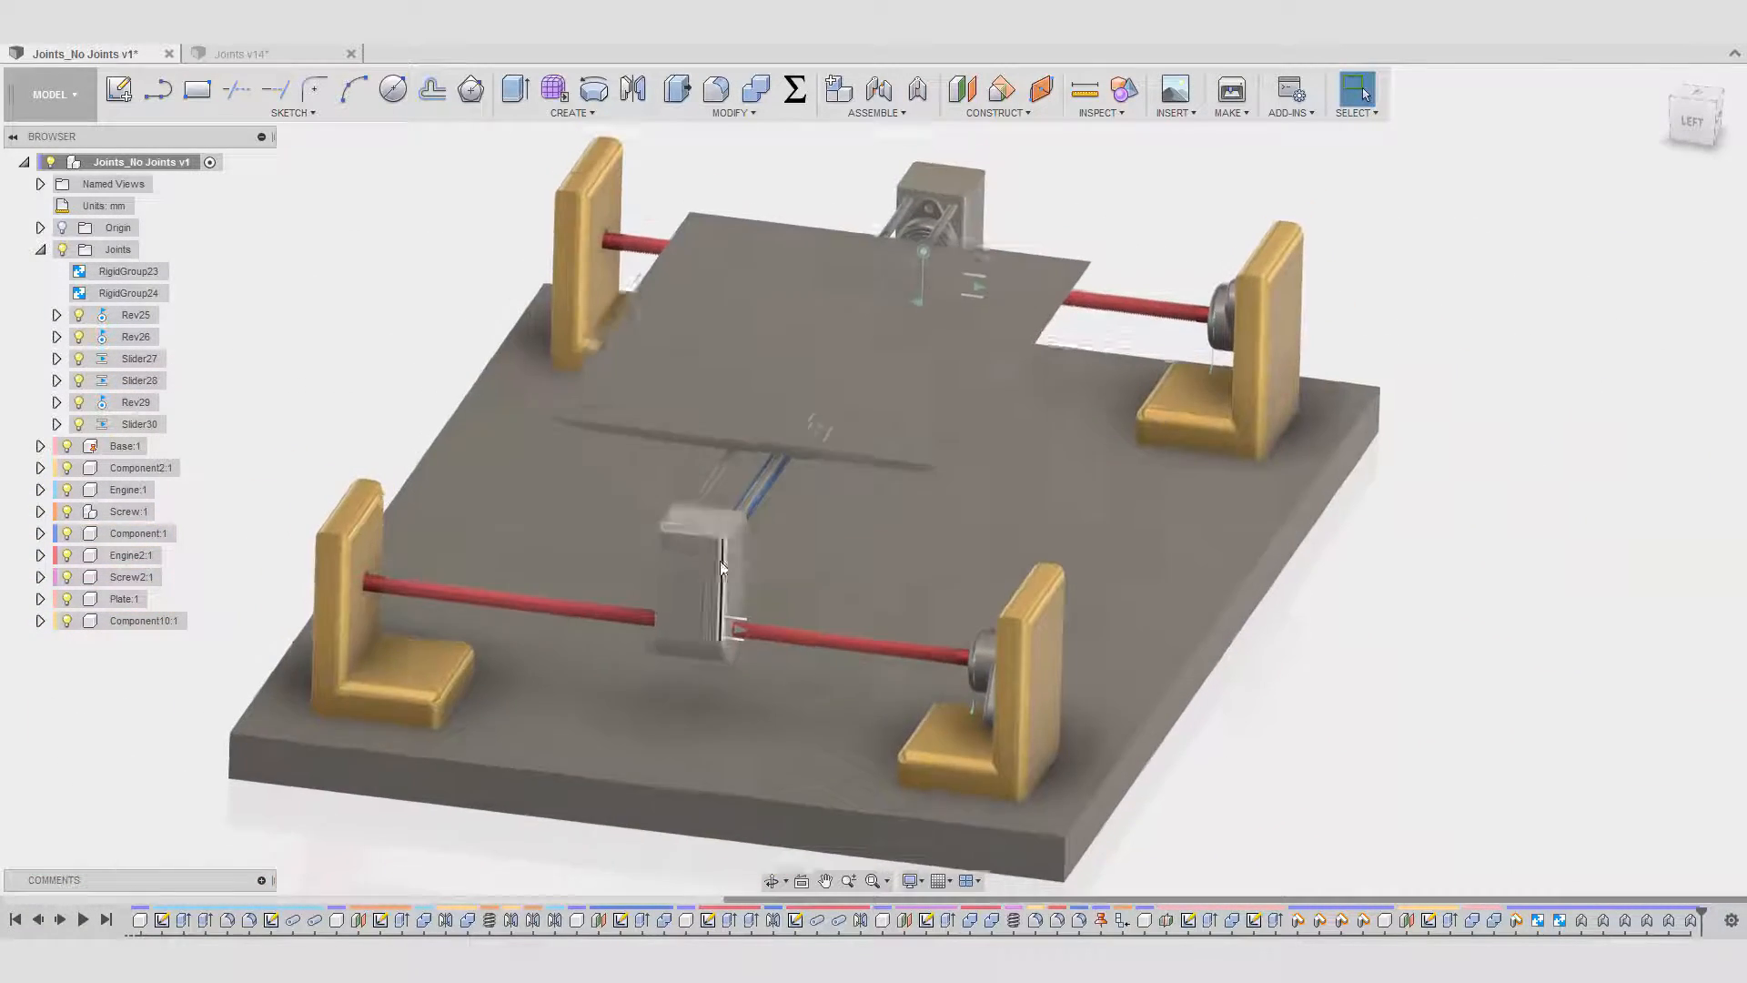
- Move the carriage along the red screws and the plate by its block to test the motion, and revert the positions
left_click_drag(719, 560, 635, 570)
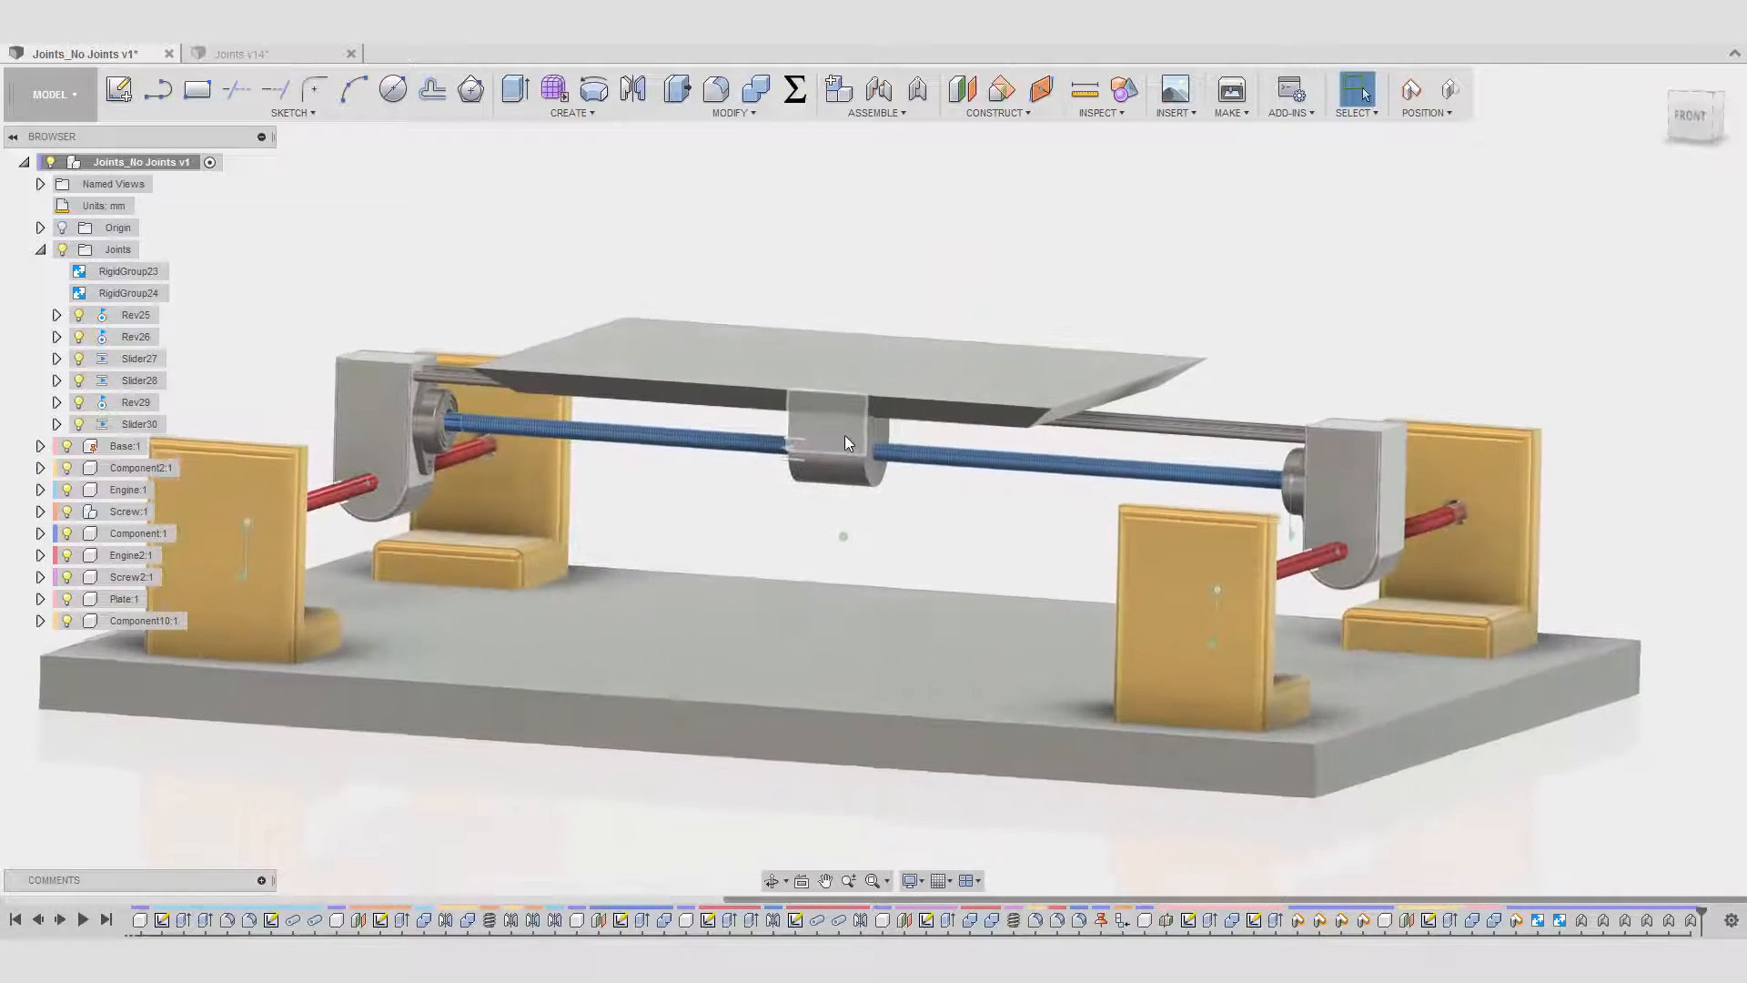
left_click_drag(846, 443, 873, 276)
middle_click_drag(1047, 276, 1057, 240, "shift")
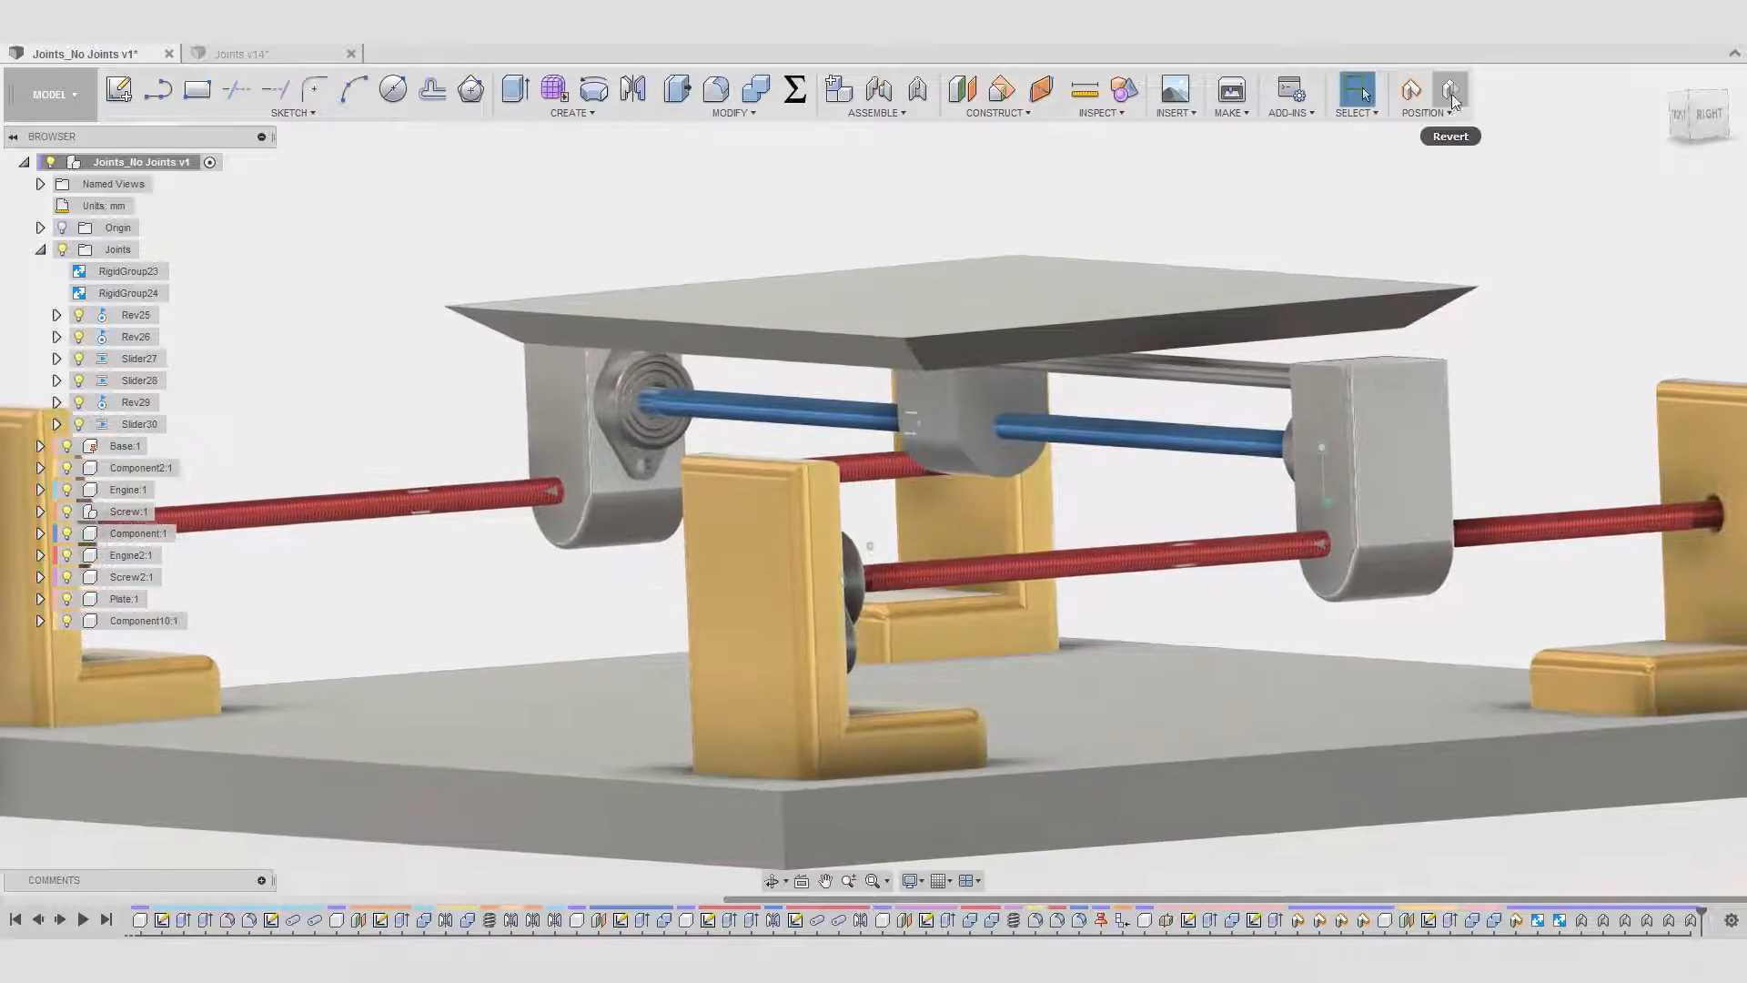
left_click(1451, 91)
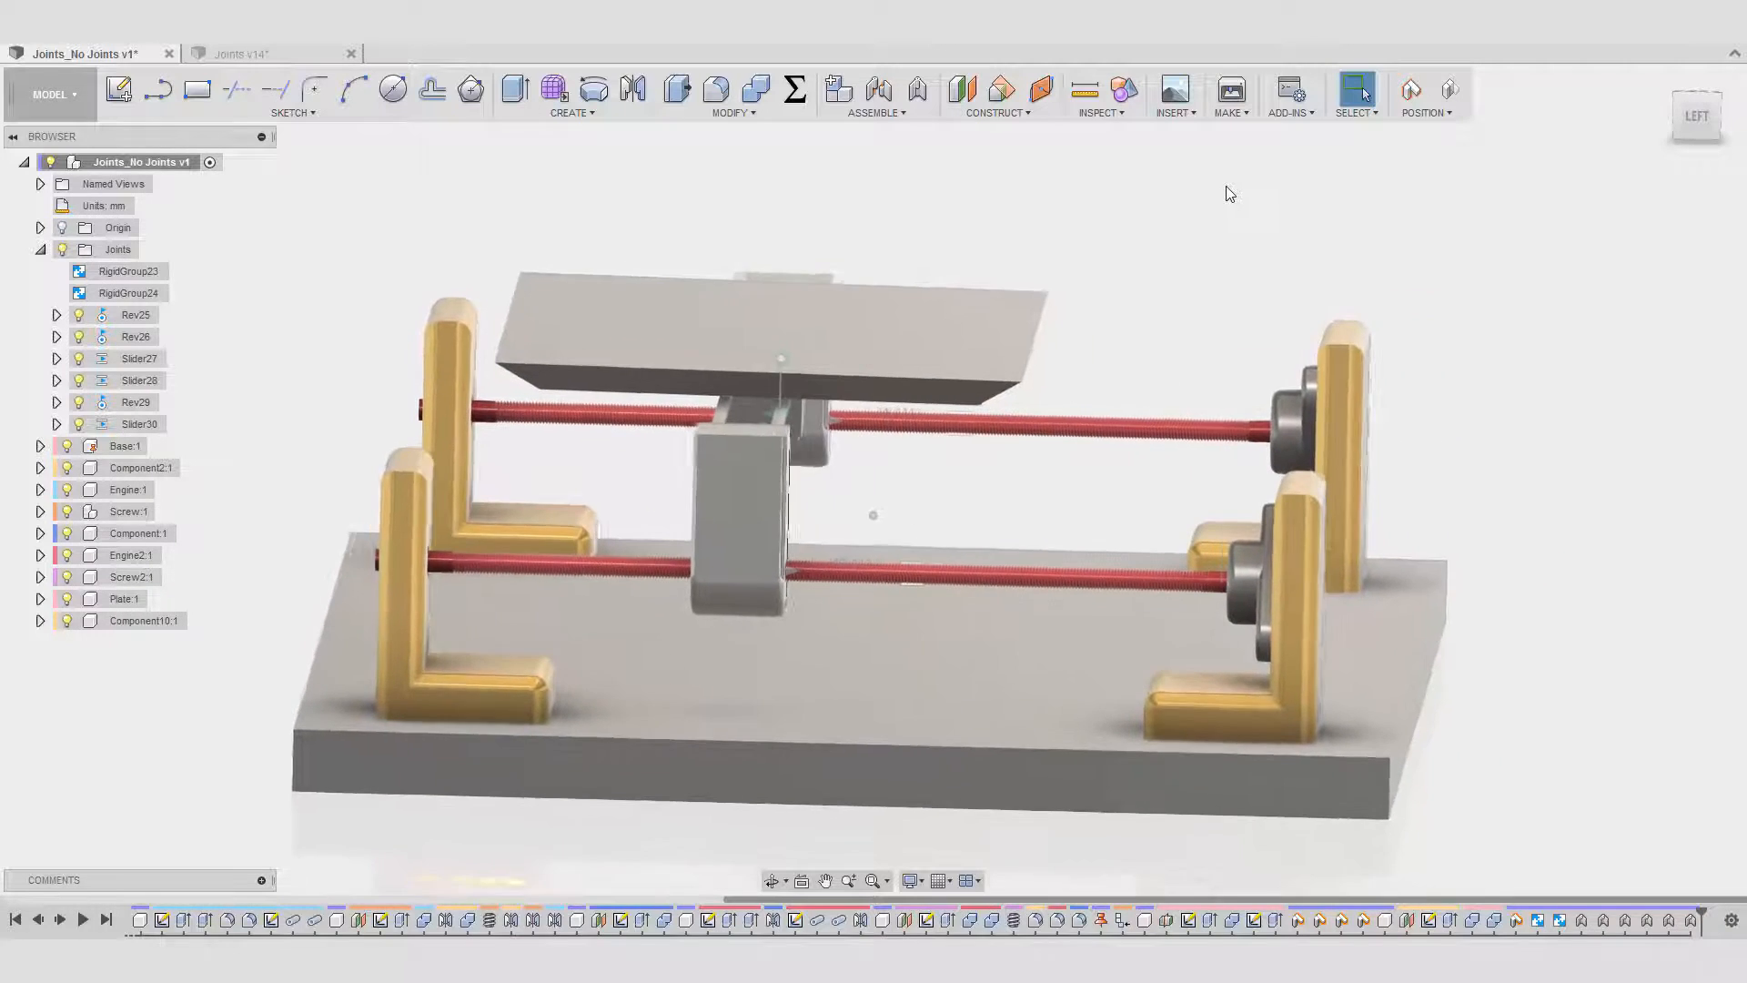
left_click(1444, 98)
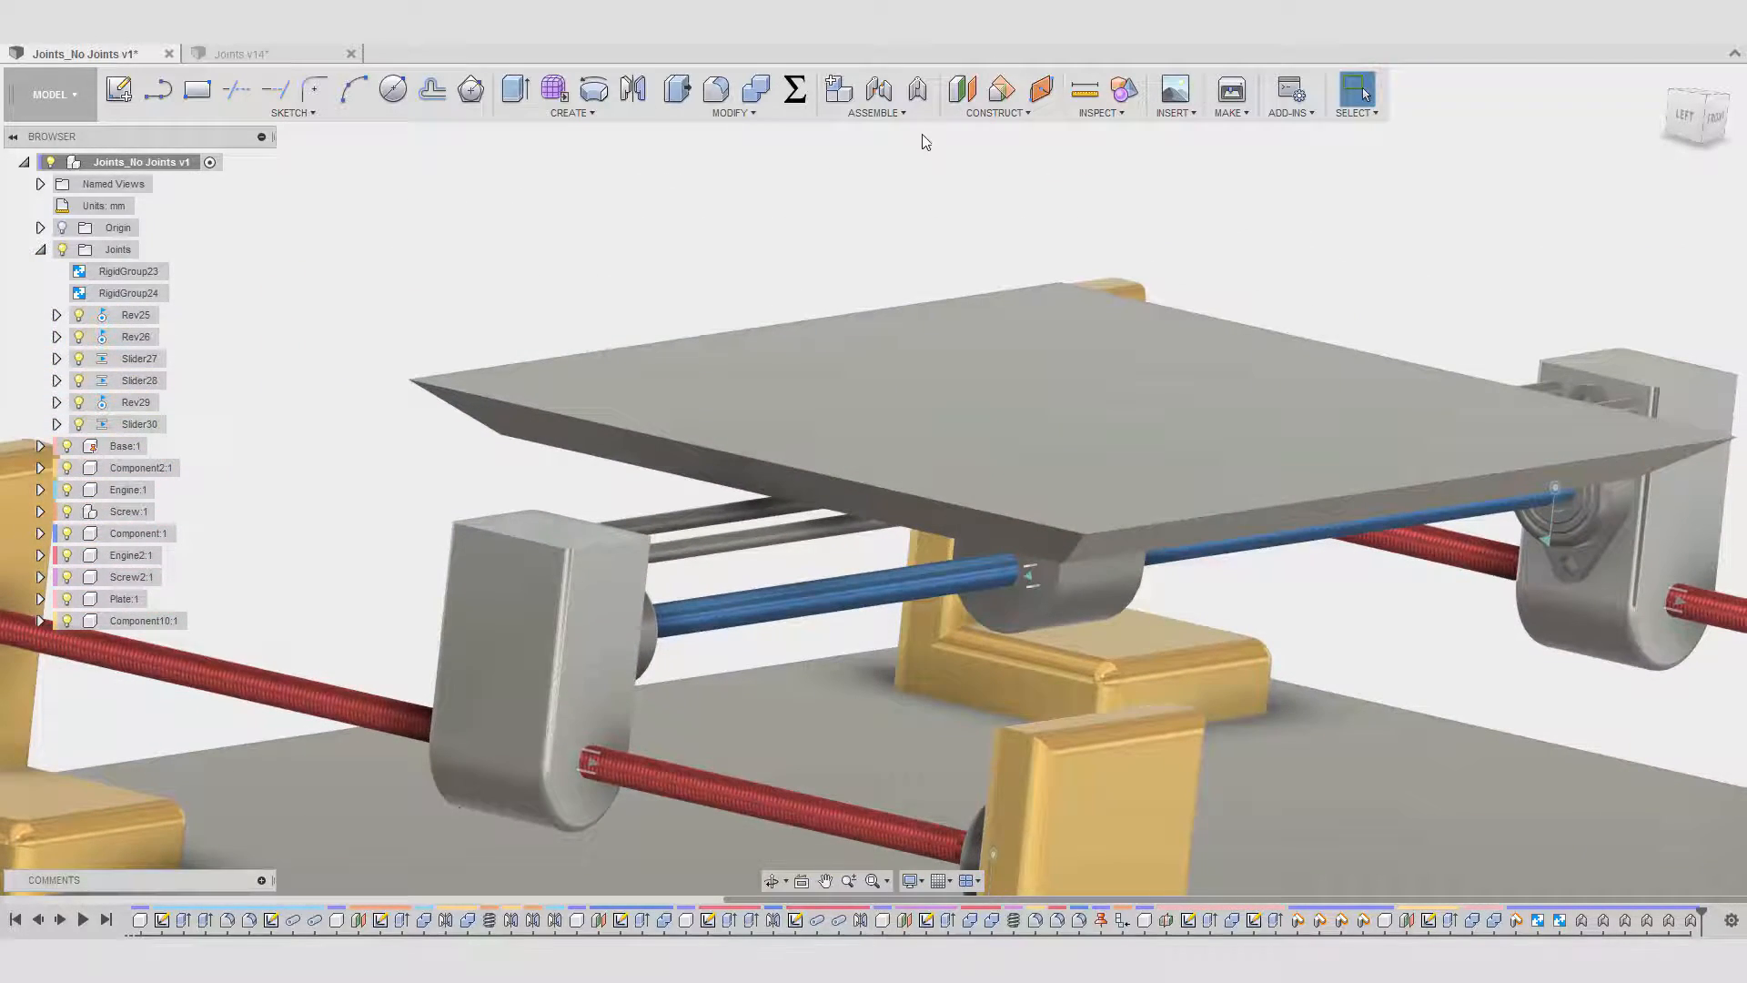
- Create a Planar as-built joint between the plate and the guide rods, with the Z axis as normal and the X axis as slide
left_click(919, 94)
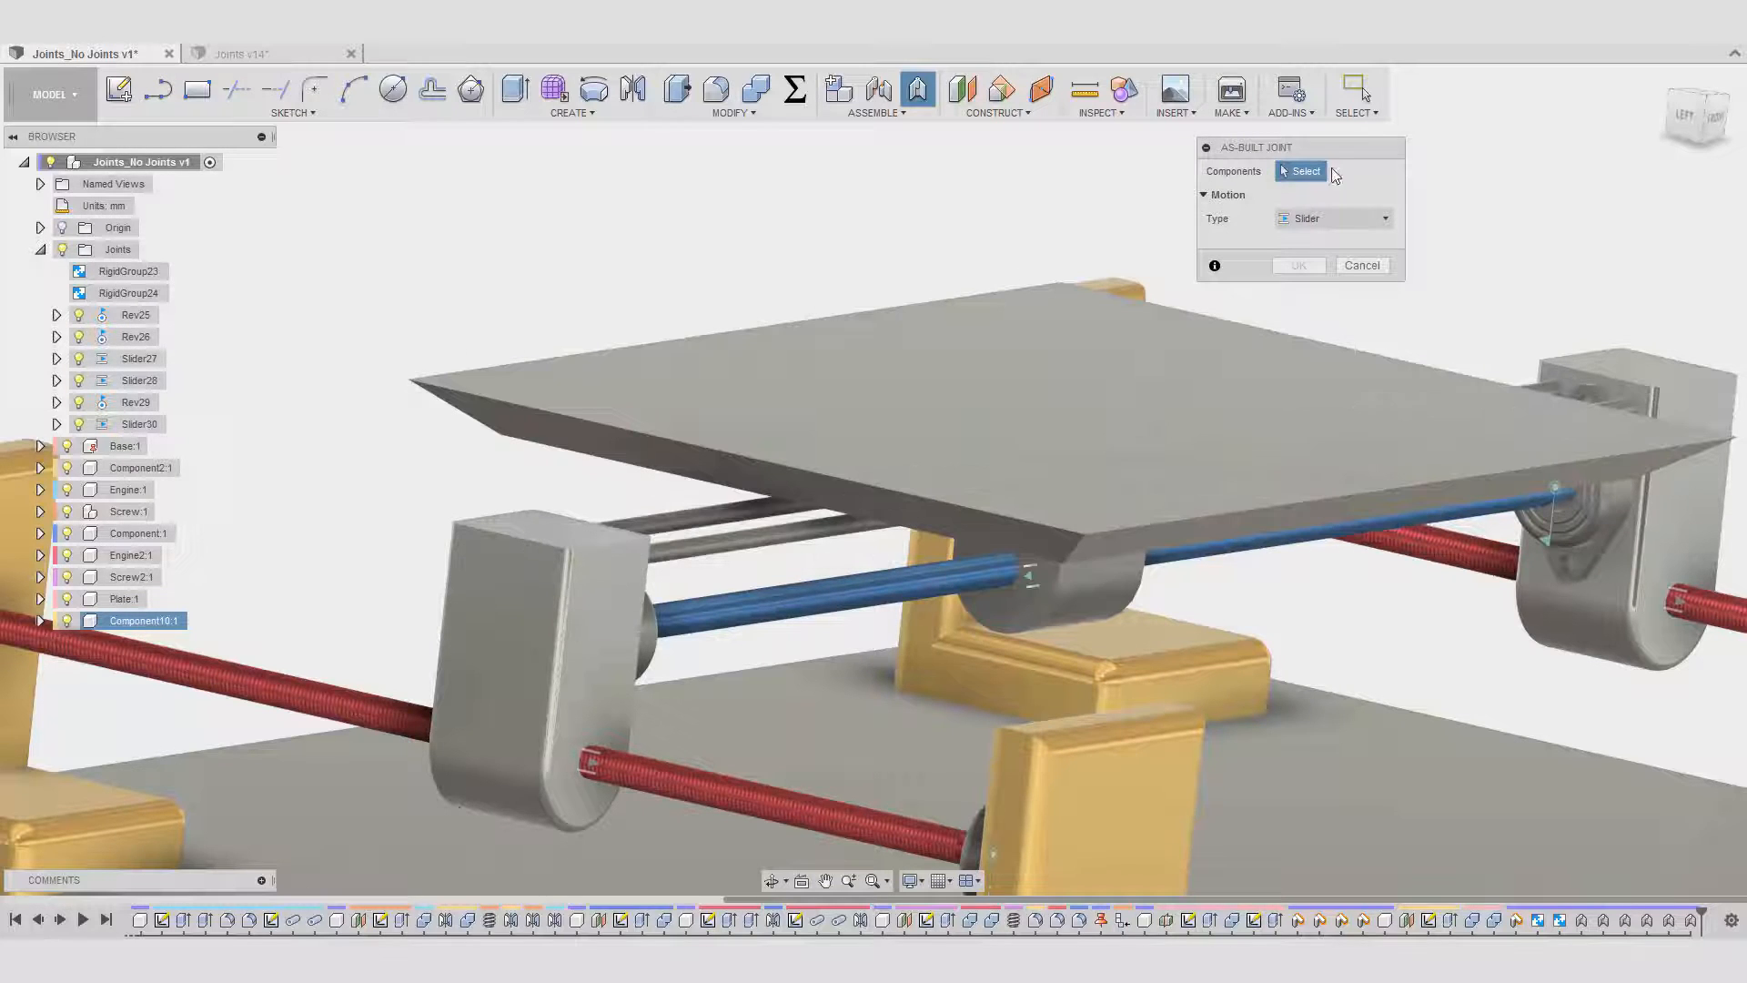
left_click(1324, 216)
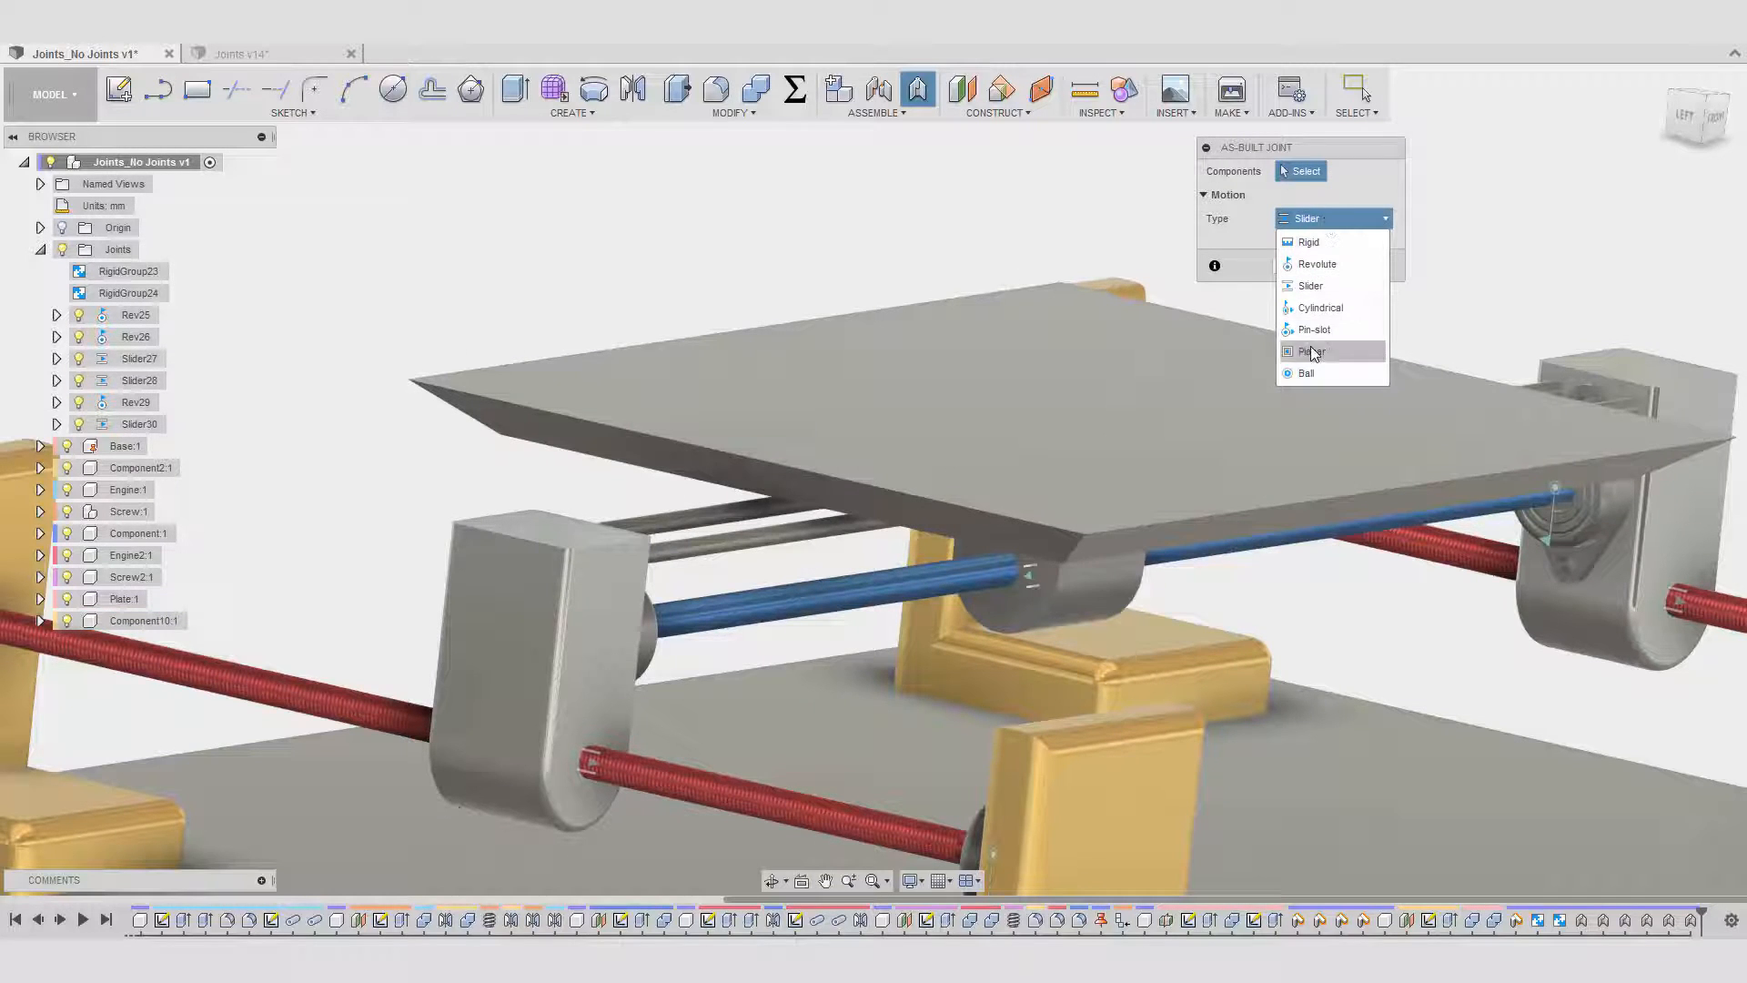
left_click(1277, 320)
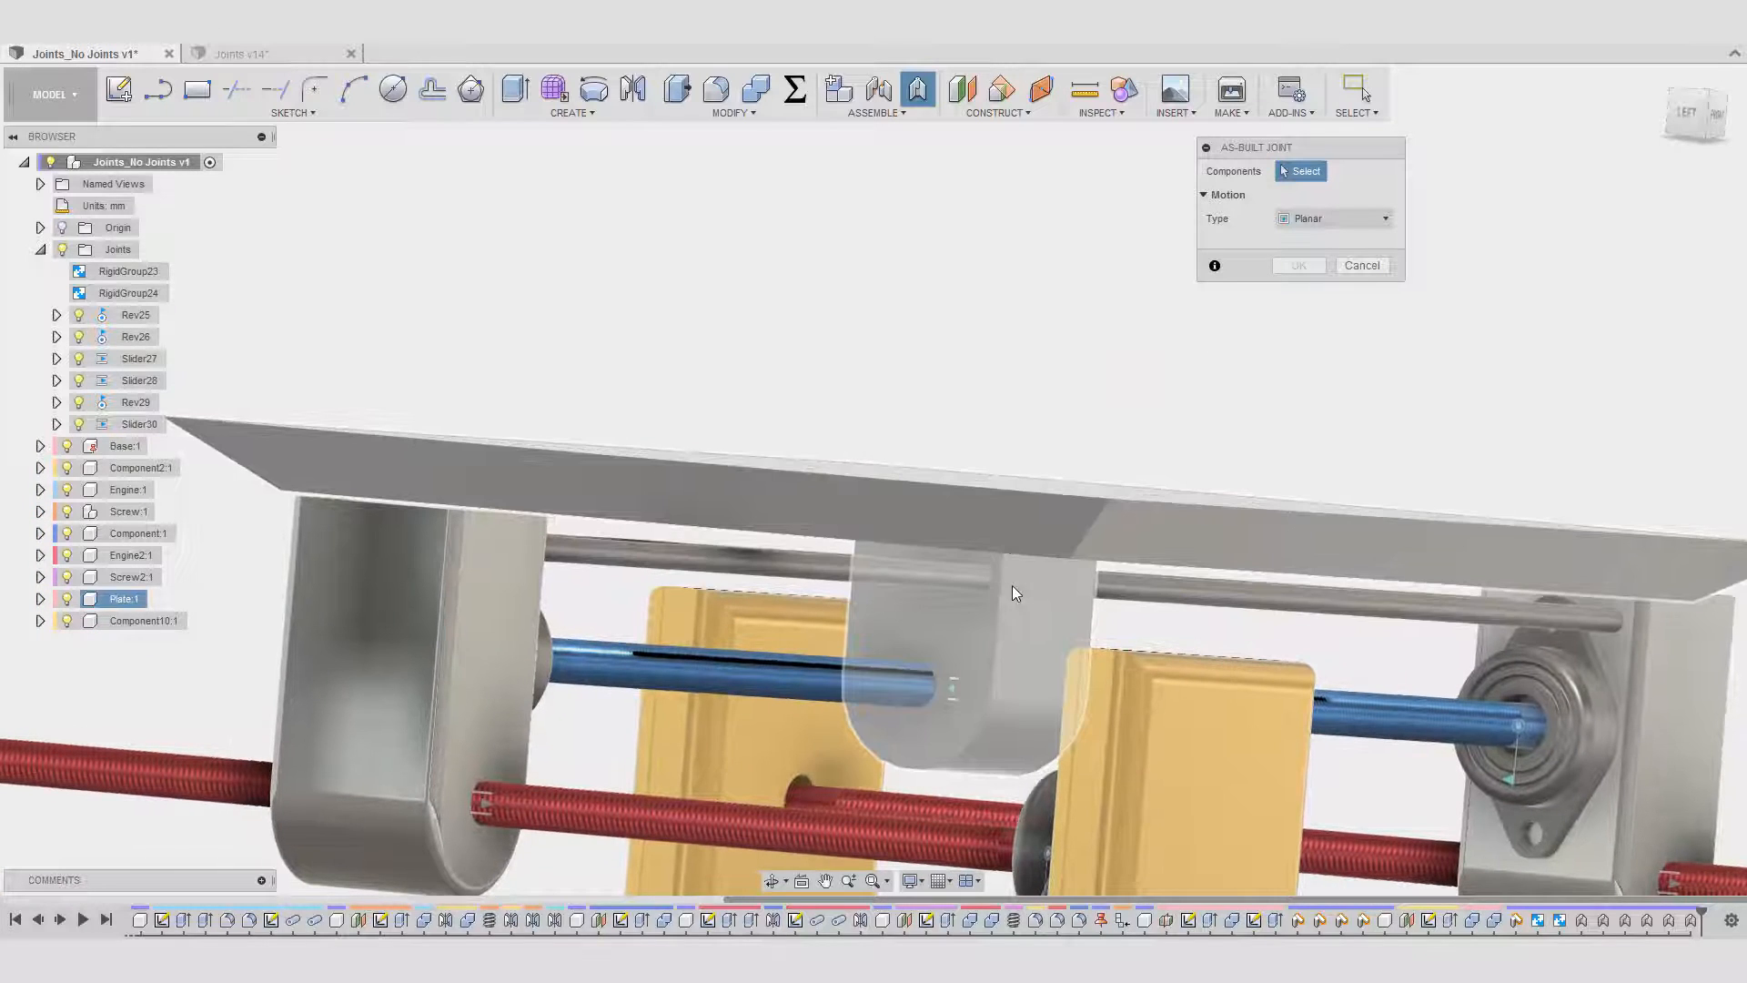
left_click(1012, 586)
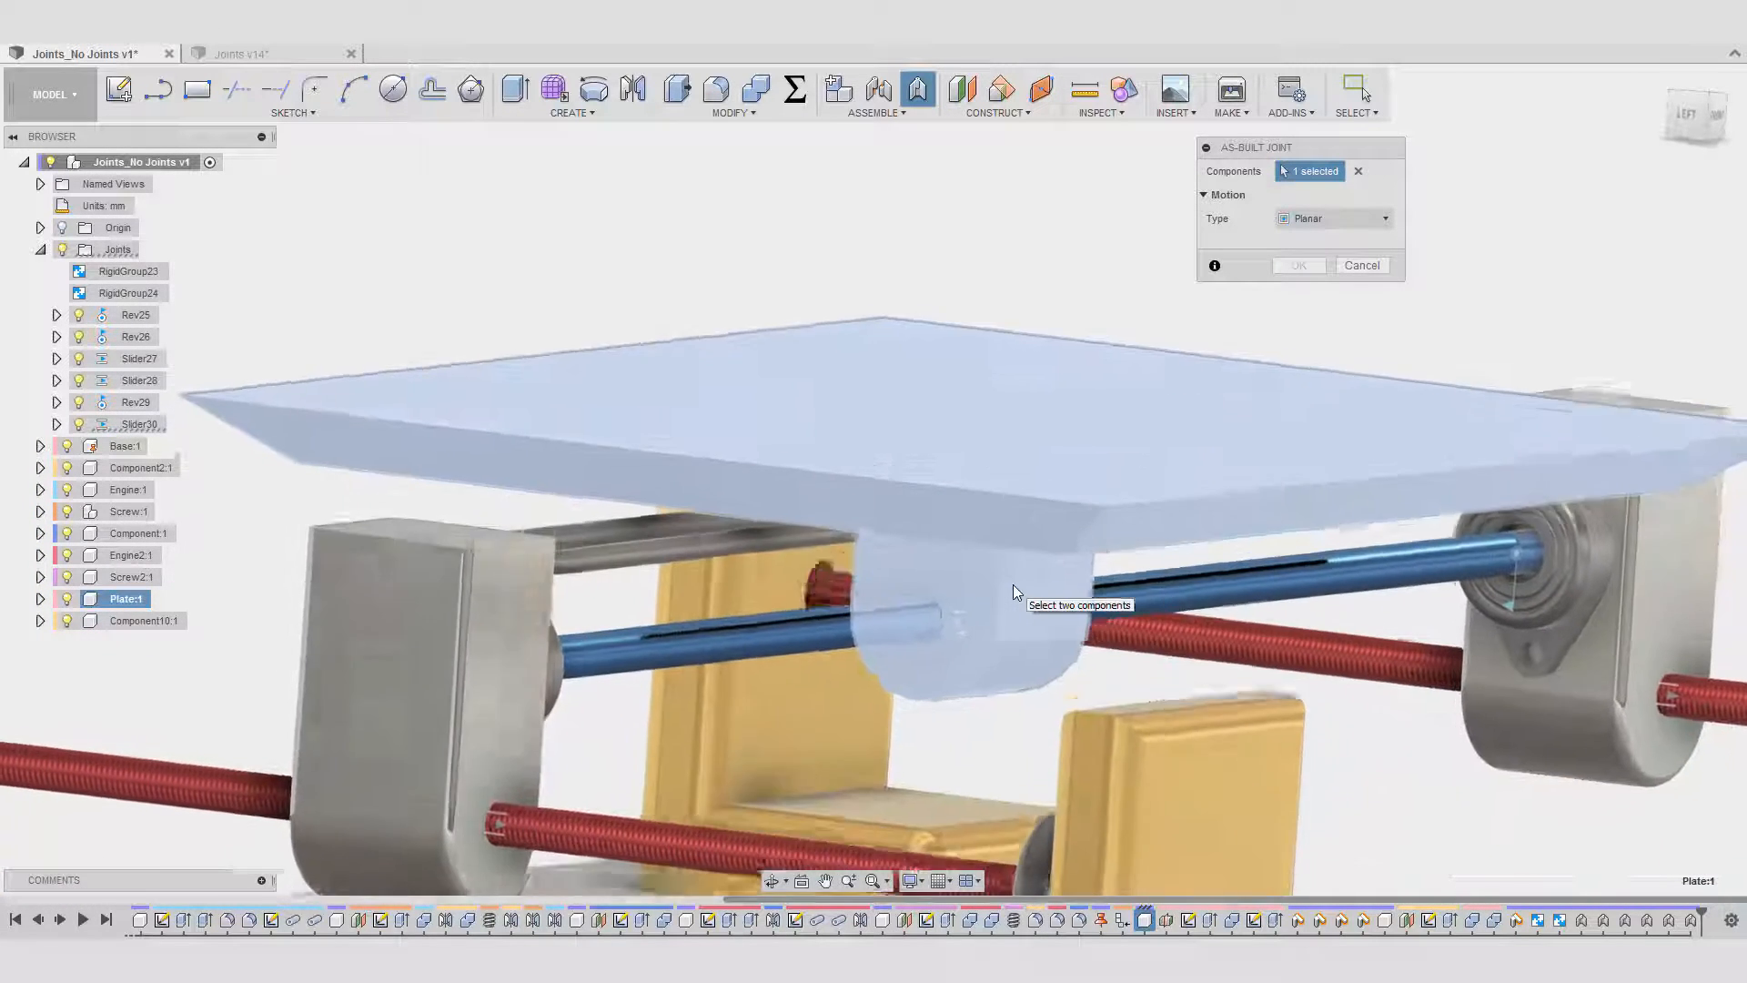
left_click(740, 543)
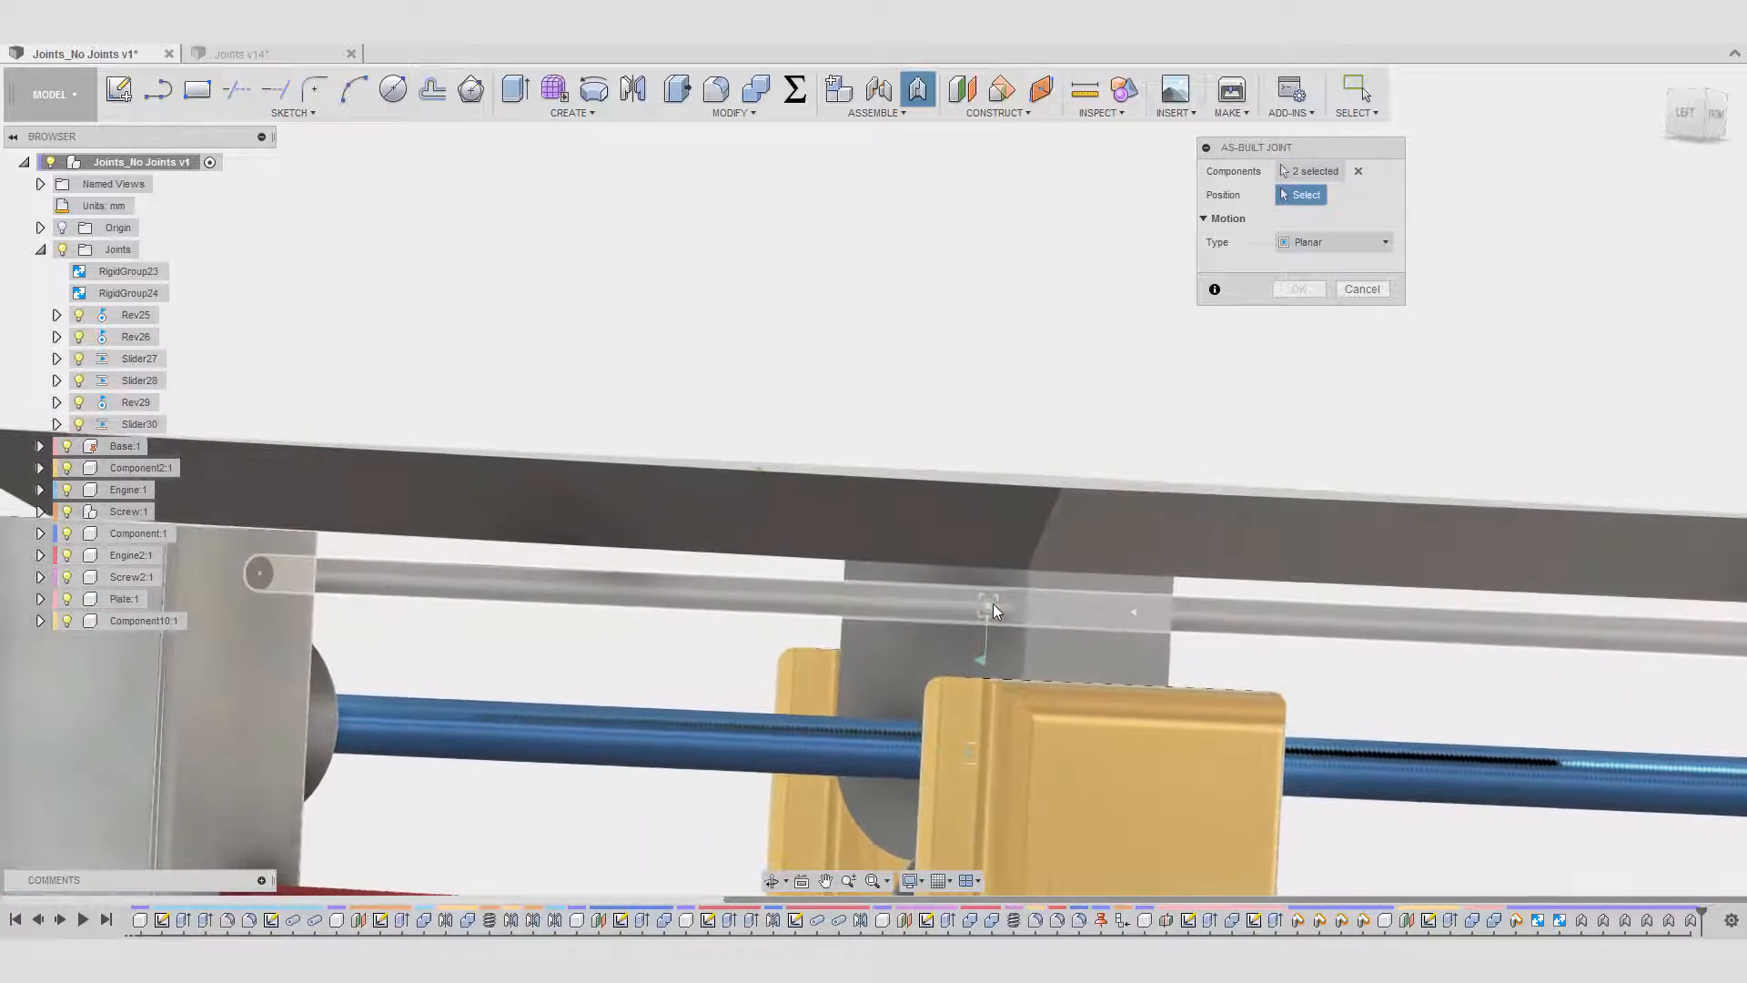
left_click(1001, 608)
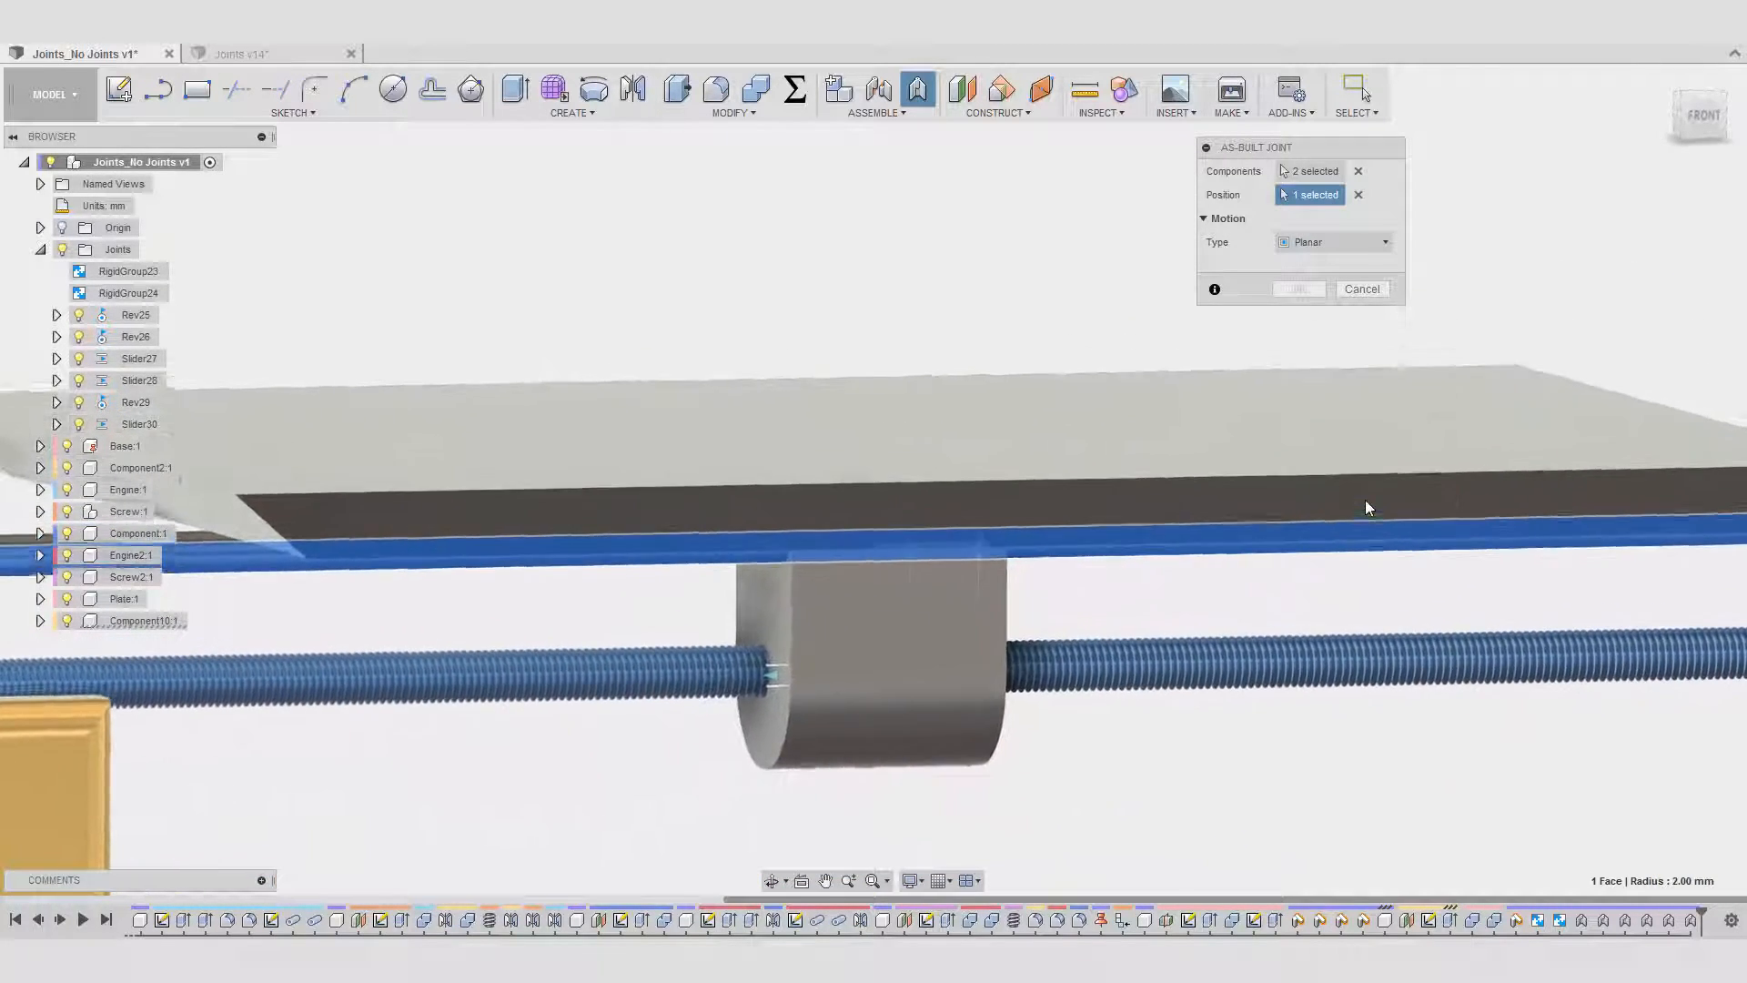
left_click(1560, 506)
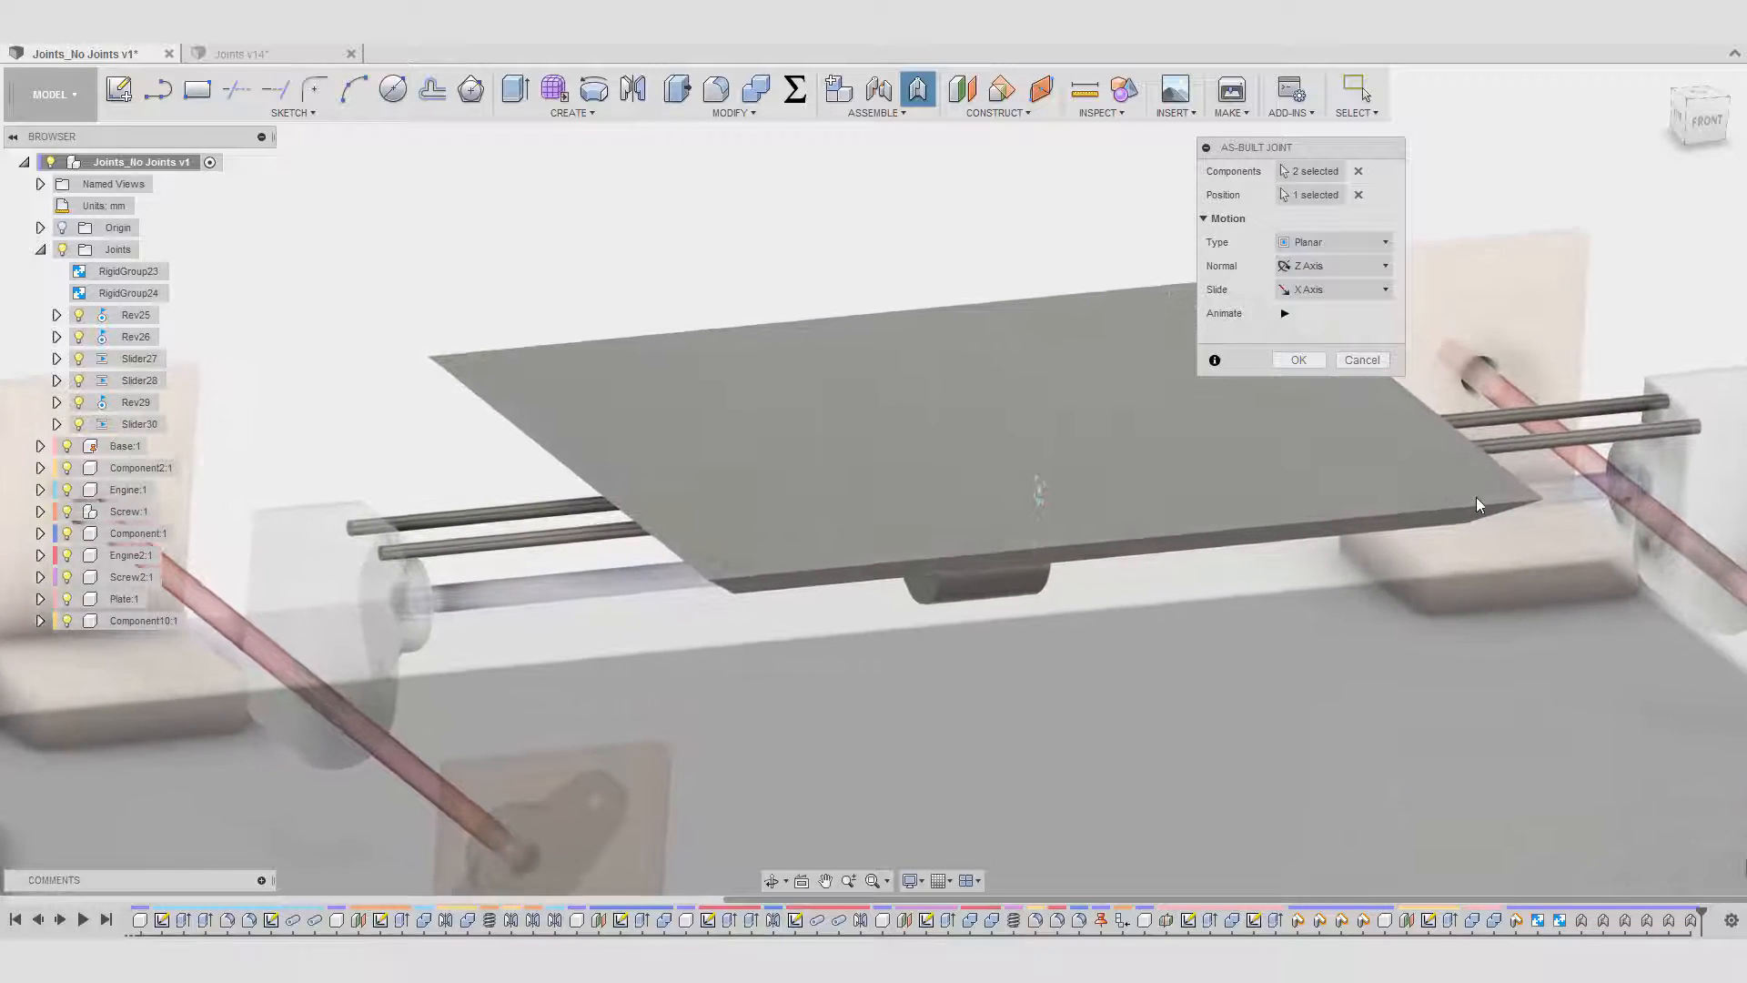
left_click(1313, 267)
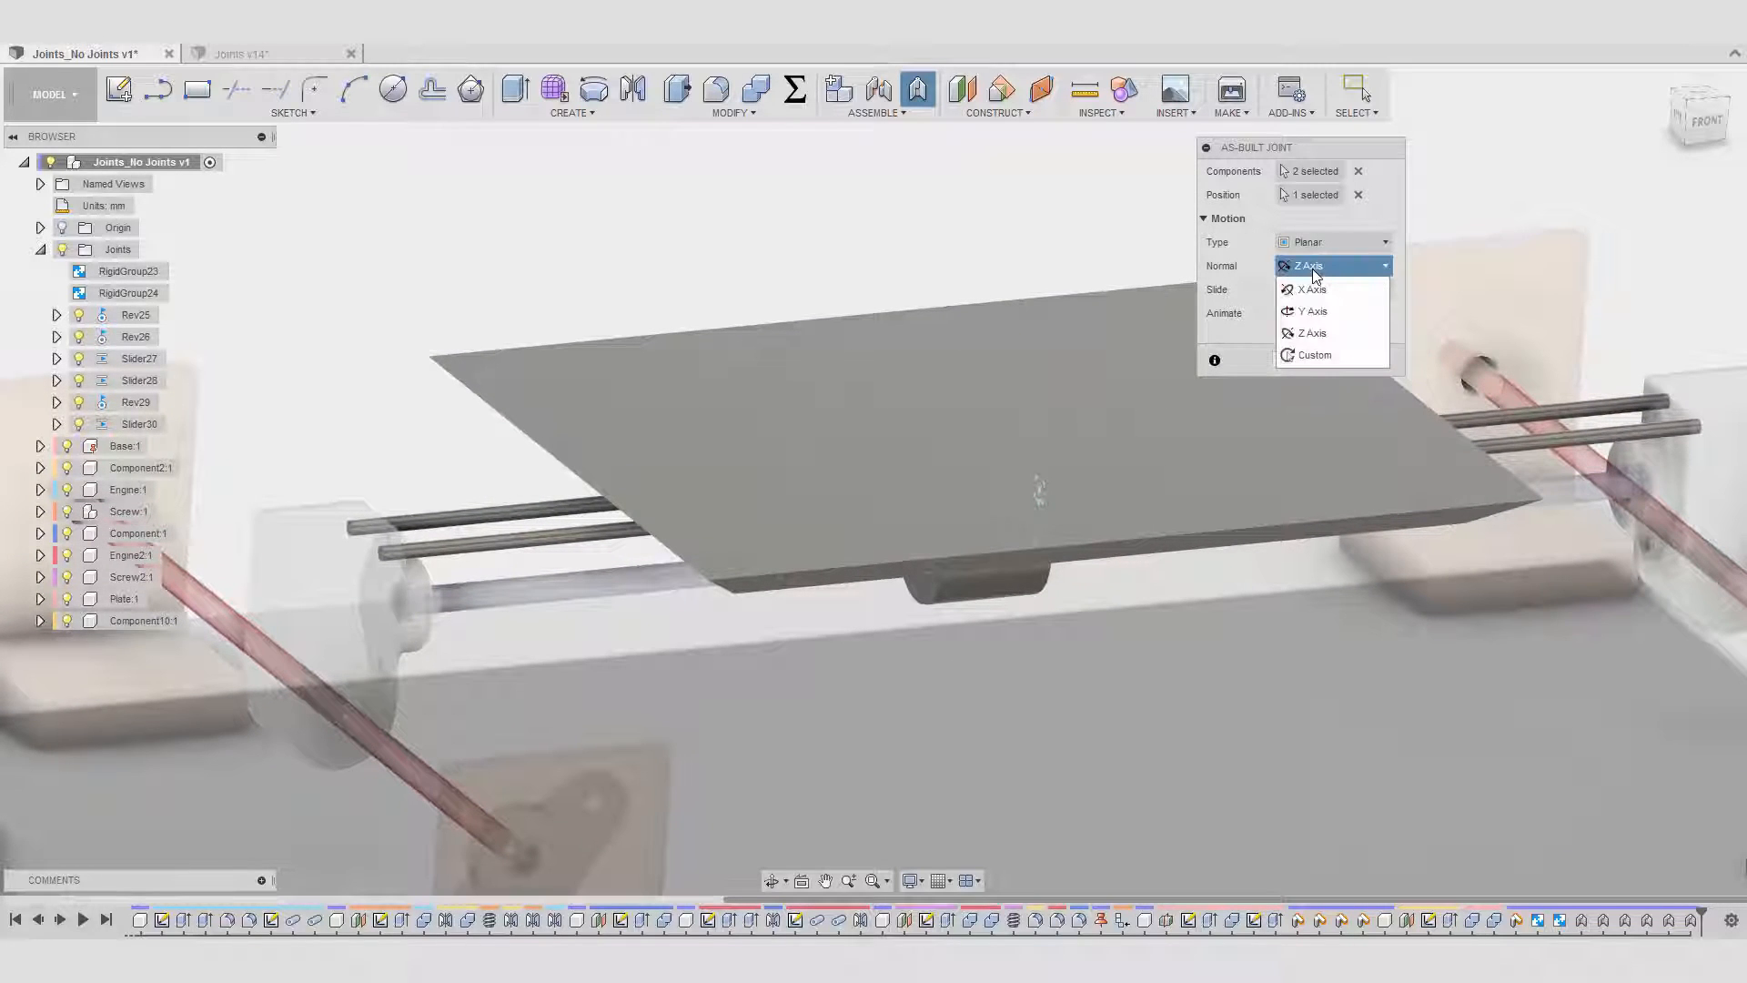
left_click(1312, 269)
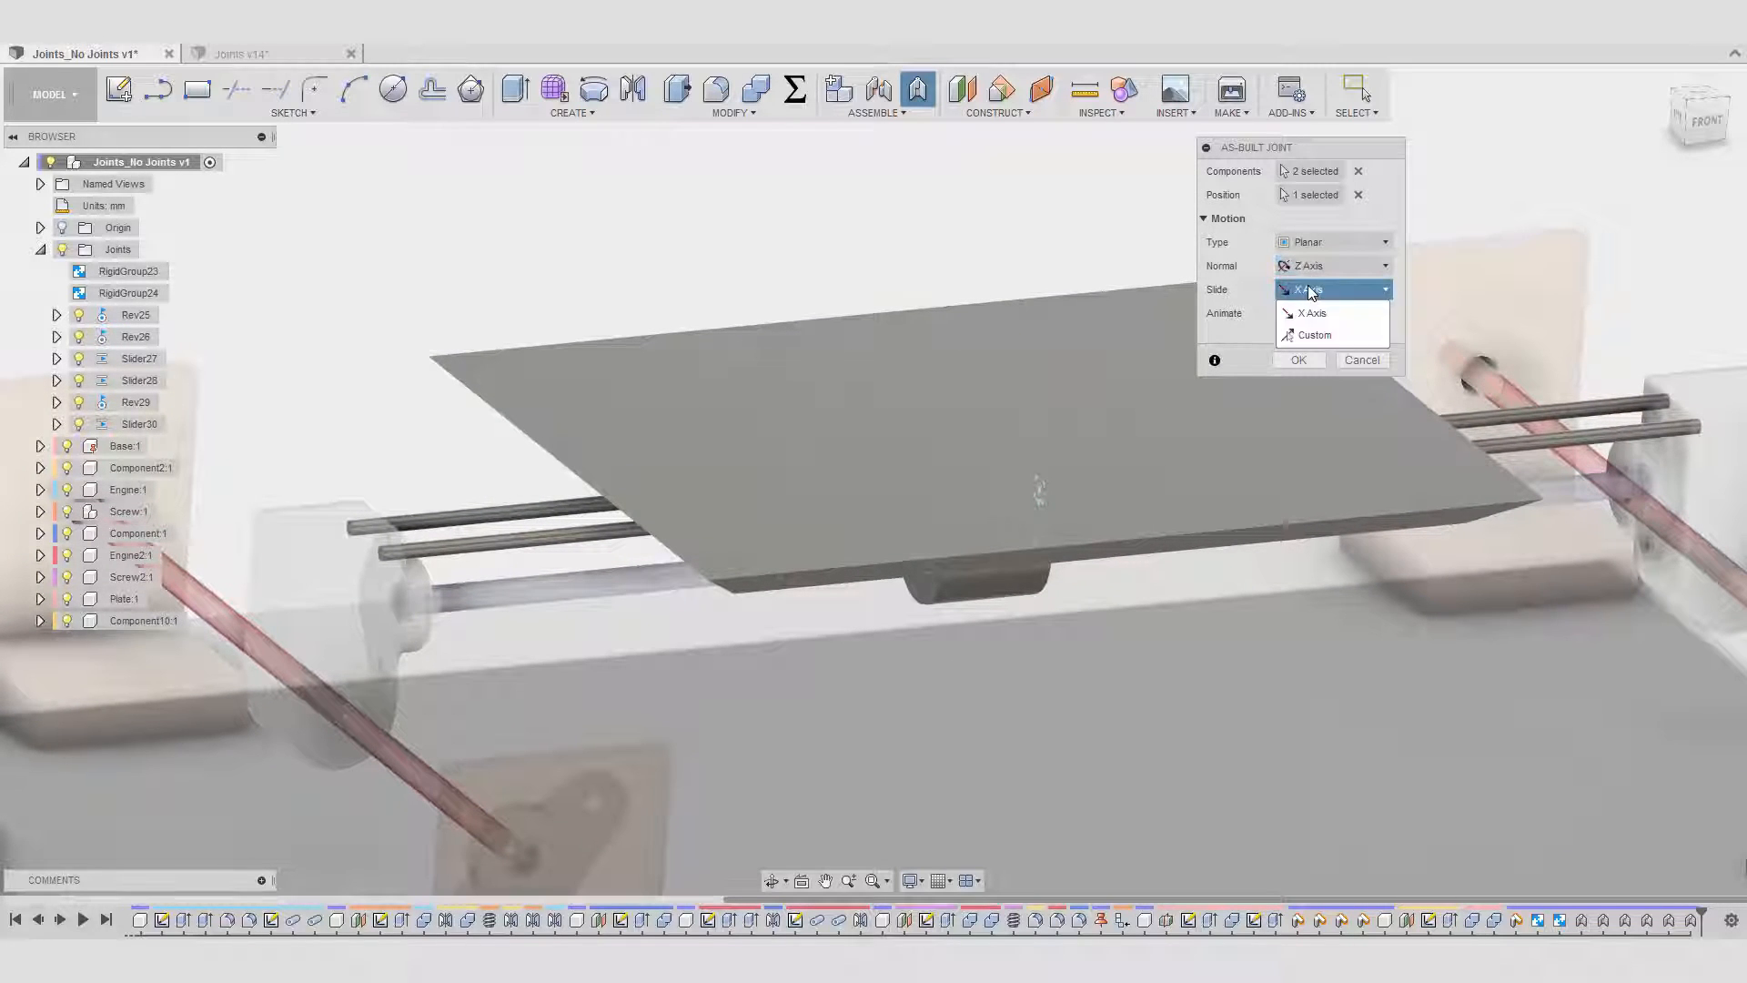
left_click(1294, 359)
- Move the carriage and the plate to test the planar joint's motion, and revert the positions
scroll(1056, 198, "down", 4)
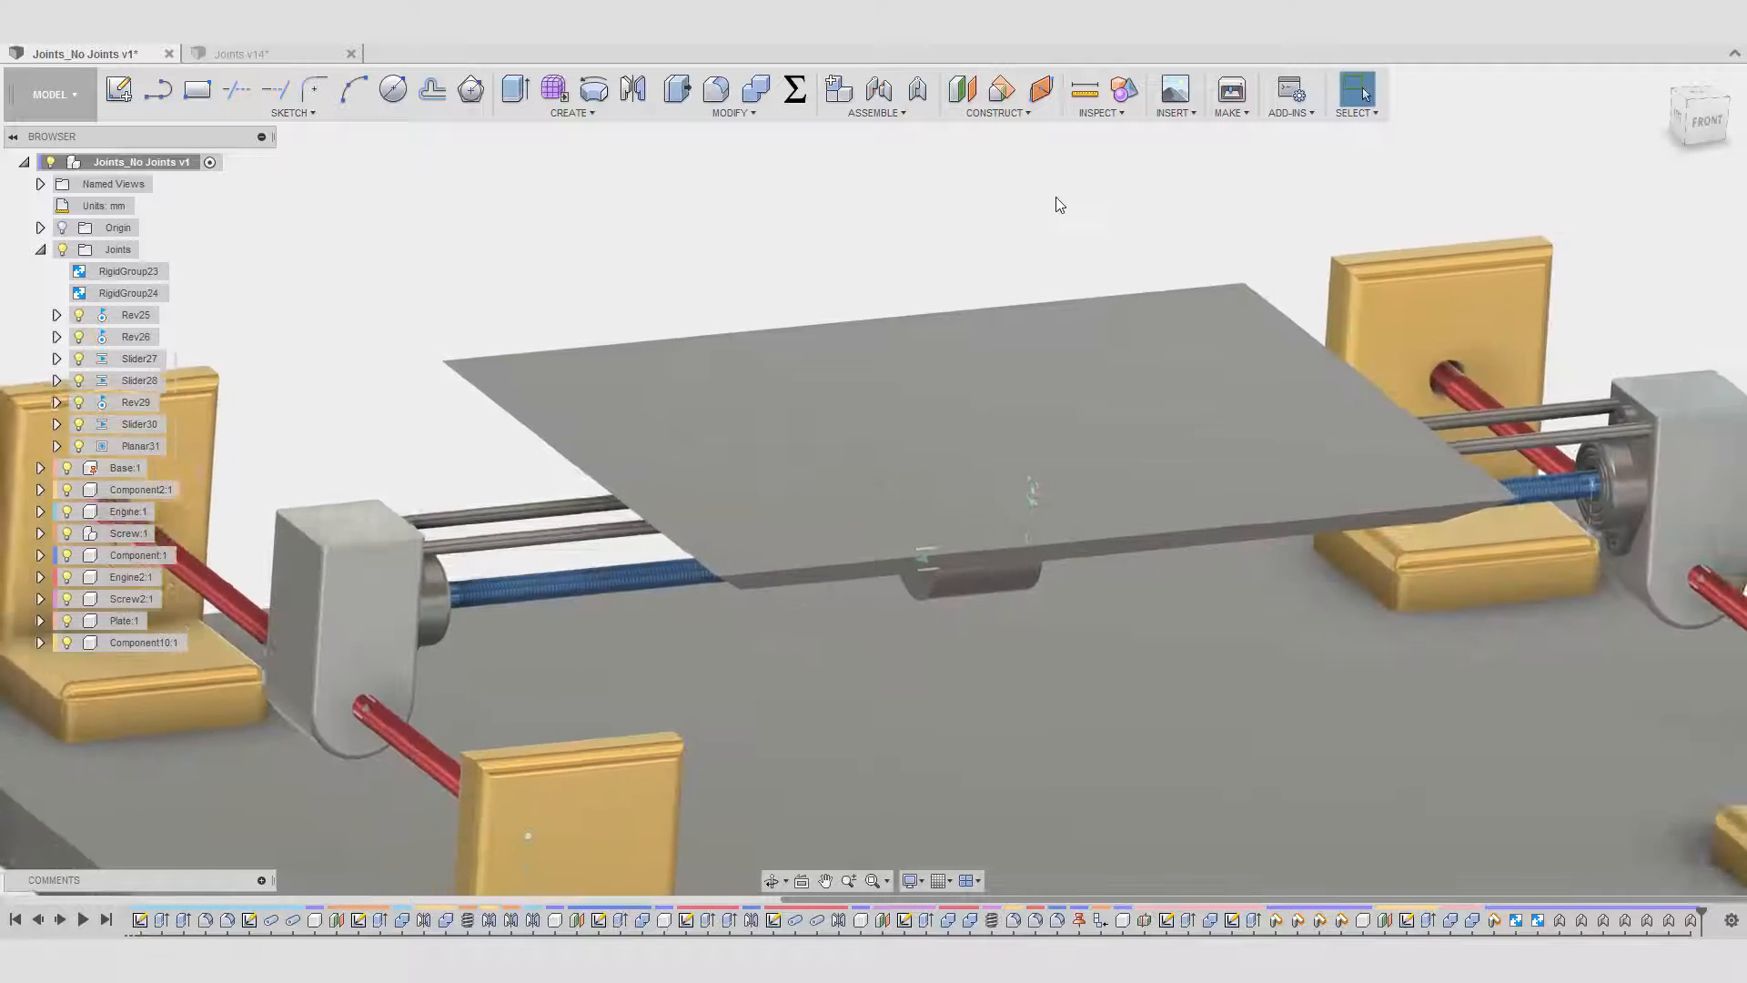
middle_click_drag(1055, 199, 1183, 300, "shift")
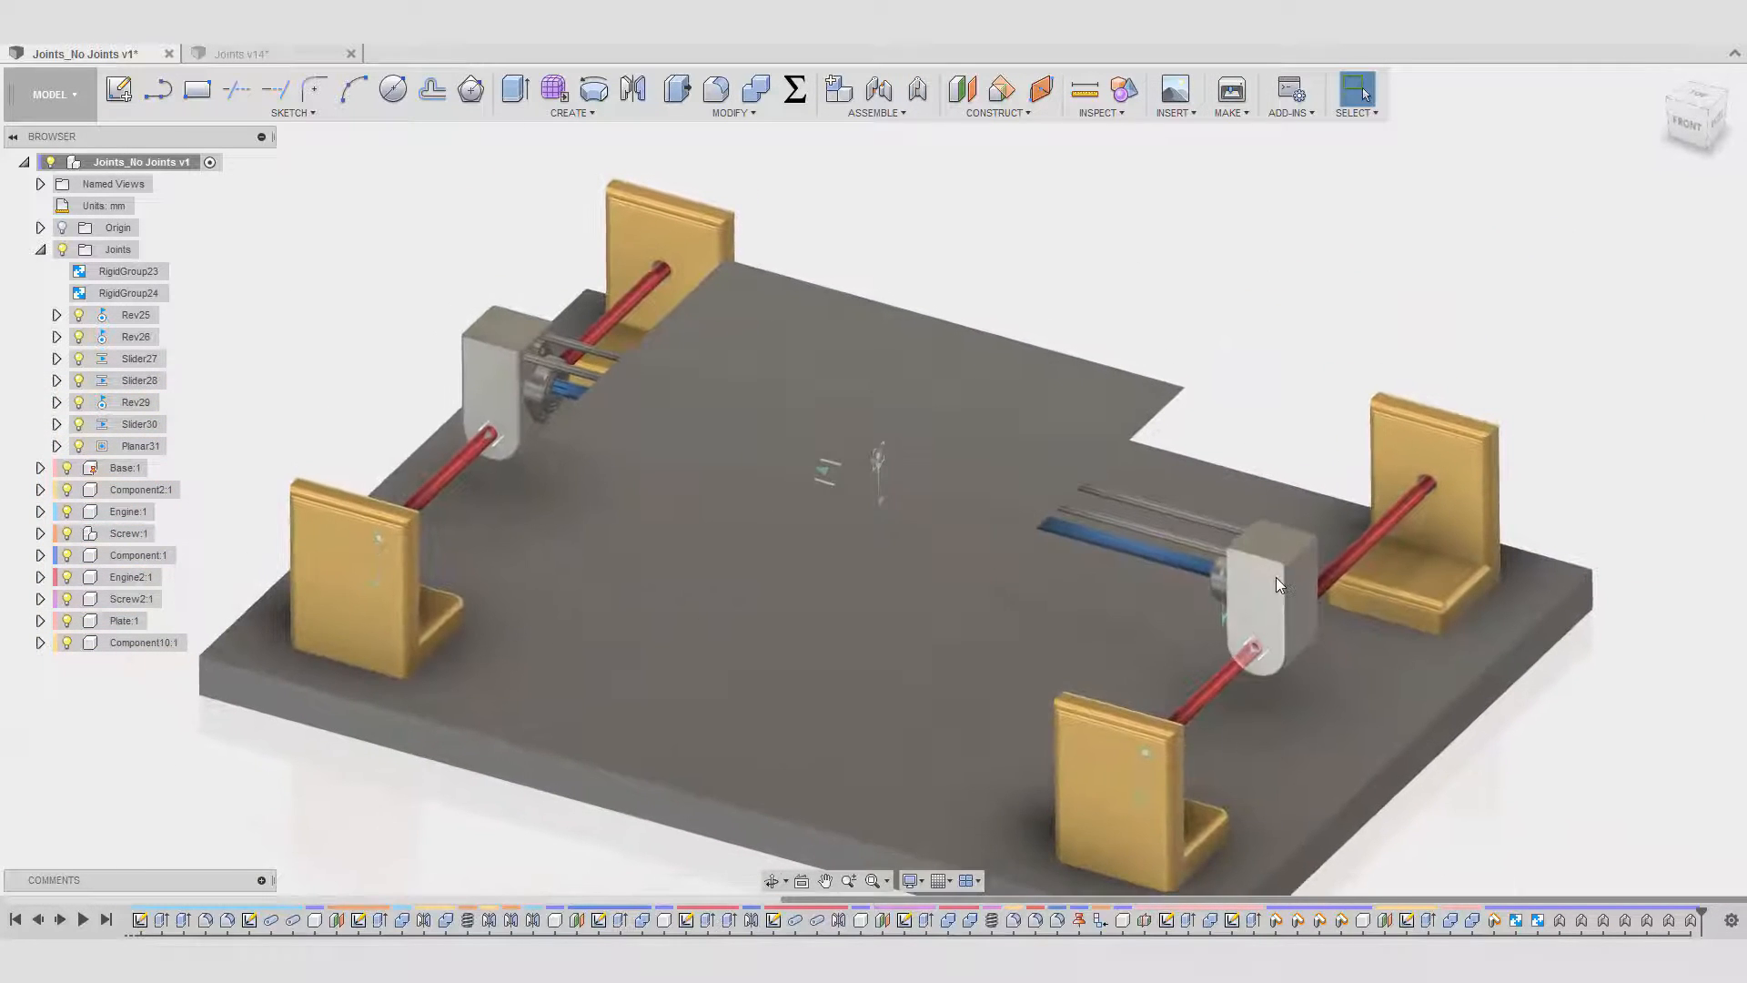
left_click_drag(1276, 577, 1312, 423)
middle_click_drag(1278, 435, 910, 484, "shift")
mouse_move(865, 487)
left_mouse_down()
mouse_move(753, 493)
mouse_move(962, 492)
mouse_move(889, 486)
left_mouse_up()
middle_click_drag(794, 375, 660, 346, "shift")
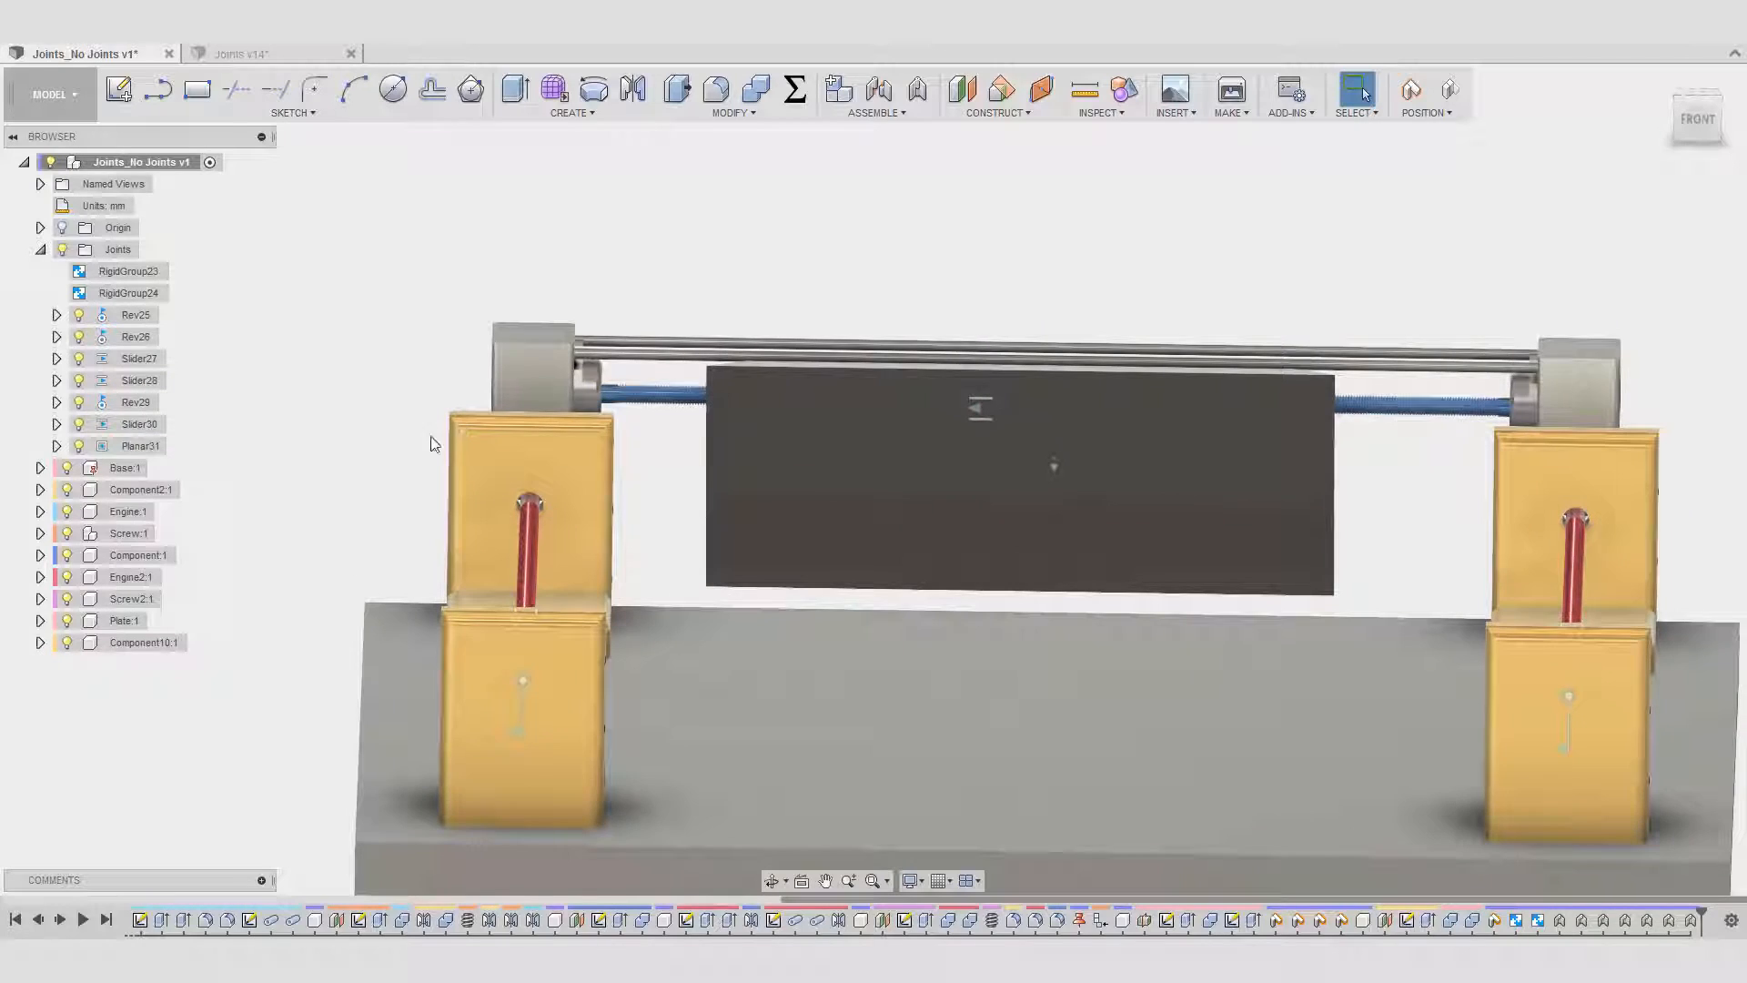
right_click(150, 444)
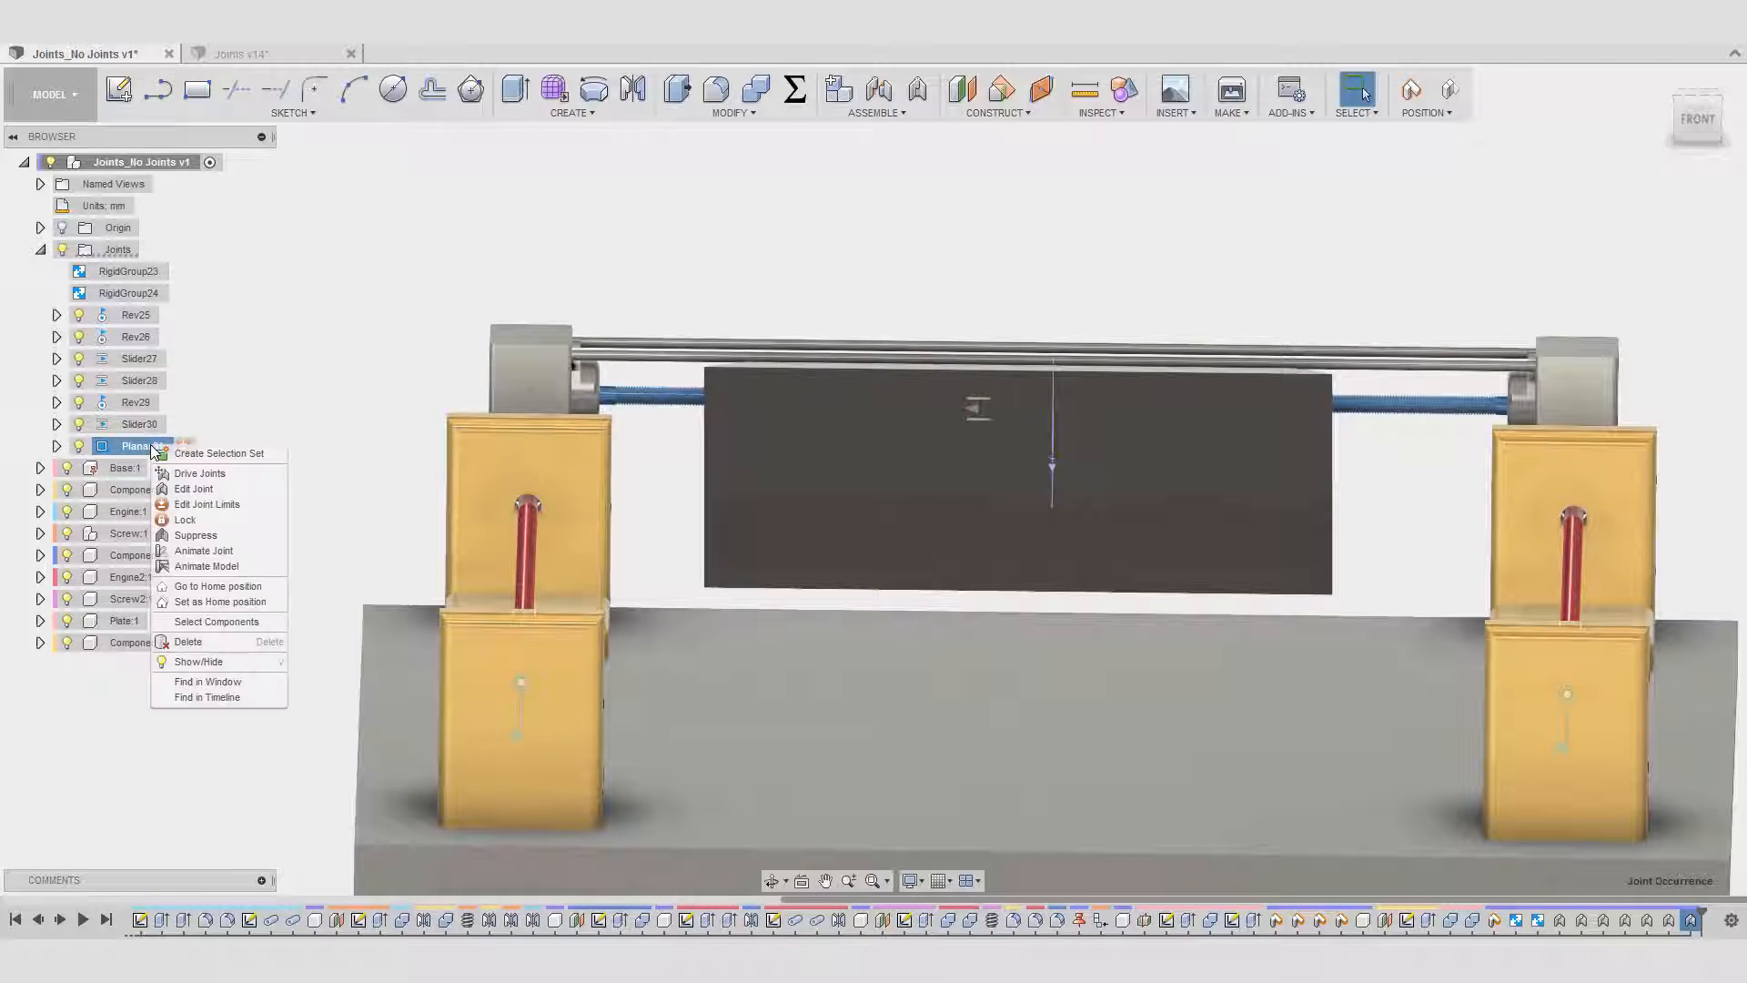
left_click(482, 238)
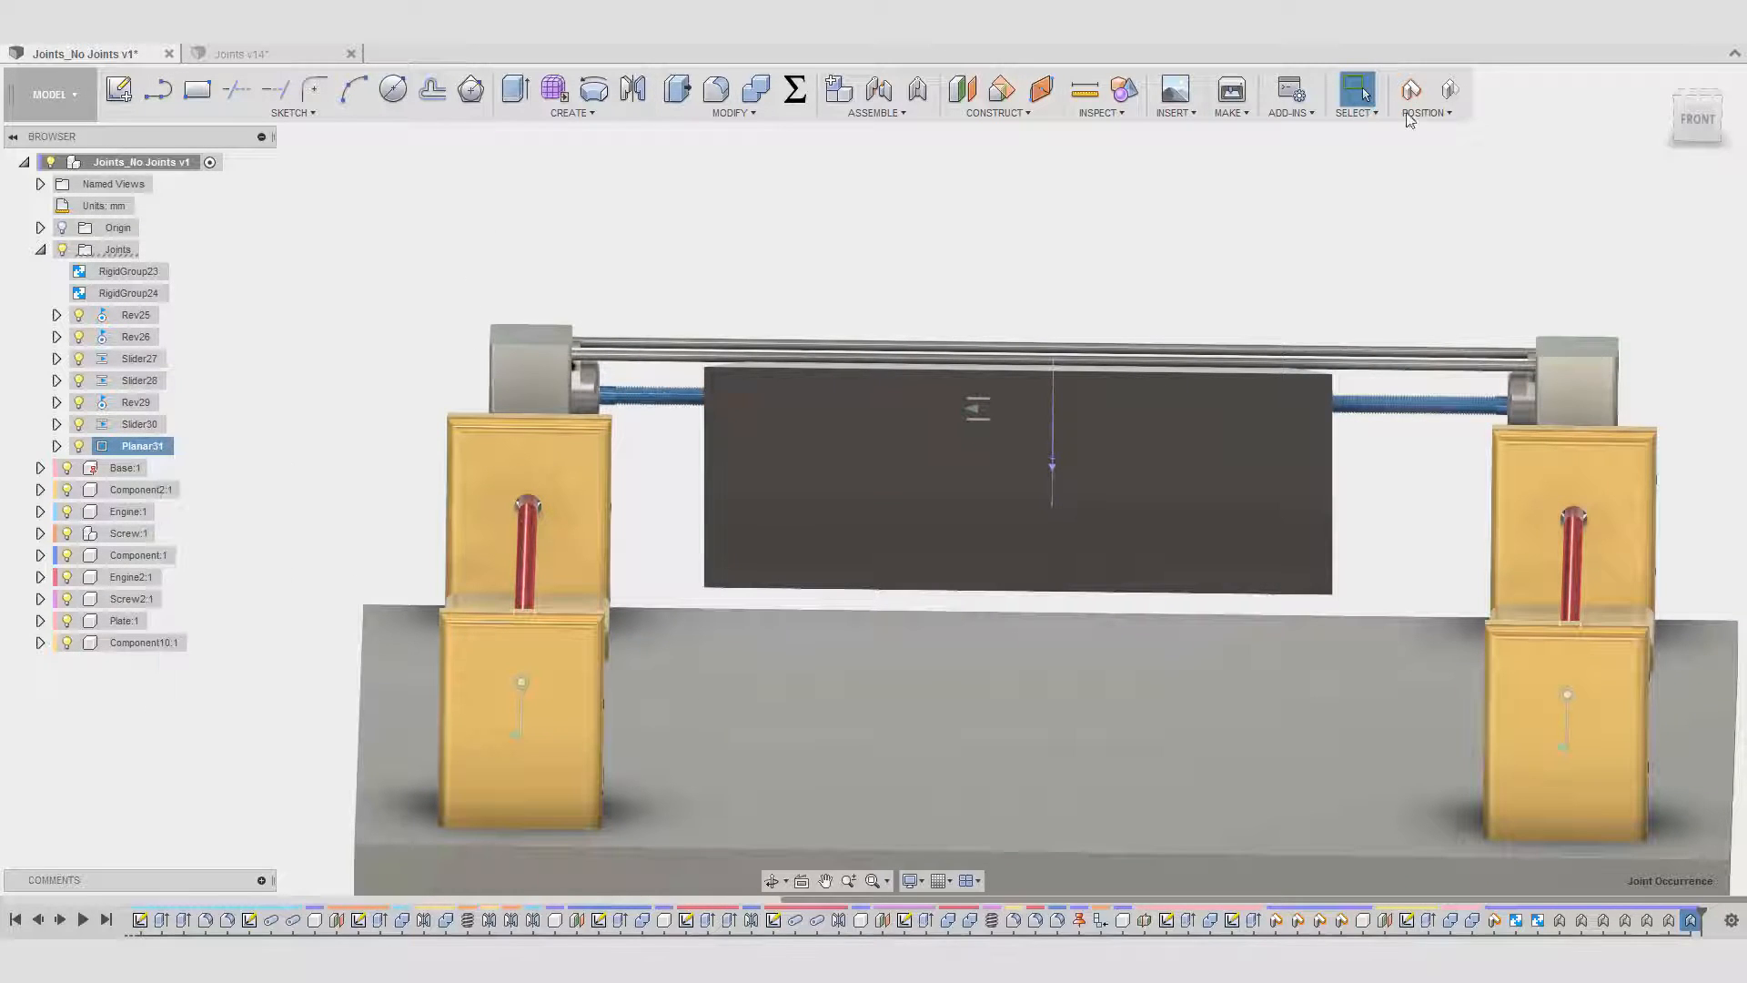
left_click(1457, 88)
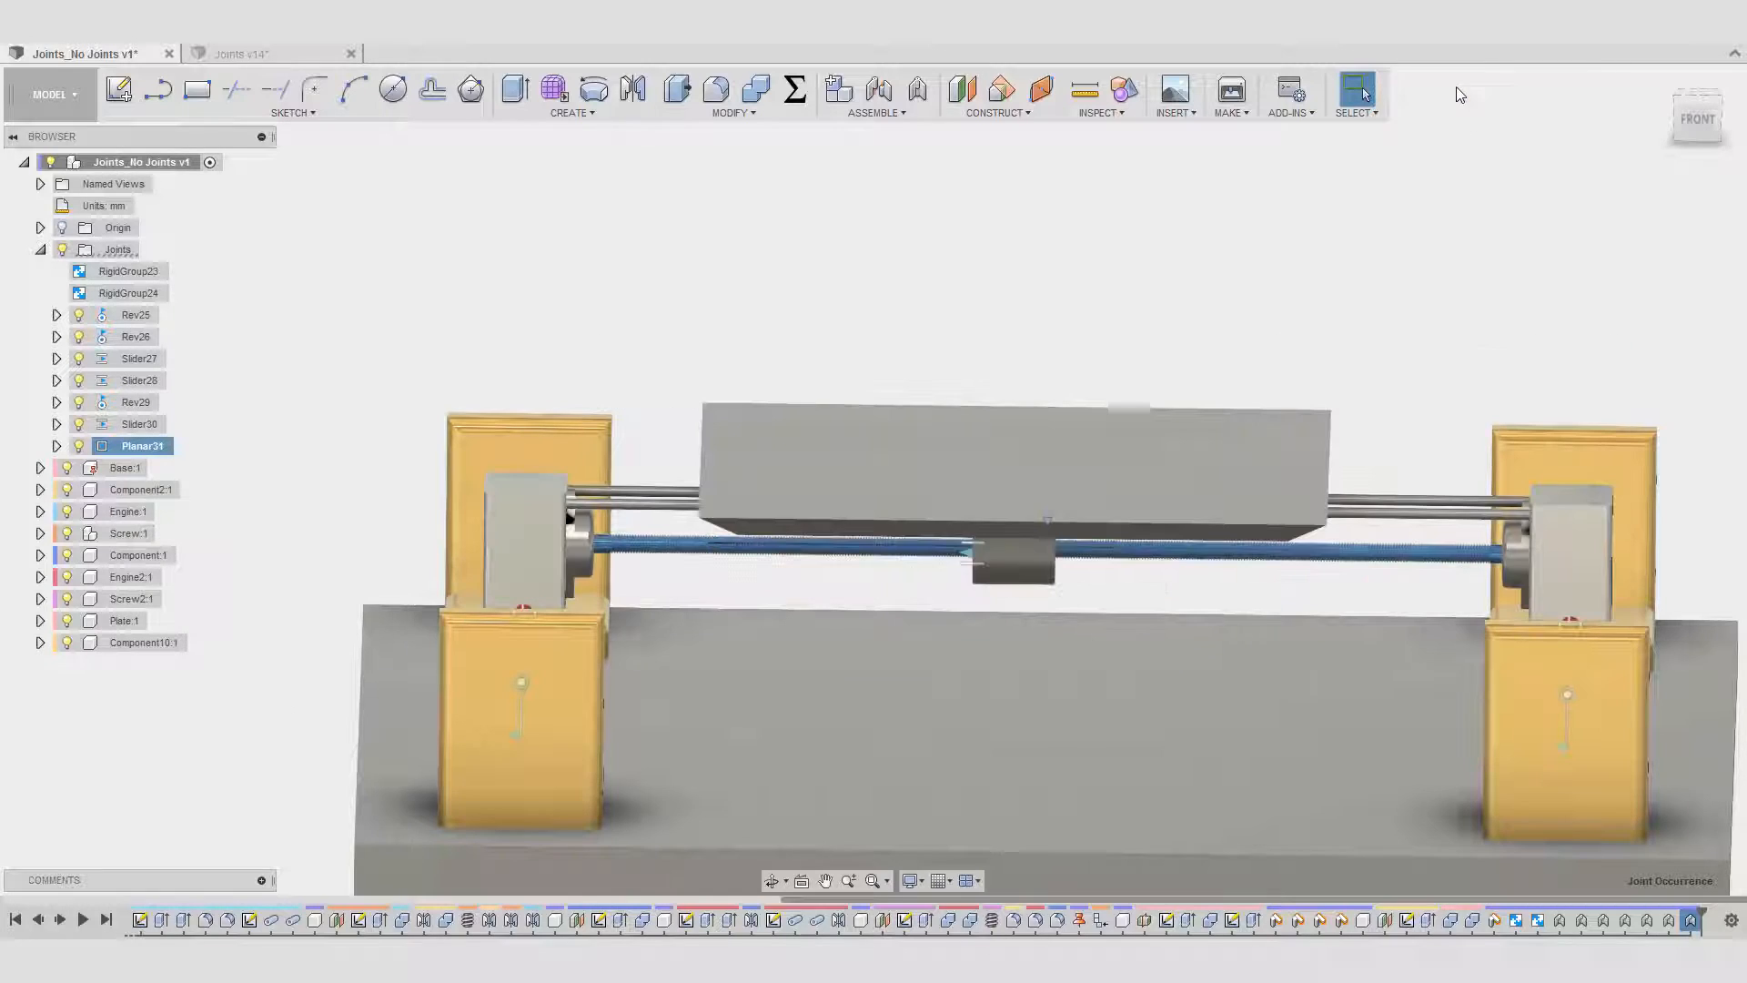
- Edit the planar joint to use the Y axis as normal and the Z axis as slide direction
right_click(142, 453)
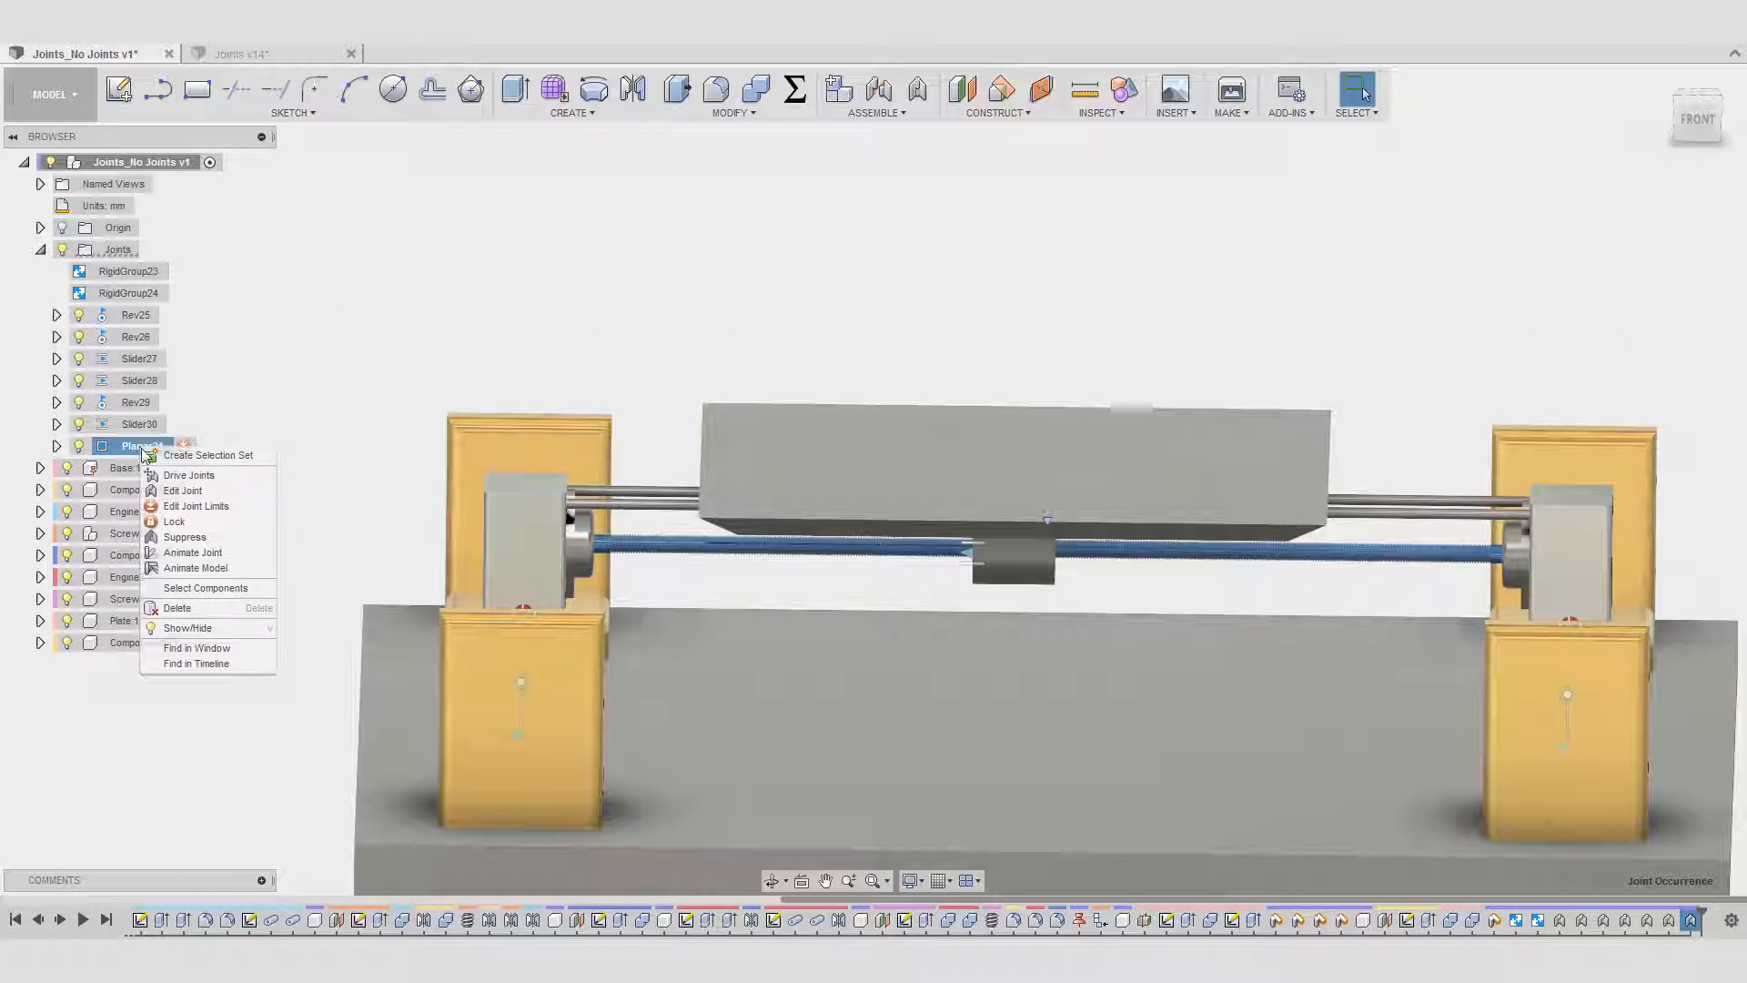
left_click(179, 491)
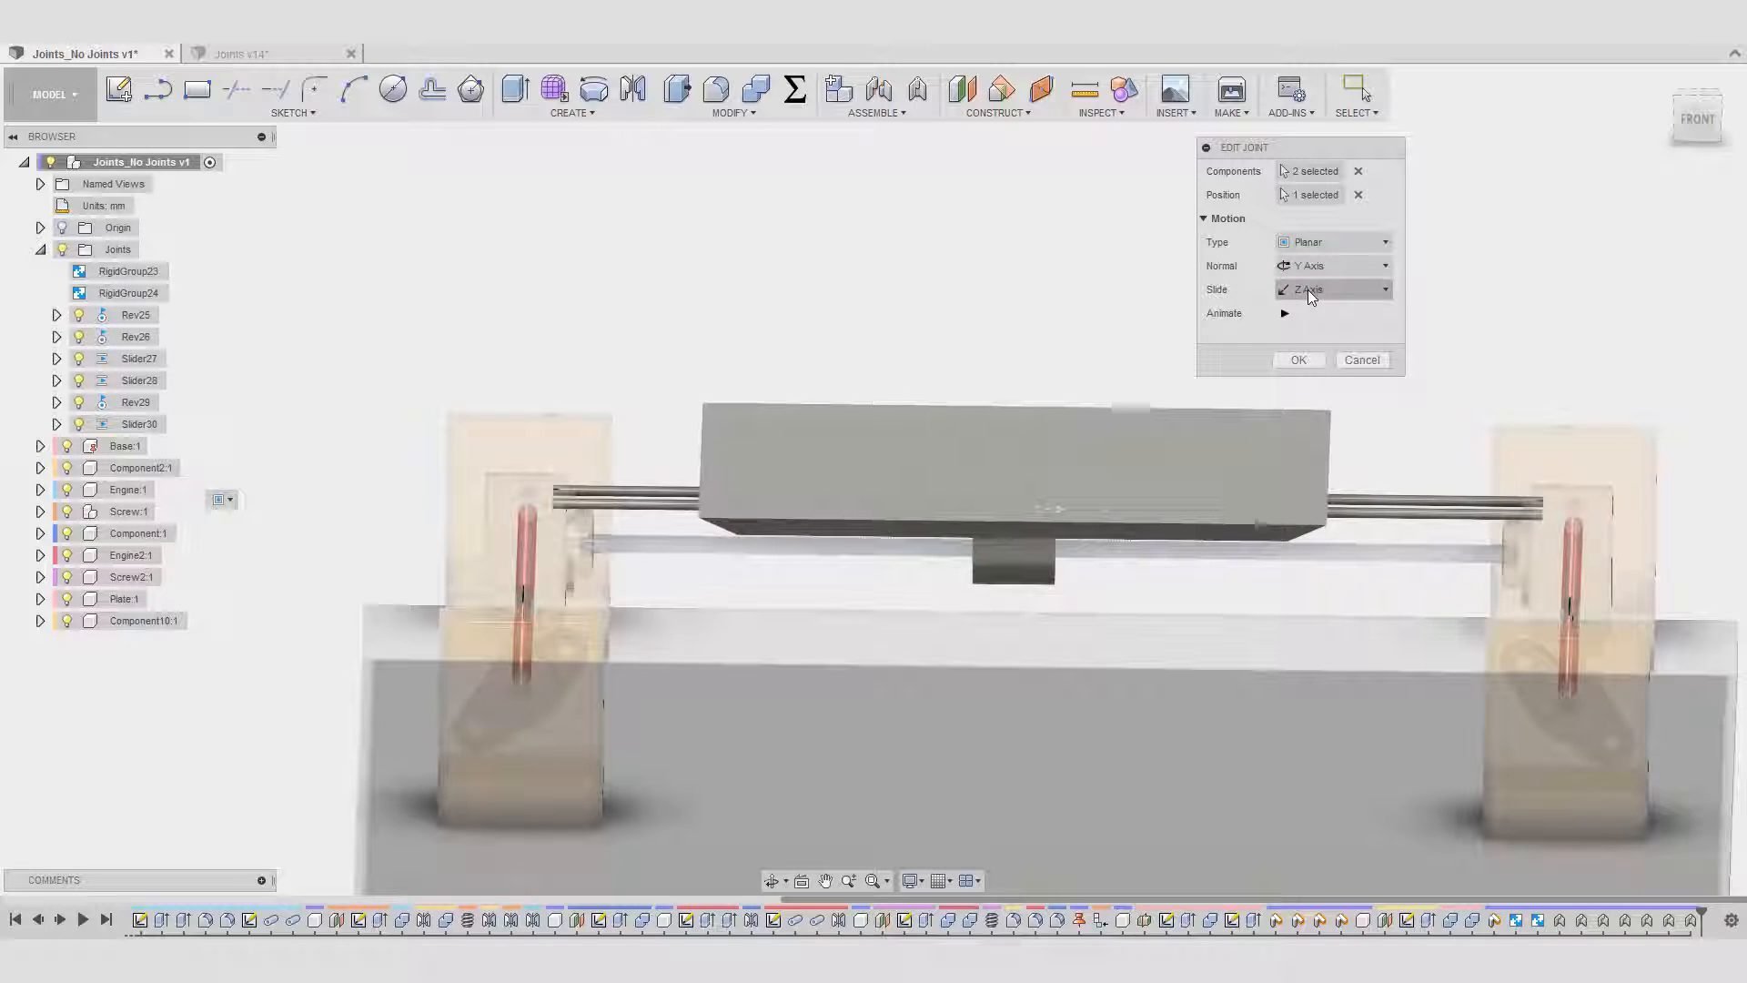
left_click(1296, 361)
- Move the plate along the blue screw and the carriage along the red screws to test the edited joint, and revert the positions
middle_click_drag(1236, 309, 1012, 519, "shift")
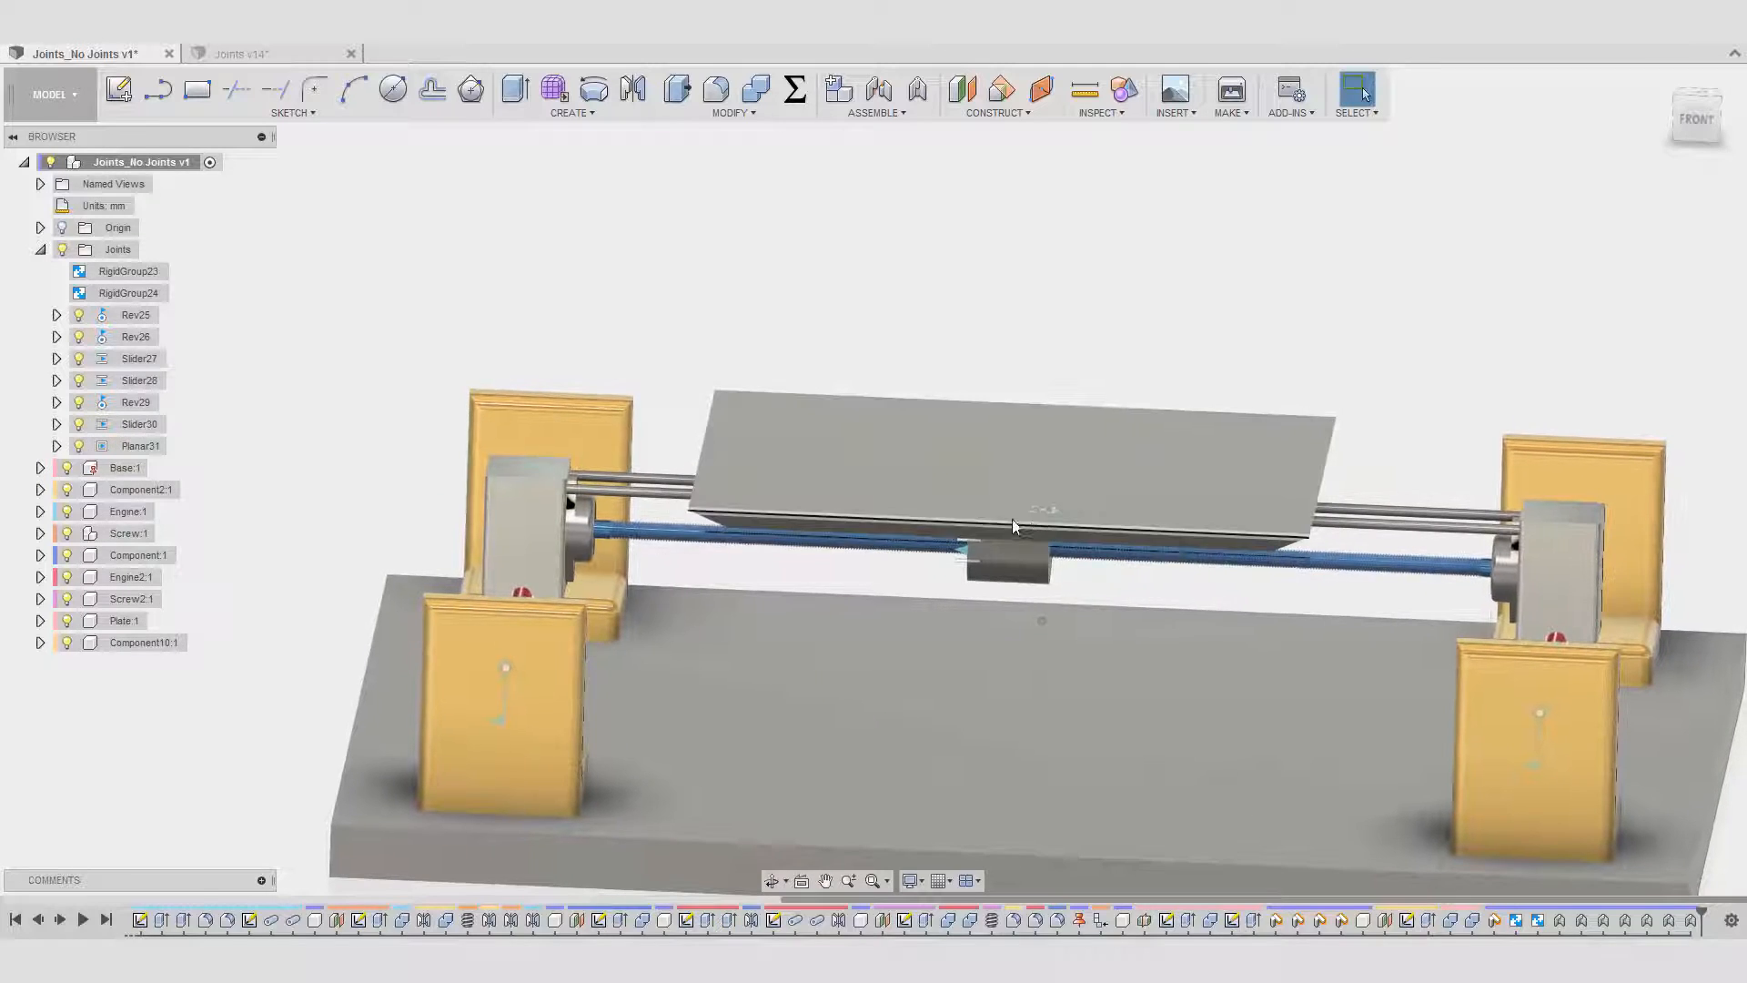
left_click_drag(1012, 518, 957, 528)
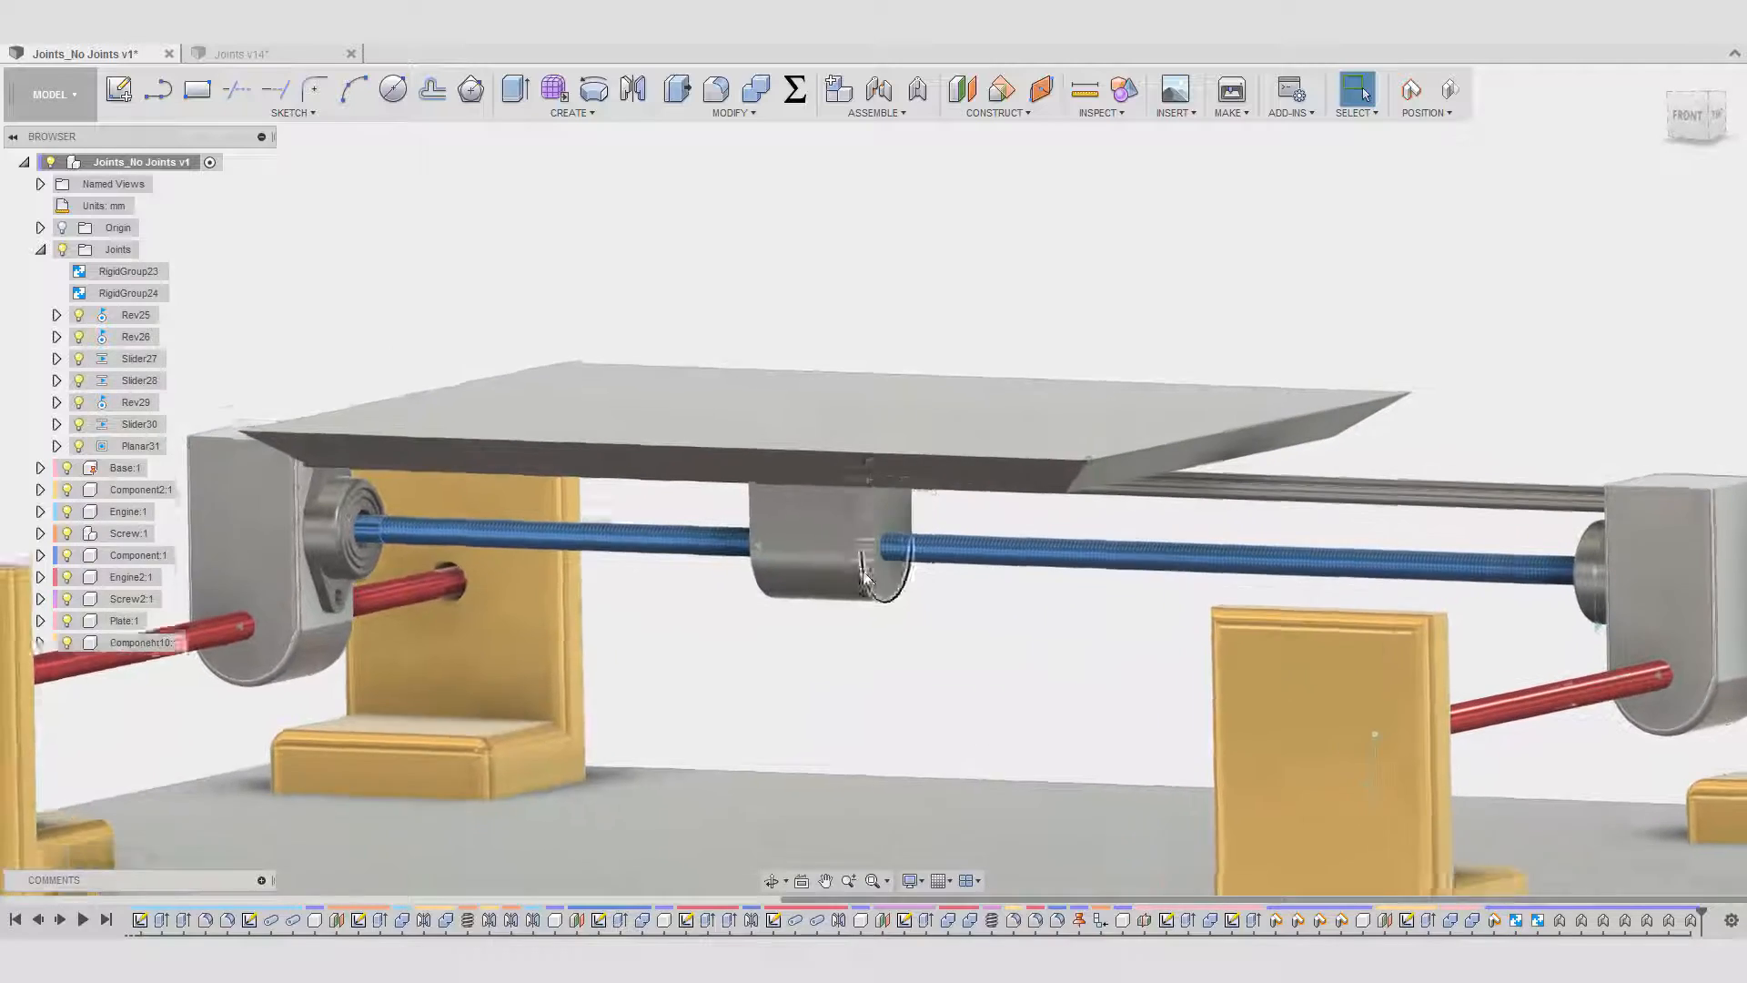
left_click_drag(837, 503, 1350, 561)
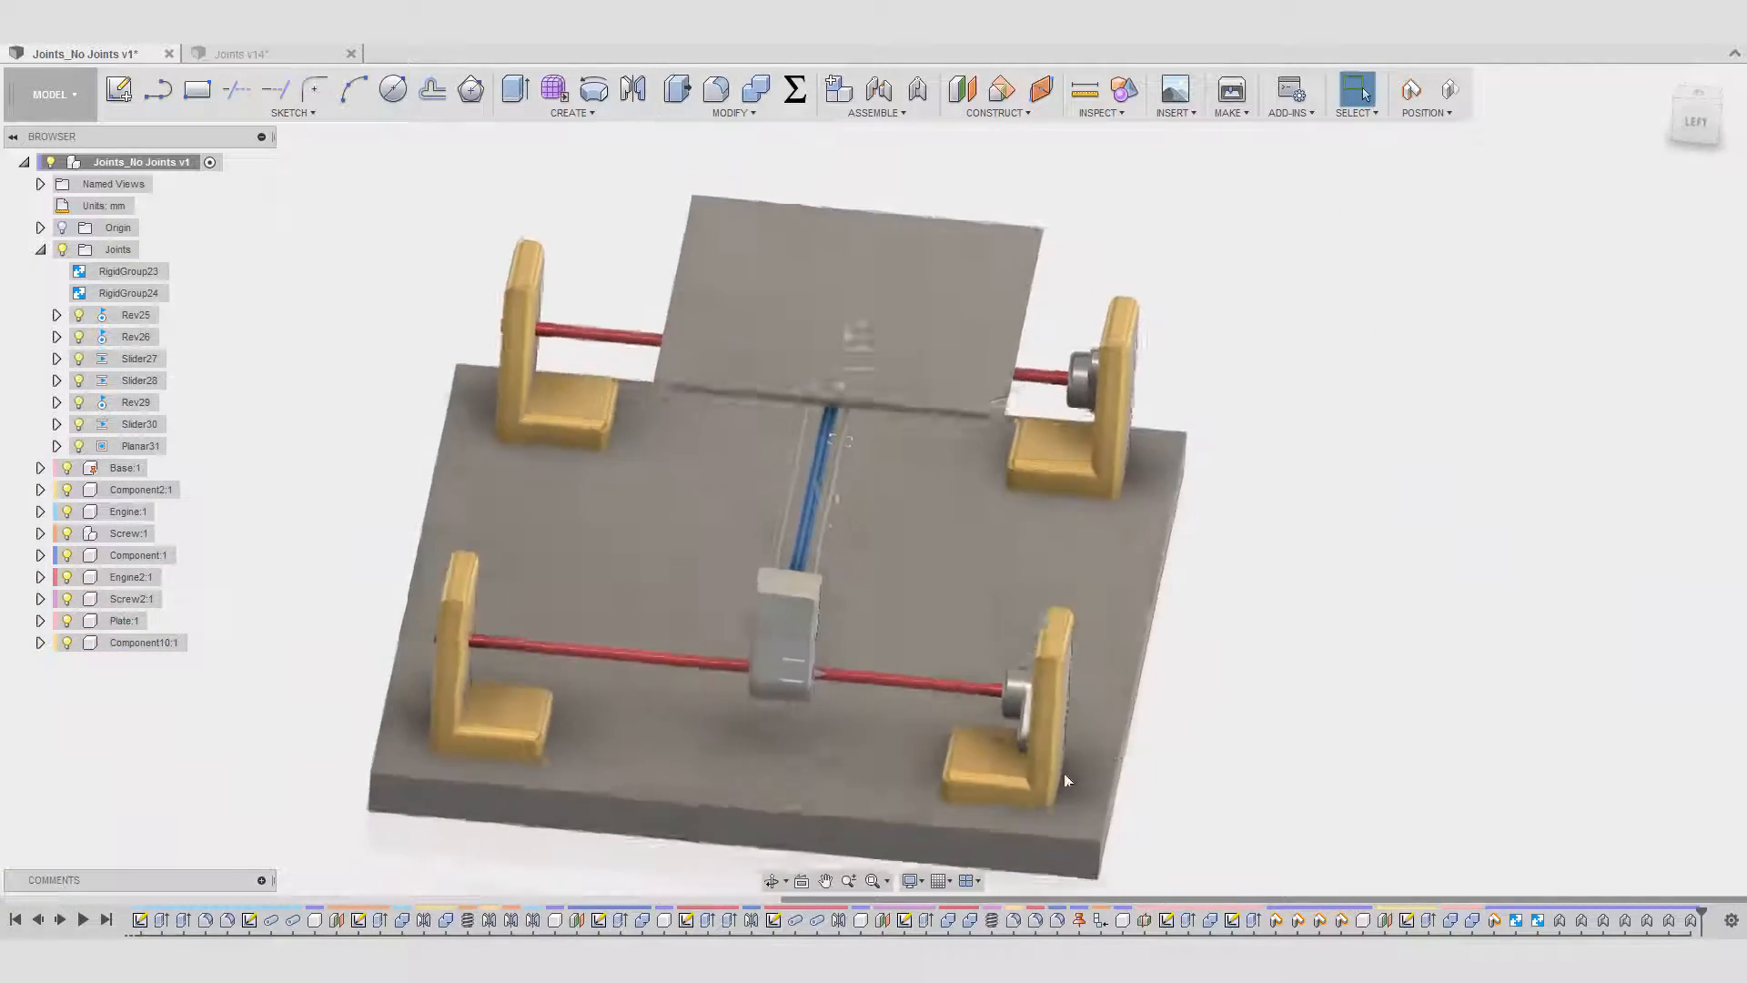
mouse_move(826, 628)
left_mouse_down()
mouse_move(1421, 678)
mouse_move(355, 637)
mouse_move(1369, 637)
mouse_move(762, 644)
mouse_move(440, 620)
mouse_move(1252, 622)
mouse_move(723, 642)
mouse_move(440, 612)
mouse_move(866, 610)
mouse_move(546, 611)
mouse_move(831, 620)
left_mouse_up()
left_click(1454, 91)
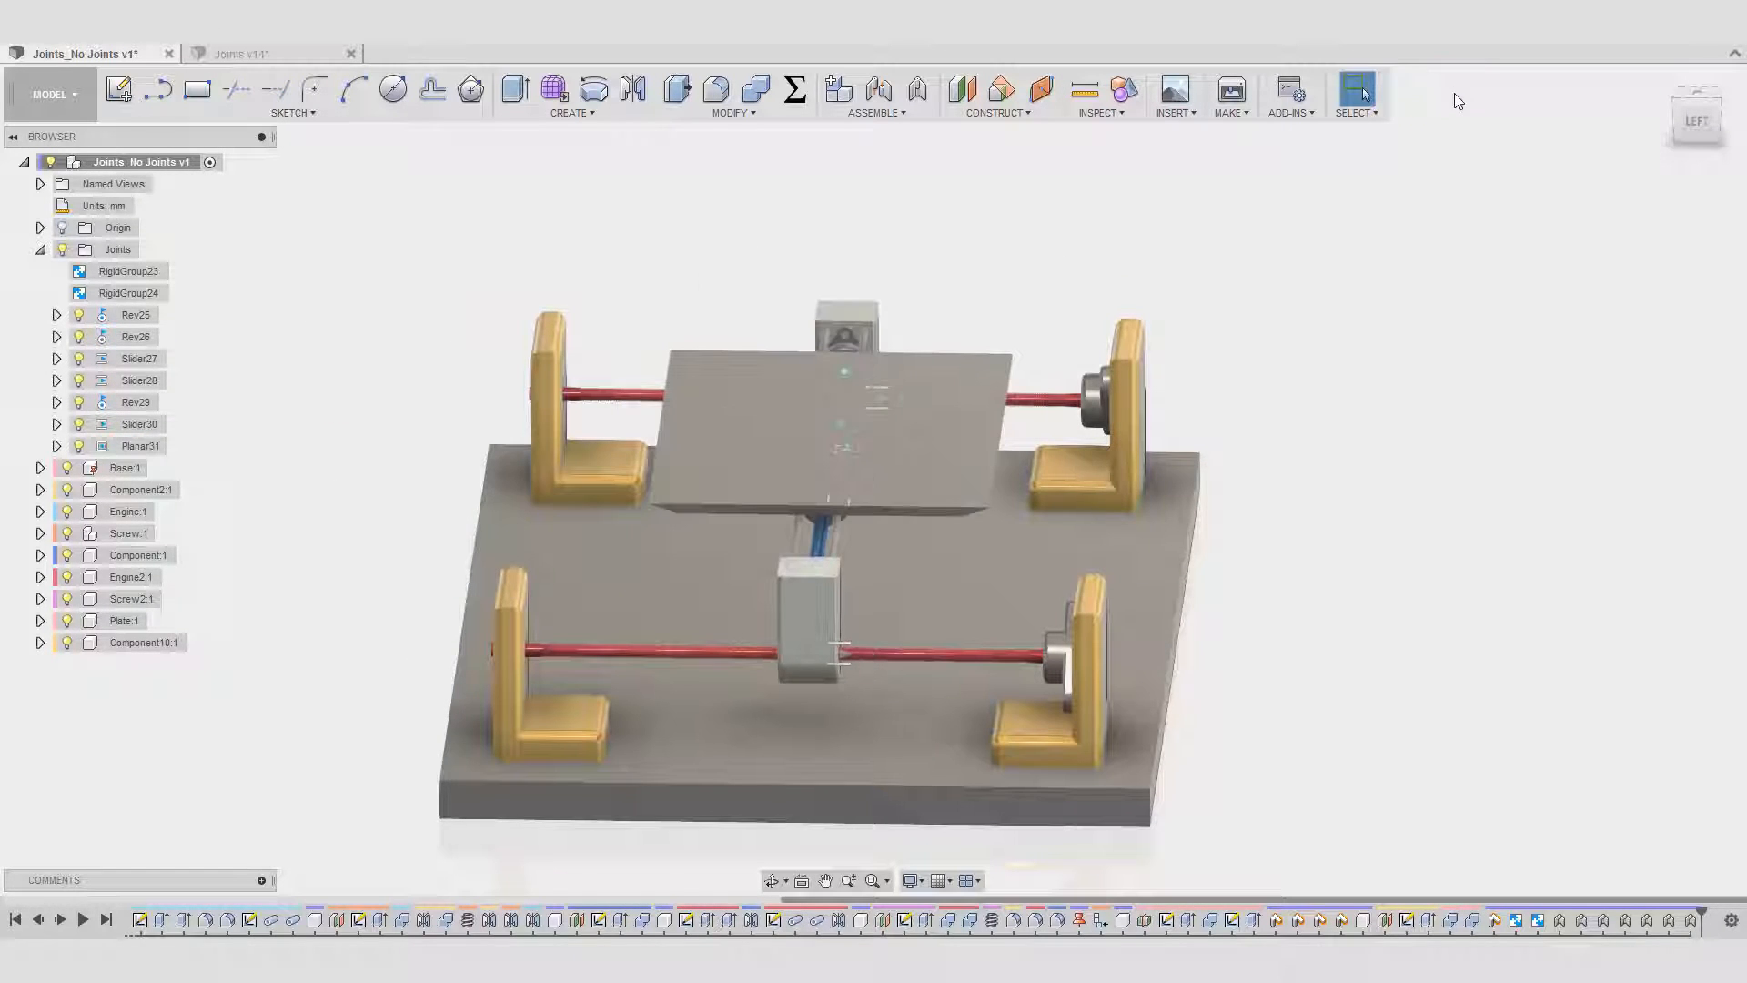
- Try slide limits of -115 mm minimum and 95 mm maximum on the Slider27 carriage joint, animate the travel, and cancel the limits
scroll(1458, 388, "up", 5)
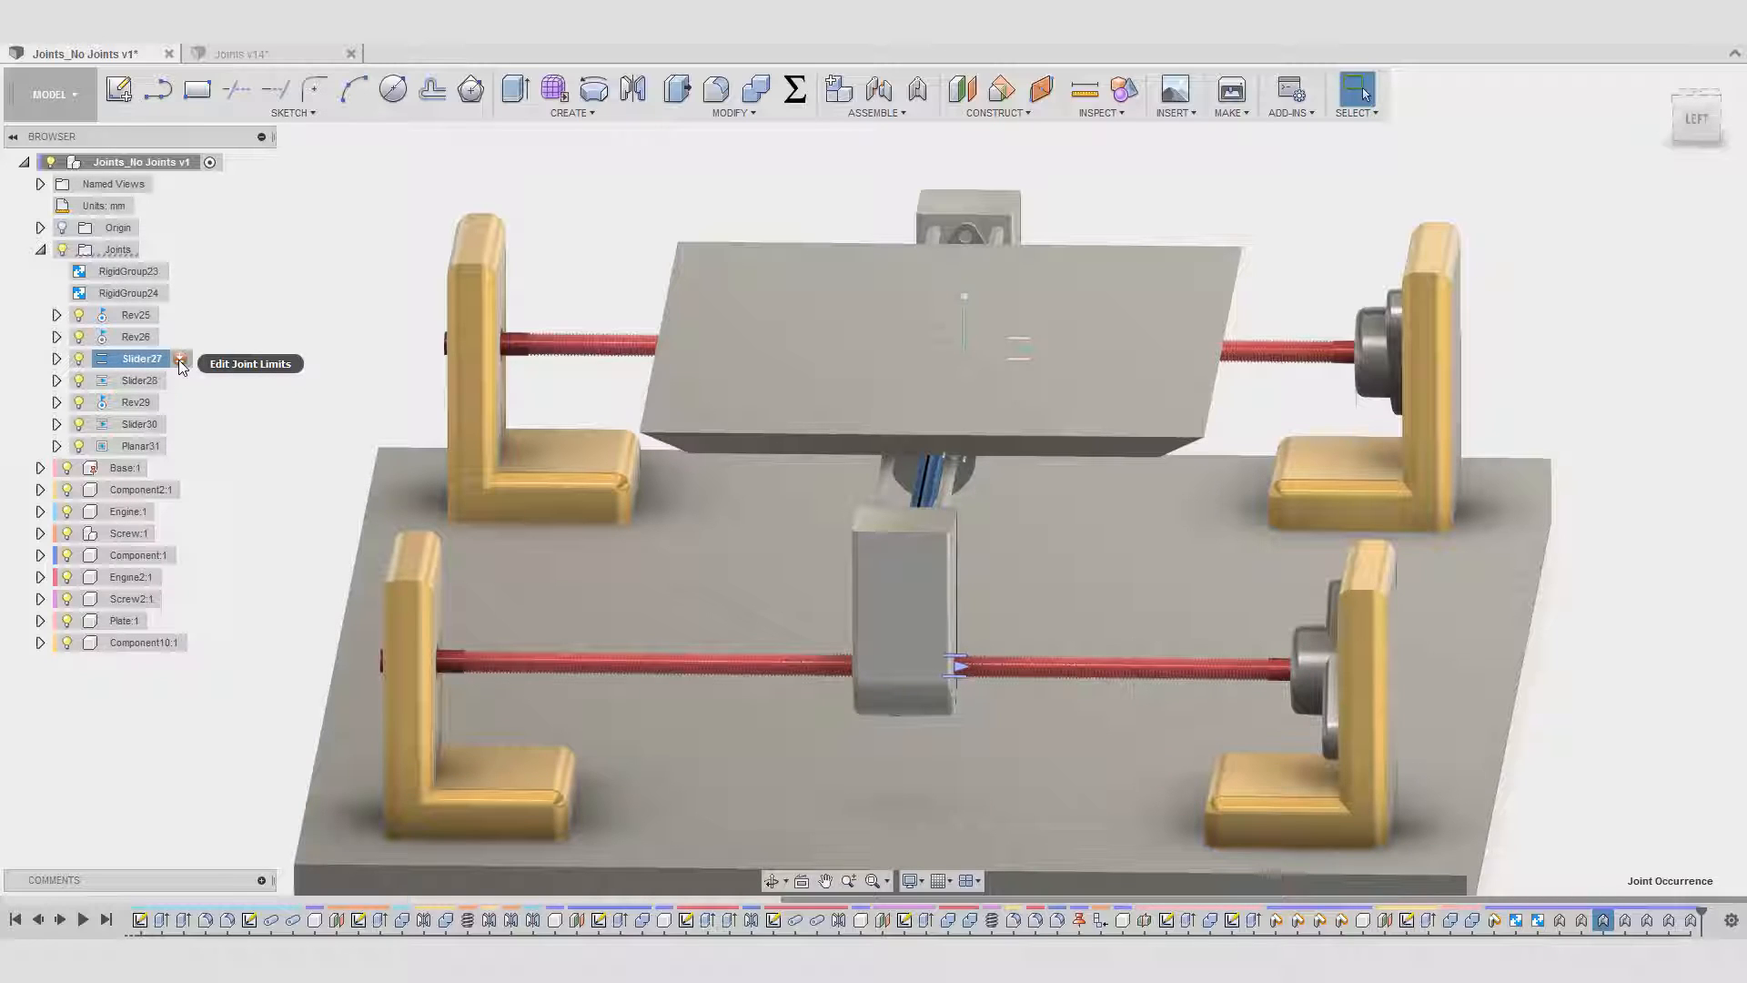
left_click(180, 360)
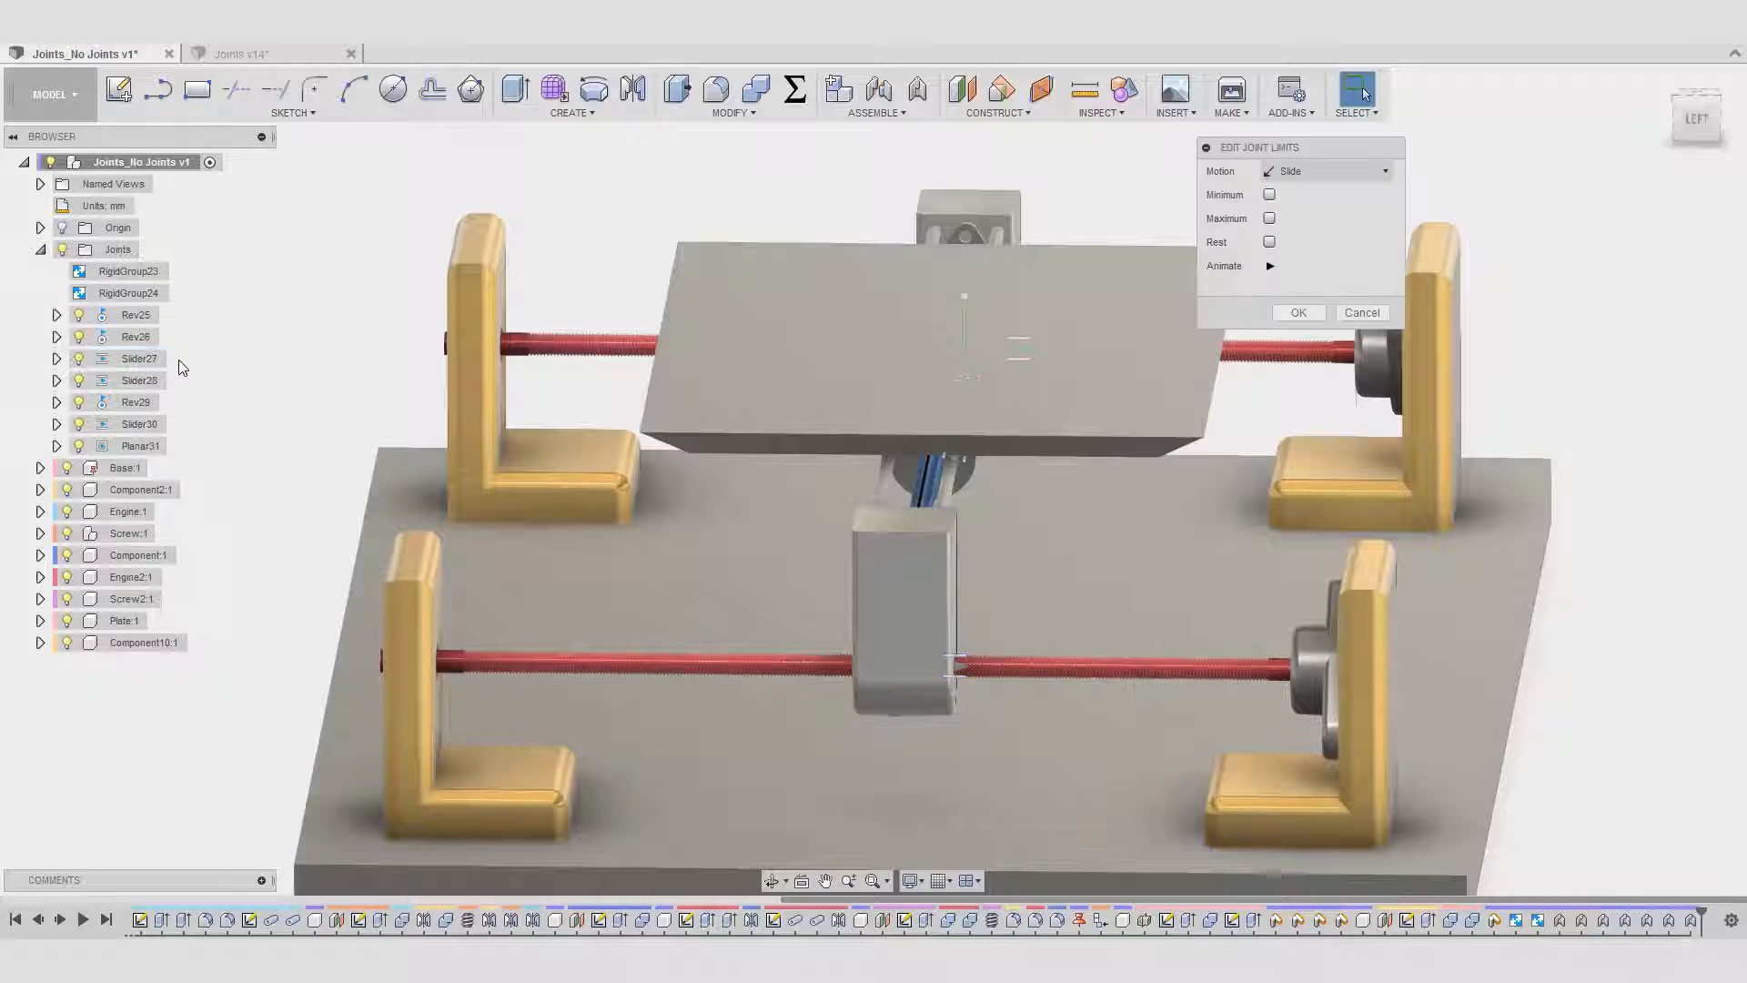
left_click(1269, 195)
left_click(1270, 242)
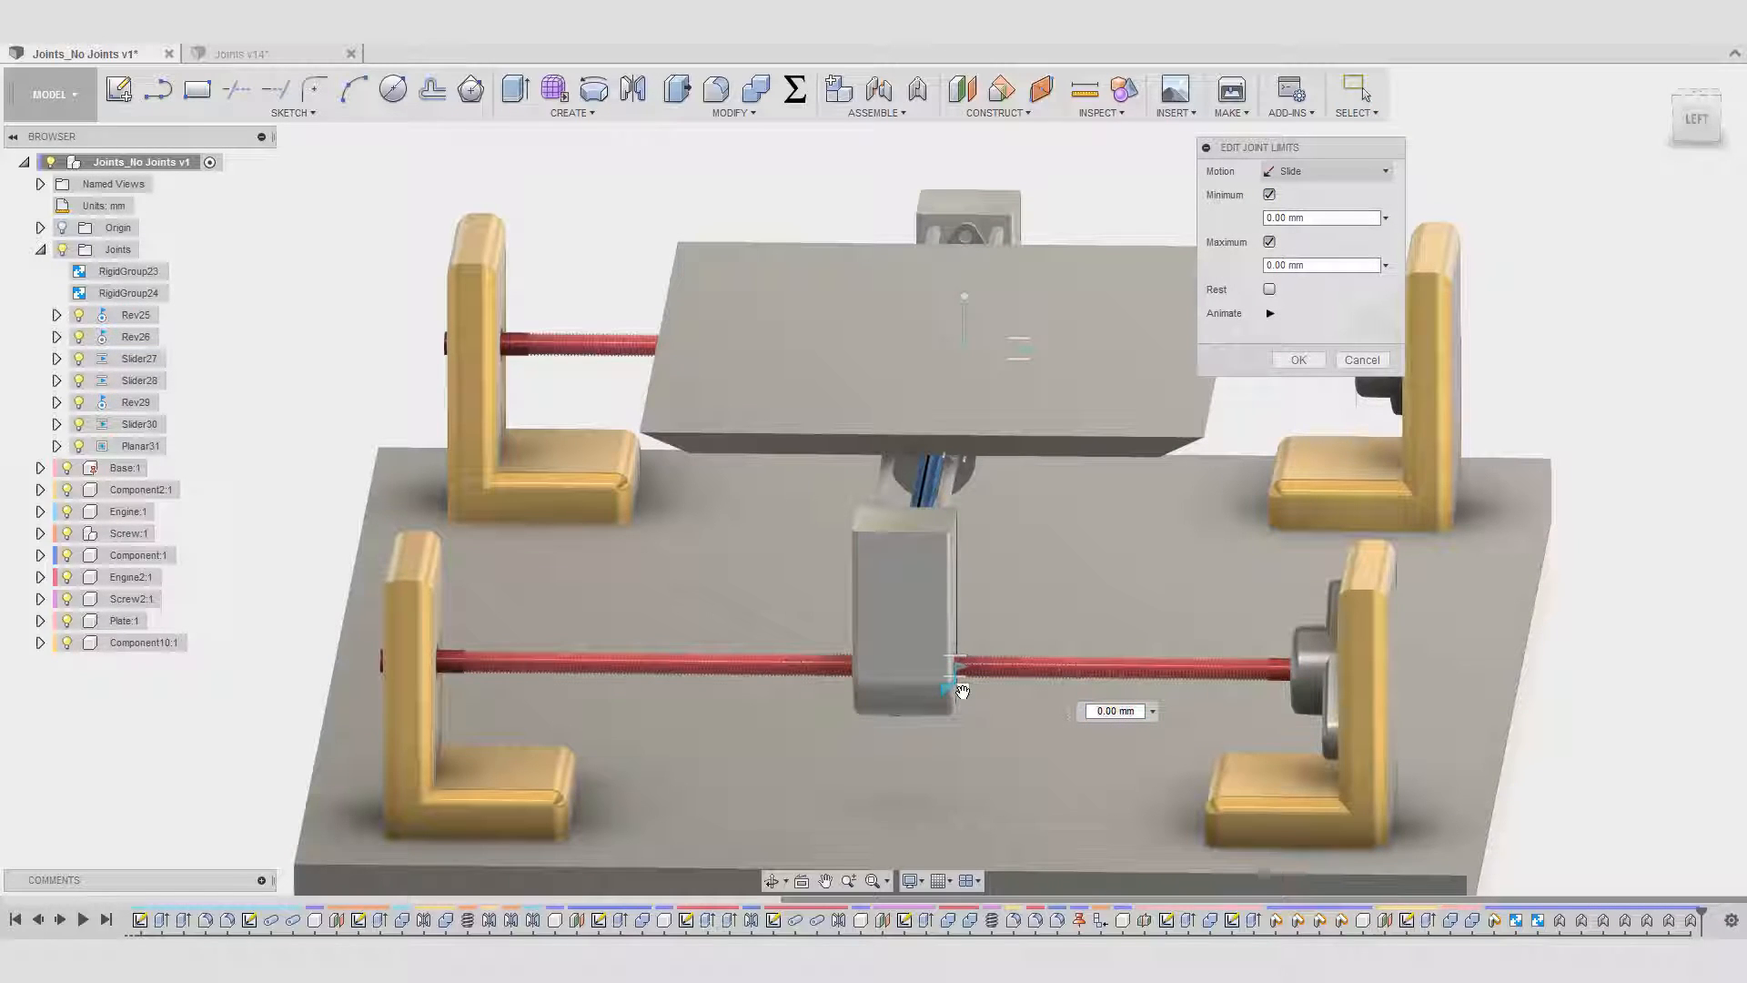
left_click_drag(962, 691, 558, 647)
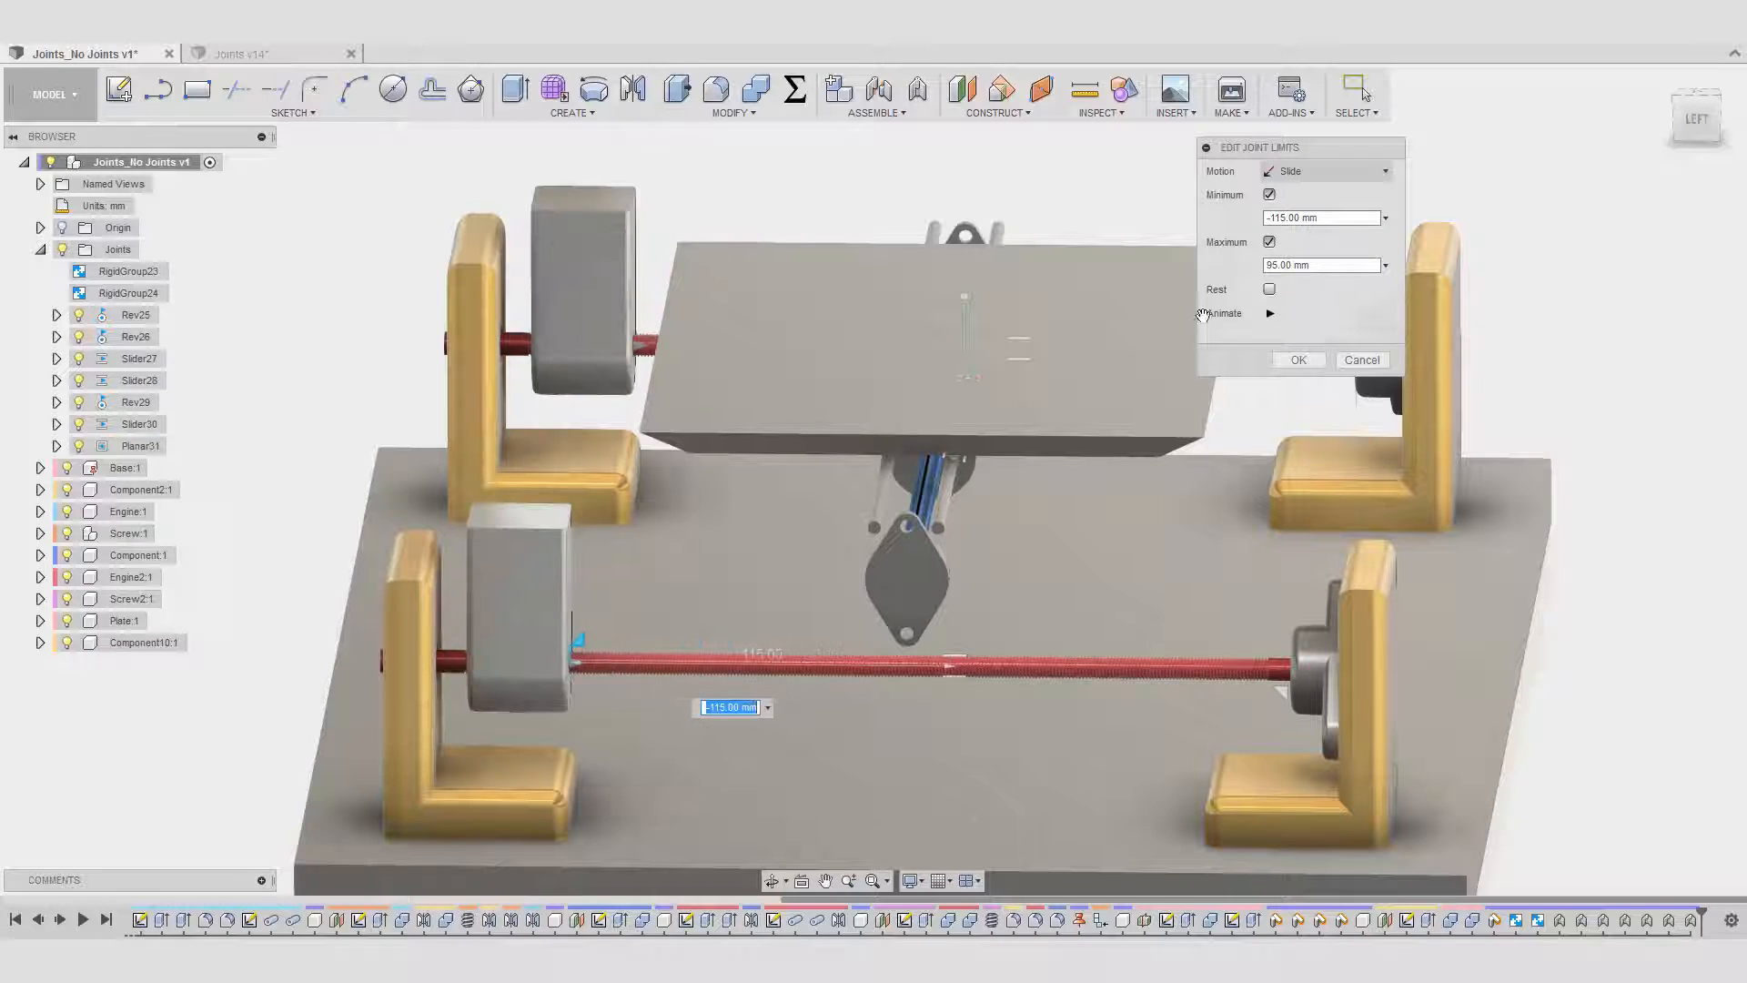
left_click(1270, 315)
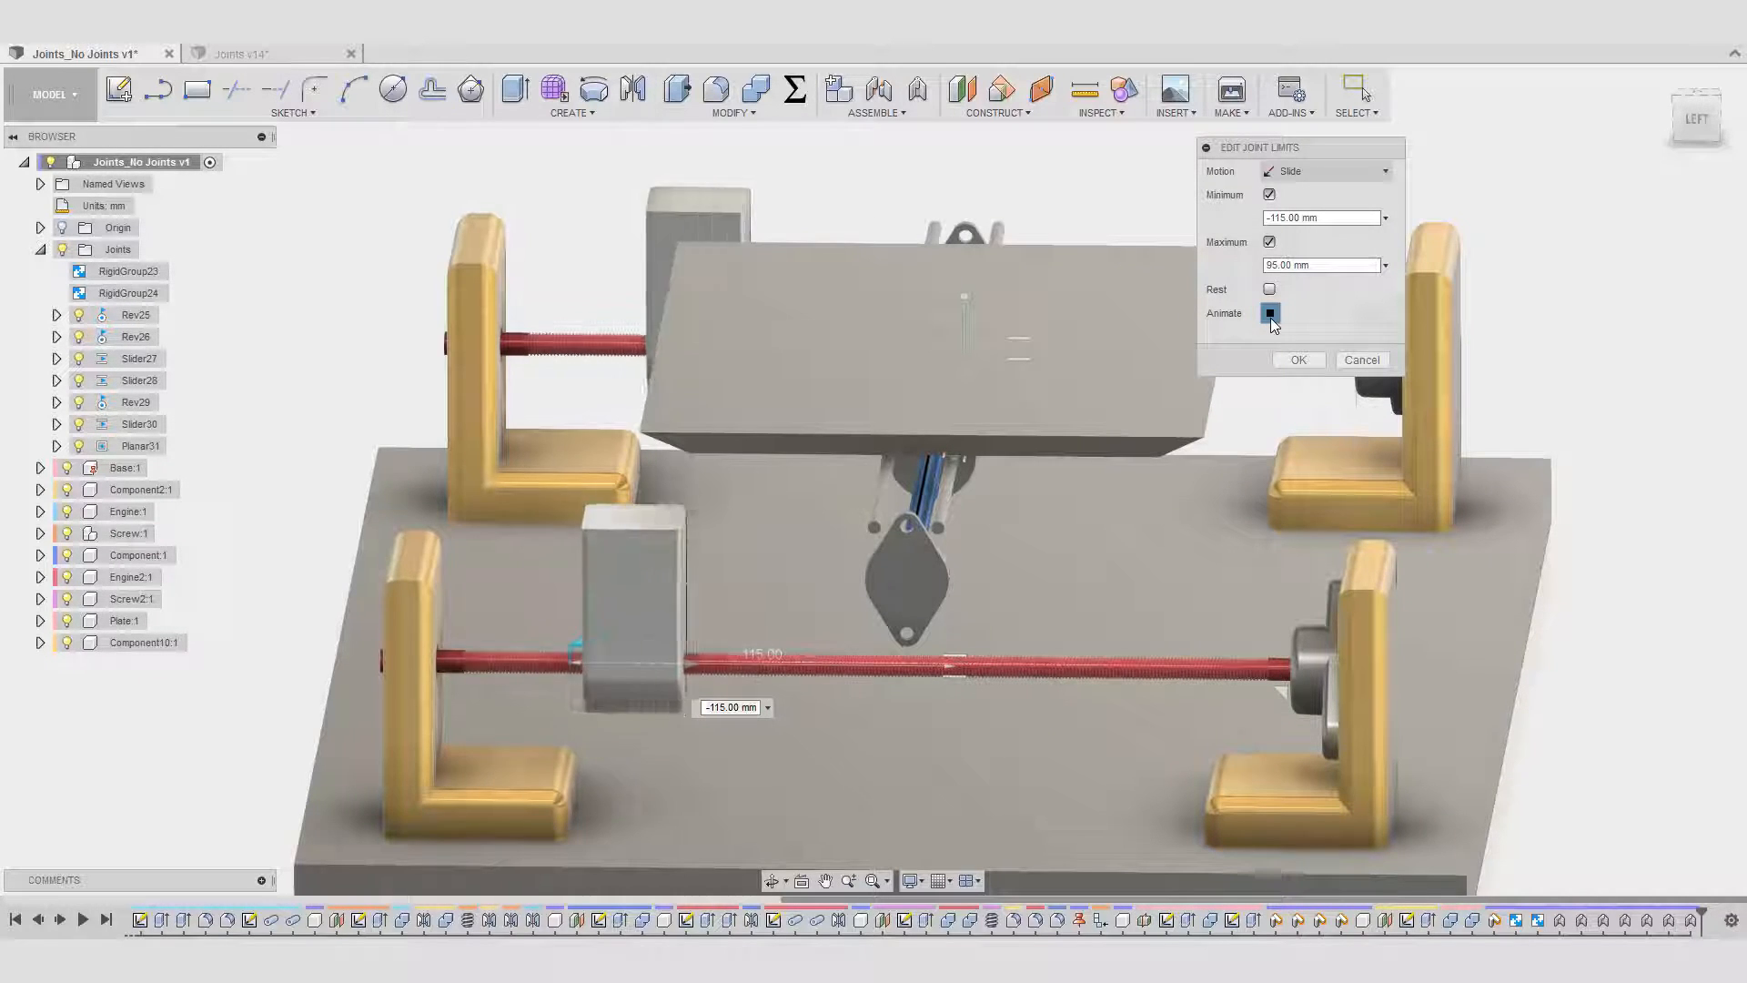
left_click(1358, 359)
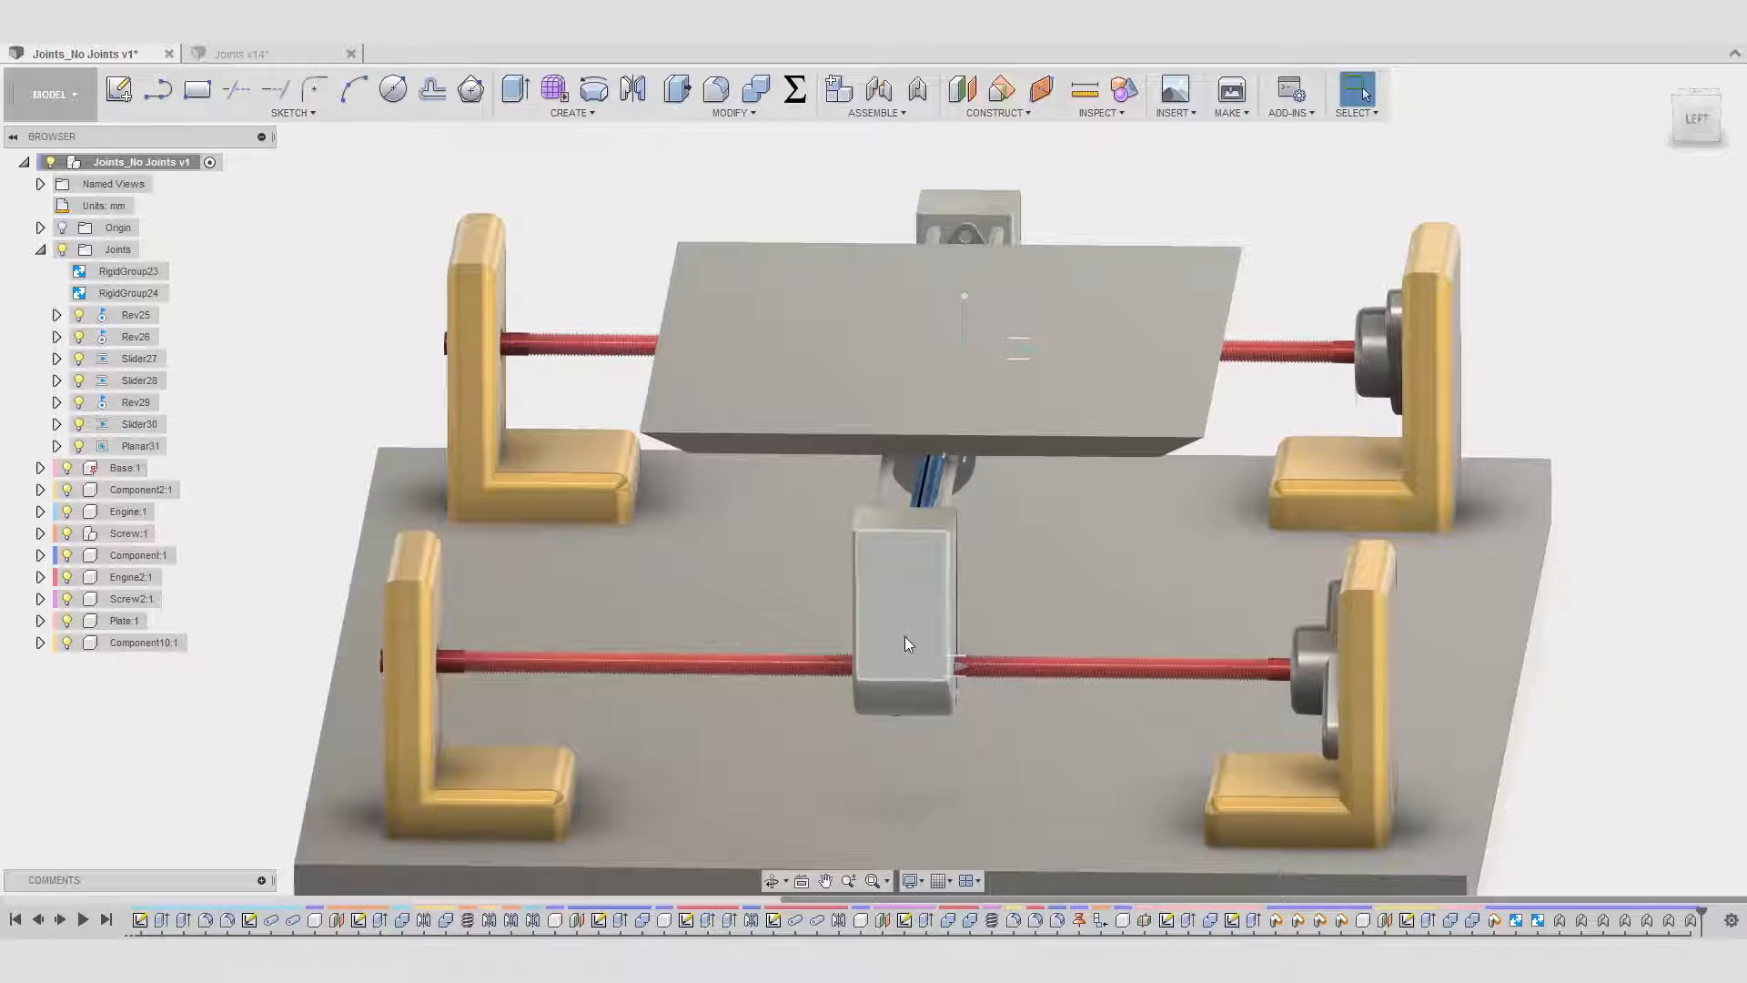
- Move the carriage along the red screws close to the flange bearings and capture the position
left_click_drag(908, 640, 1212, 672)
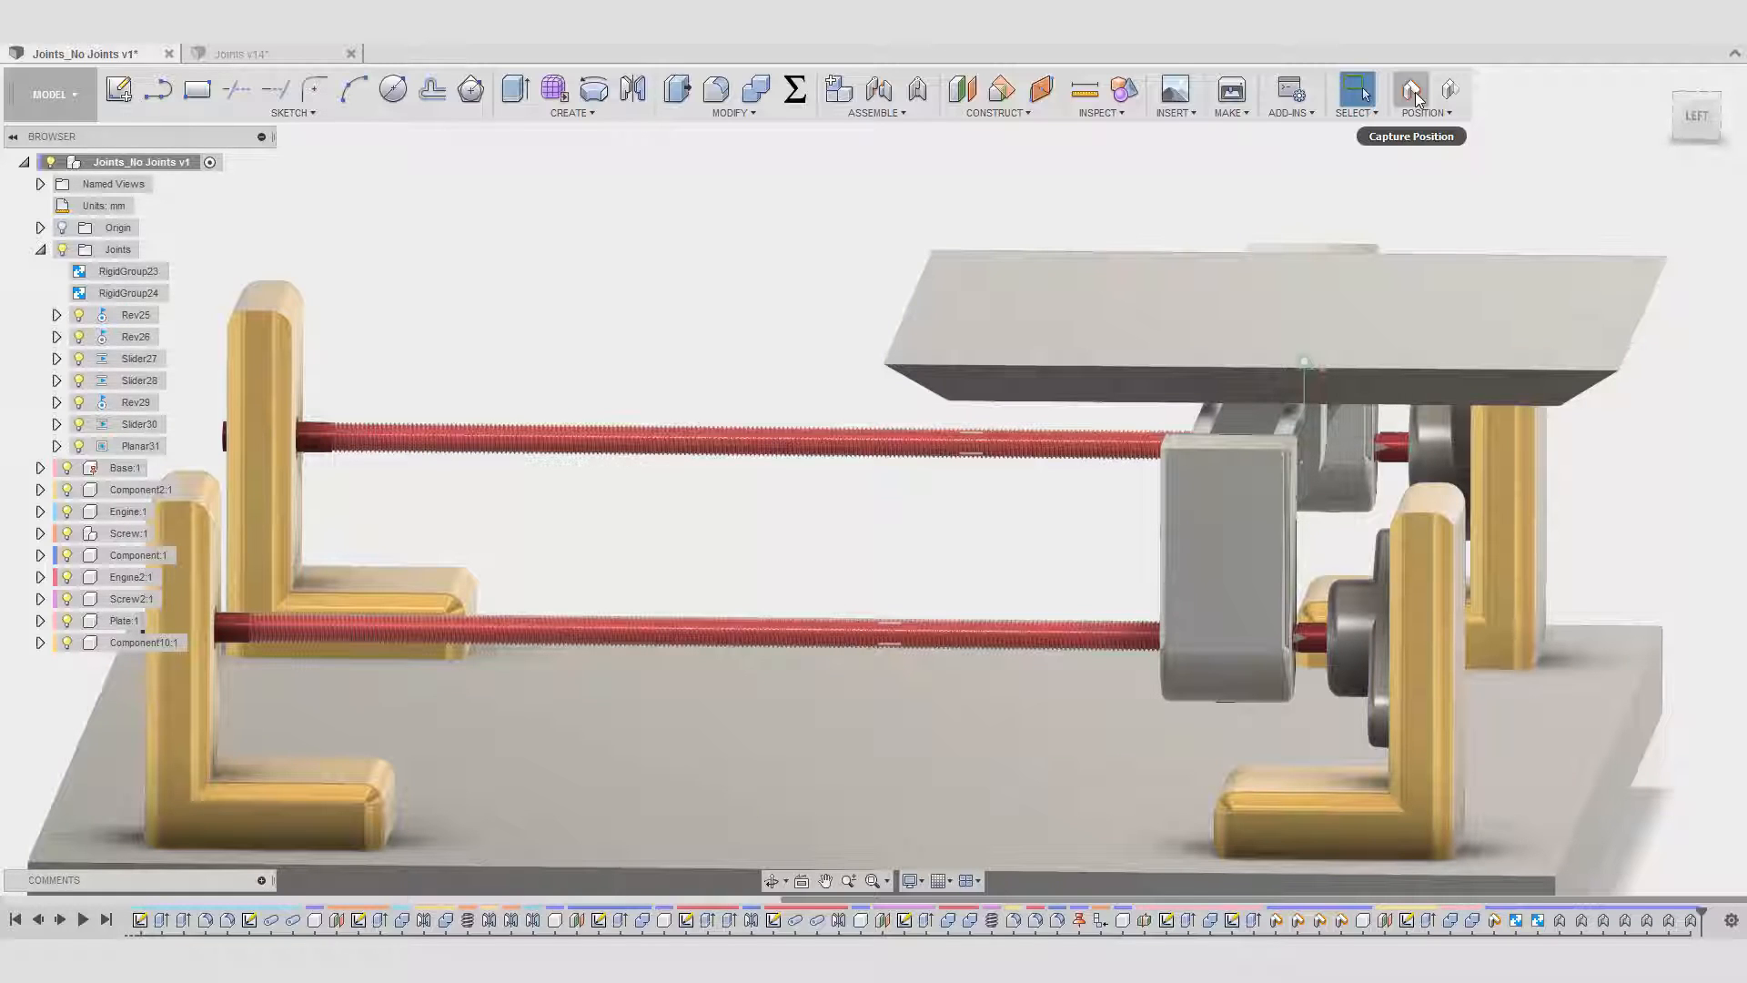
left_click(1414, 91)
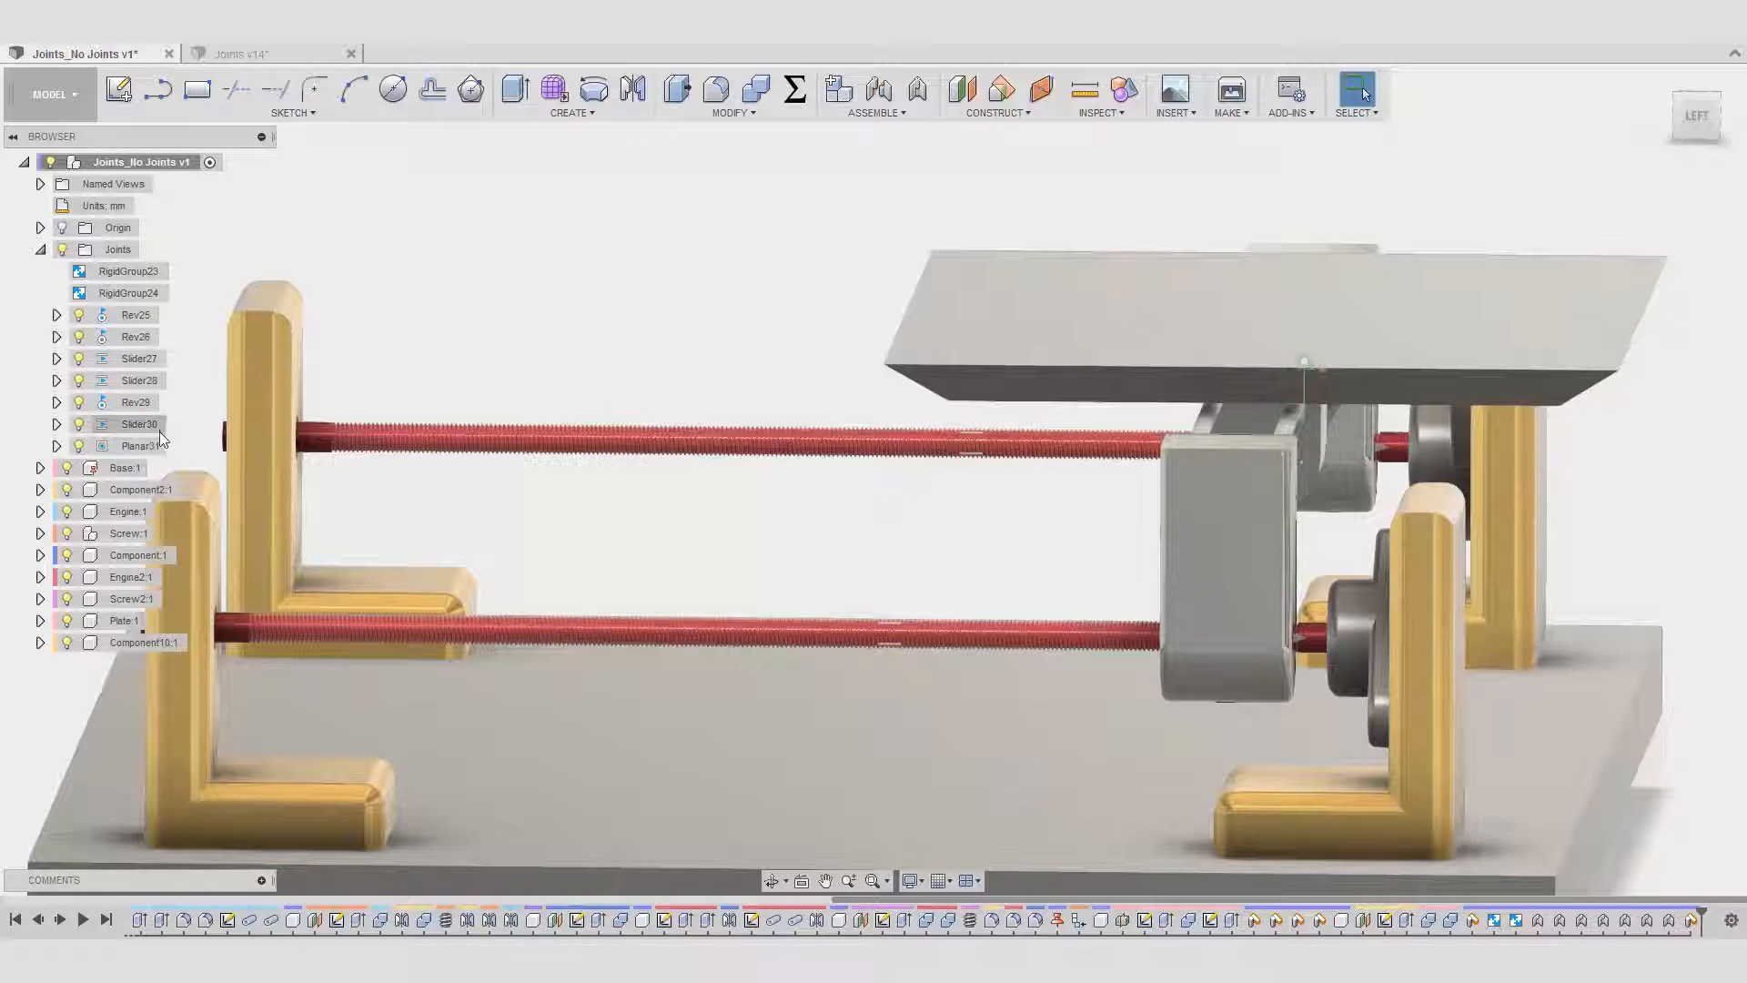
- Inspect the definition of the Slider27 carriage joint and leave it without changes
left_click(143, 360)
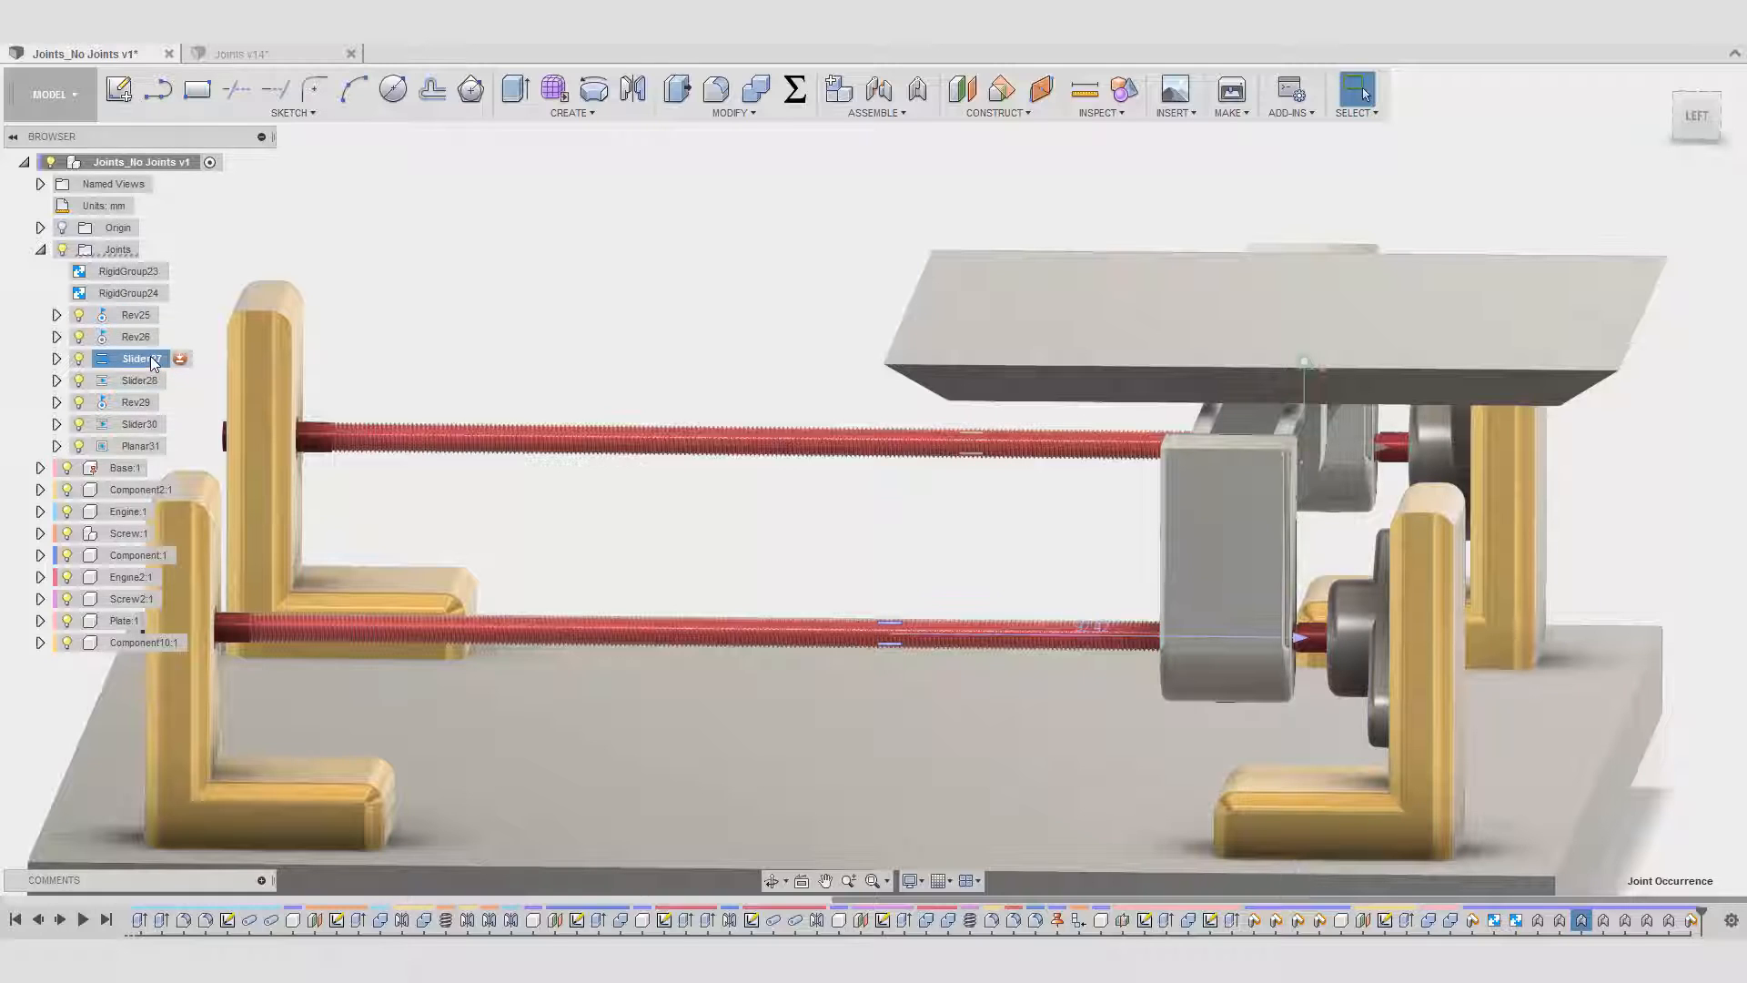
right_click(153, 363)
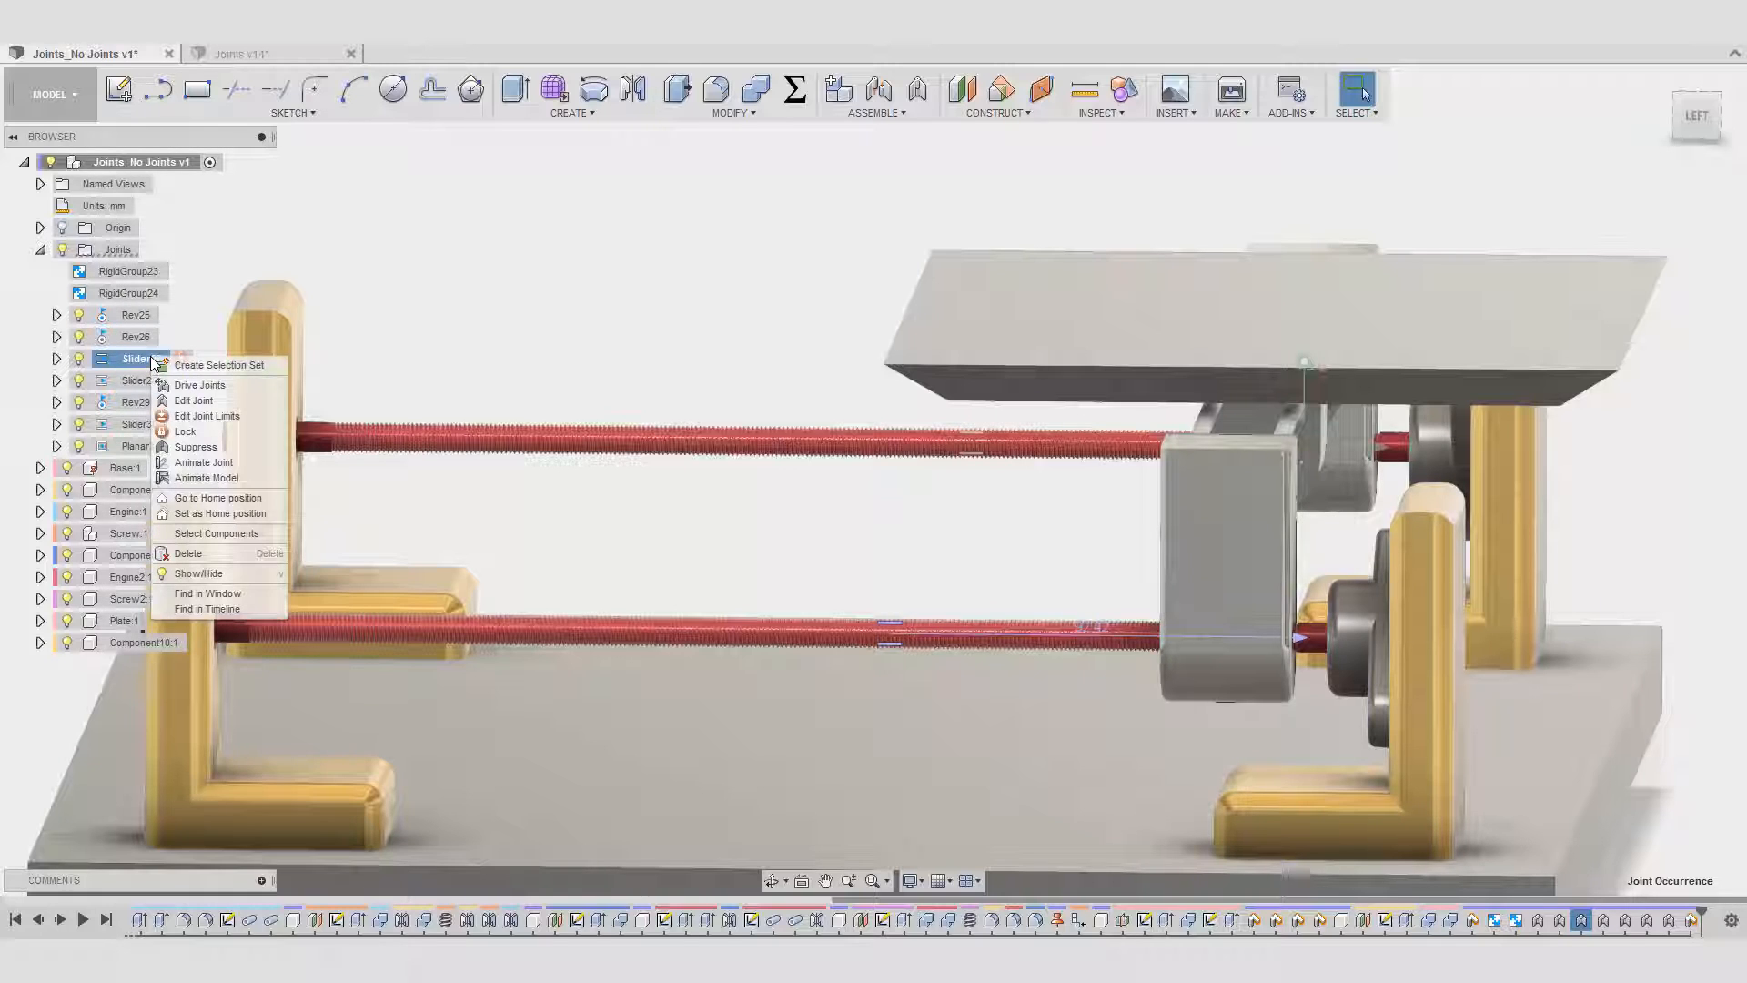
left_click(193, 402)
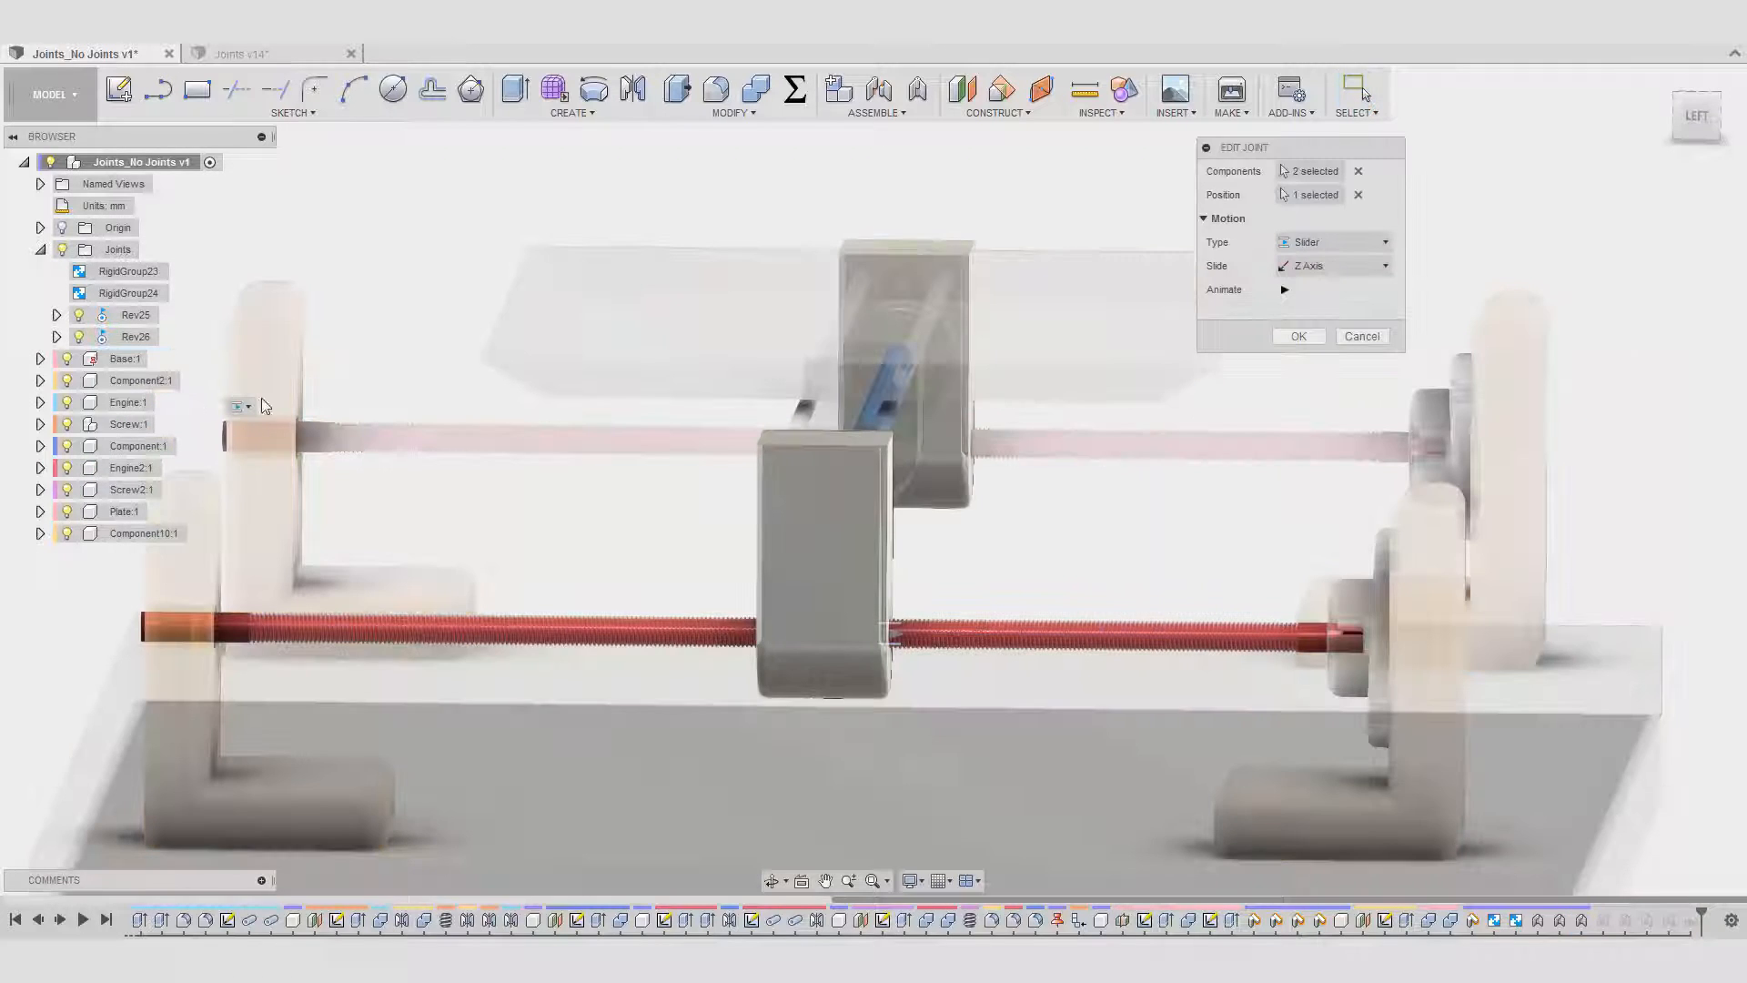
left_click(1363, 335)
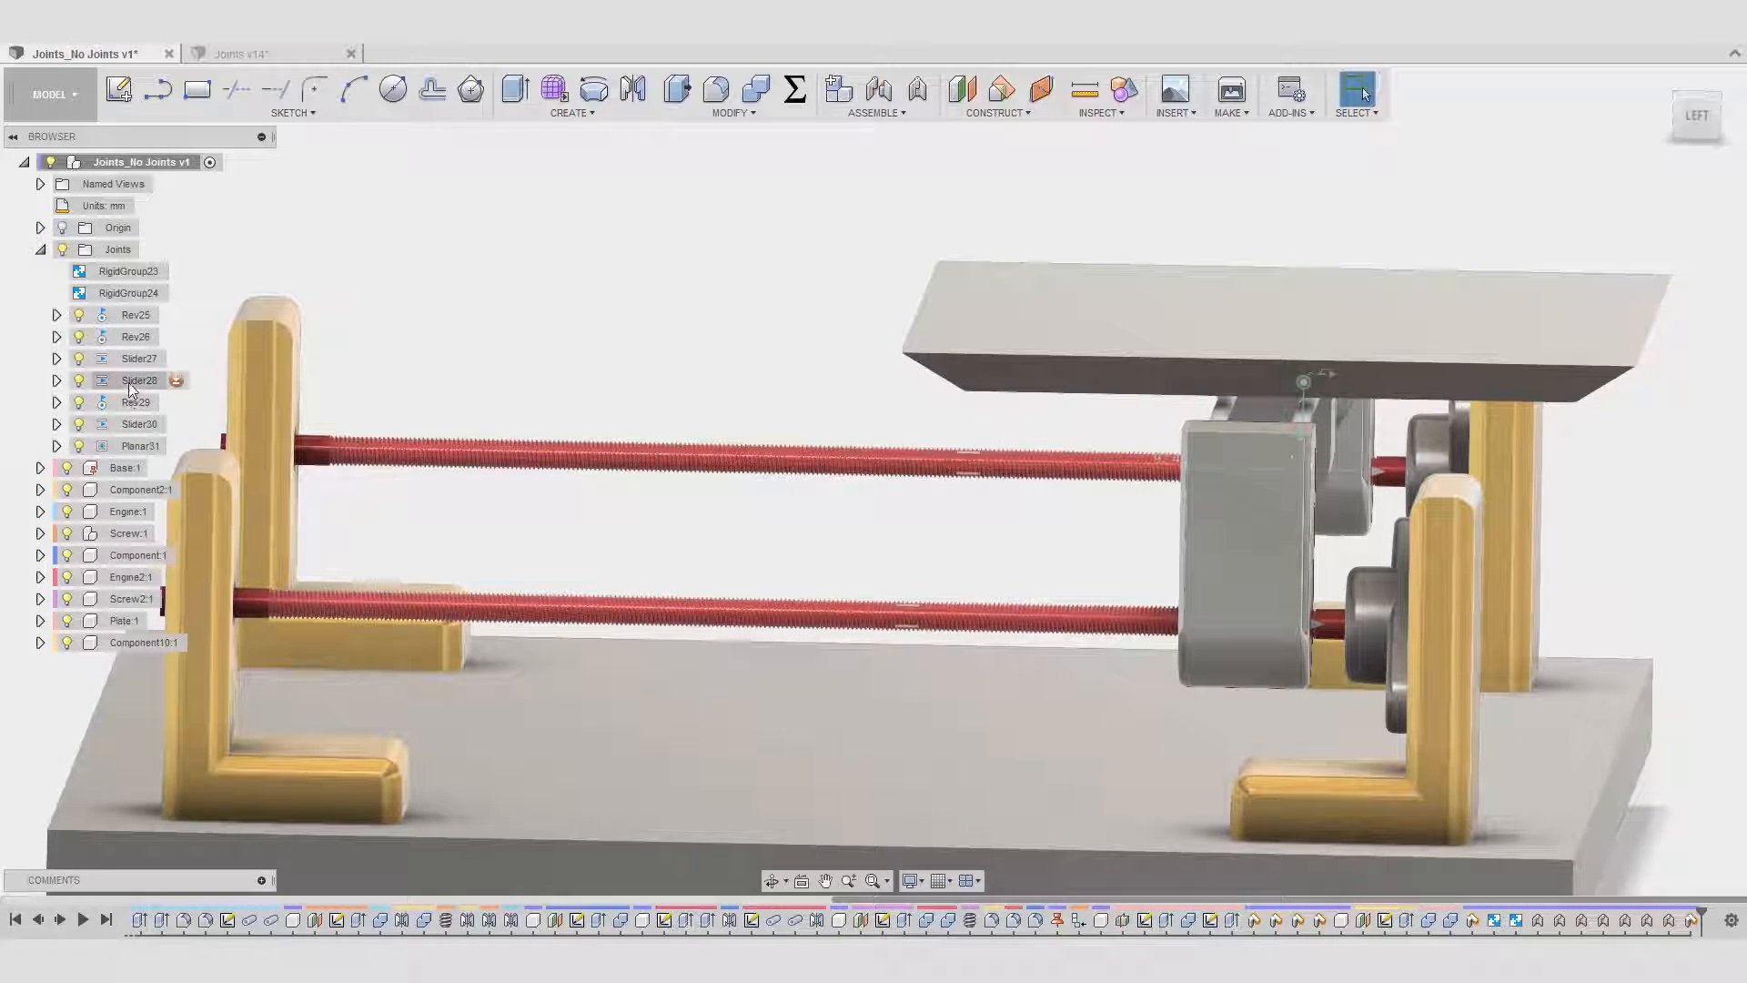
left_click(135, 359)
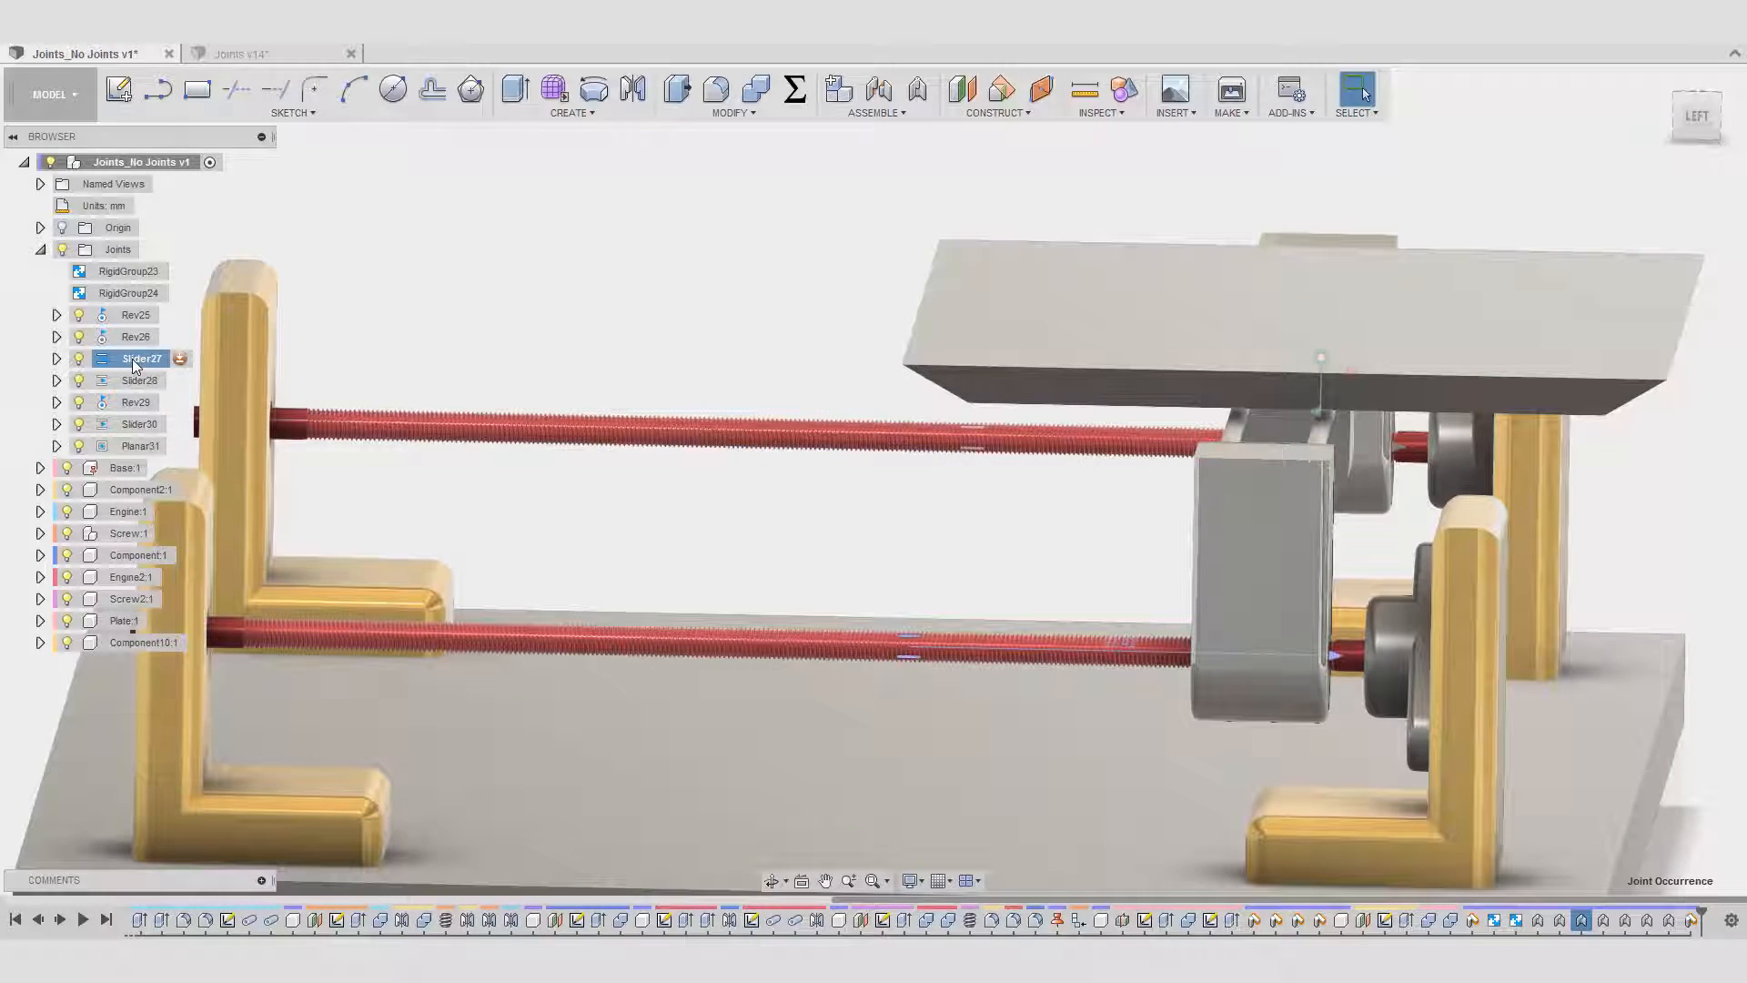
double_click(136, 359)
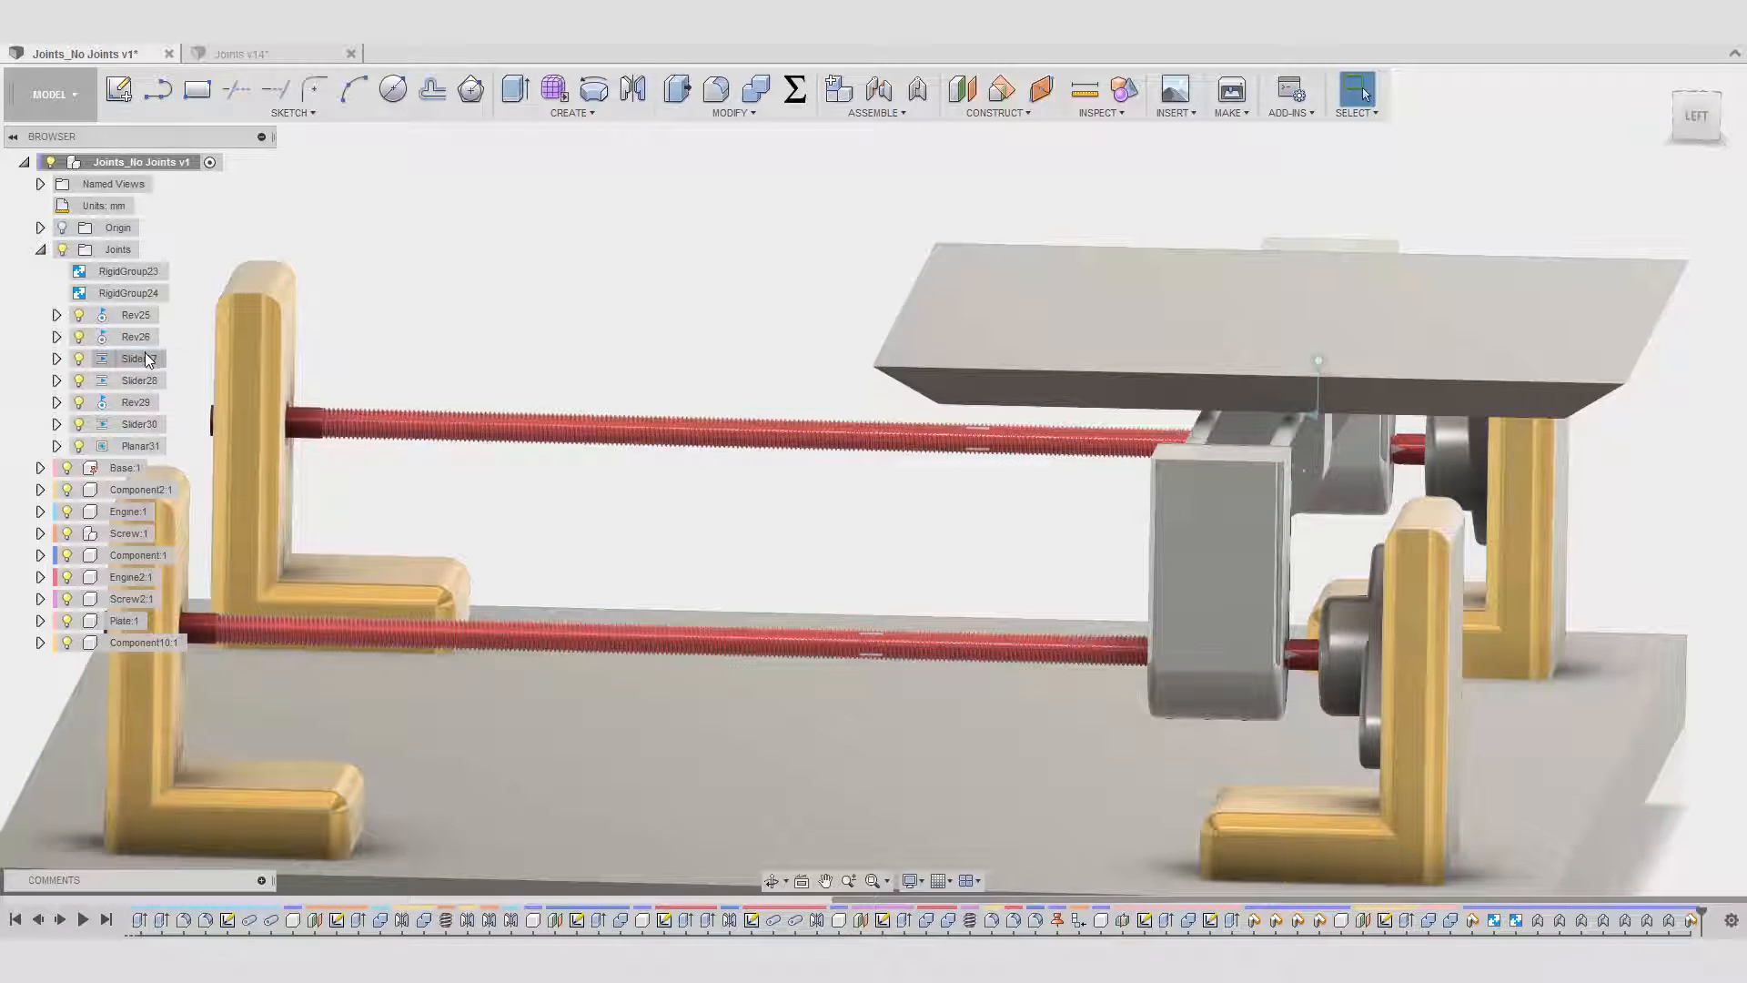
- Delete the Slider27 and Slider28 joints between the carriage and the red screws
right_click(147, 359)
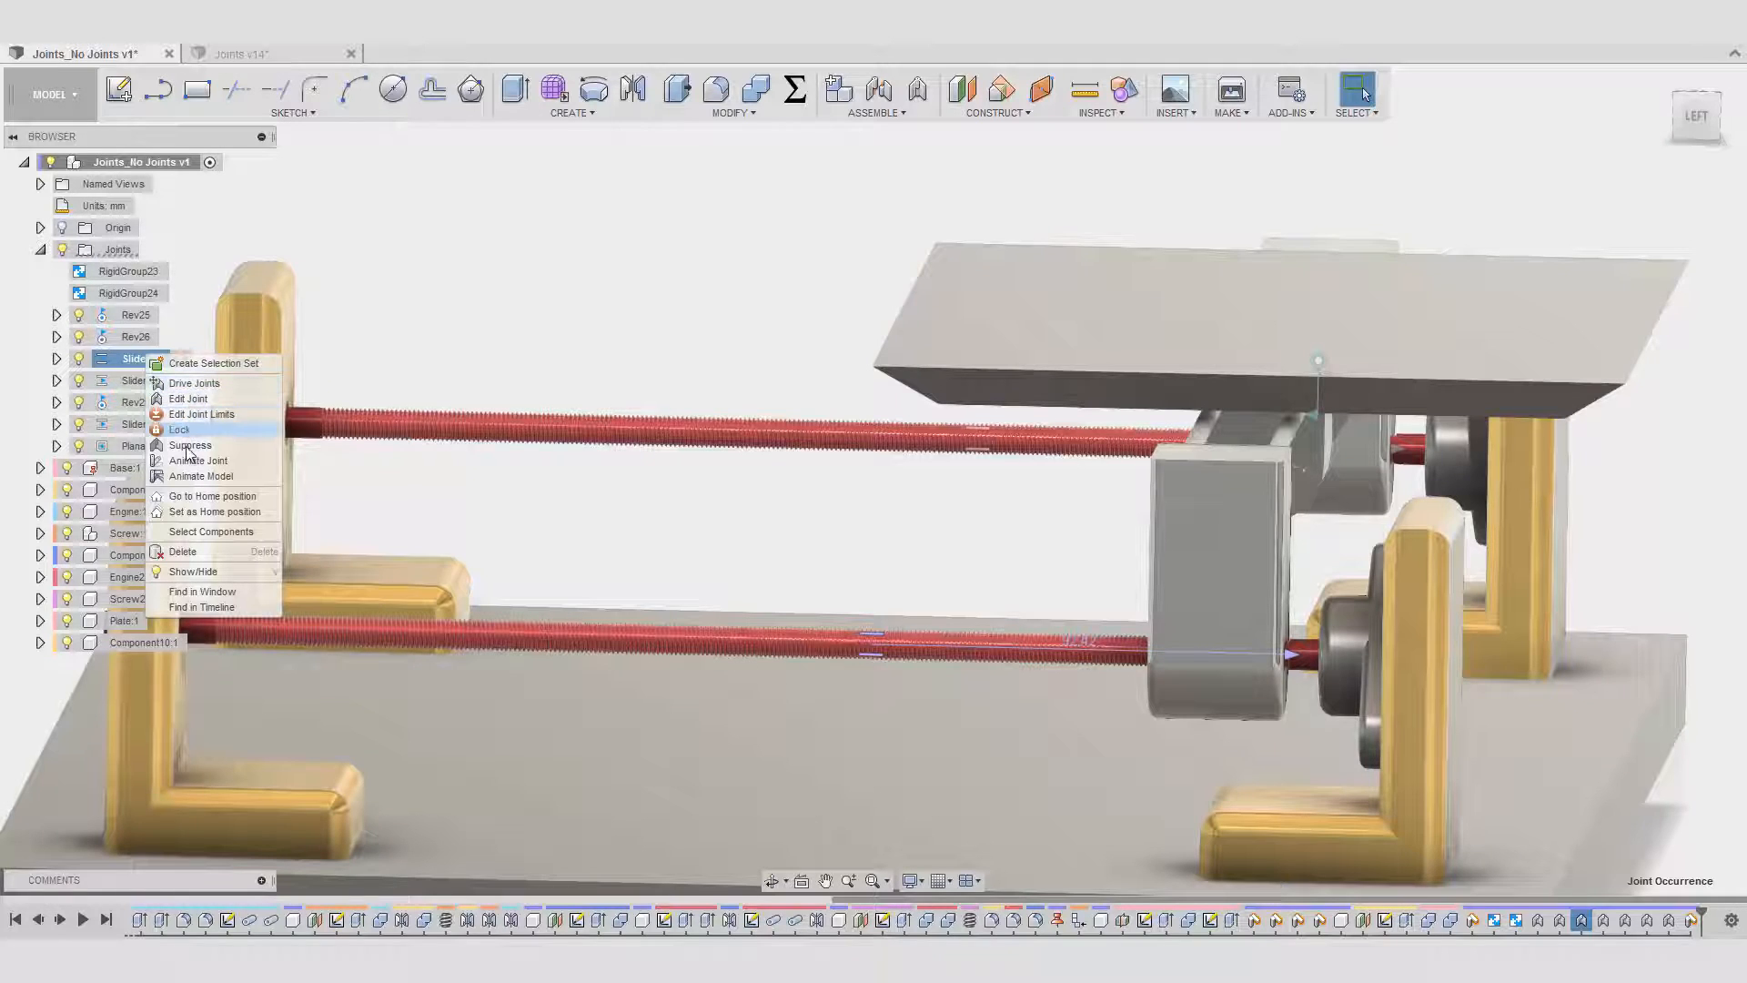
left_click(182, 551)
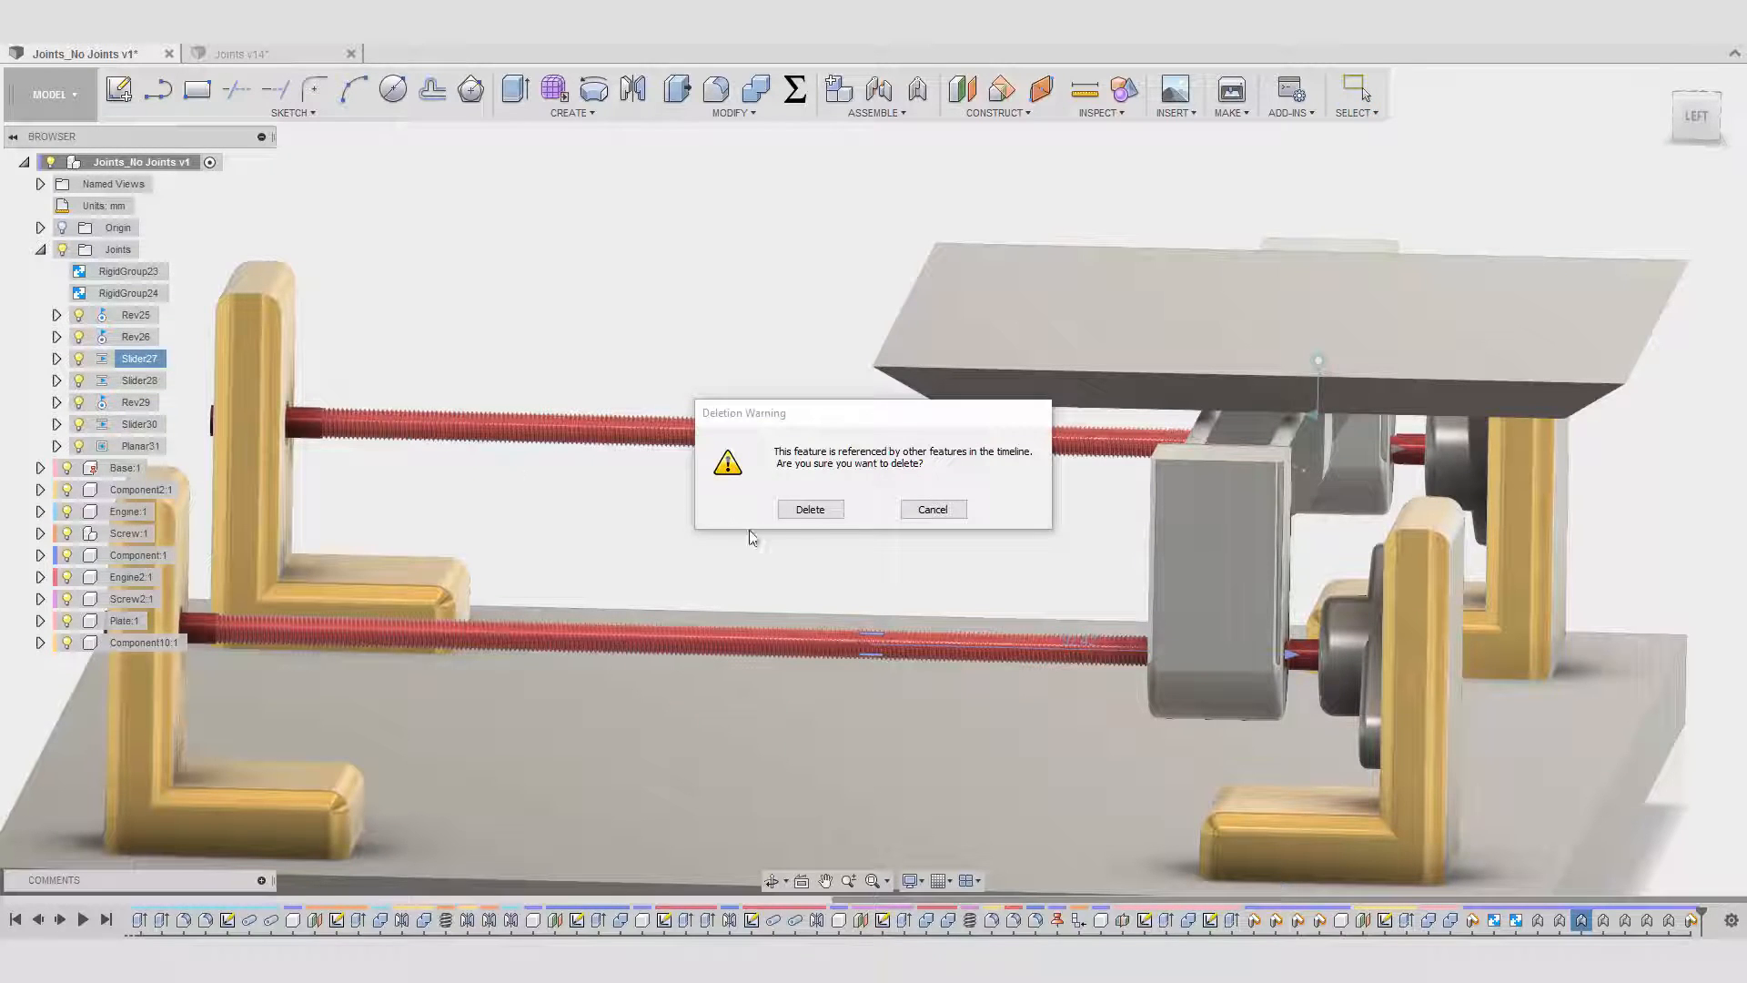
left_click(804, 511)
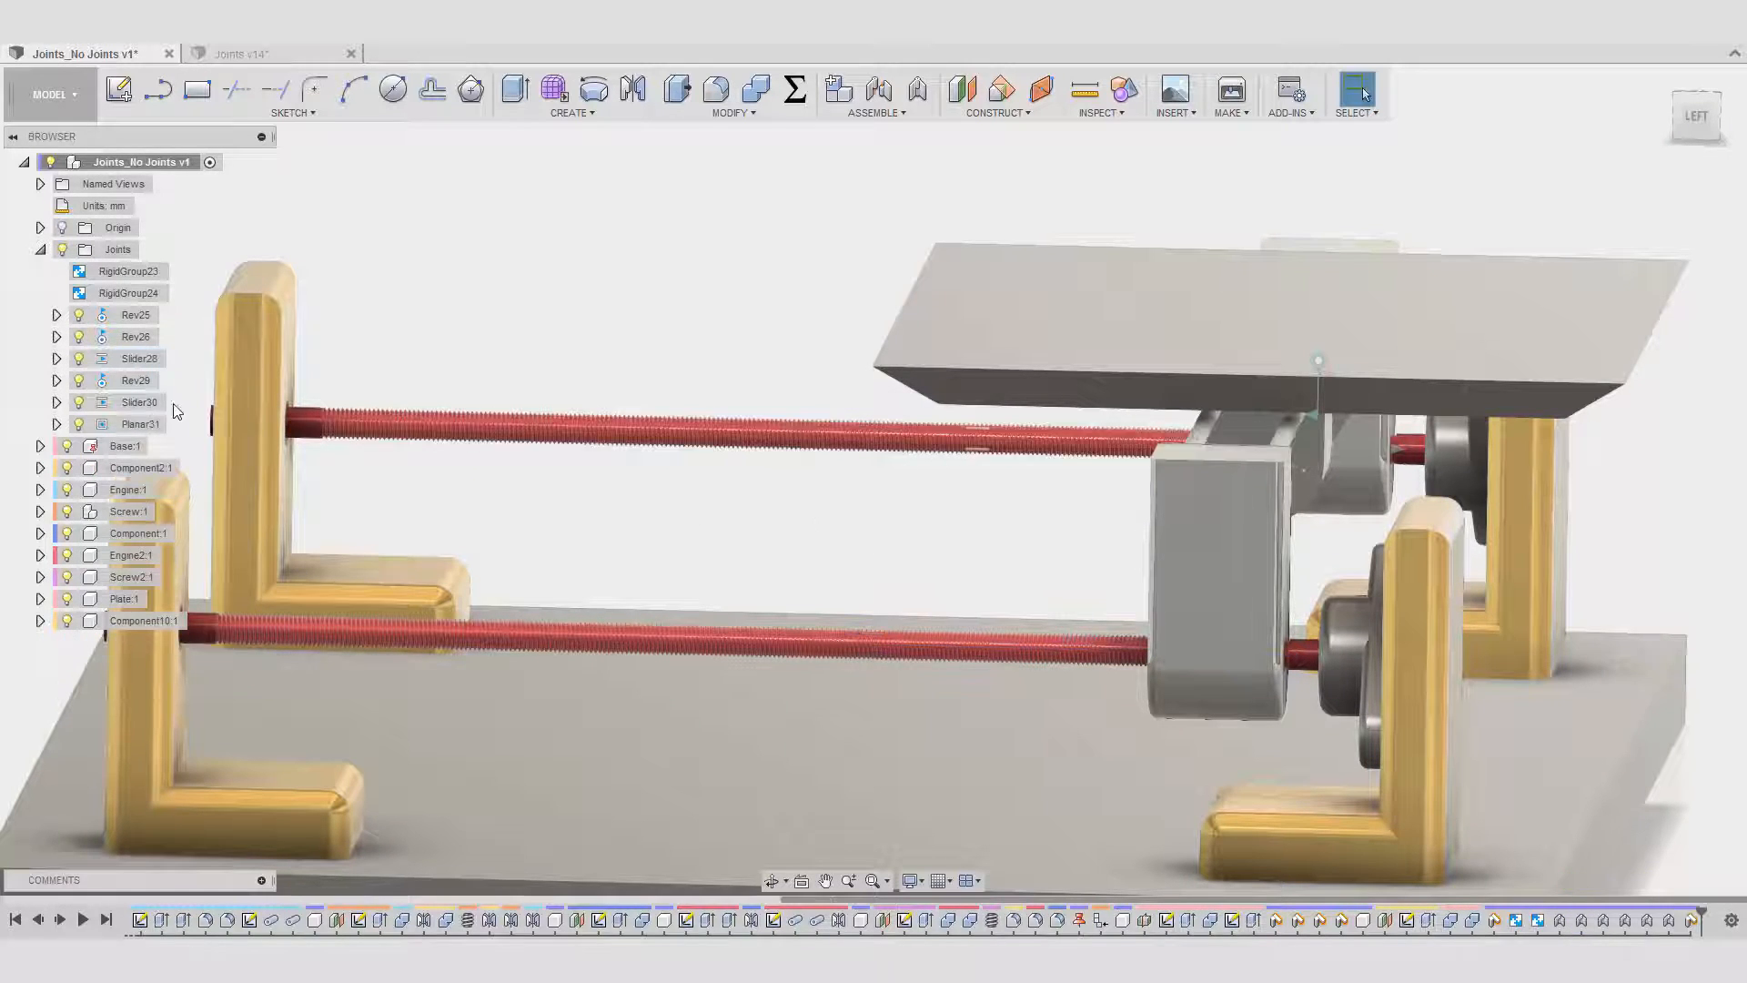
left_click(141, 358)
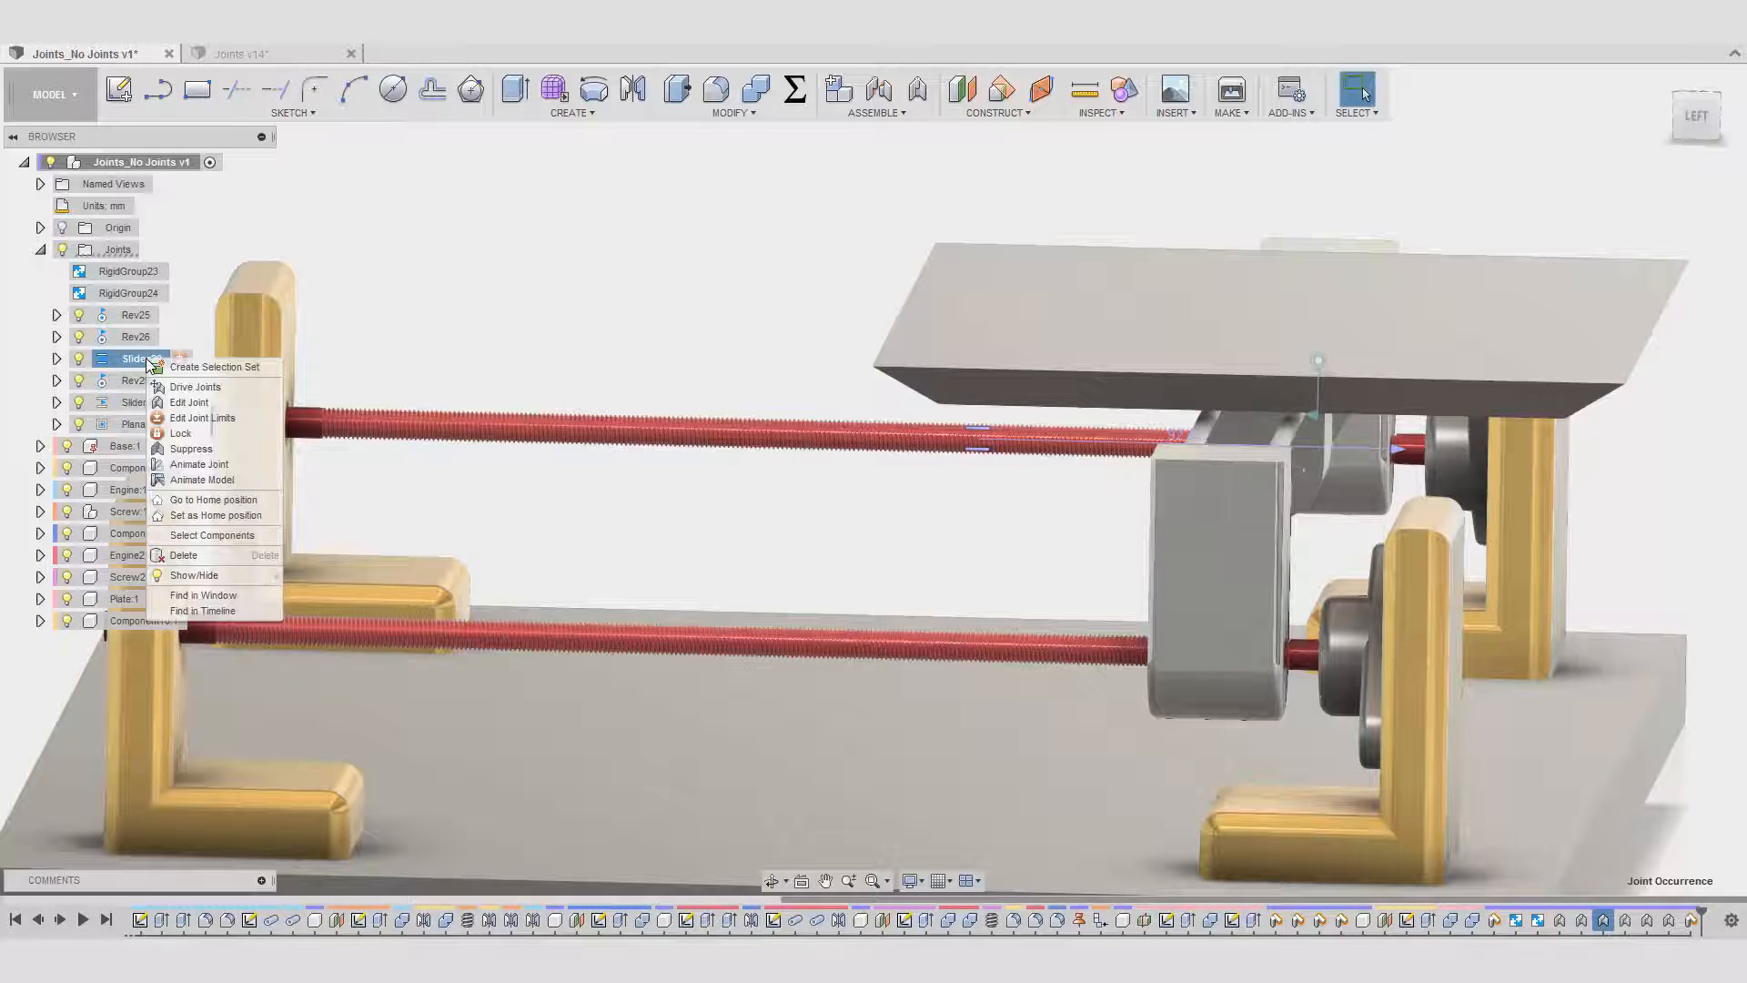
right_click(148, 359)
left_click(183, 555)
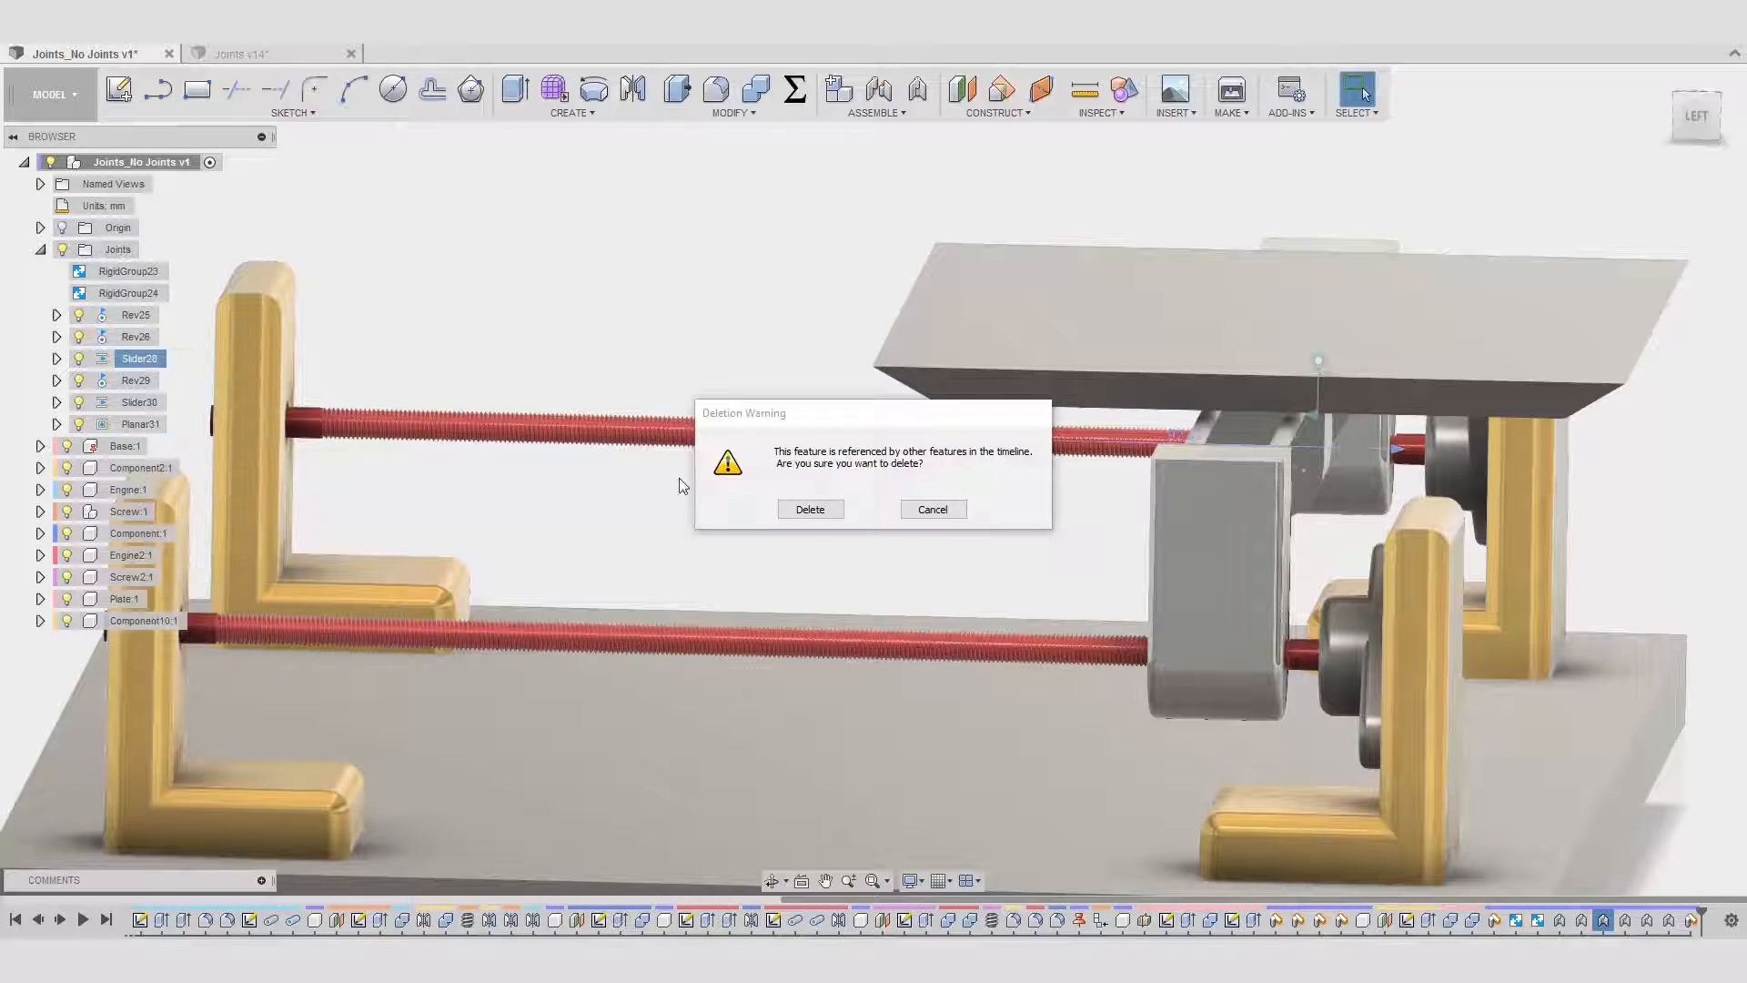
left_click(803, 512)
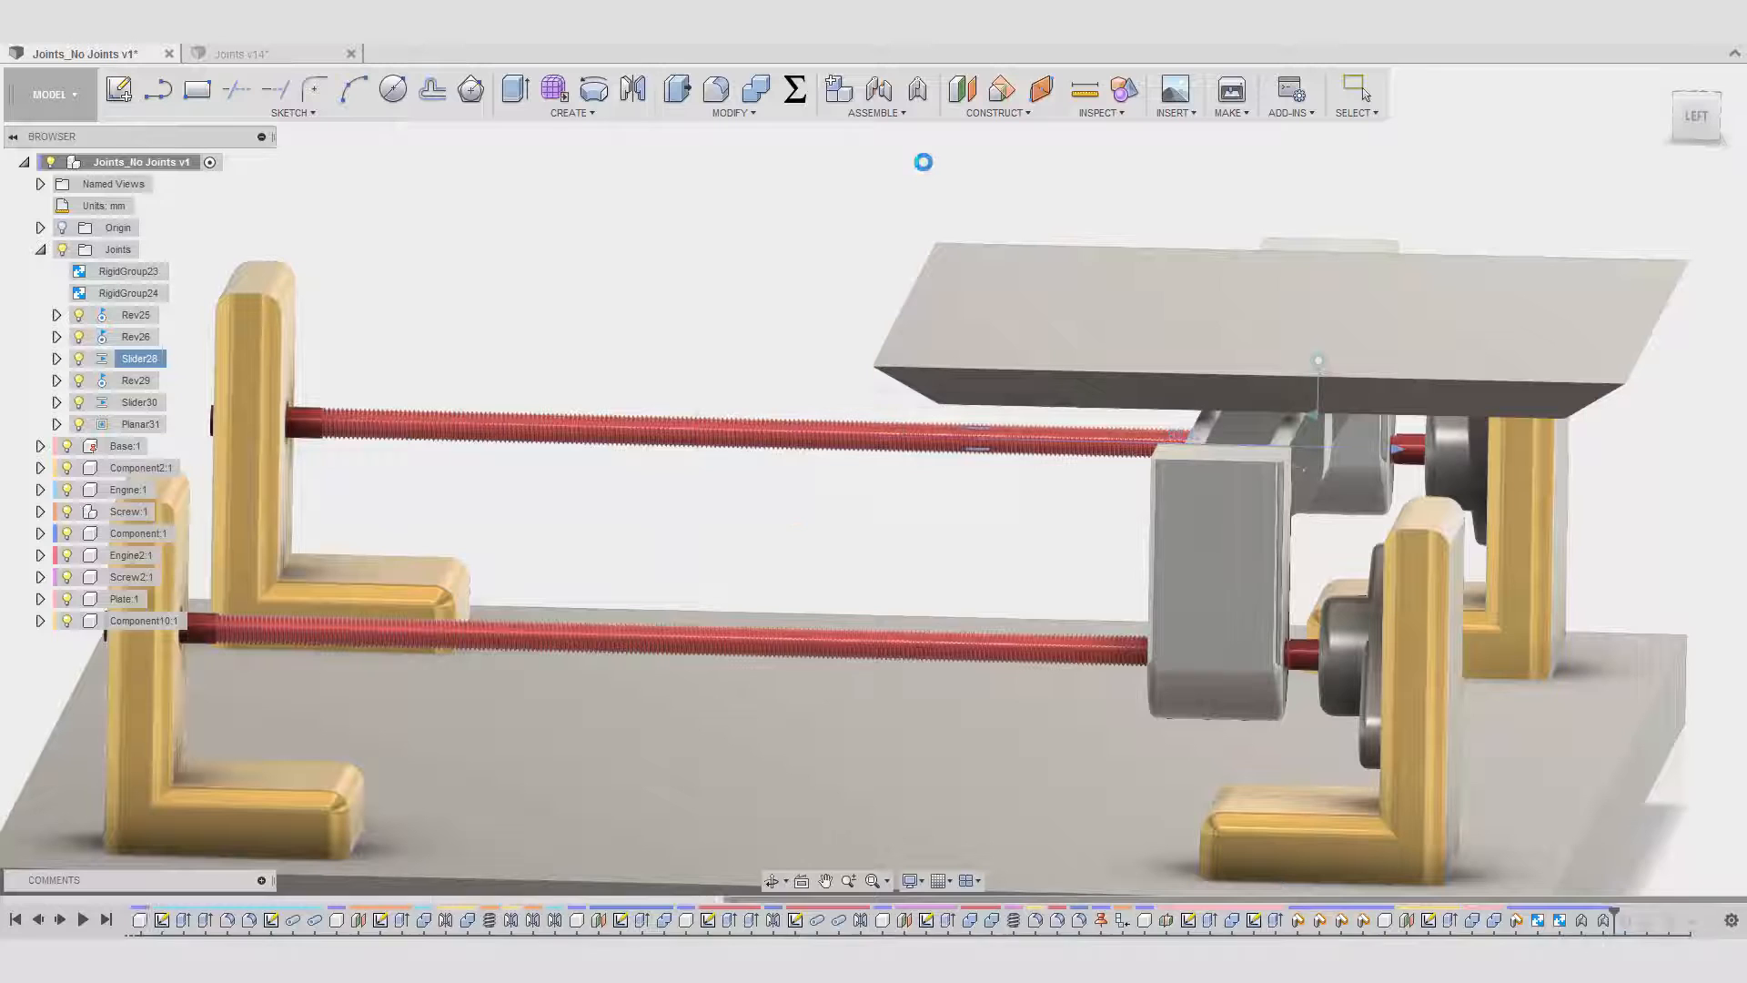
- Create an as-built slider joint between the carriage and the first red screw, positioned at the screw hole's centre and sliding along the Z axis
left_click(921, 89)
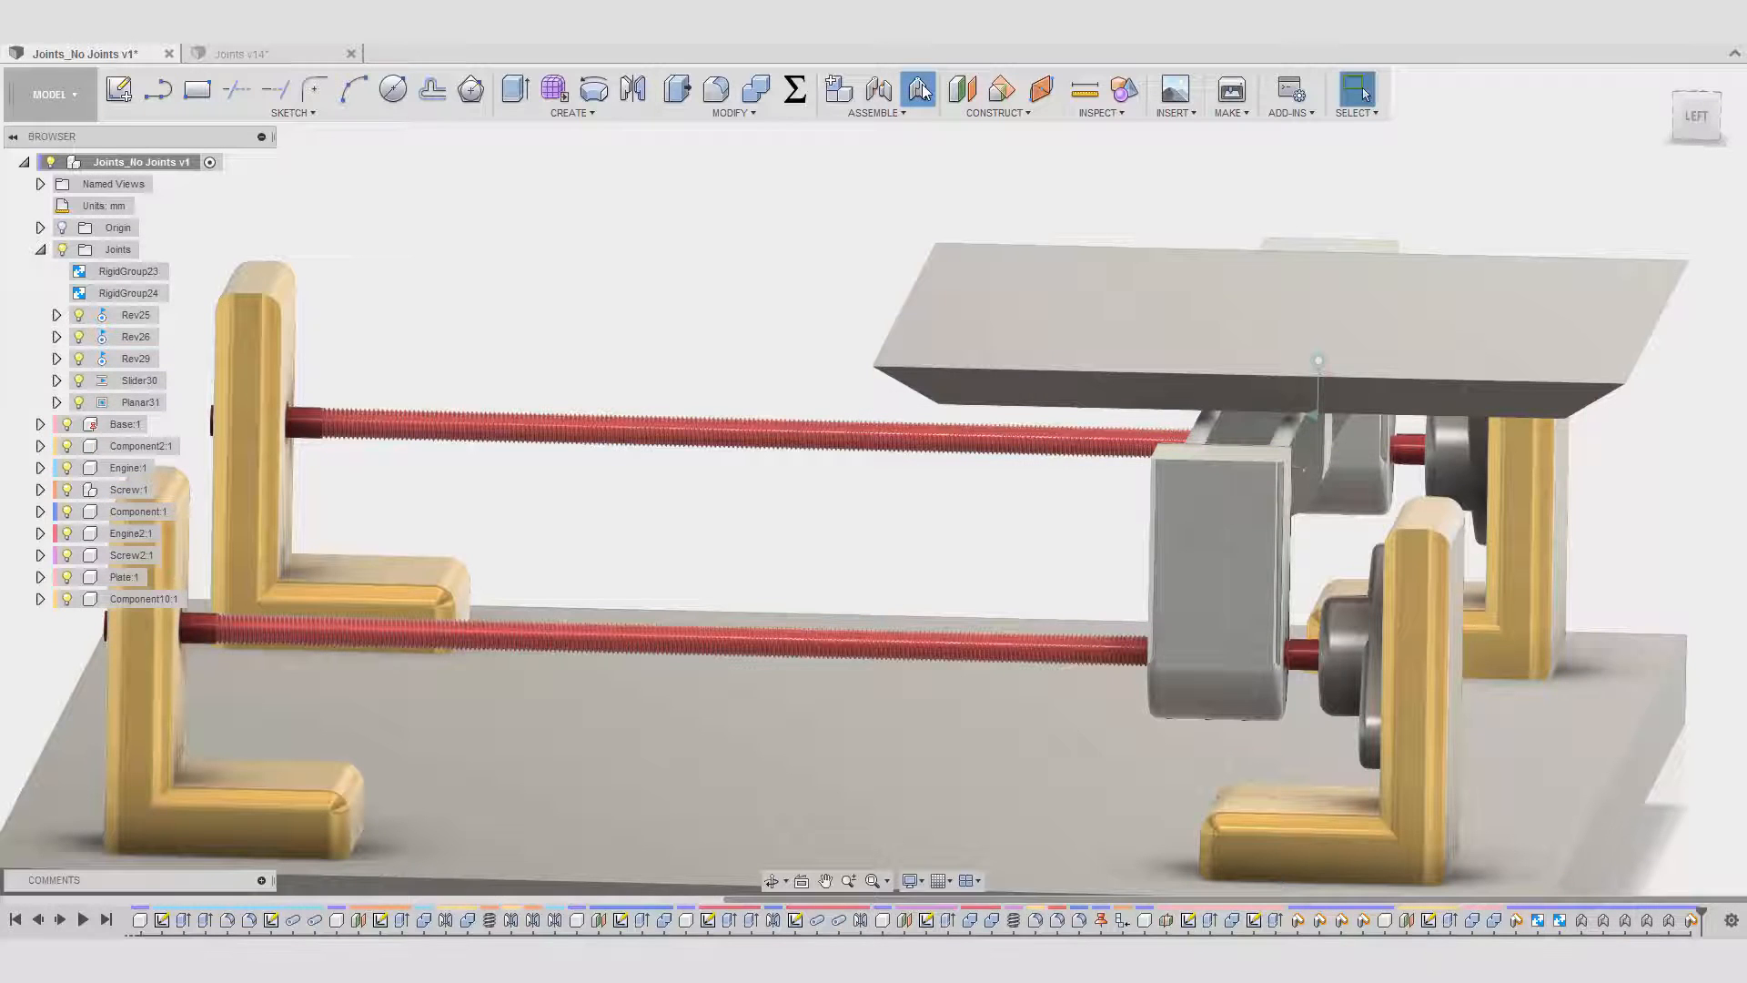
left_click(1216, 576)
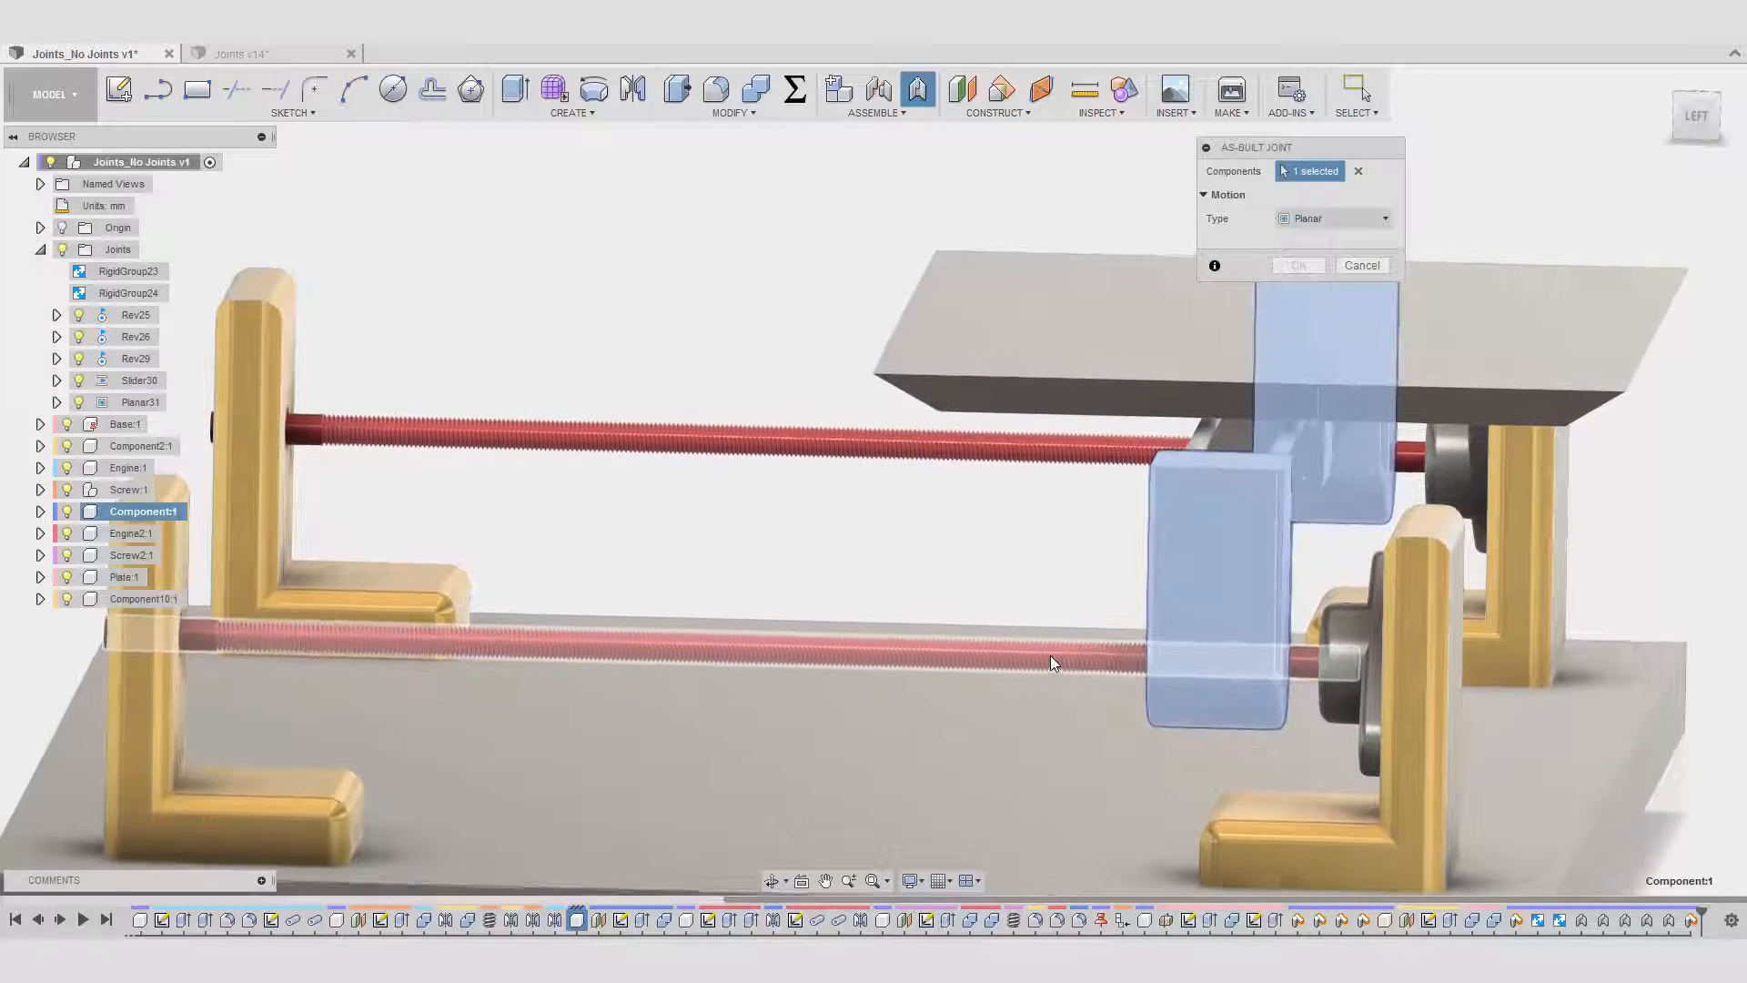
left_click(1318, 241)
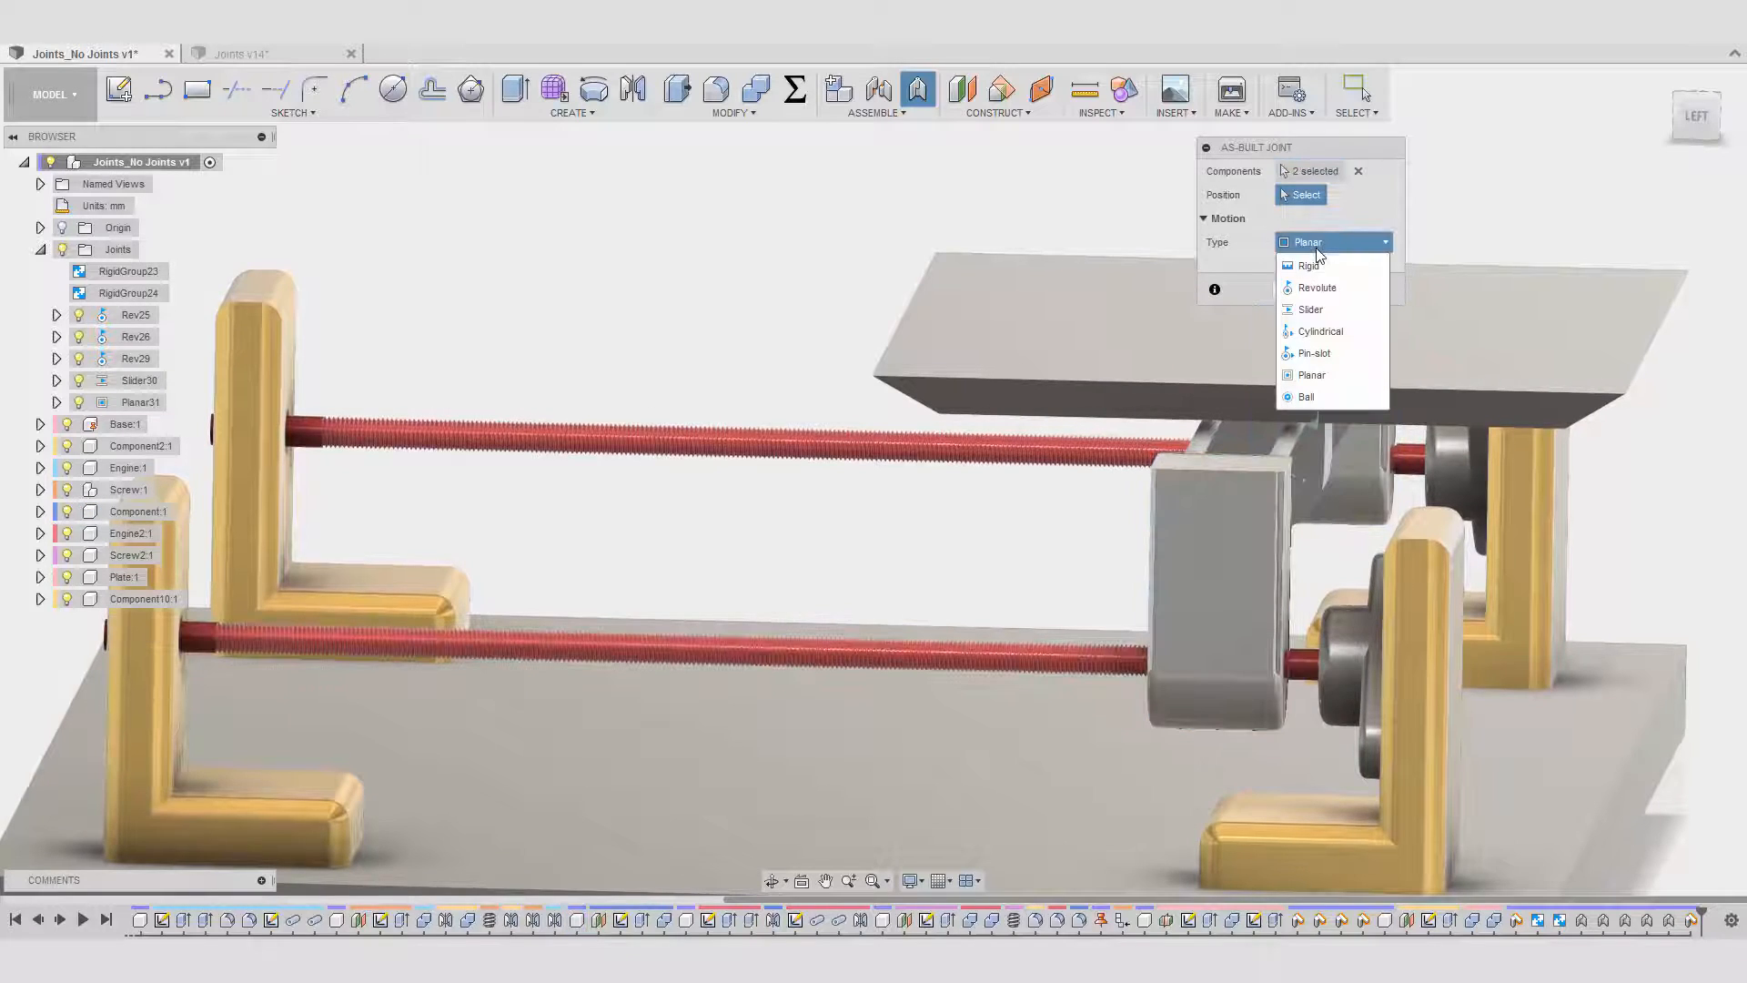
left_click(1314, 309)
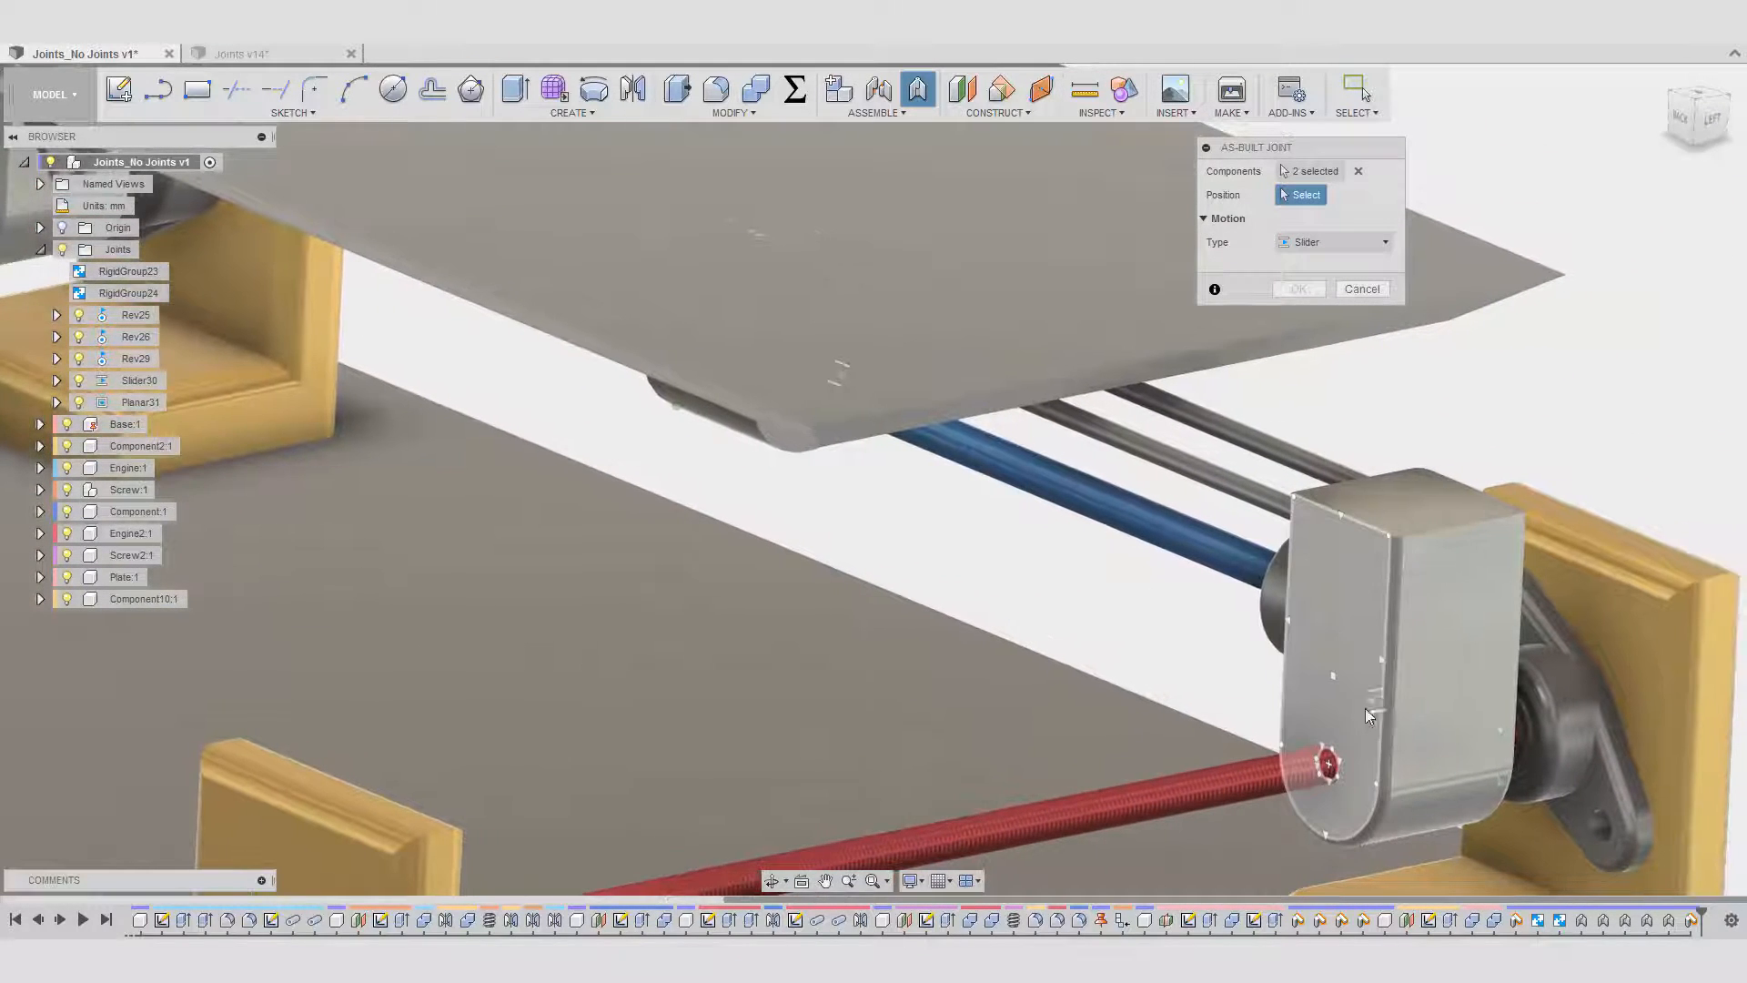
left_click(1329, 766)
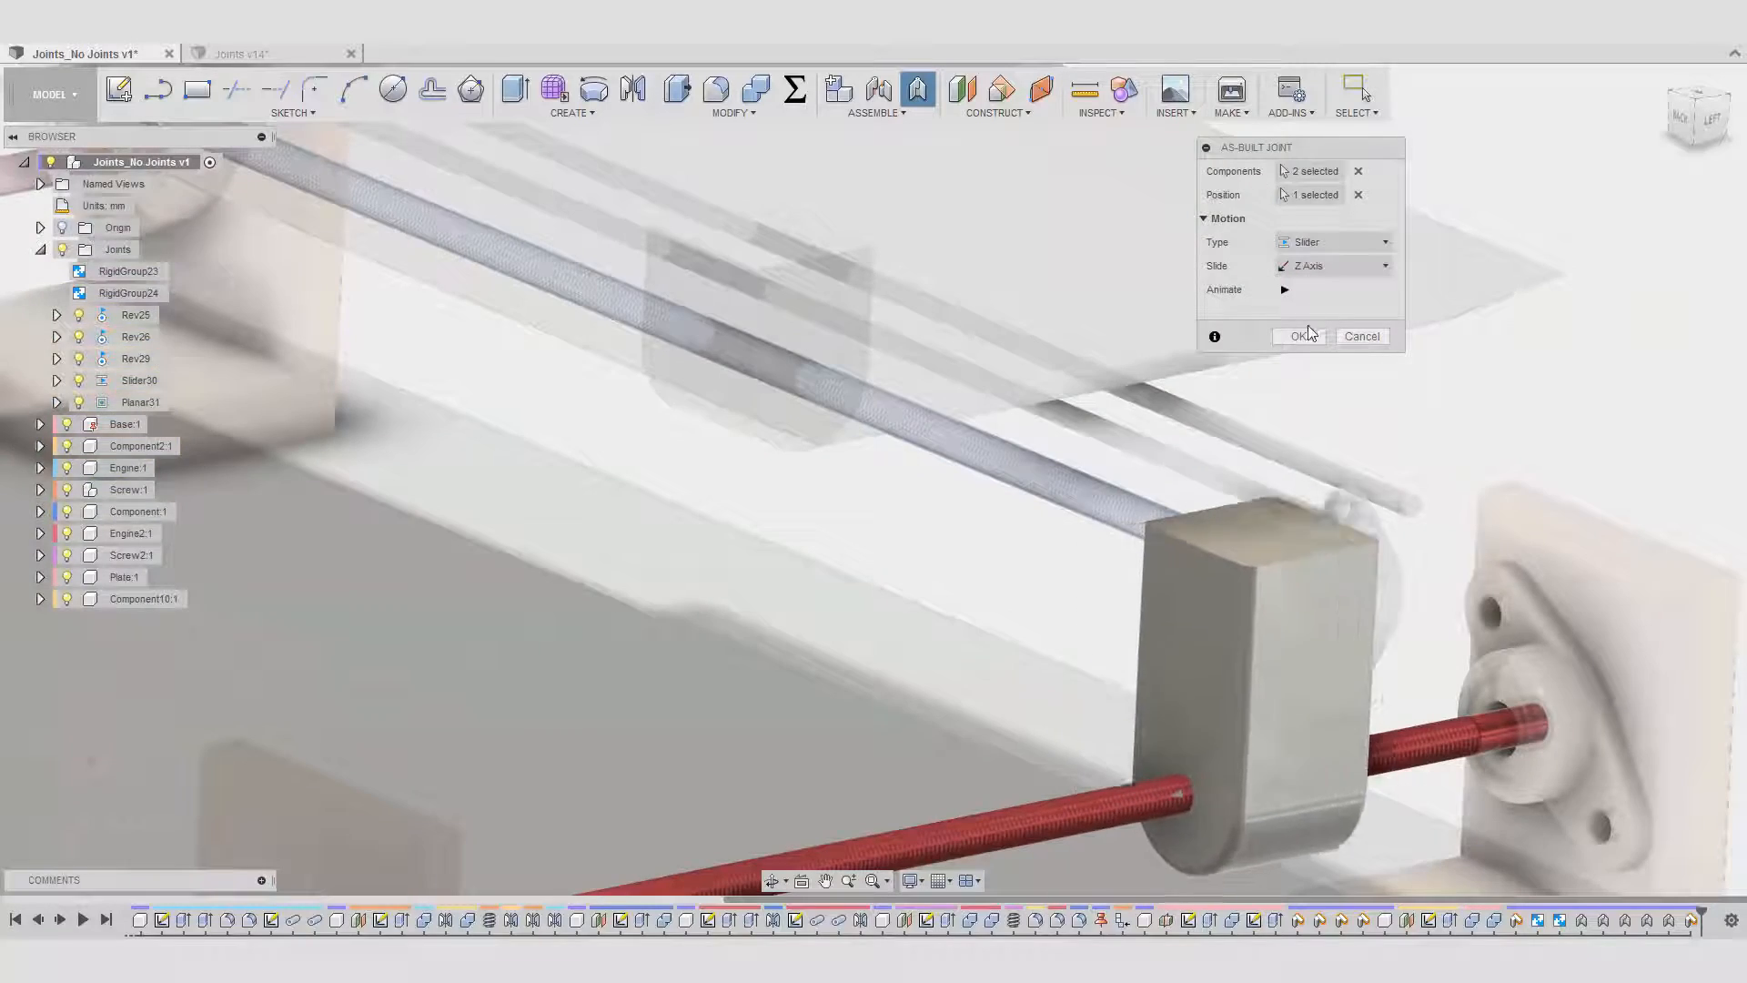
left_click(1299, 336)
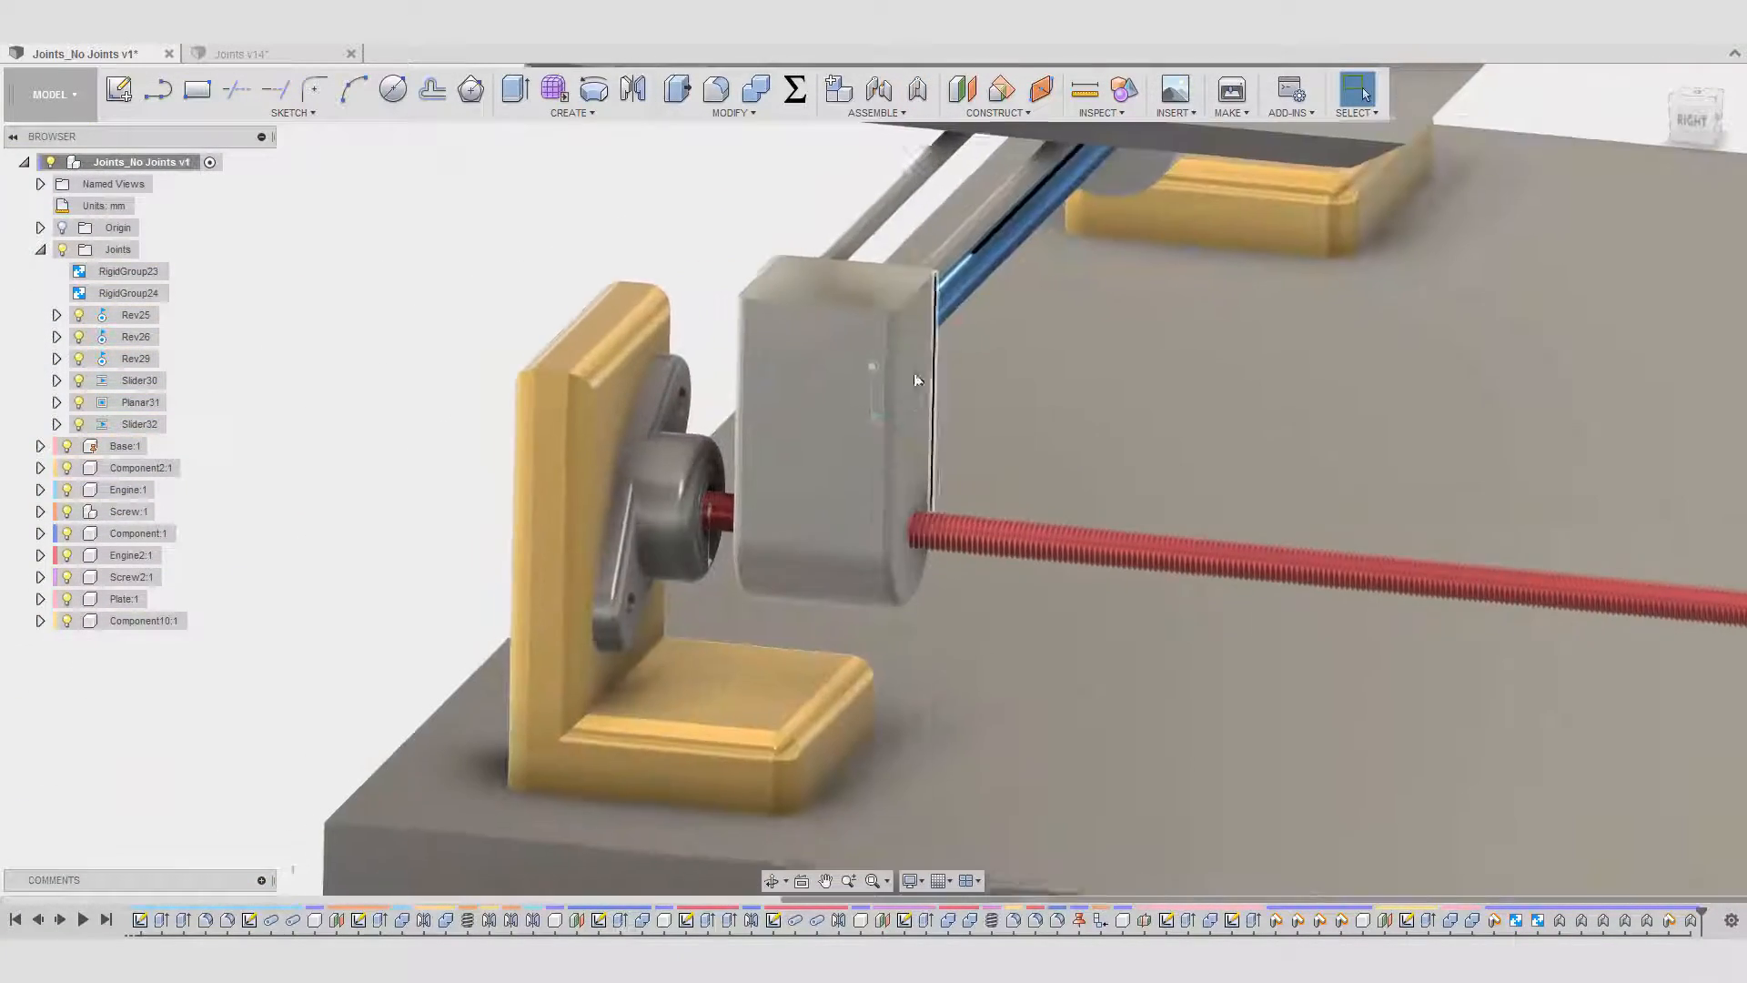
- Create an as-built slider joint between the carriage's other end housing and the second red screw, positioned at that screw's hole
left_click(916, 88)
left_click(872, 450)
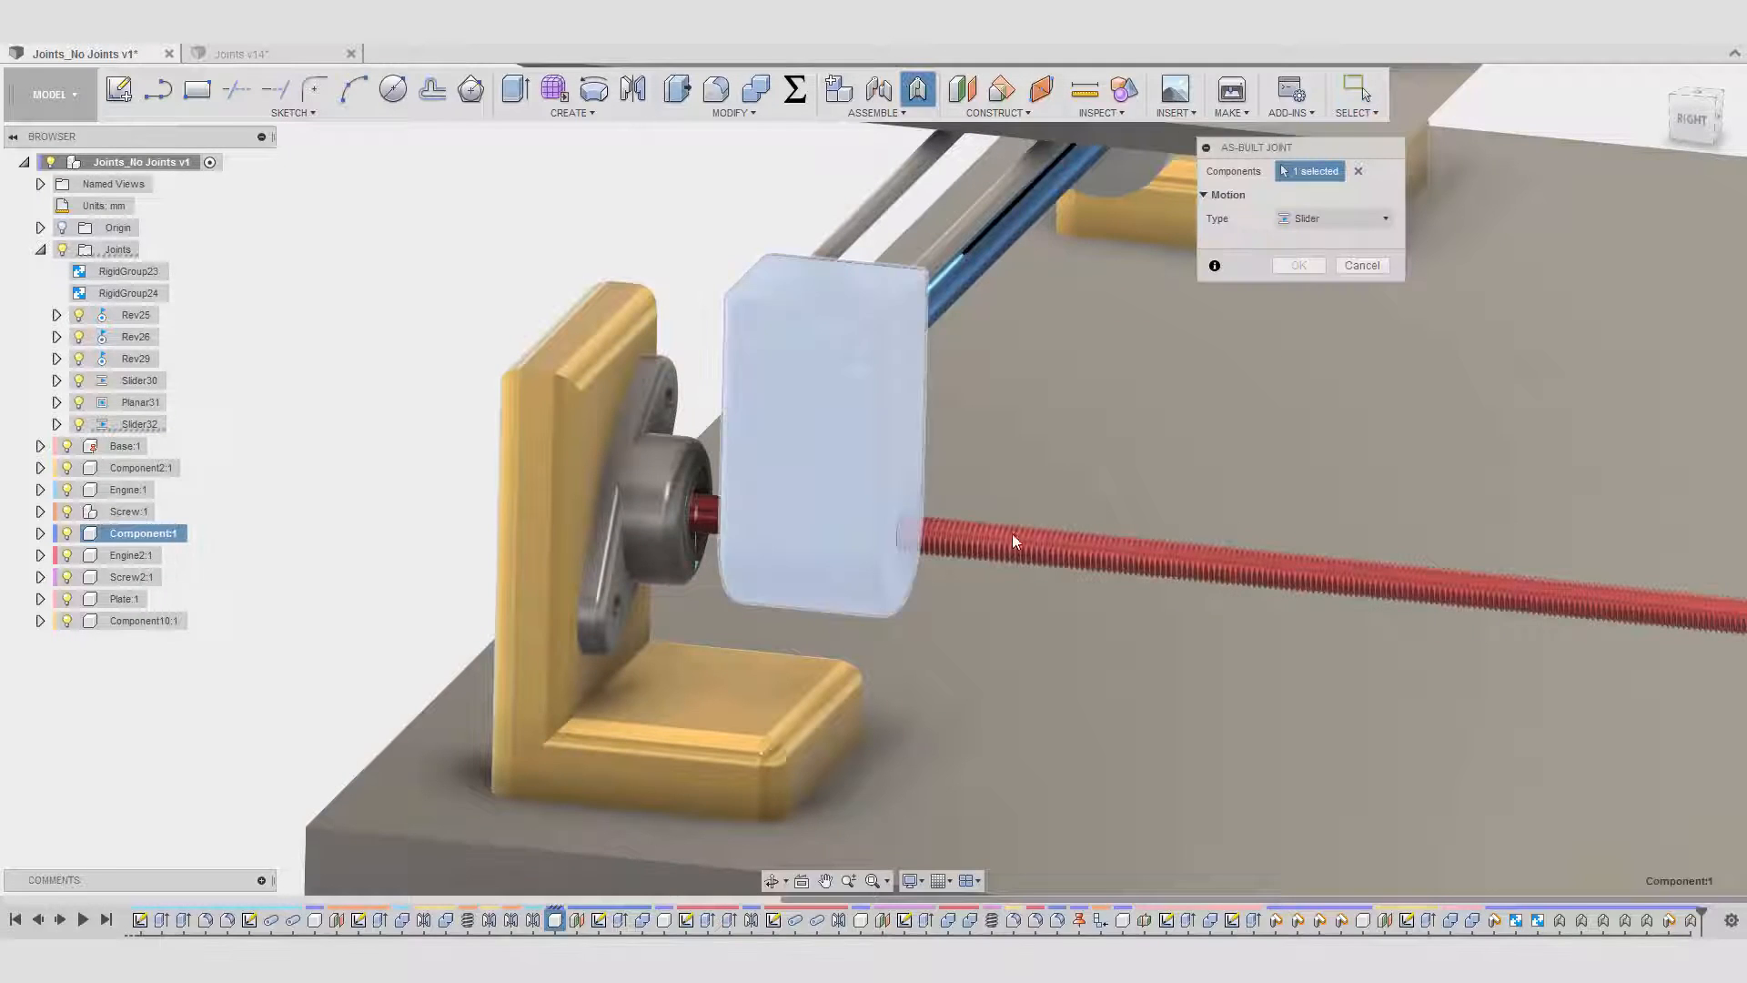
left_click(974, 527)
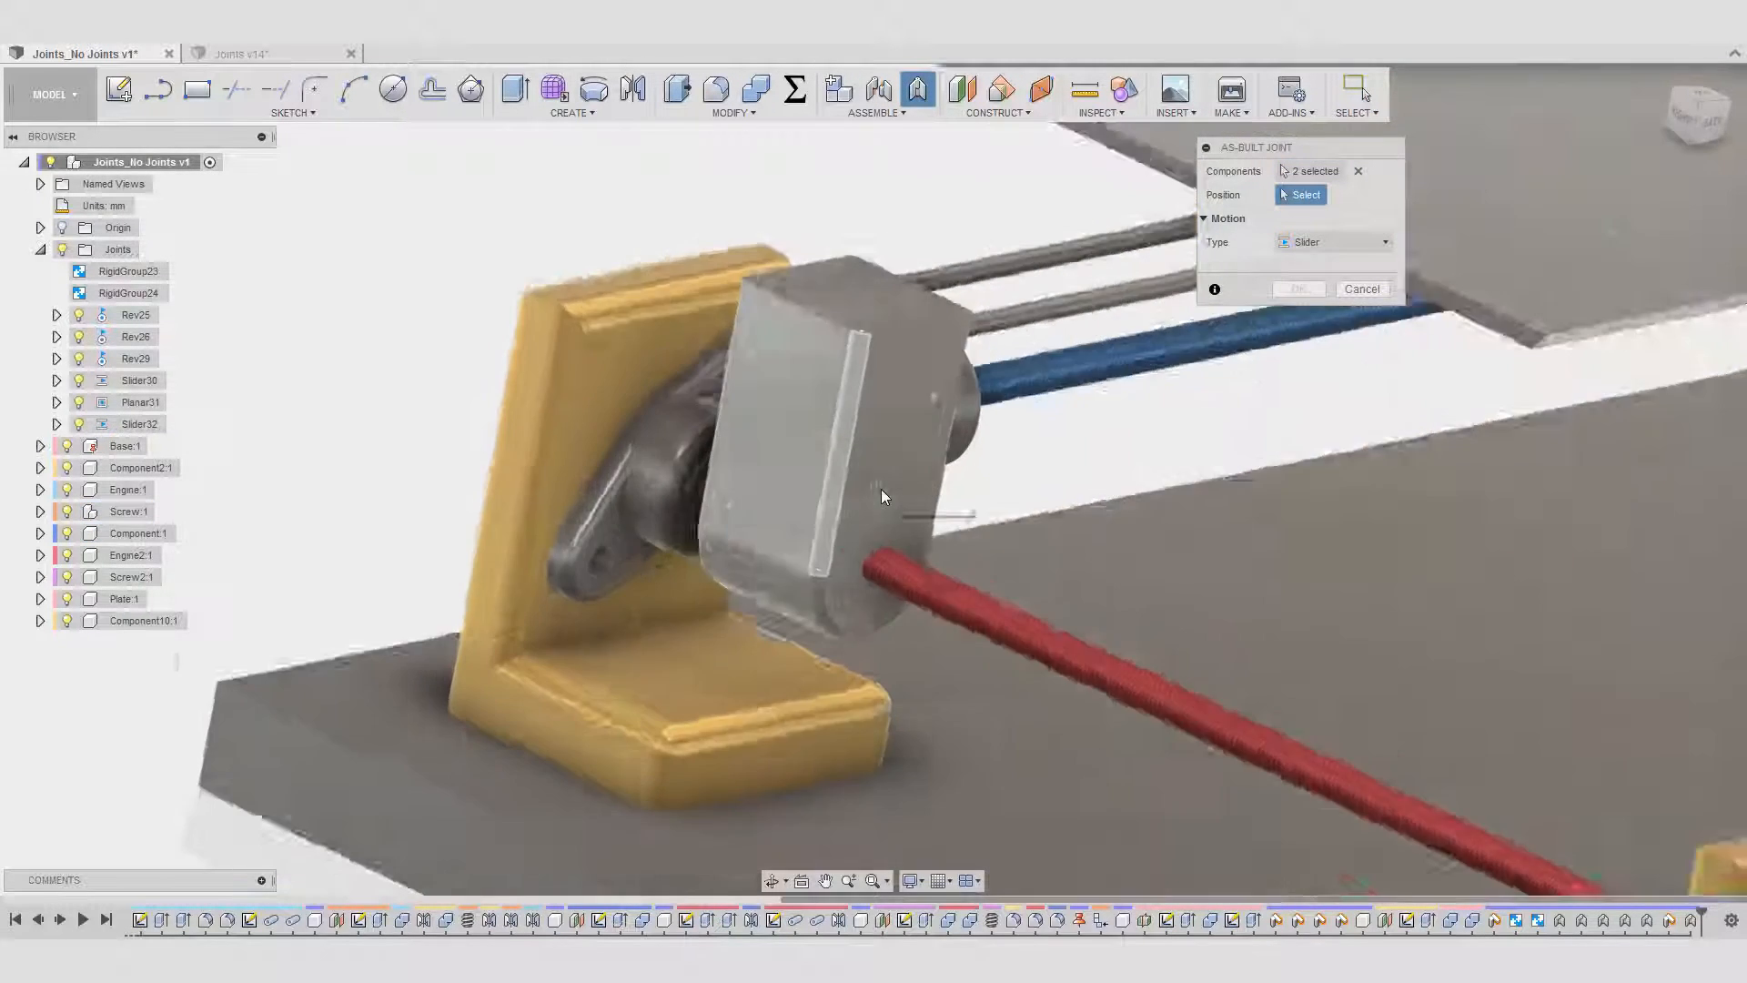
left_click(870, 576)
left_click(1298, 336)
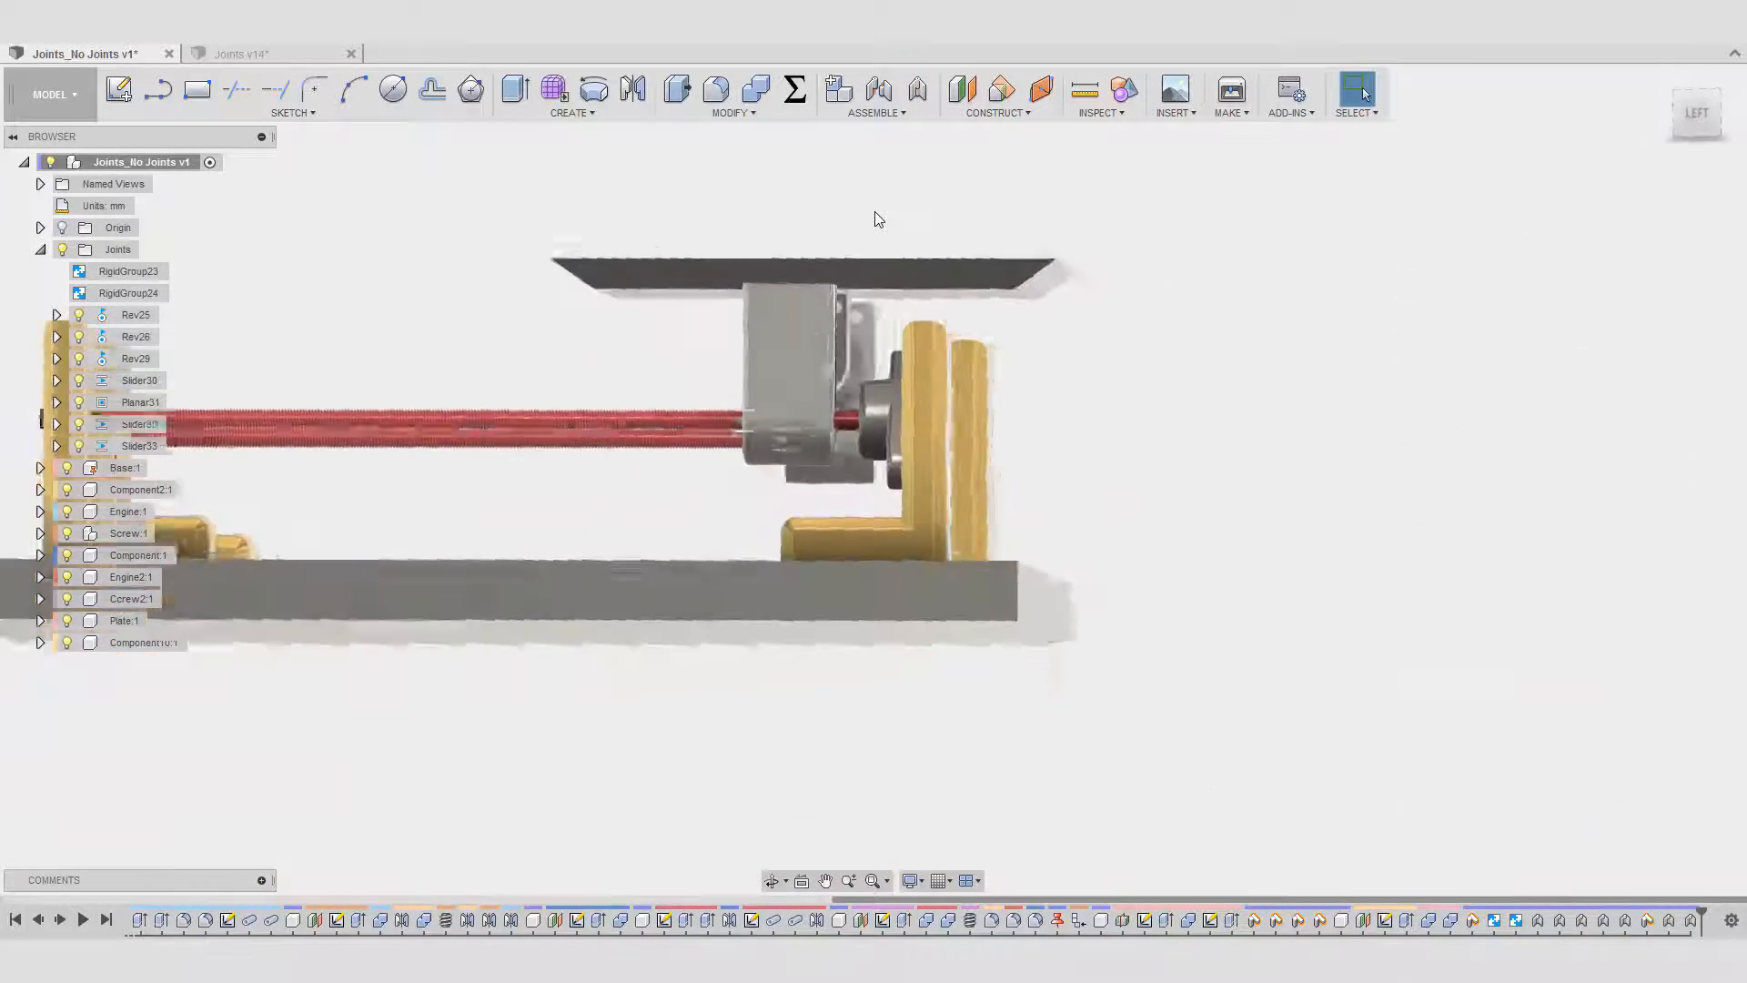
- Move the carriage along the red screws to the end opposite the flange bearings and examine its clearance to the support
middle_click_drag(1012, 357, 799, 362, "shift")
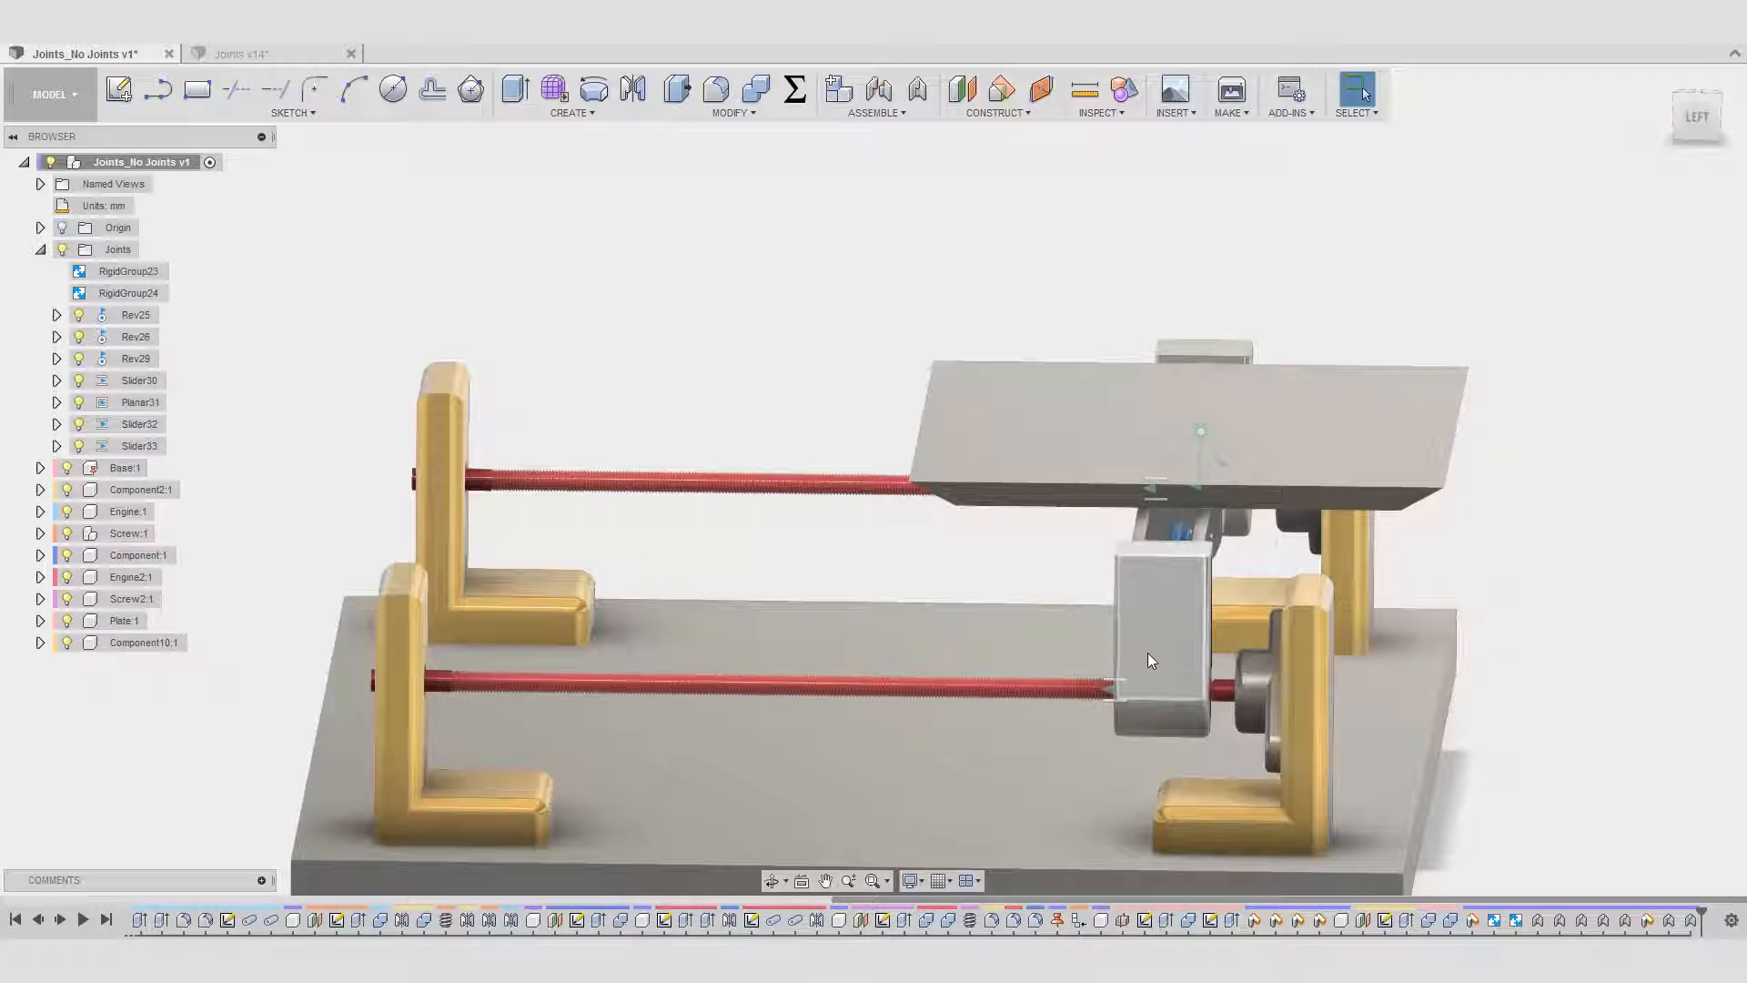
left_click_drag(1149, 654, 483, 657)
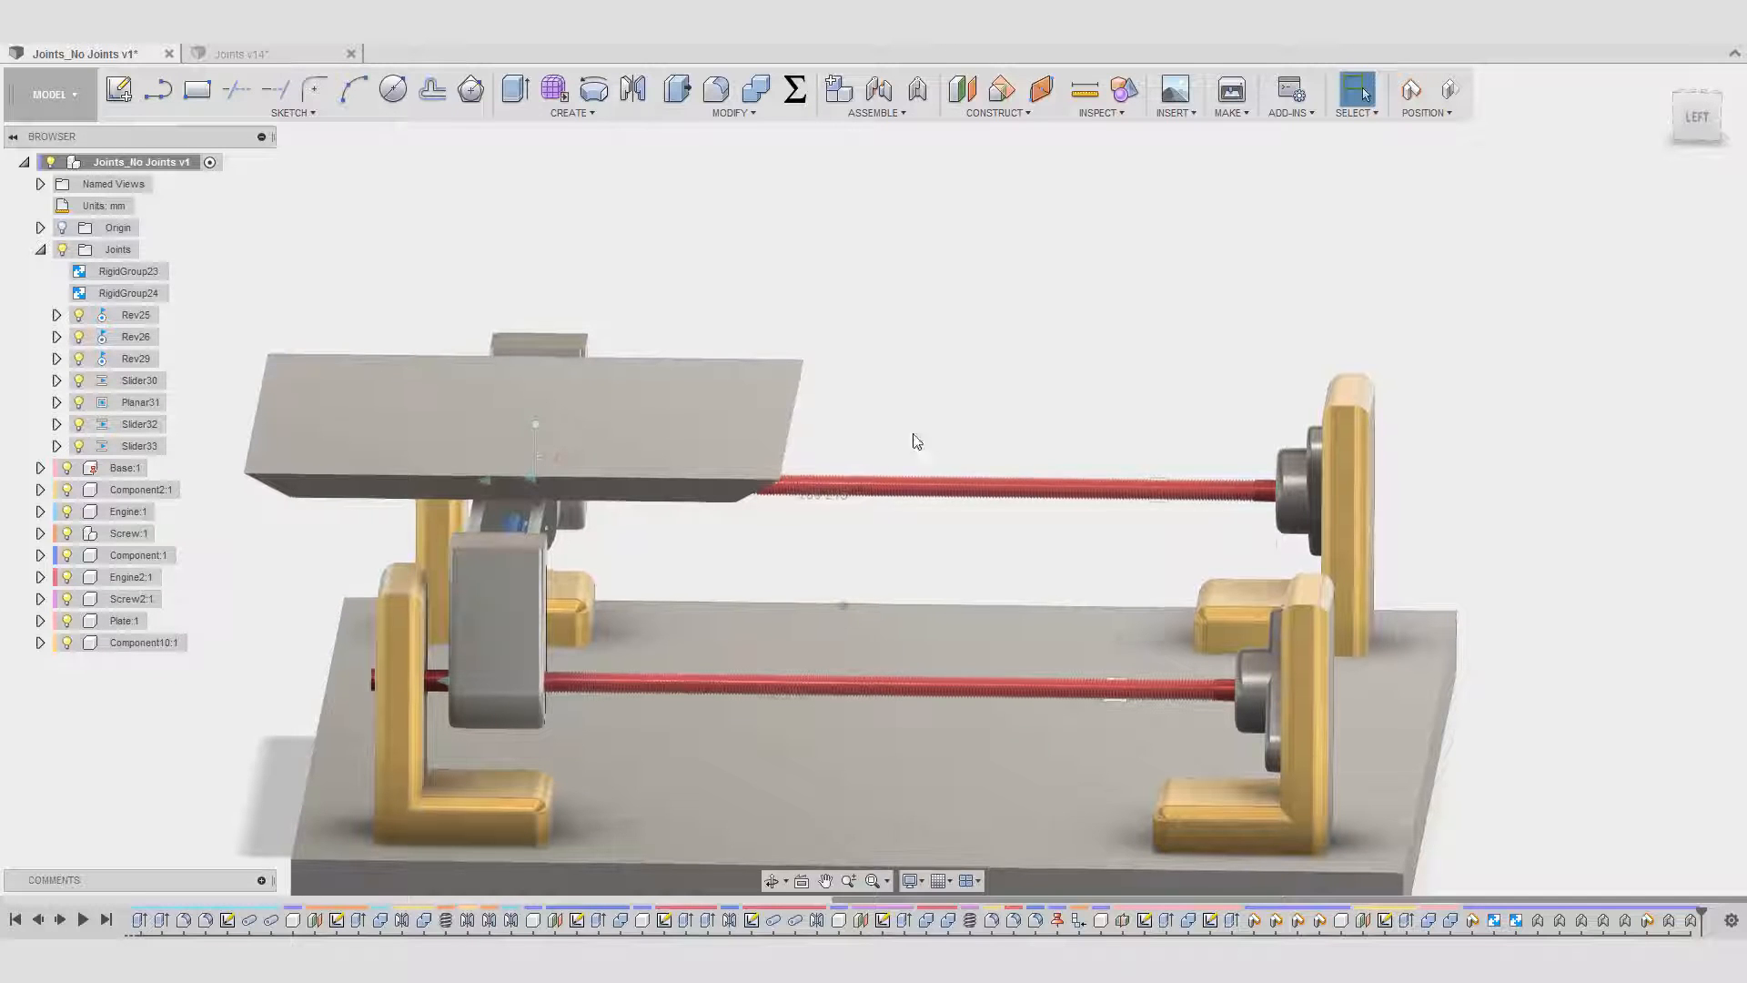
middle_click_drag(828, 741, 941, 699, "shift")
scroll(941, 699, "up", 3)
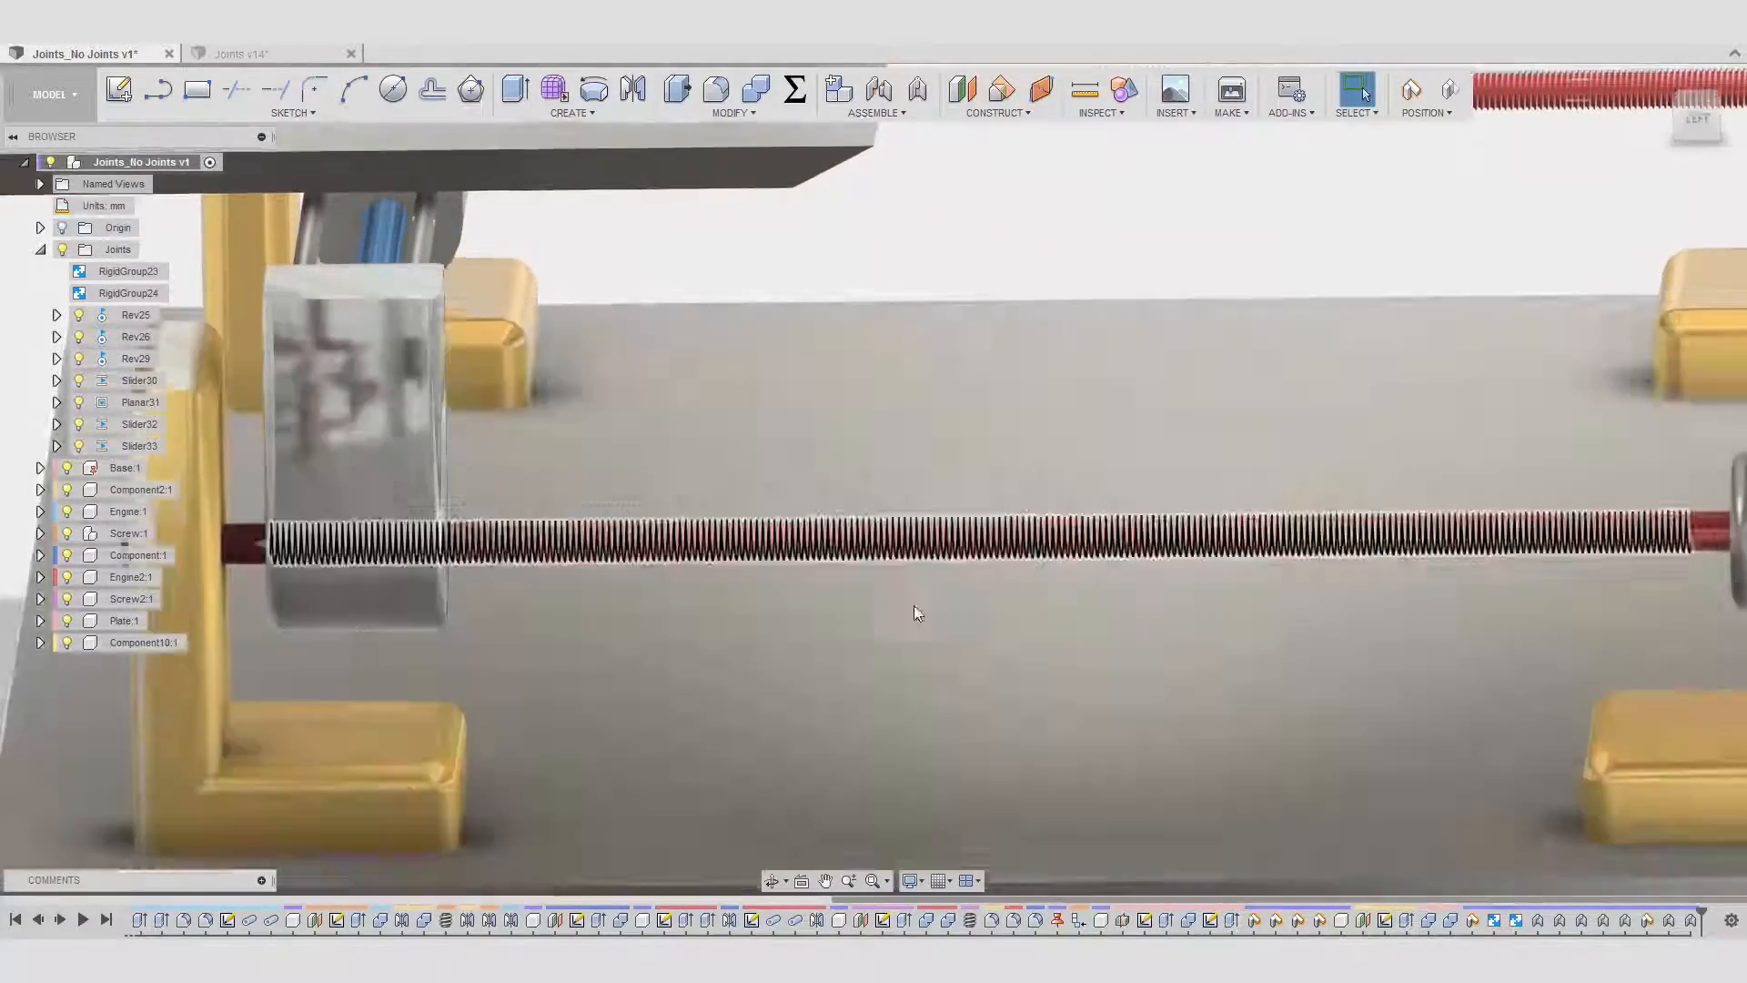
middle_click_drag(917, 609, 934, 684, "shift")
scroll(934, 683, "up", 3)
scroll(934, 684, "down", 3)
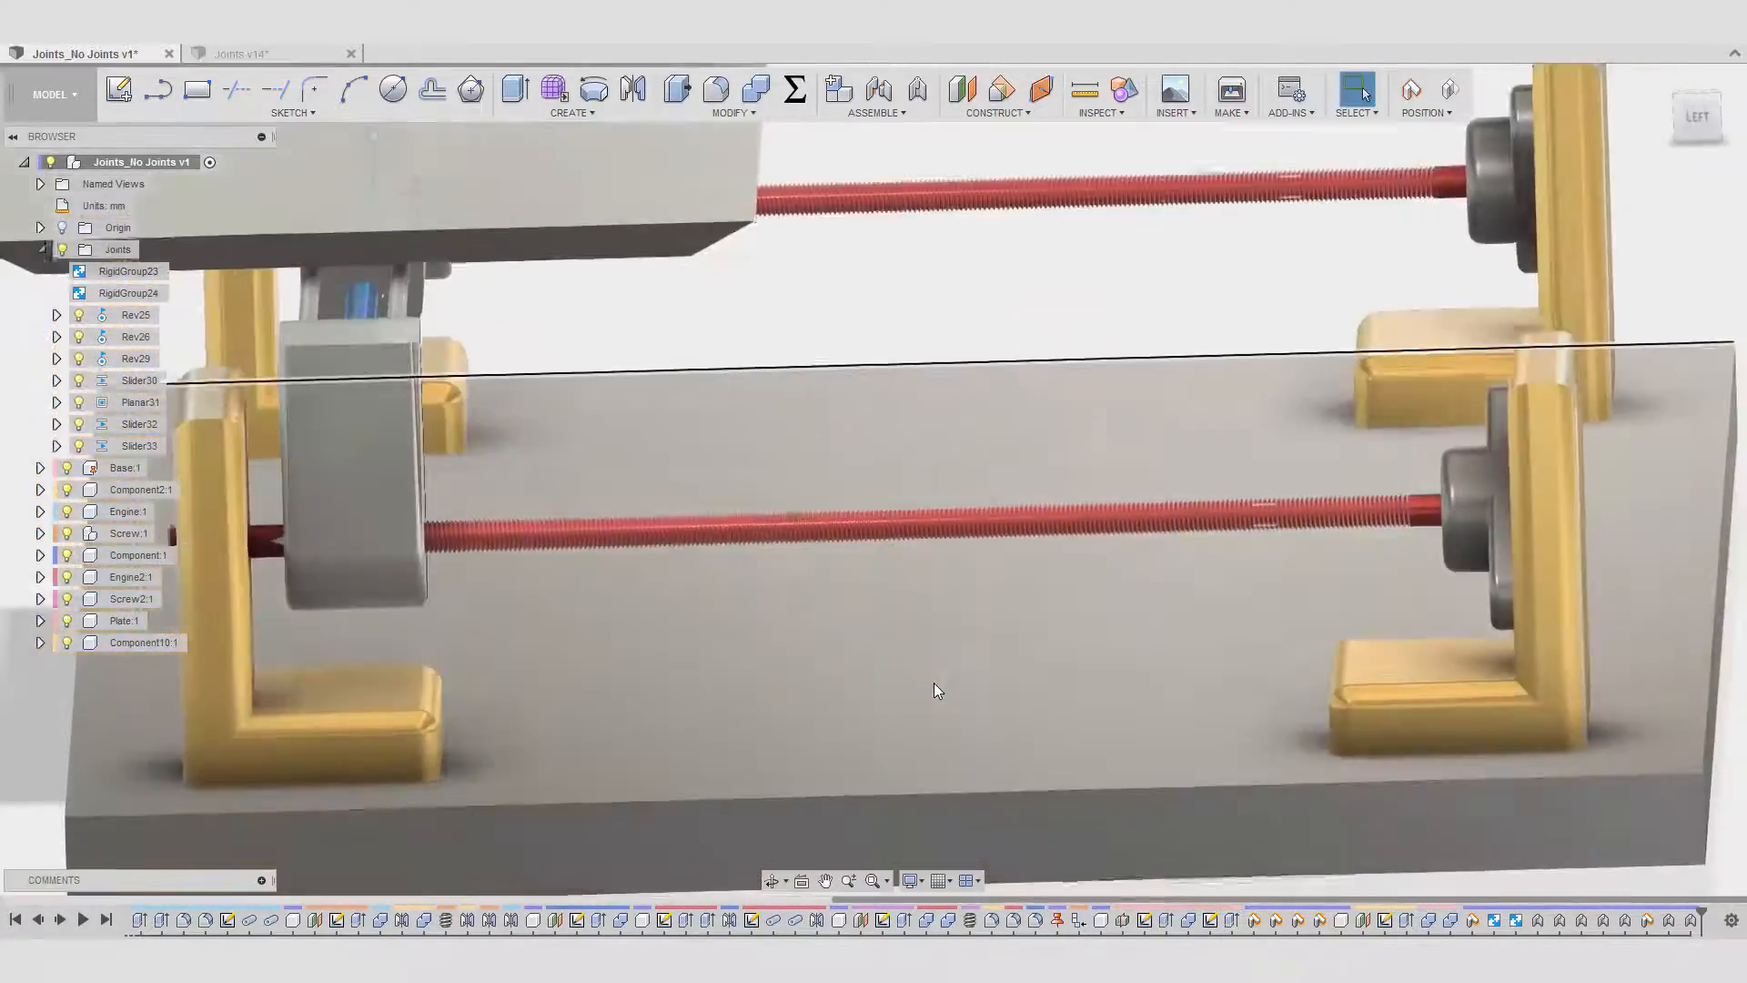
middle_click_drag(837, 628, 322, 495, "shift")
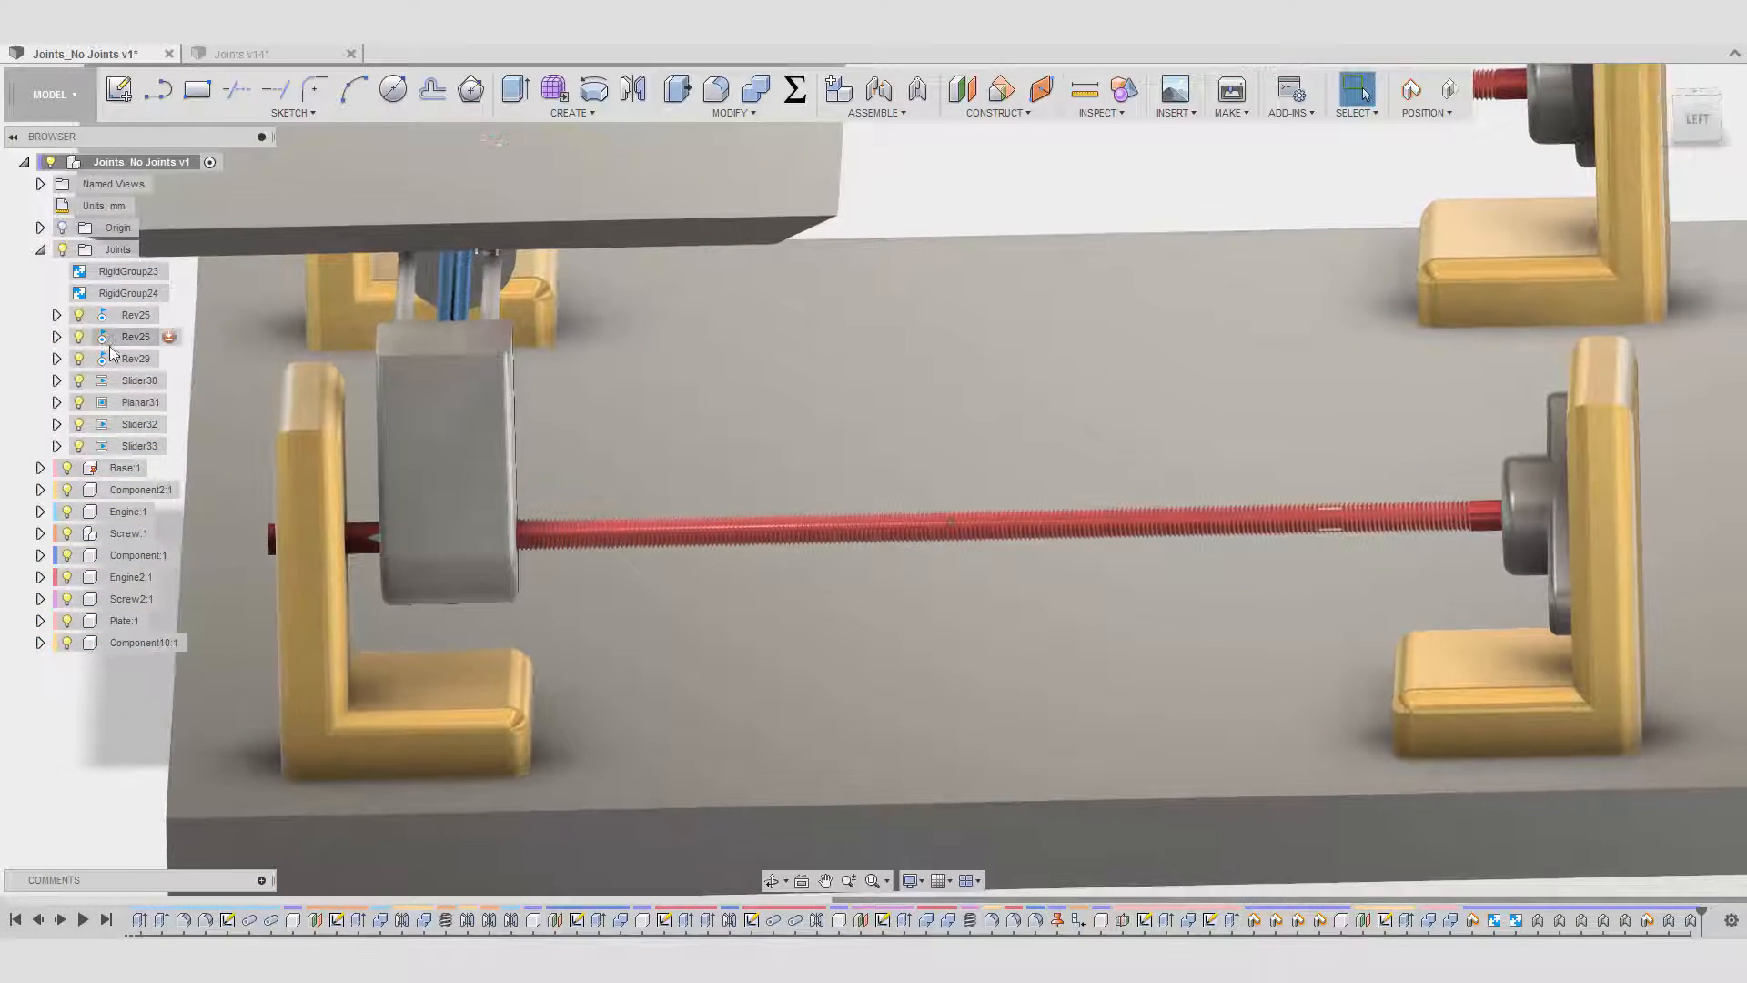
- Limit the Slider32 carriage joint to a 0 mm minimum and 209 mm maximum slide, and preview the travel animation
left_click(127, 429)
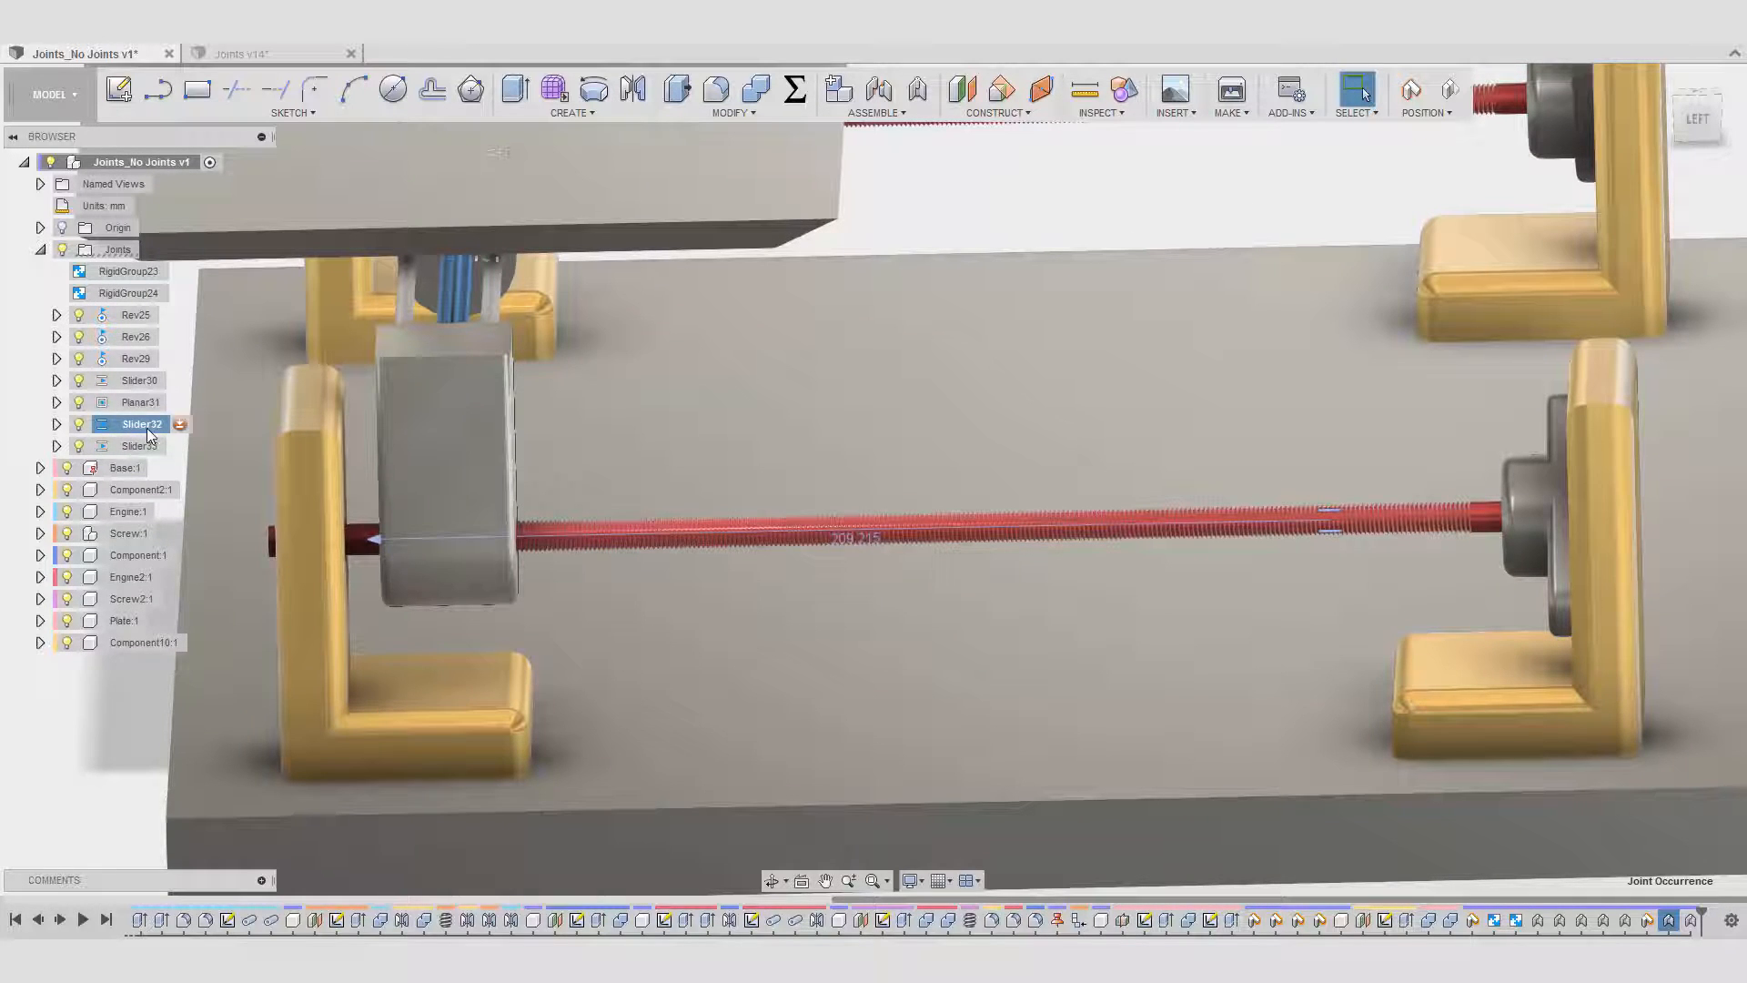
left_click(181, 426)
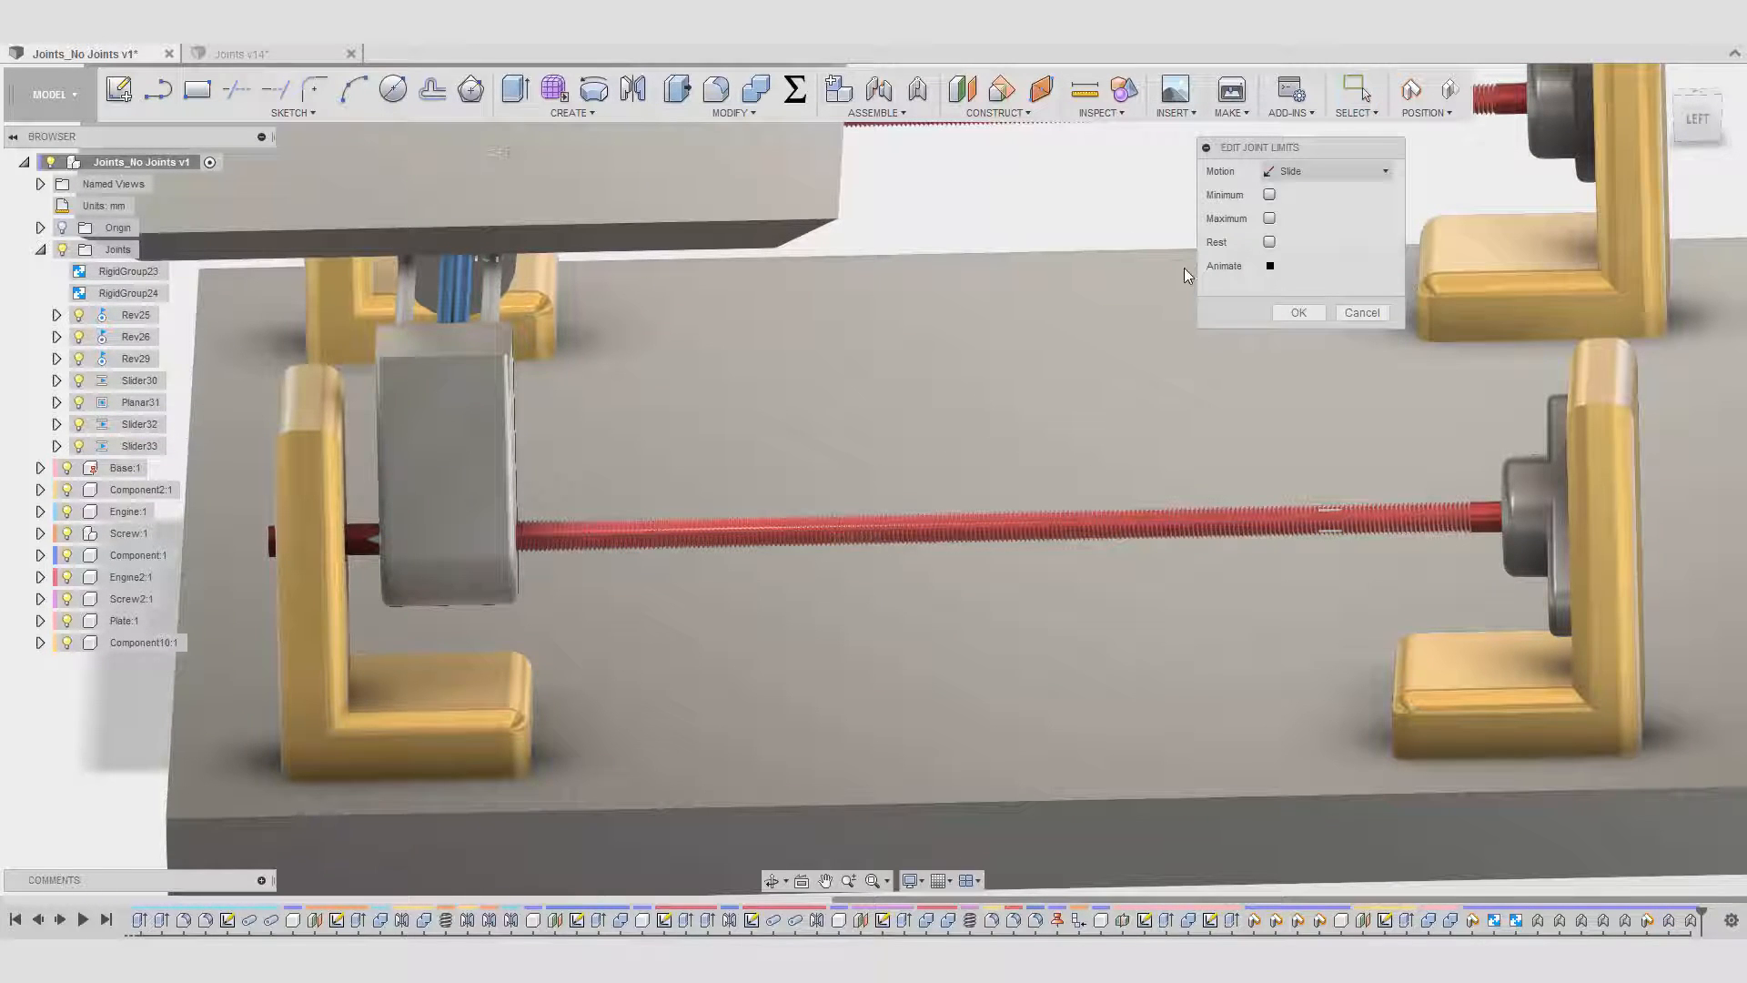
left_click(1269, 195)
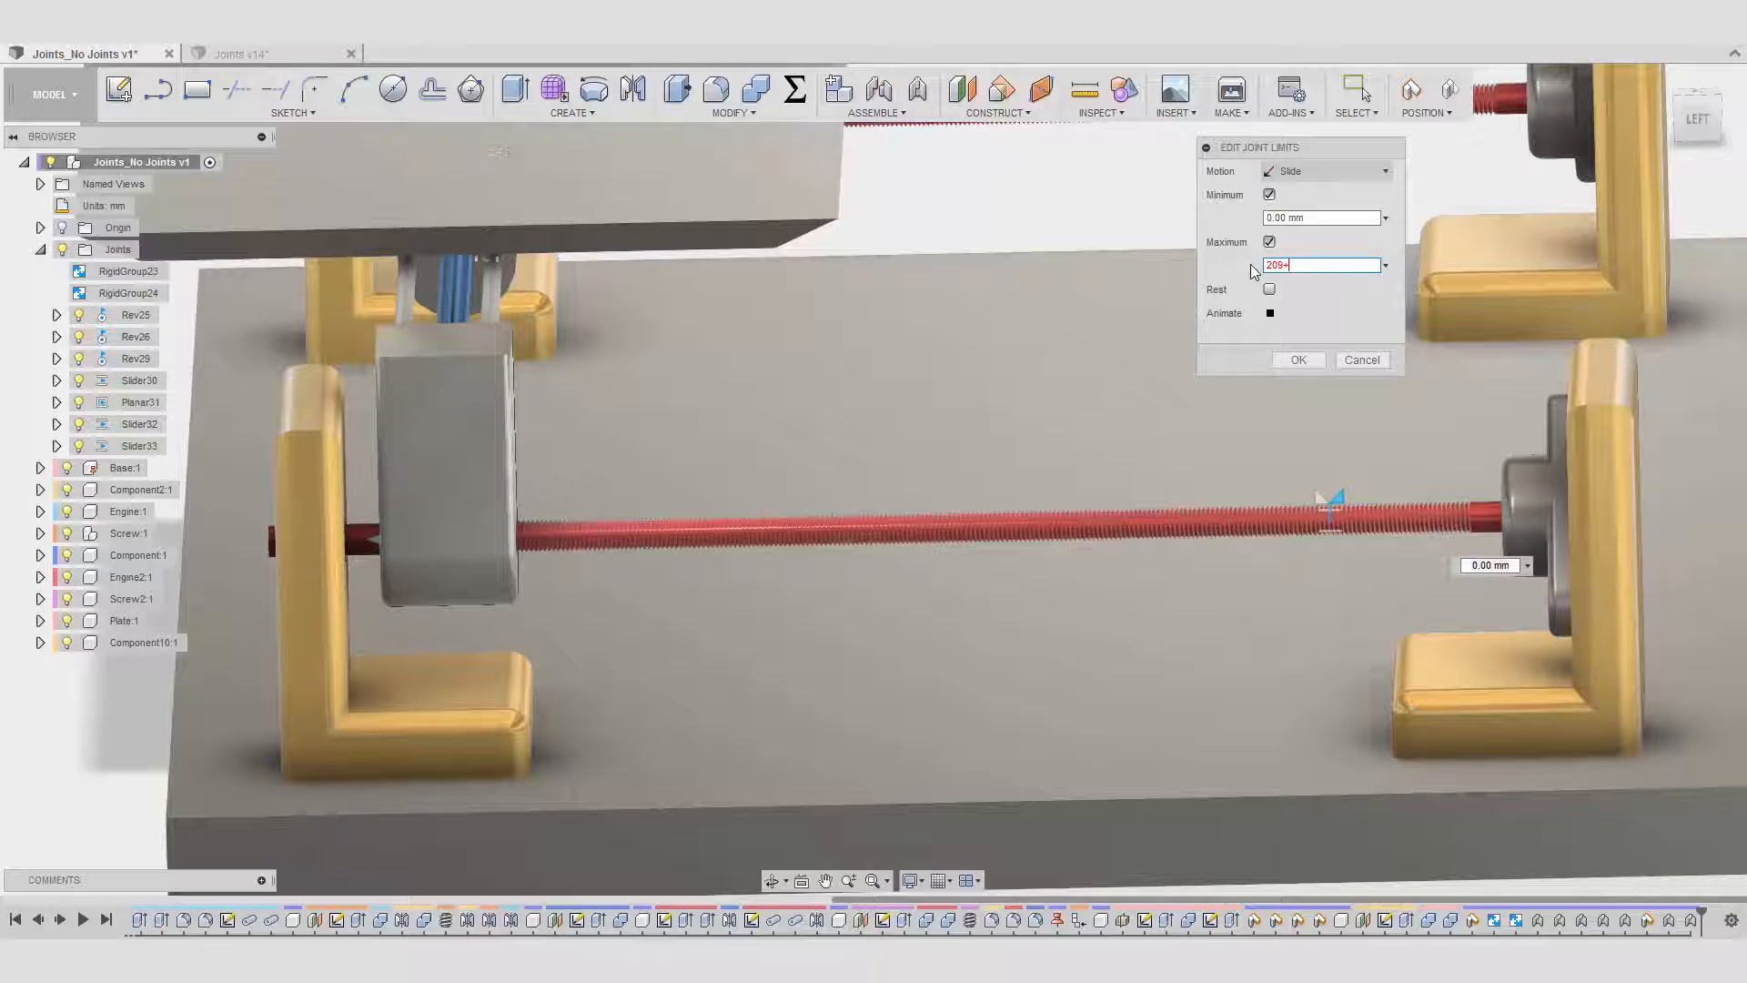
left_click(1270, 314)
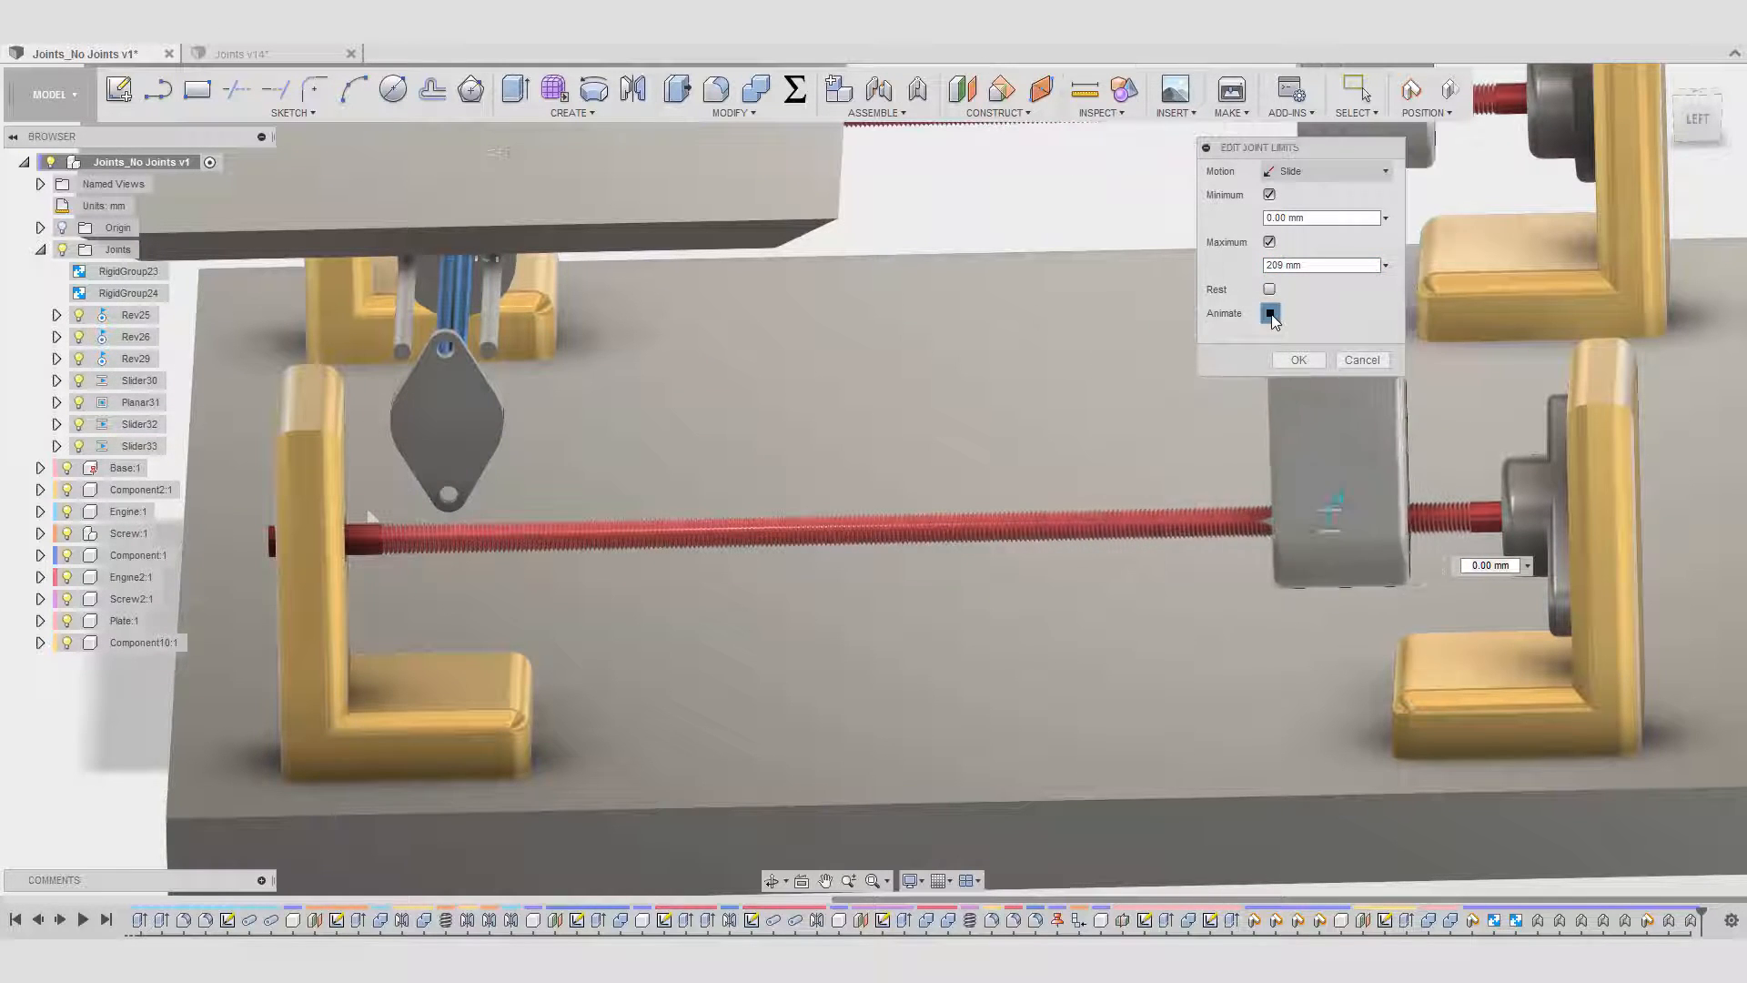
left_click(1297, 358)
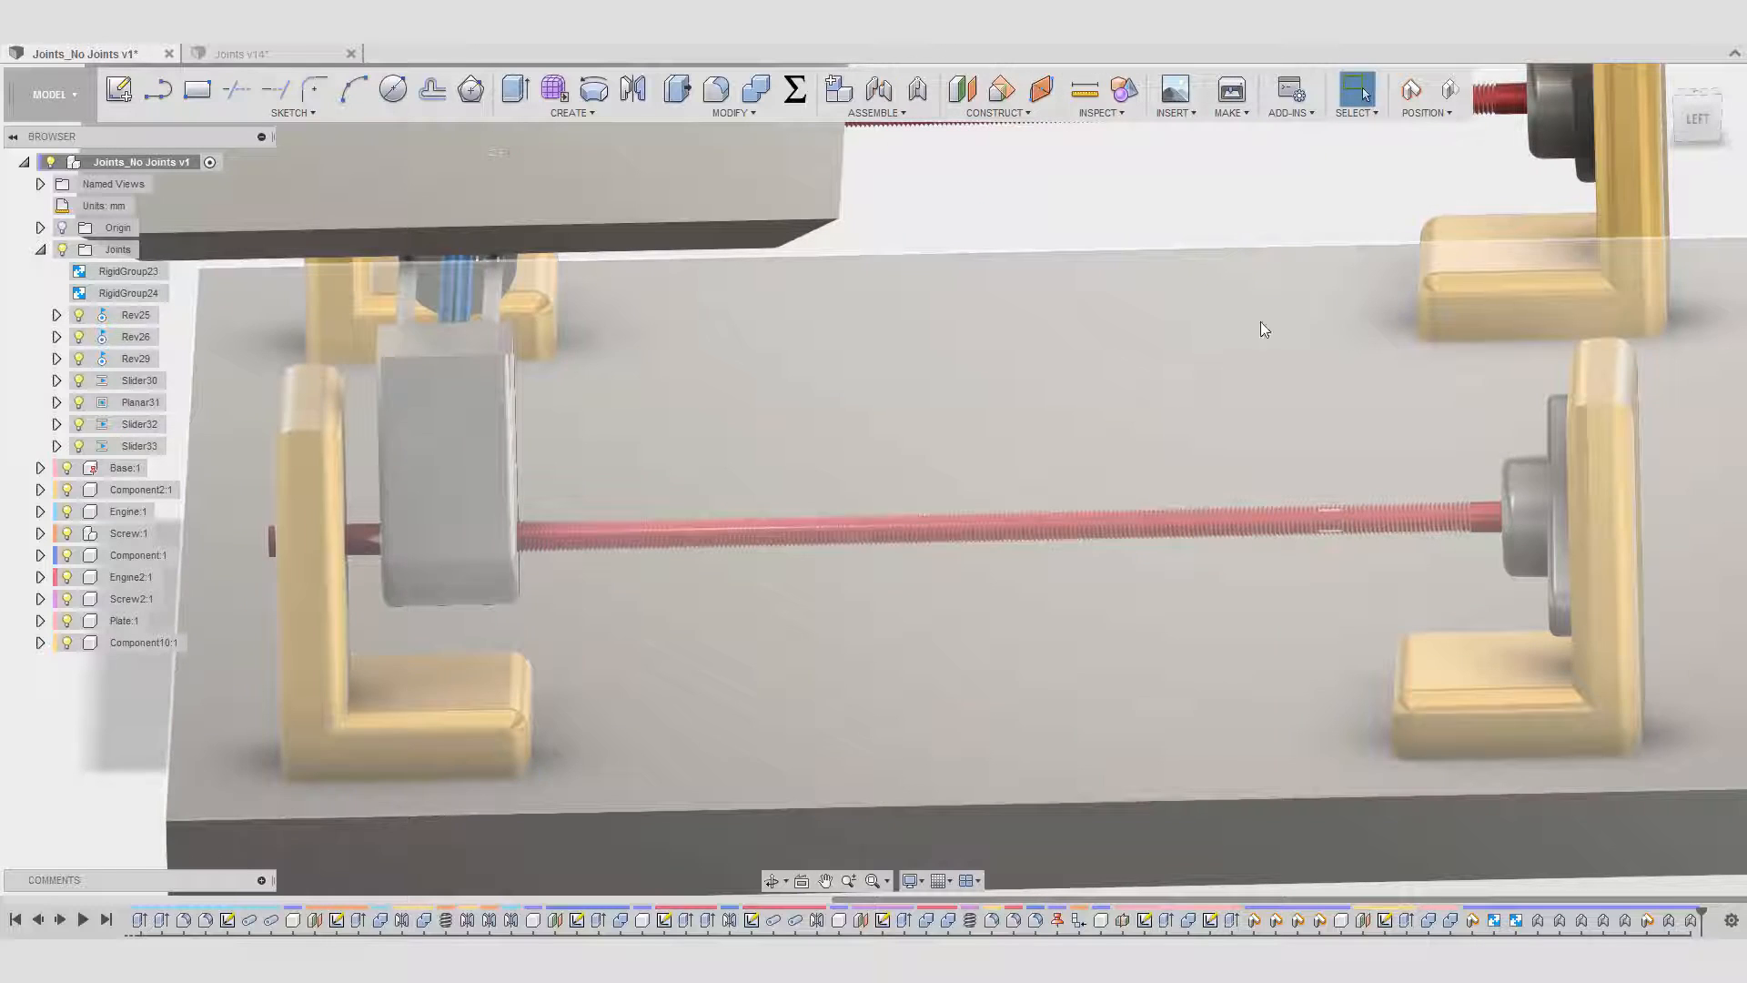
- Revert the carriage position, test its limited travel along the red screws, and revert the positions again
scroll(1189, 175, "down", 3)
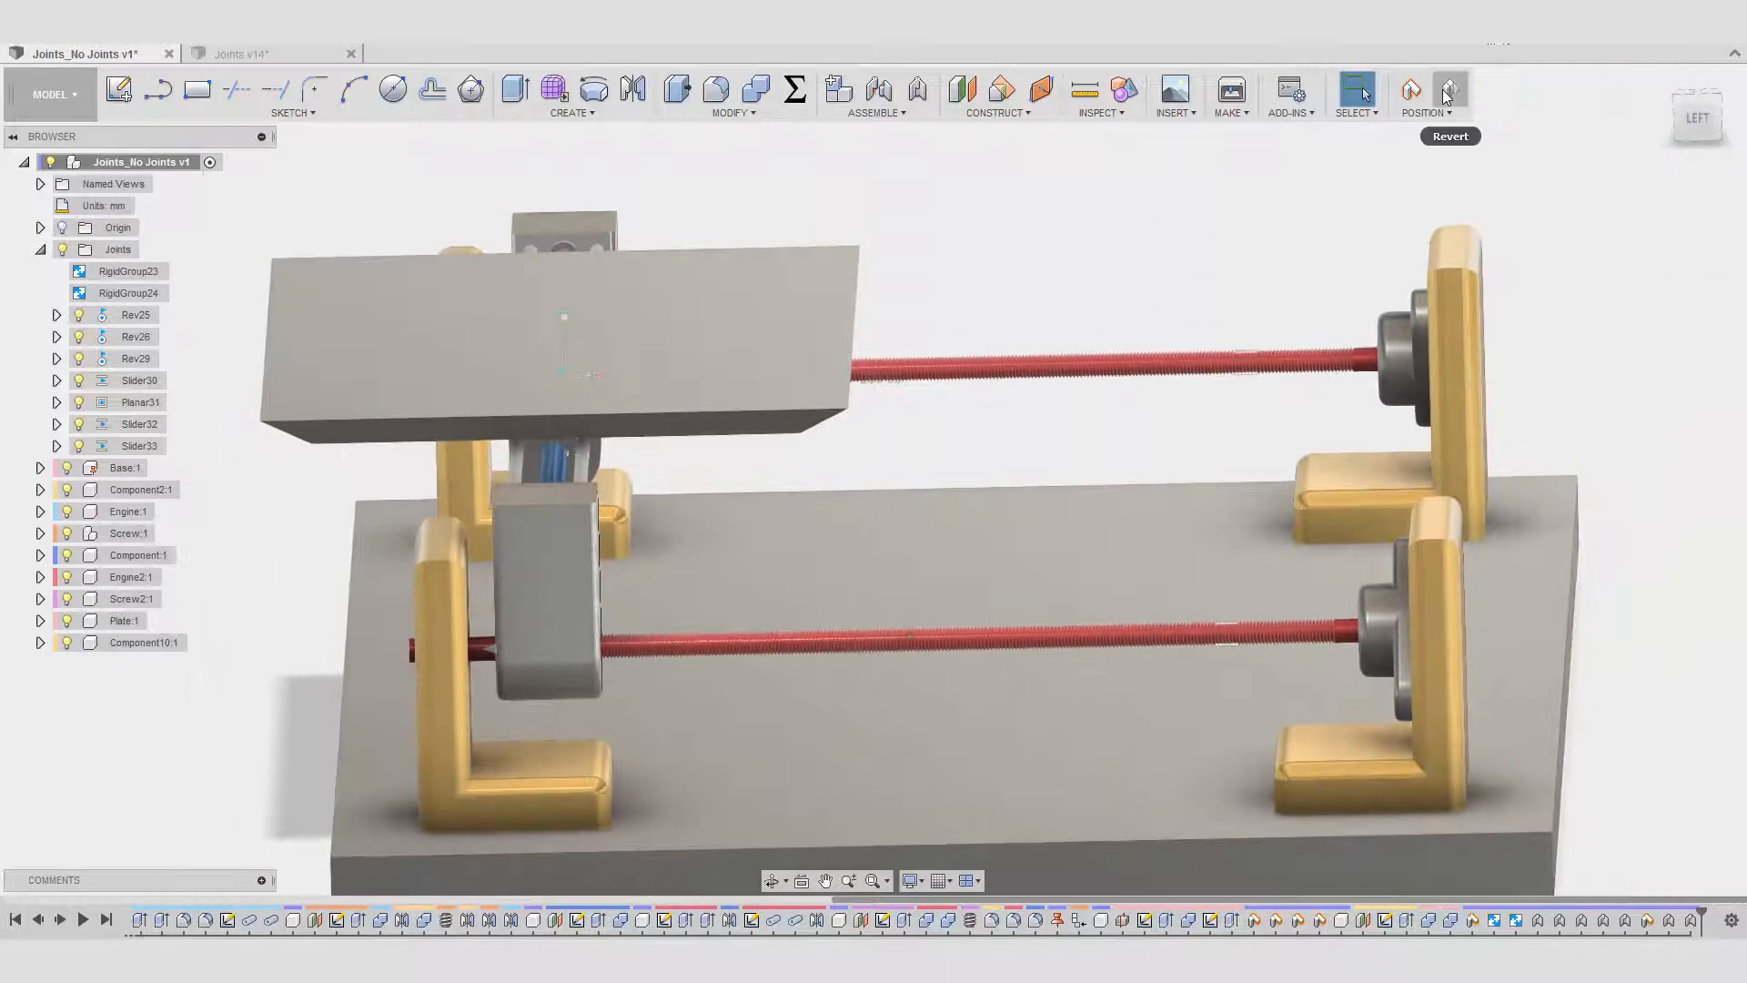
left_click(1452, 91)
left_click_drag(1296, 548, 1737, 511)
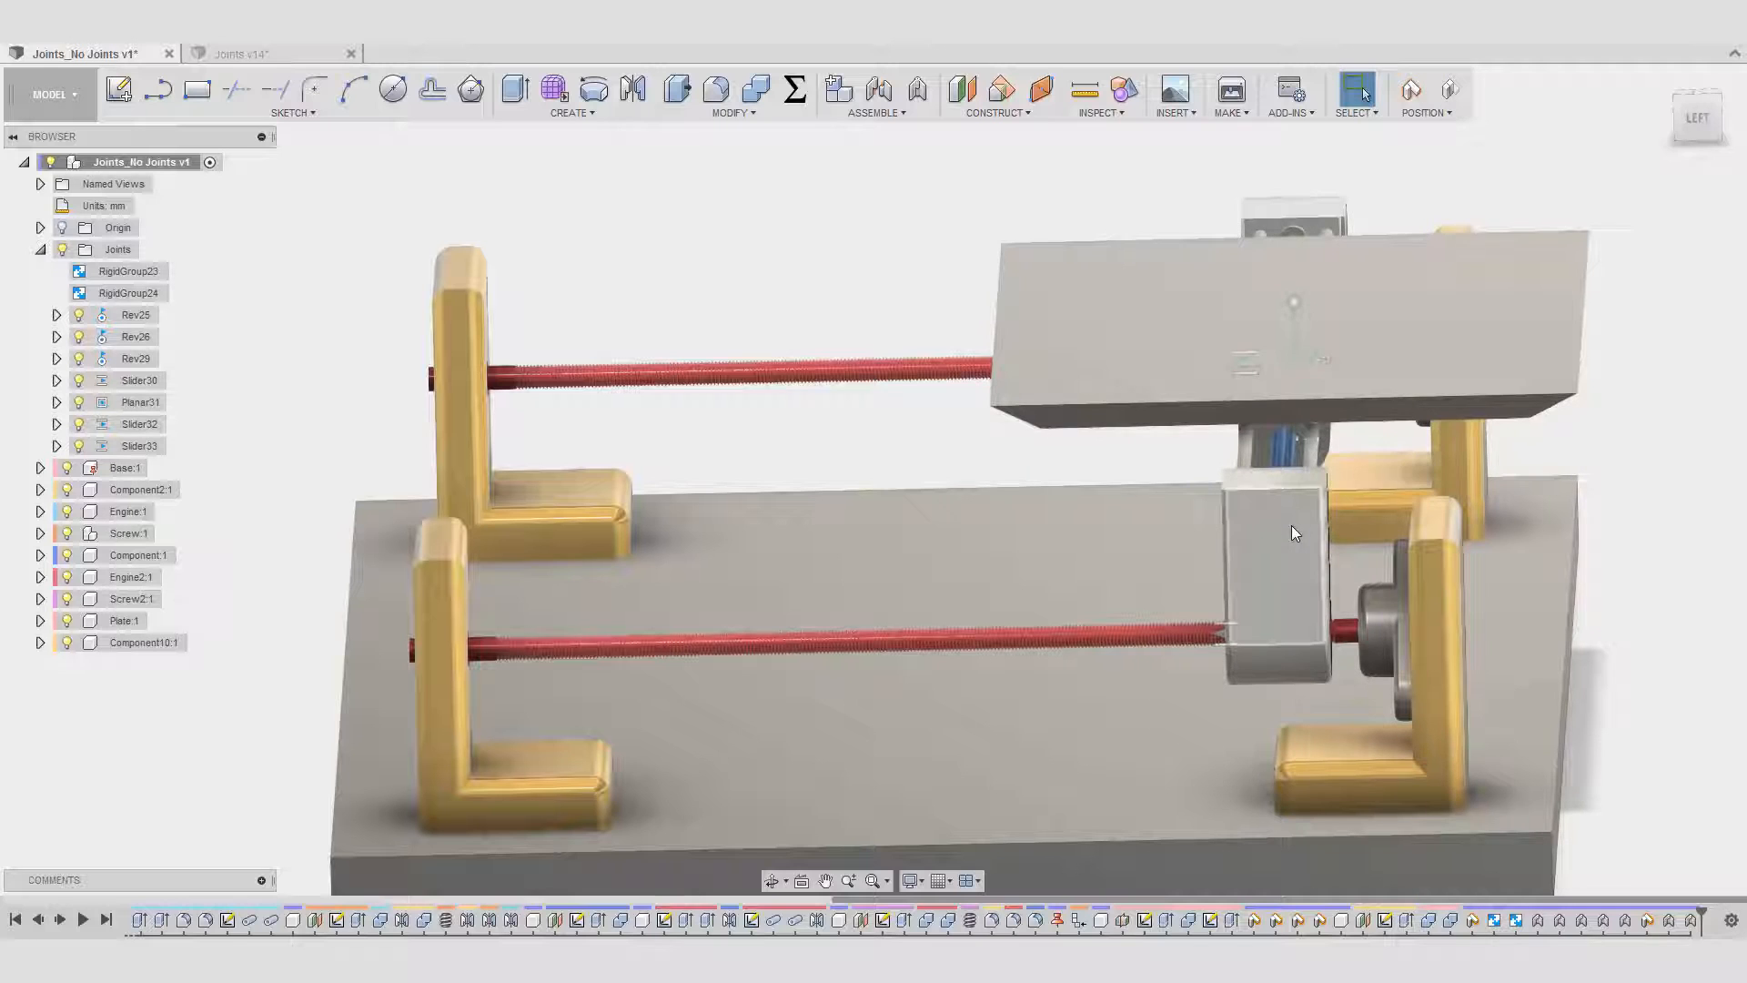
left_click_drag(1313, 531, 1220, 509)
left_click_drag(778, 532, 573, 558)
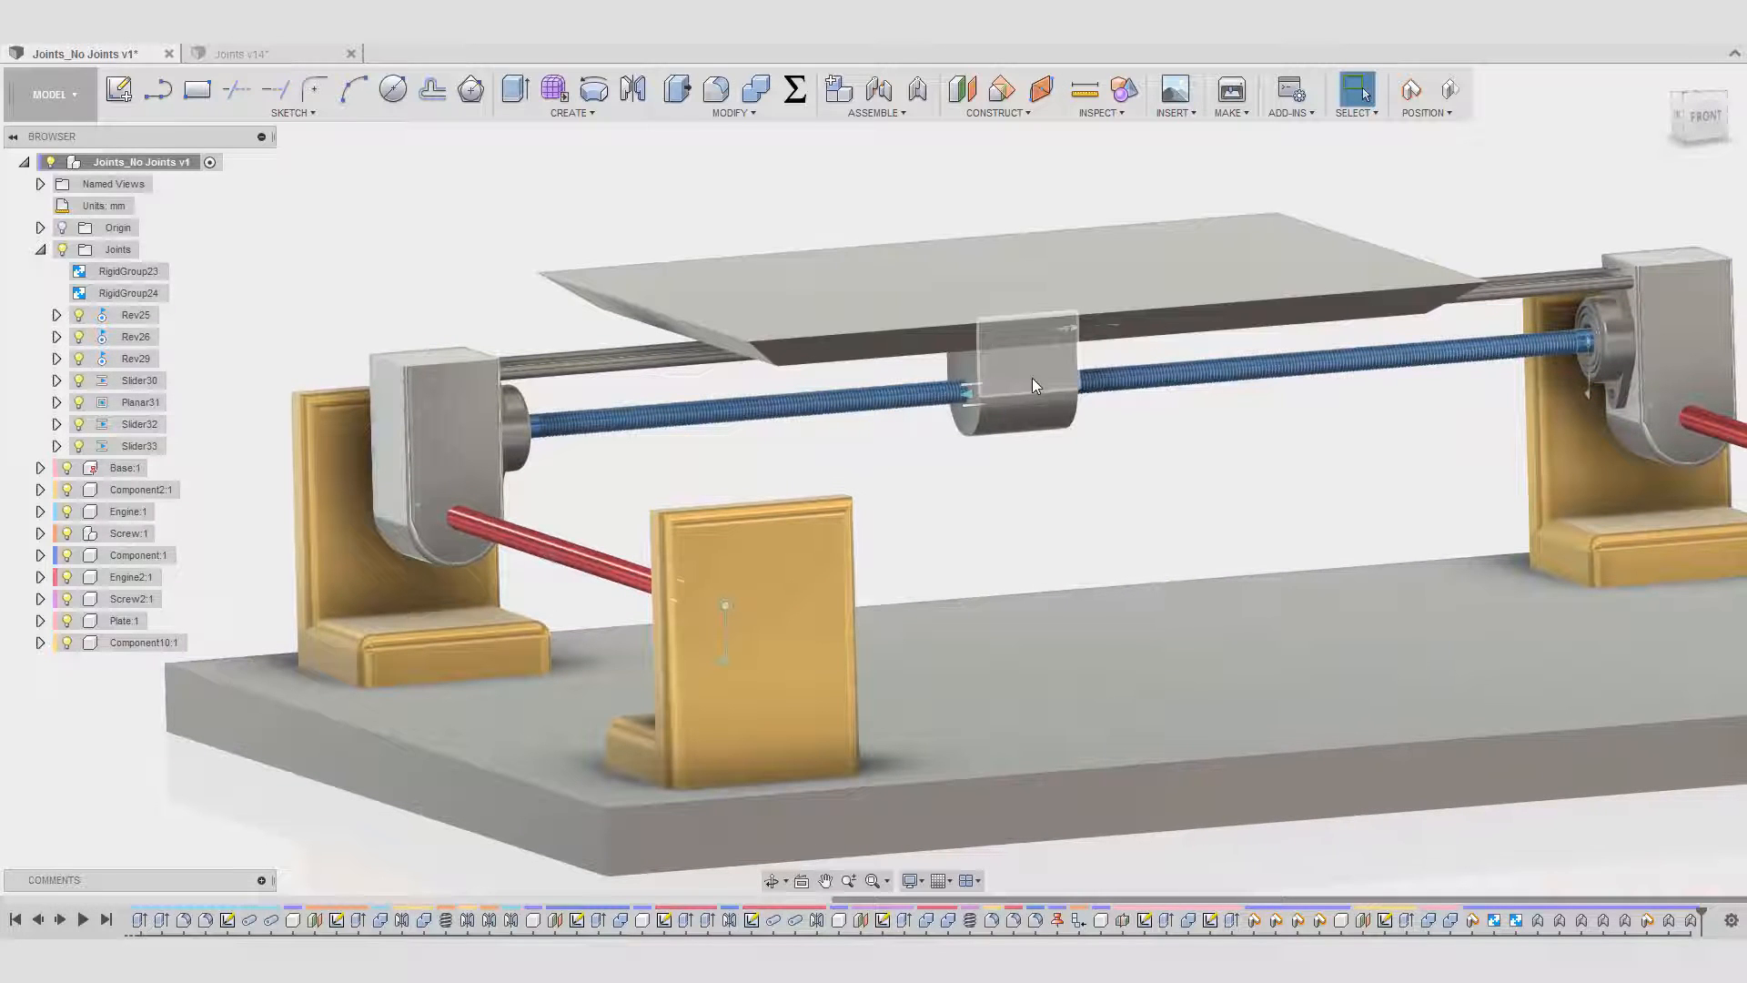
left_click(1451, 91)
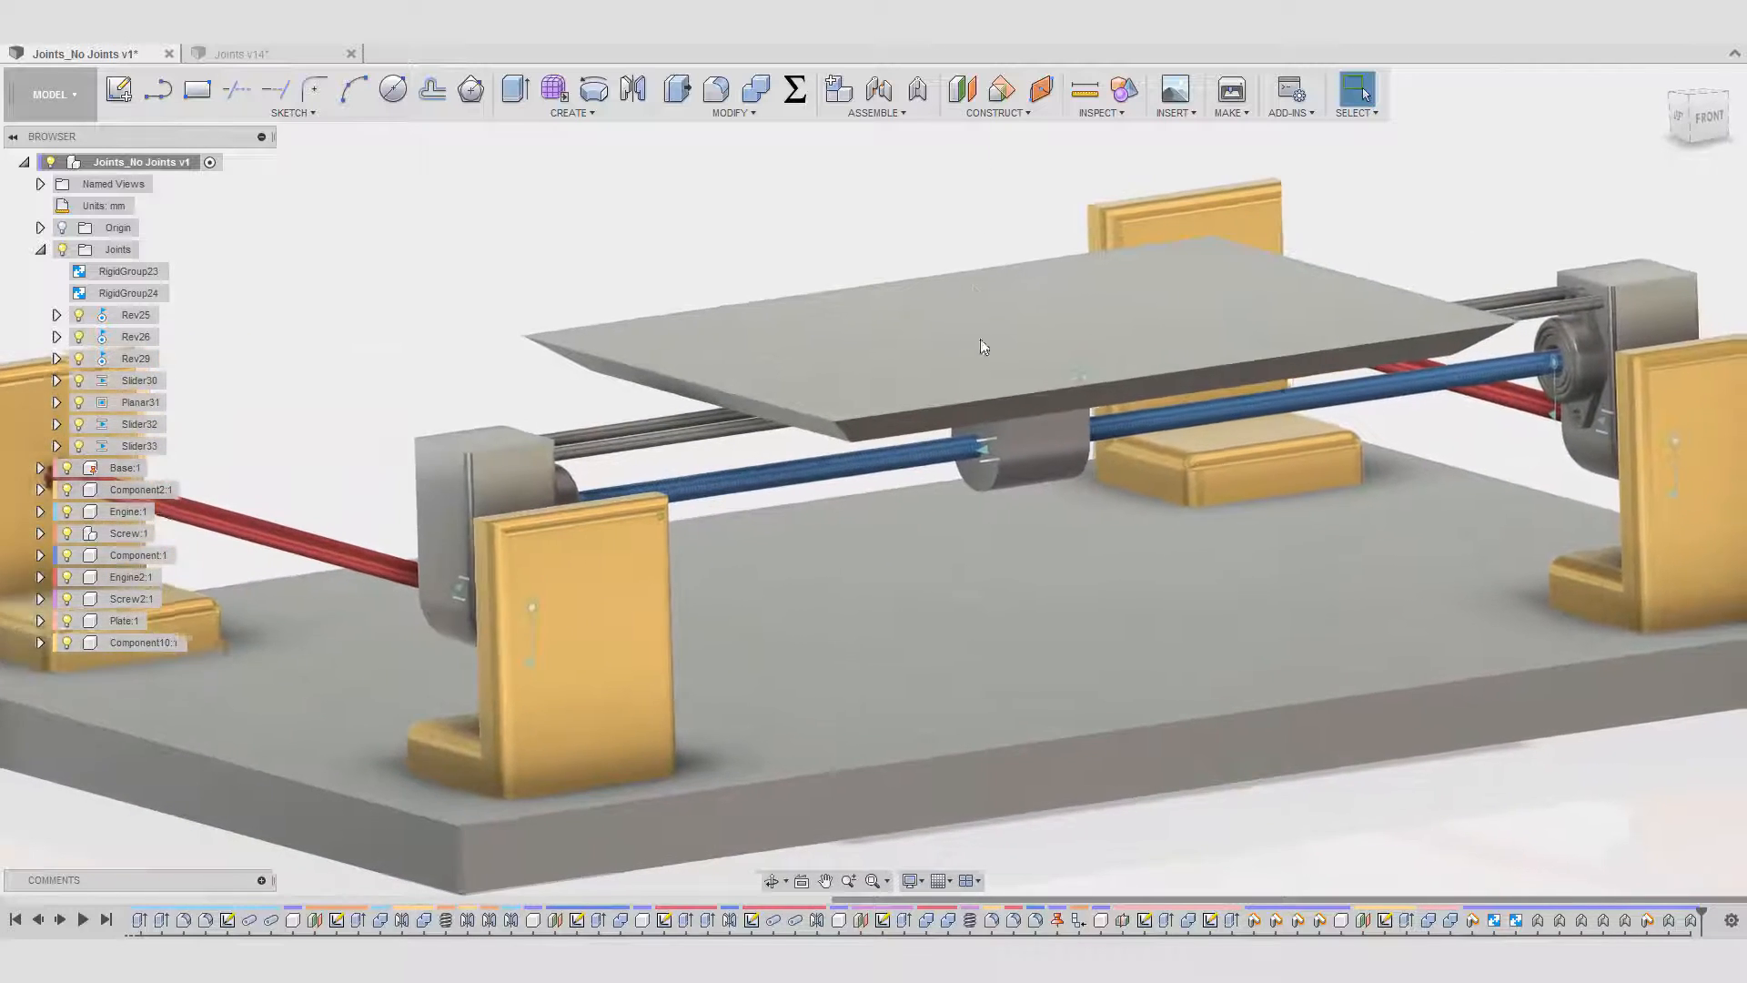
- Try deleting the Slider30 and Planar31 joints together, and undo the deletion
middle_click_drag(464, 305, 819, 319, "shift")
left_click(151, 401)
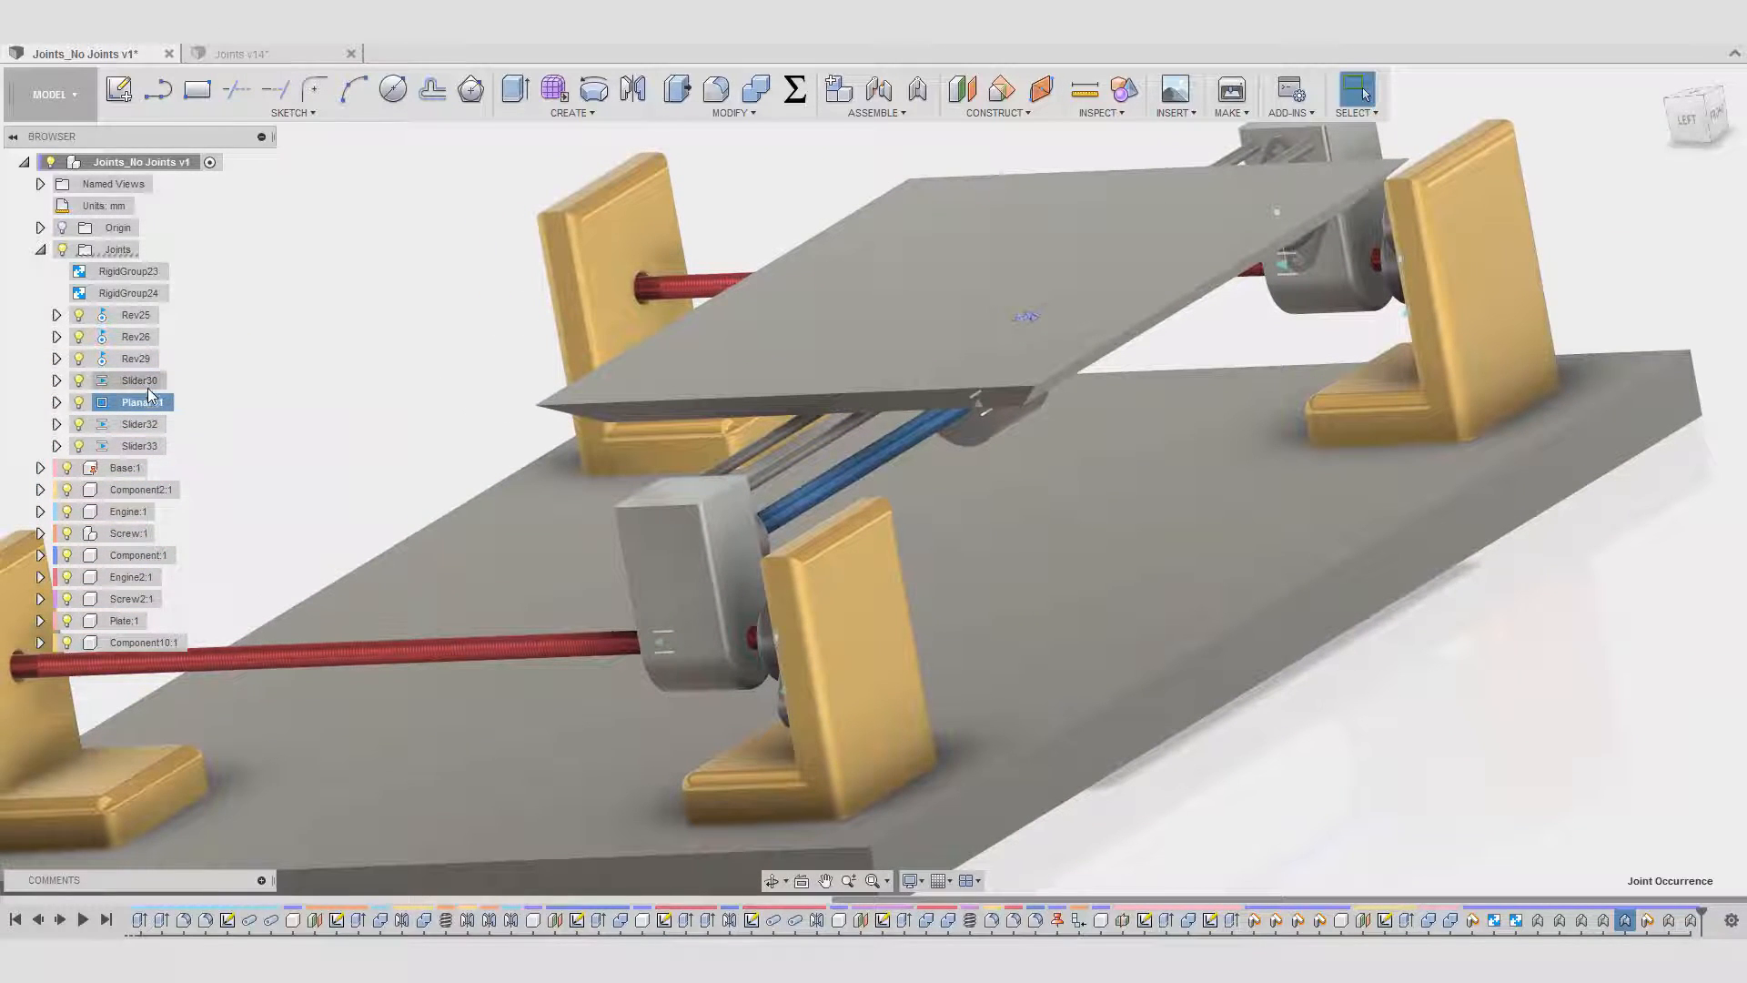
left_click(151, 382)
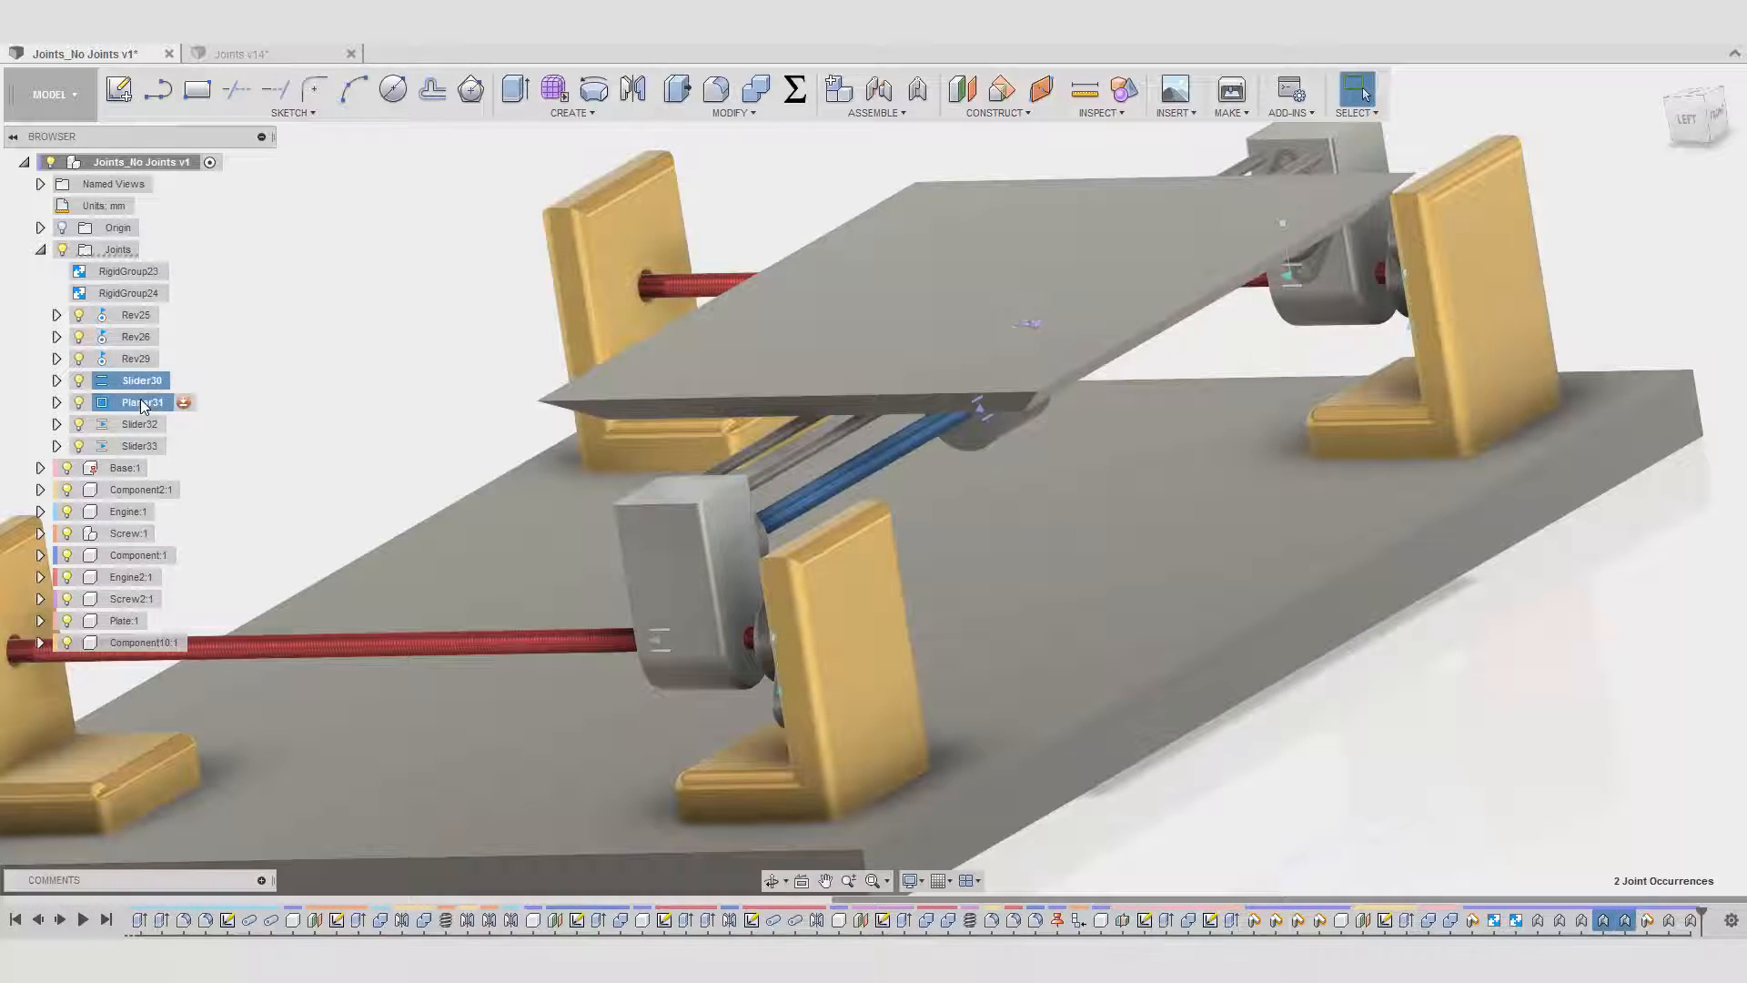
key("Delete")
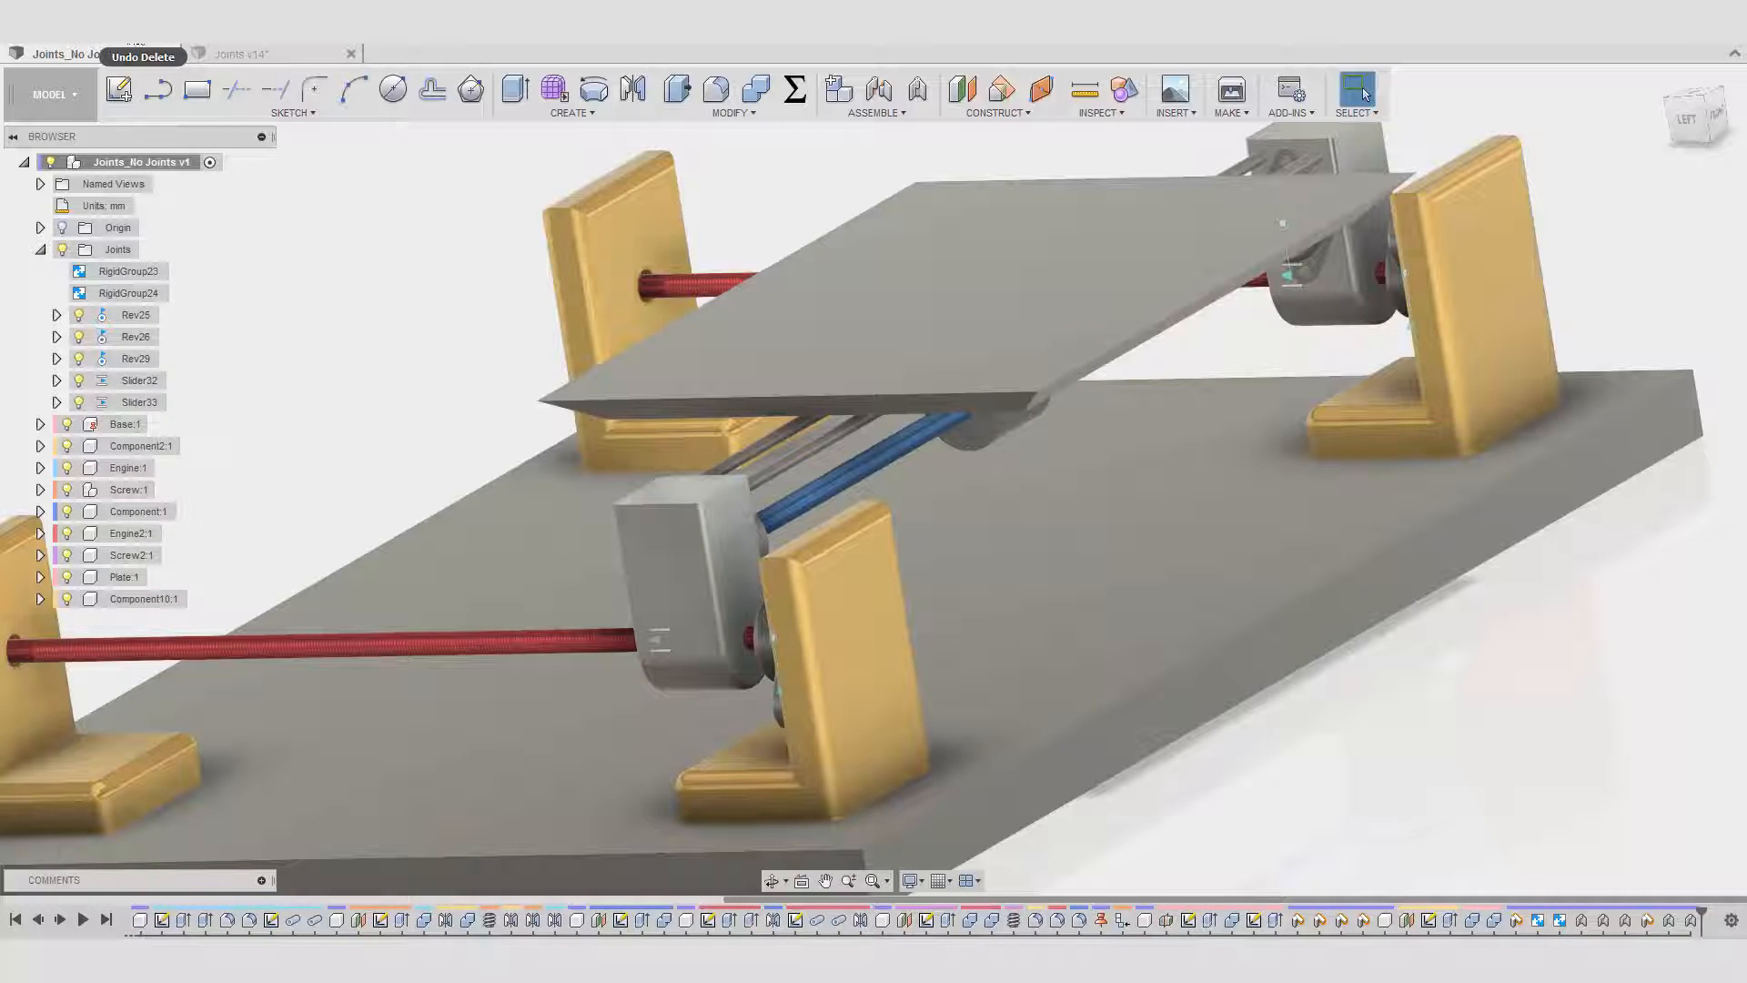
key("ctrl+z")
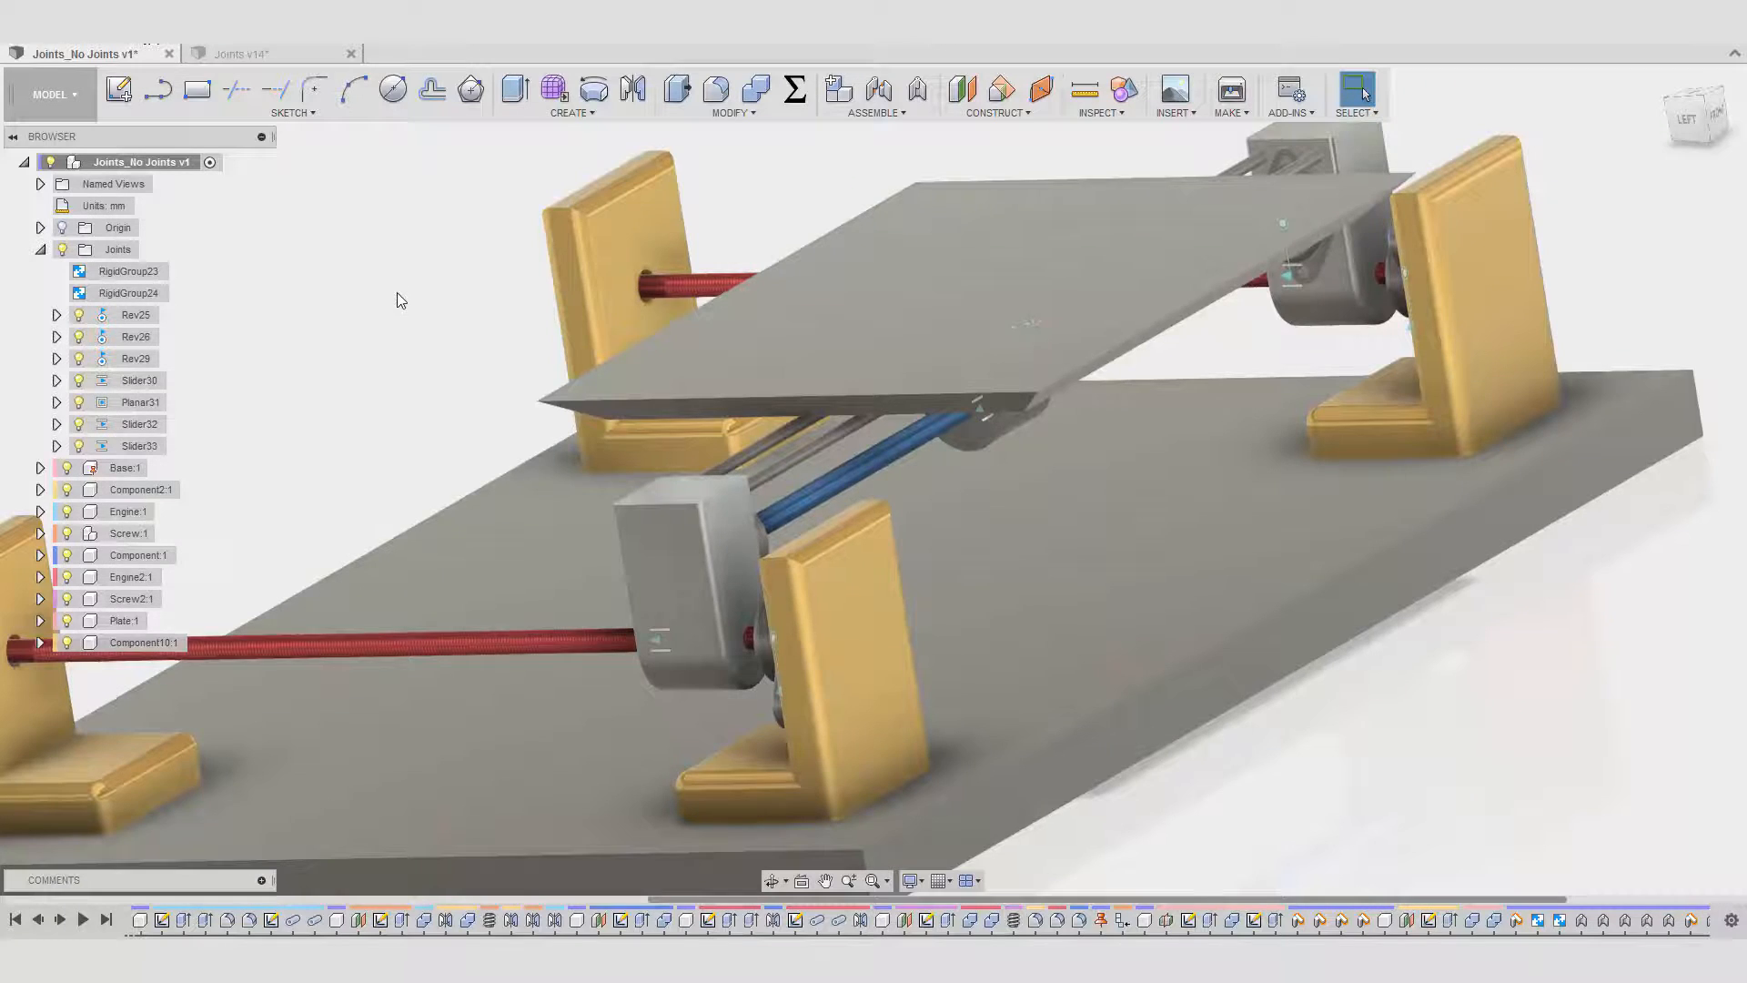
- Slide the plate along the blue screw toward the carriage block, examine the clearance and carriage movement, and revert the positions
middle_click_drag(397, 292, 860, 609, "shift")
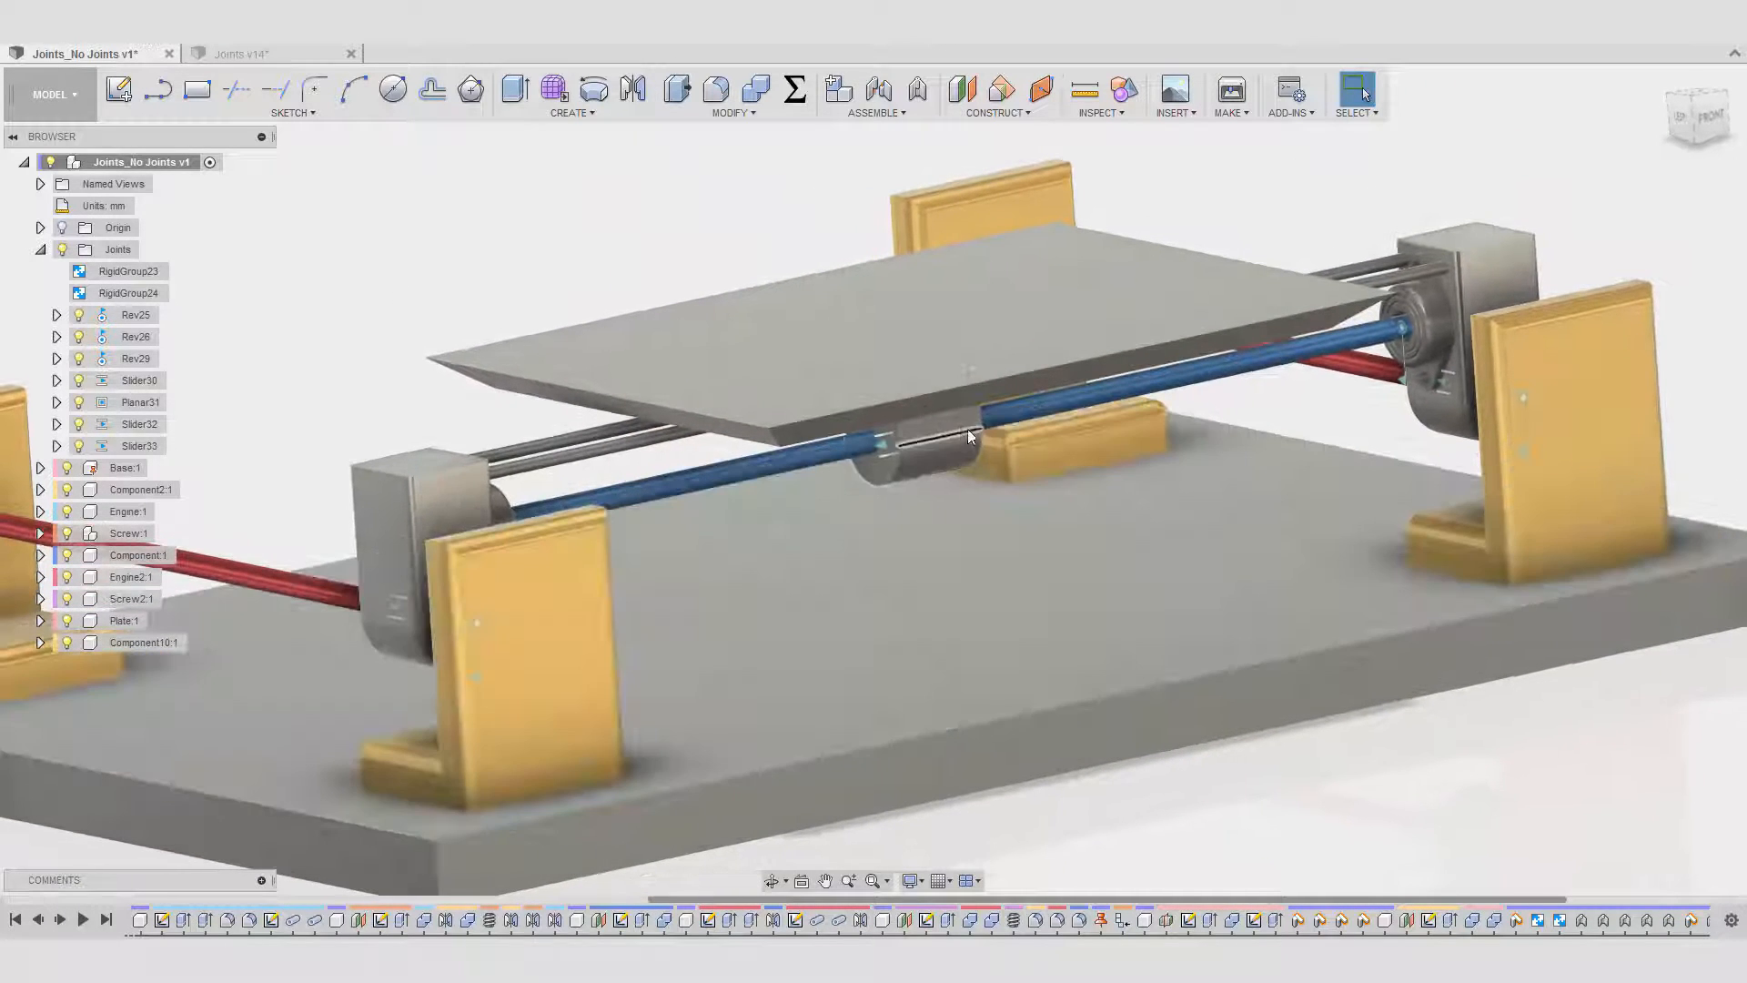
left_click_drag(931, 439, 474, 496)
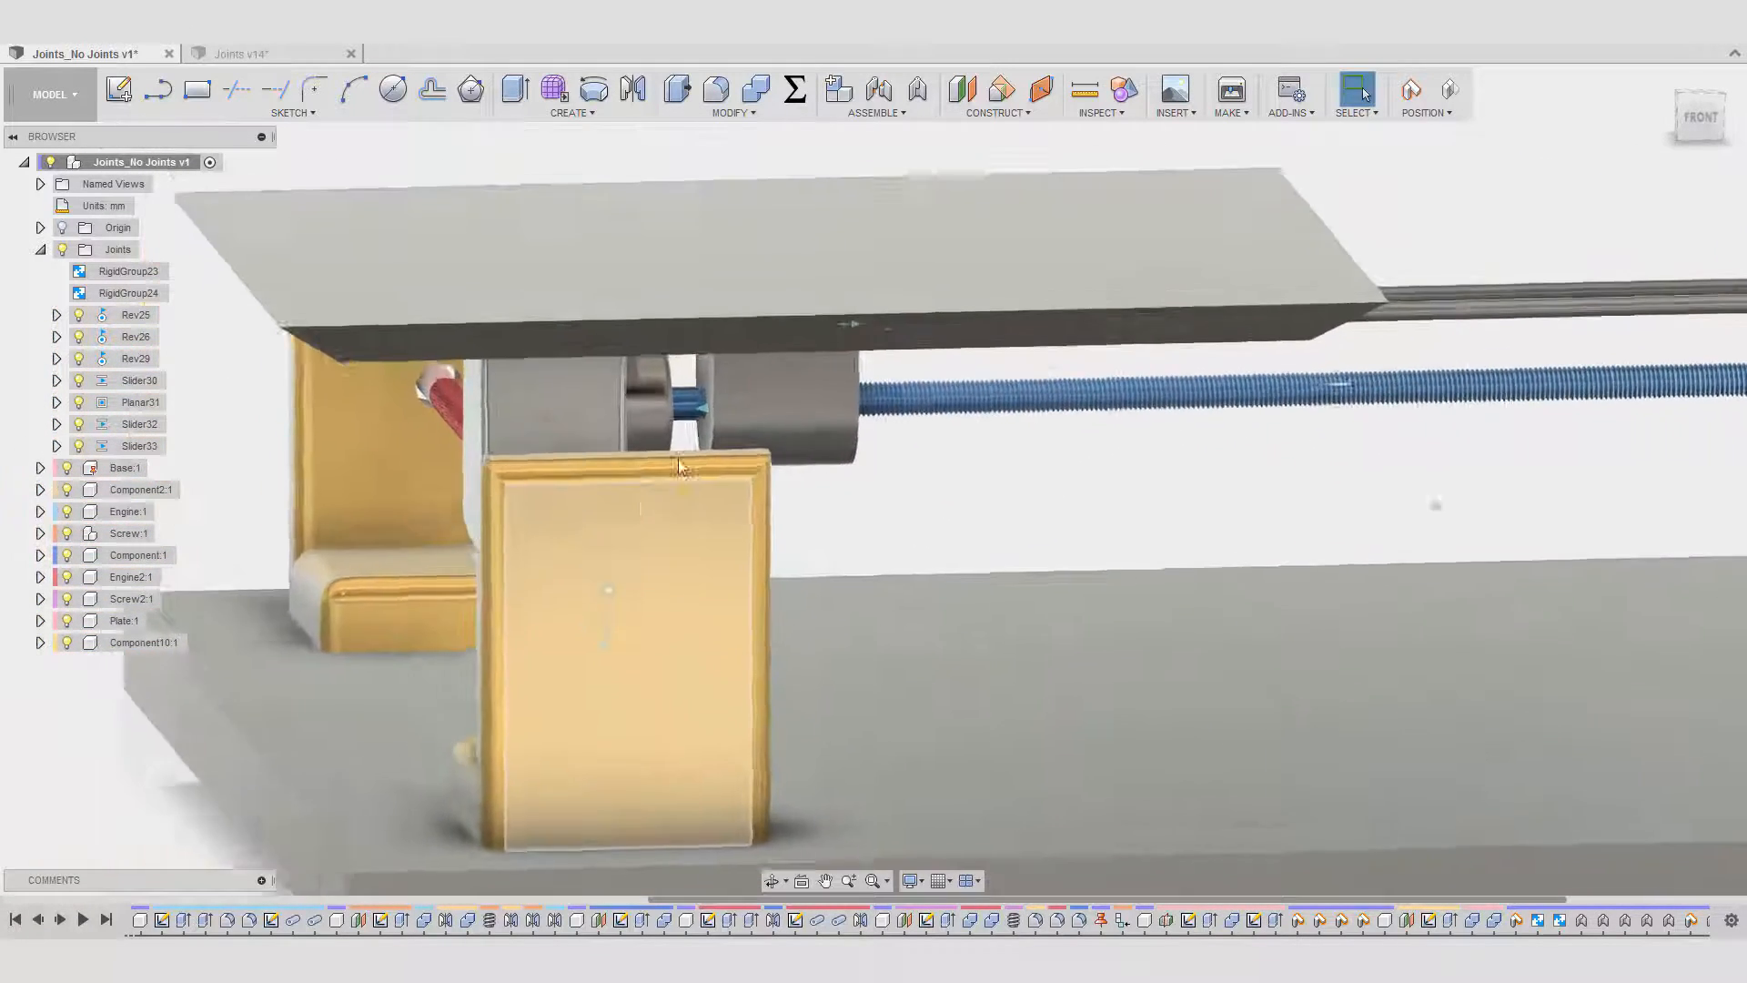
middle_click_drag(678, 466, 753, 437, "shift")
left_click_drag(764, 410, 759, 409)
middle_click_drag(759, 410, 767, 420, "shift")
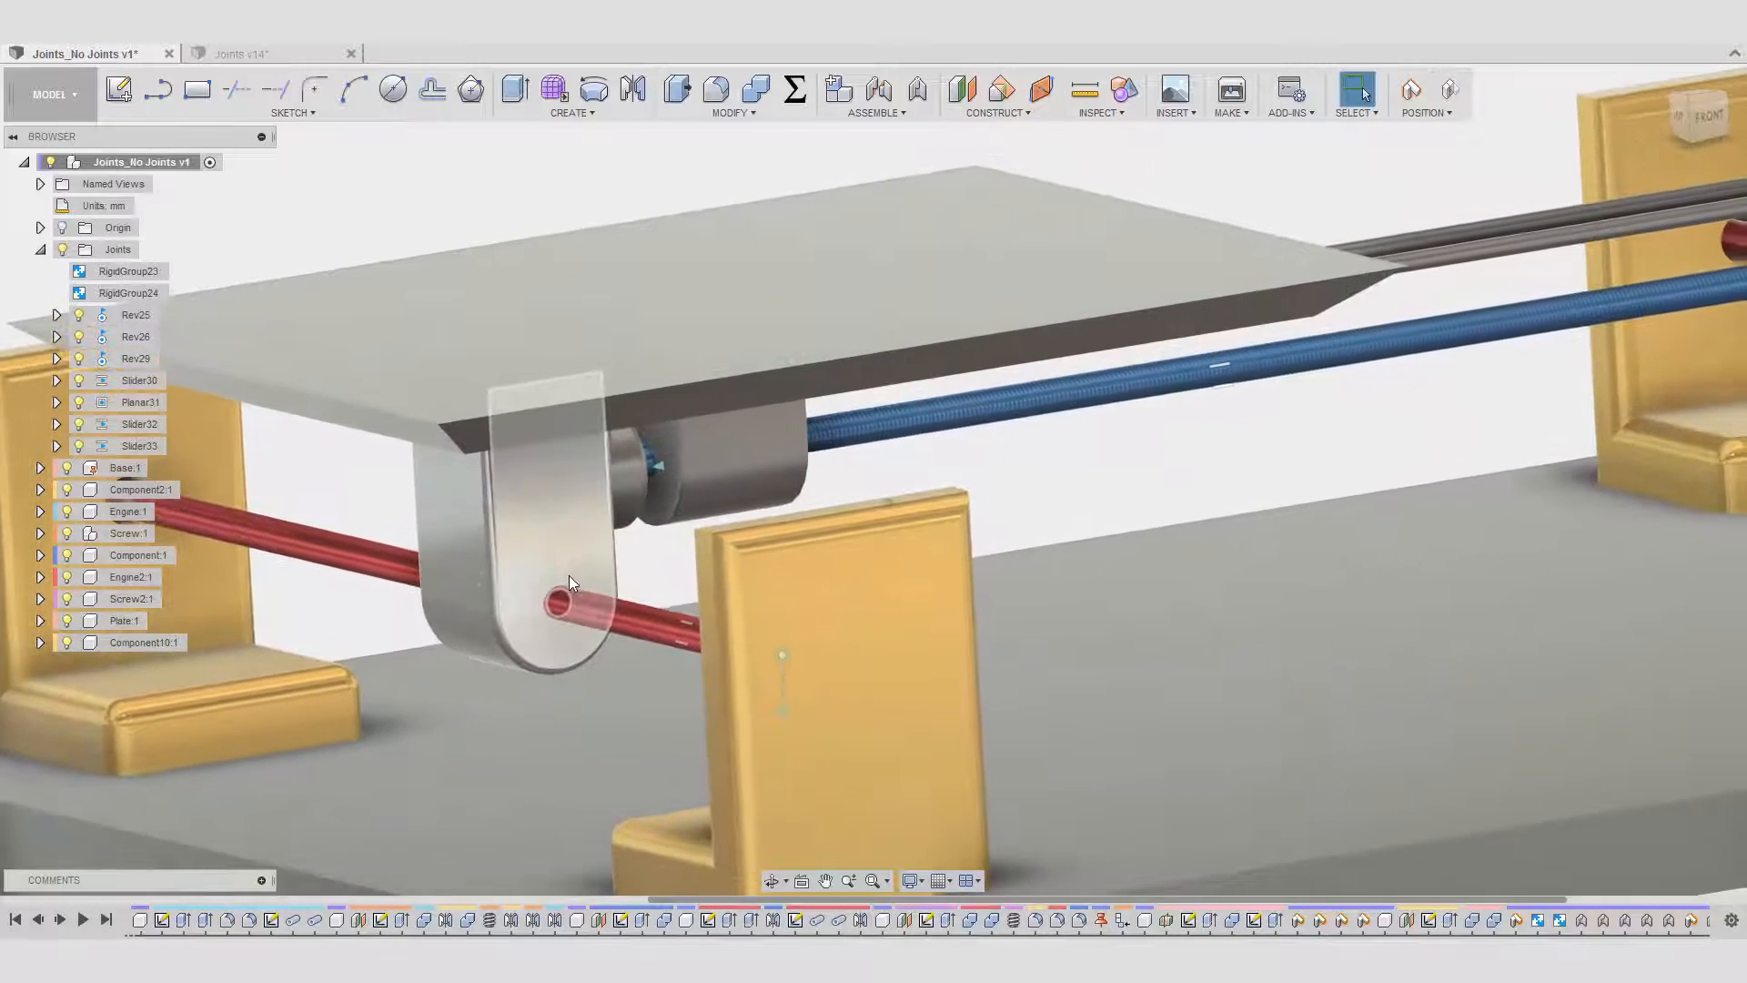
left_click(1450, 90)
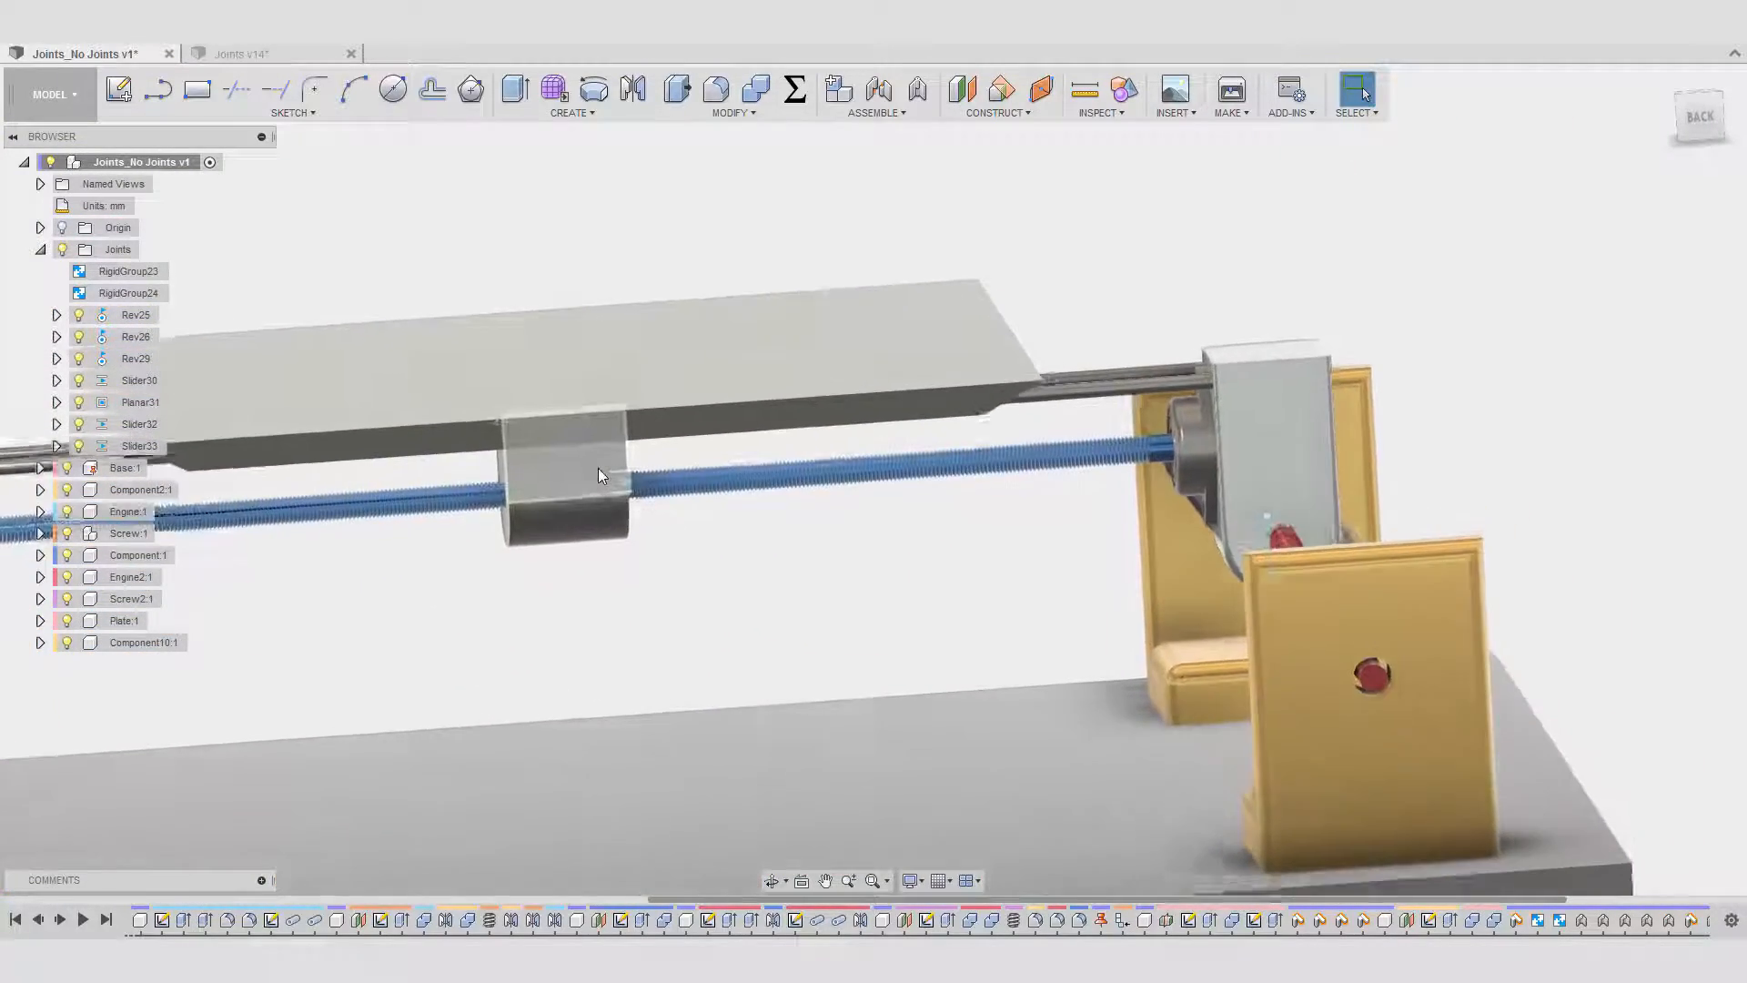
- Slide the plate along the blue screw up close to the flange bearing at its end and capture that position
left_click_drag(598, 468, 1003, 241)
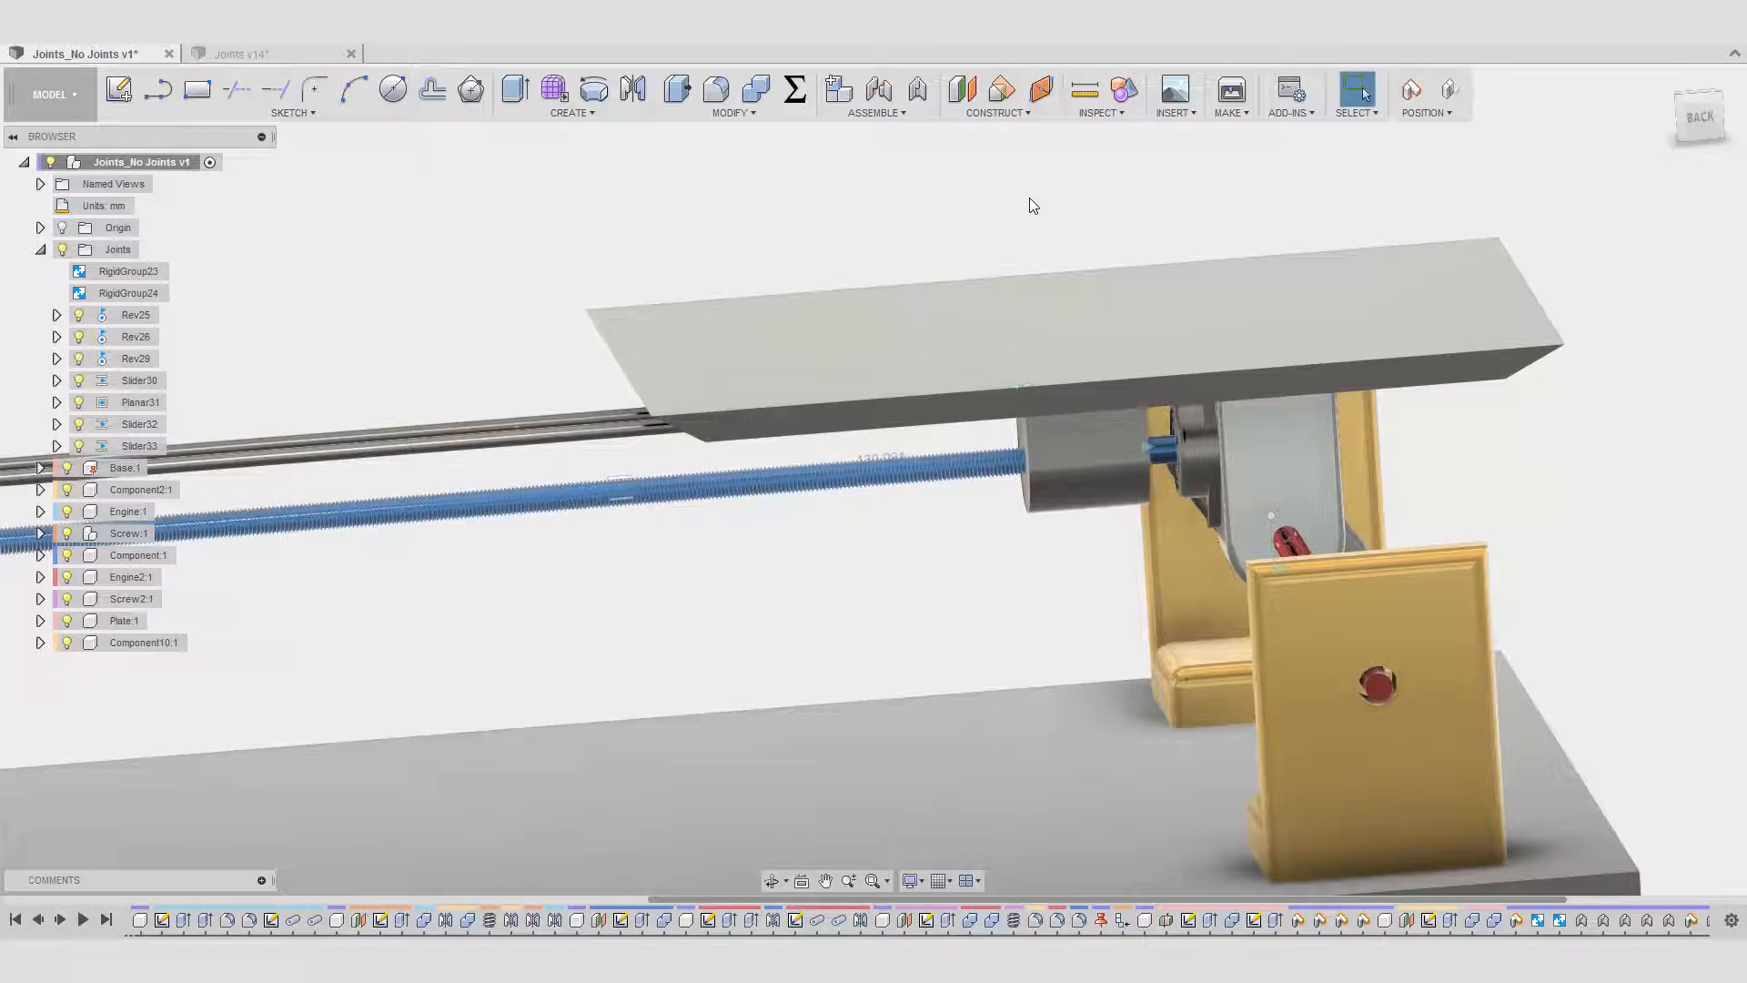
middle_click_drag(1125, 160, 1236, 359, "shift")
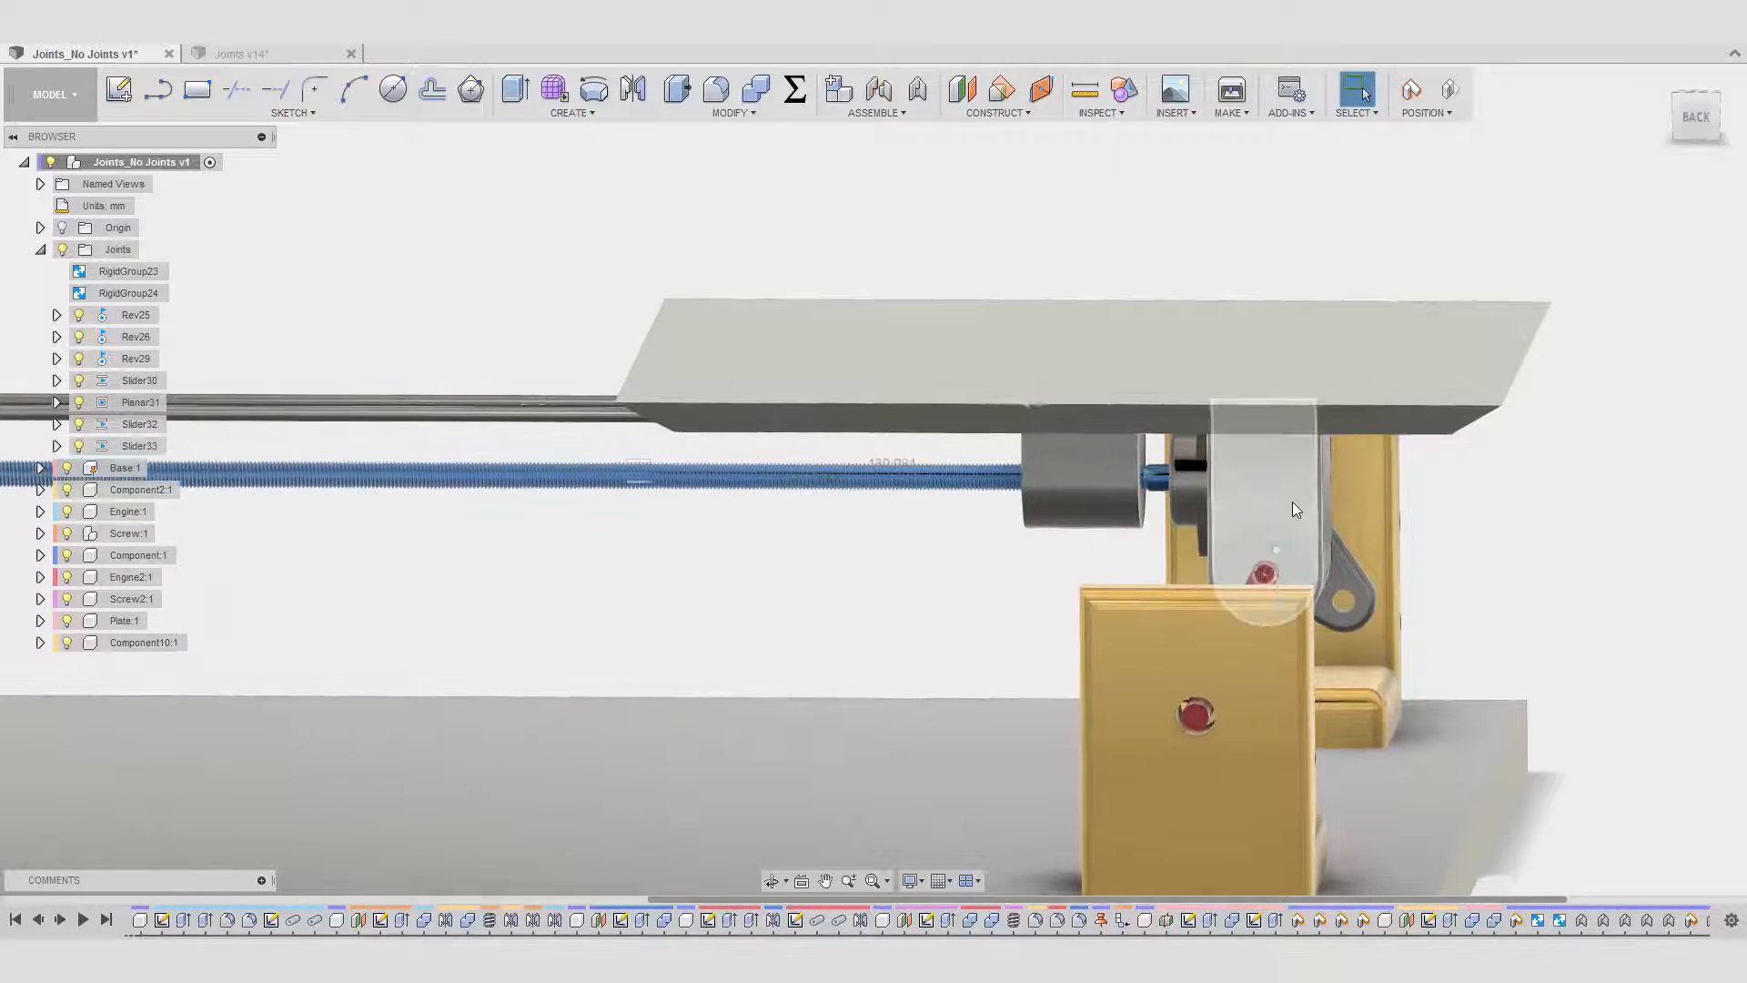
middle_click_drag(1085, 486, 1114, 484, "shift")
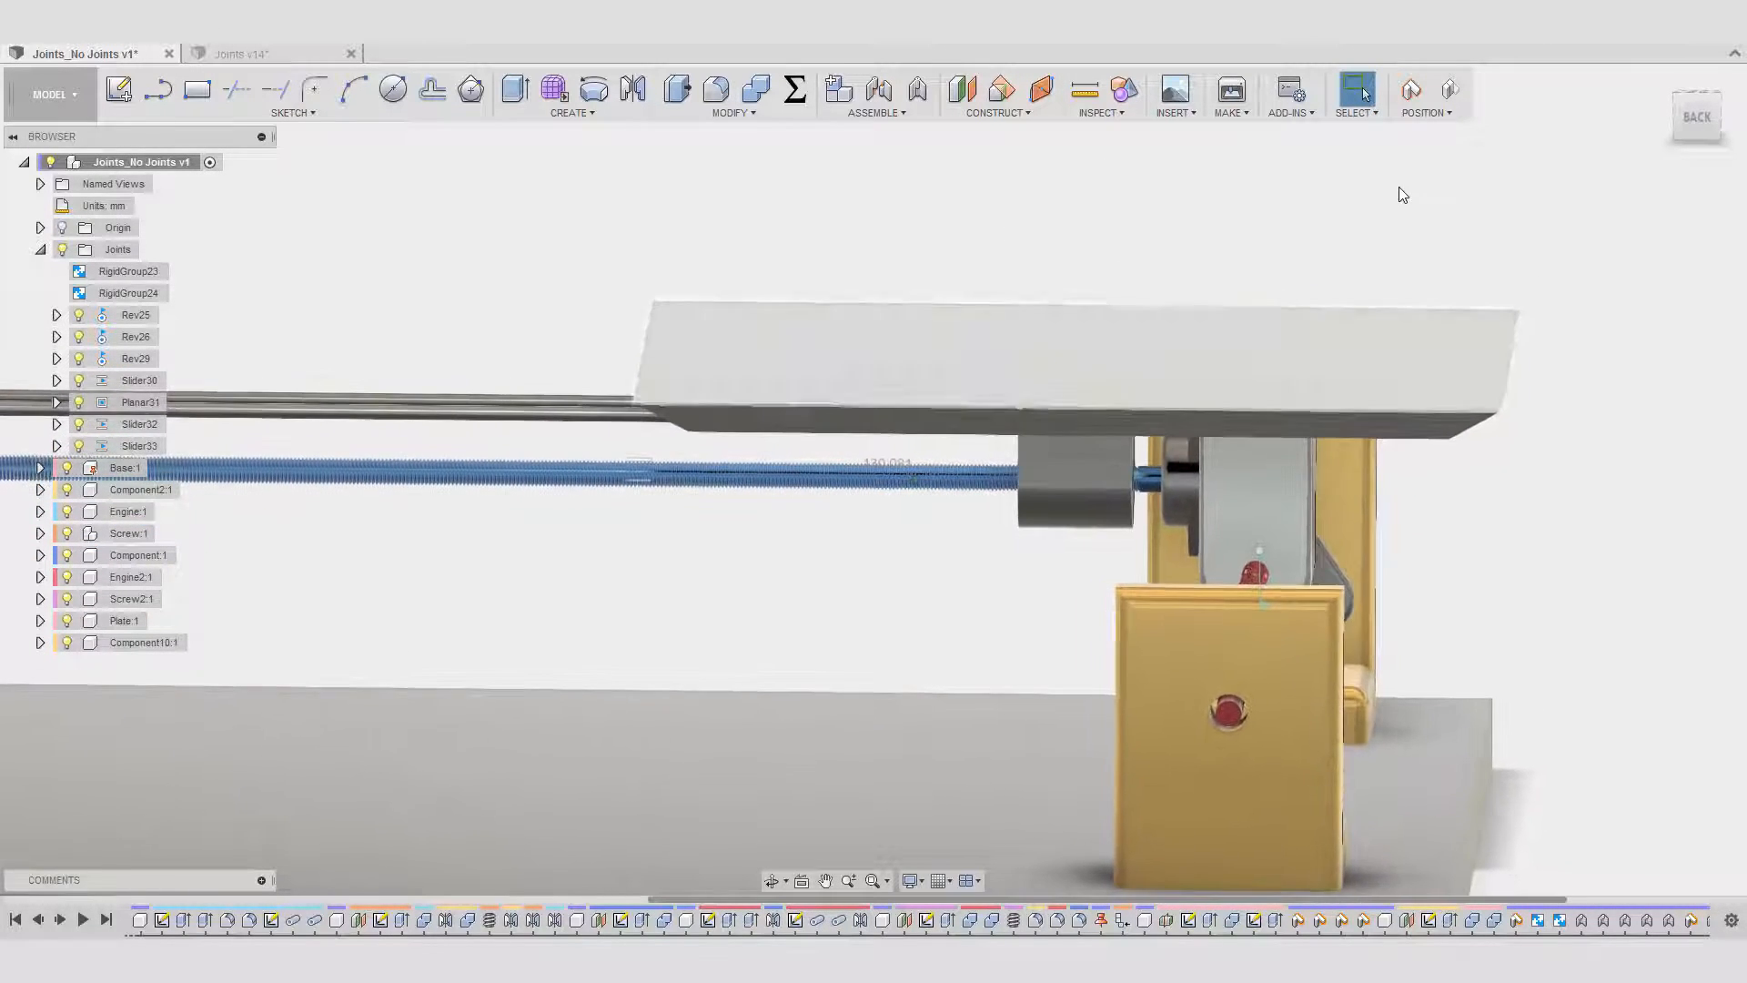
left_click(1414, 89)
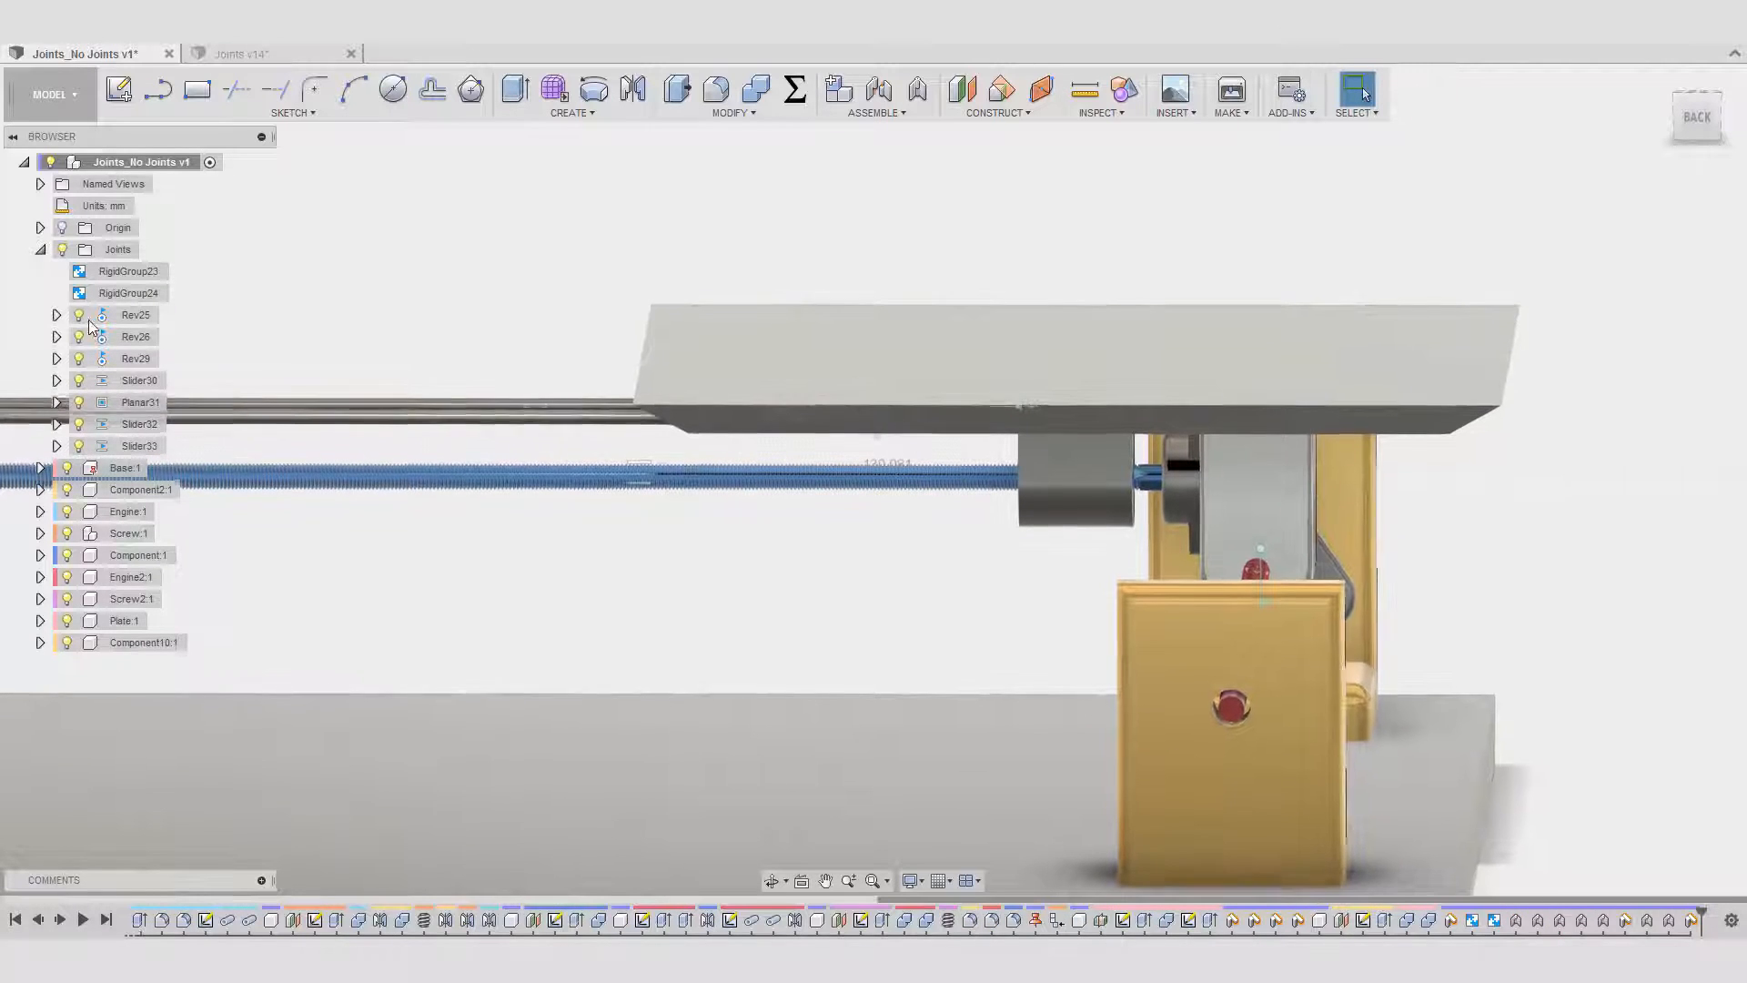
- Delete the Slider30 and Planar31 joints together, accepting the deletion of the referenced features
left_click(140, 380)
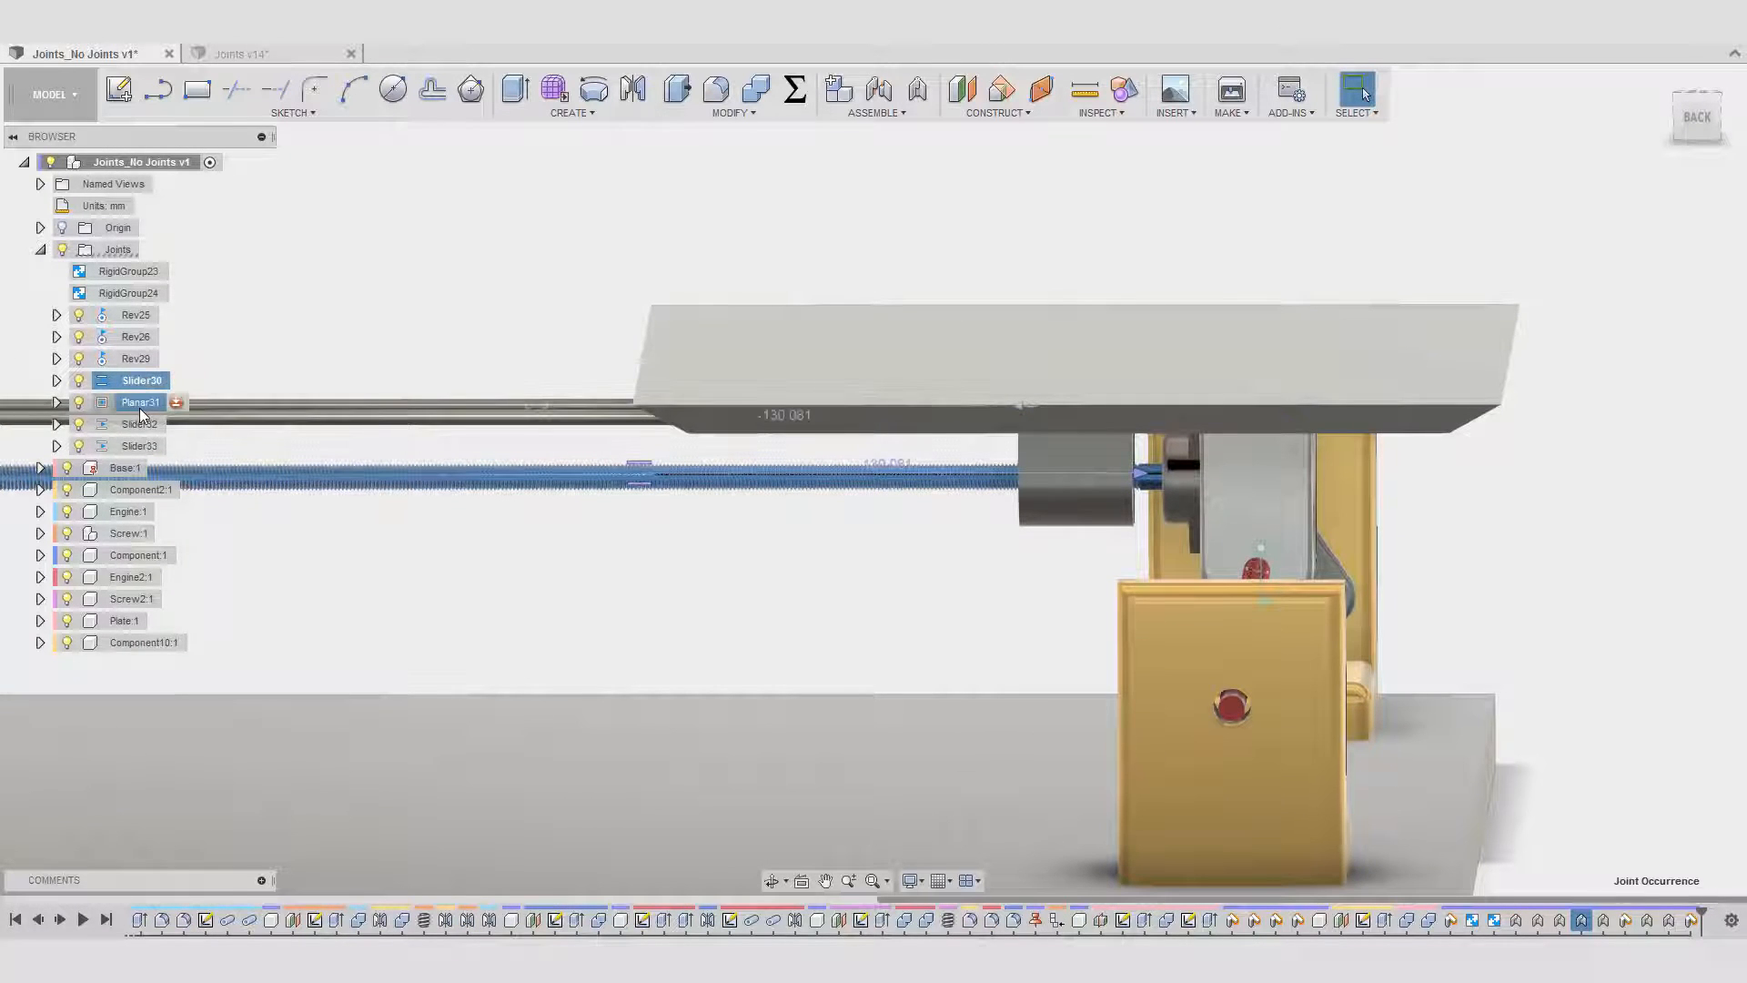
key("Delete")
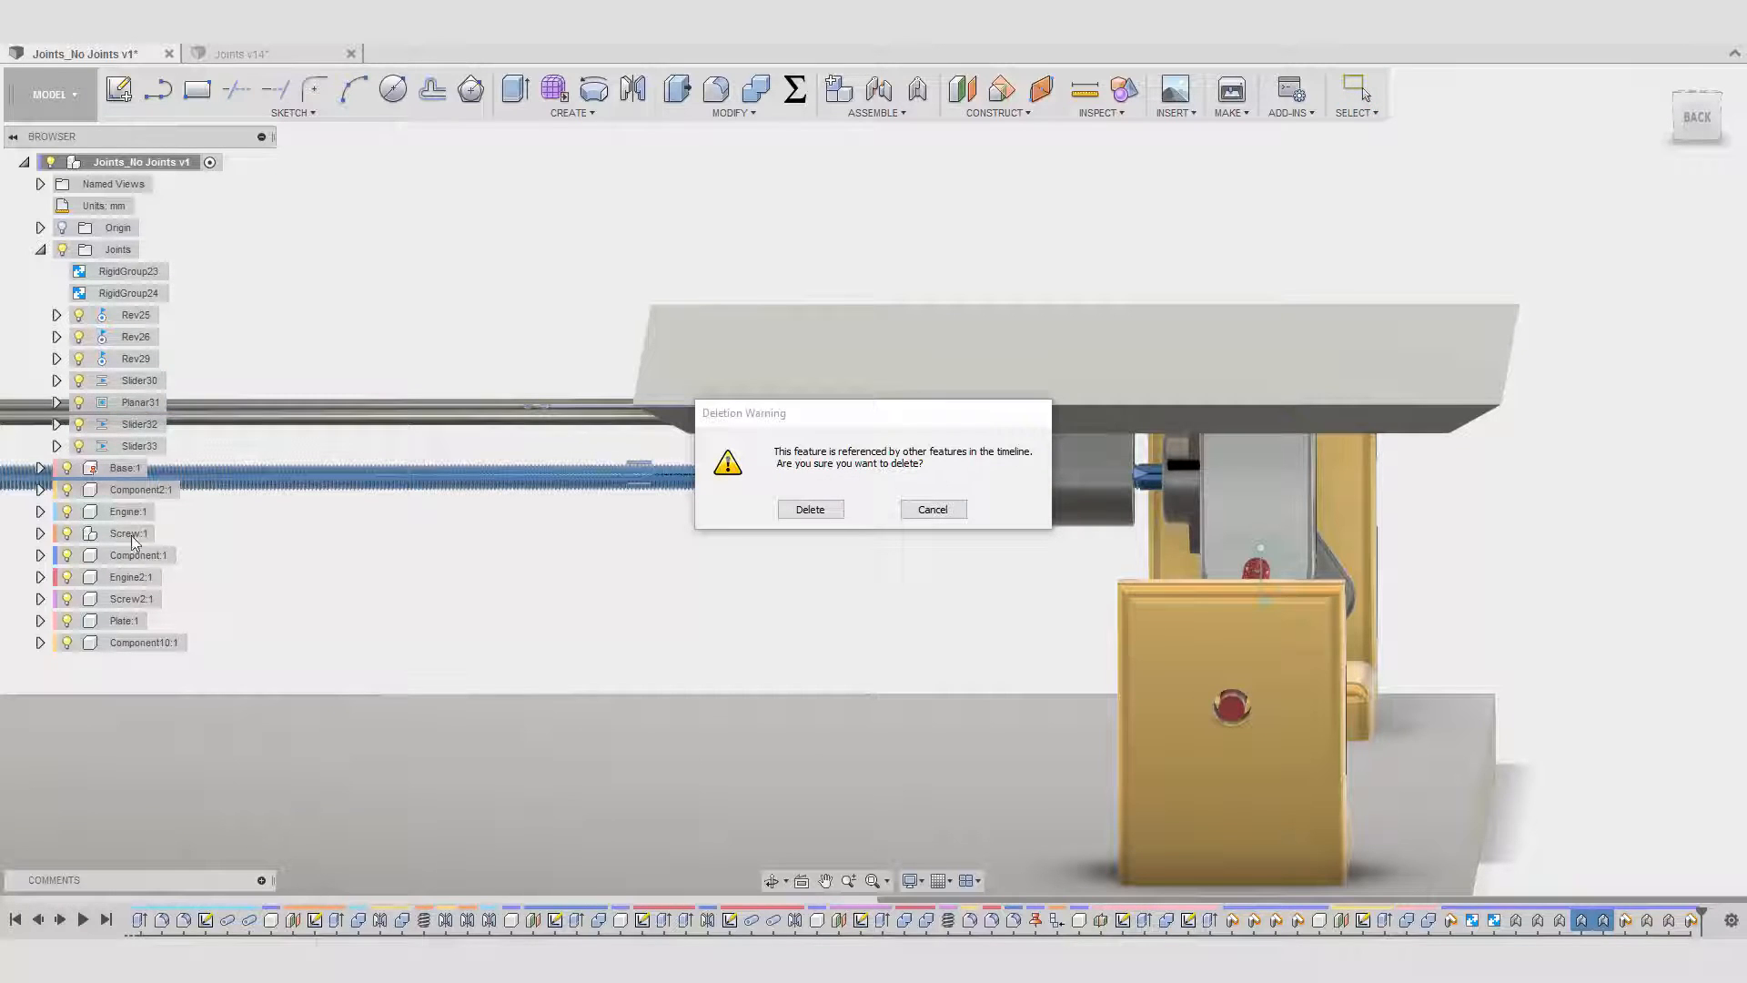
left_click(800, 511)
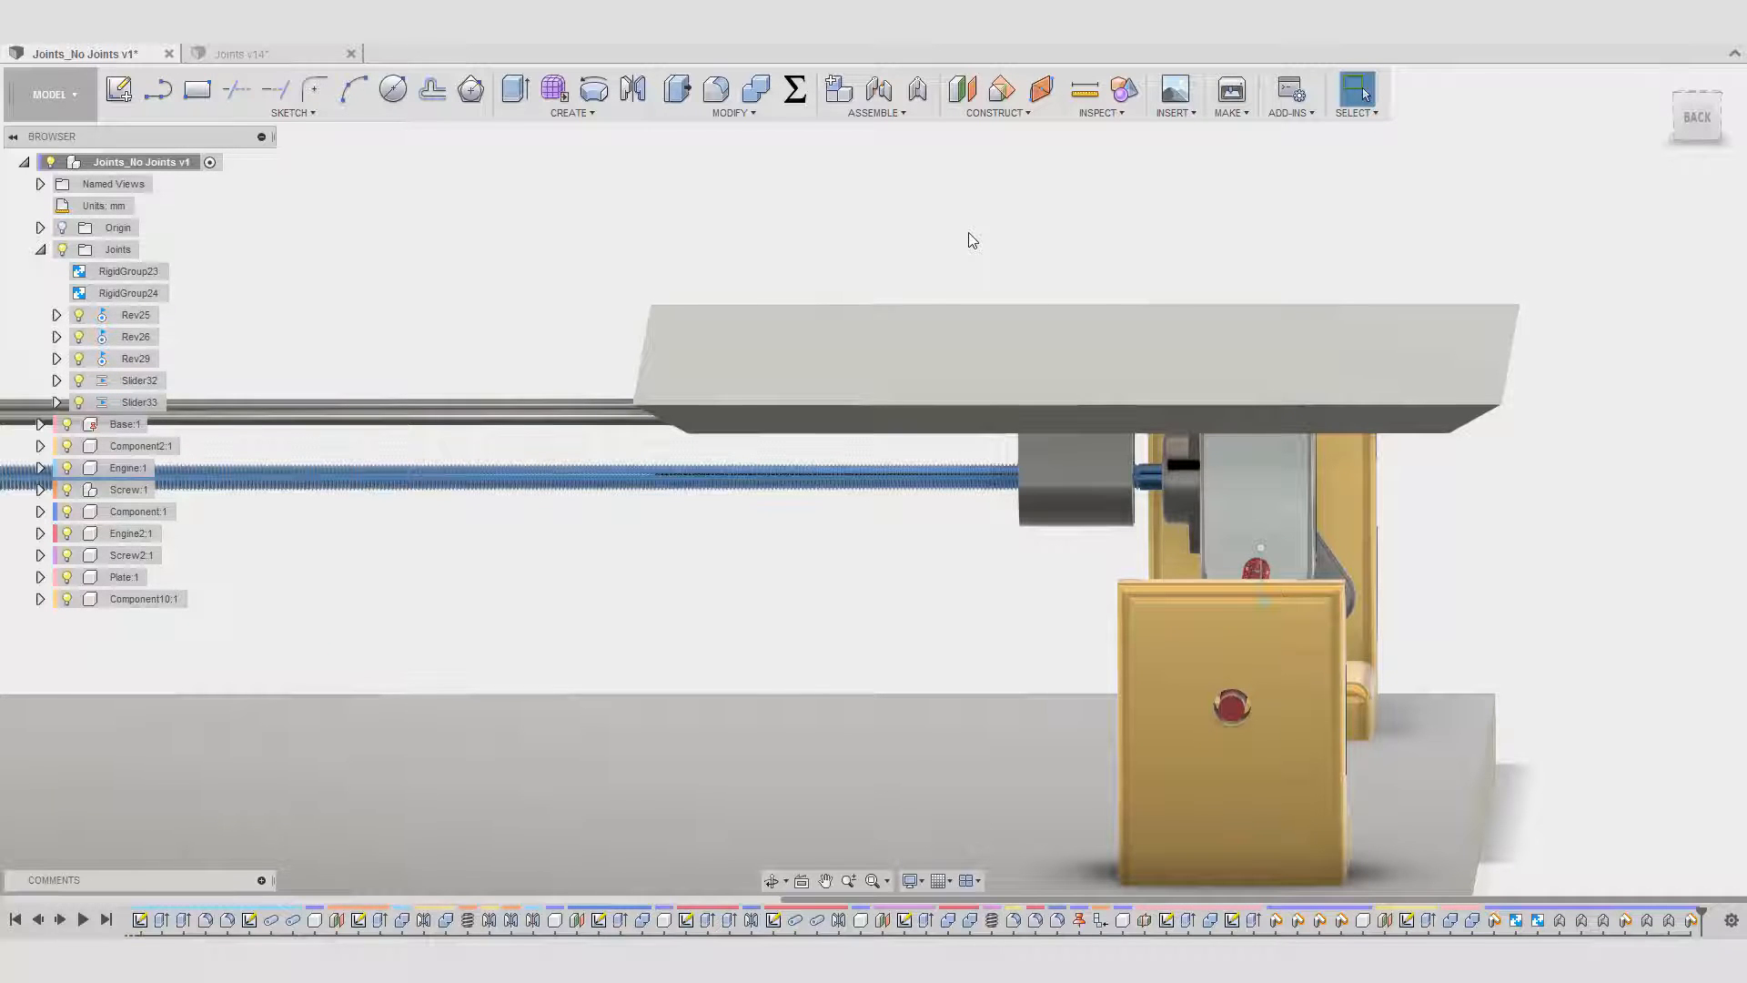
- Create an as-built slider joint between the plate and the blue screw, centred on the plate's screw hole and sliding along the Z axis
left_click(918, 89)
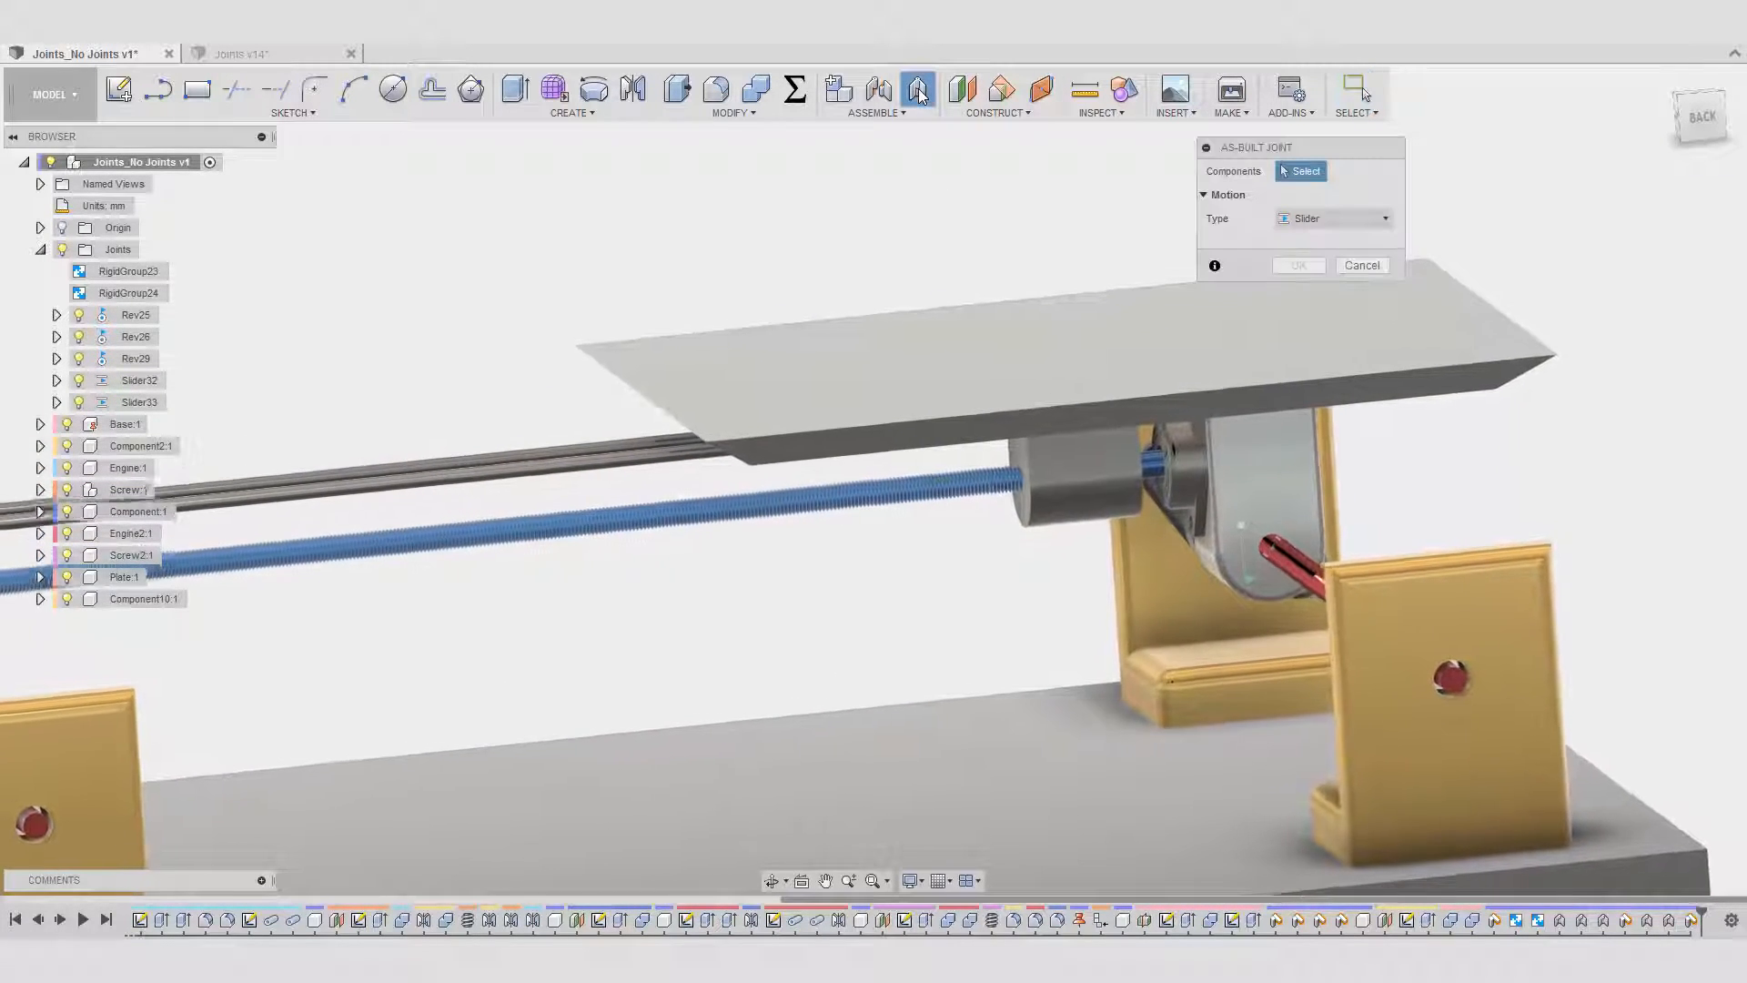
left_click(1088, 480)
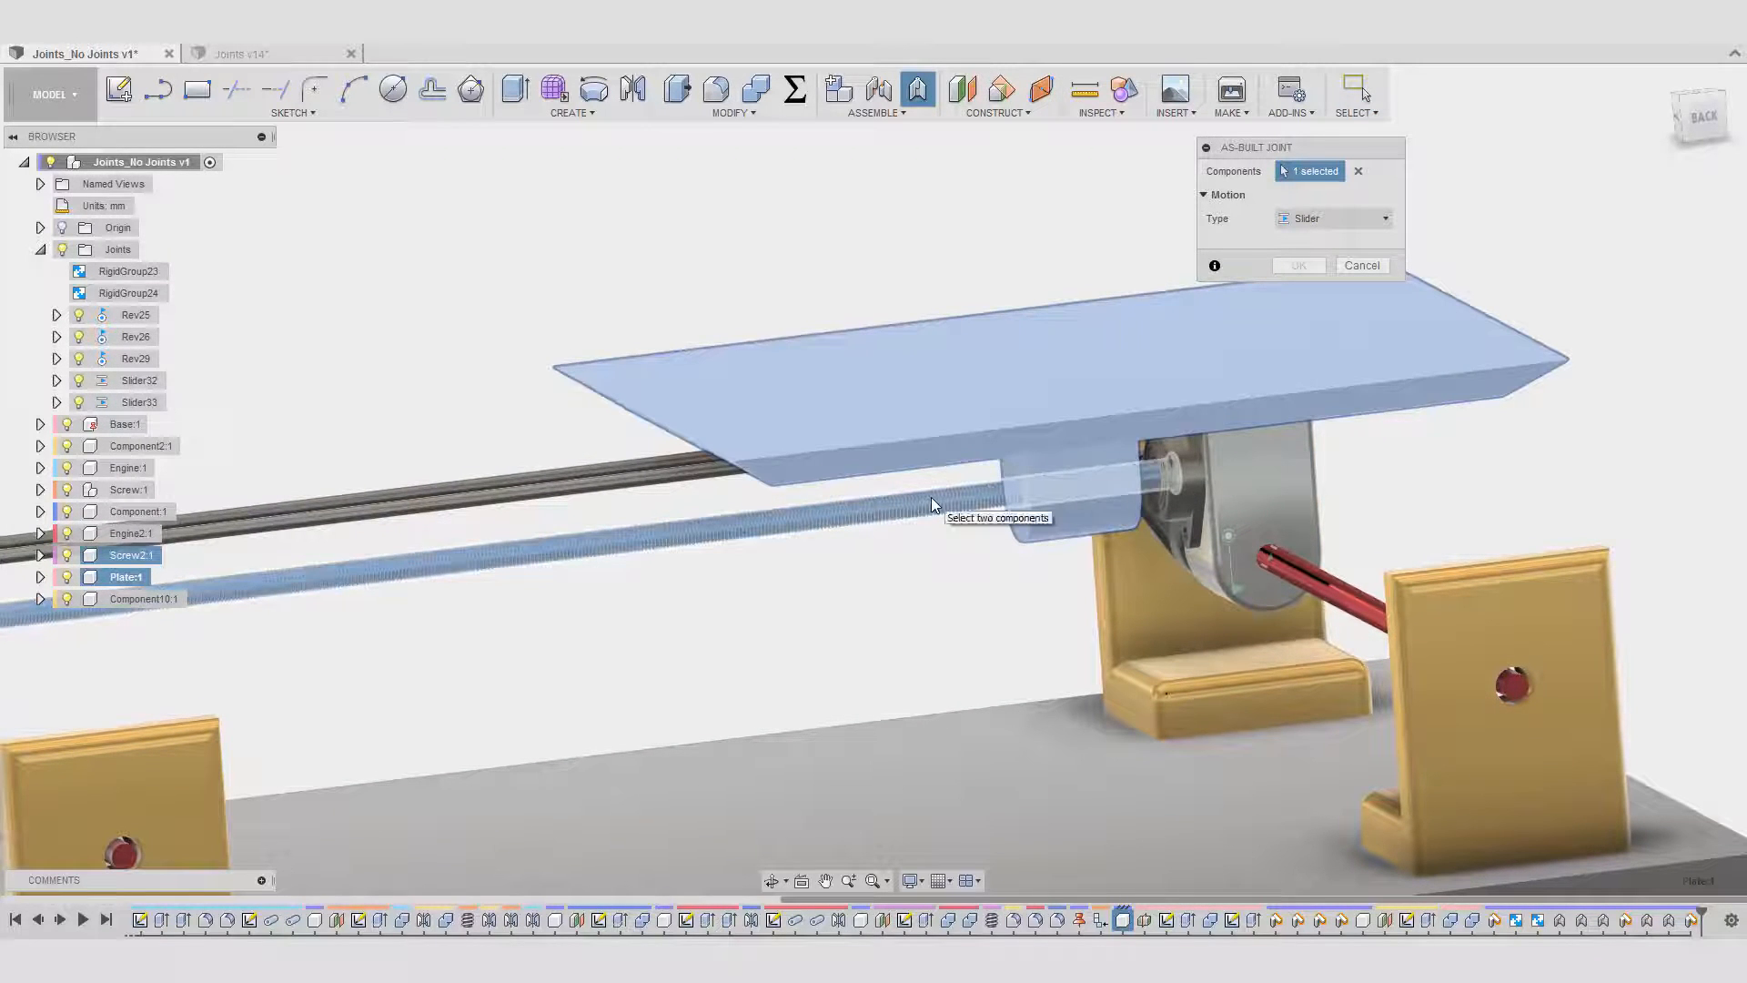
left_click(931, 503)
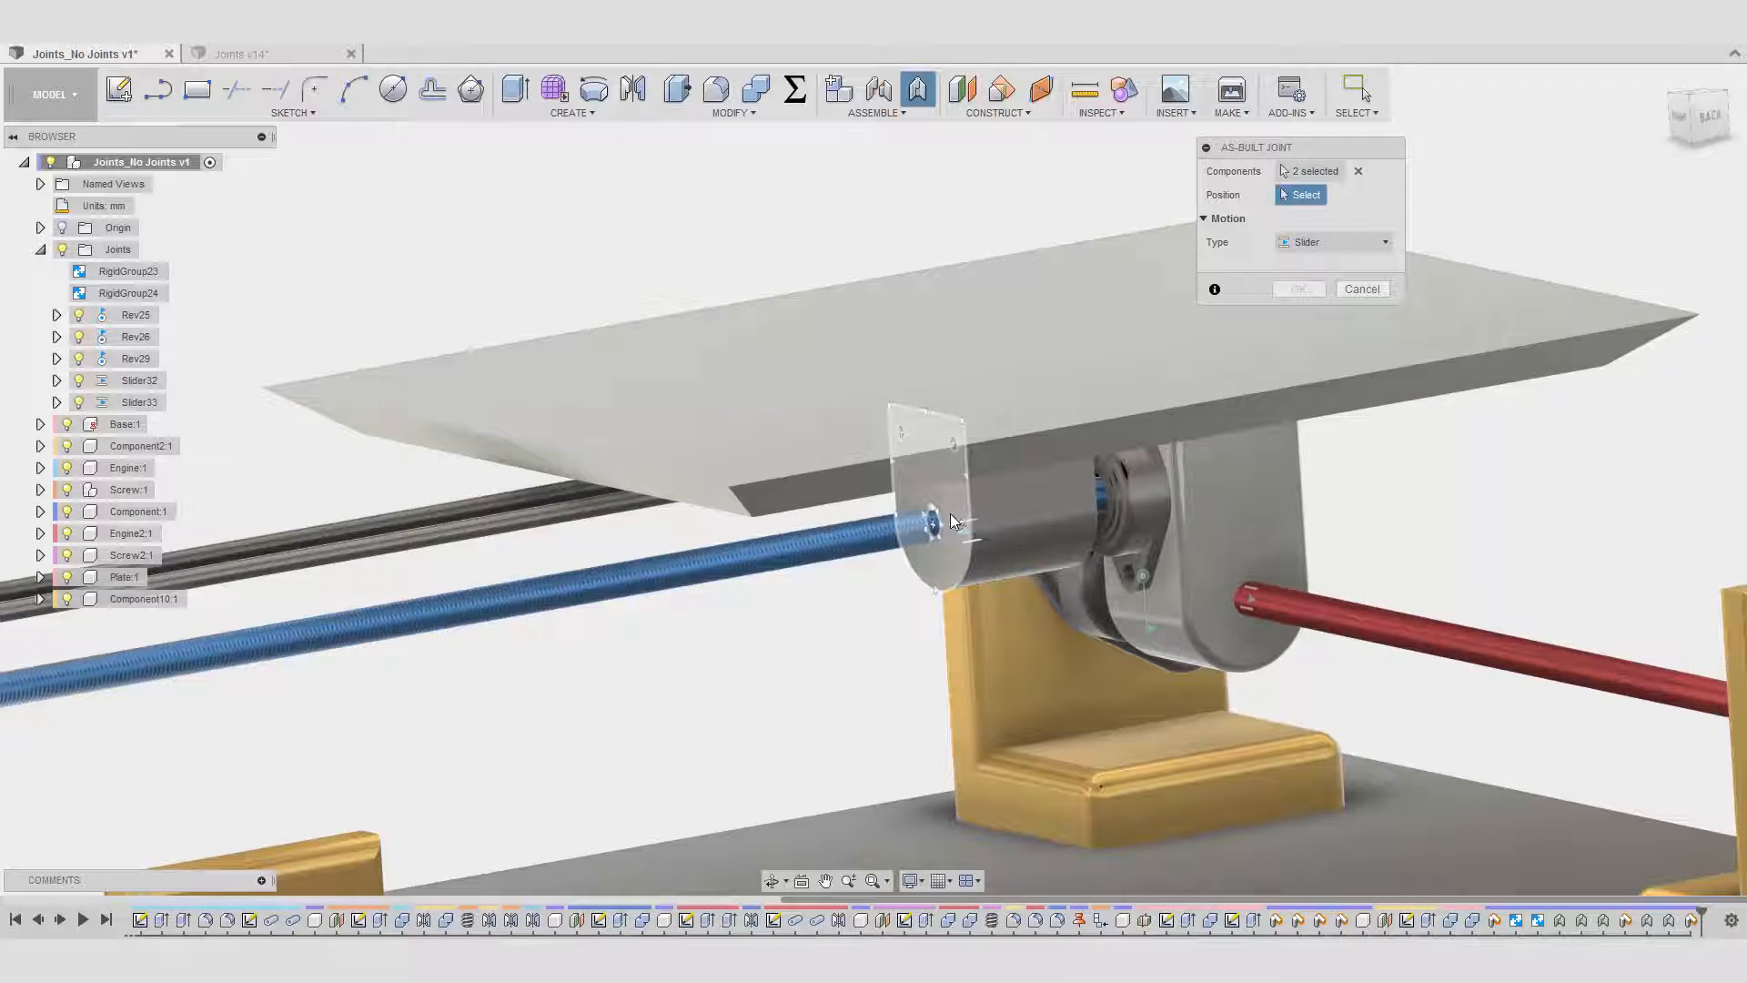
left_click(936, 527)
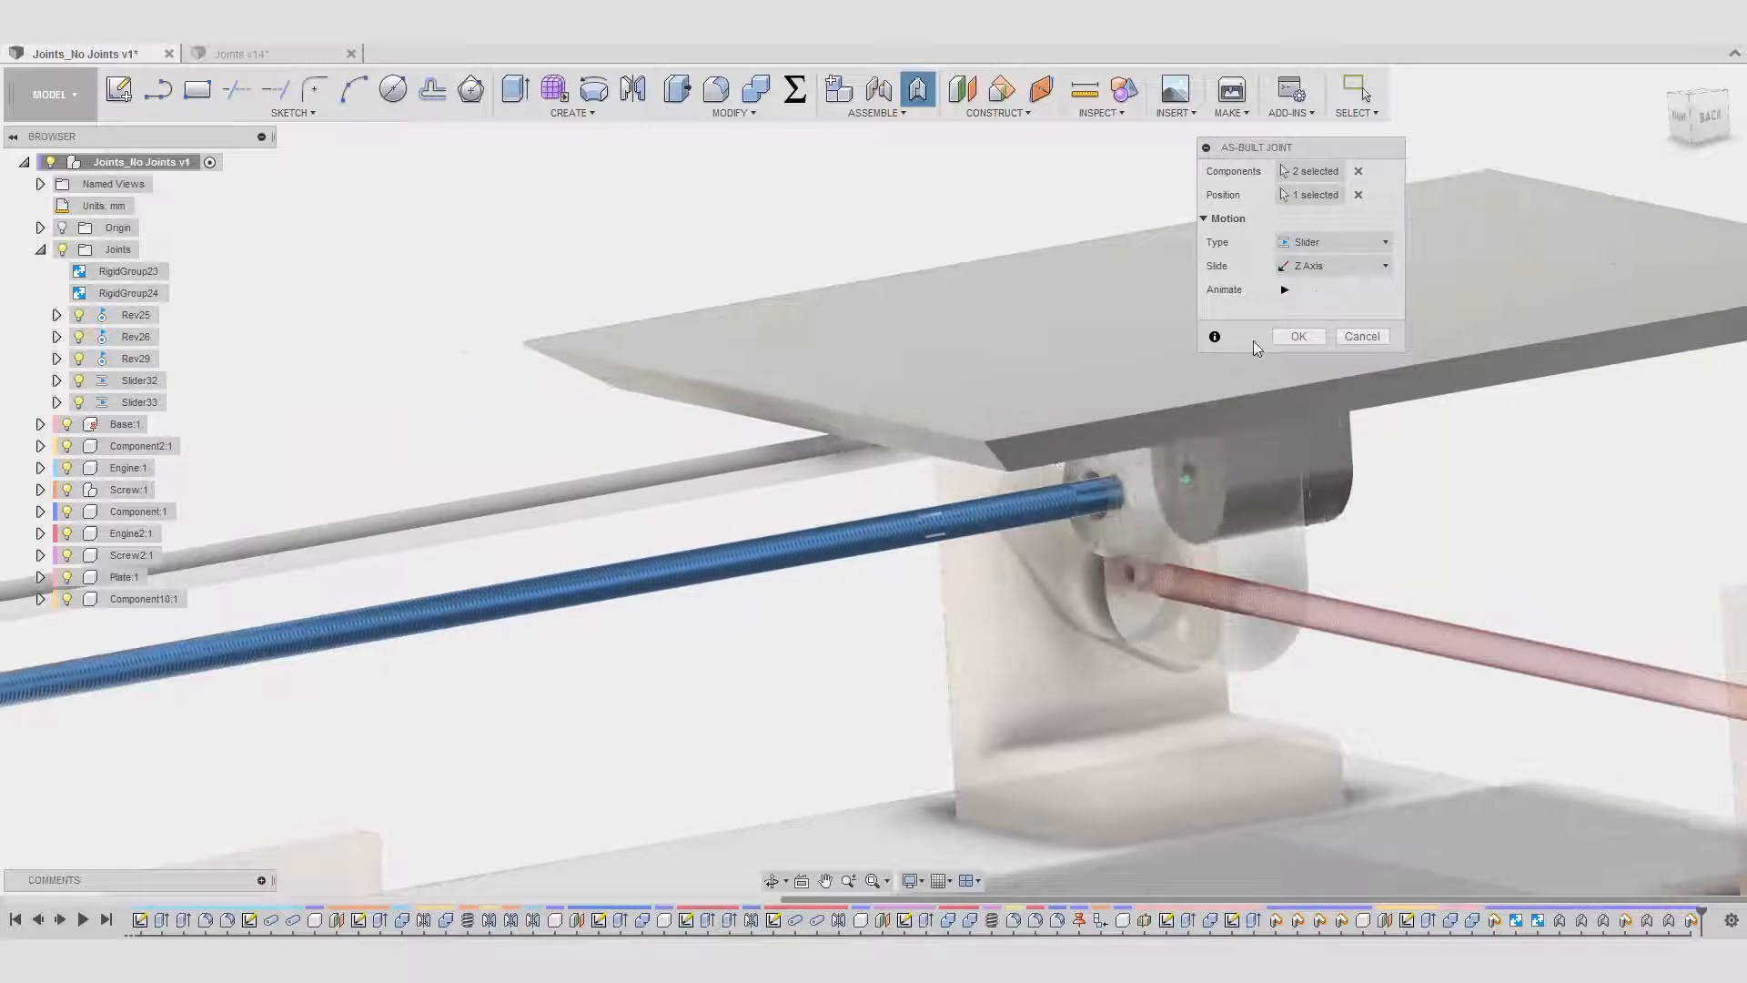
left_click(1297, 336)
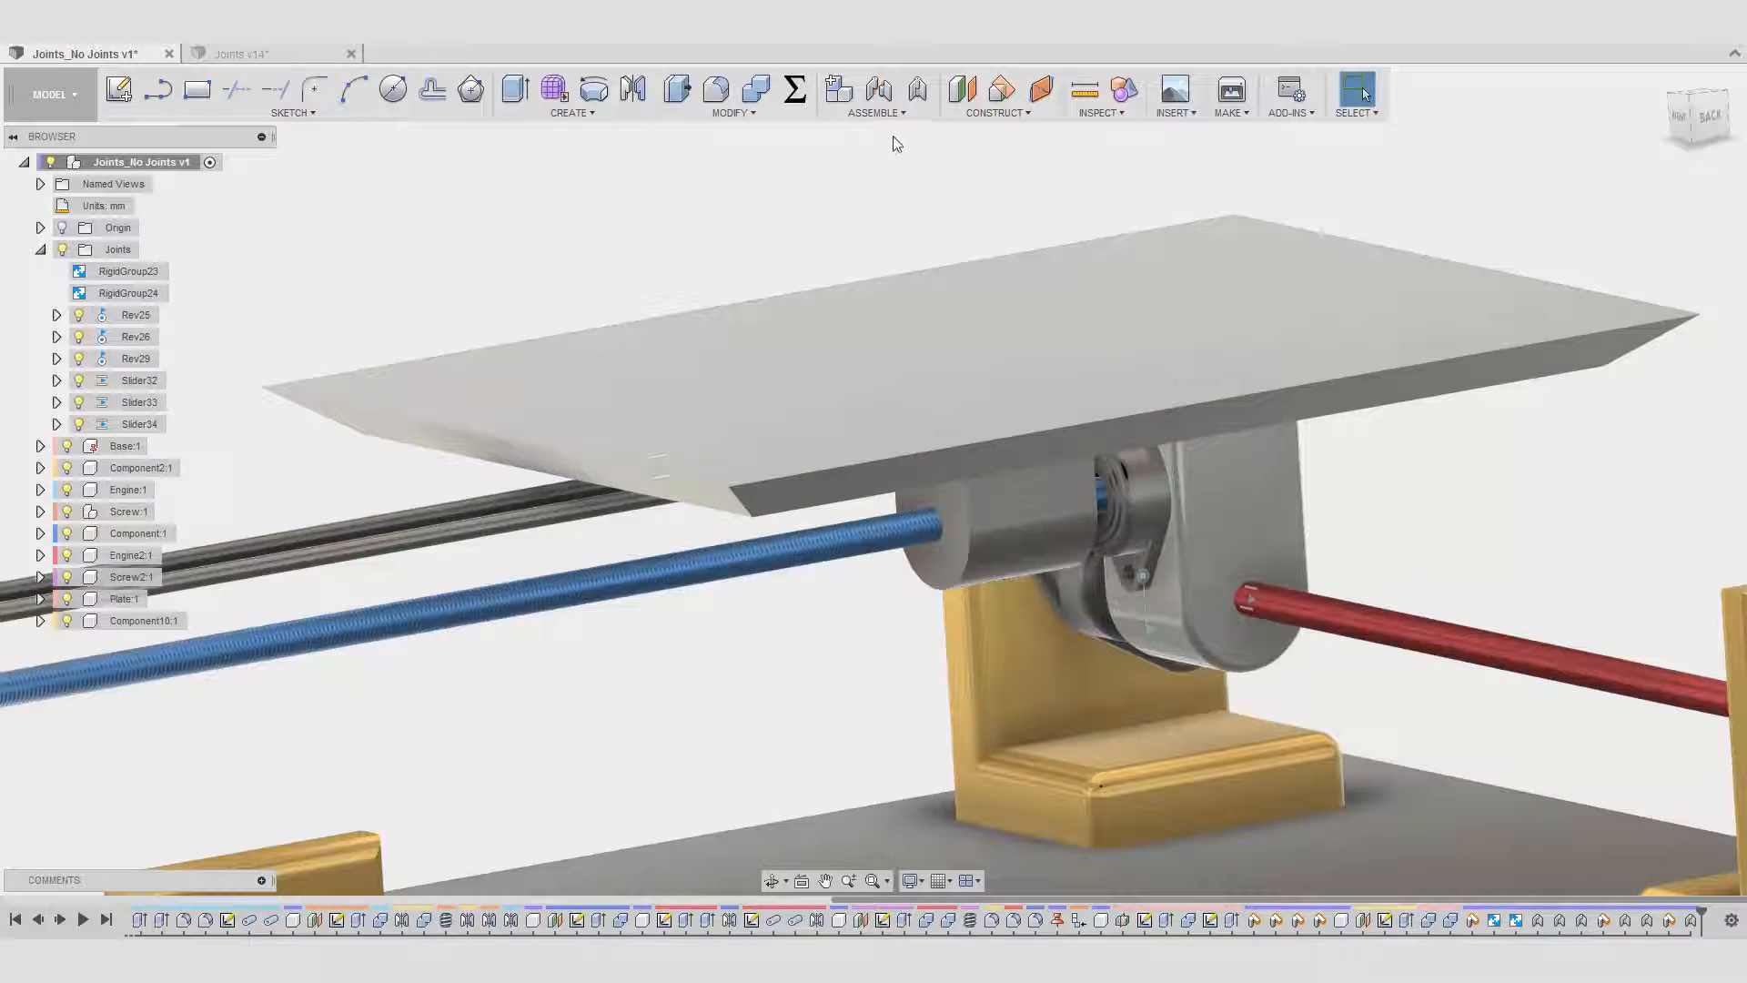
- Define a planar as-built joint with the plate and the Component10 guide rods as its two components
left_click(918, 96)
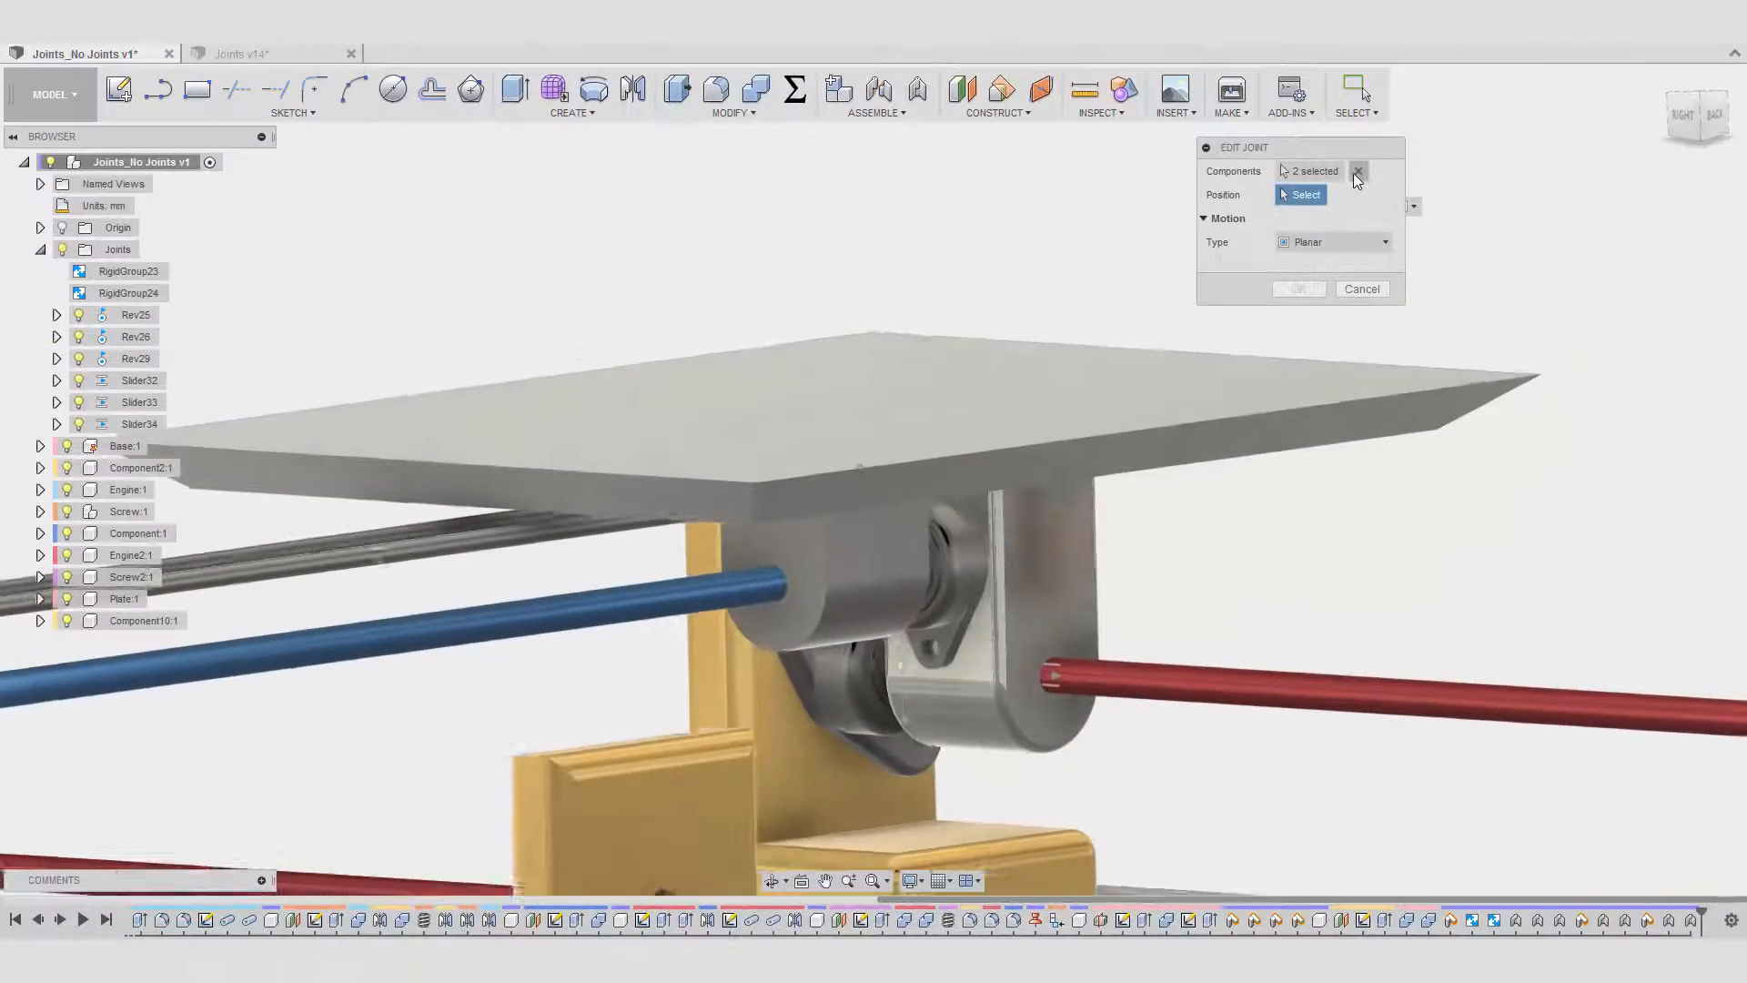
left_click(1357, 172)
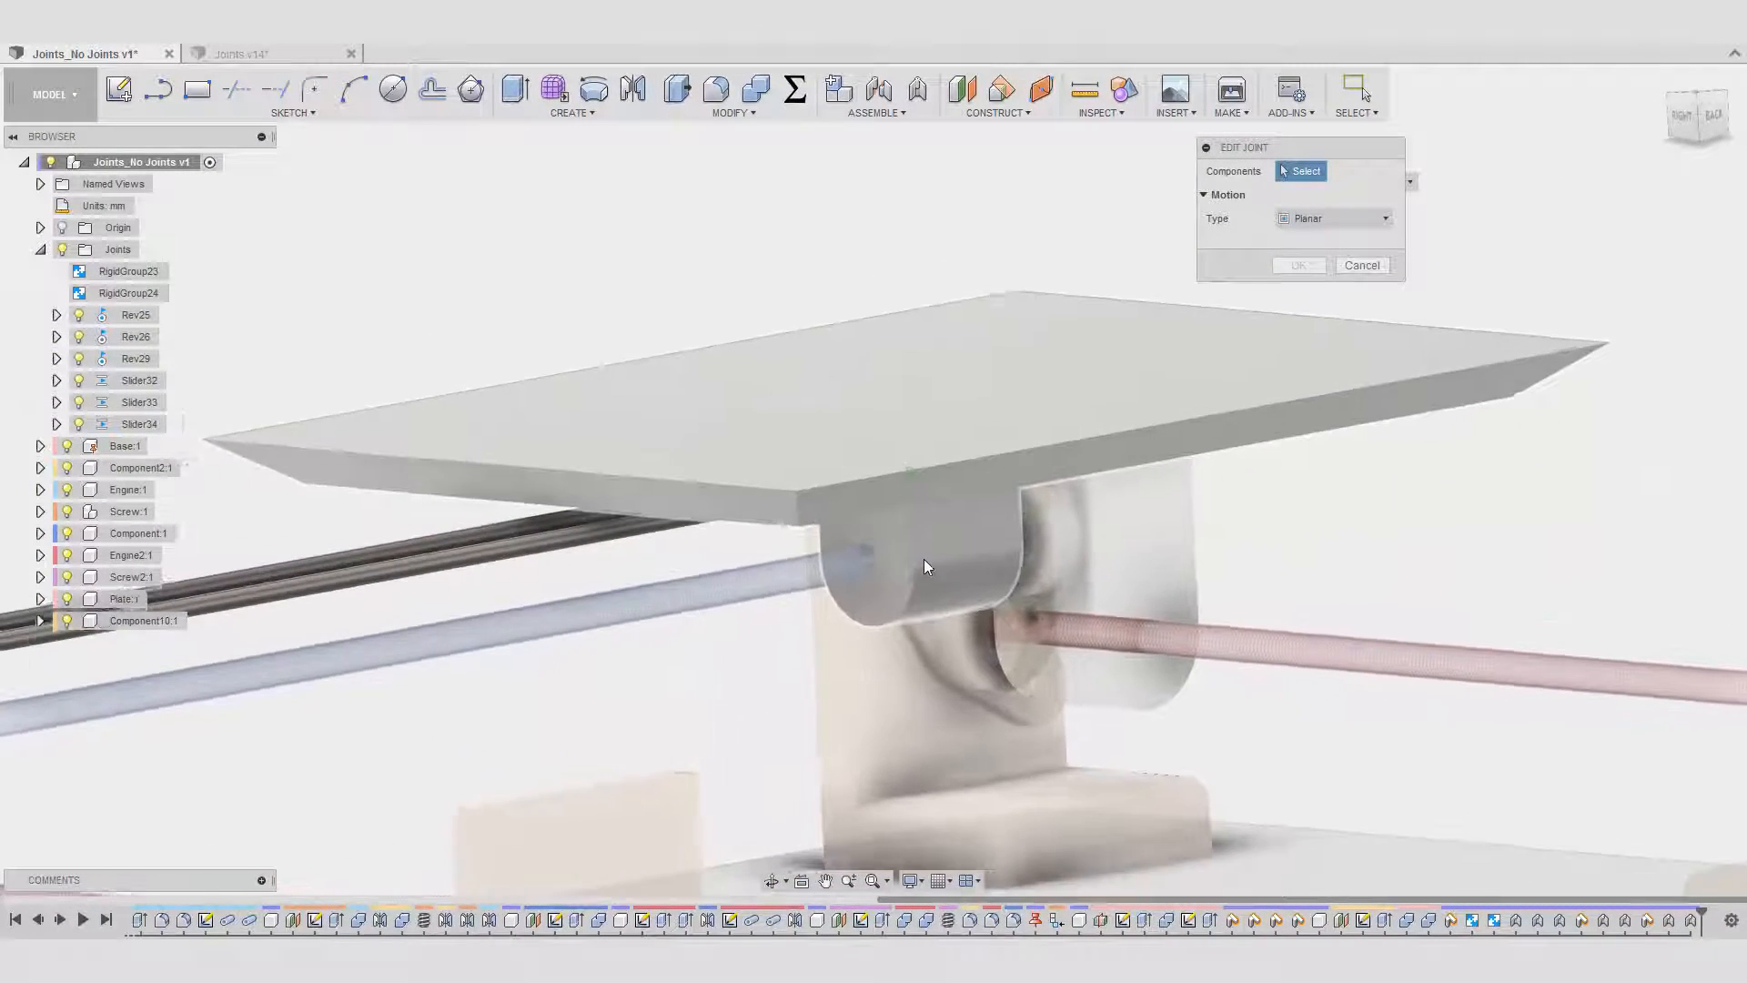
middle_click_drag(941, 561, 1013, 636, "shift")
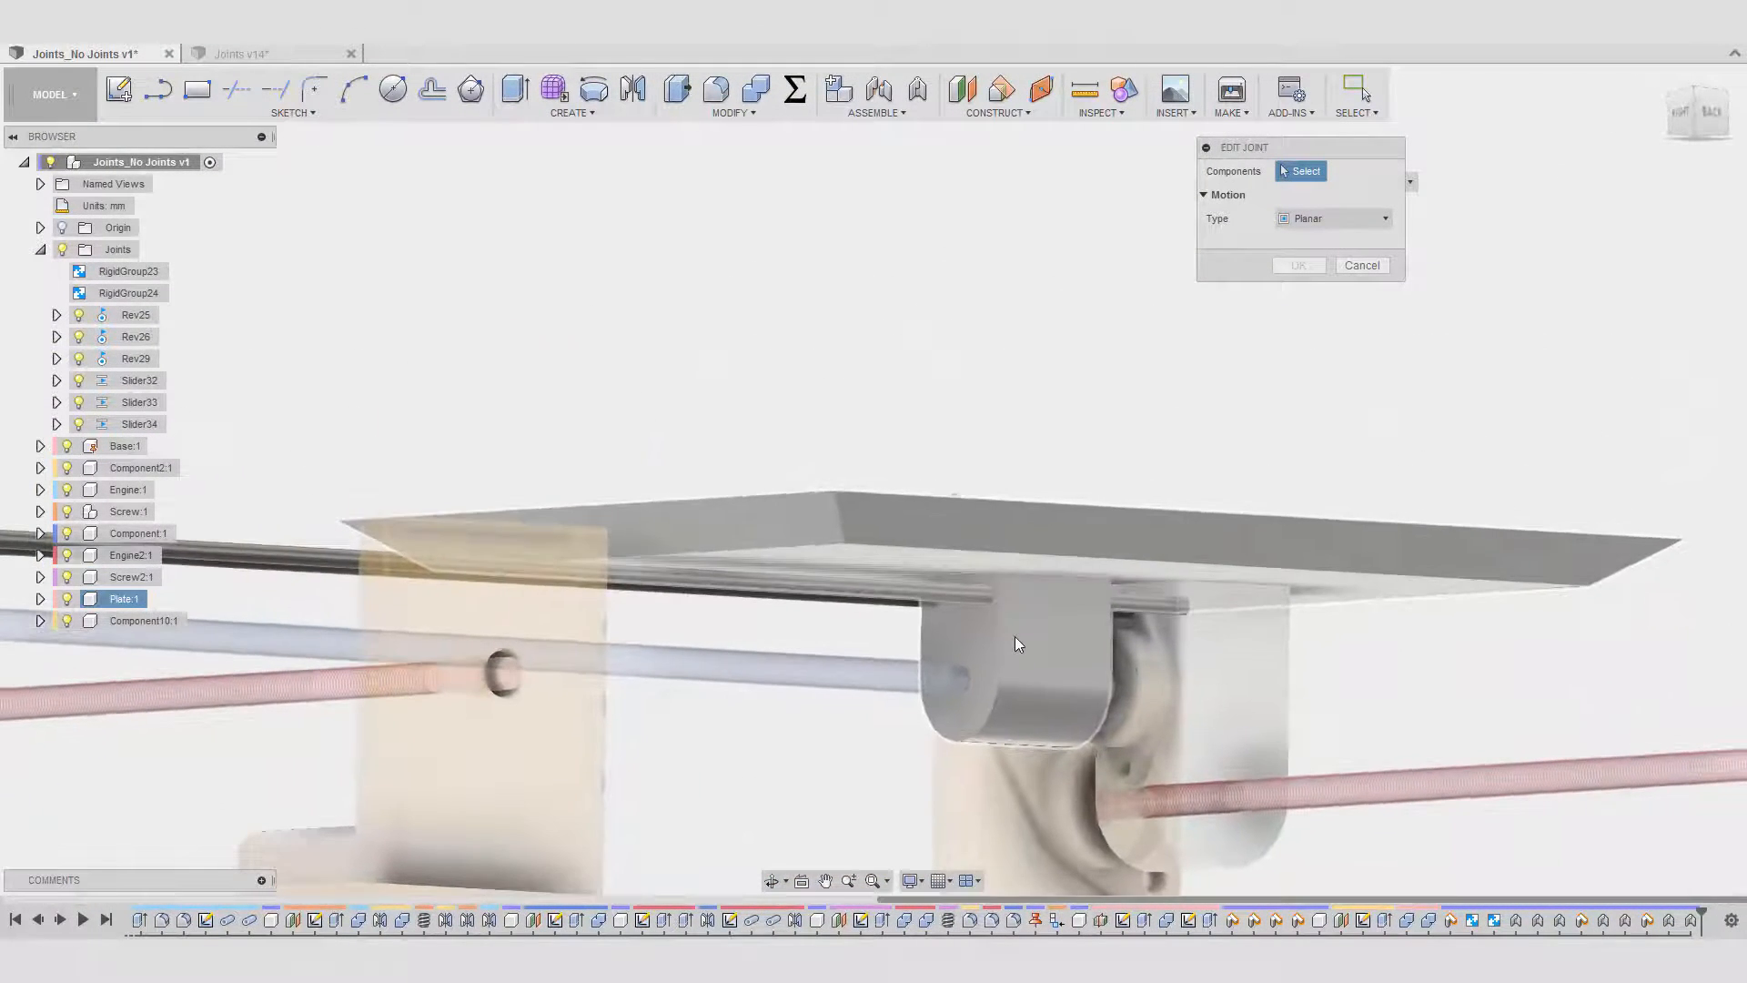
left_click(1023, 635)
left_click(887, 588)
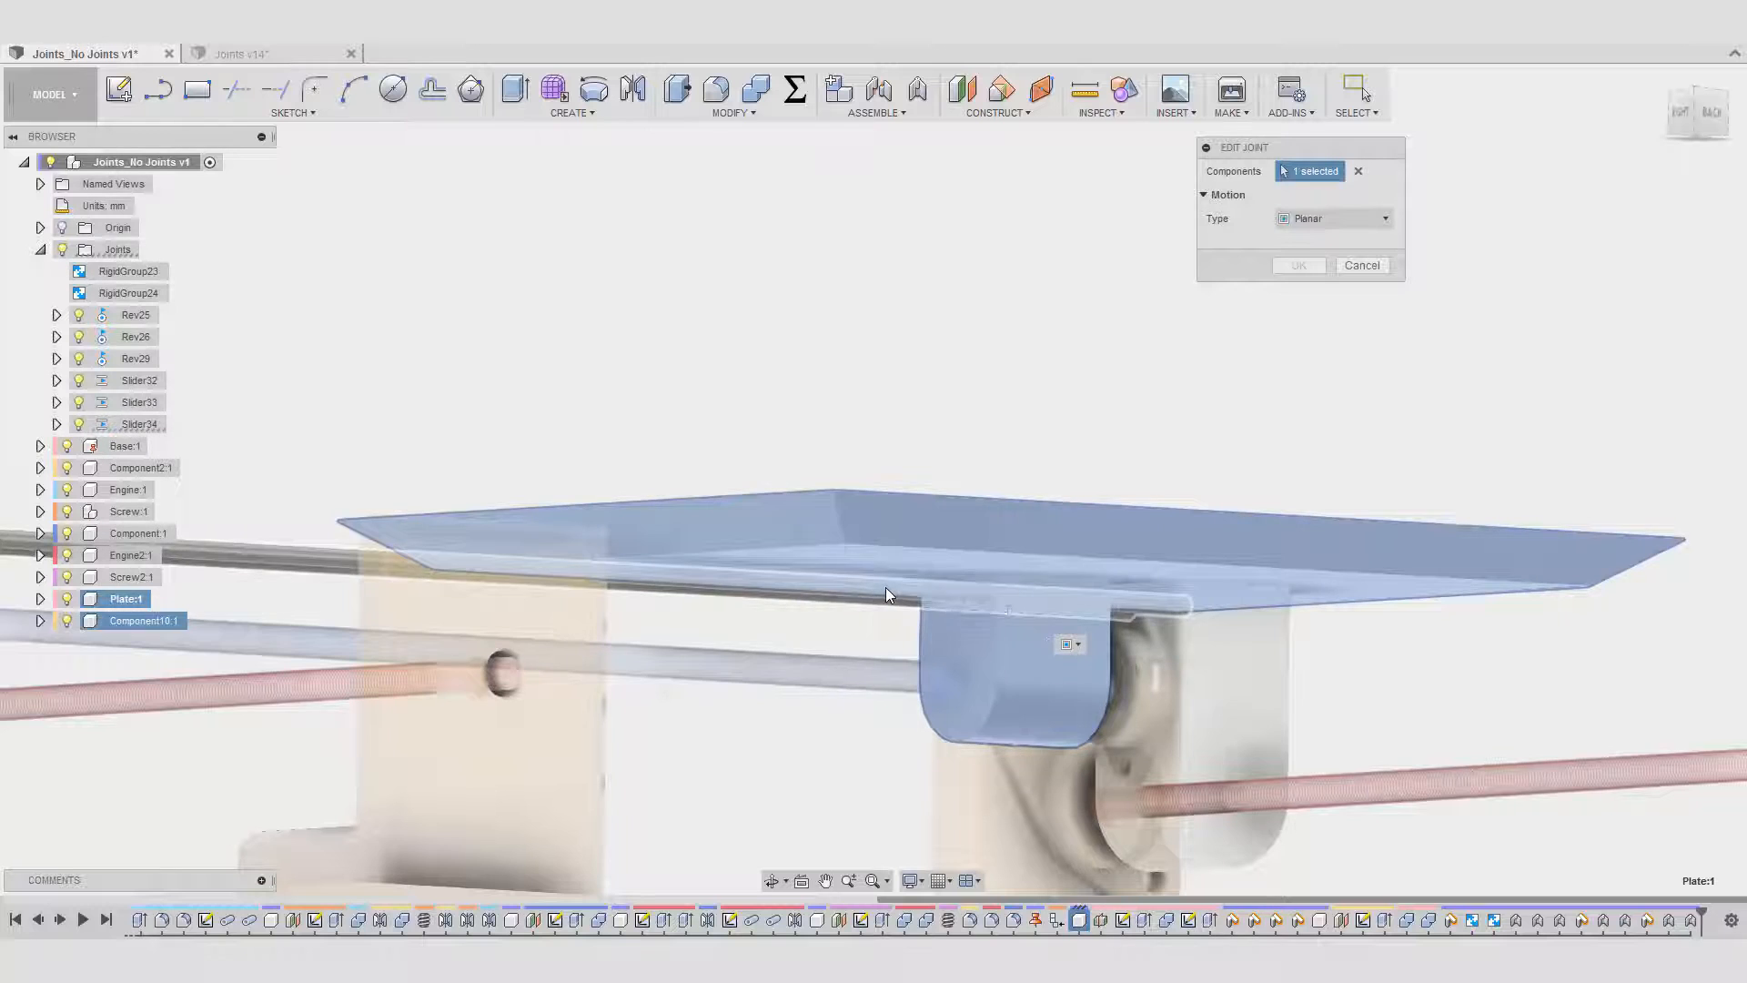
- Try the planar joint's position at the plate's guide-rod hole, and replace it with a point on the guide rod
middle_click_drag(970, 582, 970, 594, "shift")
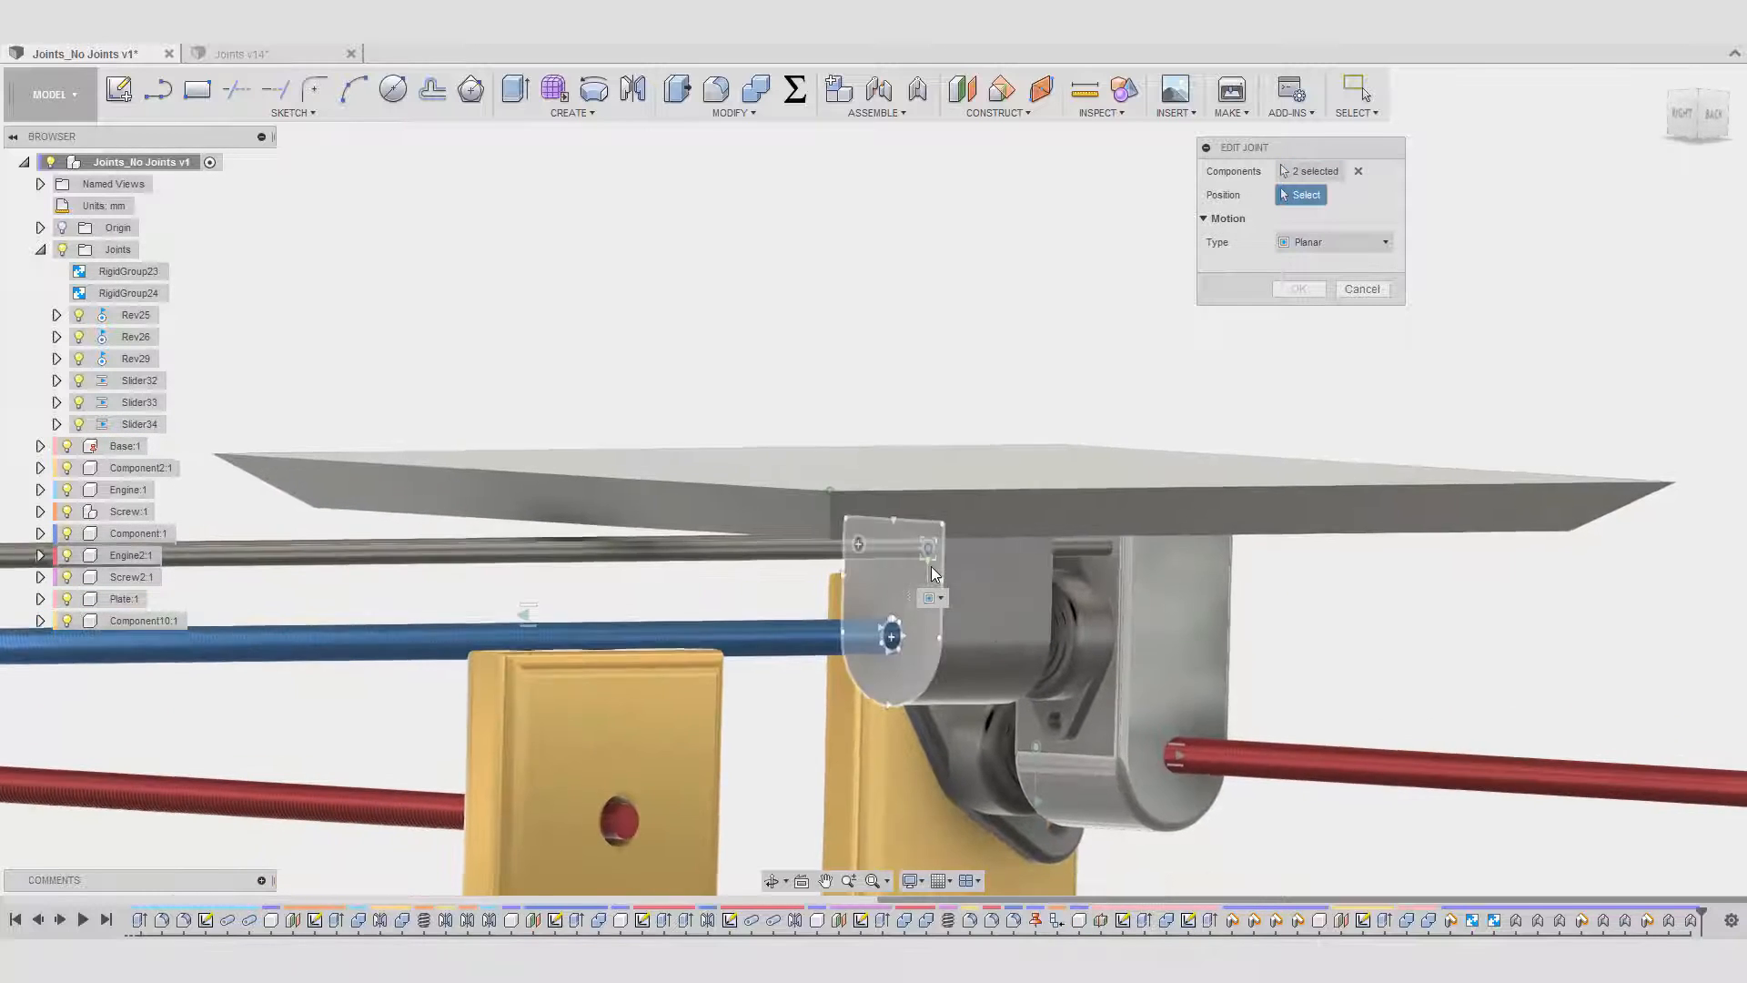
scroll(931, 568, "up", 1)
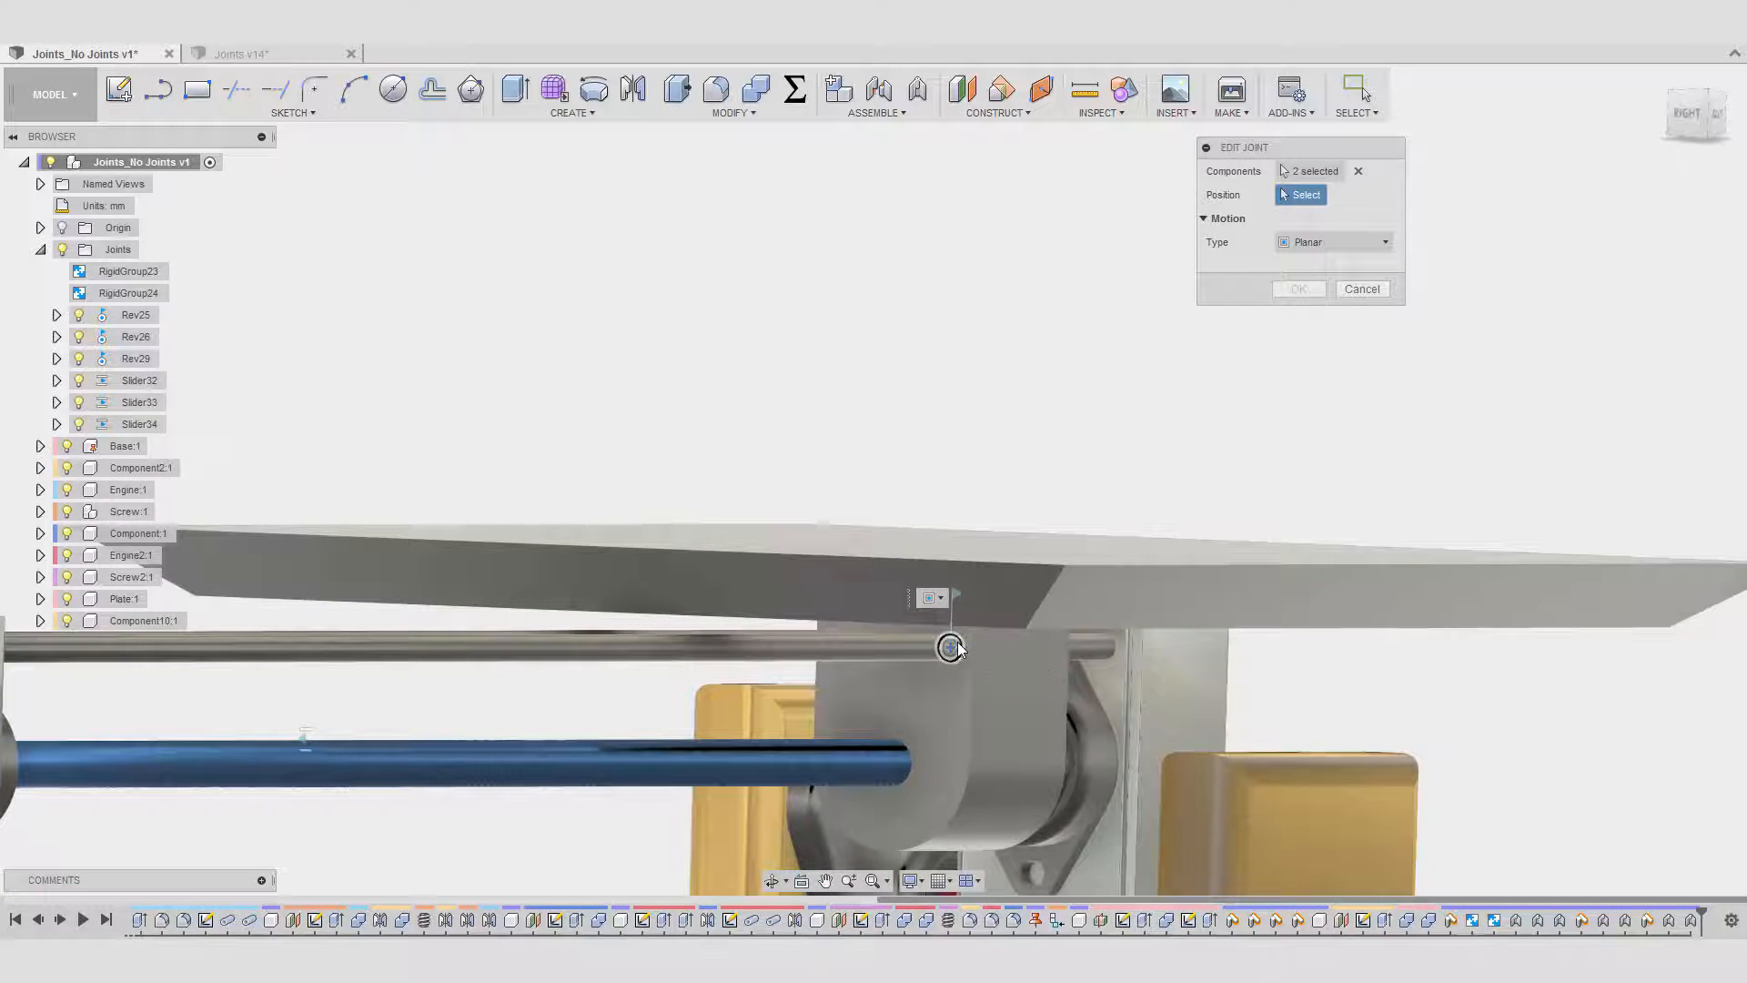
left_click(956, 643)
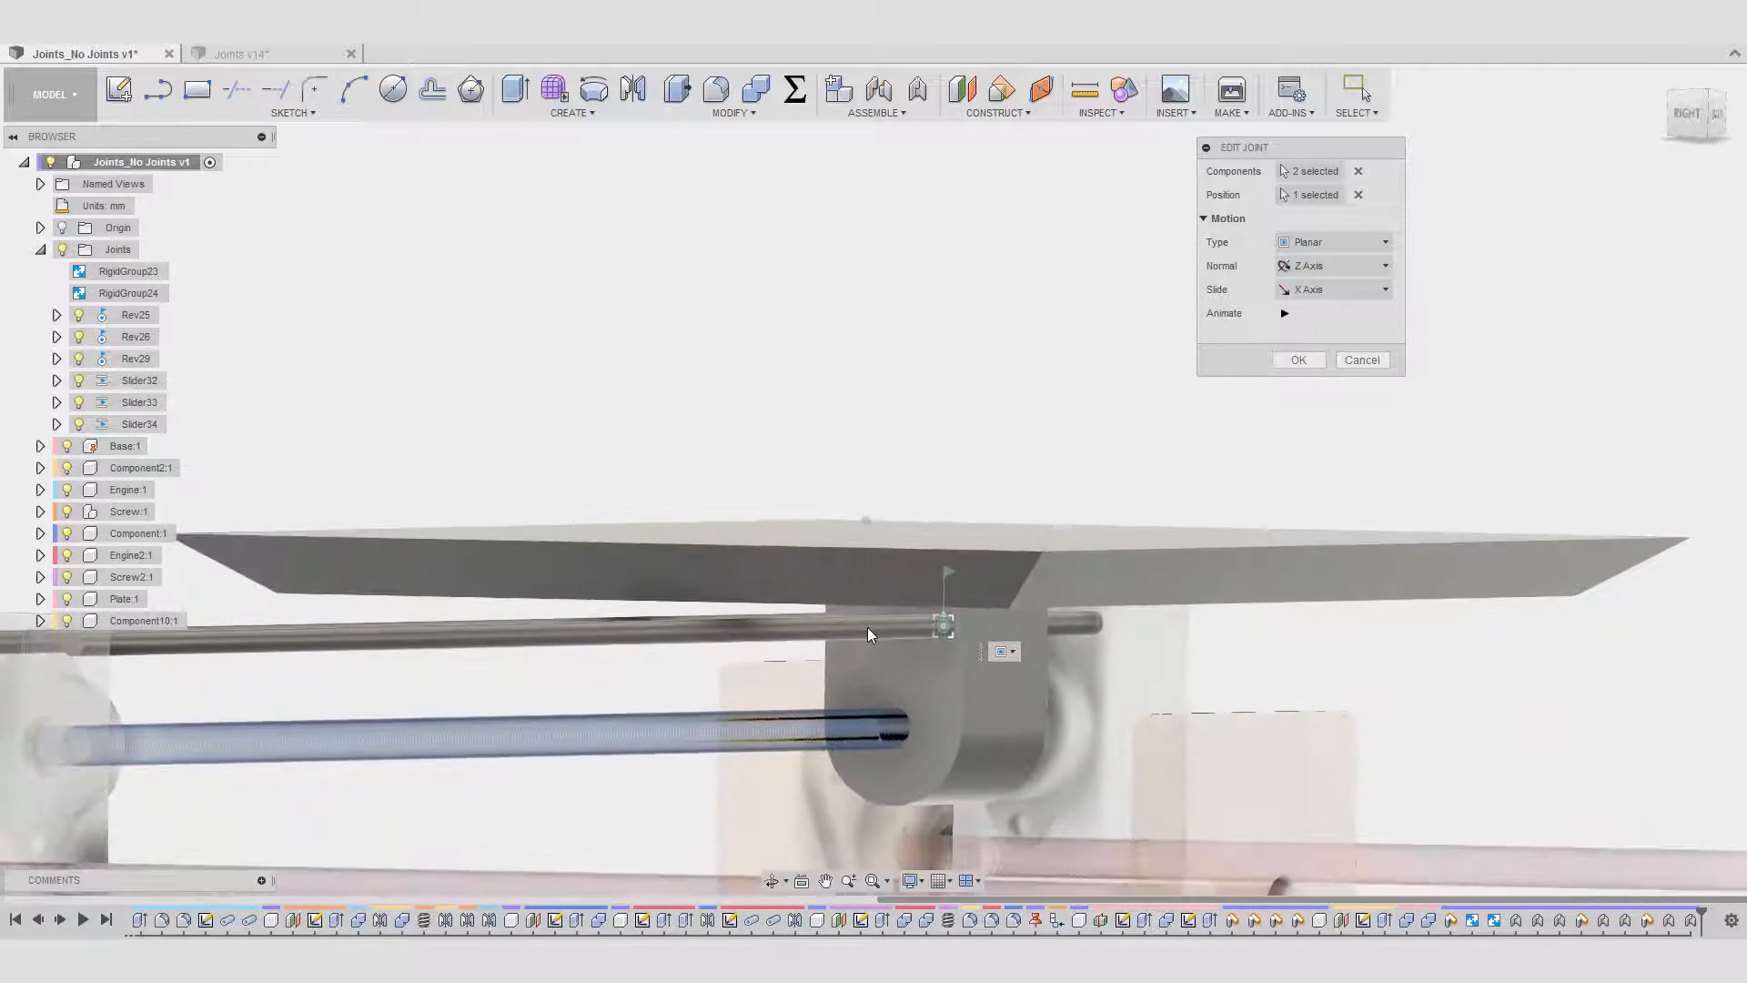
left_click(1358, 195)
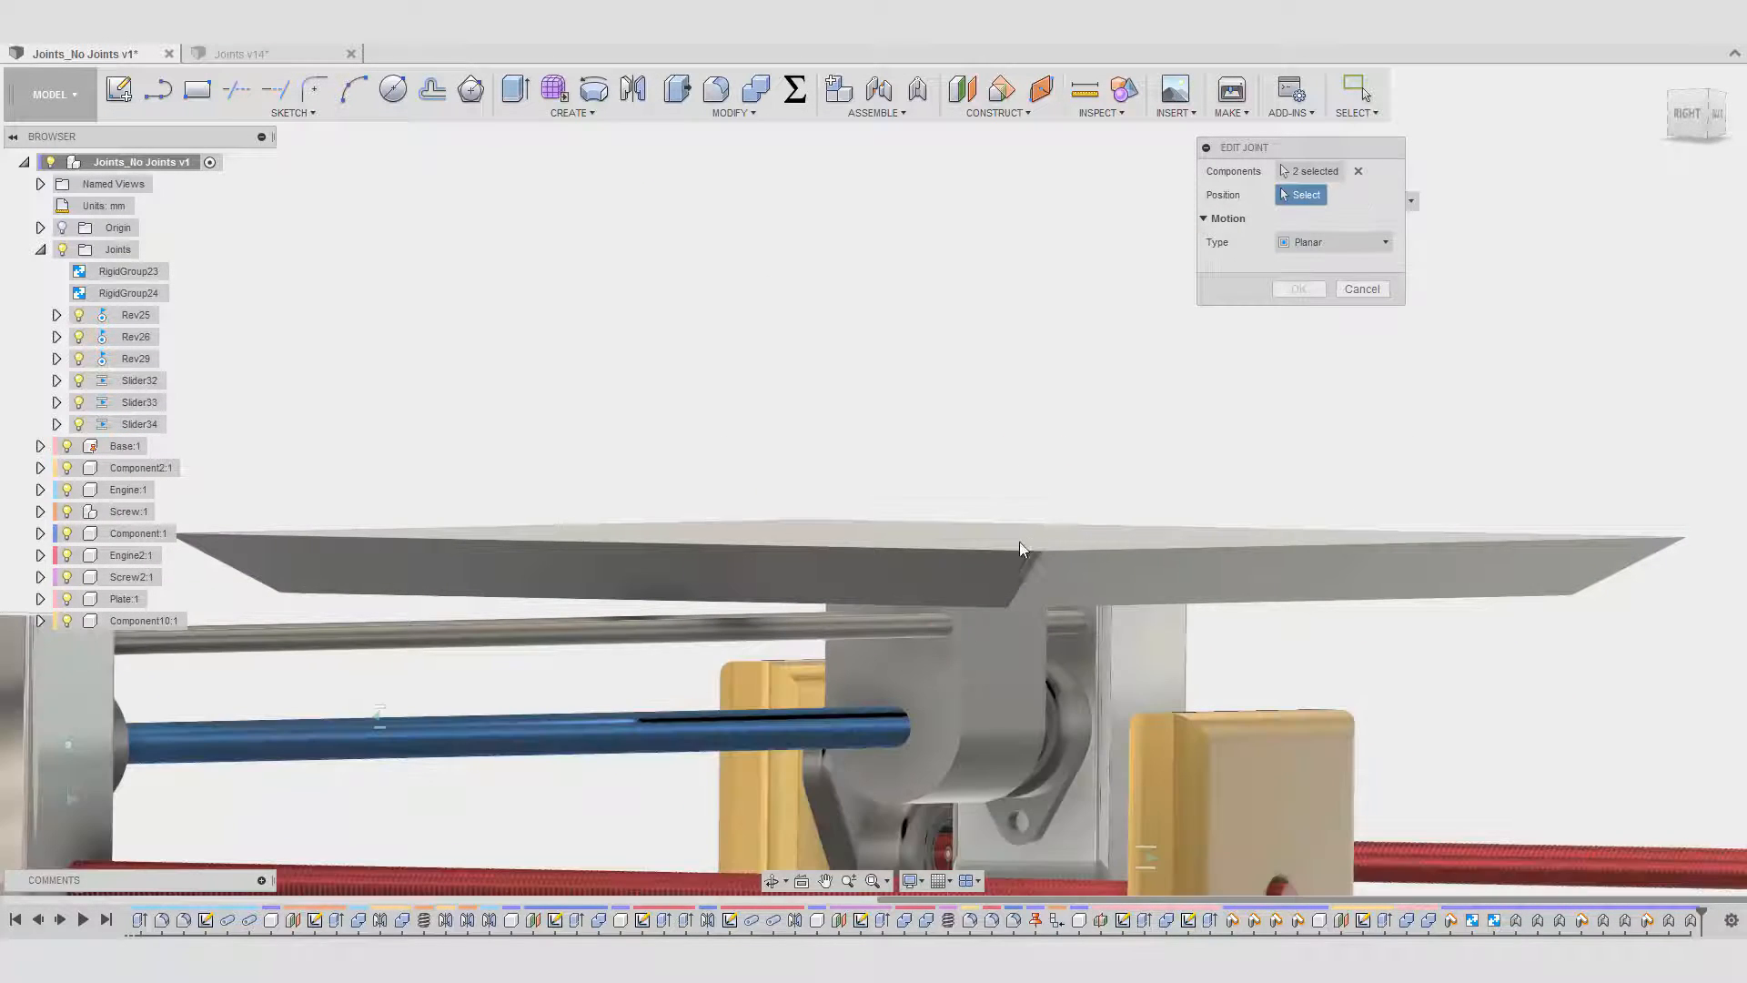
left_click(586, 643)
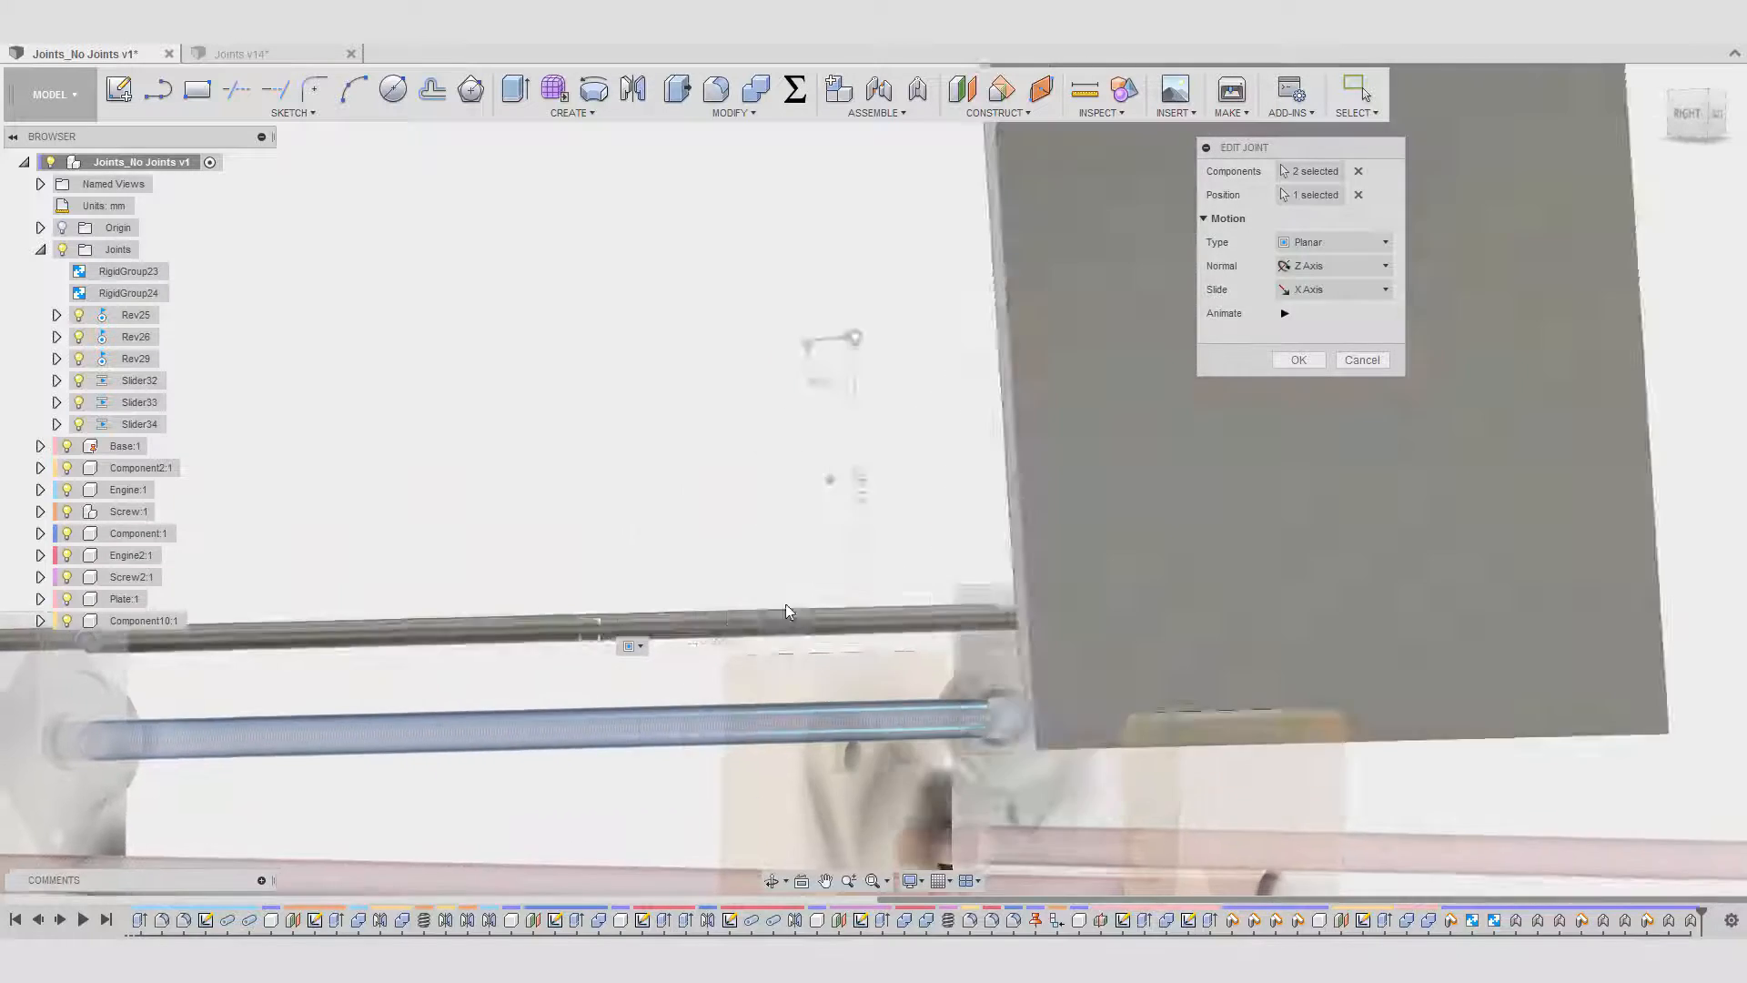
- Set the planar joint's slide direction to the Z axis with the Y axis as normal, and finish the joint
middle_click_drag(788, 606, 1341, 333, "shift")
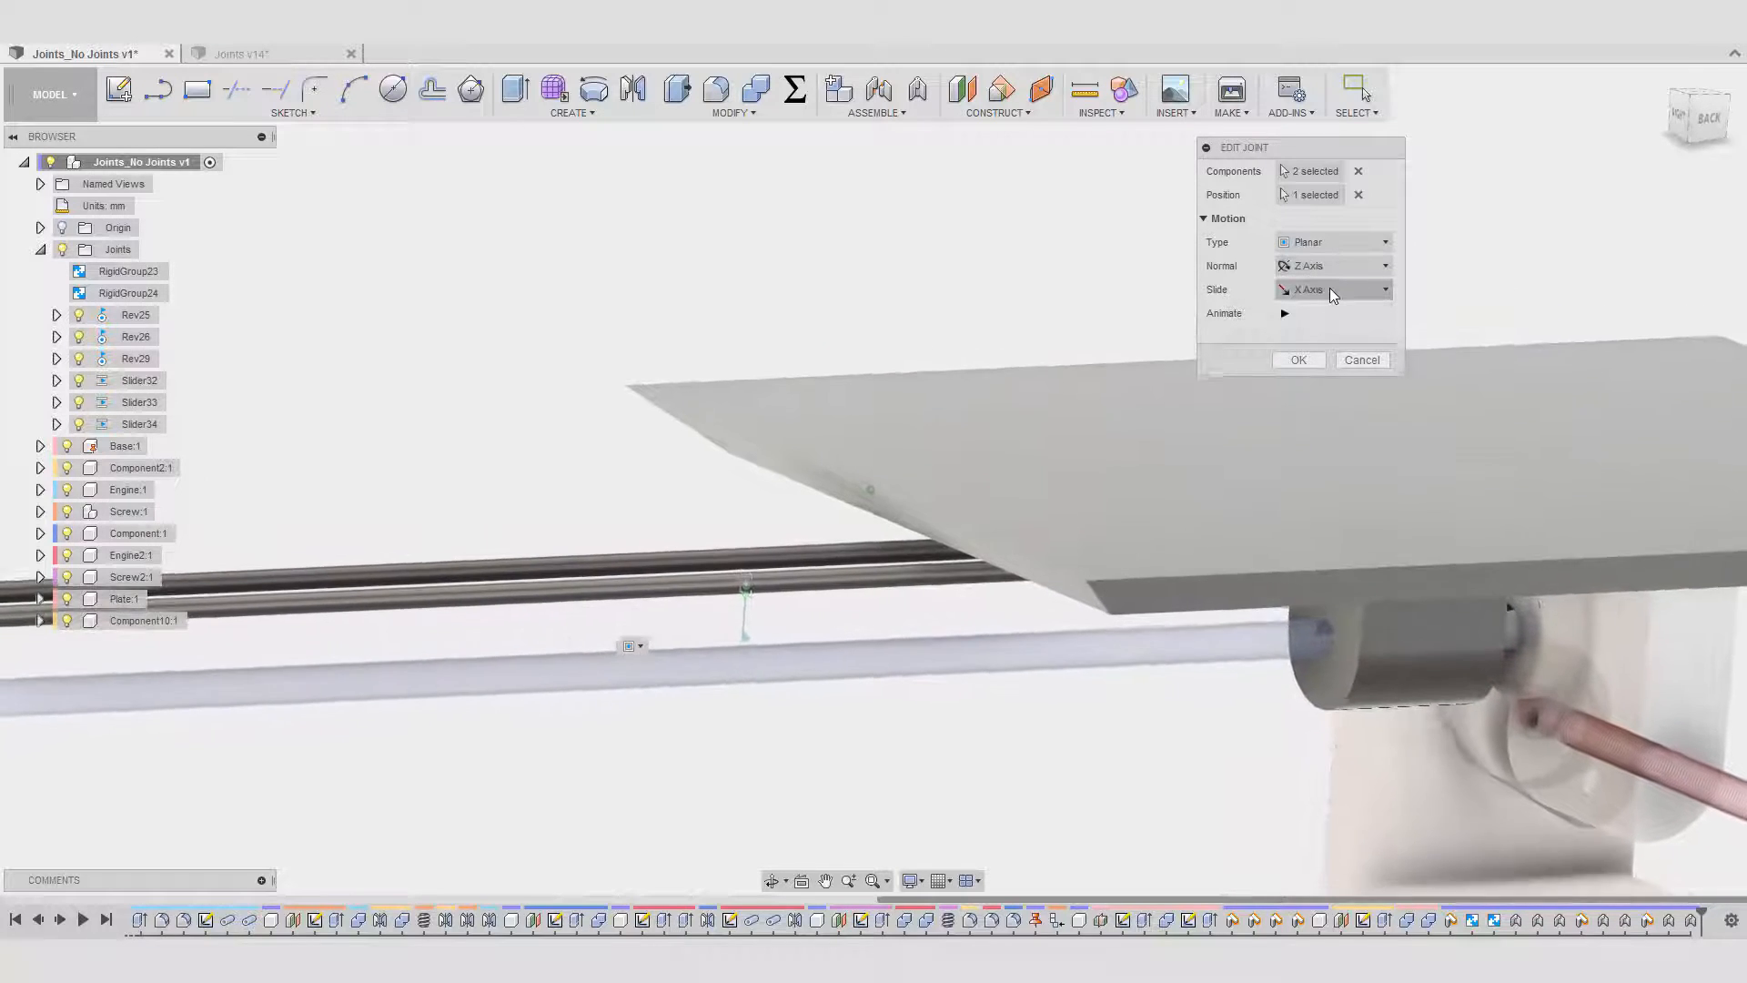
left_click(1329, 288)
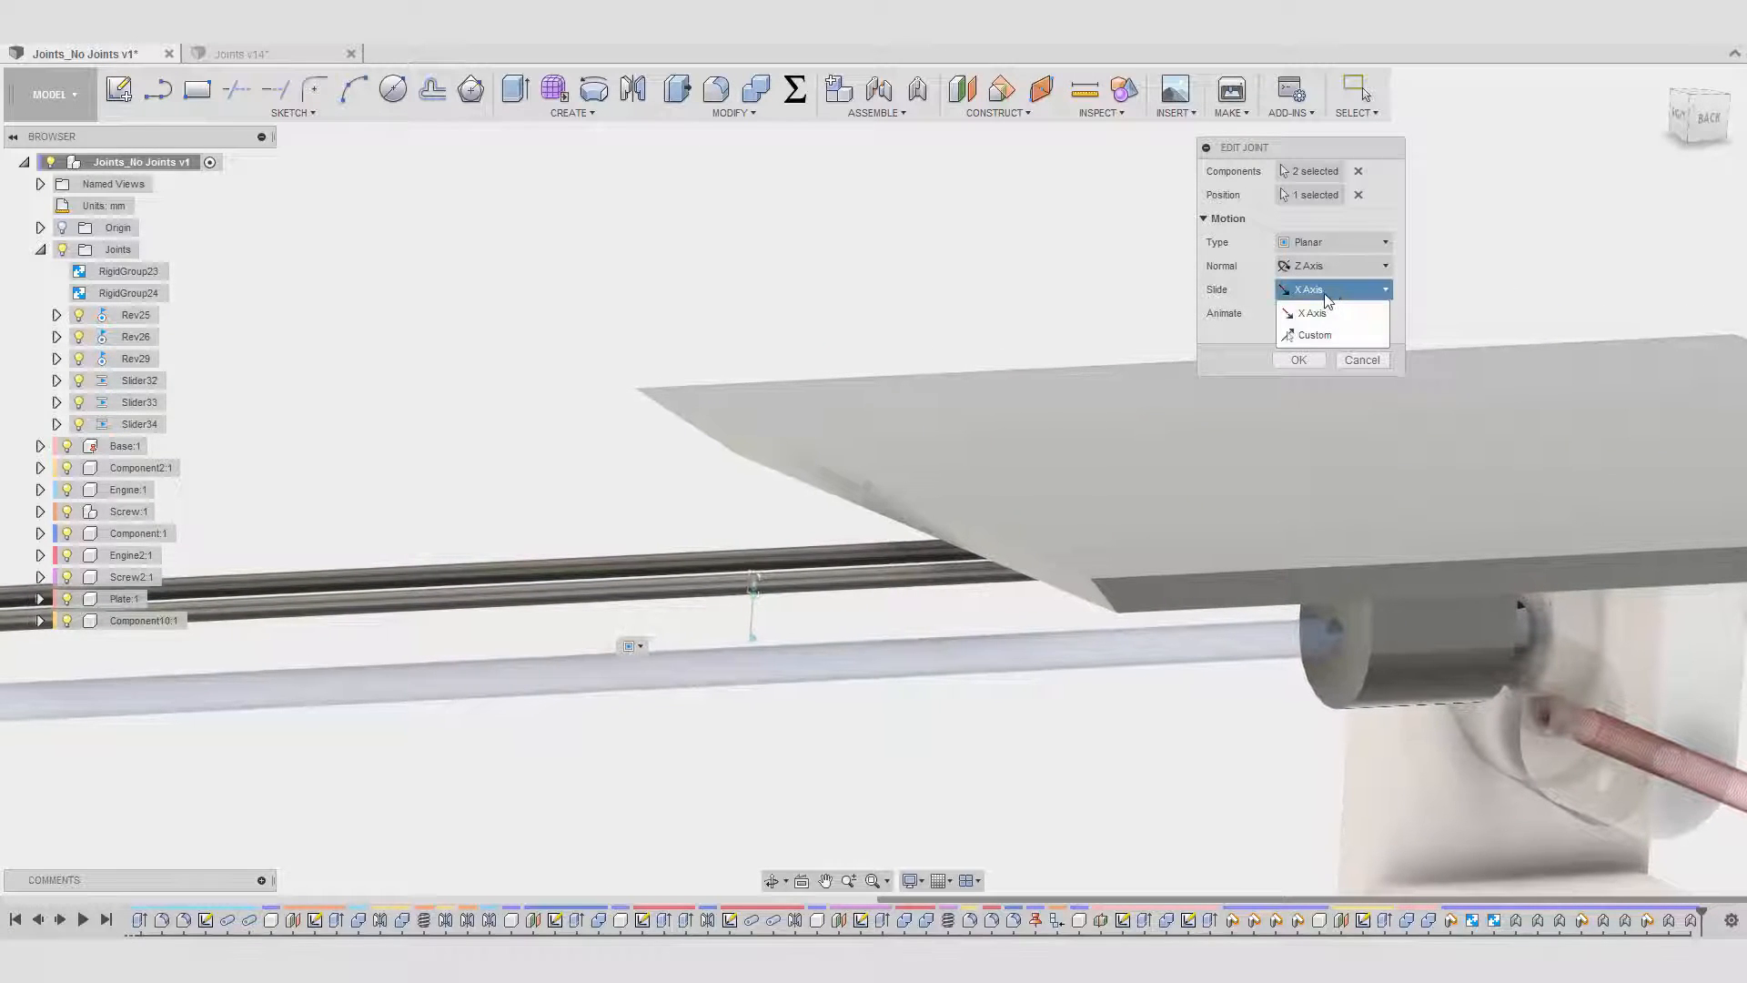
left_click(1313, 312)
left_click(1329, 290)
left_click(1317, 308)
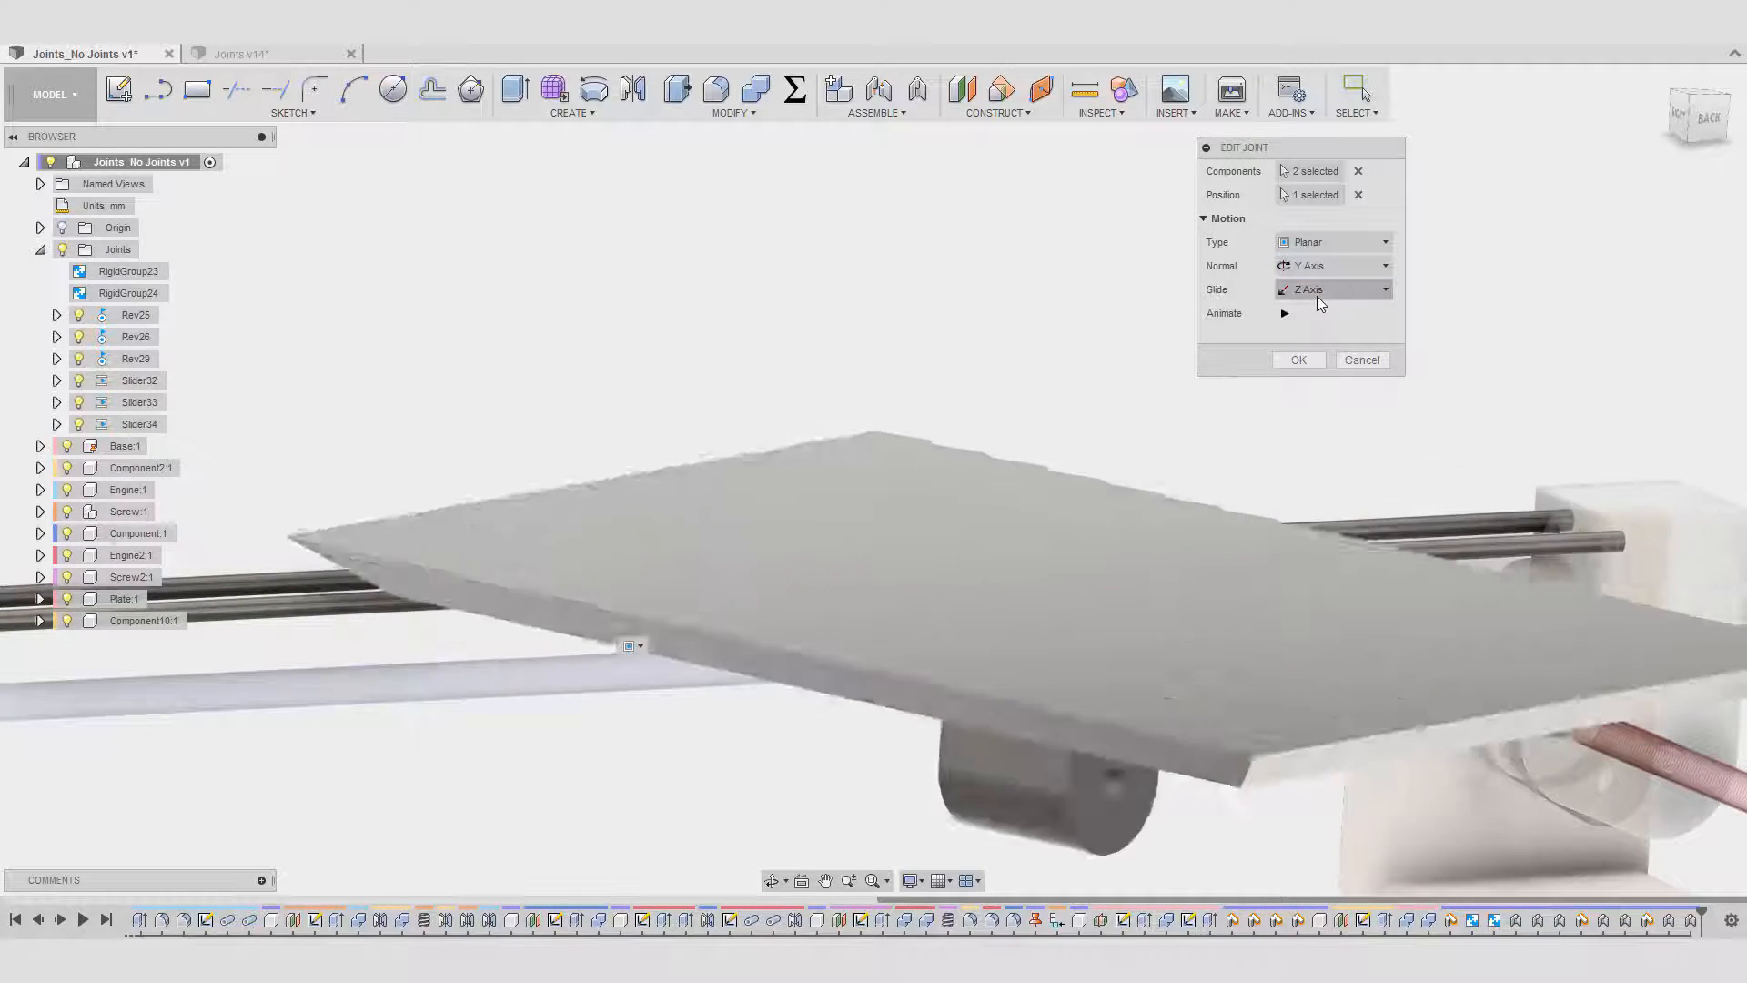
left_click(1301, 362)
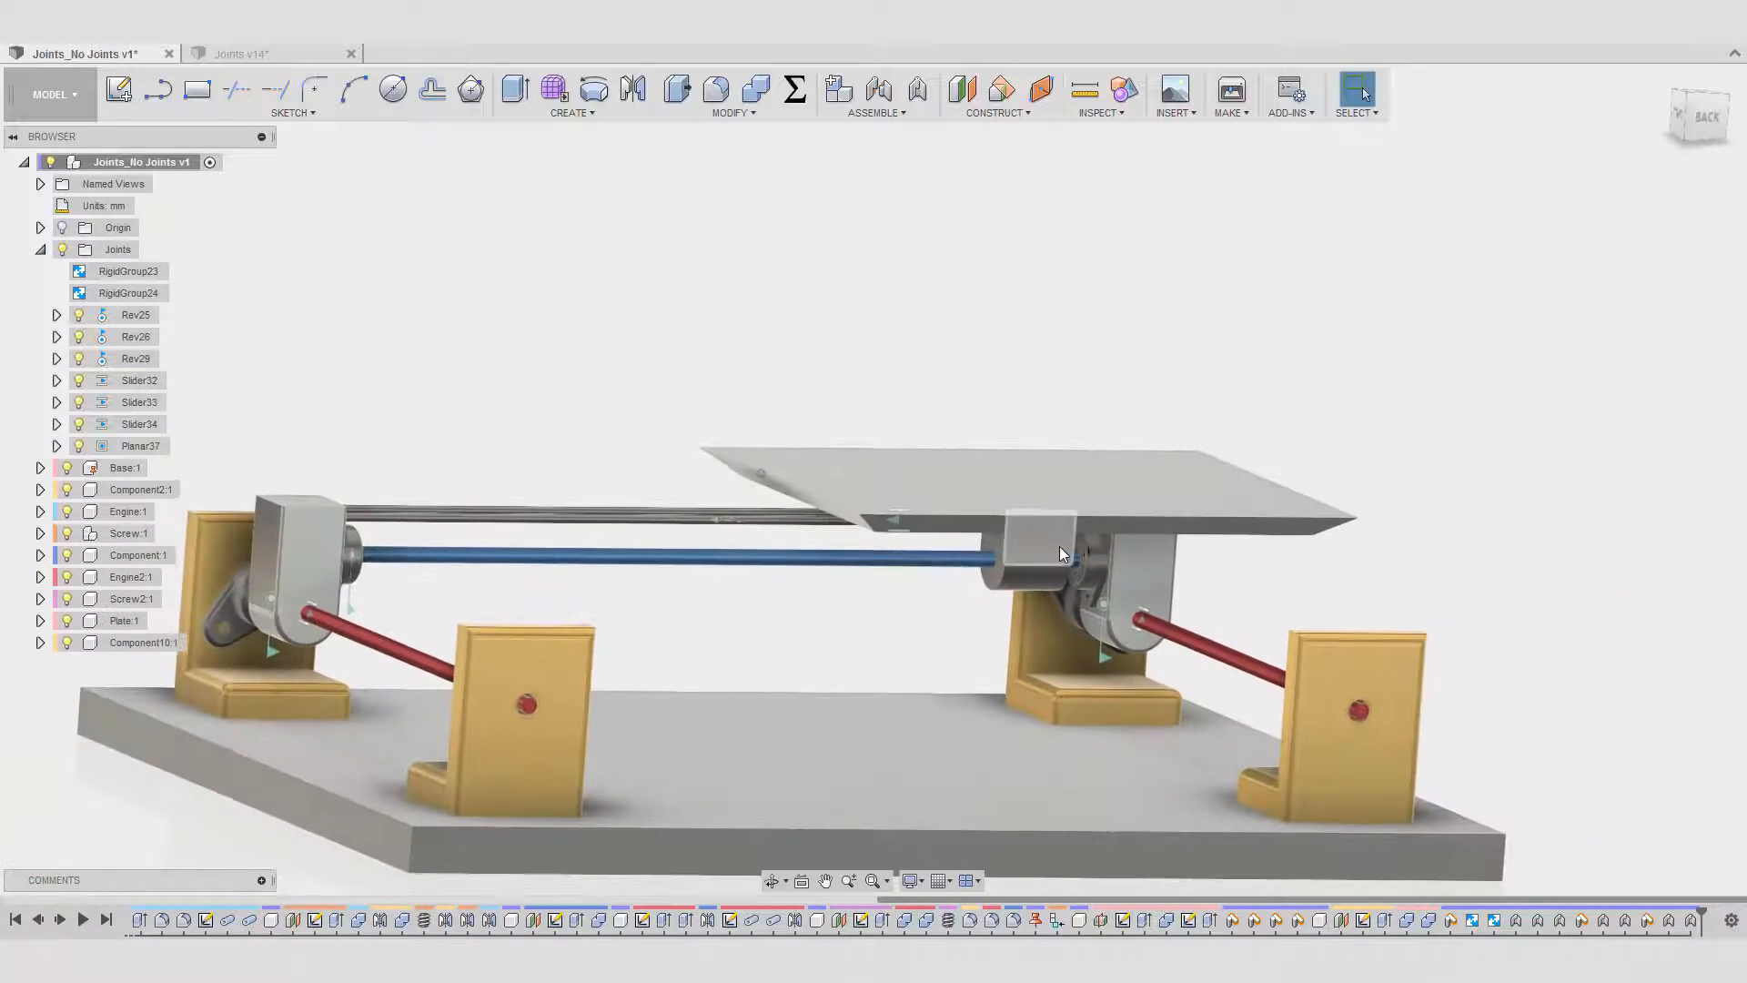
- Test the rebuilt plate joints by moving the plate and carriage from several viewpoints, and revert the positions
left_click_drag(1059, 546, 1155, 357)
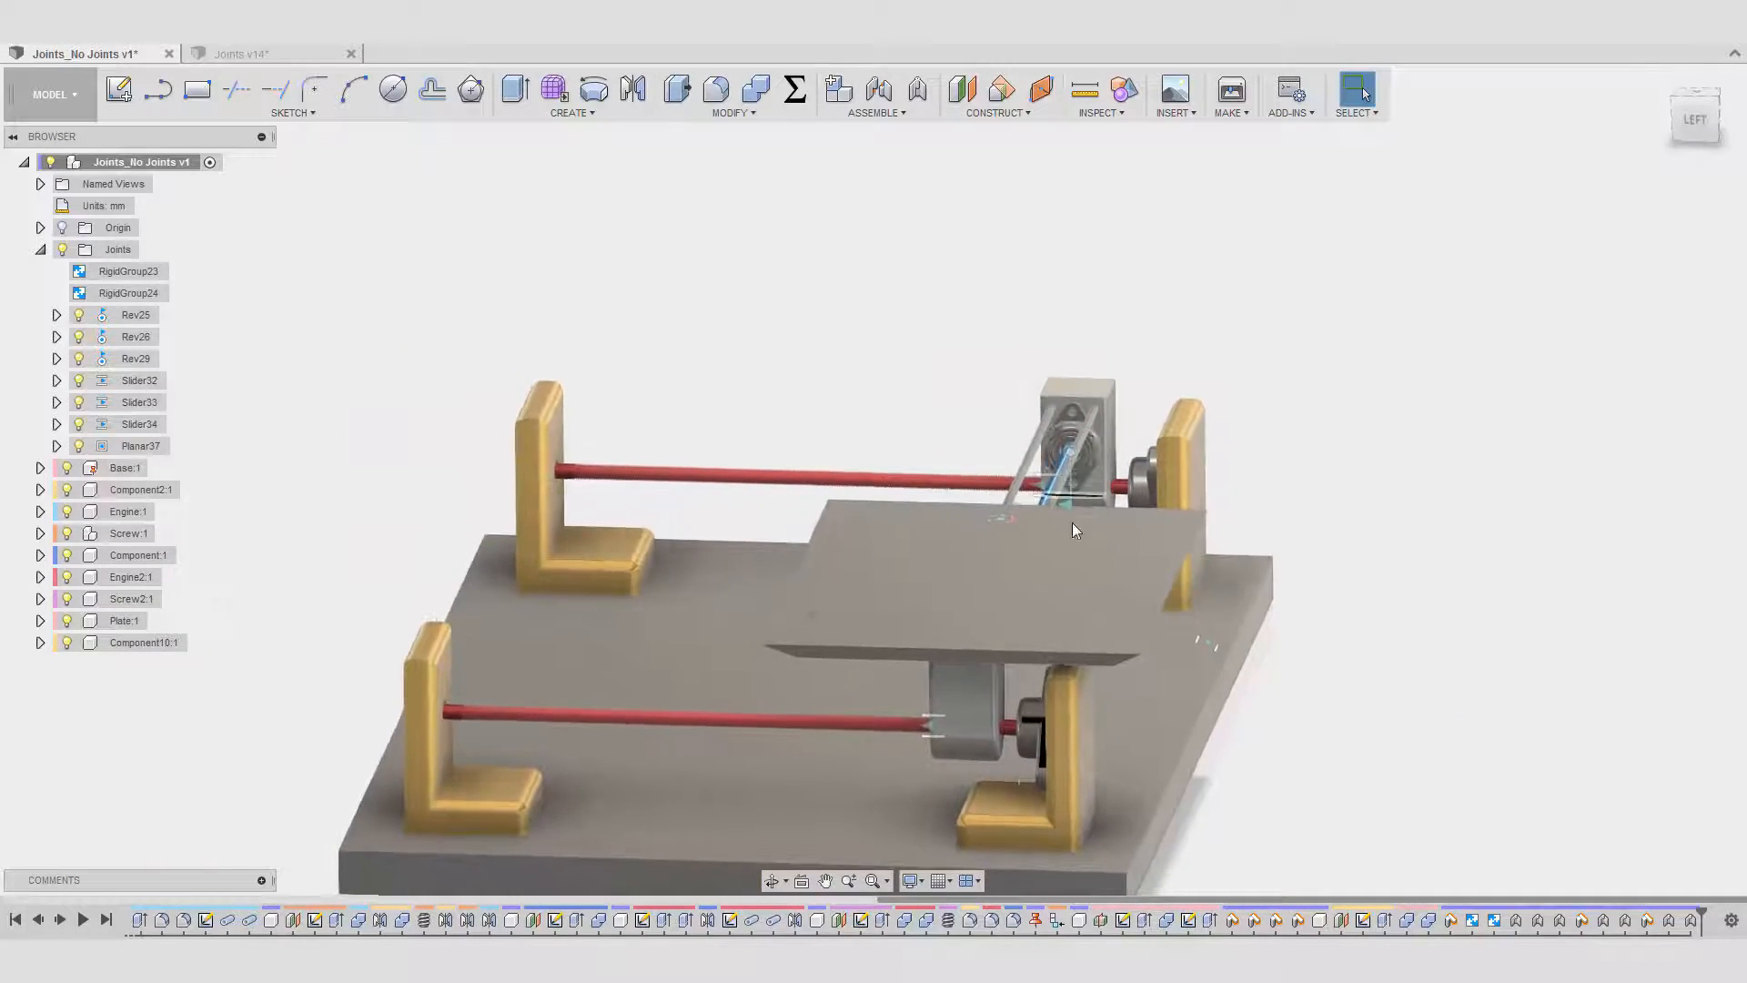
middle_click_drag(1072, 523, 1046, 599, "shift")
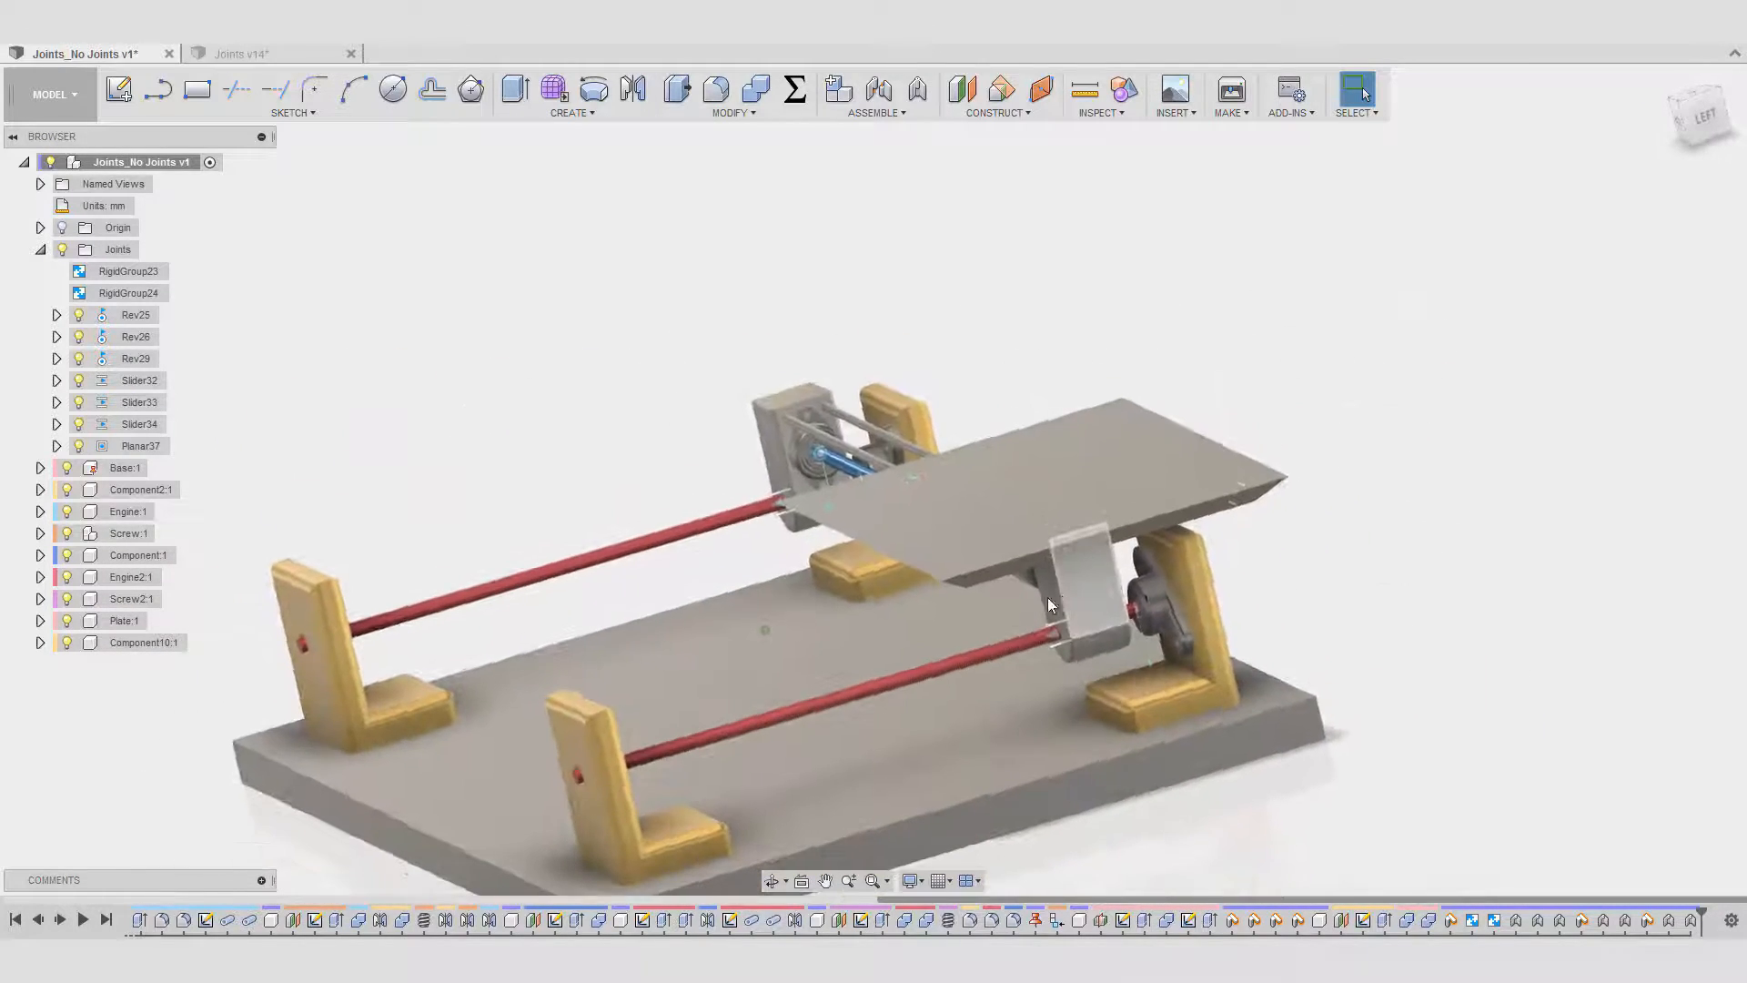
left_click_drag(1046, 599, 1142, 622)
middle_click_drag(1142, 622, 1106, 493, "shift")
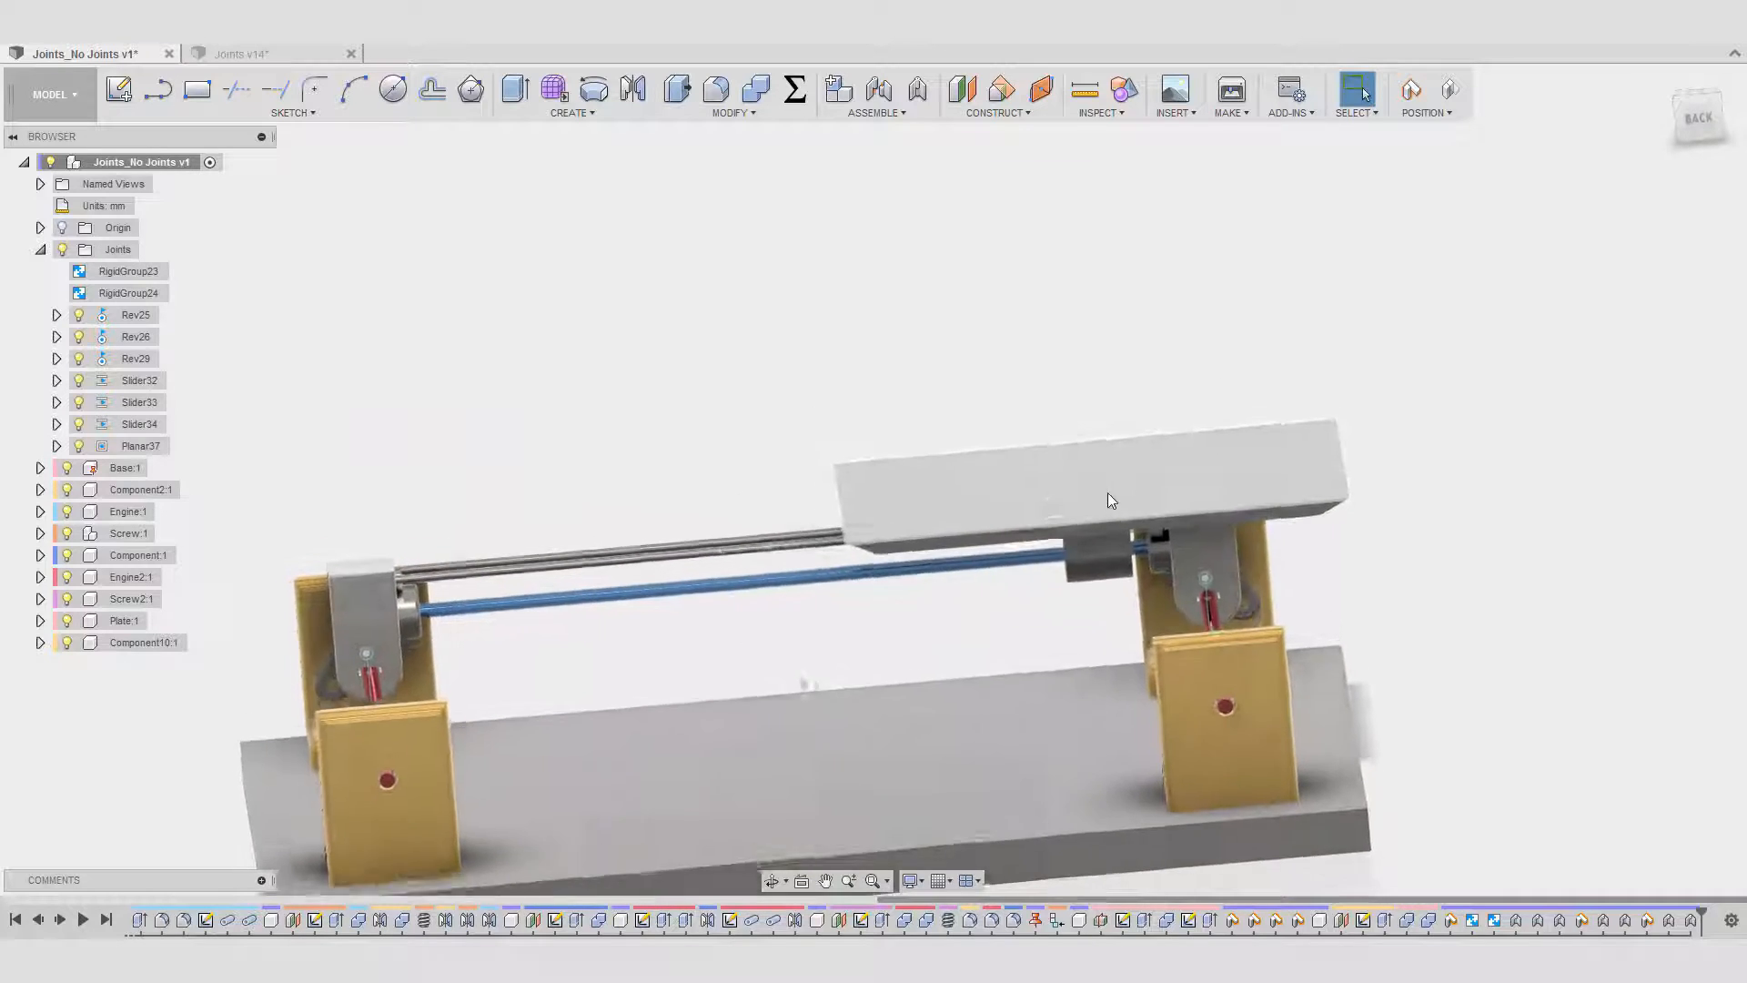
left_click_drag(1106, 493, 1147, 454)
middle_click_drag(1148, 460, 1135, 276, "shift")
left_click(1450, 91)
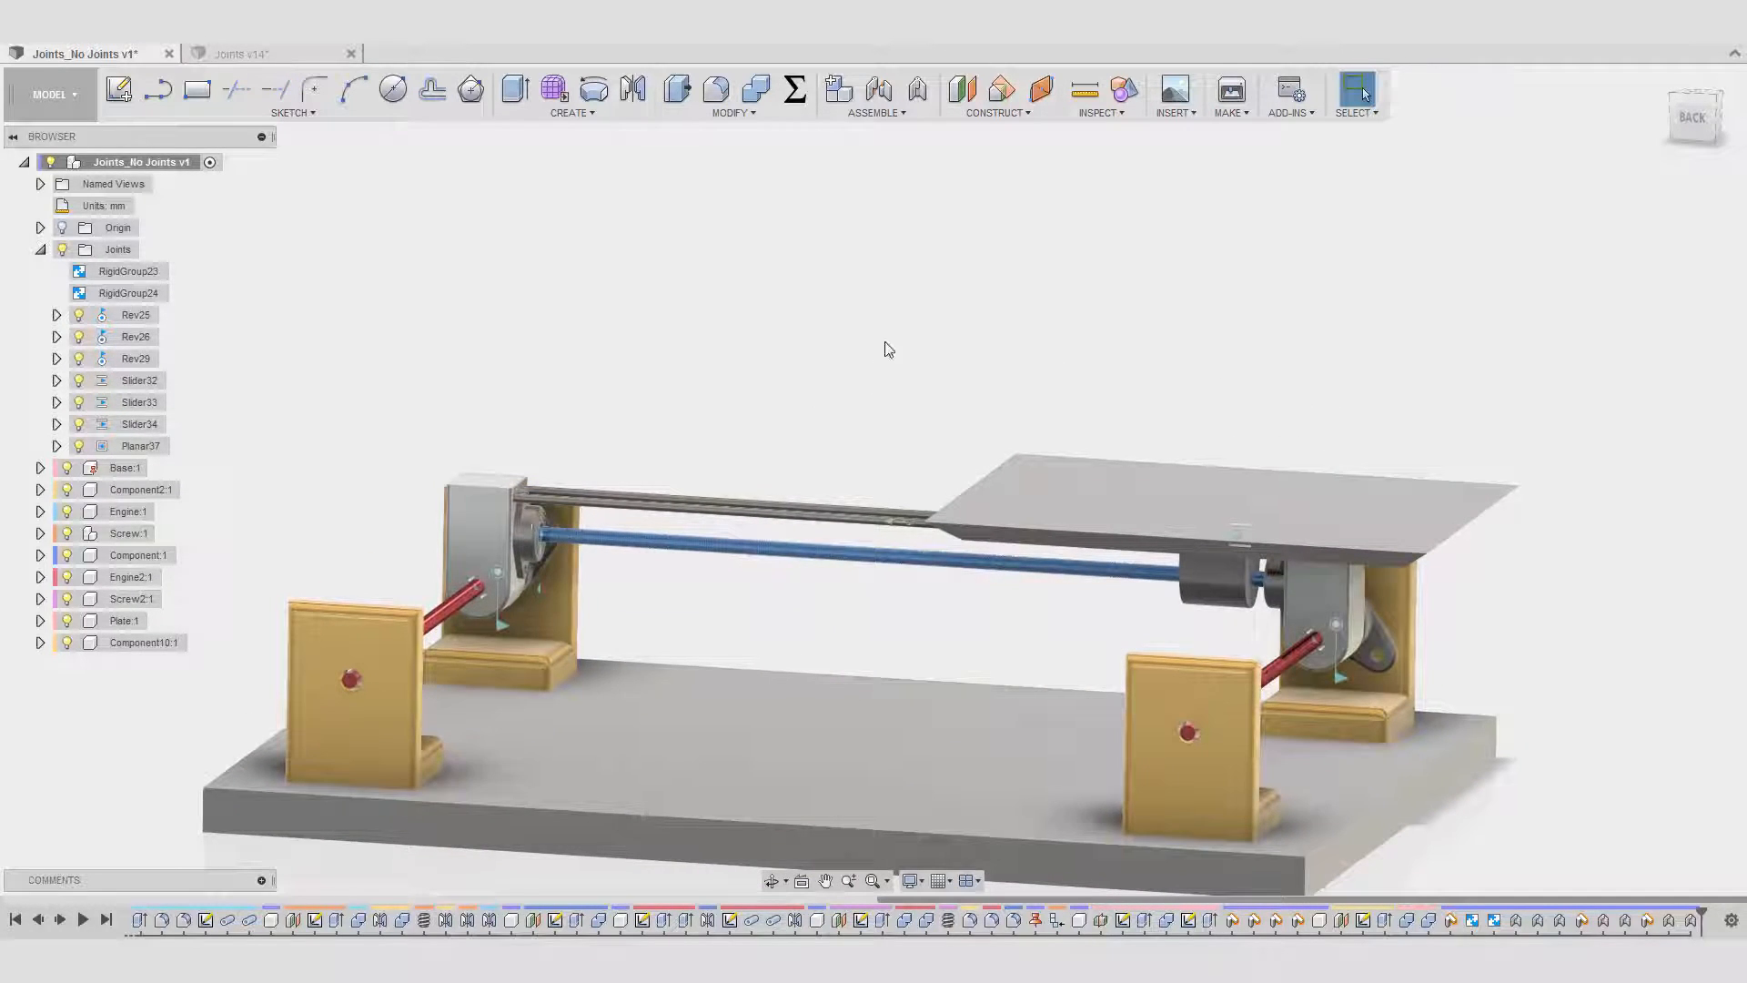
- Create a motion link between the Slider32 and Slider34 joints with both distances at 287 mm
middle_click_drag(956, 230, 921, 157, "shift")
left_click(882, 110)
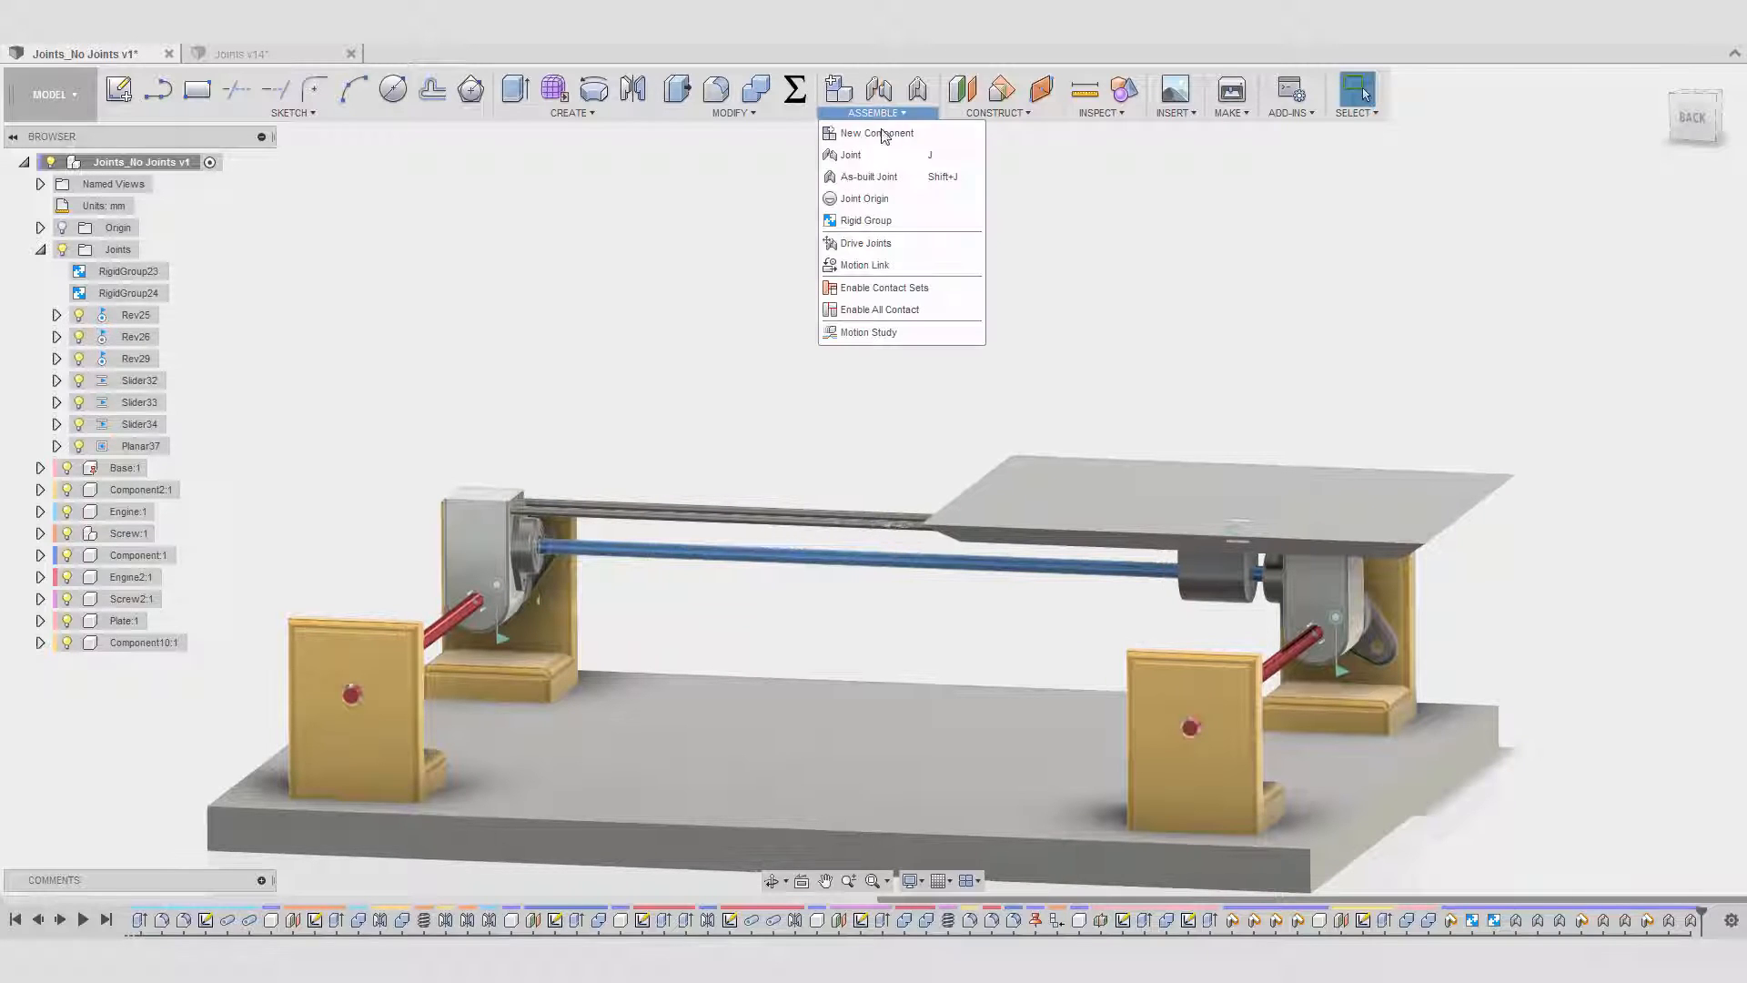
left_click(869, 264)
middle_click_drag(874, 270, 1198, 700, "shift")
left_click(1192, 673)
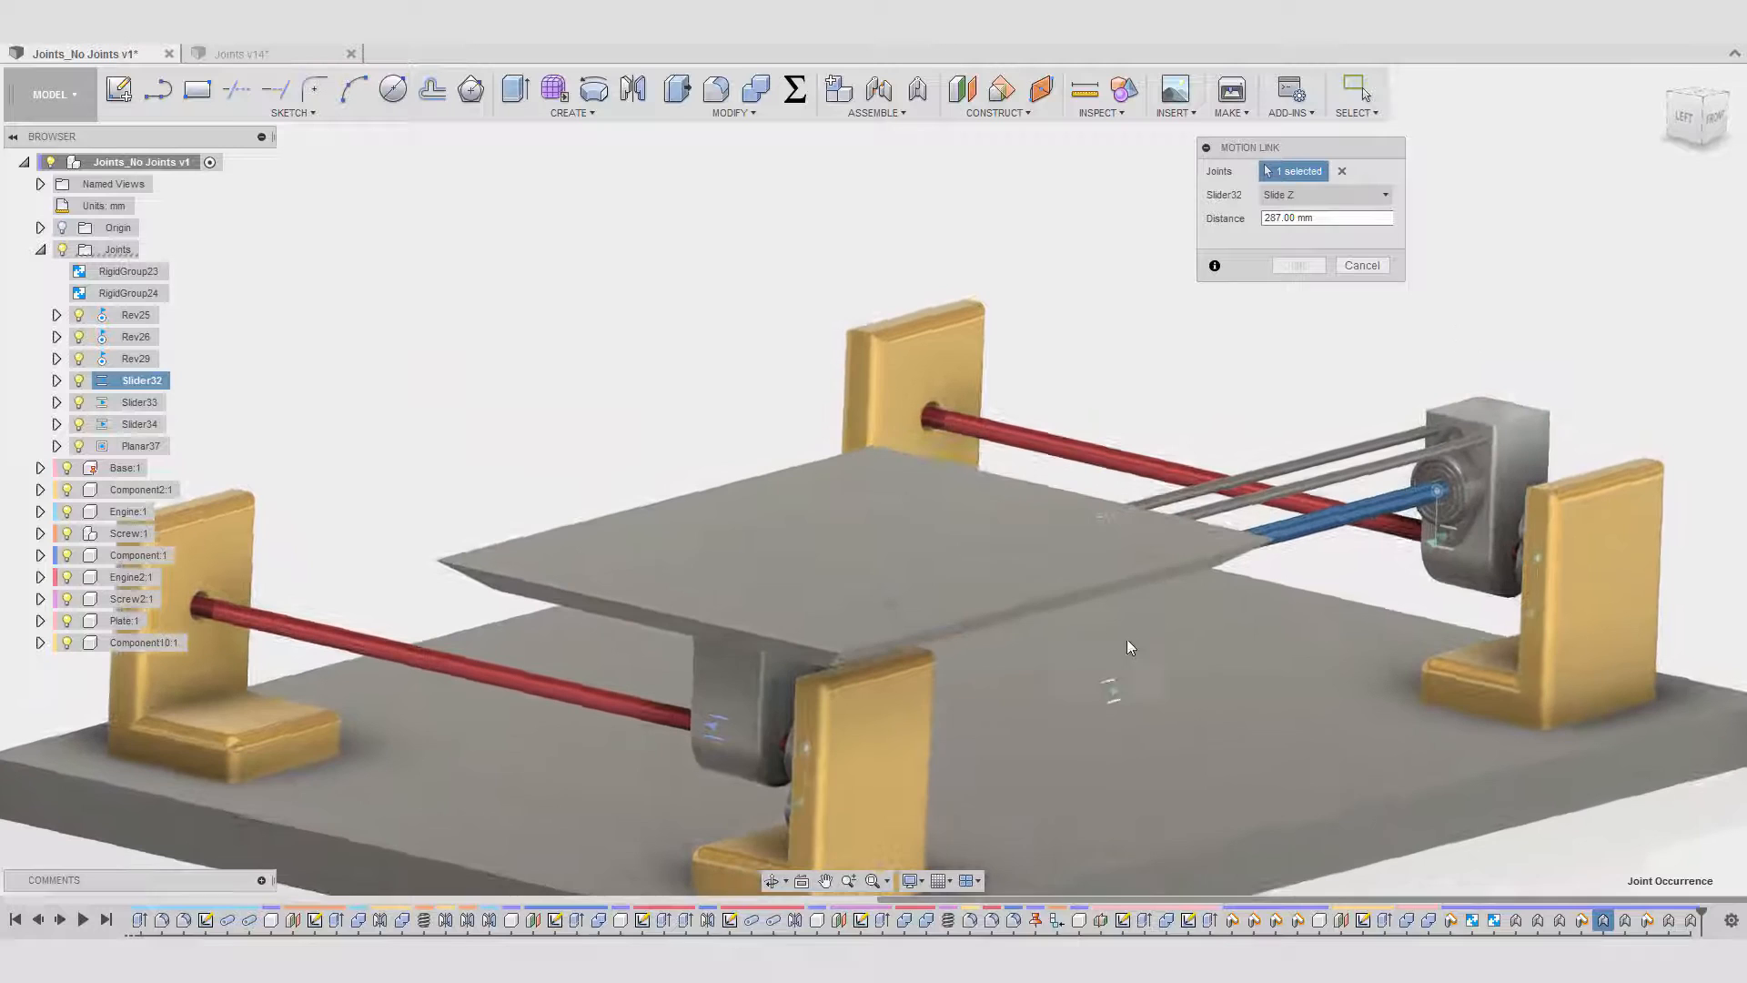
left_click(1112, 699)
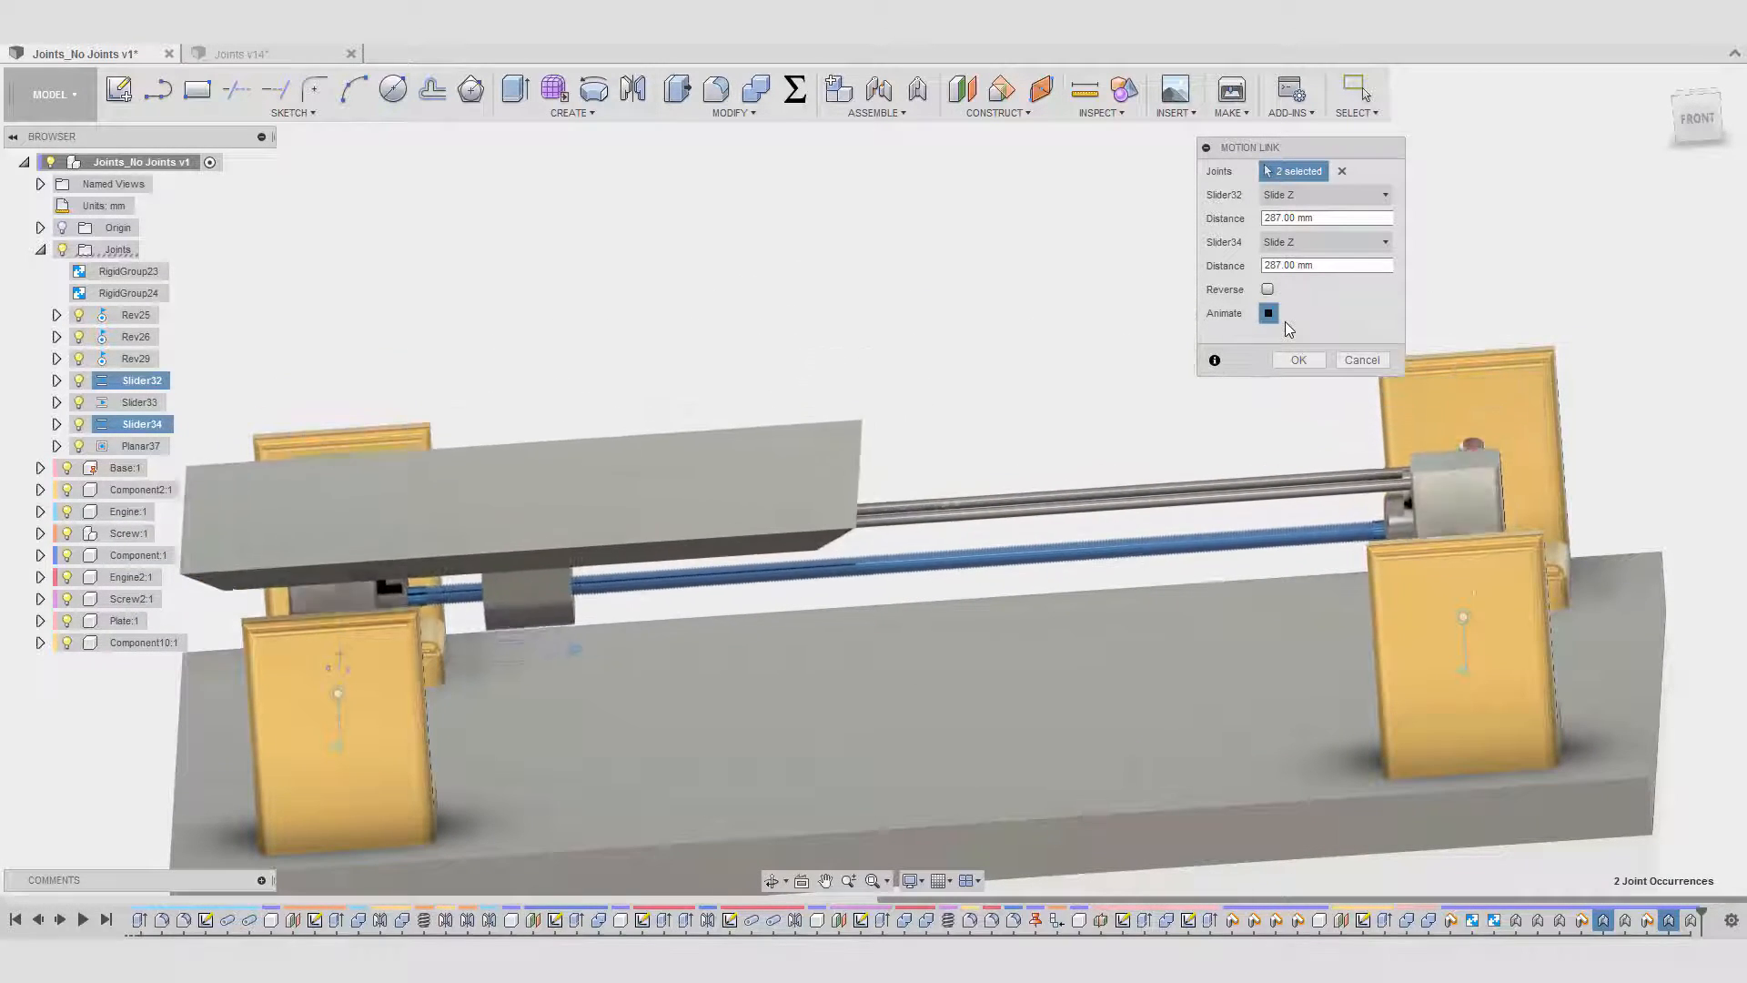
left_click(1301, 359)
- Test the linked slider motion by moving the plate and the end carriage back and forth from several viewpoints
middle_click_drag(1017, 320, 1138, 414, "shift")
left_click_drag(784, 589, 1614, 351)
middle_click_drag(1613, 351, 488, 642, "shift")
left_click_drag(484, 648, 1270, 735)
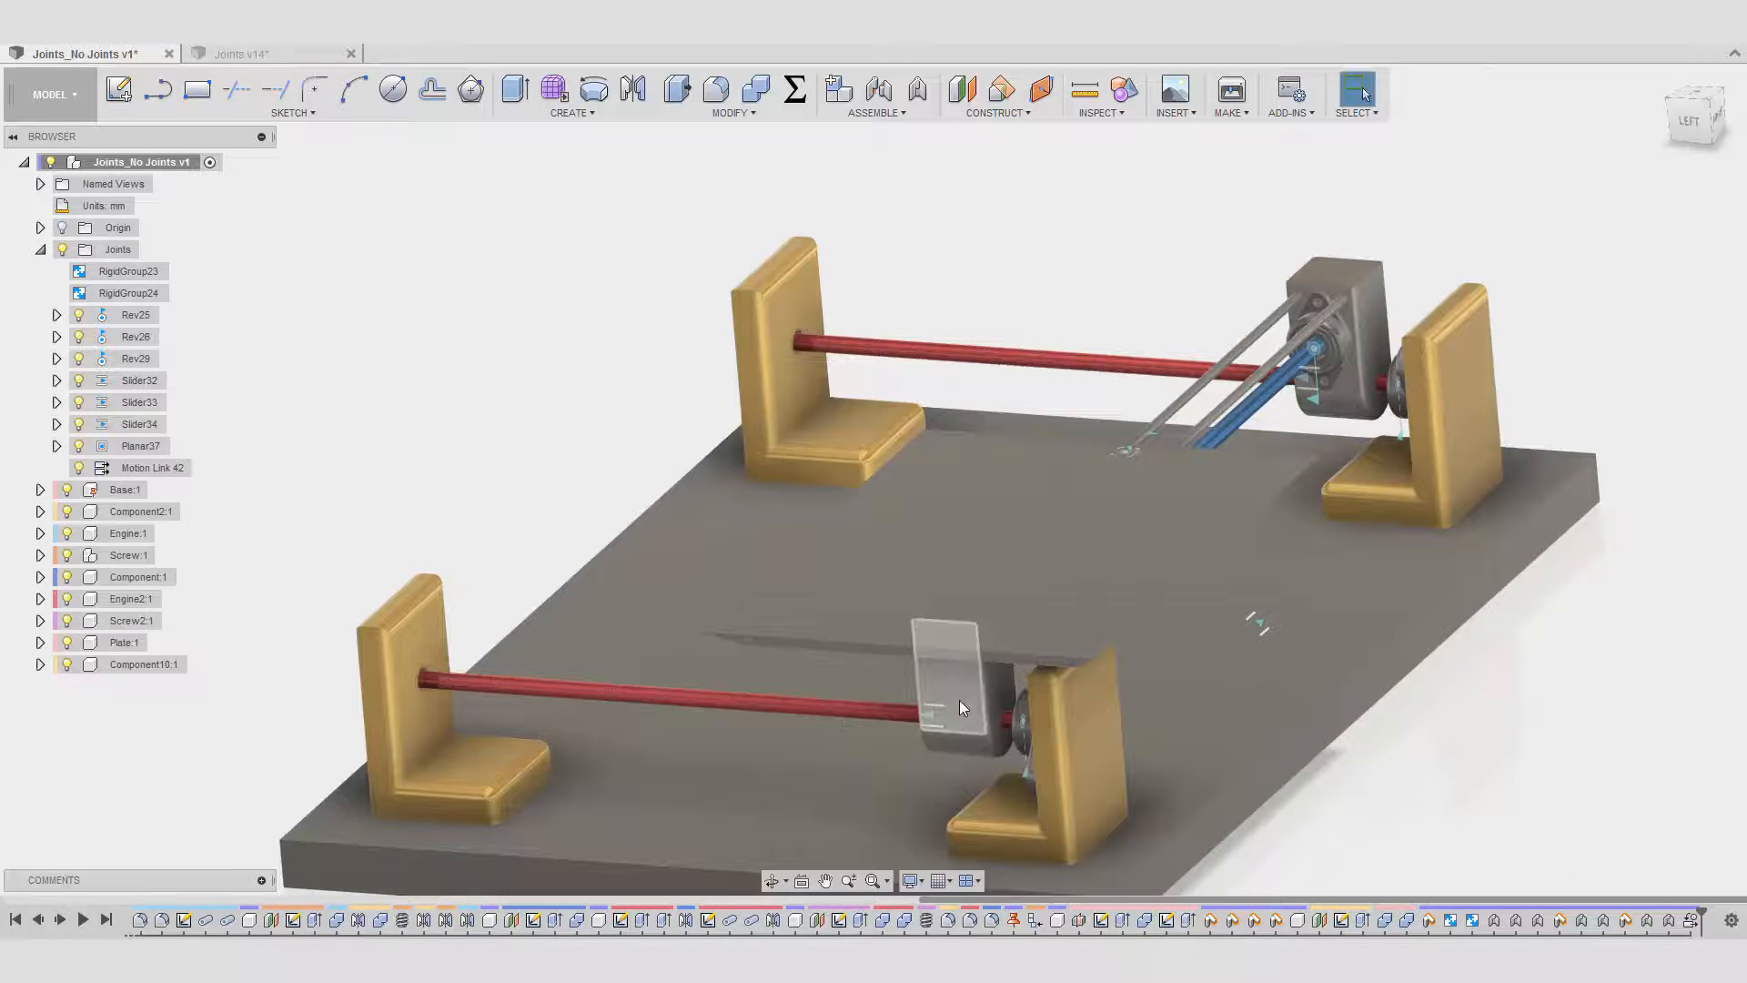
middle_click_drag(828, 670, 1326, 615, "shift")
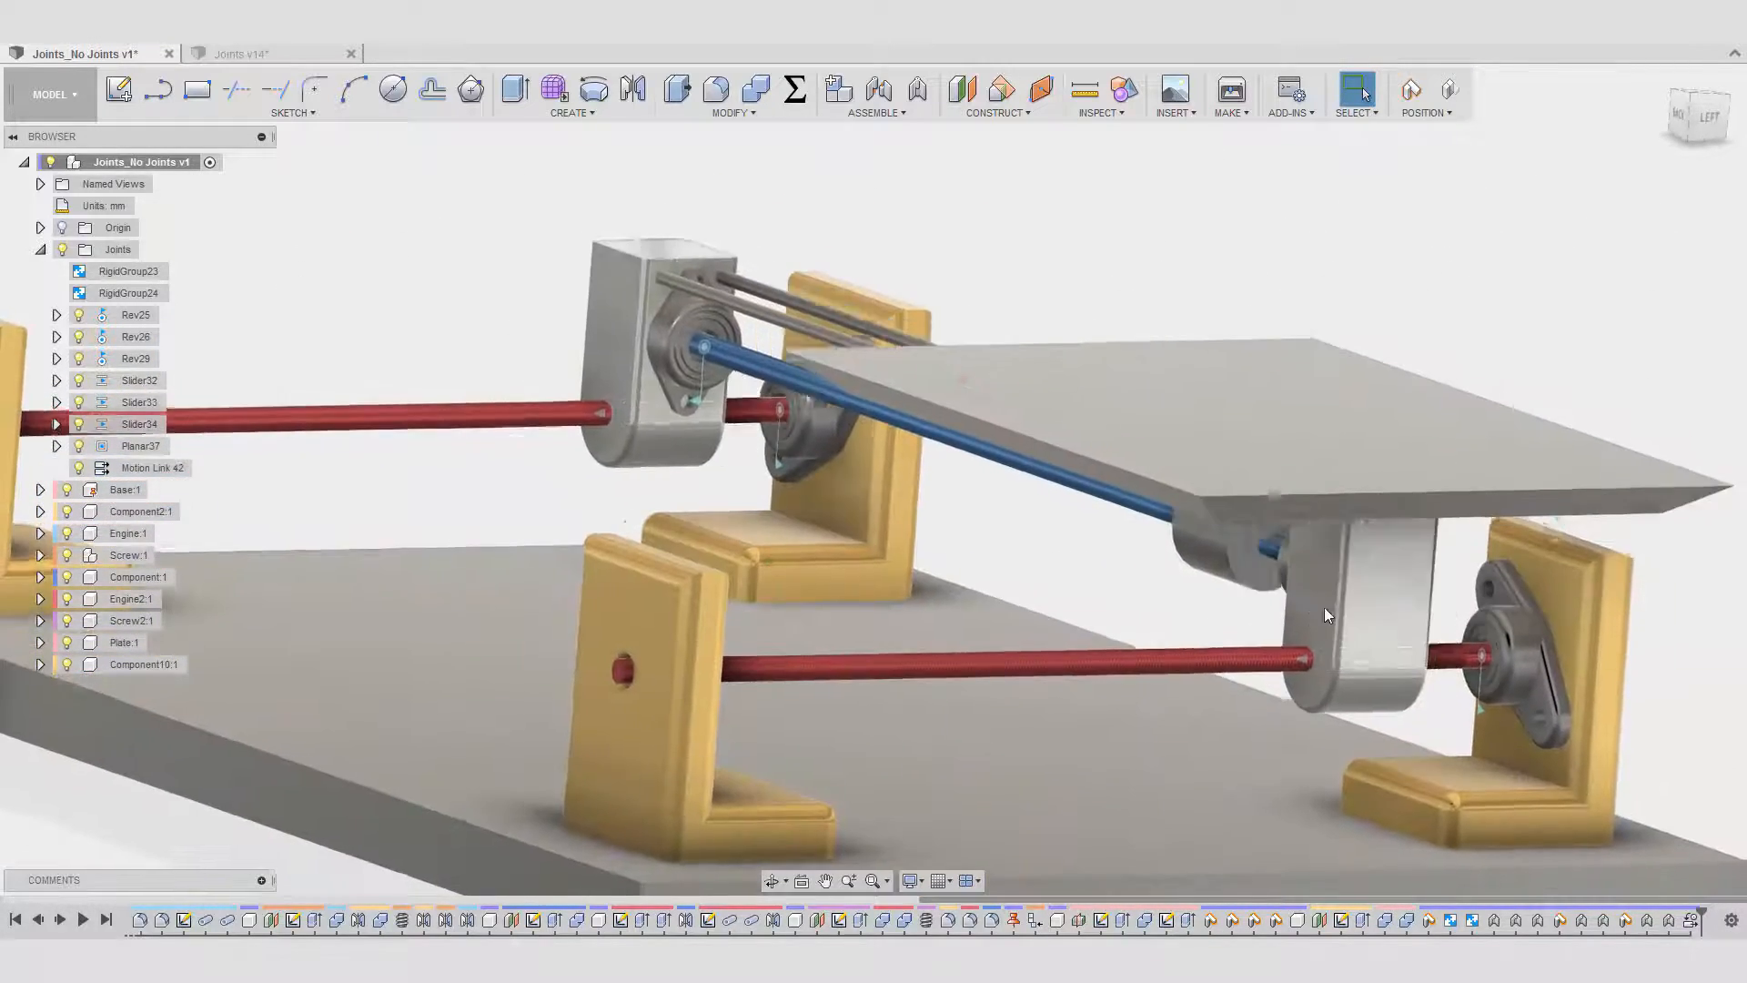
left_click_drag(1324, 608, 969, 575)
scroll(996, 566, "down", 3)
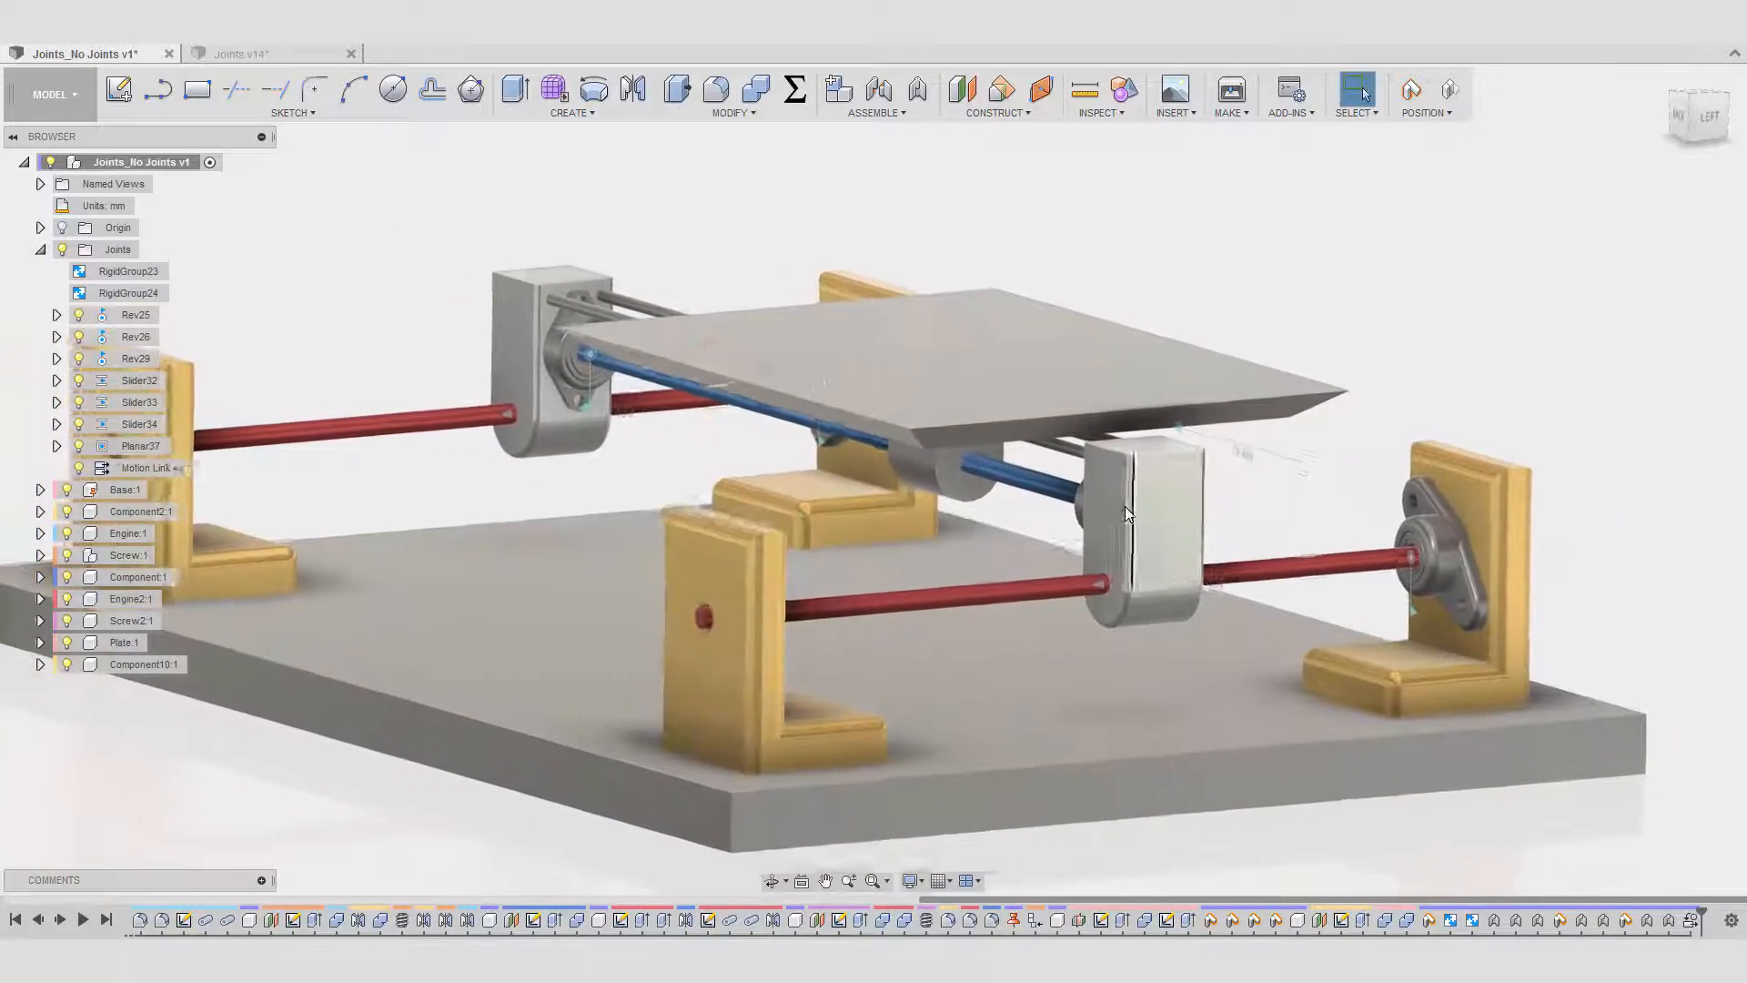
left_click_drag(1124, 513, 593, 566)
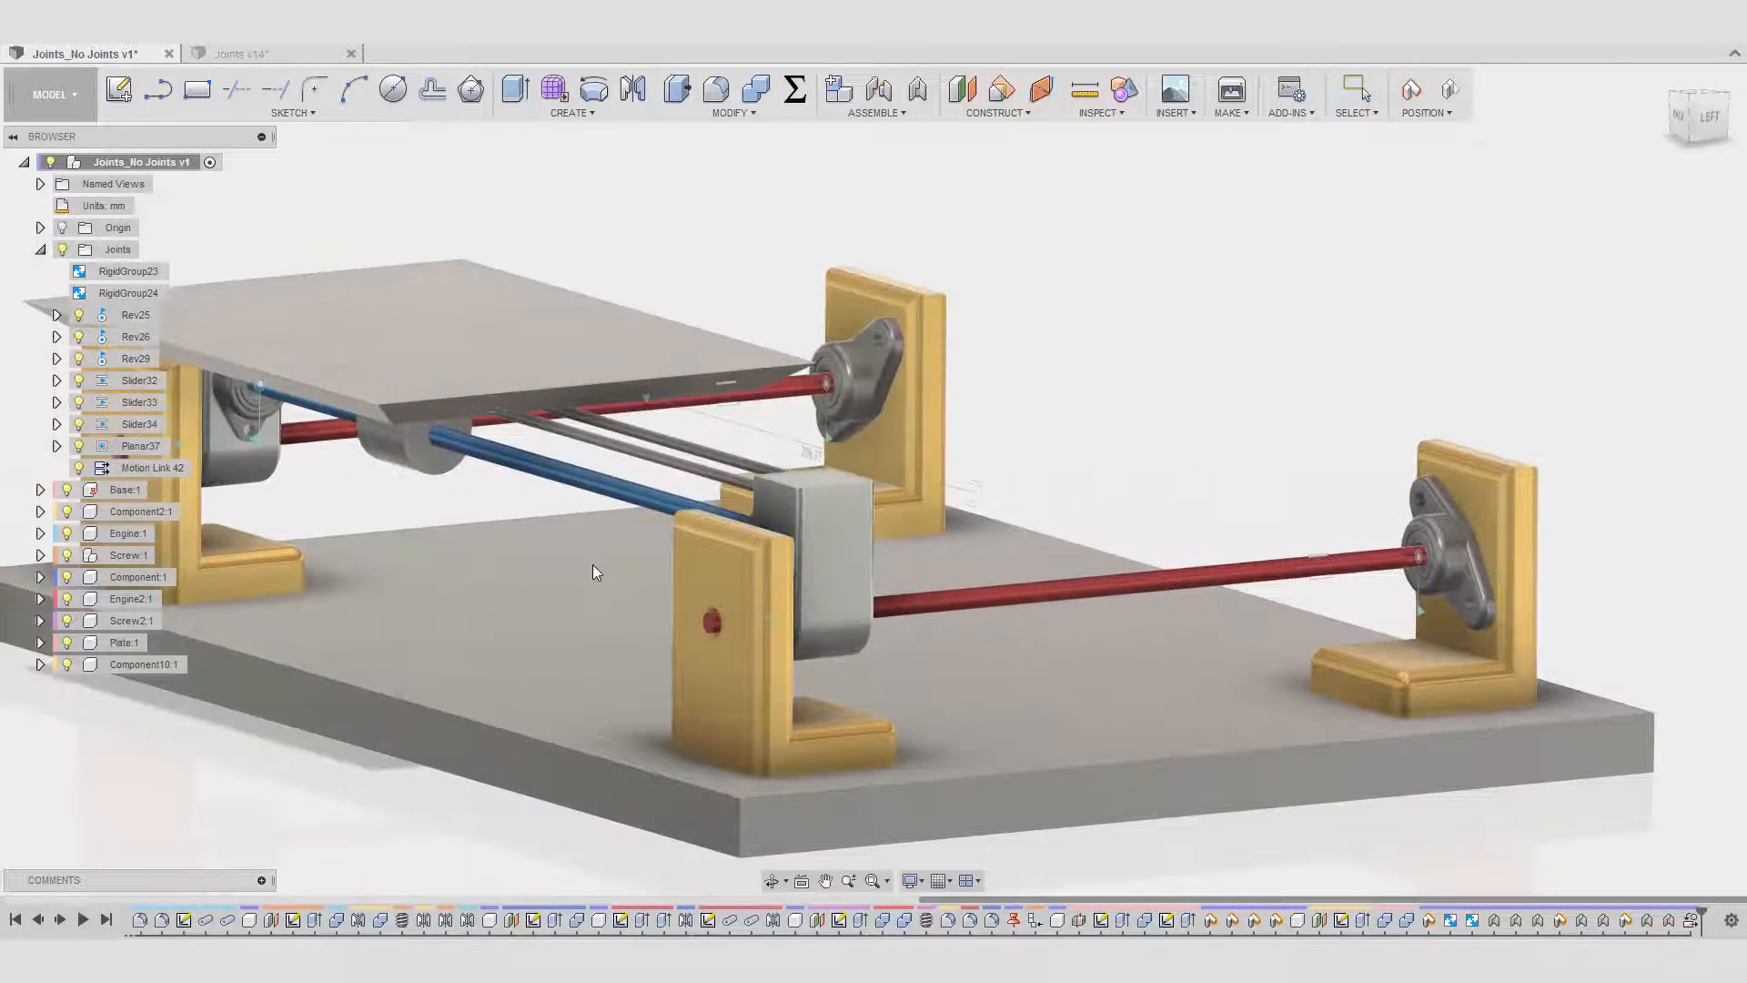
middle_click_drag(592, 564, 1087, 483, "shift")
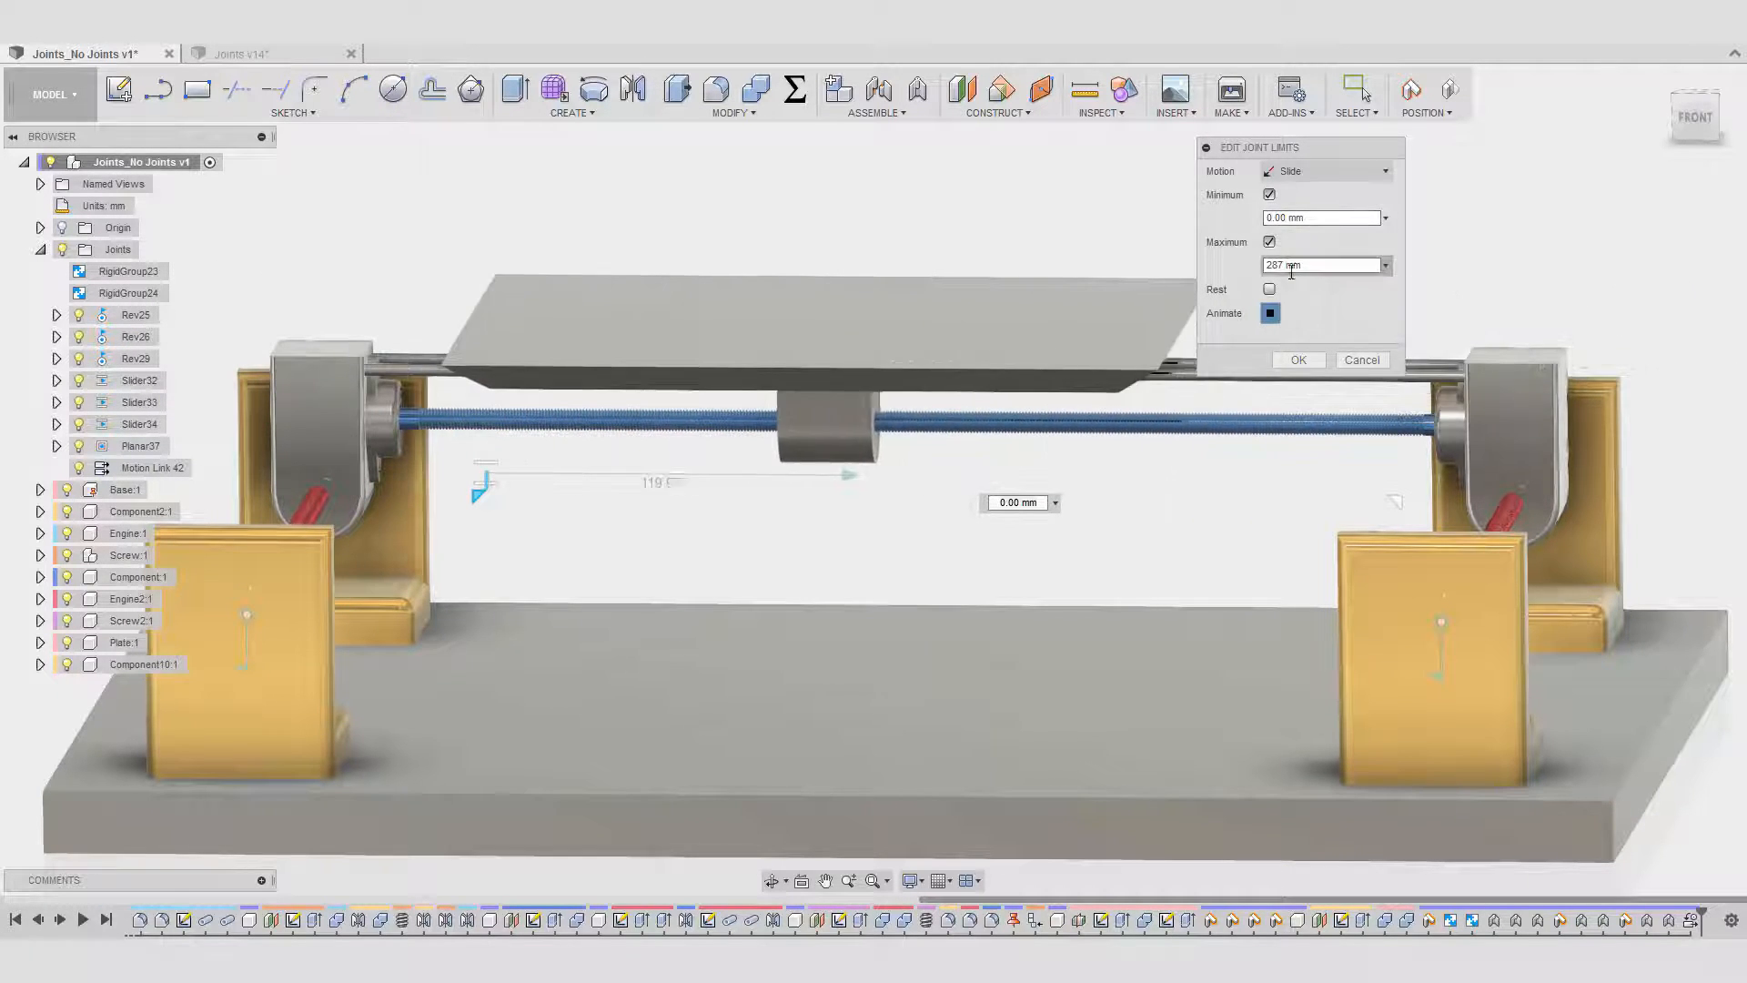
- Stop the joint-limit animation, leave the limits unedited, and move the plate along the blue screw
left_click(1271, 314)
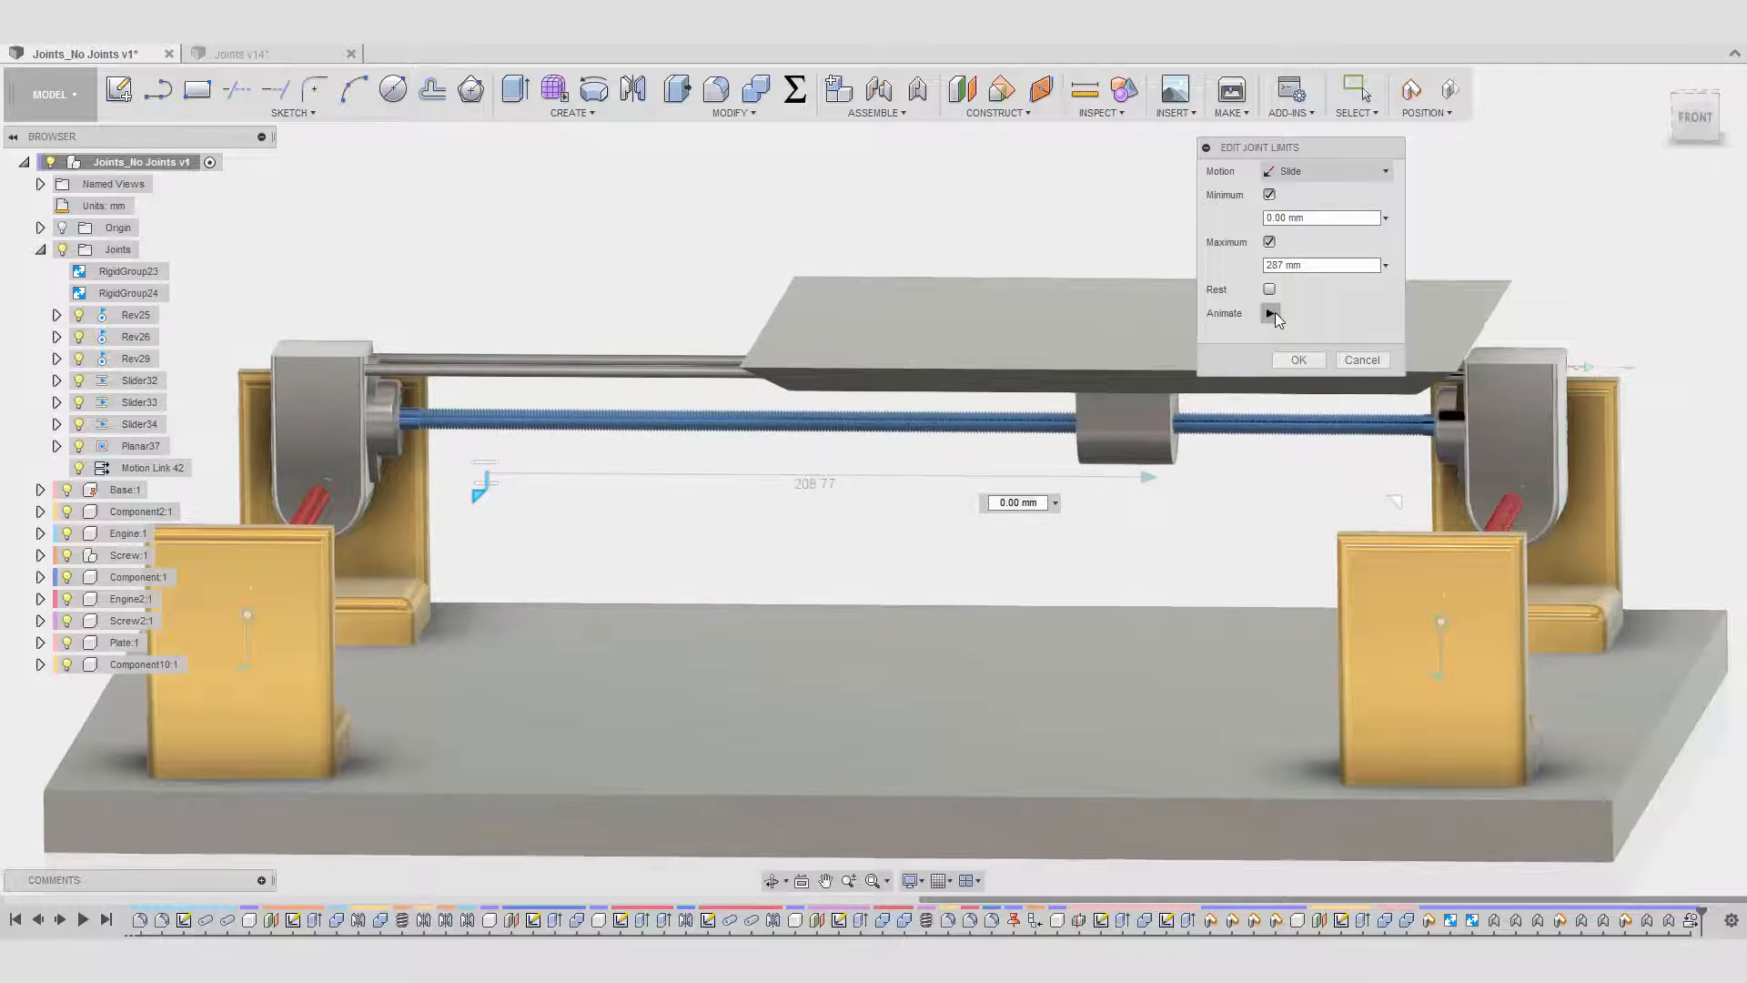
mouse_move(839, 493)
middle_mouse_down("shift")
mouse_move(790, 510)
mouse_move(814, 486)
middle_mouse_up("shift")
left_click(1370, 358)
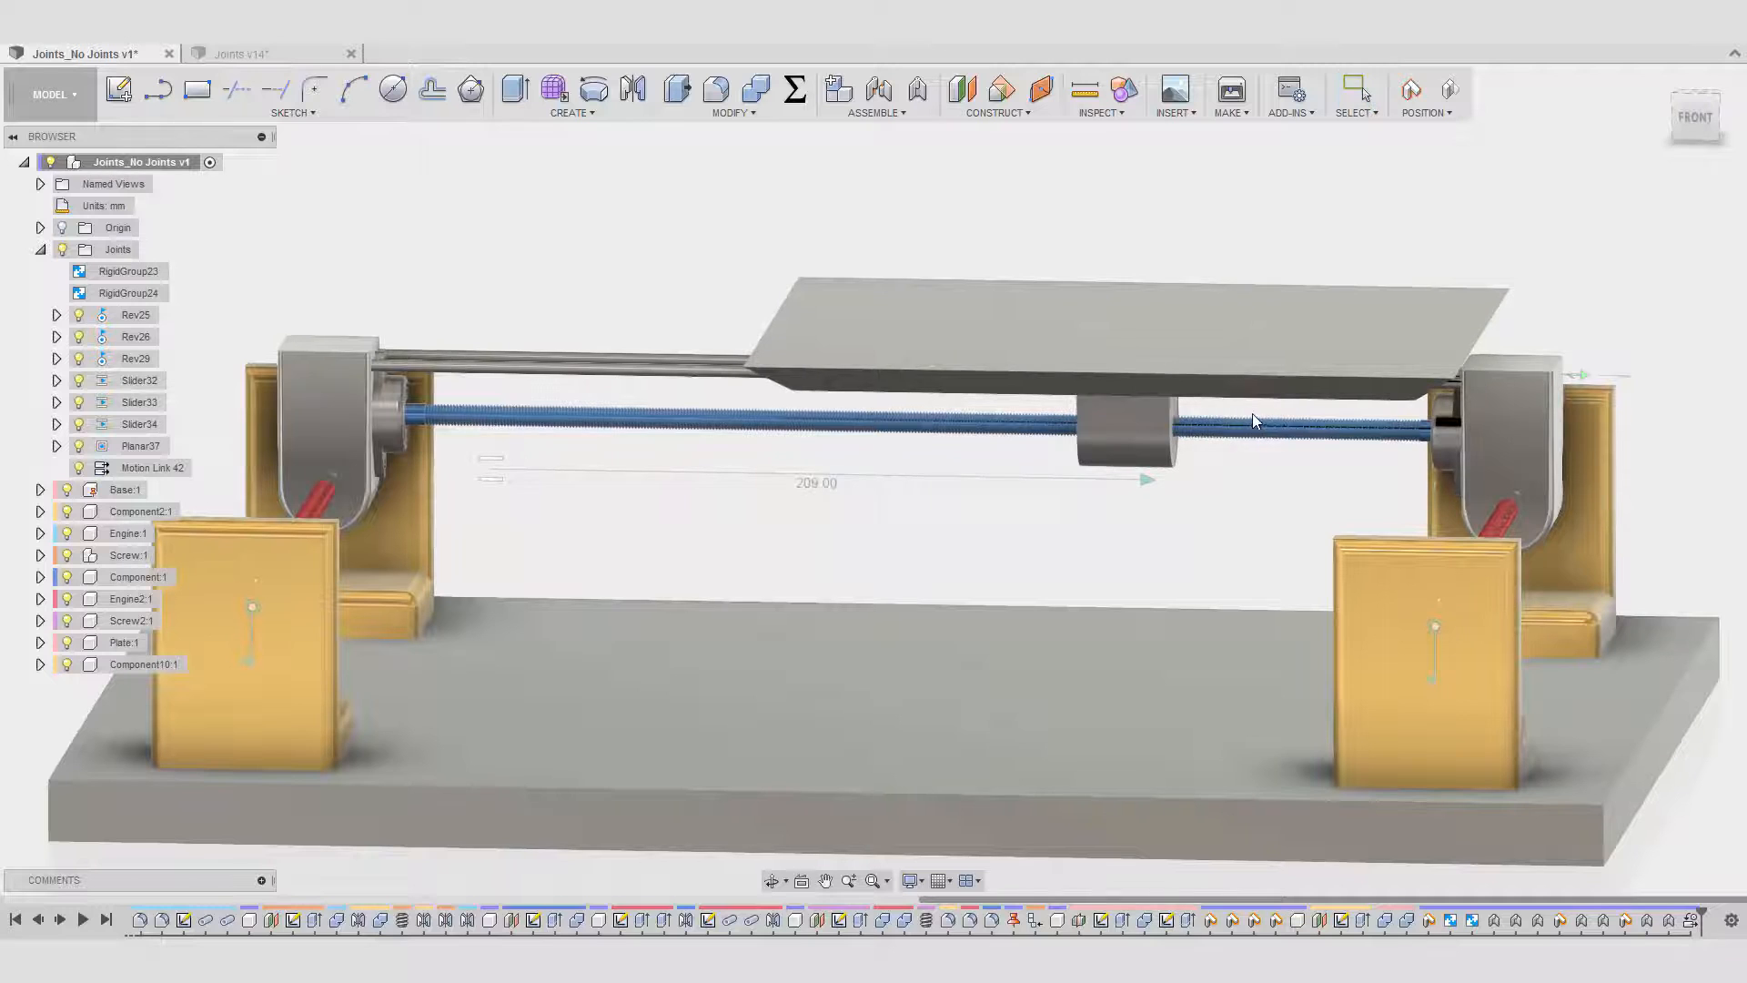
left_click_drag(1324, 419, 1608, 369)
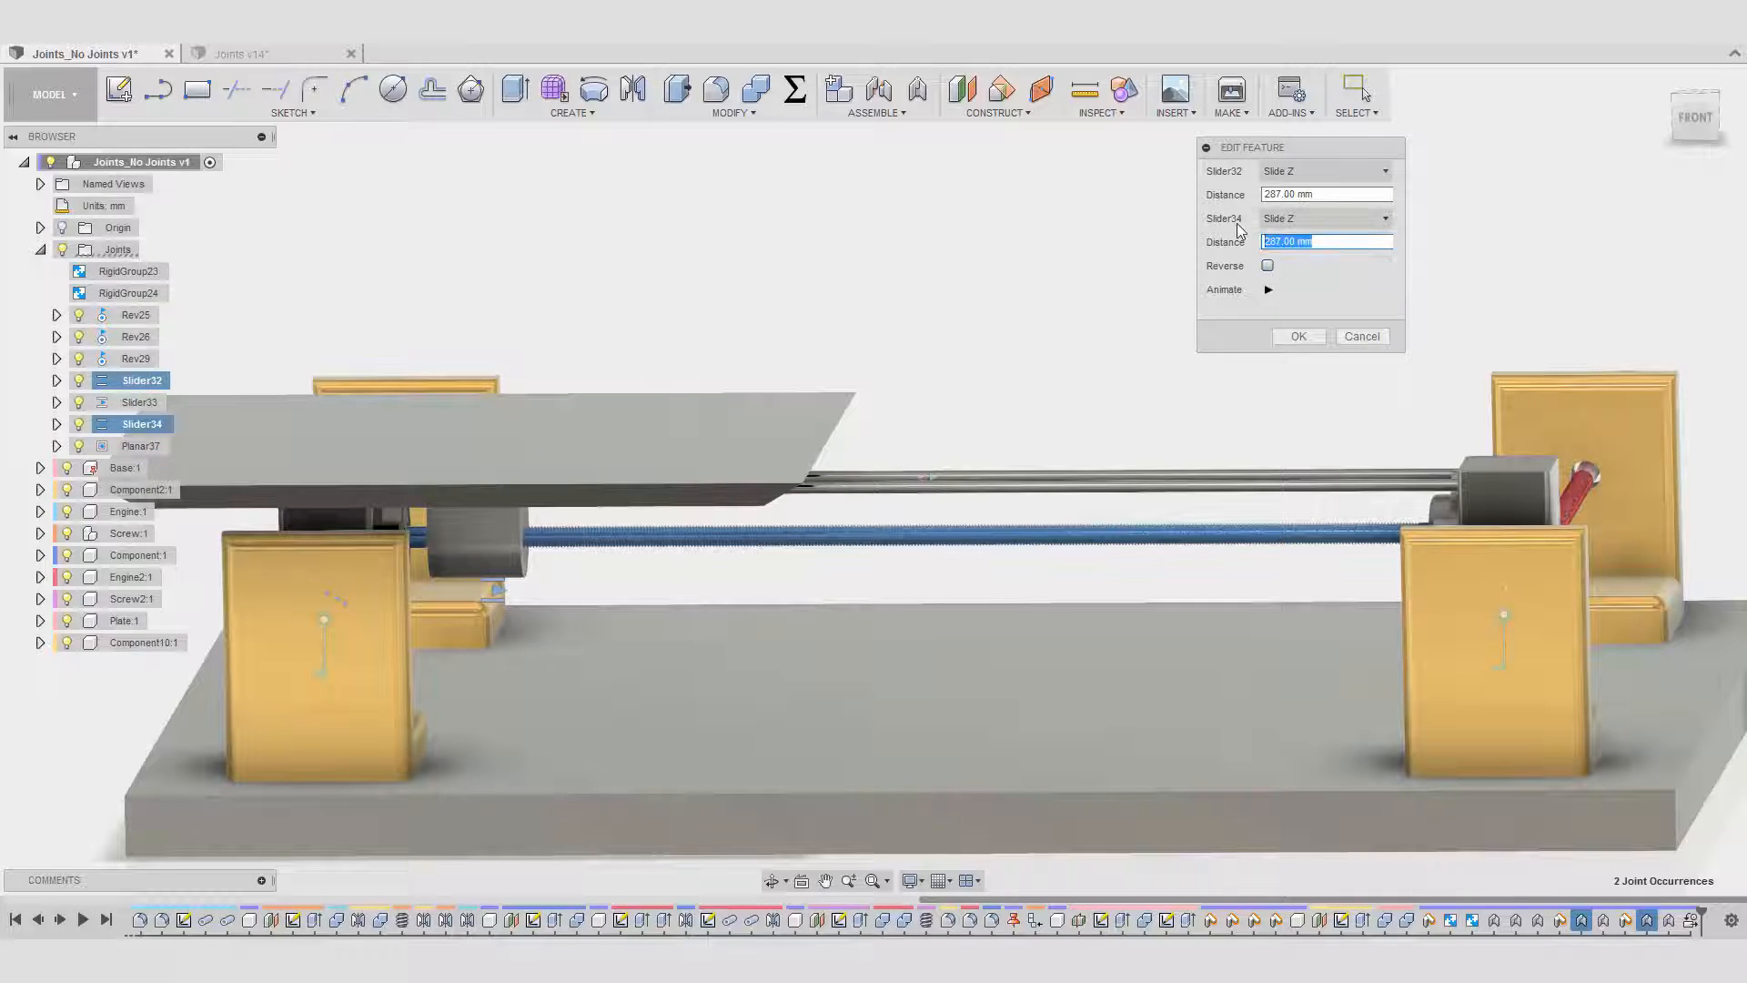
- Try Slider34 distances of 200 and 328 mm in the motion link while animating the linked motion
type("200")
left_click(1267, 289)
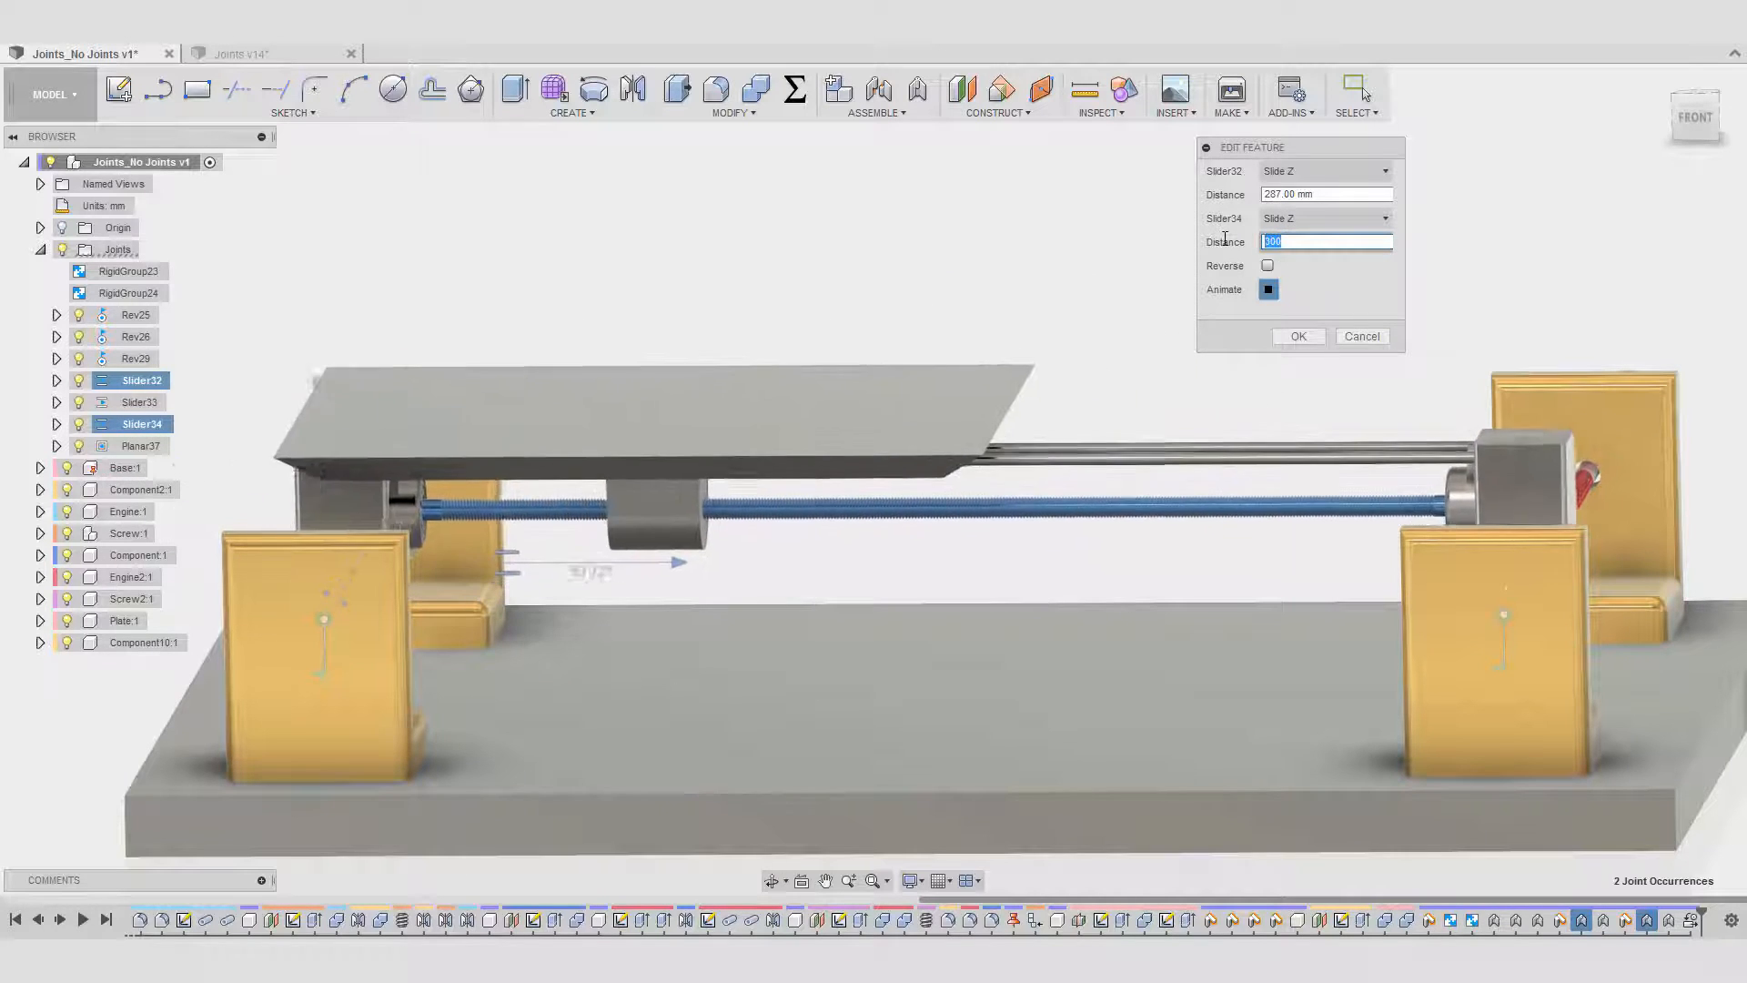
type("328")
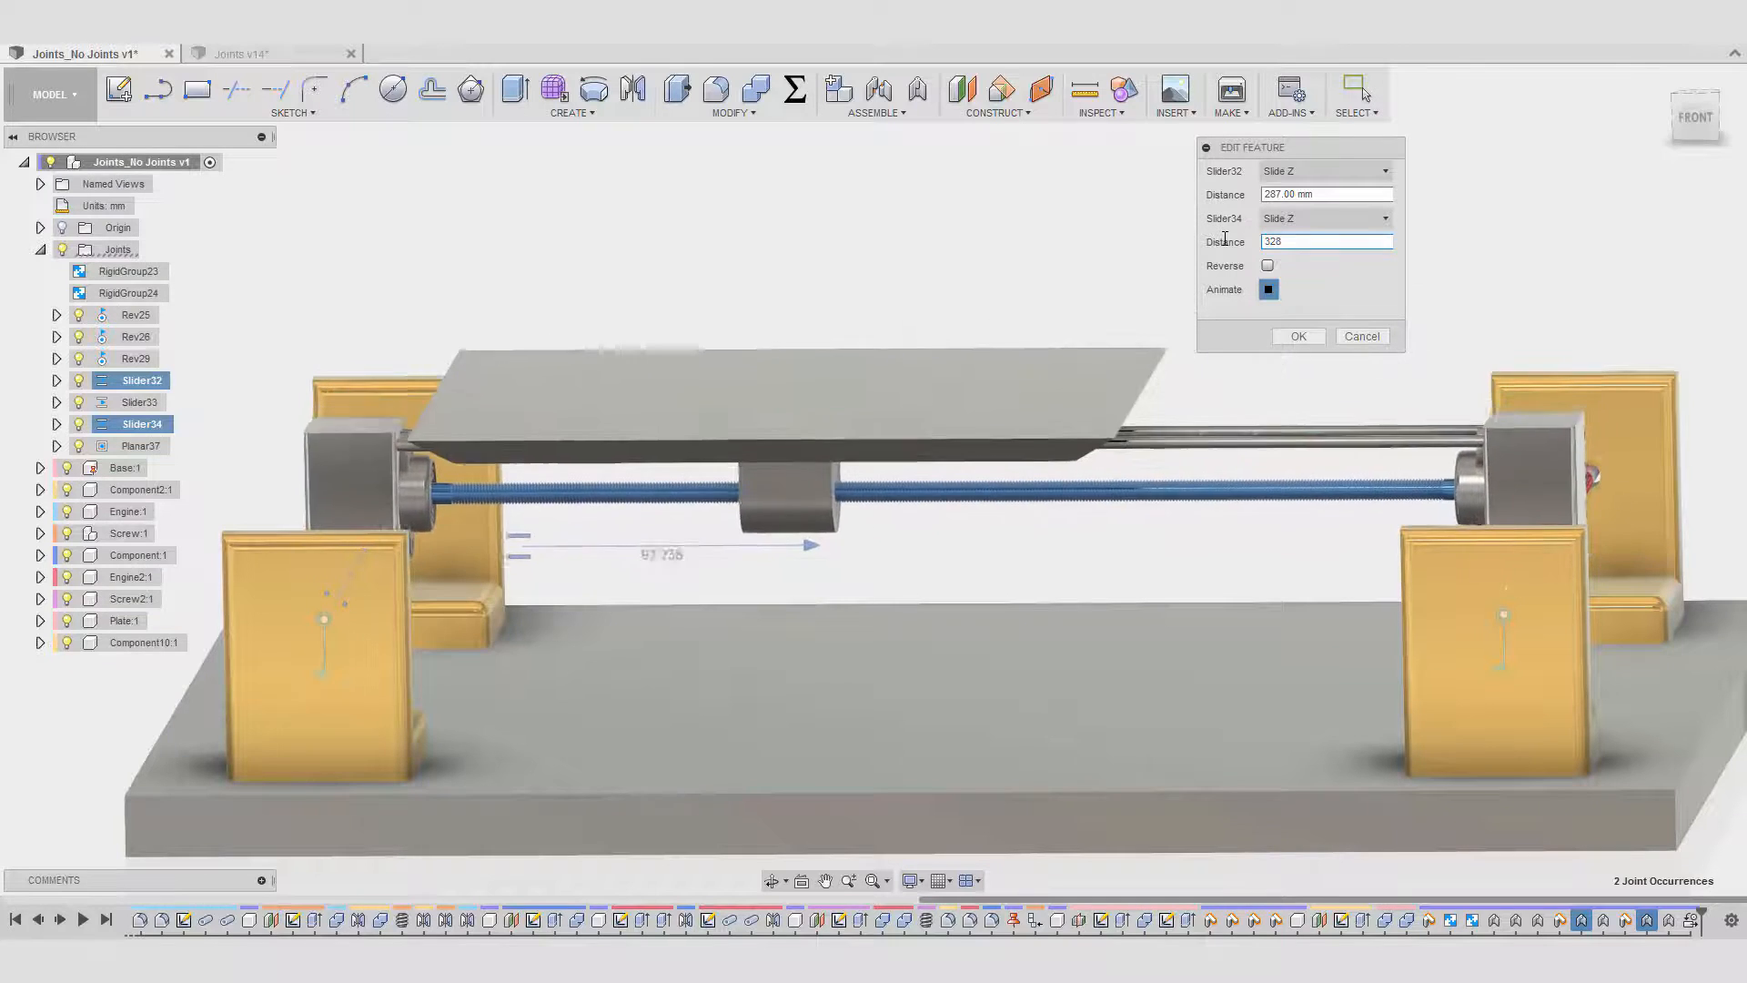
- Set the Slider34 distance in the motion link to 387 mm and accept the edit
left_click_drag(1290, 240, 1204, 250)
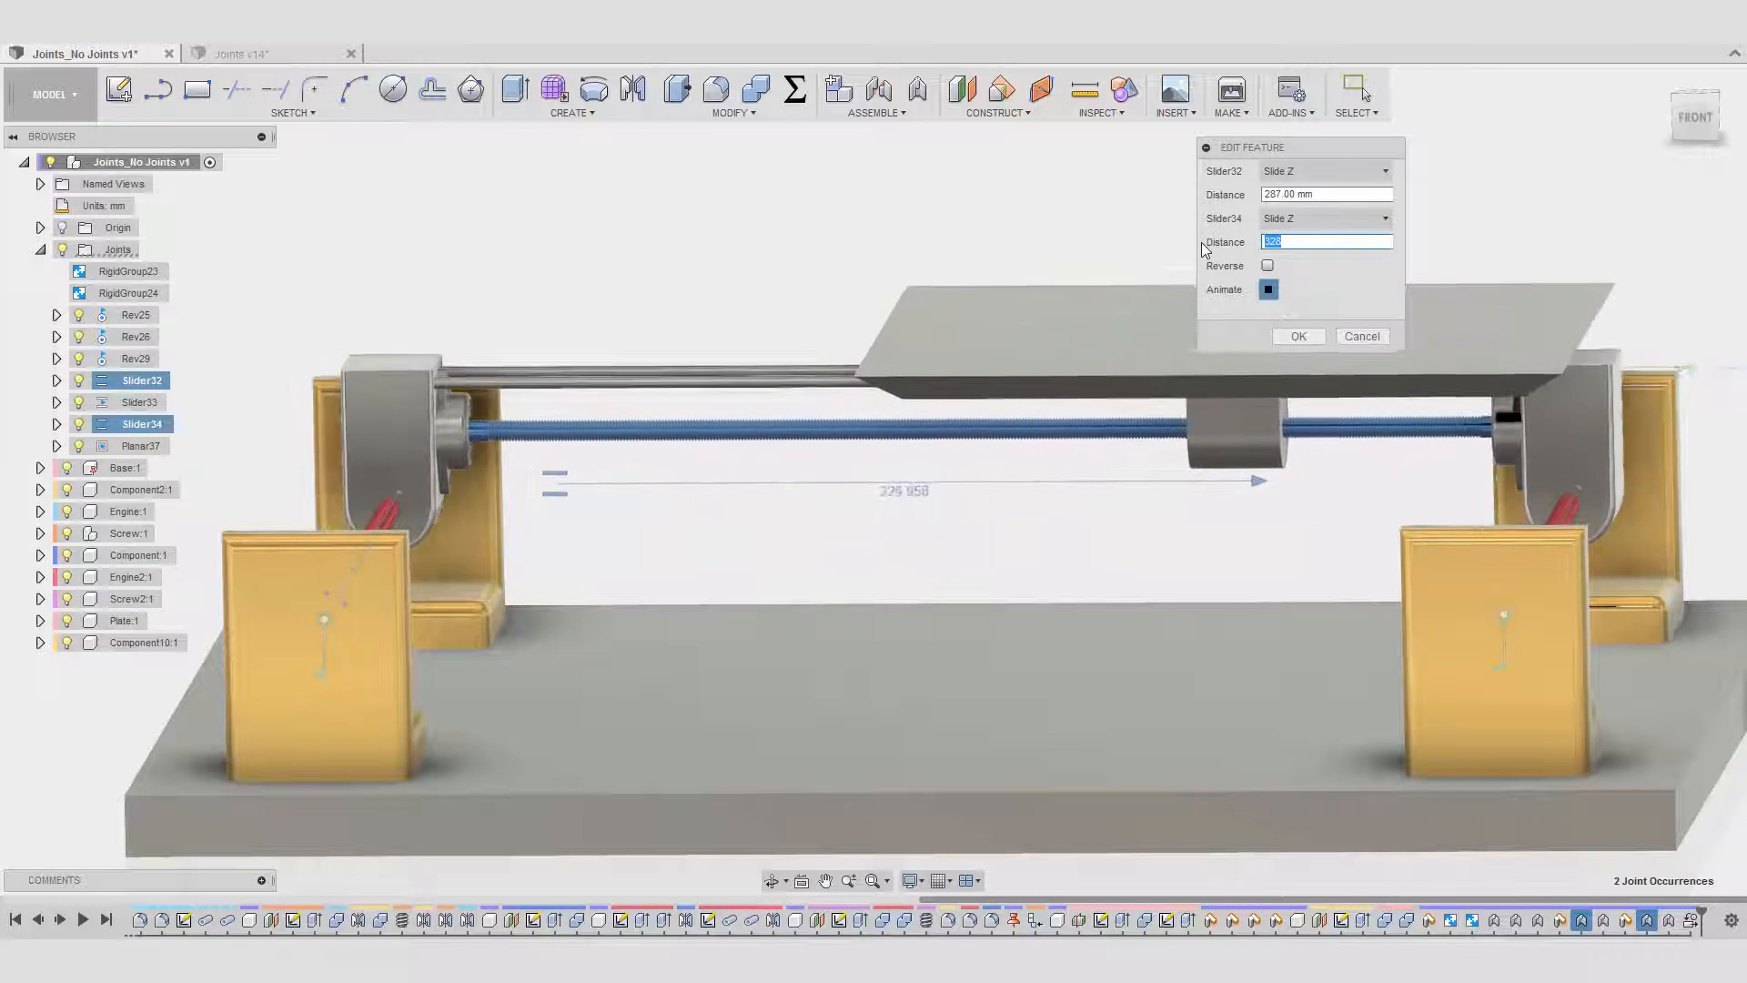
type("387")
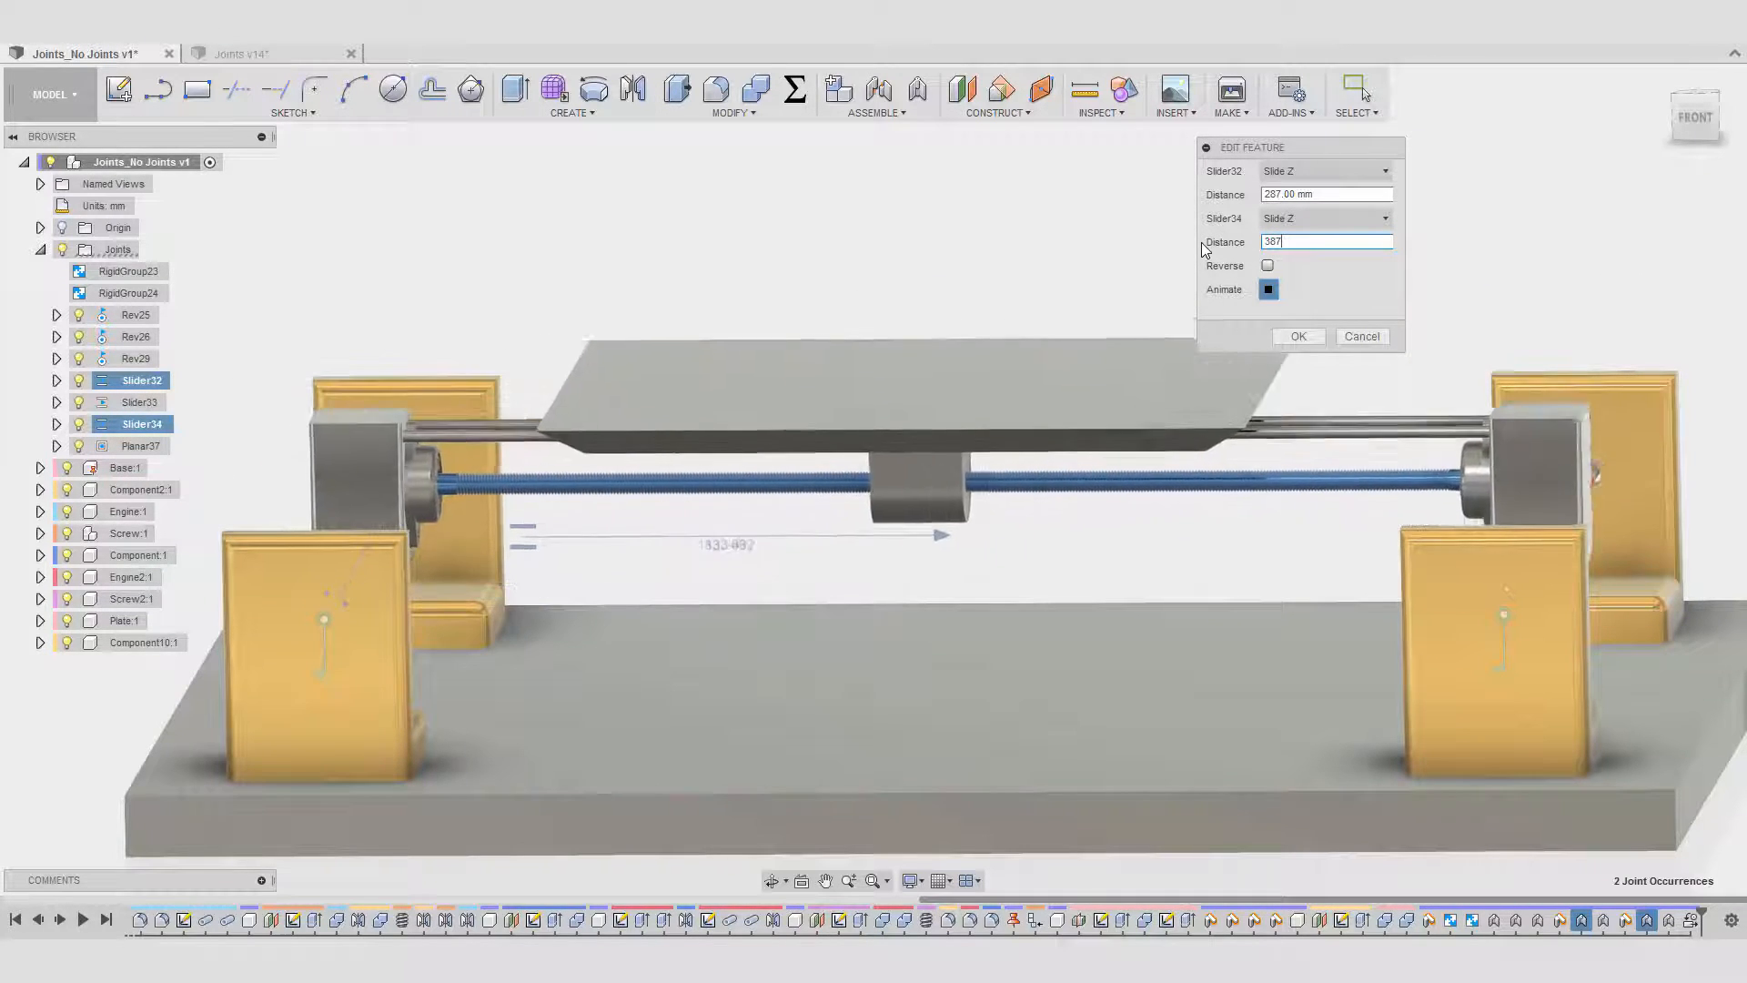
left_click(1299, 335)
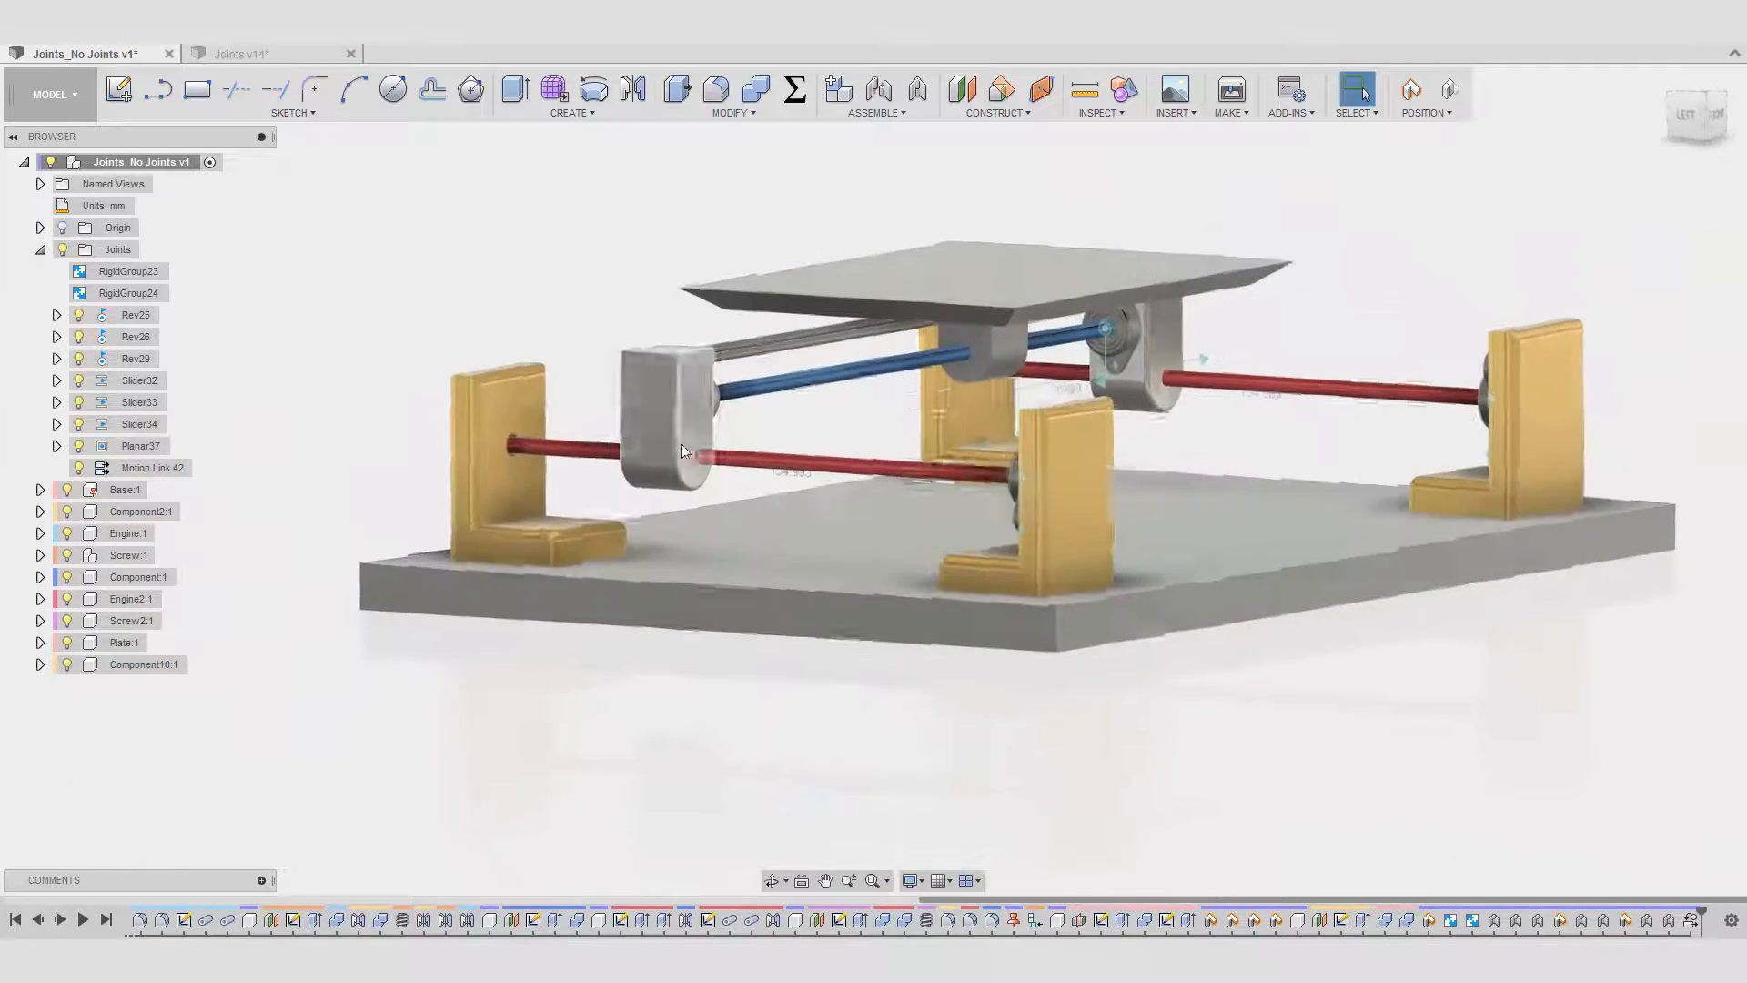
- Test the edited motion link by moving the end carriage and the plate along their screws in both directions
left_click_drag(677, 428, 1301, 627)
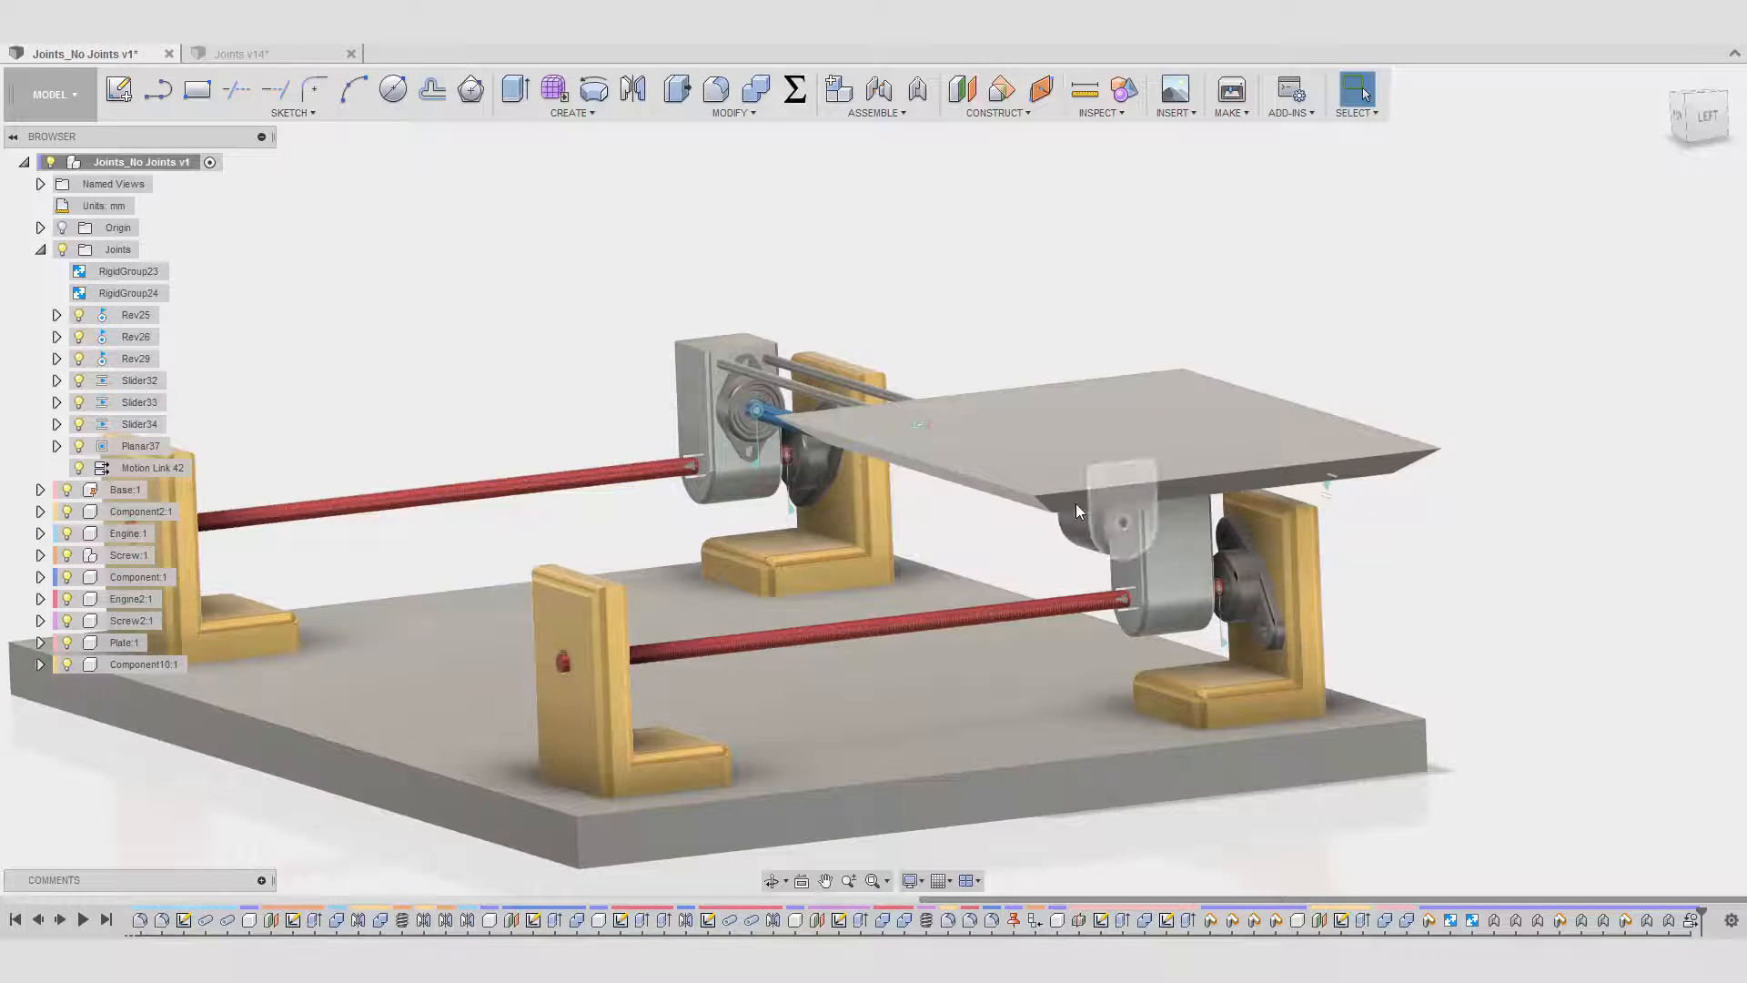
left_click_drag(1076, 504, 1008, 613)
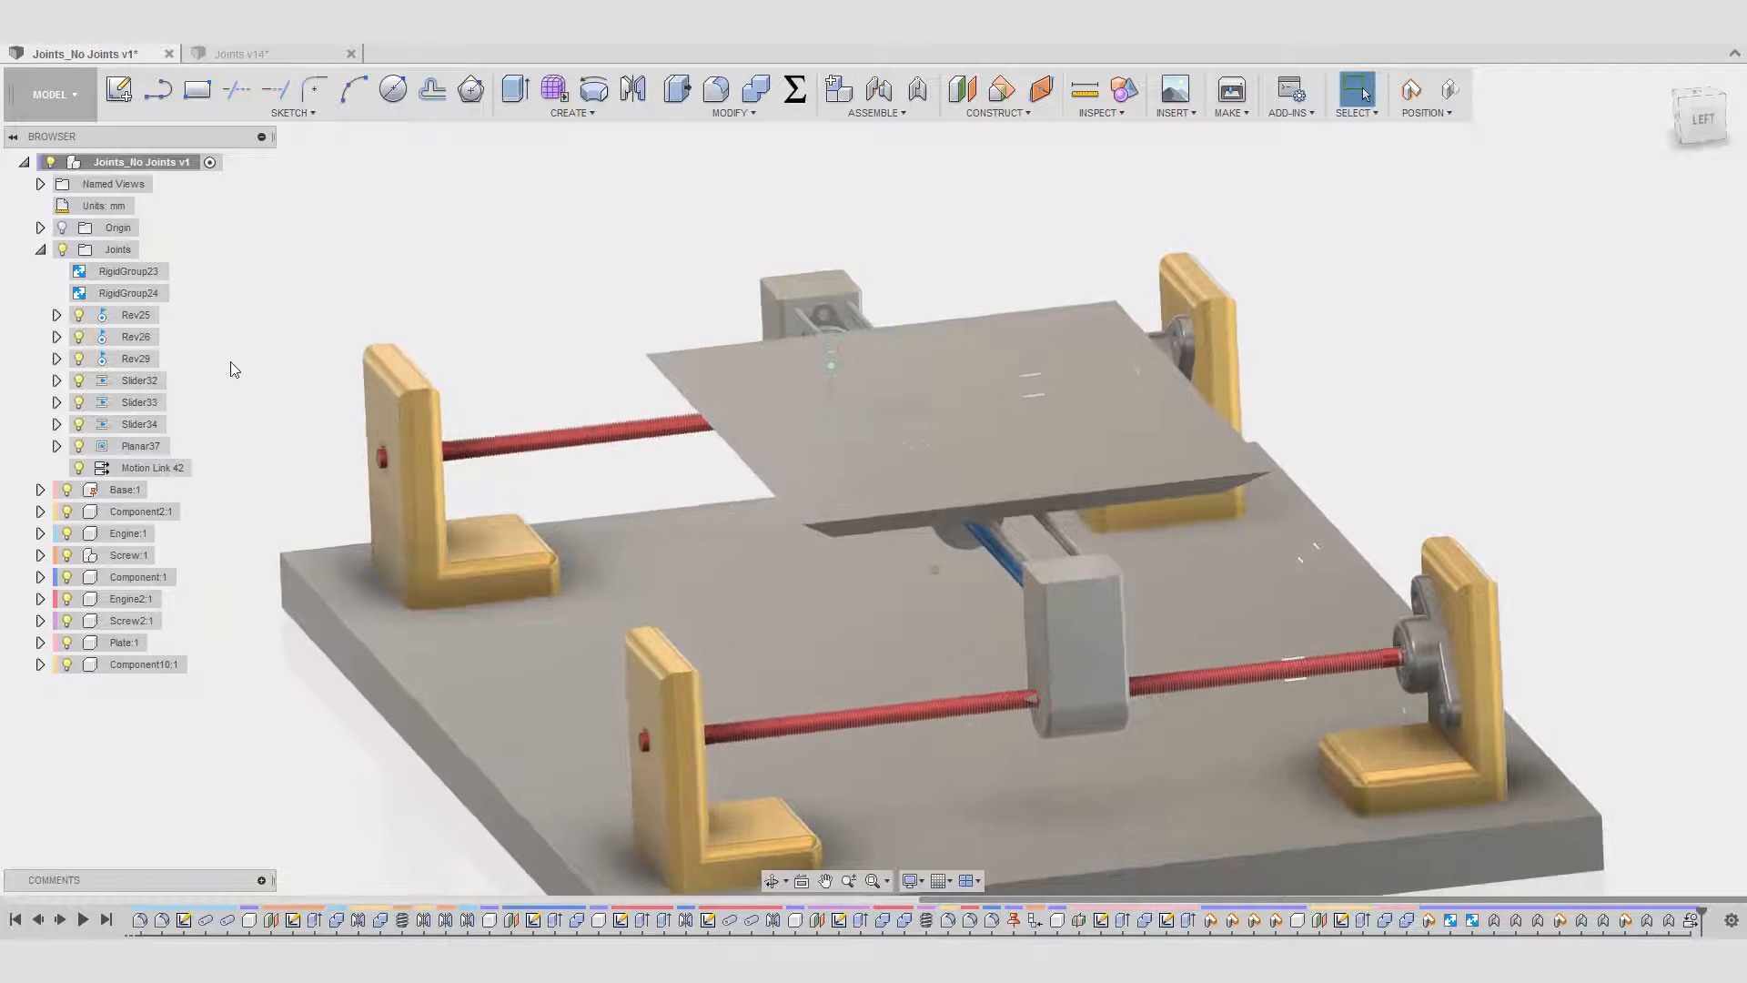
left_click_drag(930, 599, 1684, 387)
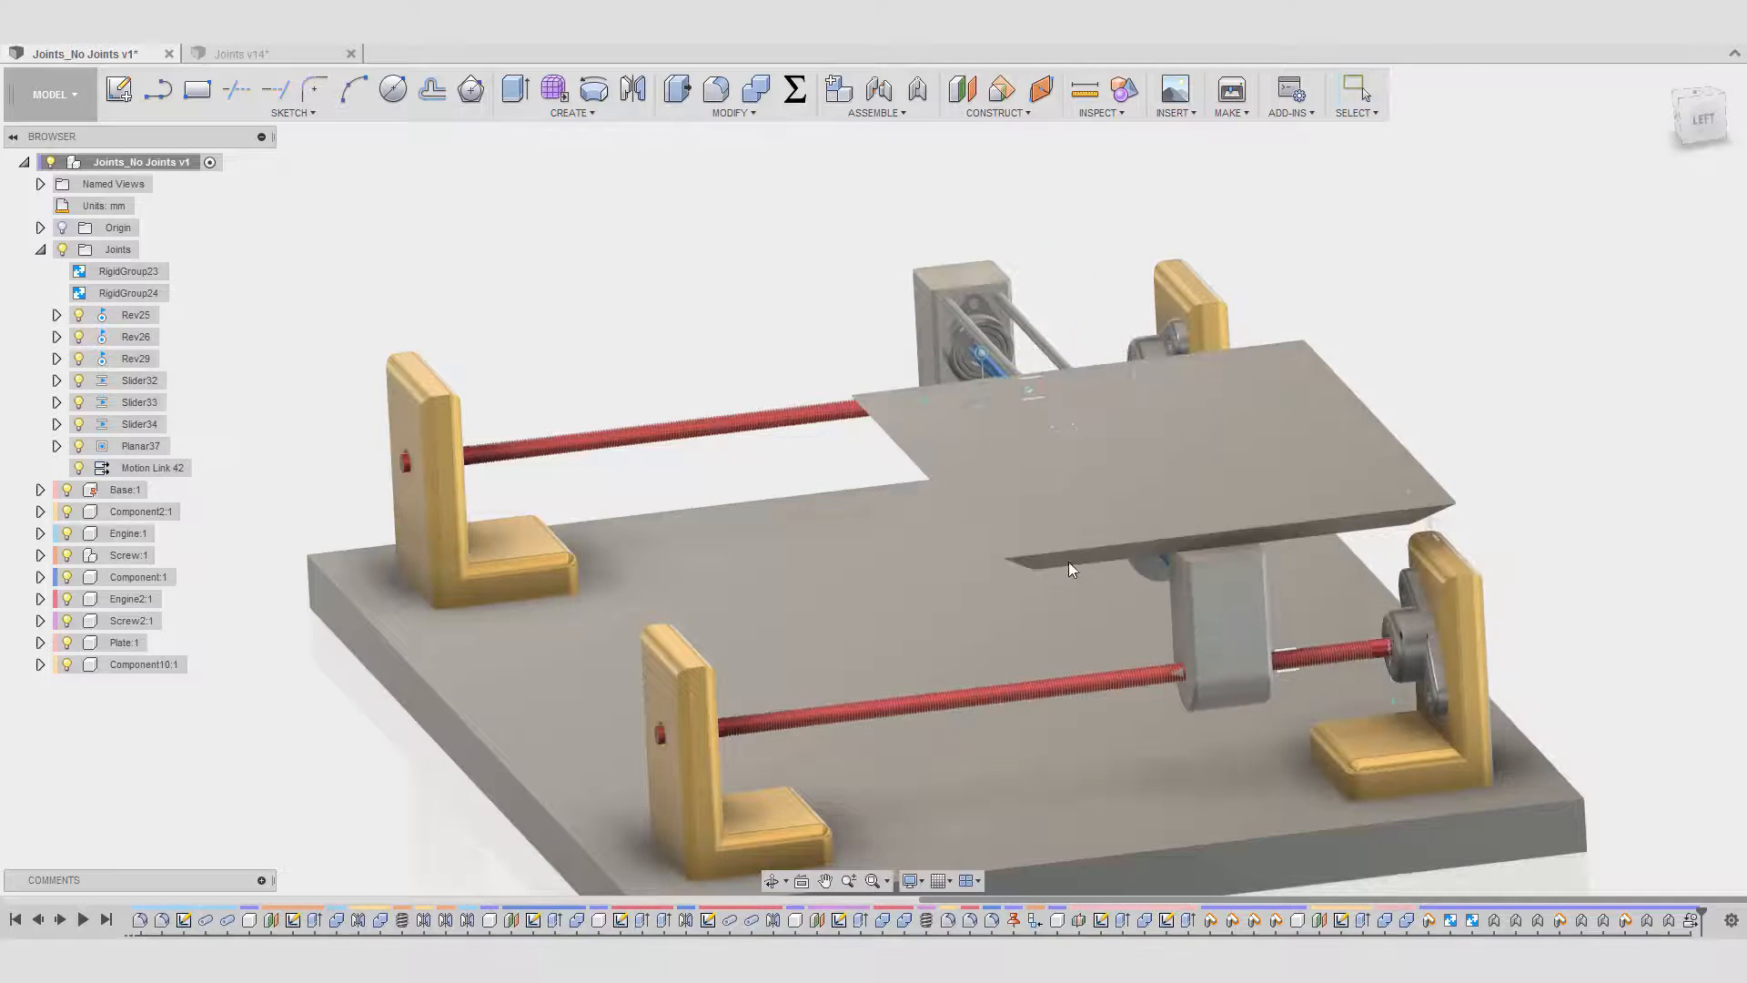
left_click_drag(1225, 632, 1399, 570)
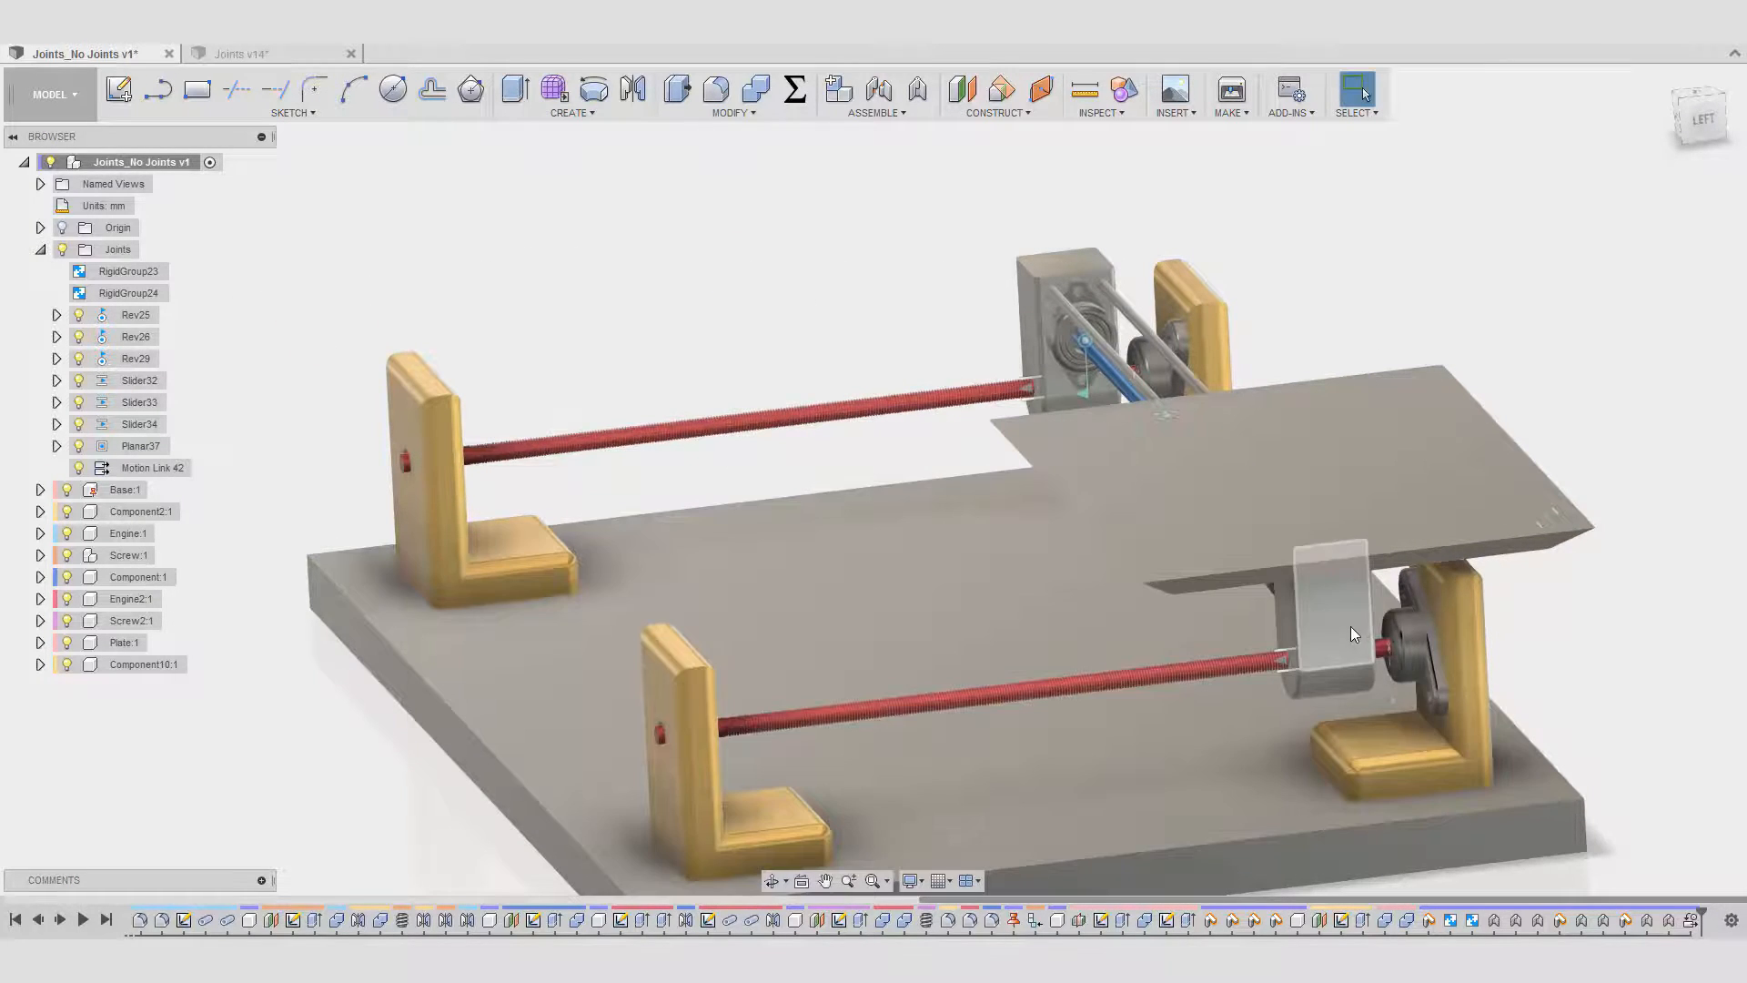
left_click_drag(1198, 584, 1092, 544)
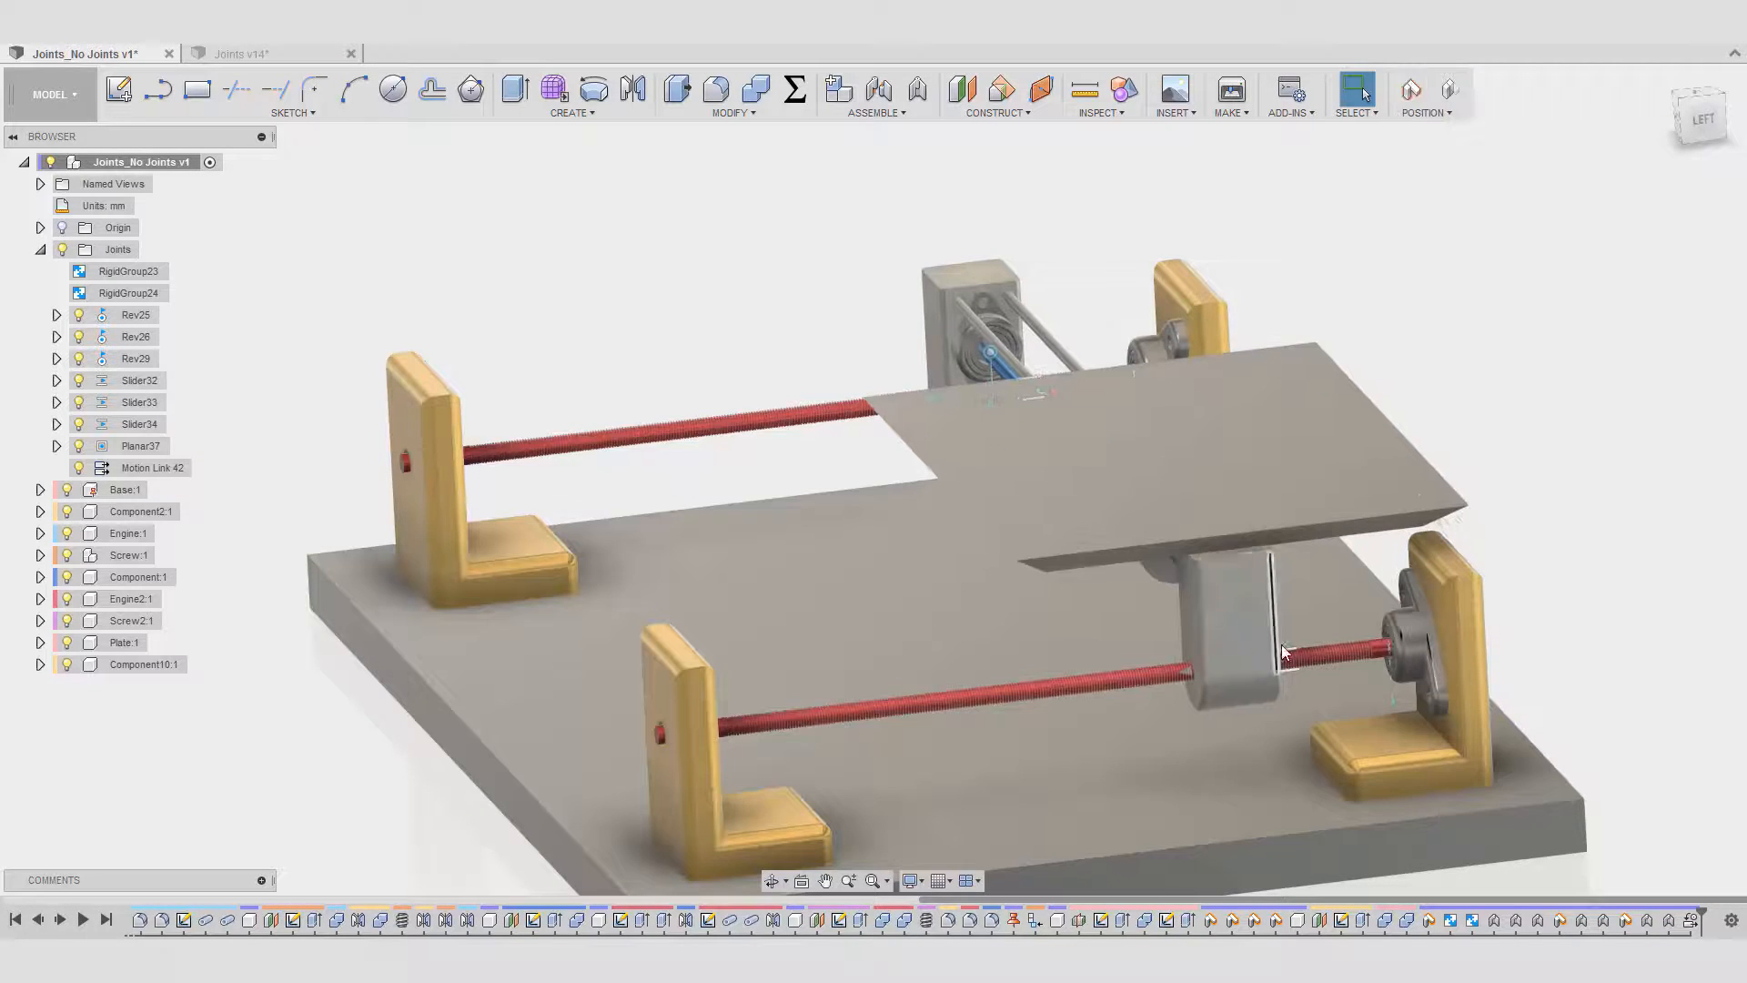
left_click_drag(1227, 636, 1504, 578)
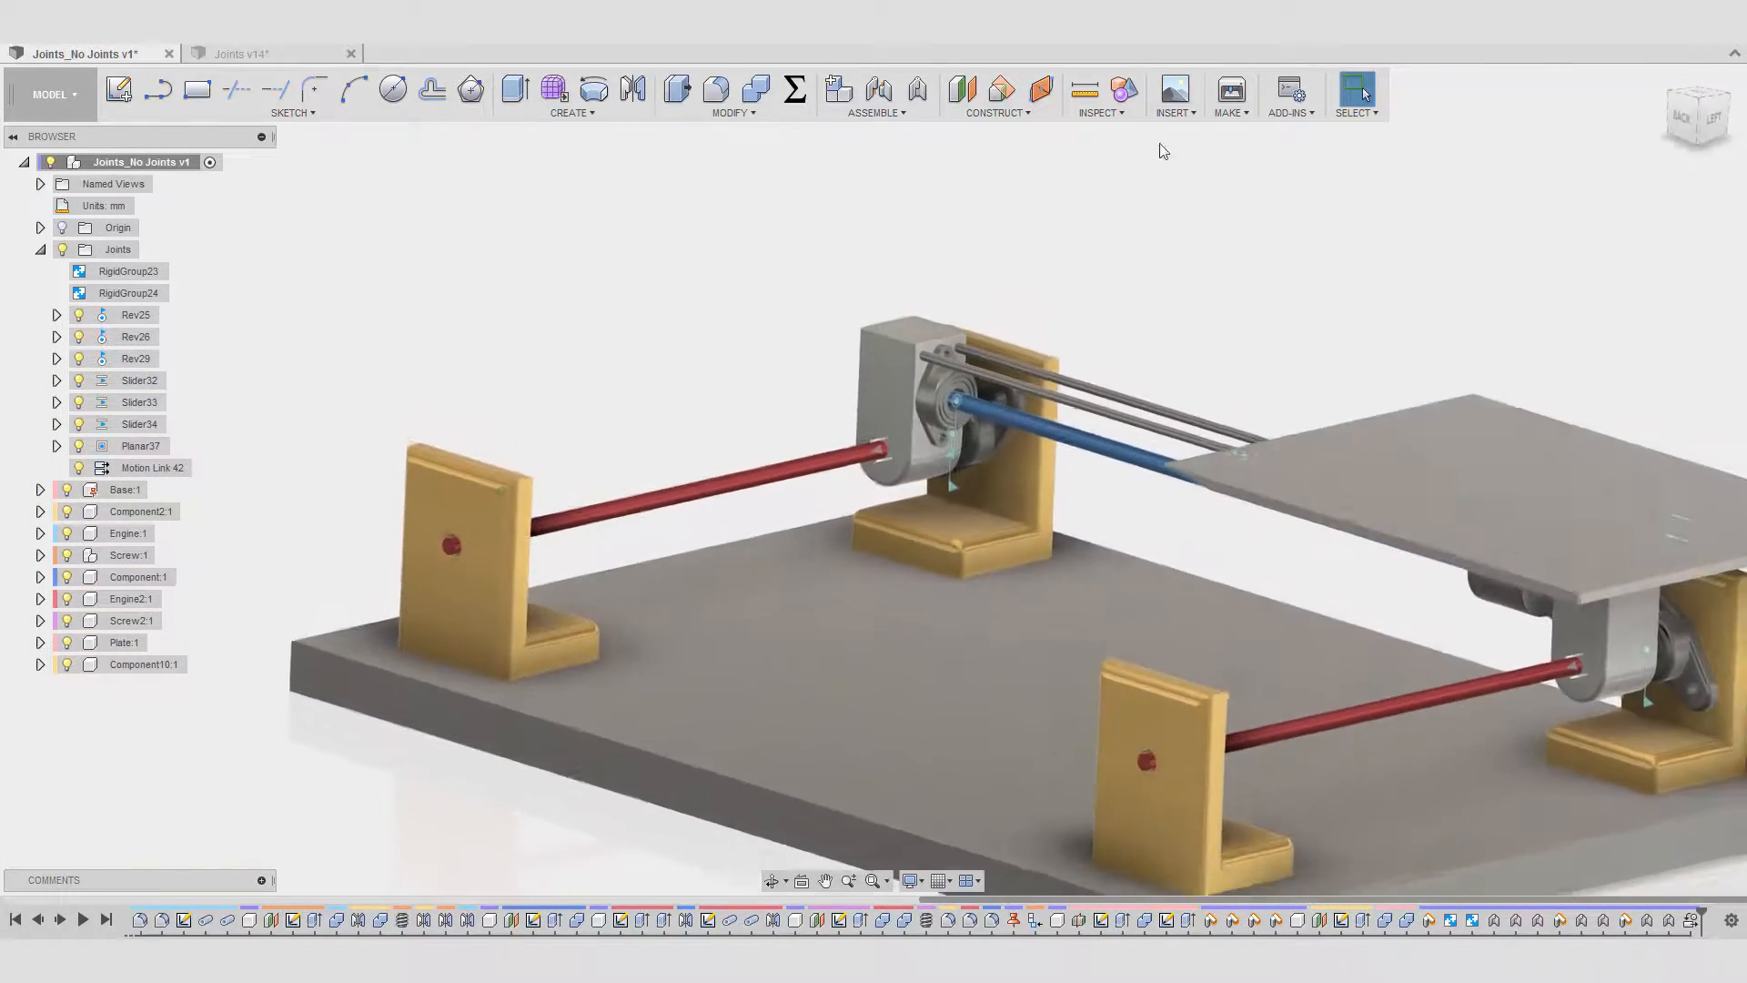
- Start an as-built joint and examine the available motion types without choosing a new one
left_click(917, 88)
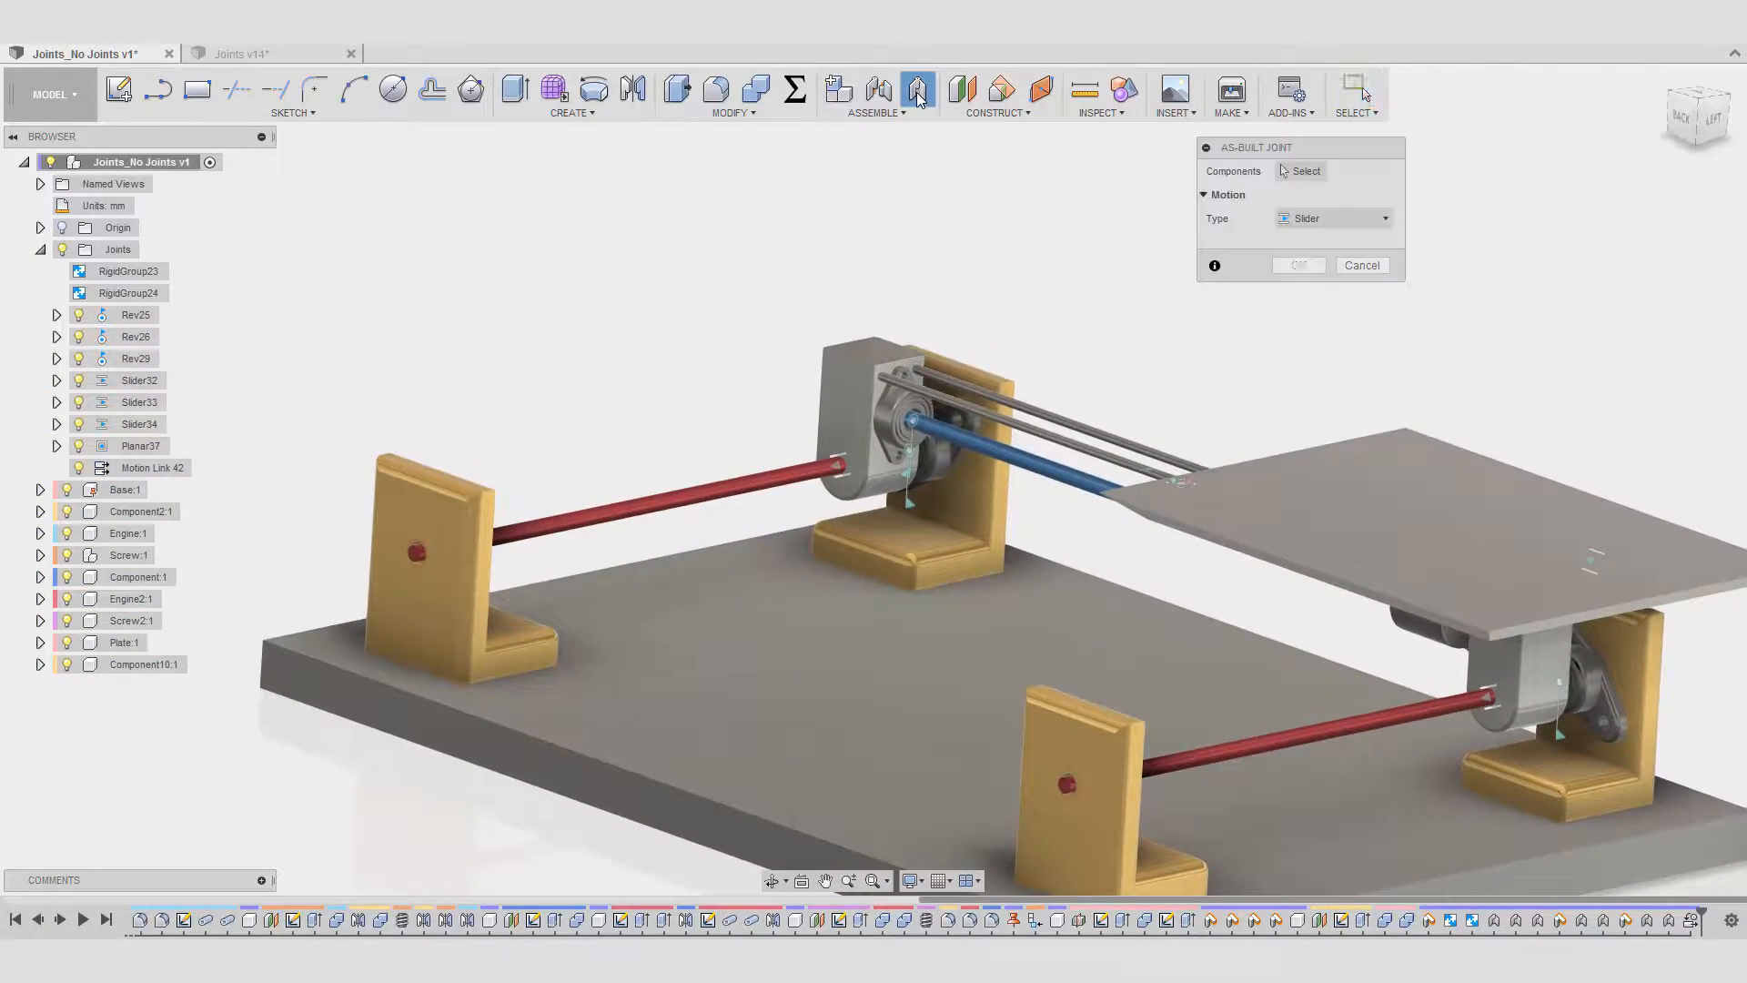
left_click(1285, 223)
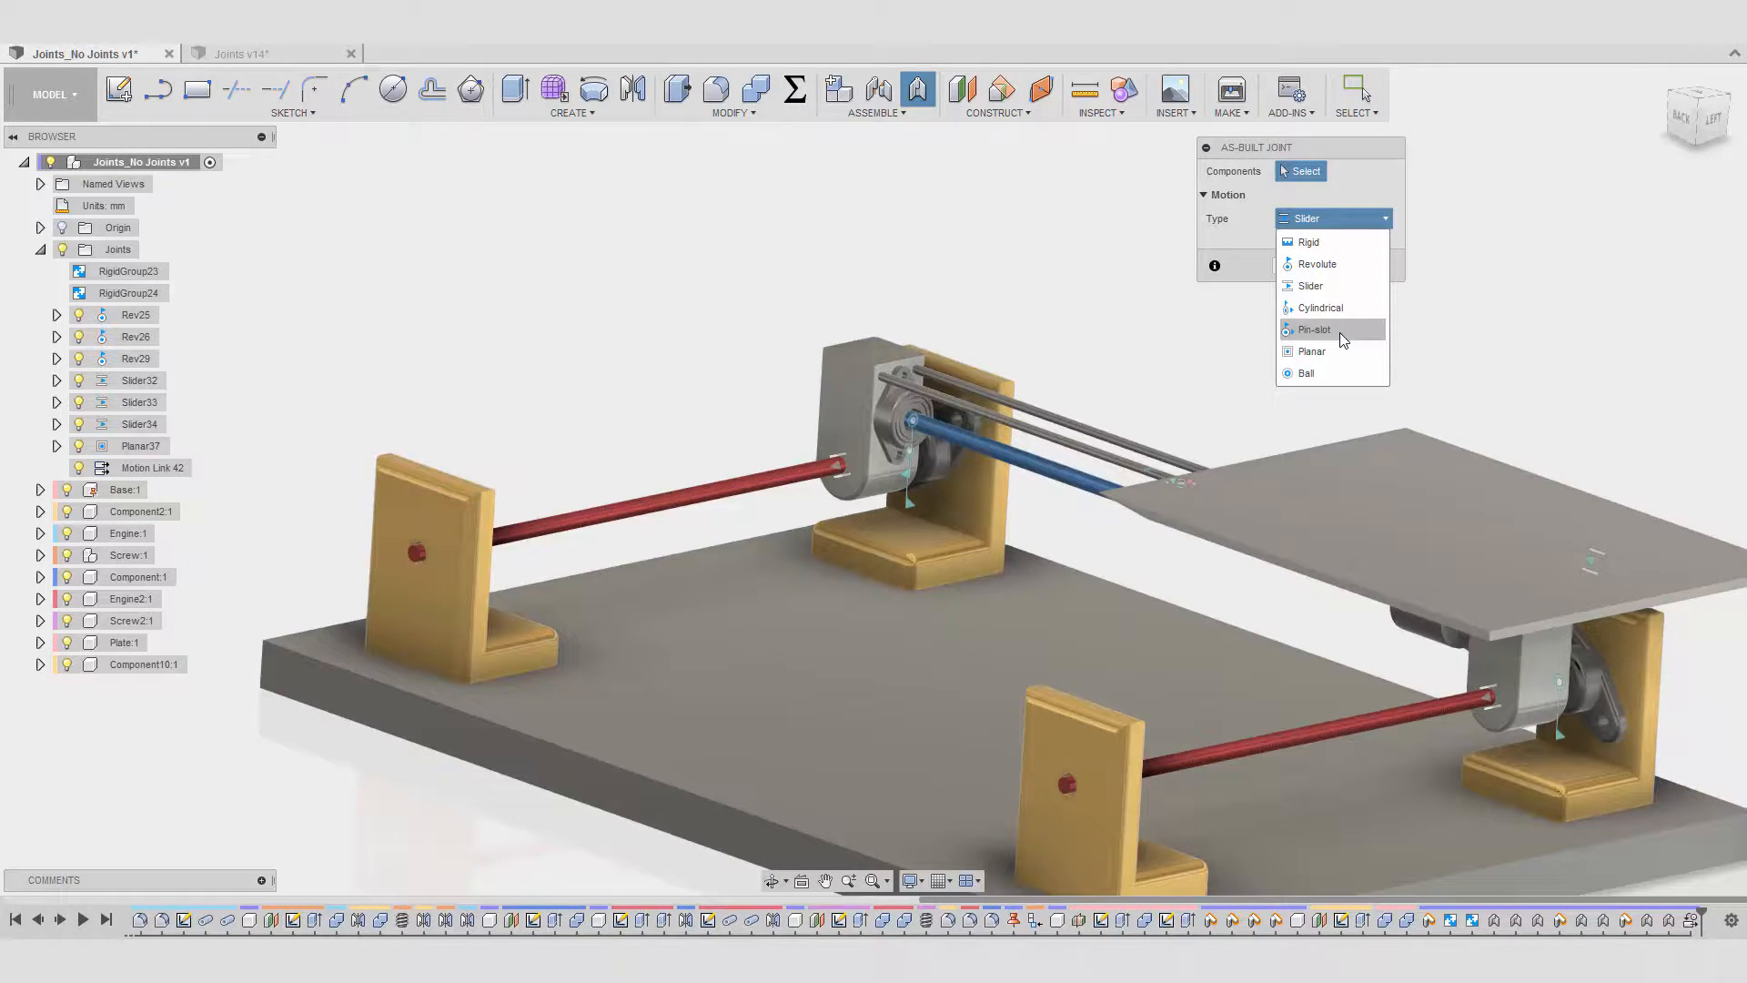
left_click(1252, 153)
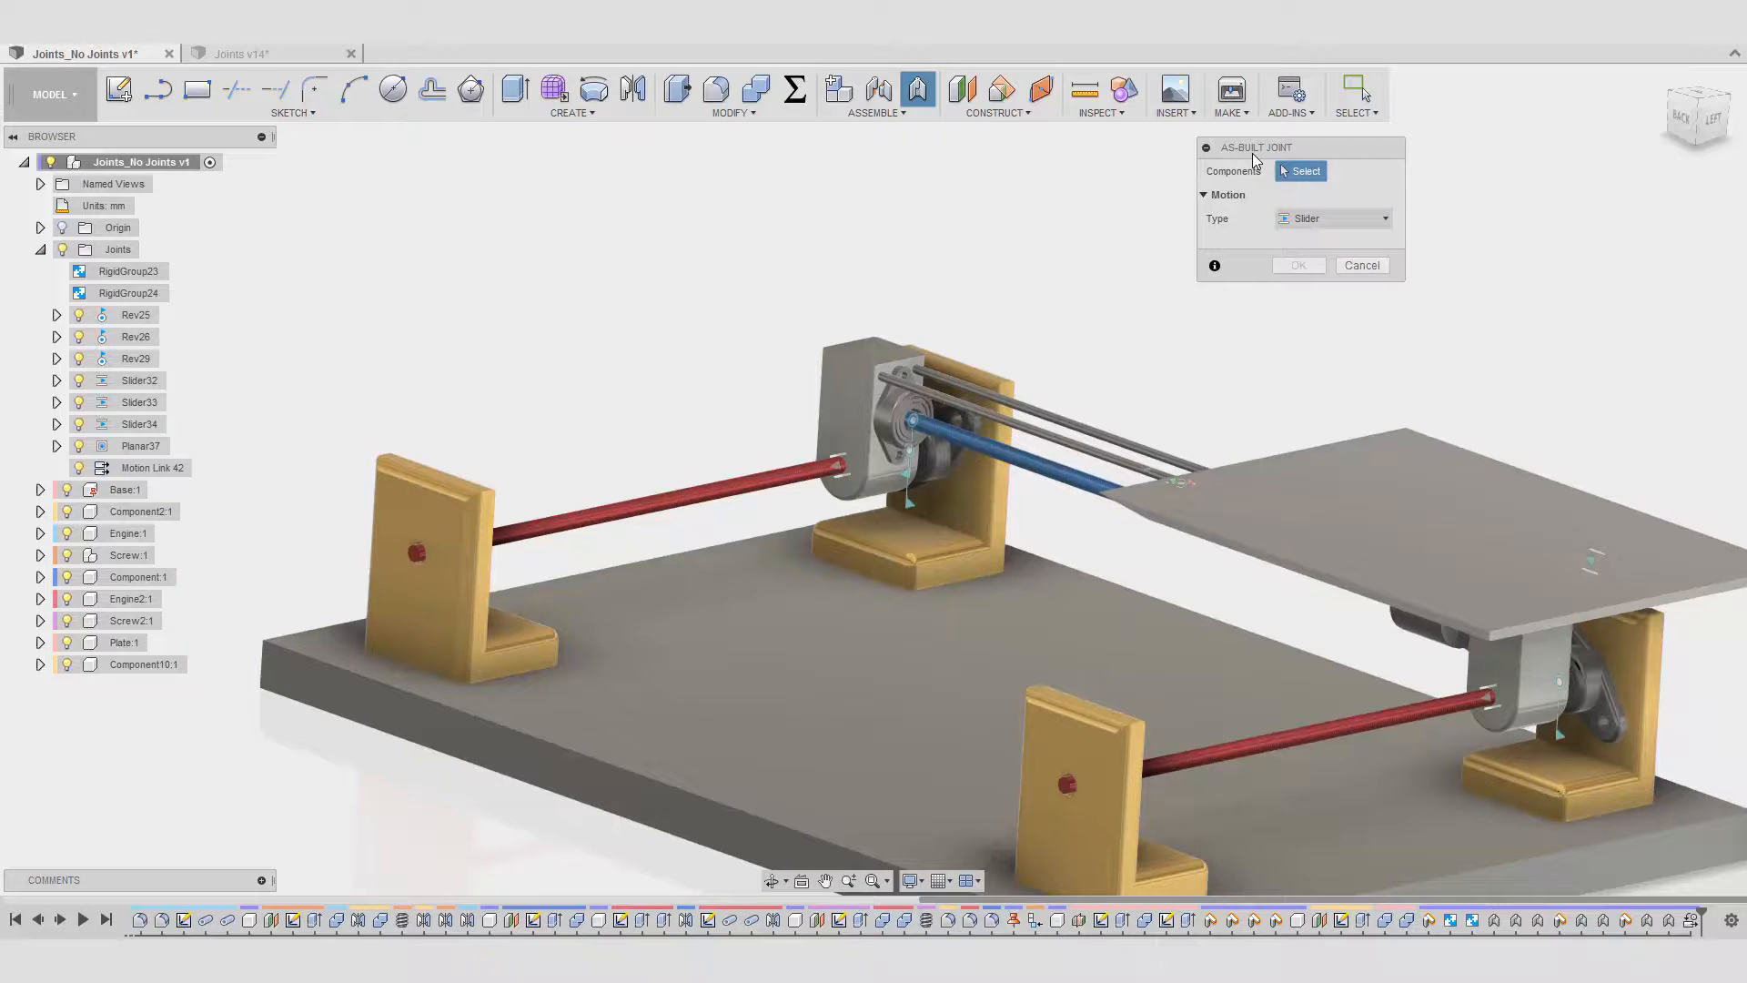